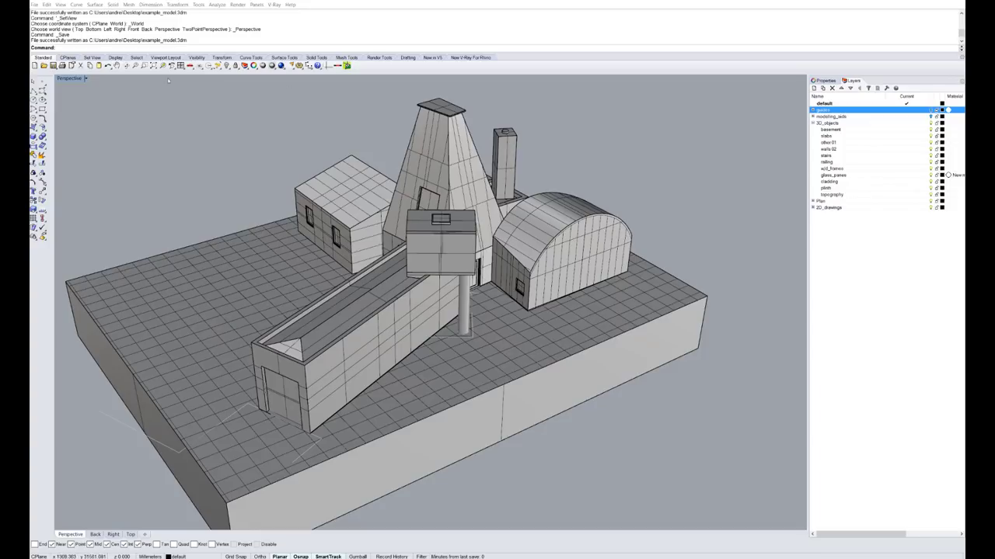
- Review the whole building model on its terrain block and save the file
right_drag(595, 397, 495, 244)
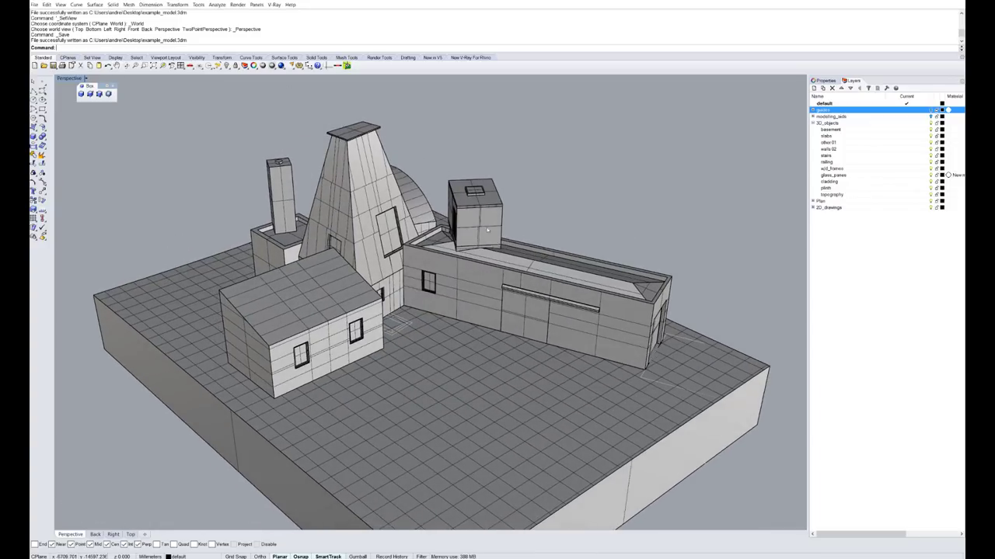
scroll(488, 256, down, 4)
scroll(483, 276, up, 4)
right_drag(481, 283, 448, 240)
scroll(392, 285, down, 4)
scroll(448, 240, up, 2)
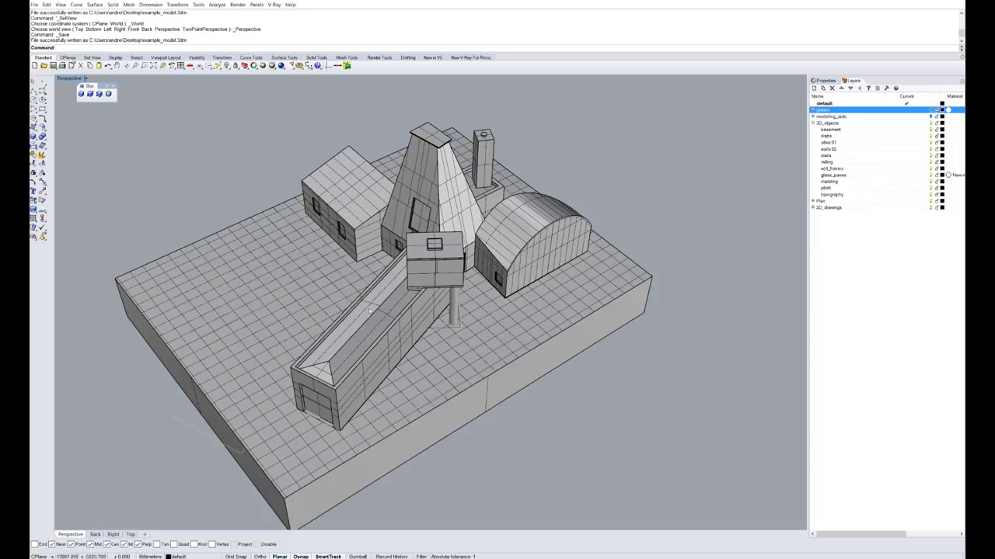
right_drag(369, 310, 366, 294)
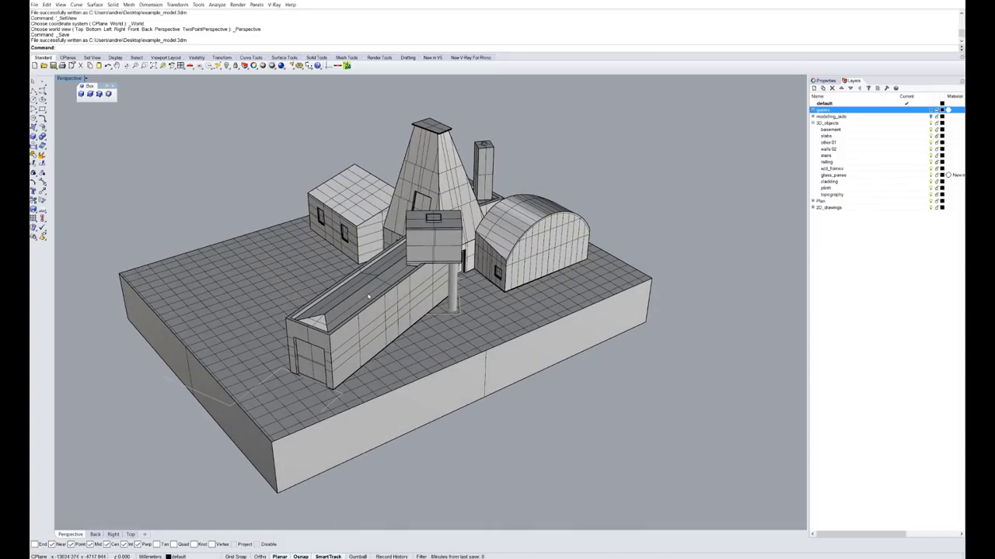
key(ctrl+s)
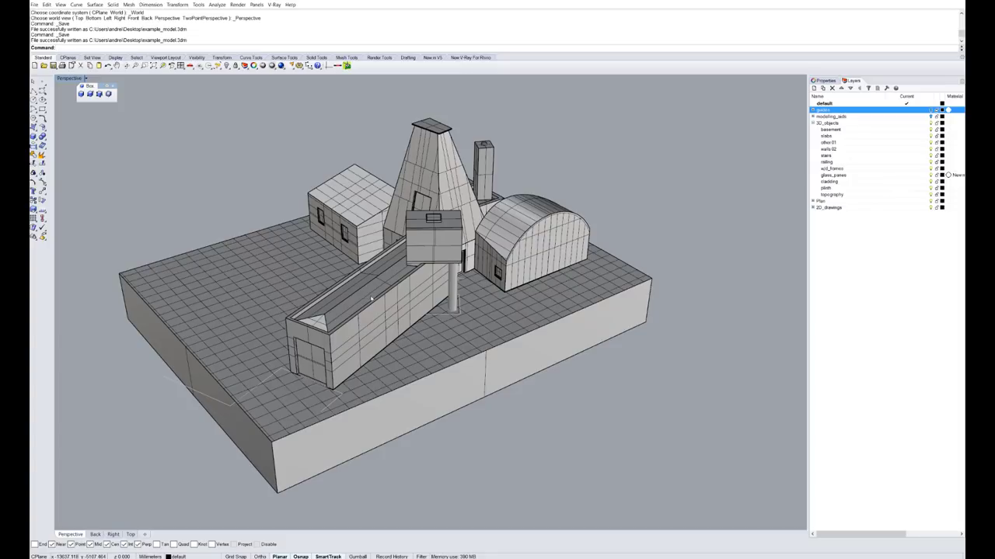
- Select in turn the walls of the long building, the vaulted building and the central tower to check each as a single object
scroll(371, 299, up, 5)
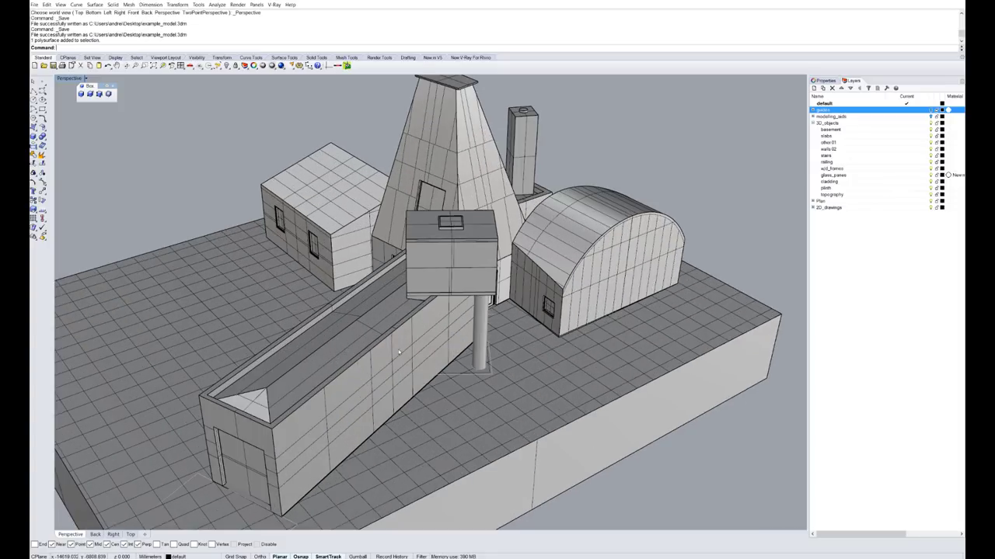
click(399, 354)
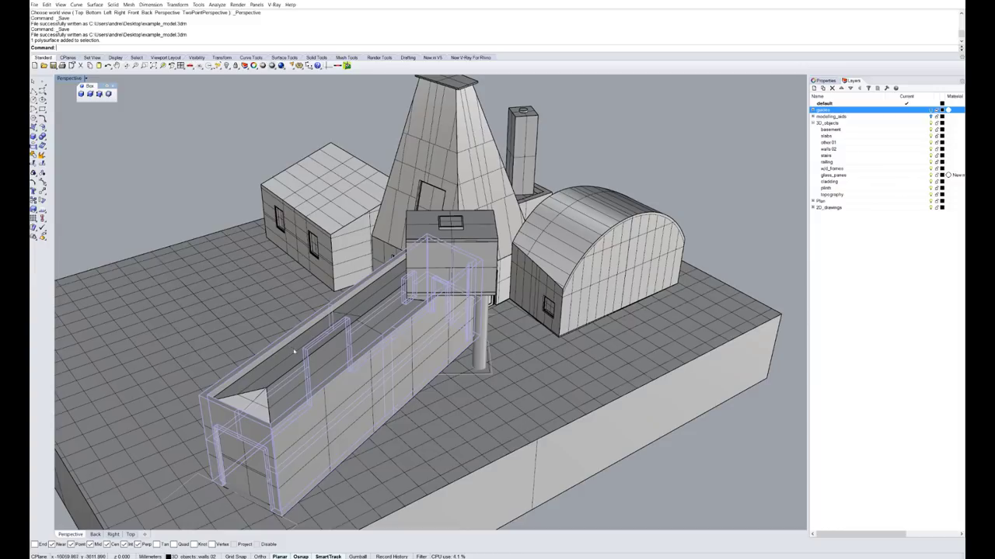
scroll(385, 256, down, 2)
scroll(536, 250, up, 4)
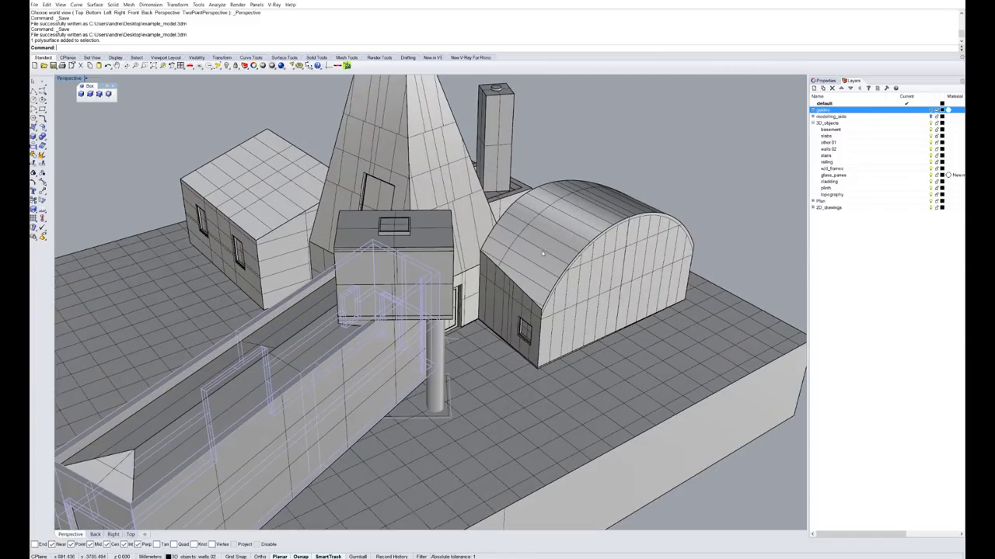
click(542, 253)
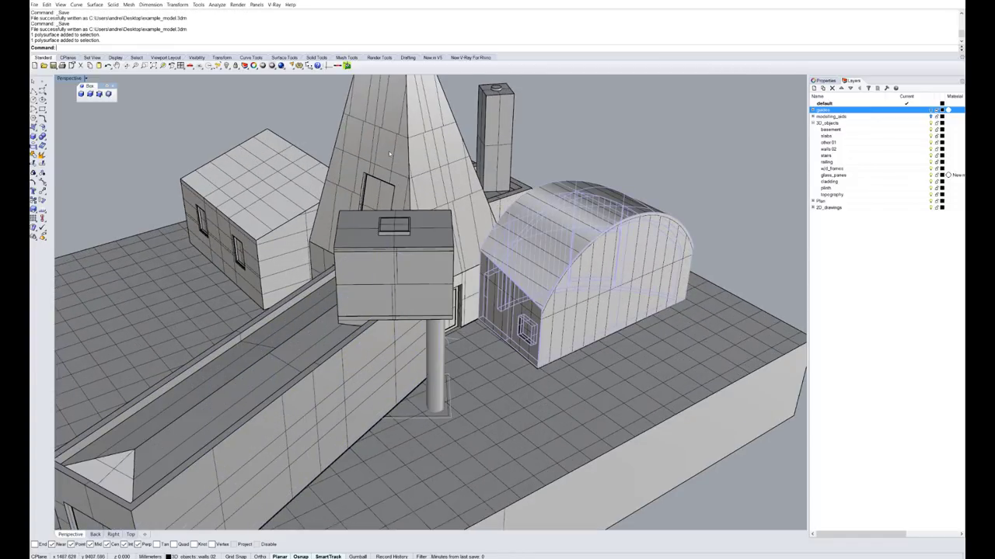
click(390, 153)
click(314, 267)
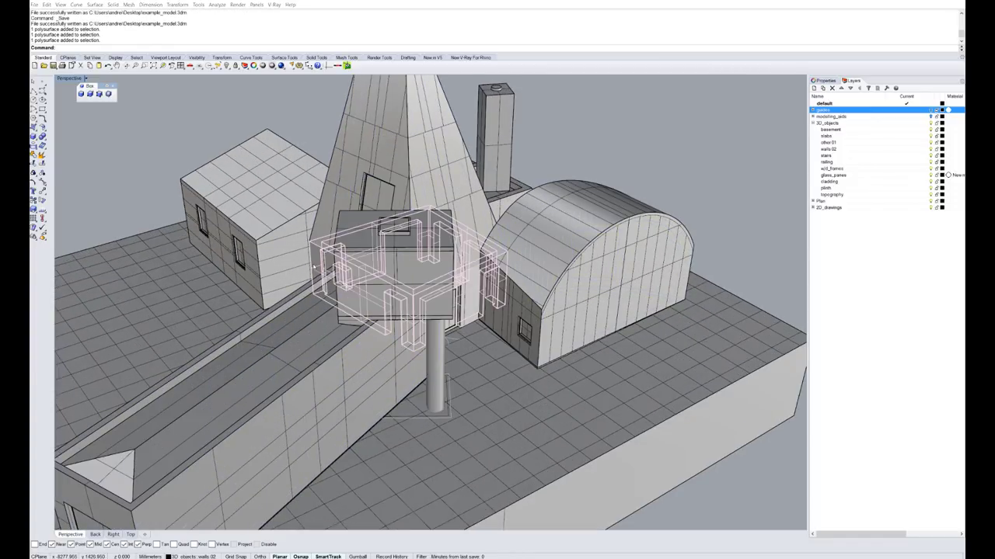
click(315, 267)
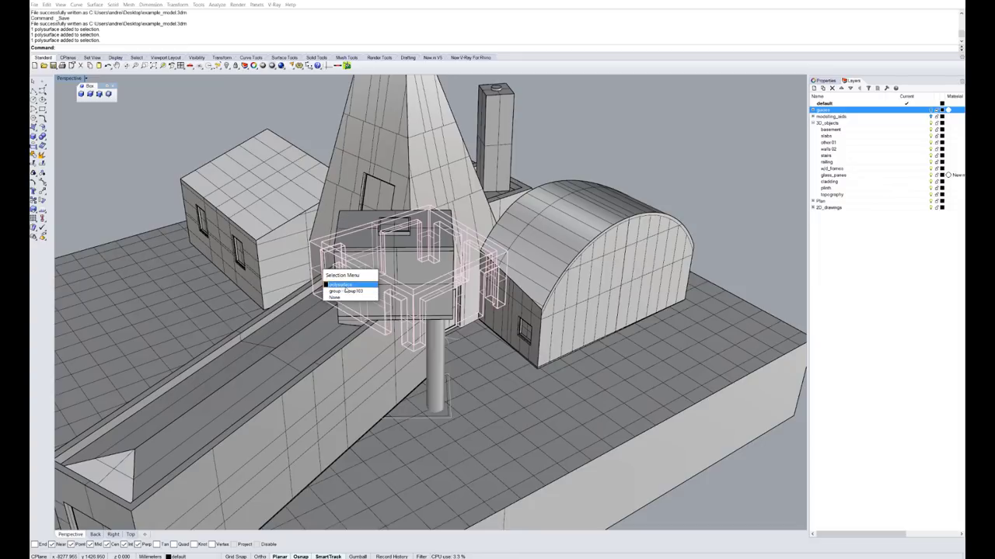
click(345, 290)
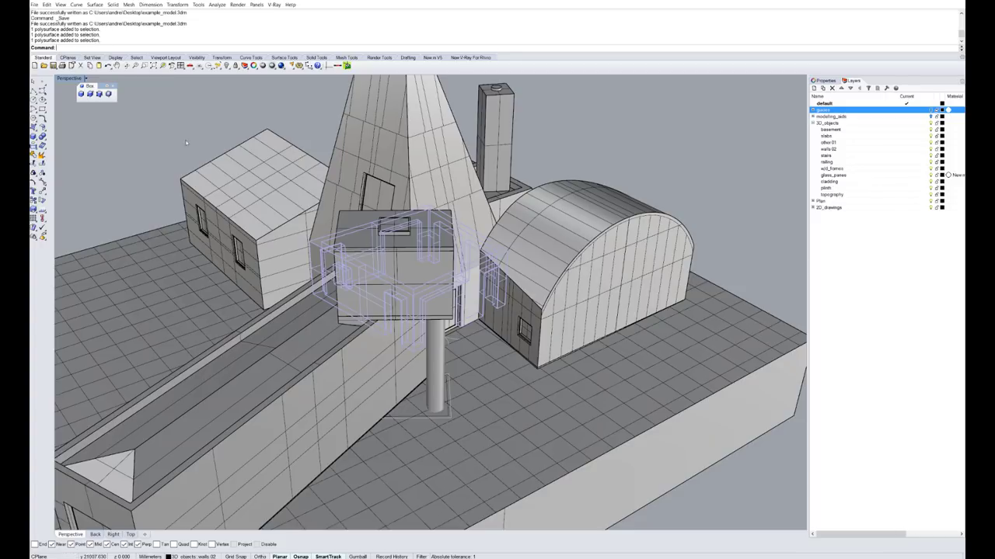
- Examine the object details of the gabled building's walls, highlighting the line that describes the polysurface
click(272, 180)
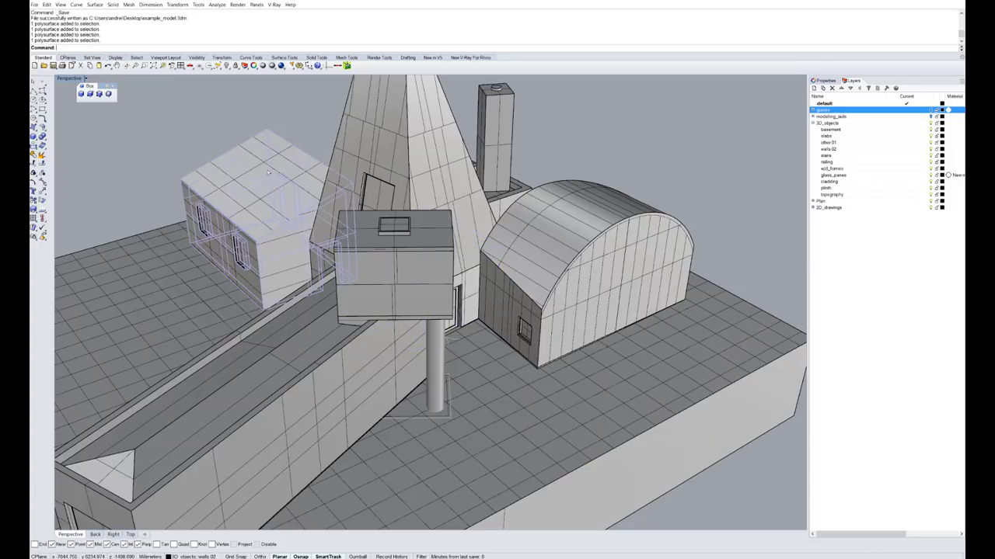
click(826, 80)
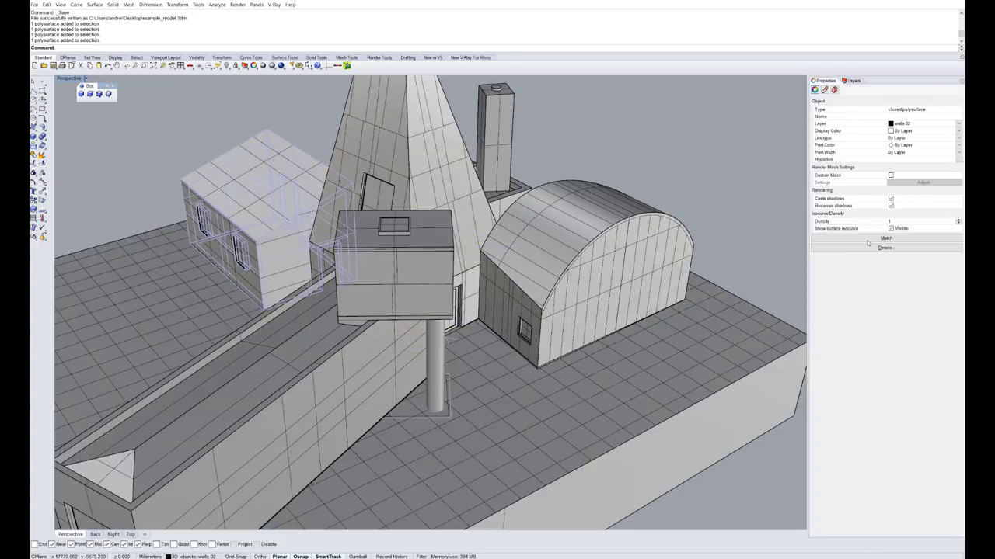
click(884, 247)
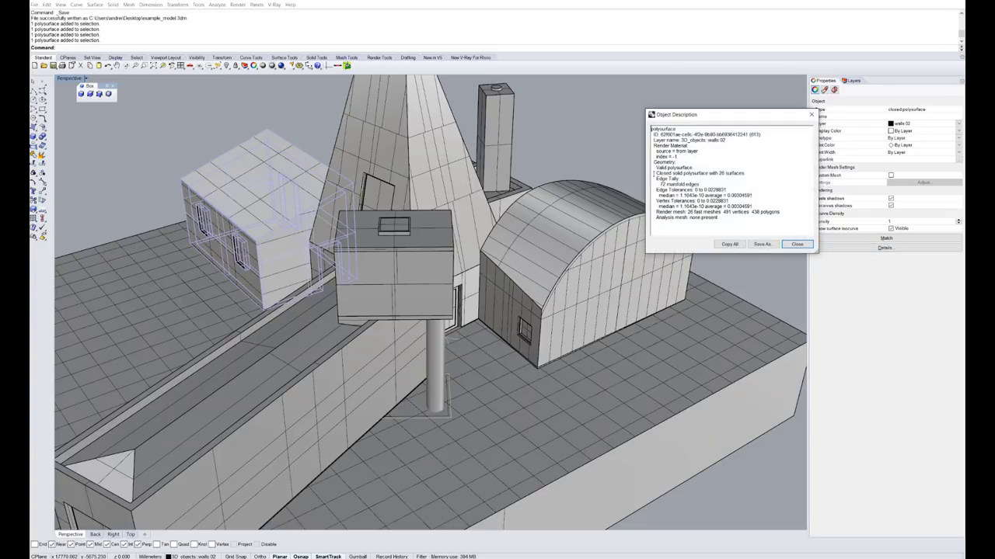
drag(657, 173, 758, 171)
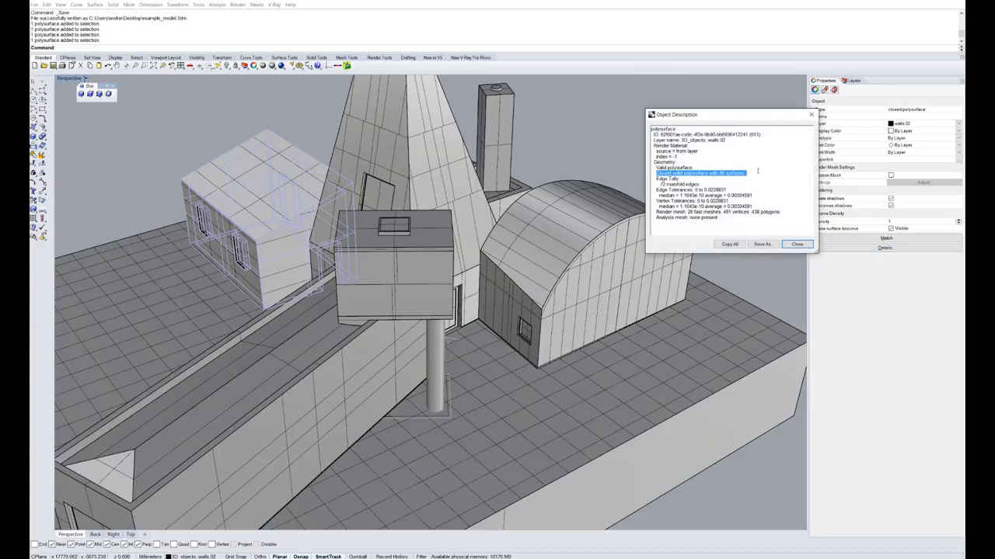
click(812, 115)
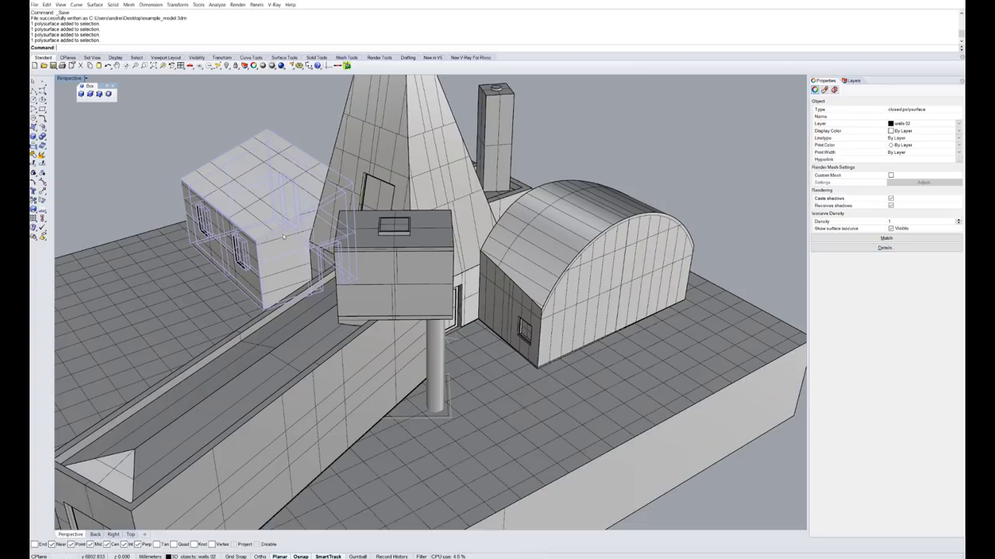
- Draw a 3-point box in the empty space beside the terrain block, with a first edge about 8600 mm long
scroll(470, 447, down, 6)
click(470, 446)
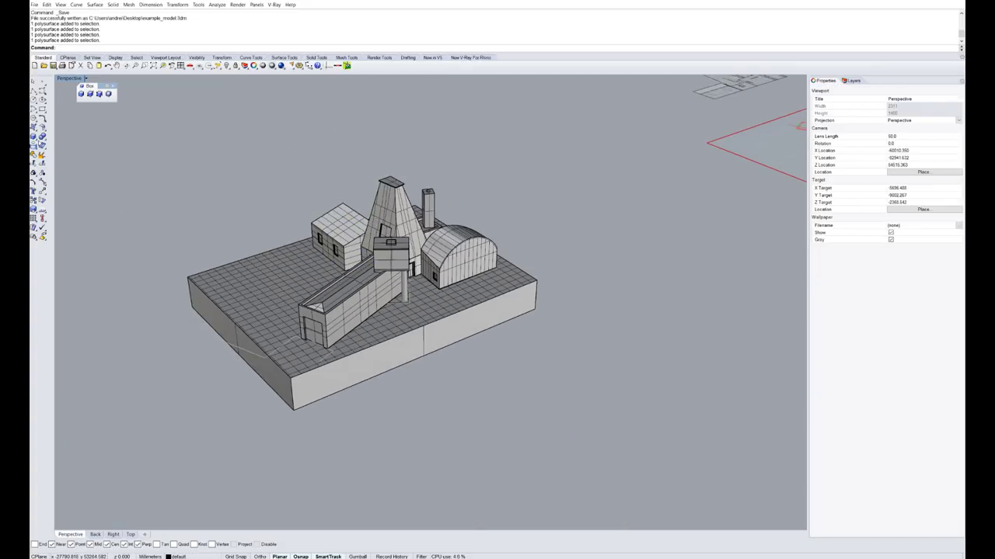
click(34, 137)
click(99, 94)
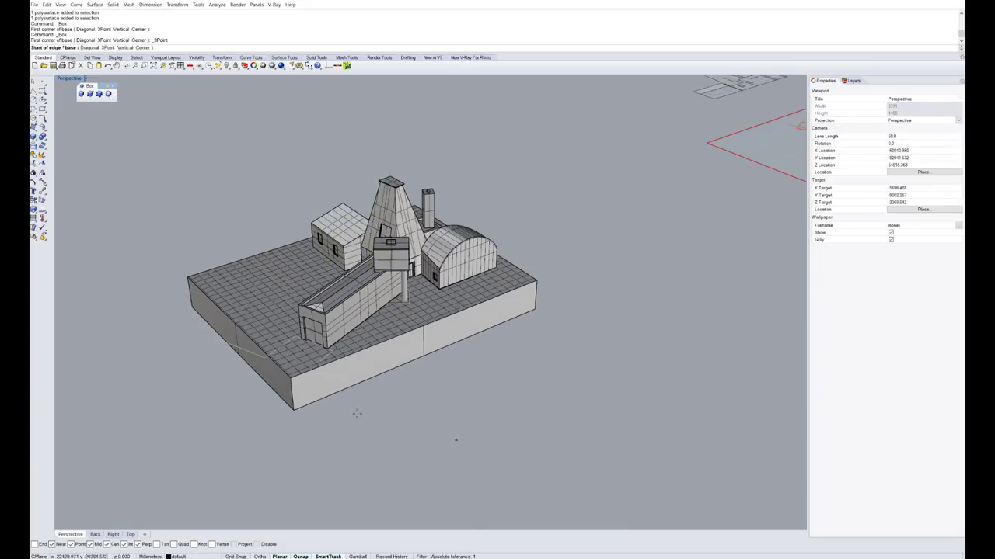
click(343, 408)
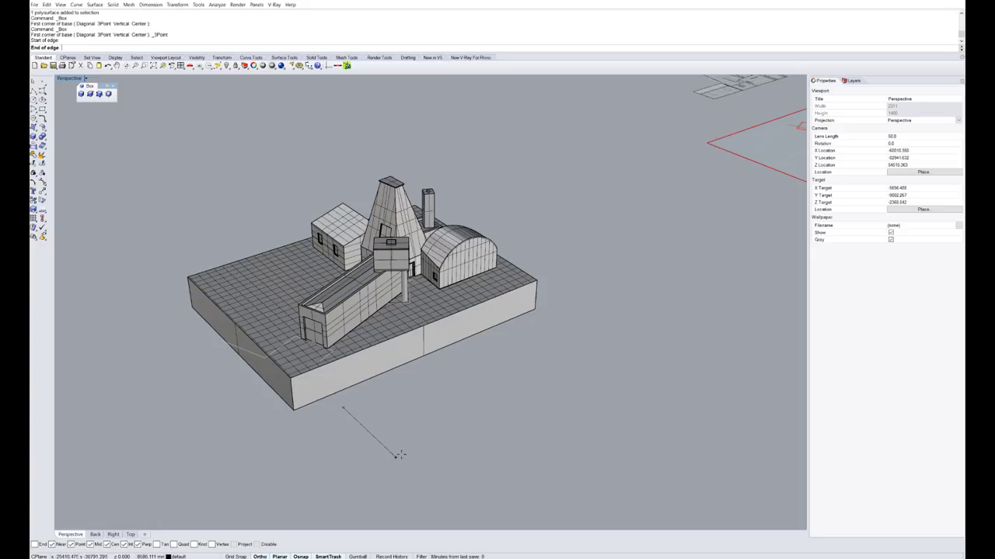
click(397, 457)
click(435, 437)
click(445, 395)
scroll(393, 440, up, 6)
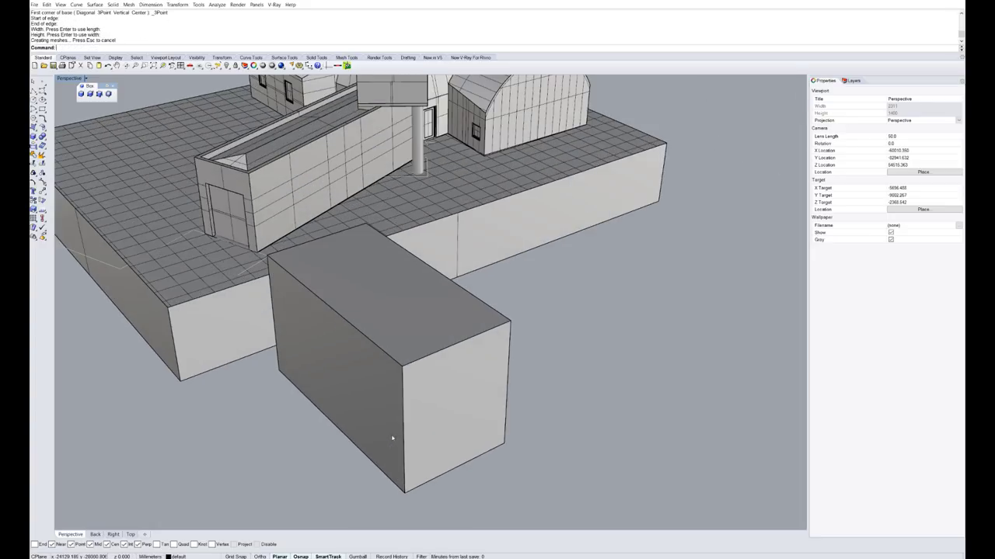
- Explode the new box into separate surfaces
click(447, 394)
click(447, 393)
right_drag(447, 393, 465, 394)
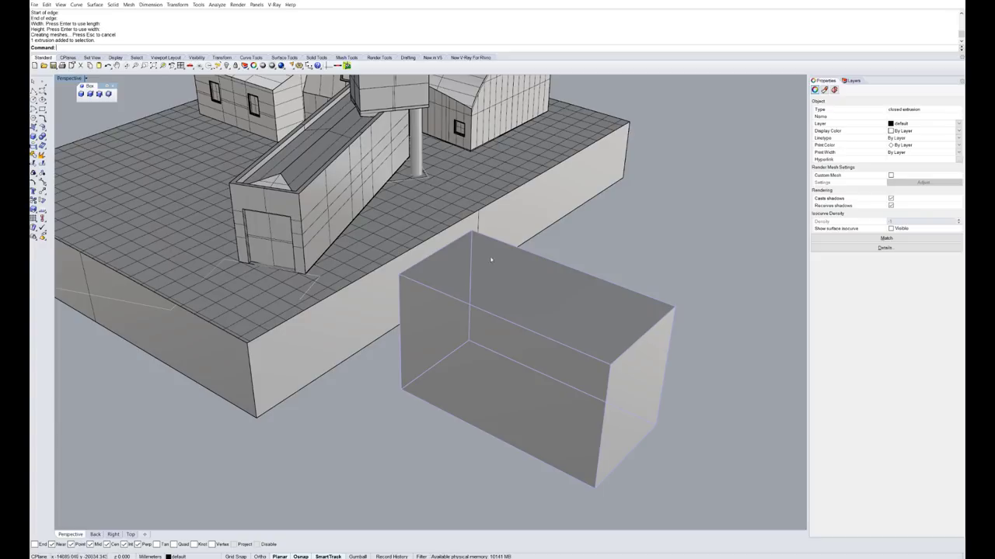
text(Explode)
key(Return)
- Select the side, end and top surfaces of the exploded box one by one to check that they are separate
click(390, 359)
click(524, 356)
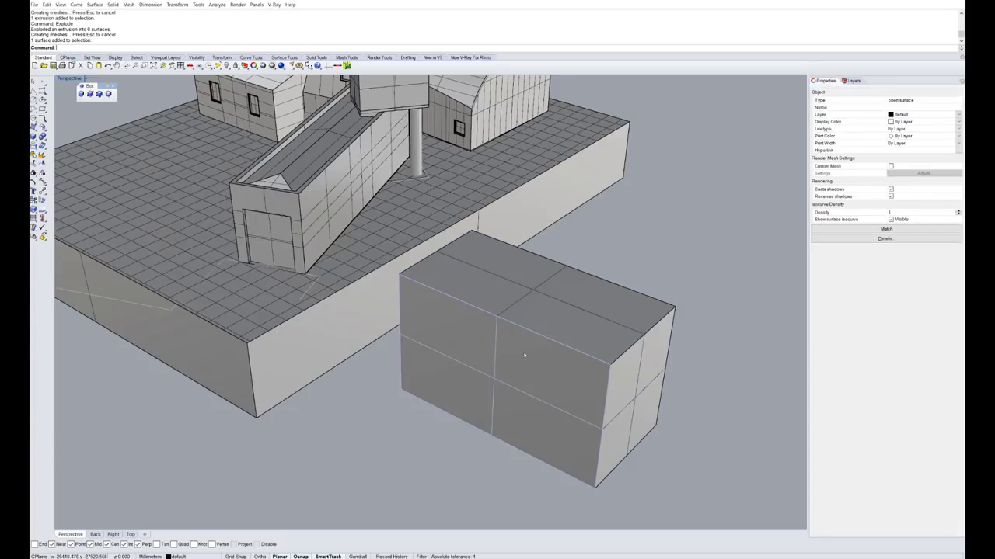
click(681, 375)
click(639, 366)
click(579, 311)
- Join all six surfaces of the exploded box into one polysurface and clear the selection
scroll(576, 307, down, 5)
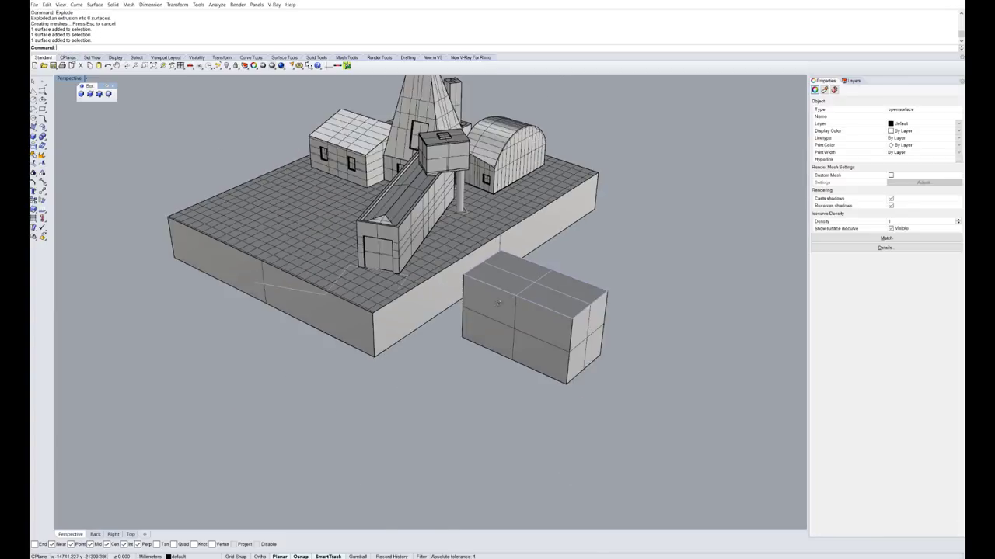
right_drag(501, 304, 409, 255)
scroll(181, 161, up, 6)
right_drag(181, 161, 164, 147)
drag(137, 161, 458, 452)
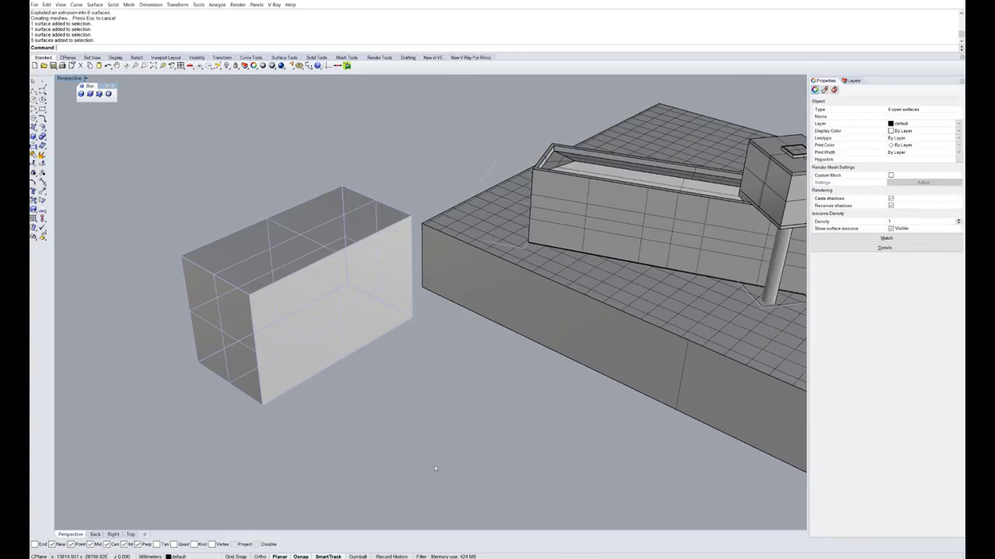
text(Join)
key(Return)
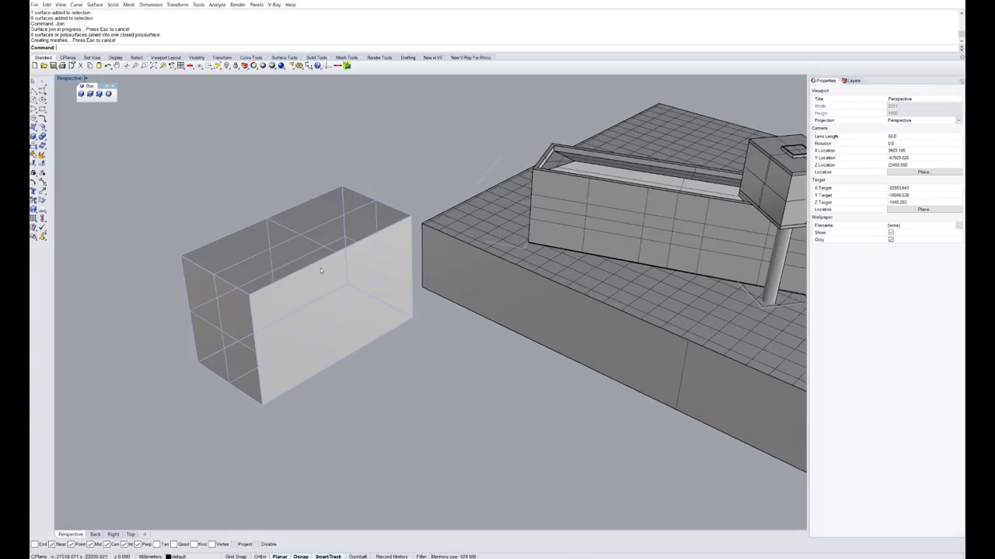
key(Escape)
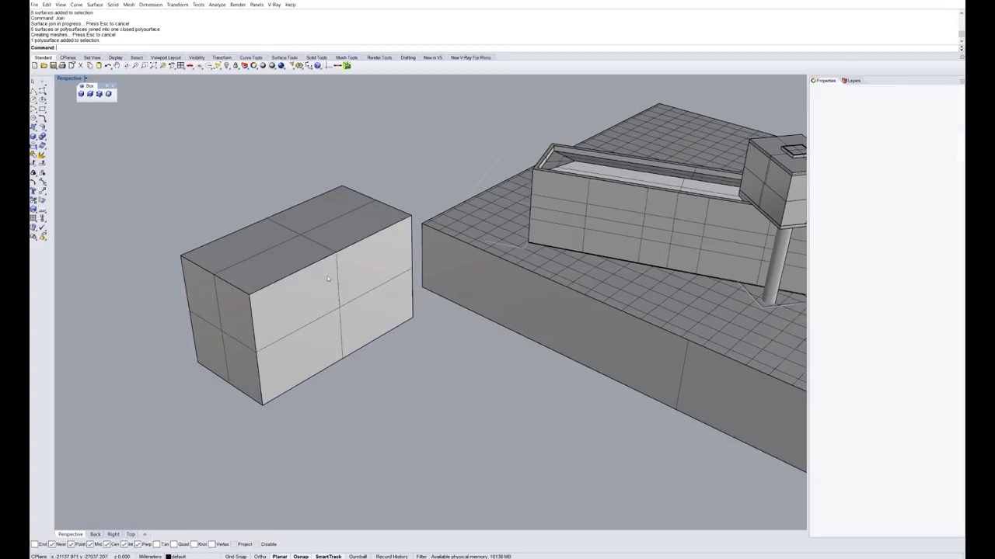
- Explode the joined box again and delete its top surface
click(327, 275)
text(Explode)
key(Return)
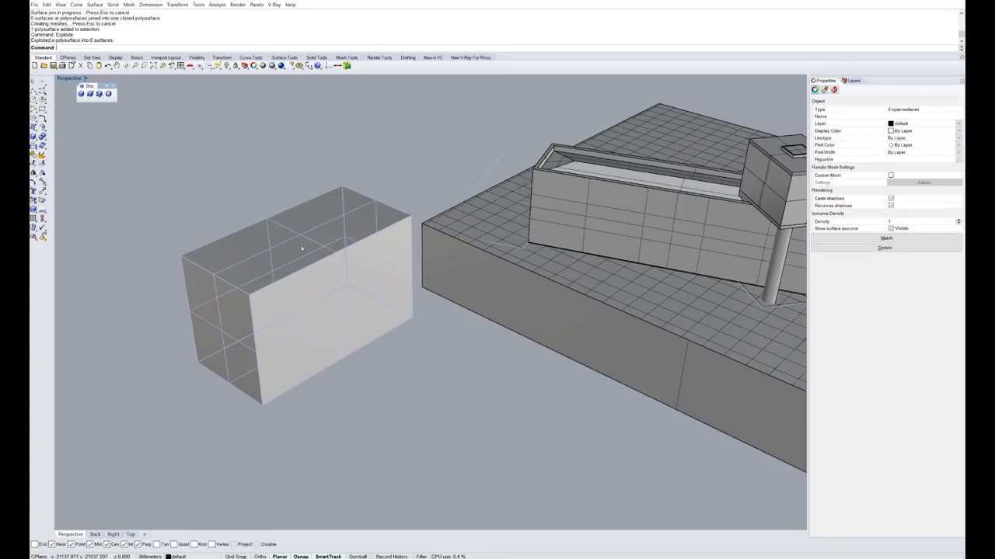
click(318, 229)
key(Delete)
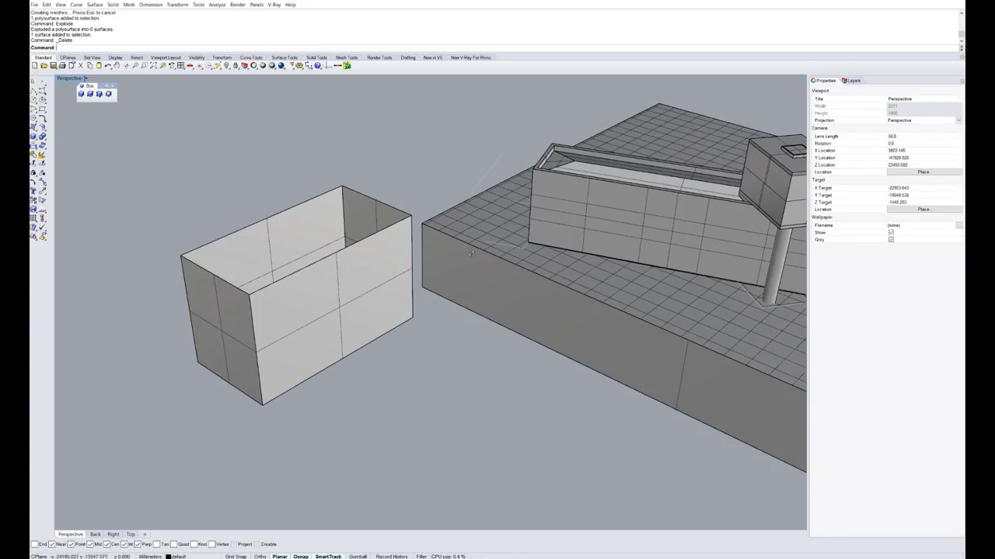
- Join the five remaining box surfaces into one open polysurface, and delete that polysurface from the model
right_drag(470, 253, 475, 489)
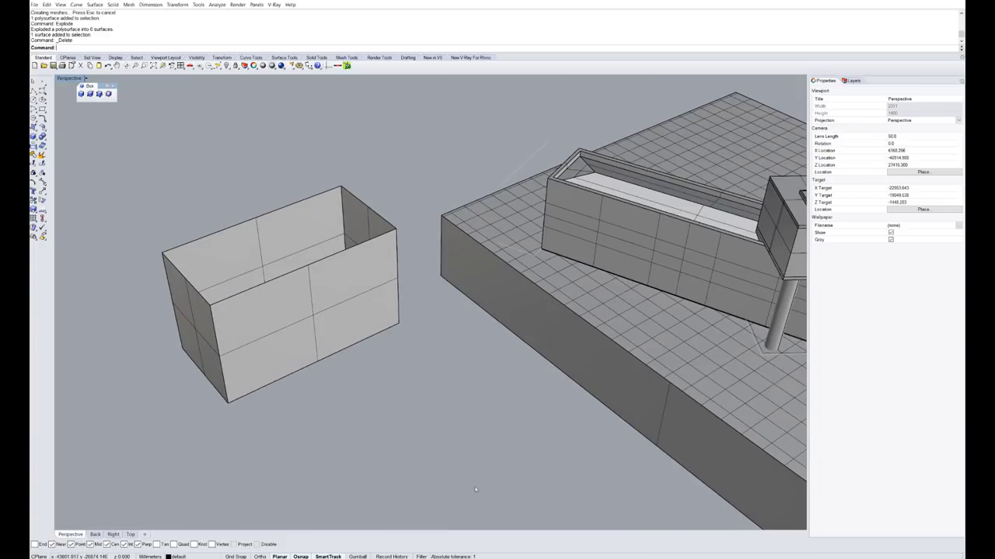
drag(105, 154, 475, 484)
text(Jo)
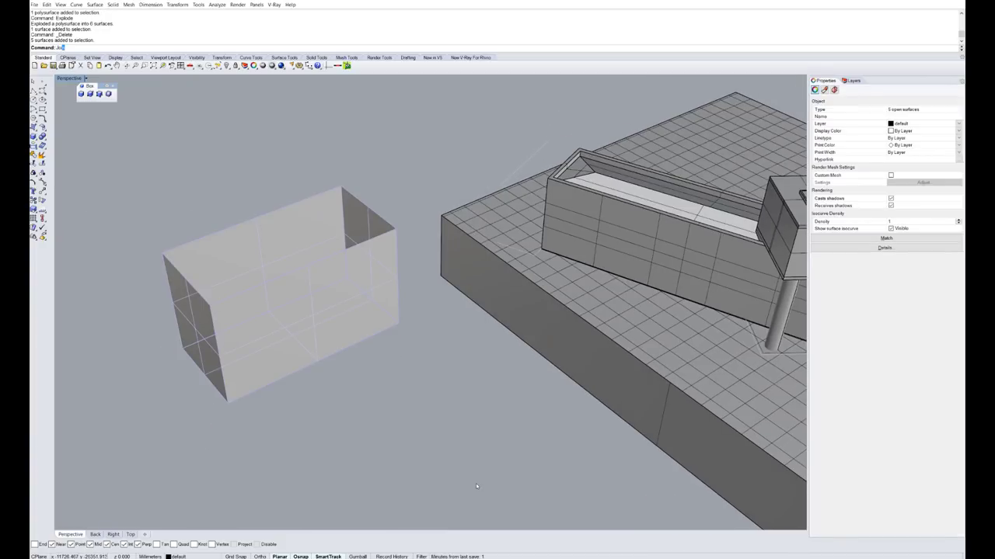
text(in)
key(Return)
scroll(451, 303, down, 5)
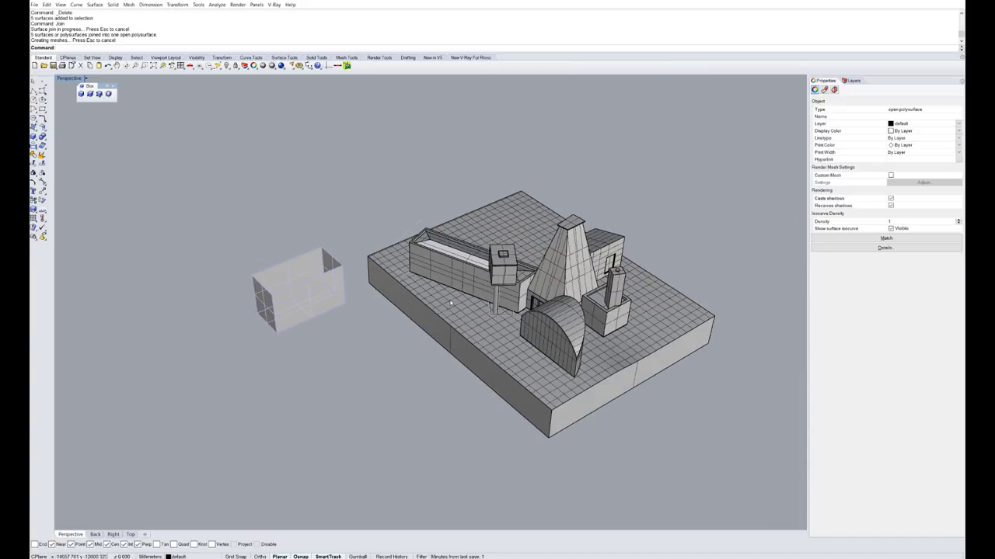
key(Delete)
- Select the long building's walls and examine their object type and openings, then clear the selection
scroll(467, 295, up, 8)
click(498, 305)
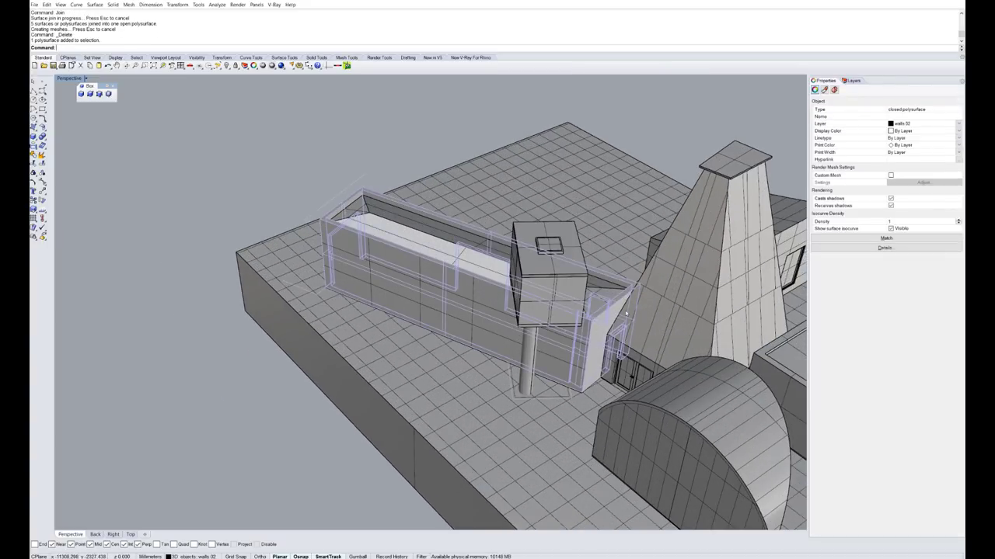
right_drag(421, 257, 423, 273)
scroll(431, 277, down, 2)
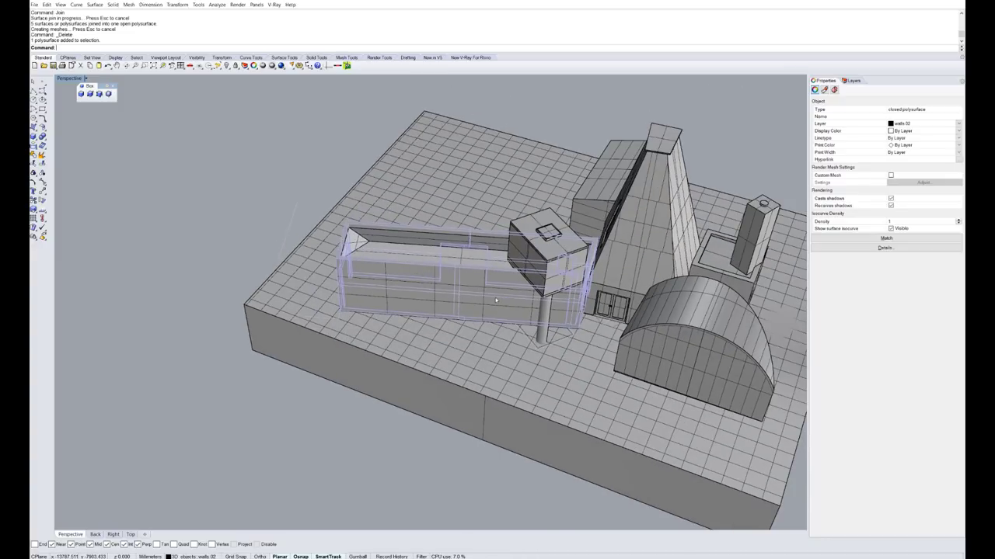
right_drag(496, 300, 388, 281)
scroll(435, 288, down, 8)
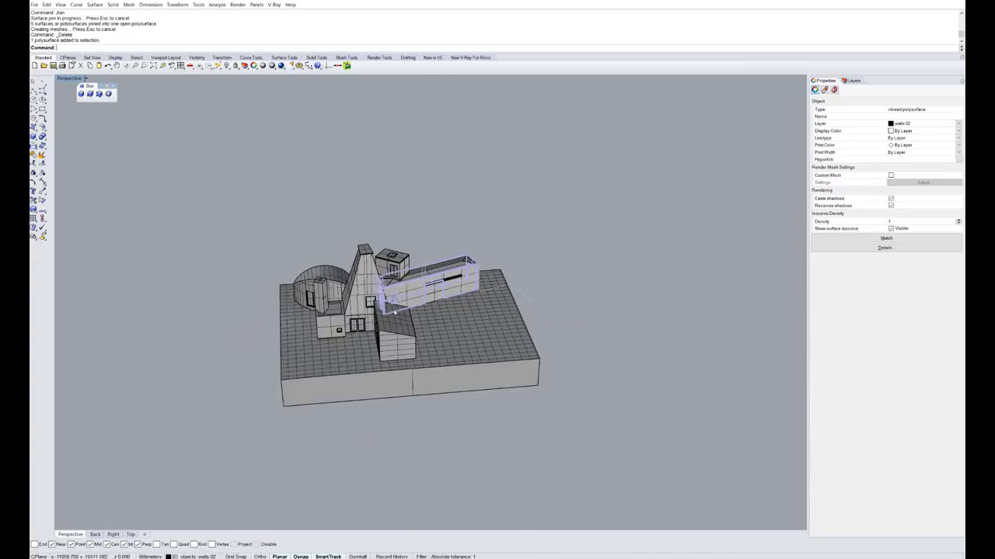
scroll(390, 310, up, 7)
key(Escape)
right_drag(373, 314, 411, 307)
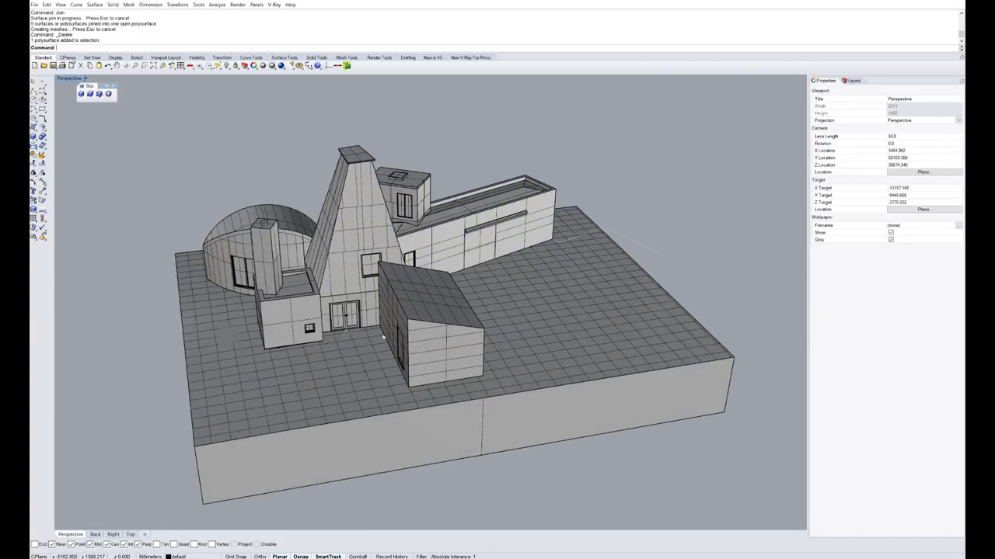
- Add a vertical clipping plane along the long edge of the site base in front of the pitched-roof building, with its height equal to its width
scroll(404, 303, down, 2)
right_drag(325, 337, 368, 332)
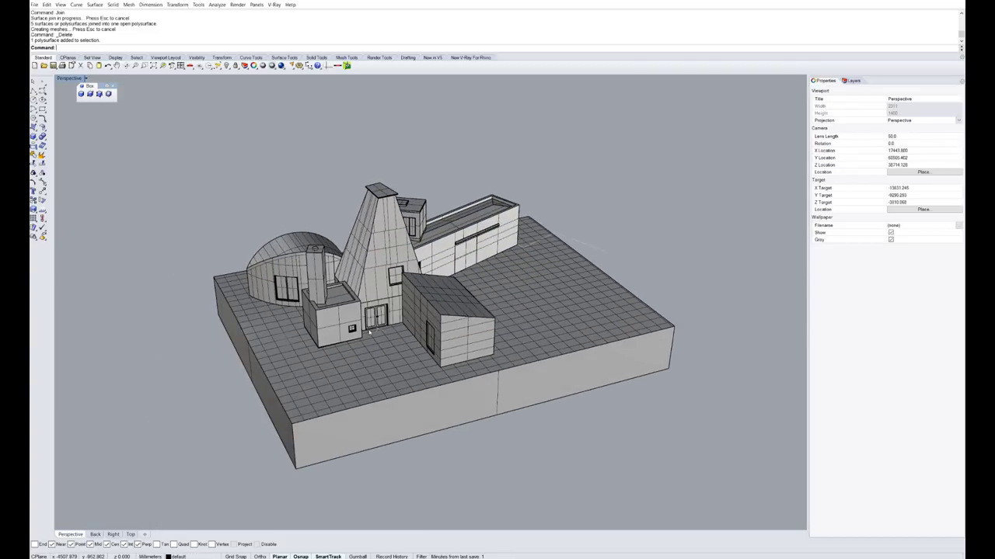
text(ClippingPlane)
key(Return)
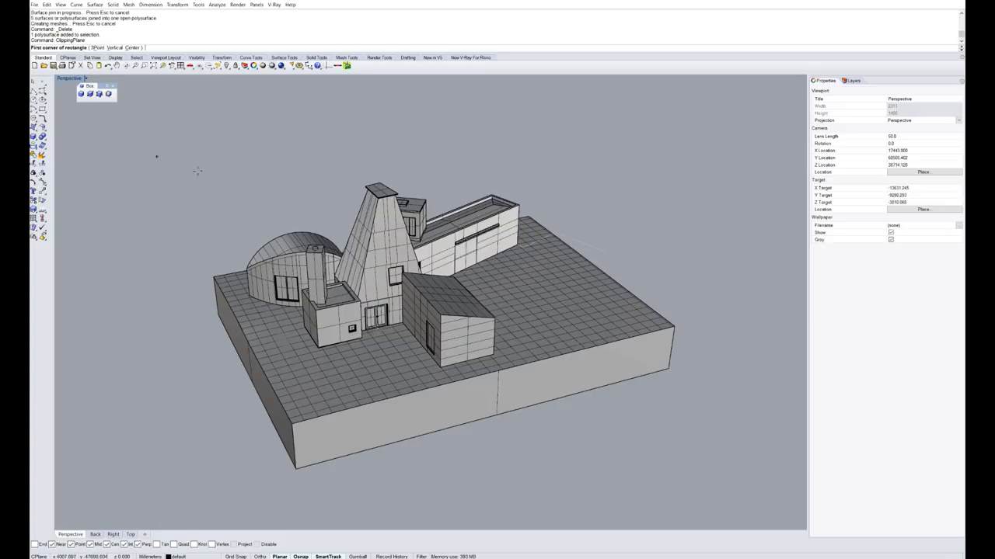
click(115, 48)
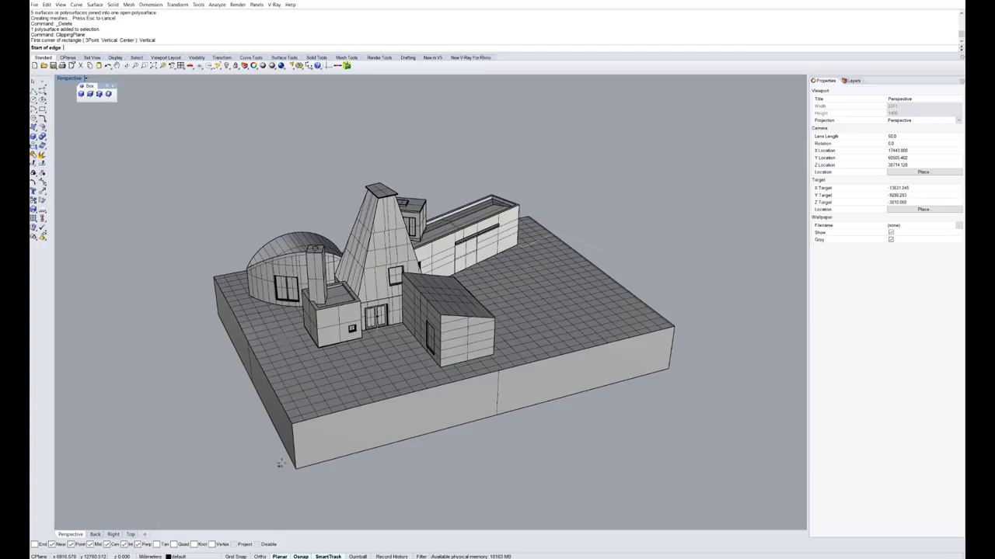
click(278, 484)
click(694, 368)
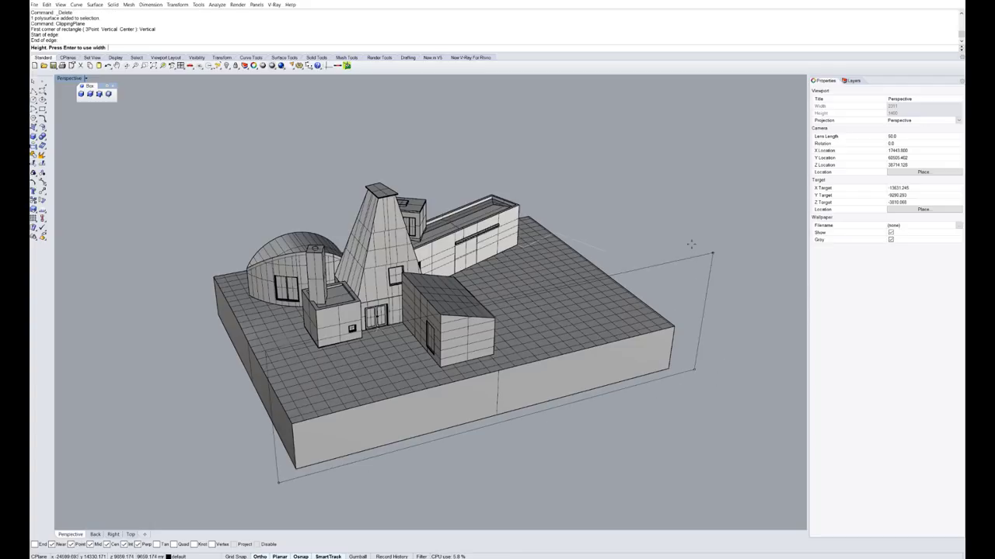
key(Return)
click(690, 370)
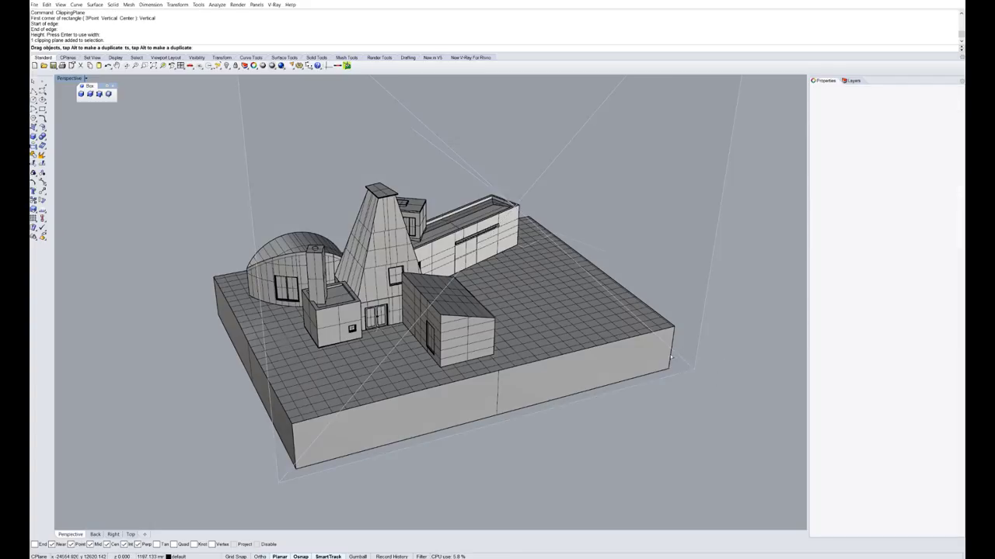
scroll(608, 334, up, 2)
scroll(609, 332, up, 2)
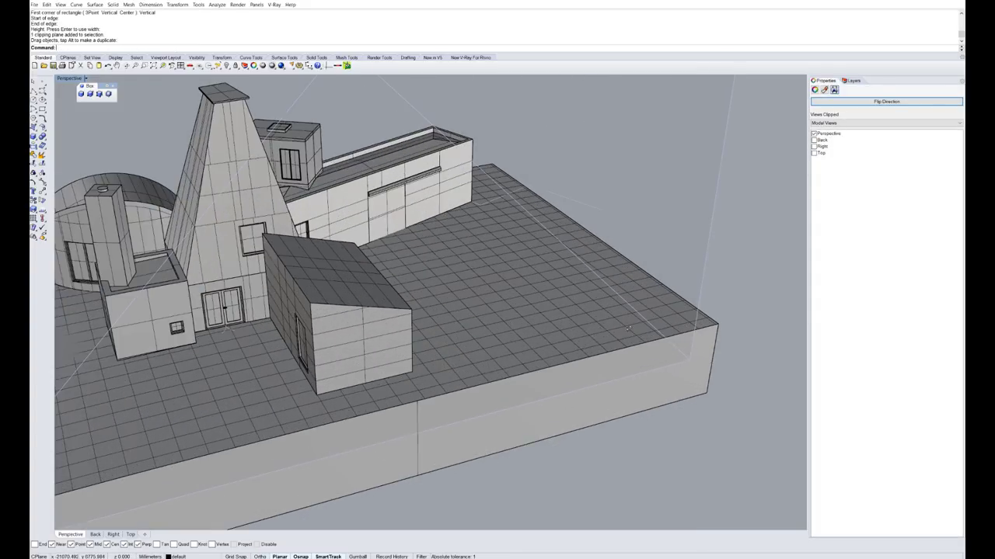
right_drag(608, 333, 684, 310)
click(660, 313)
drag(660, 314, 605, 305)
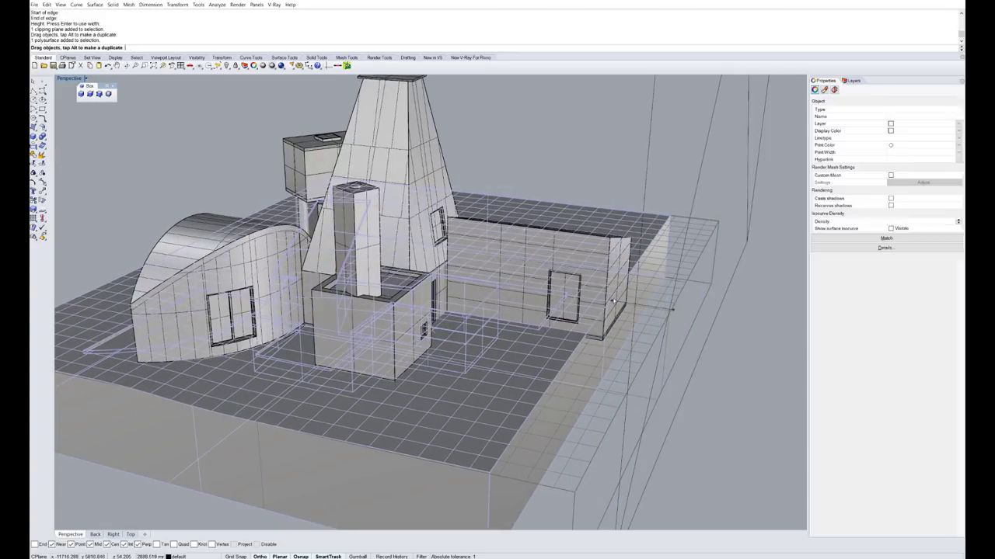
key(ctrl+z)
- Move the clipping plane into the site until it cuts through the end wall of the pitched-roof building
click(723, 258)
drag(723, 258, 687, 255)
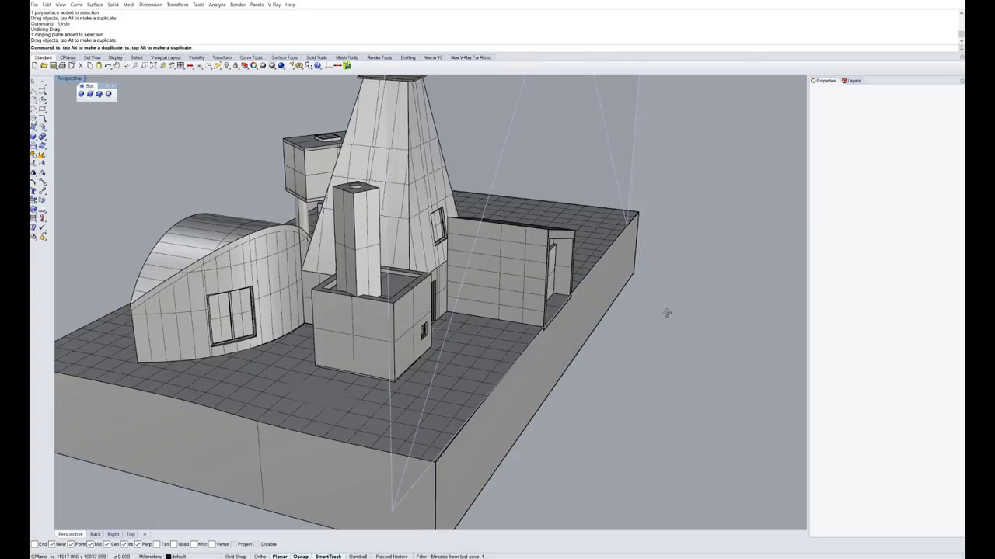
right_drag(666, 313, 519, 295)
scroll(666, 307, down, 2)
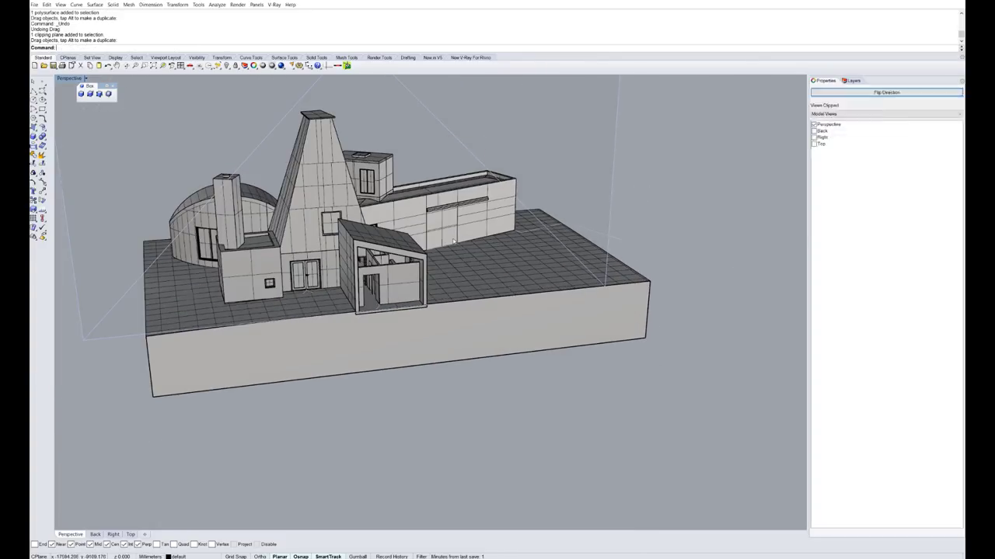
scroll(425, 191, up, 2)
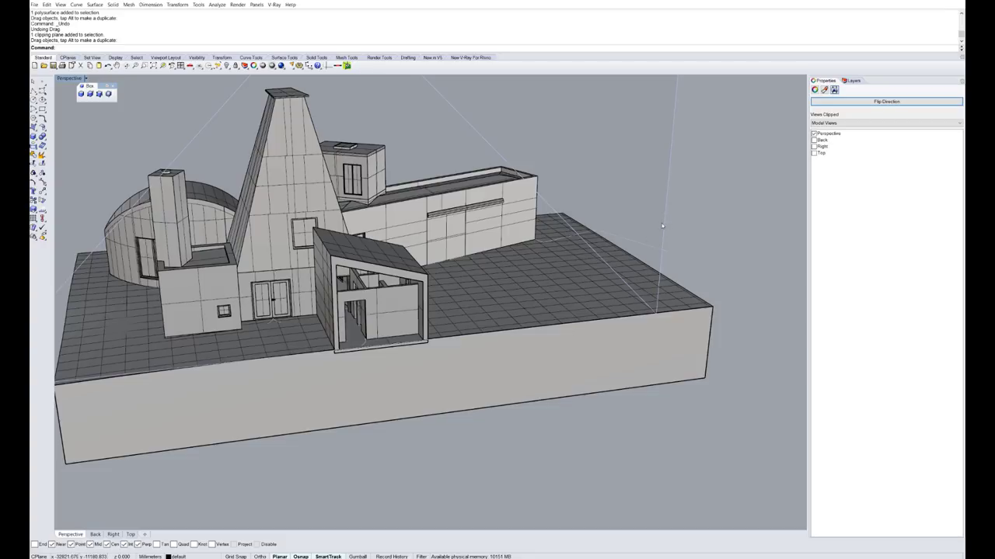
- Move the clipping plane deeper into the model so it sections the tower and the basement below it
click(641, 214)
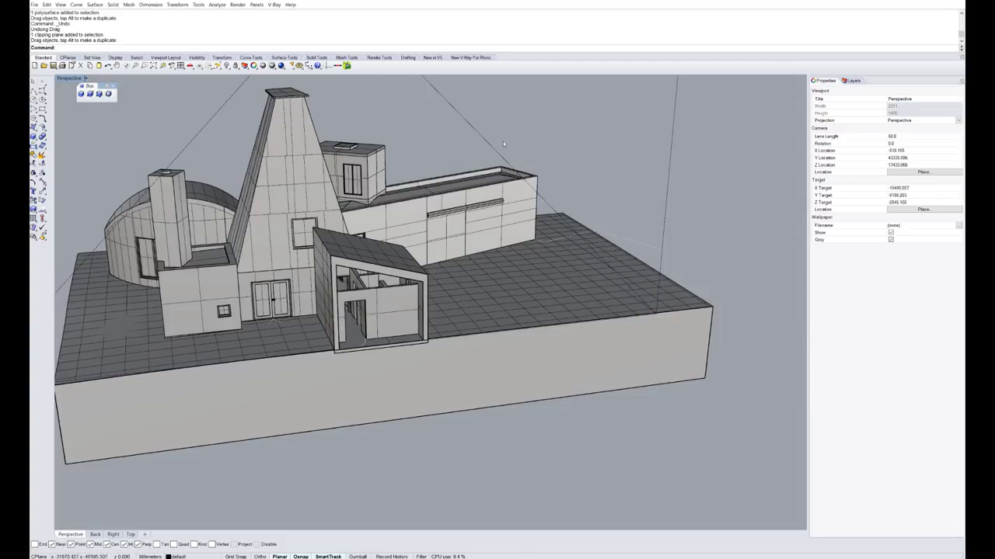
drag(486, 143, 413, 140)
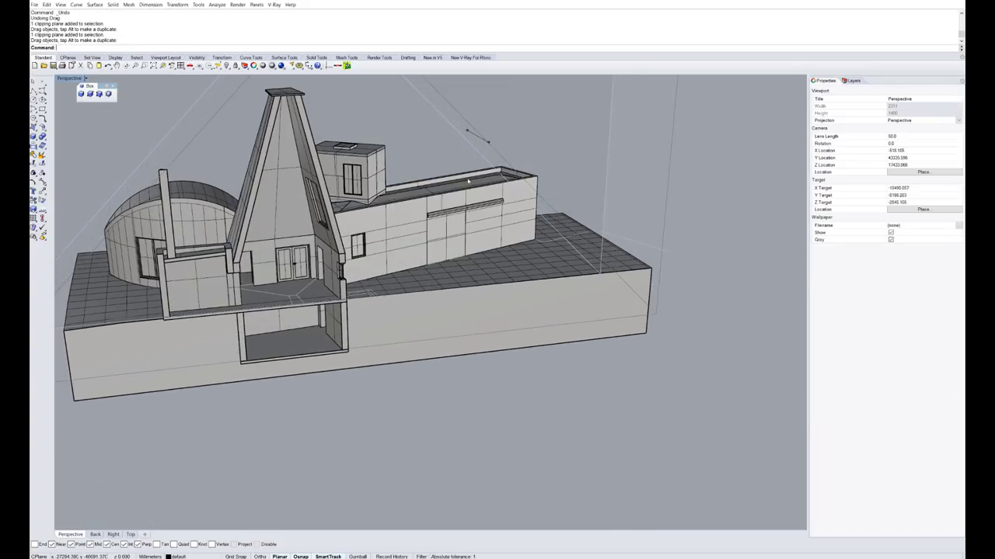
key(Escape)
click(205, 273)
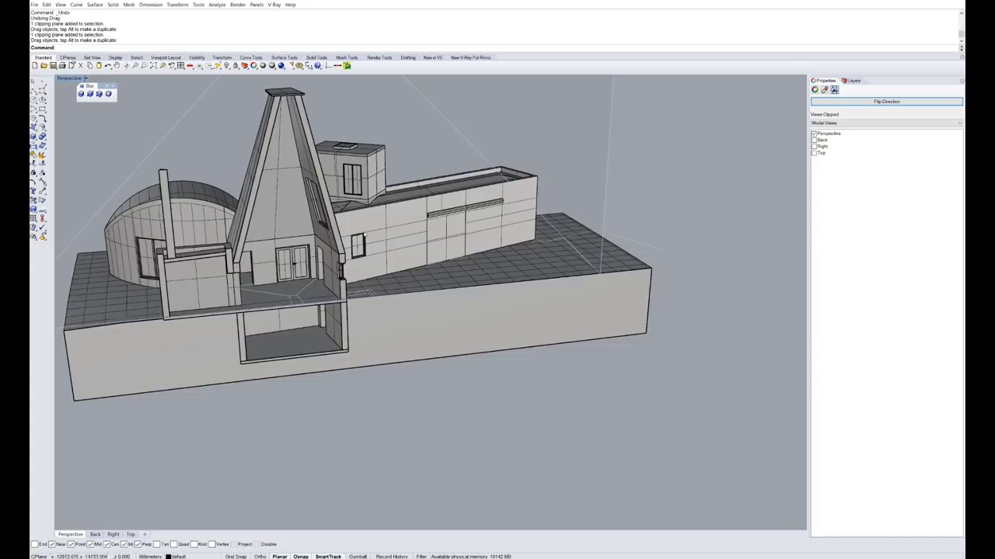
- Move the clipping plane past the tower to section the staircase, examine the cut interior, and delete the plane
scroll(616, 302, down, 5)
scroll(350, 218, up, 4)
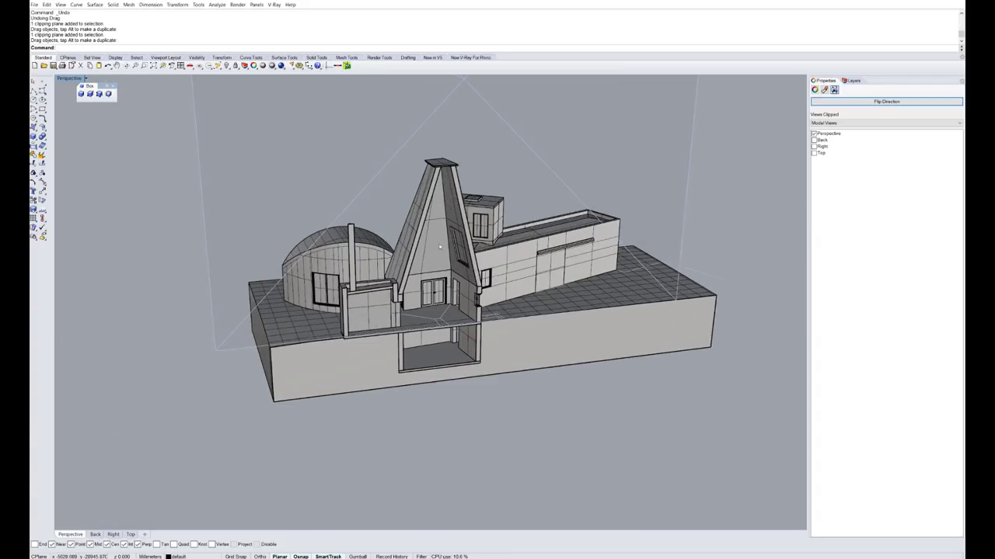
right_drag(485, 267, 390, 240)
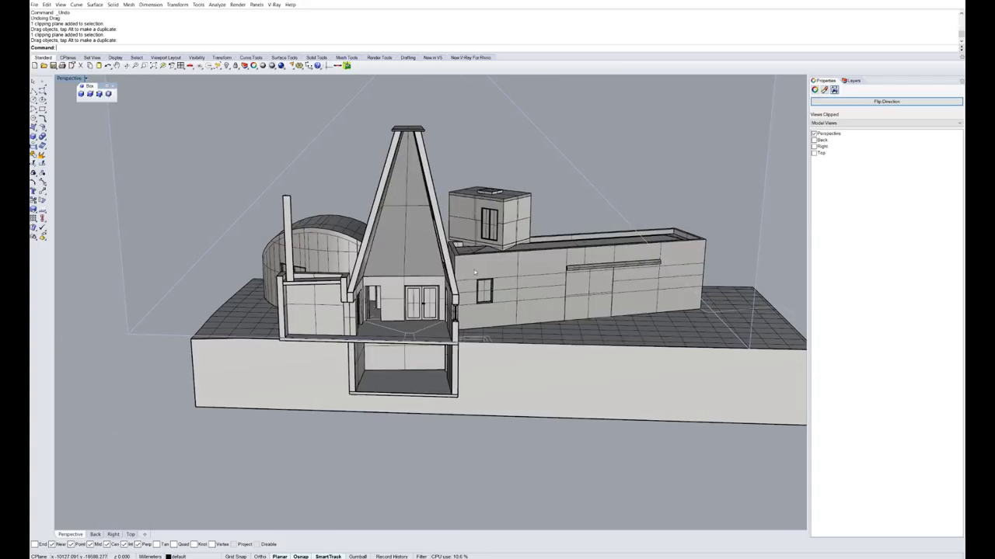
scroll(361, 313, up, 3)
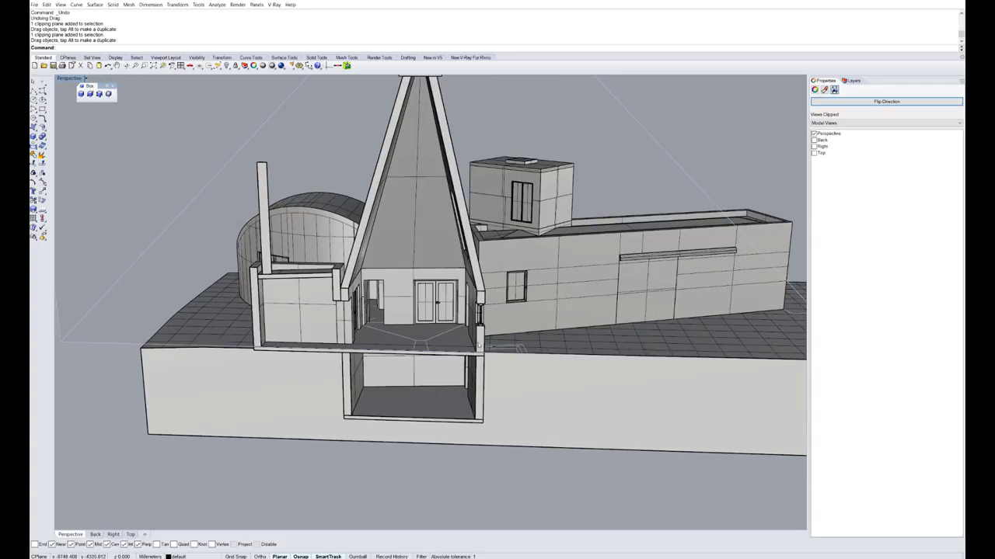
scroll(477, 345, down, 2)
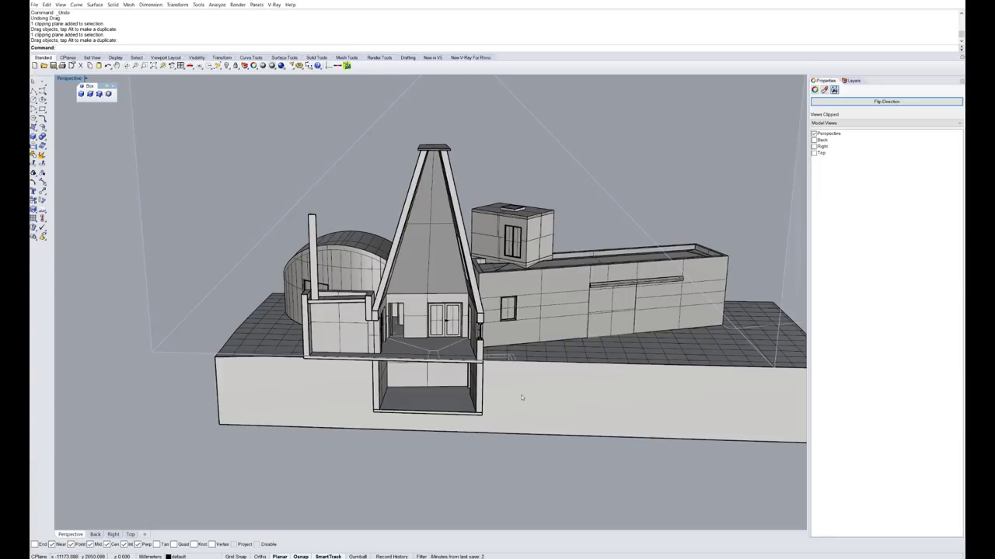
right_drag(521, 397, 436, 430)
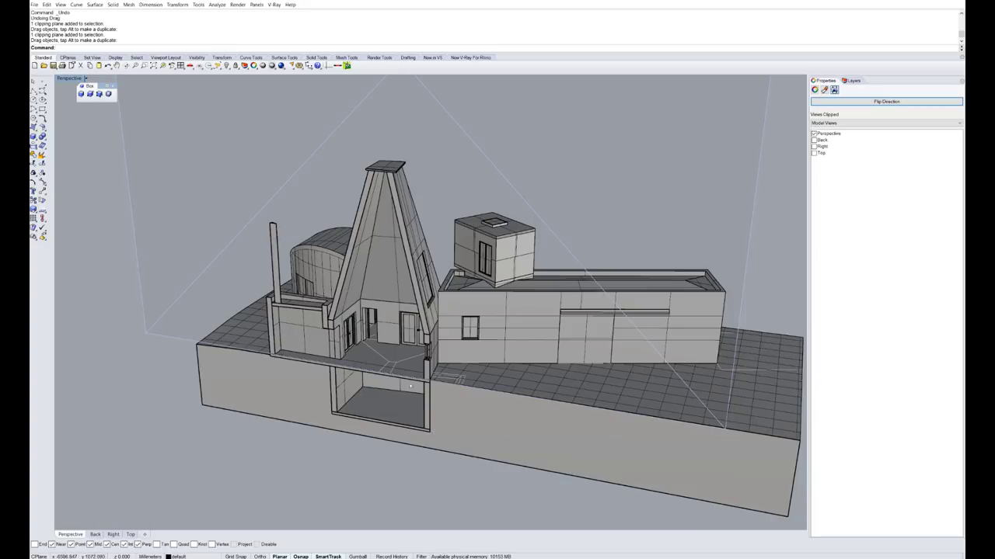
mouse_move(509, 195)
mouse_down()
mouse_move(532, 189)
mouse_move(524, 187)
mouse_up()
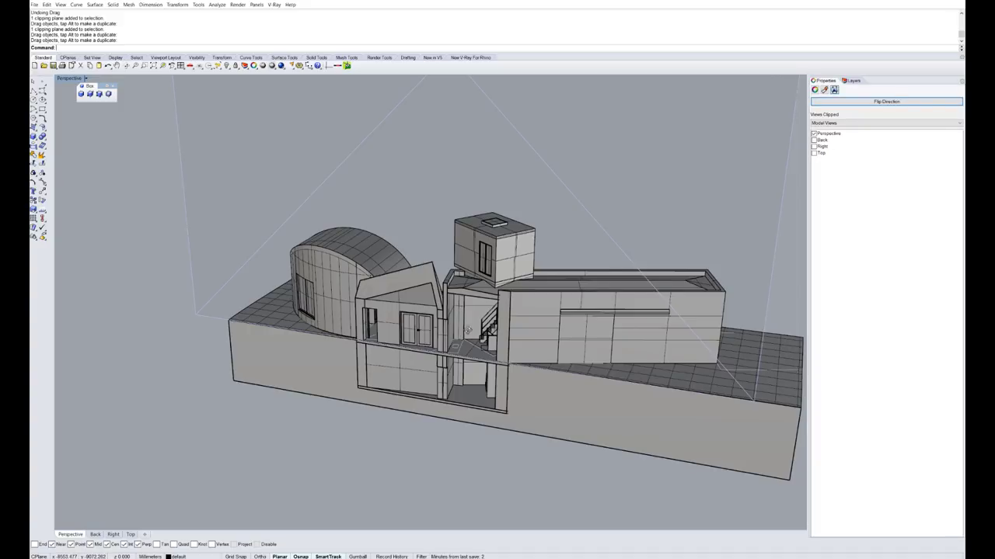
right_drag(467, 330, 445, 394)
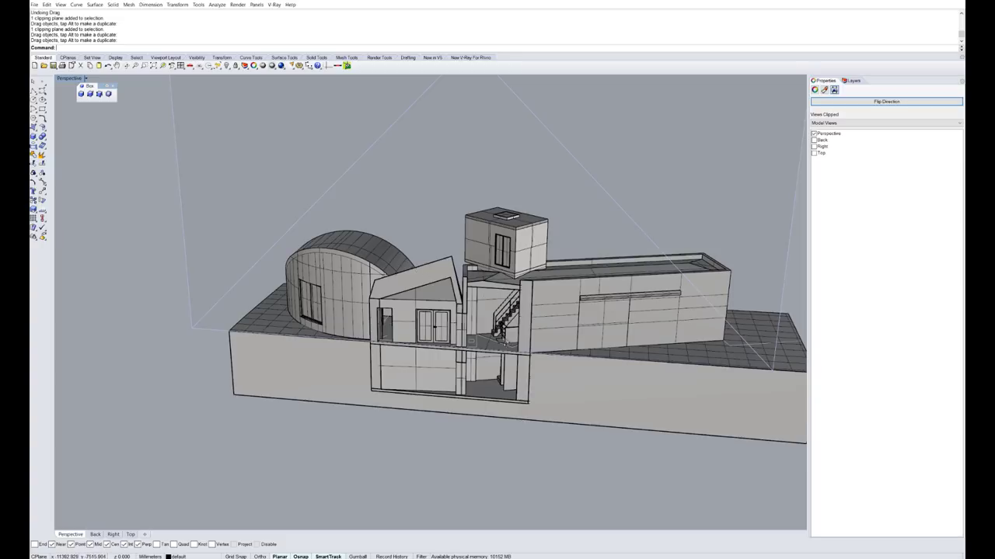
right_drag(502, 341, 505, 299)
key(Delete)
scroll(447, 345, down, 5)
- Toggle the visibility of the 3D_objects layer off and back on
click(853, 81)
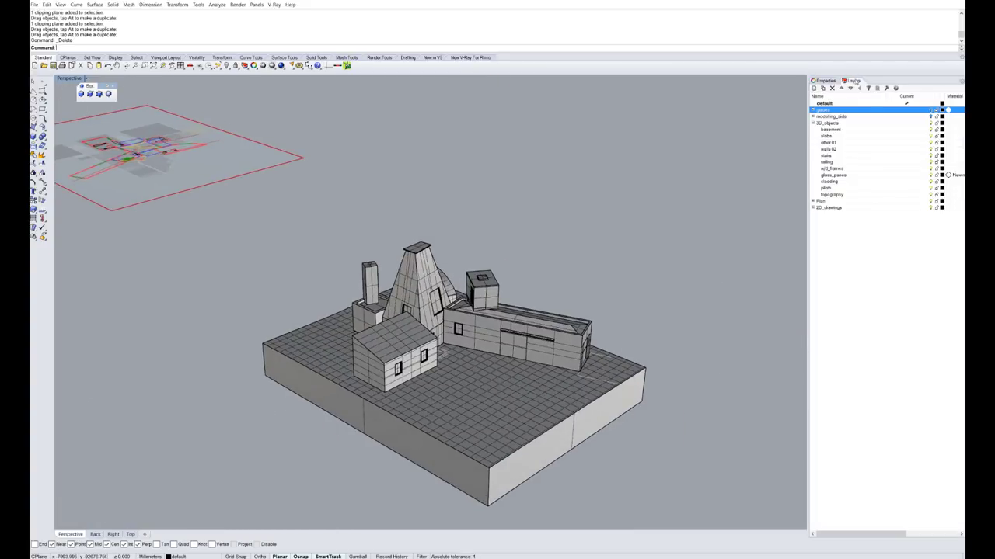
click(931, 122)
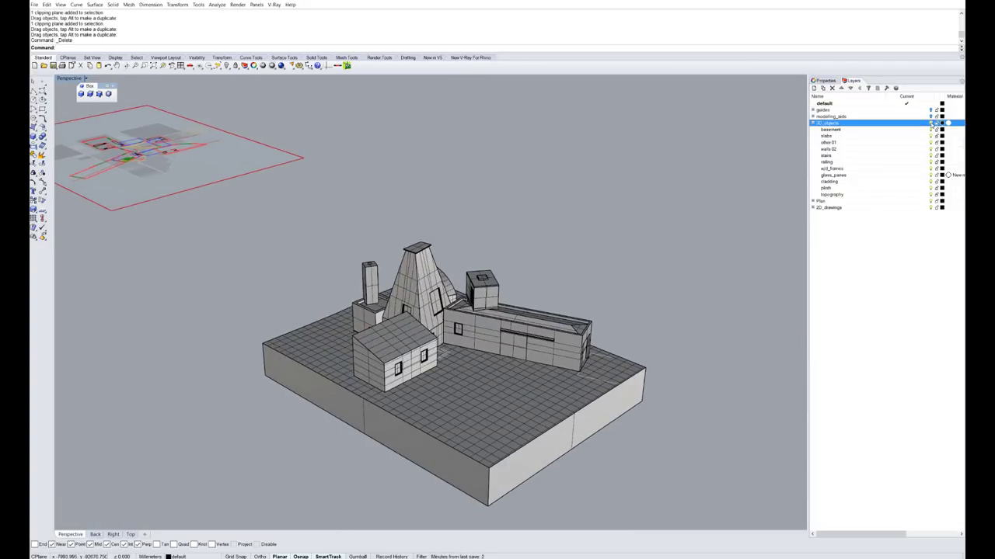
click(931, 122)
click(931, 123)
- Examine the overlapping polysurfaces and groups on the pitched-roof building's roof and window wall
scroll(473, 336, up, 6)
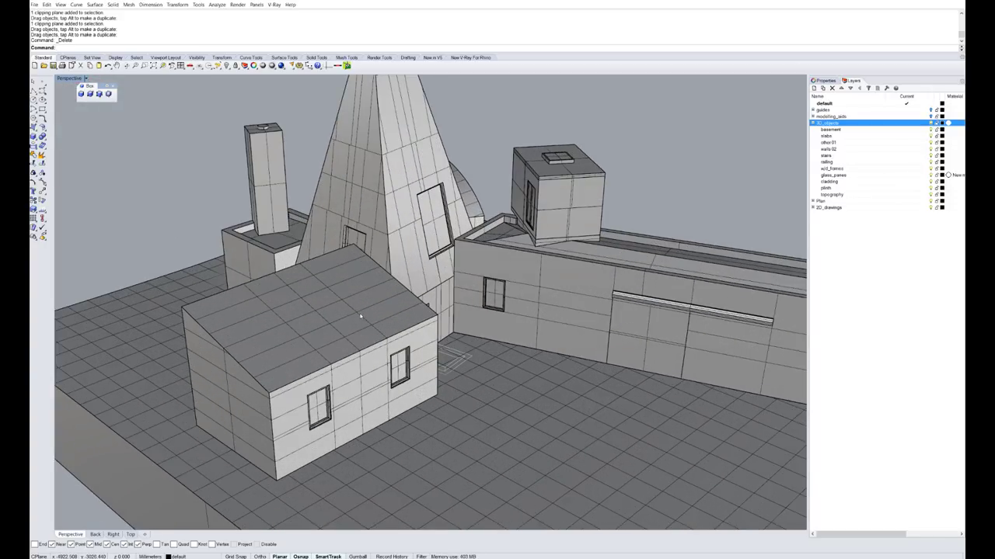
click(360, 316)
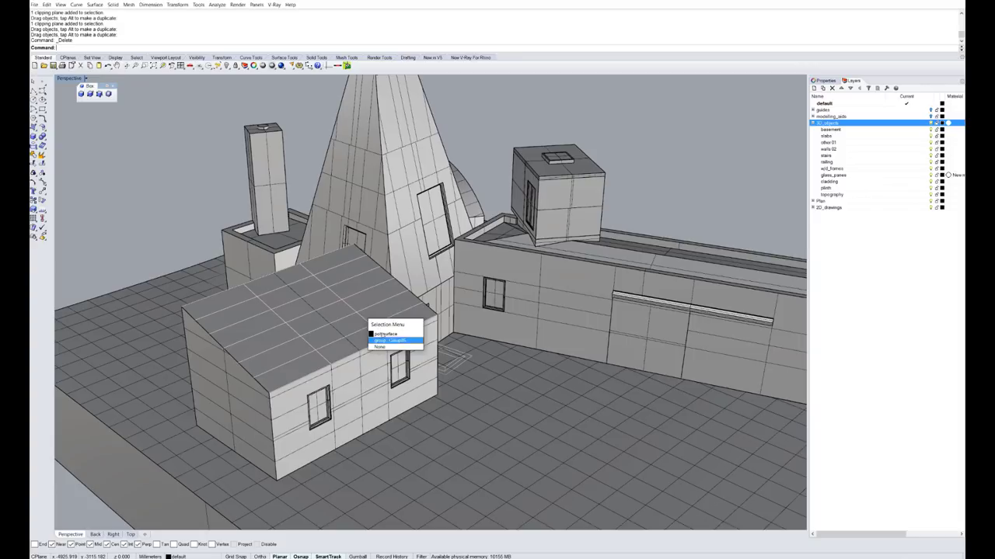
click(392, 340)
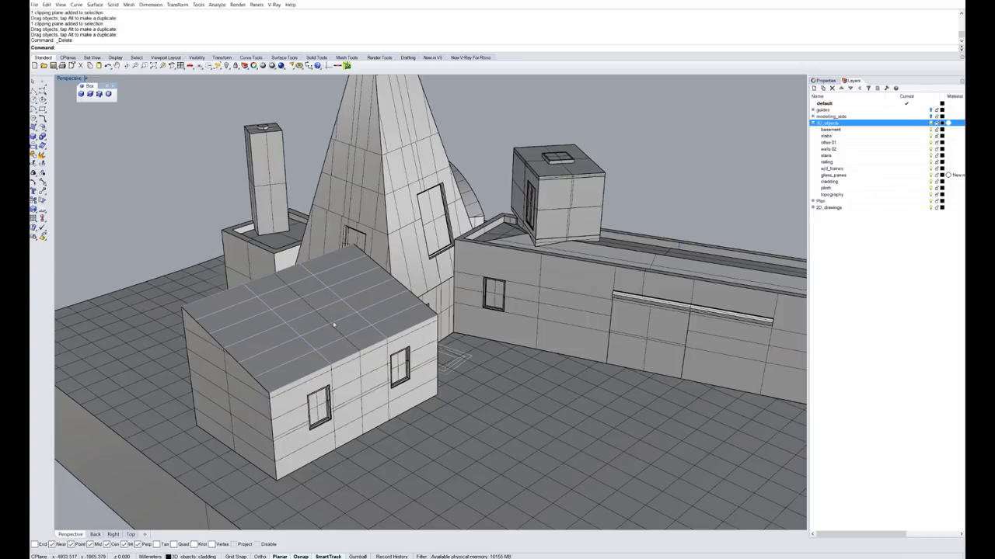
click(293, 397)
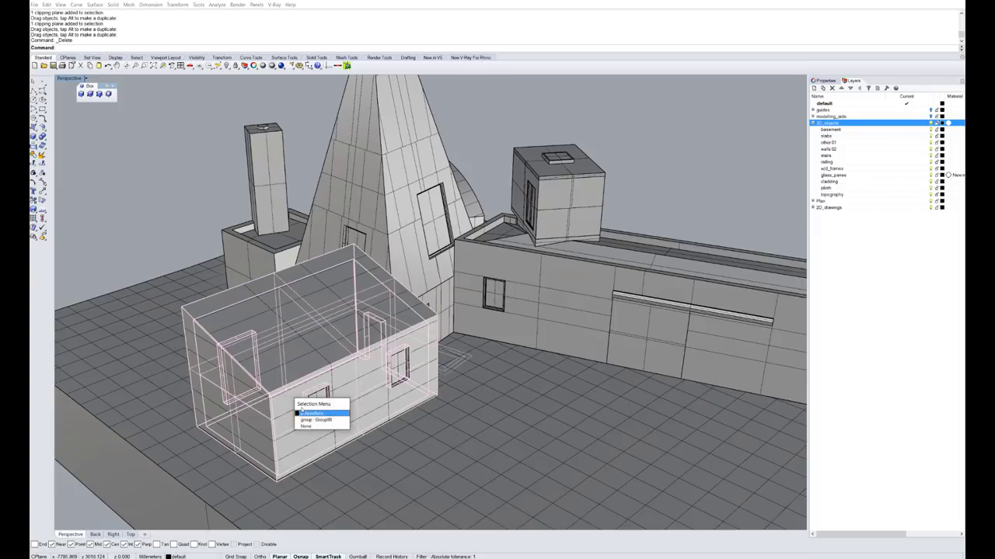
click(315, 420)
key(Delete)
scroll(290, 355, down, 5)
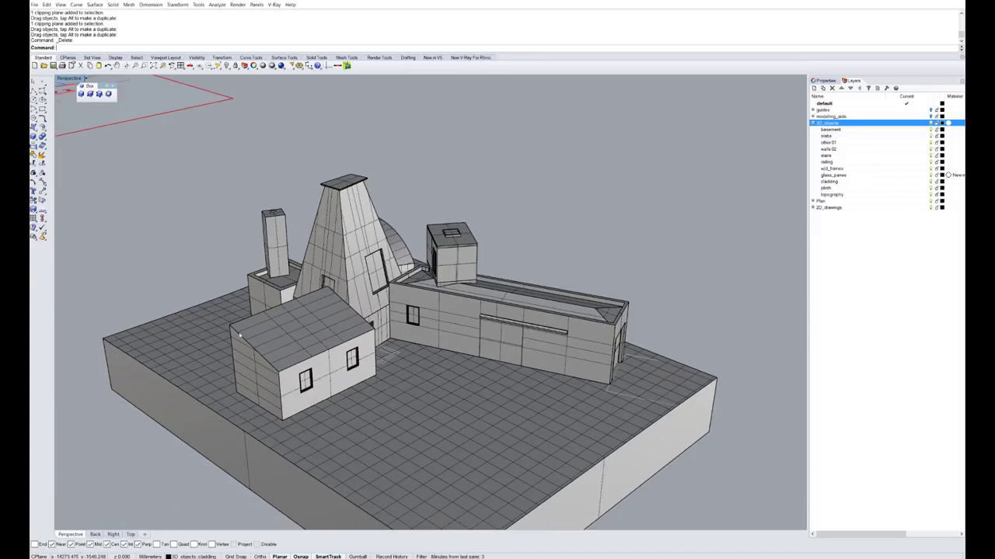
scroll(344, 366, up, 5)
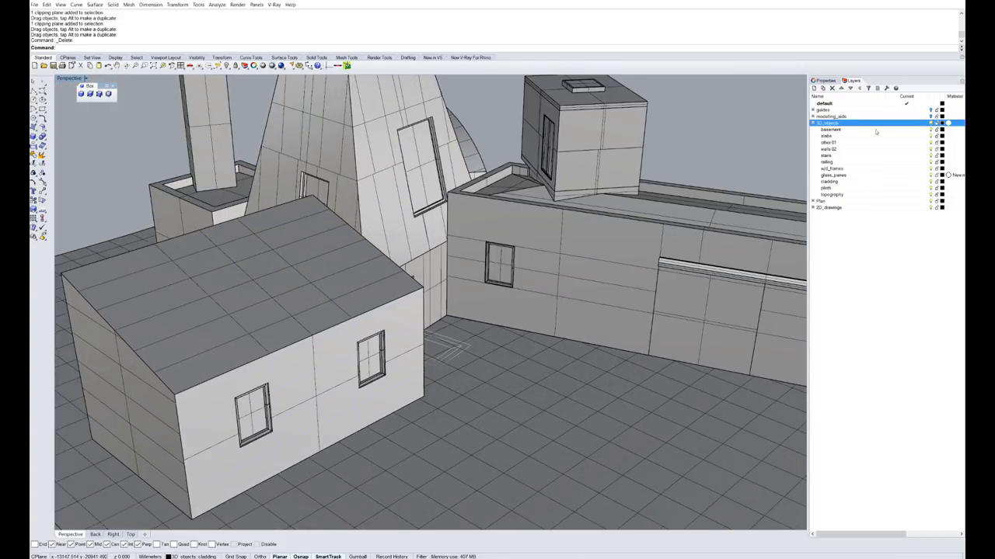
- Hide the cladding and glass_panes layers, and collapse the 3D_objects layer group
click(878, 182)
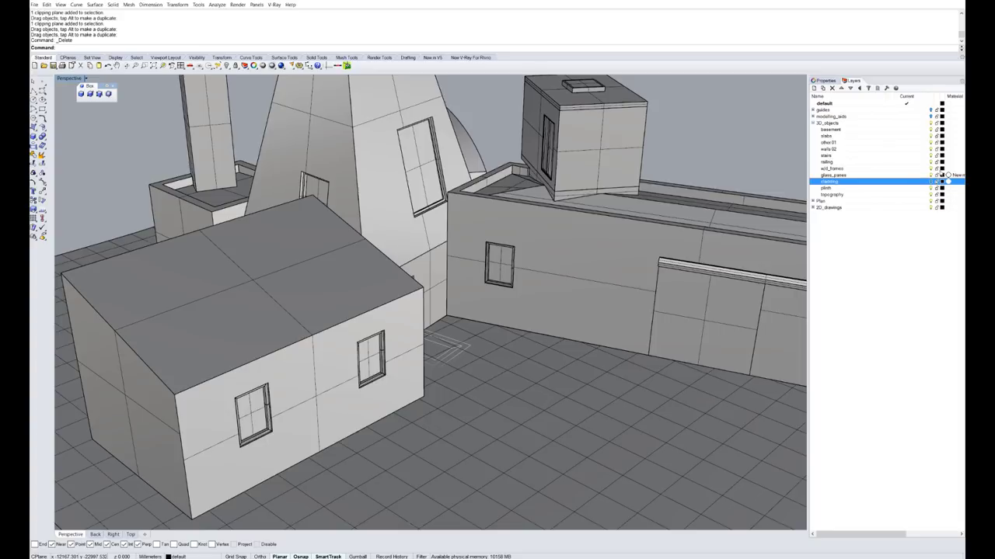
click(932, 175)
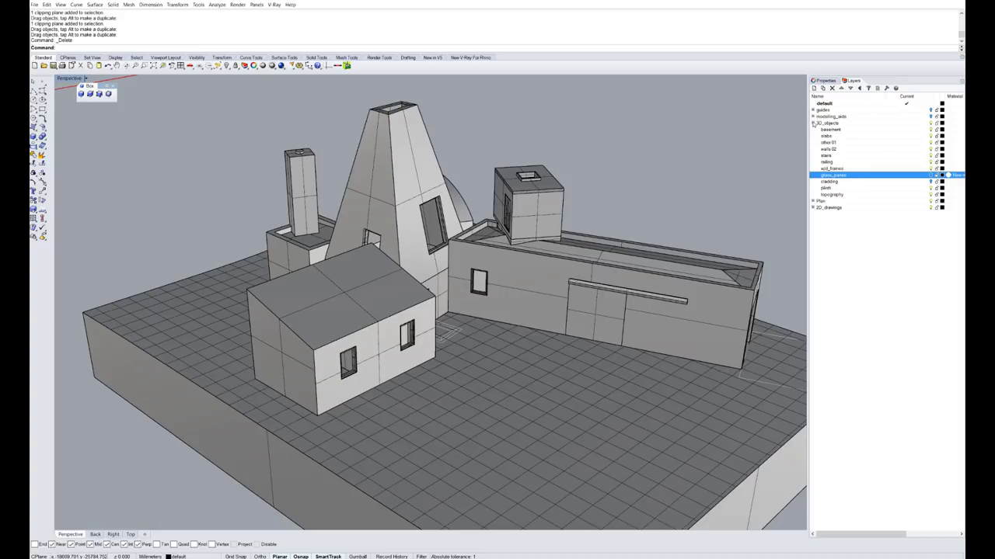
click(813, 123)
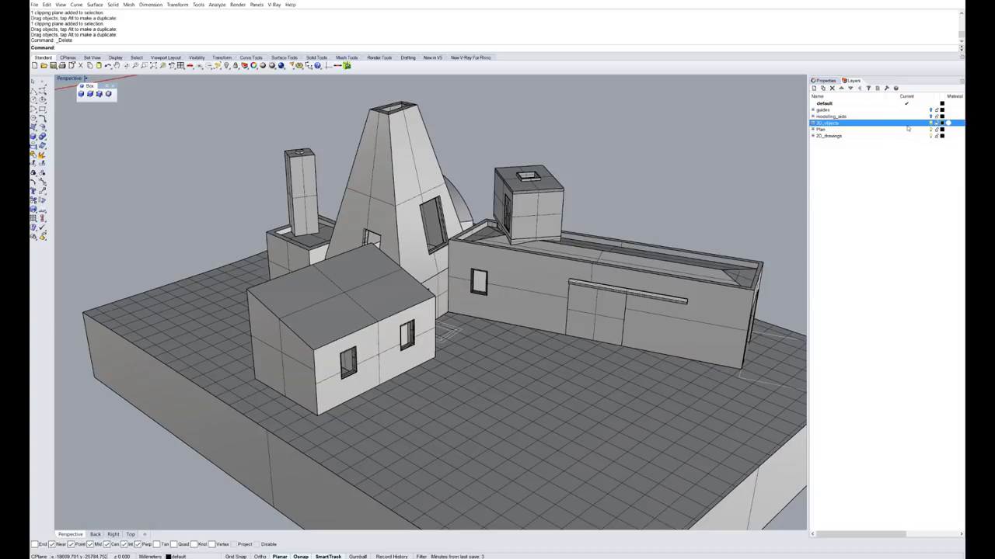
- Switch to the maximized Top view showing the elevation, plan and section drawings, and hide the 2D_drawings layer
right_drag(669, 263, 461, 304)
scroll(463, 305, down, 7)
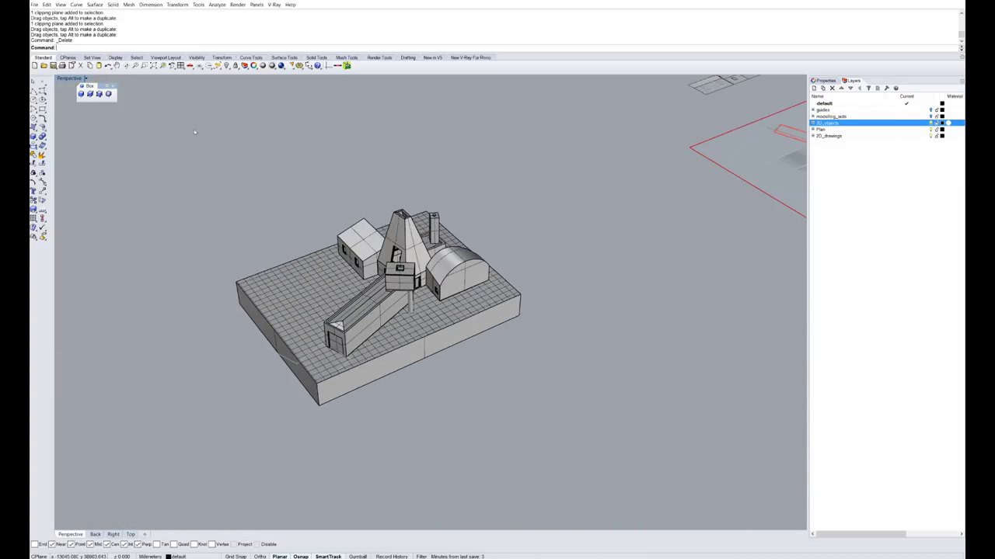
double_click(69, 78)
double_click(62, 79)
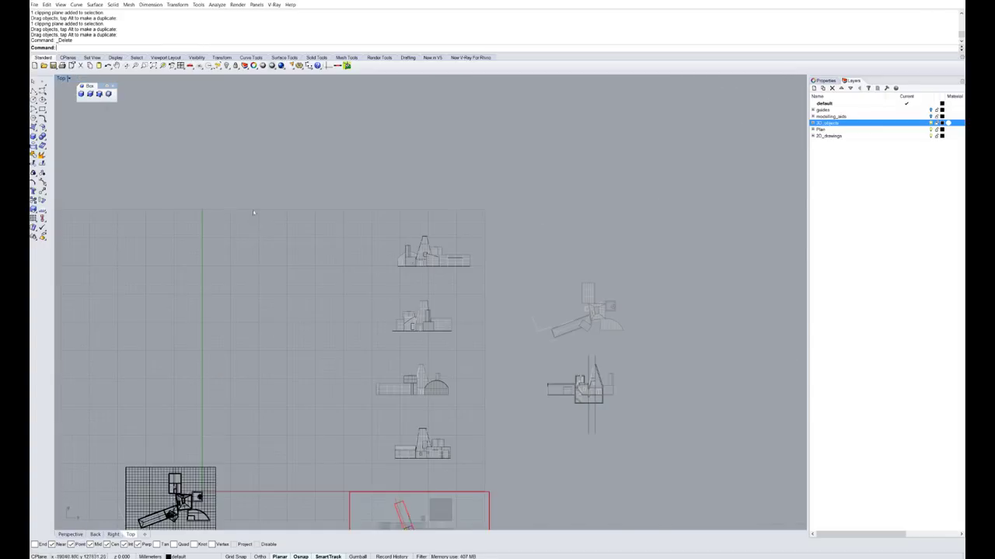
right_drag(384, 309, 318, 281)
scroll(516, 320, up, 2)
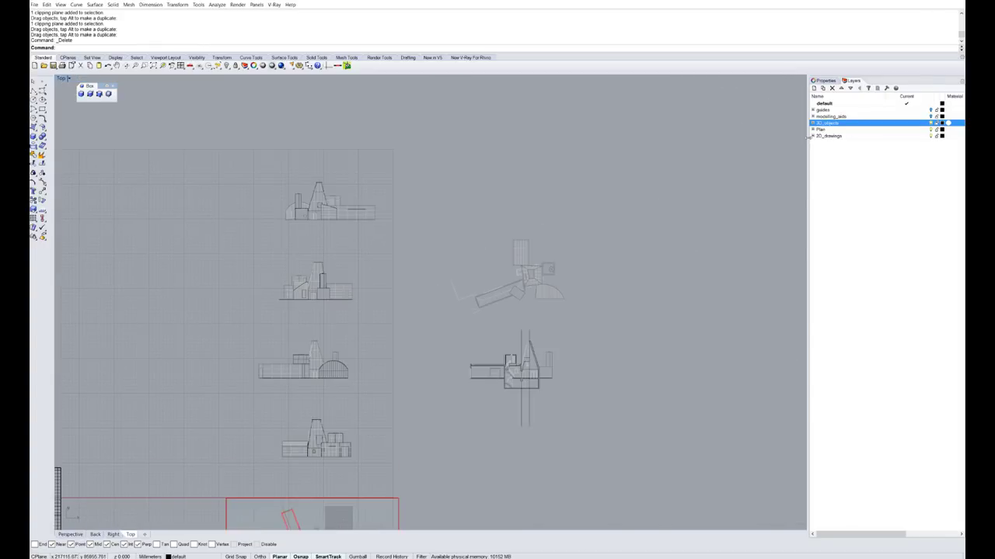
click(931, 136)
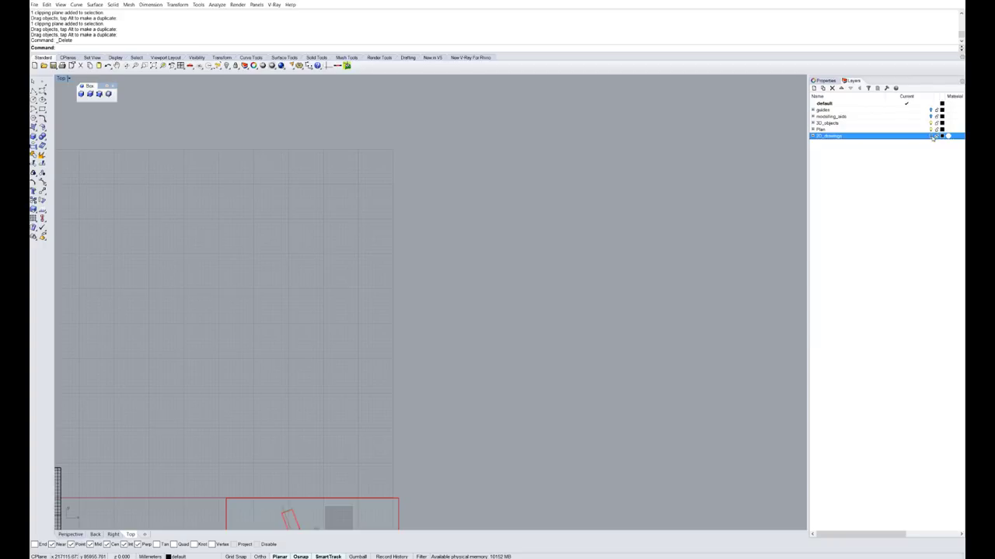
- Show the 2D_drawings layer again and expand its sublayers
click(932, 136)
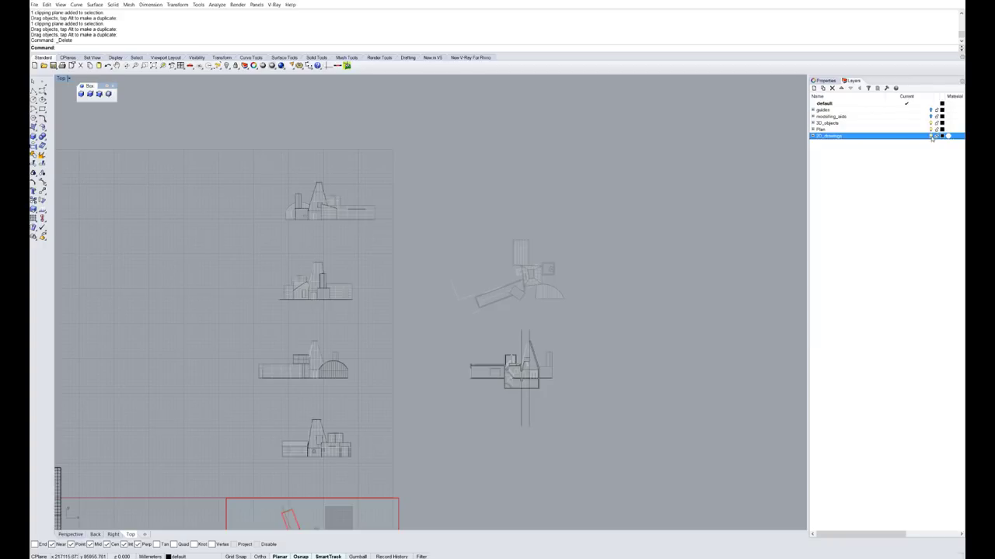
click(812, 136)
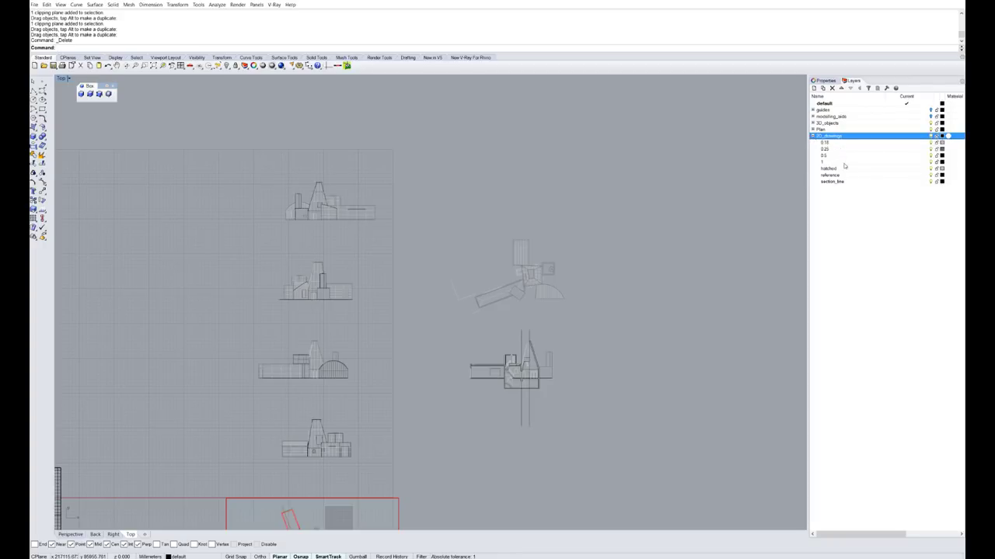
- Check which line-weight layers the panel lines and the outline of the sloped-roof volume in the uppermost elevation belong to
scroll(574, 233, up, 10)
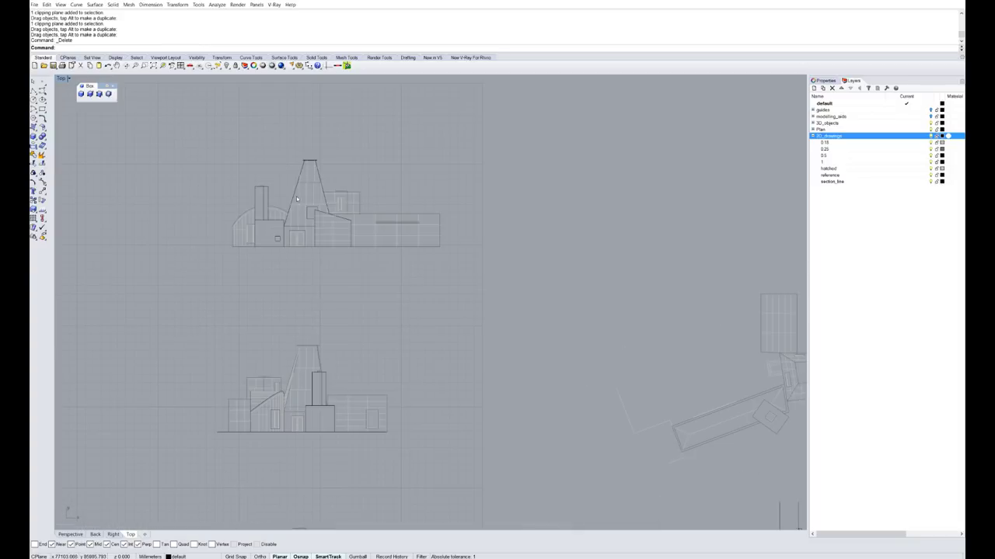
scroll(303, 259, up, 2)
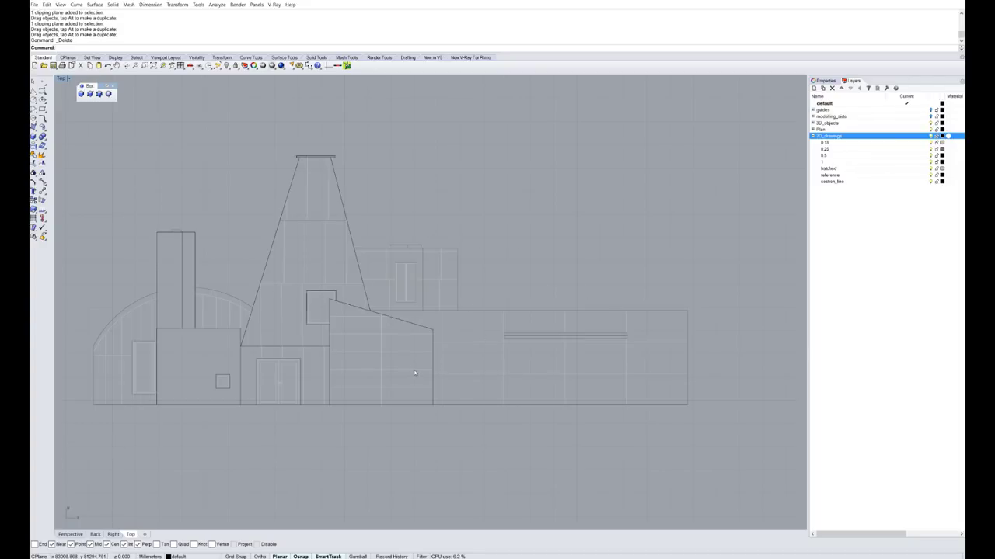
click(383, 357)
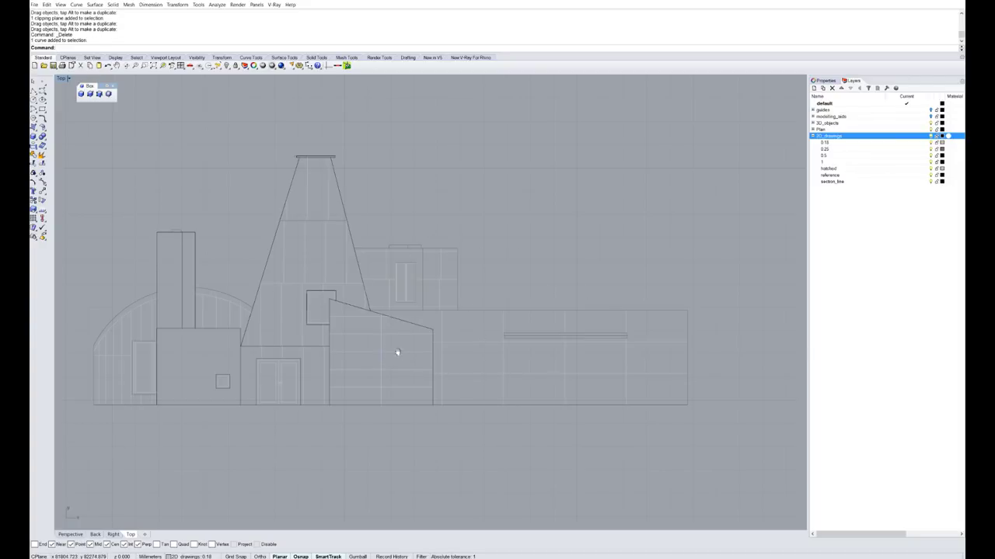
scroll(379, 397, up, 2)
scroll(372, 393, up, 3)
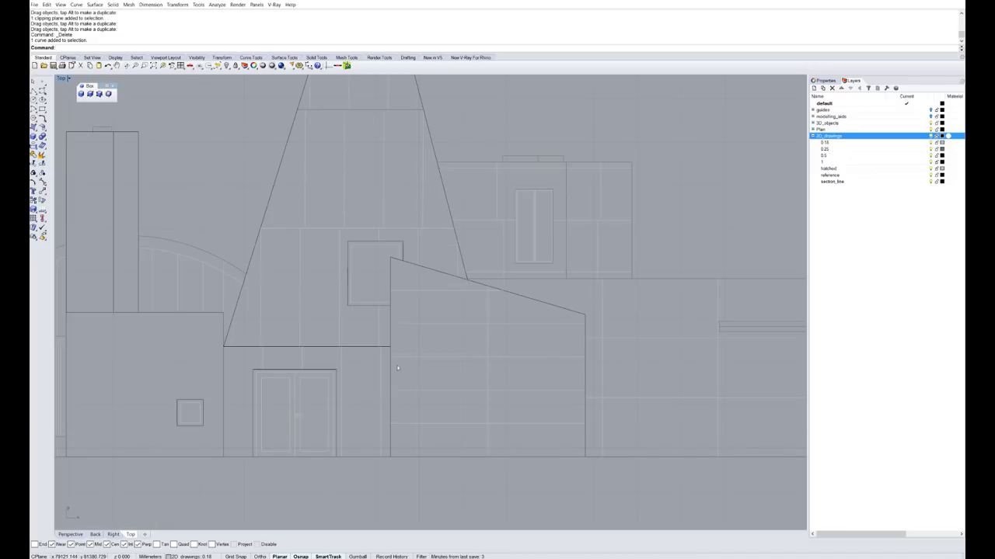
click(389, 271)
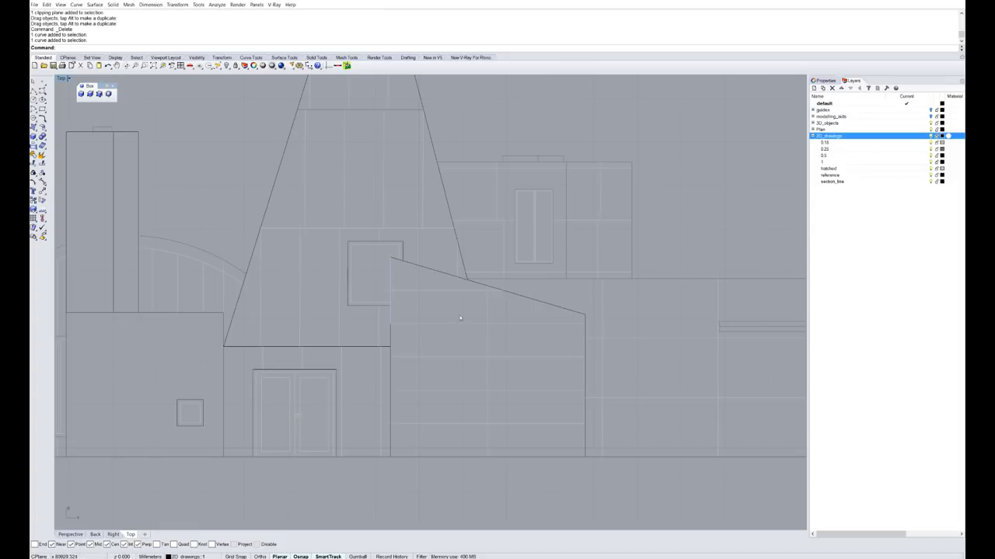
click(488, 312)
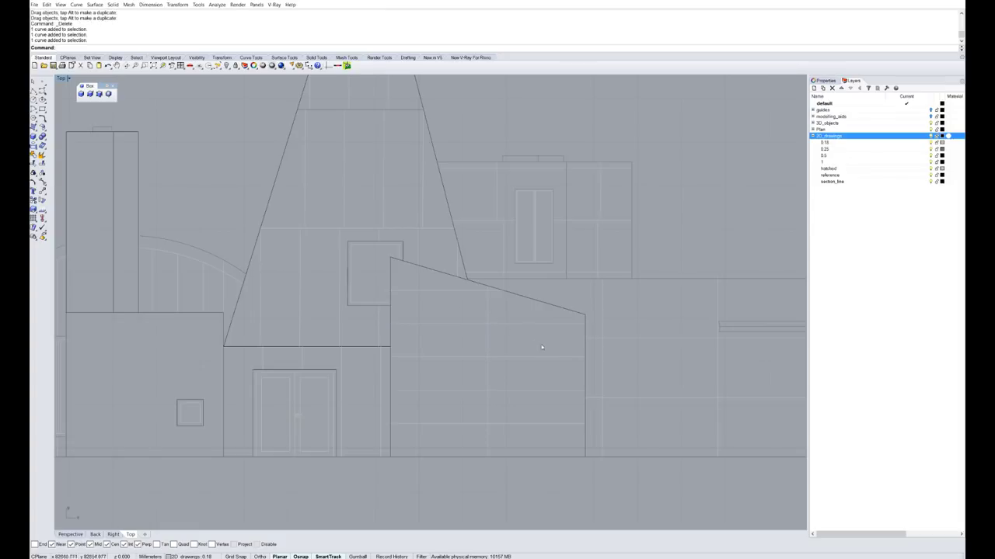
- Examine the line work around the tower window, sloped roof and double door in the uppermost elevation
scroll(528, 385, down, 2)
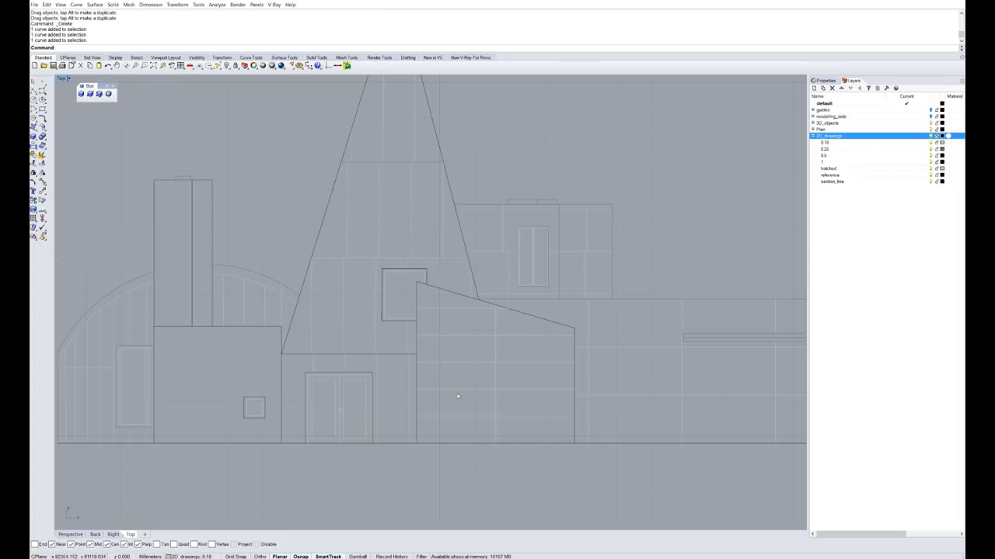
scroll(392, 307, up, 3)
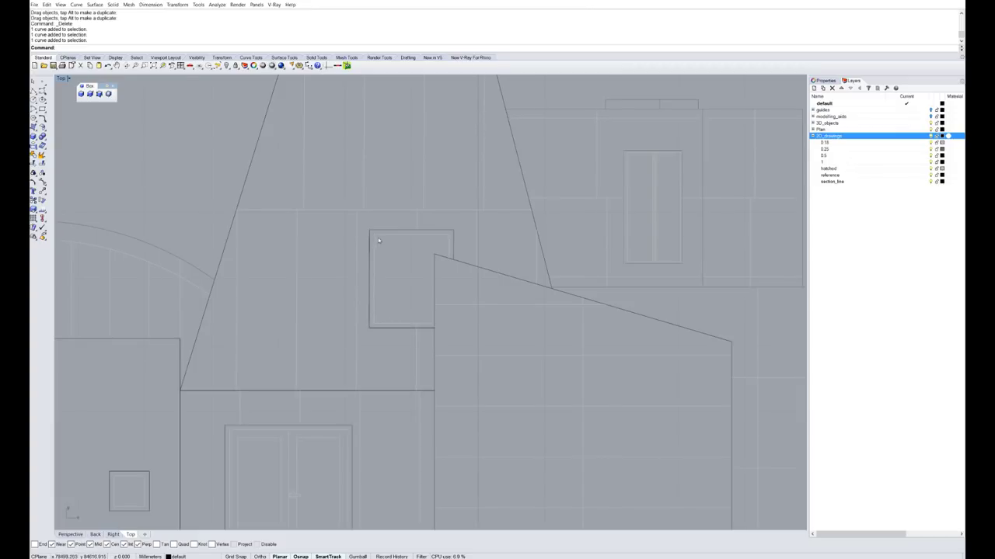
scroll(452, 305, down, 2)
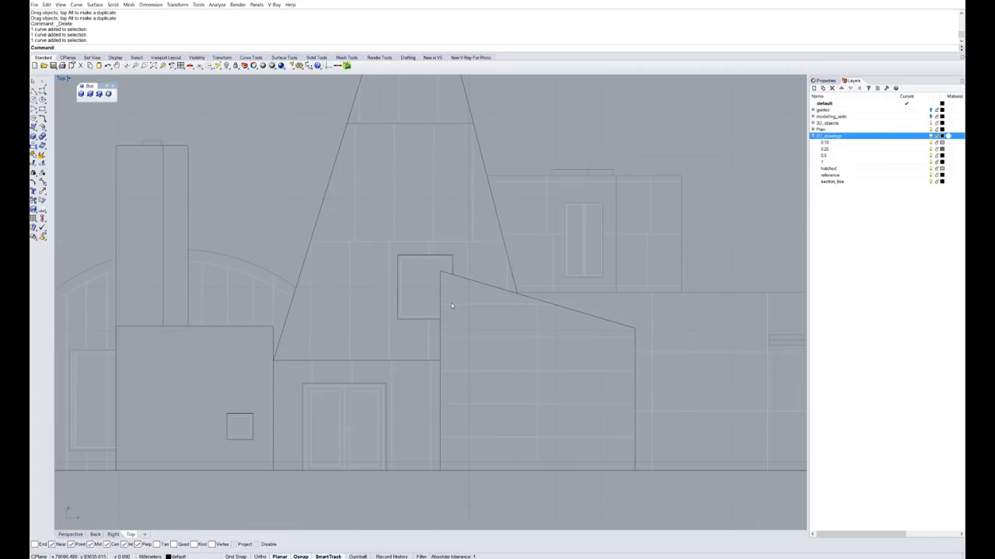
scroll(432, 307, down, 3)
scroll(438, 284, up, 2)
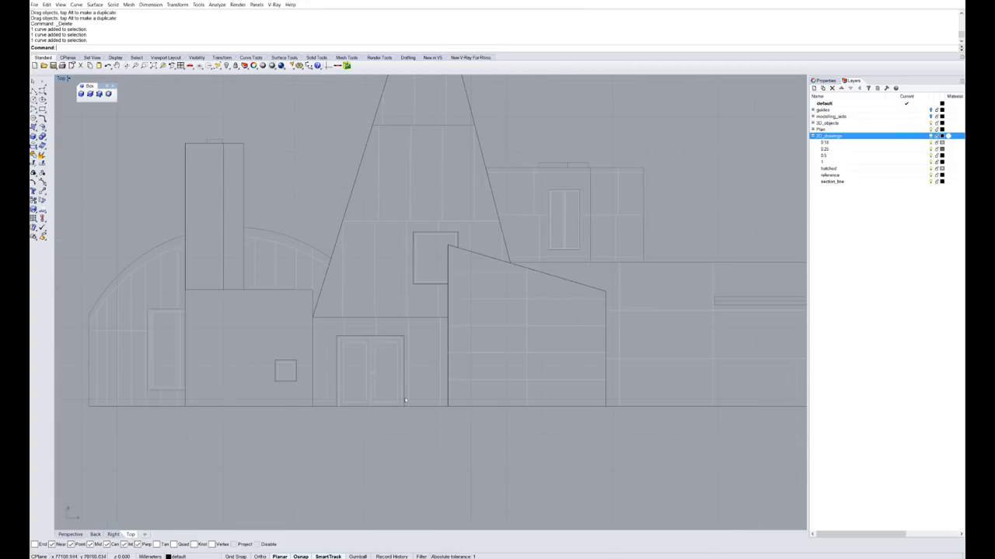
scroll(441, 273, down, 2)
right_drag(440, 274, 403, 321)
scroll(575, 362, down, 8)
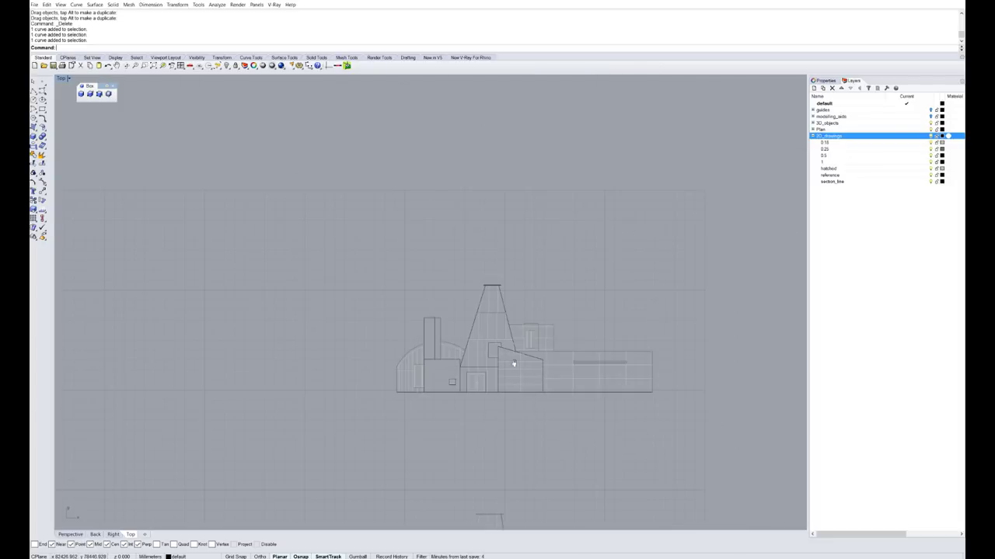
- Review the overall arrangement of the elevations, plans and section around the model in the Top view
right_drag(514, 364, 498, 213)
scroll(498, 213, down, 6)
mouse_move(523, 324)
right_down()
mouse_move(425, 291)
mouse_move(577, 256)
right_up()
scroll(426, 293, down, 6)
right_drag(439, 373, 423, 361)
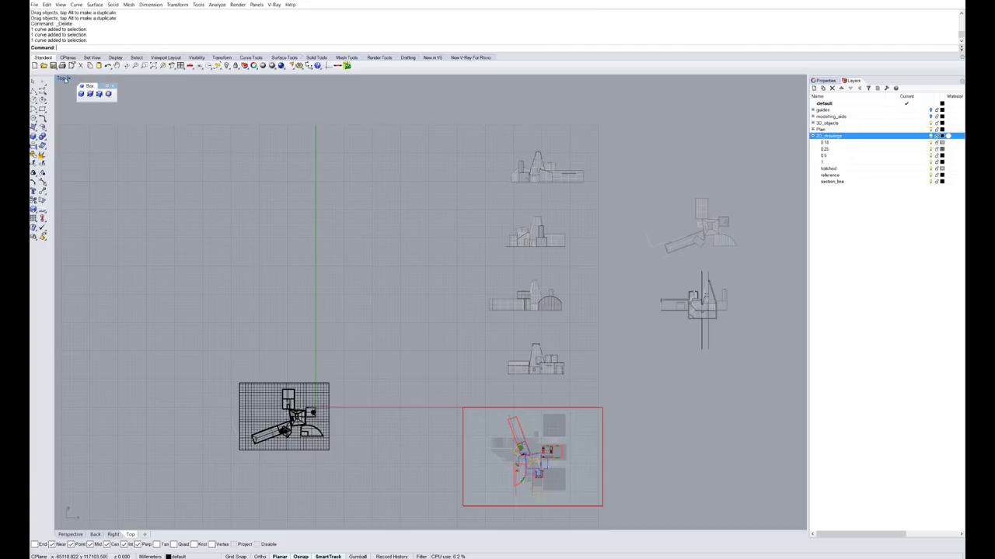
- Switch to the maximized Perspective view and hide the Plan and 3D_objects layers, leaving only the 2D_drawings layer visible
double_click(63, 78)
double_click(449, 81)
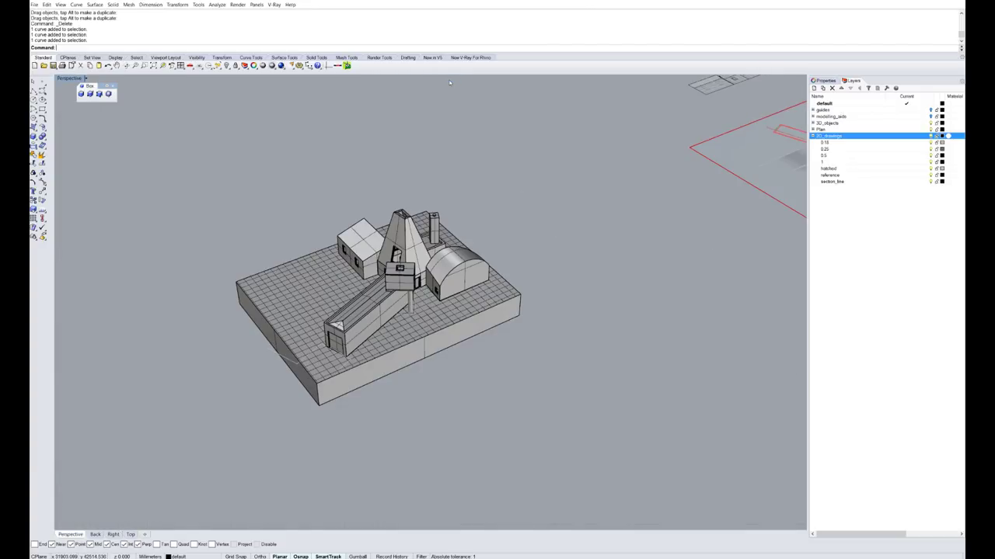
scroll(350, 260, up, 4)
right_drag(349, 261, 447, 233)
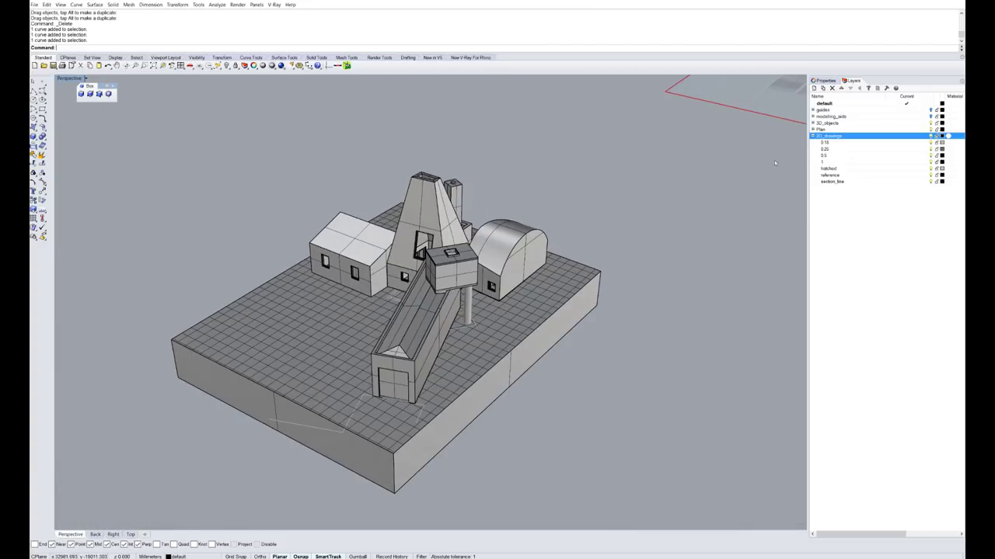
click(930, 137)
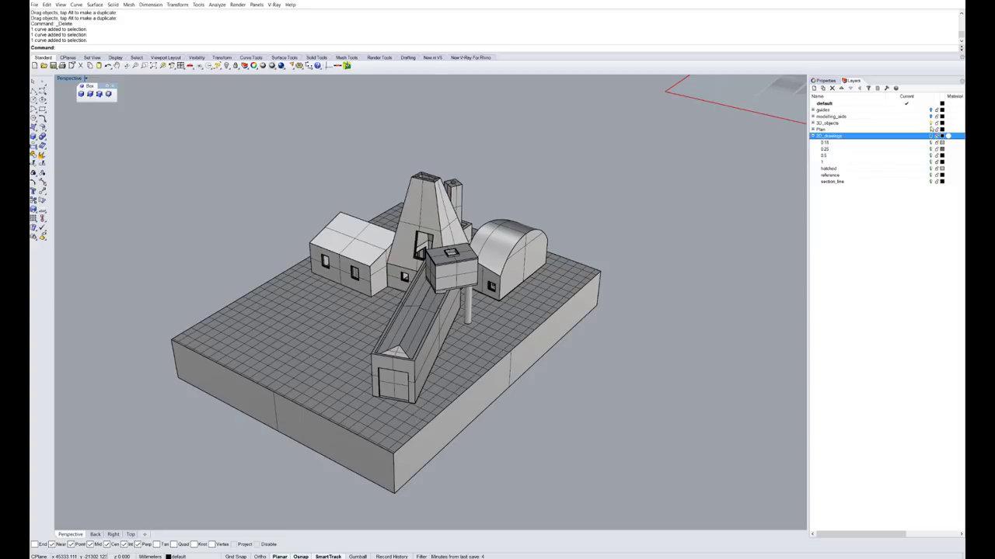
click(931, 129)
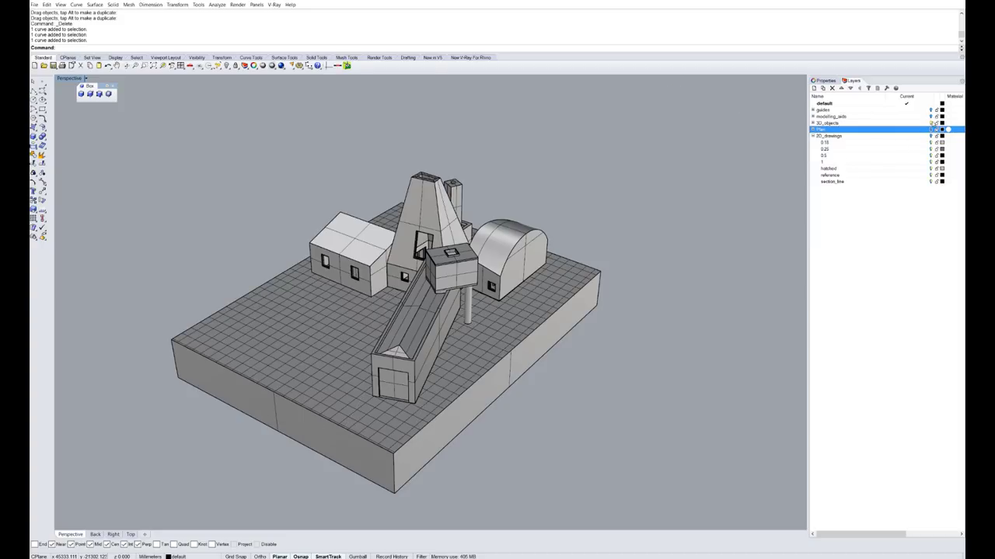
click(931, 123)
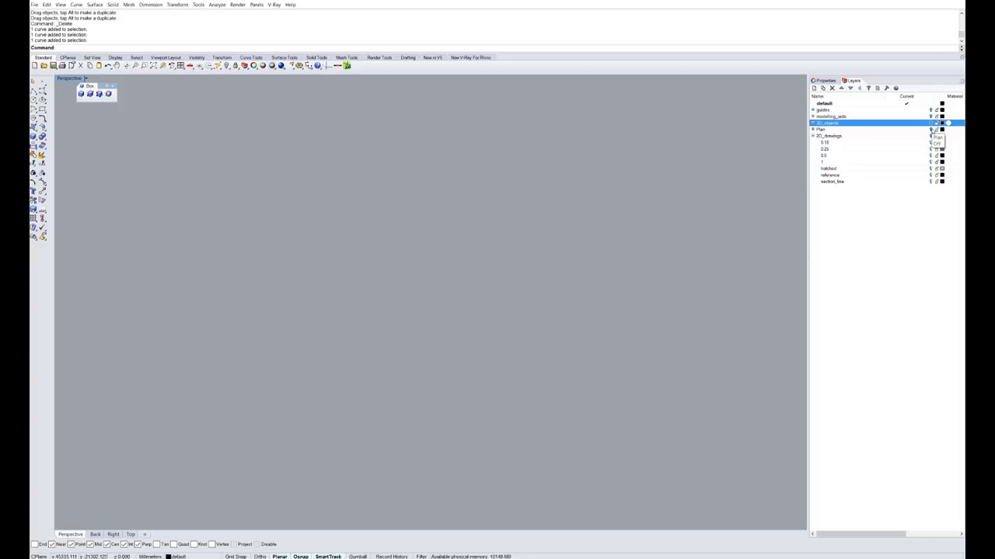
click(930, 136)
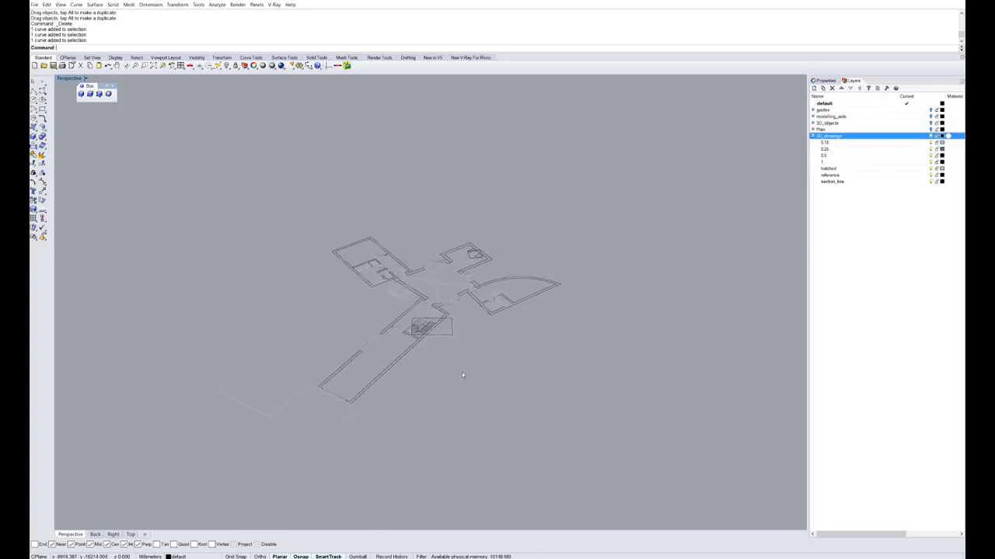
- Examine how the 2D drawings are laid out in the Perspective view, and return to the maximized Top view
scroll(463, 375, down, 13)
right_drag(472, 293, 597, 342)
right_drag(514, 344, 475, 339)
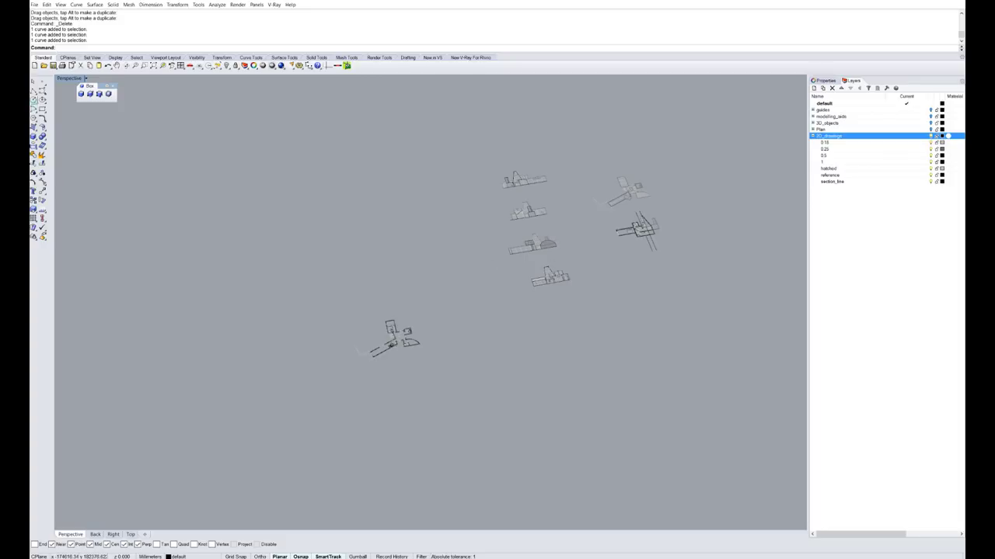
double_click(68, 79)
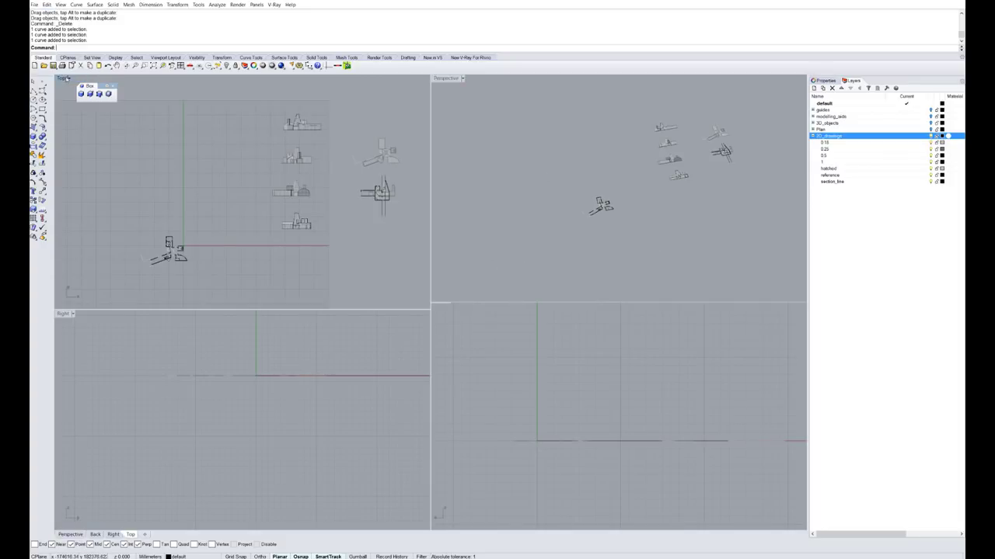
double_click(68, 78)
right_drag(368, 432, 380, 389)
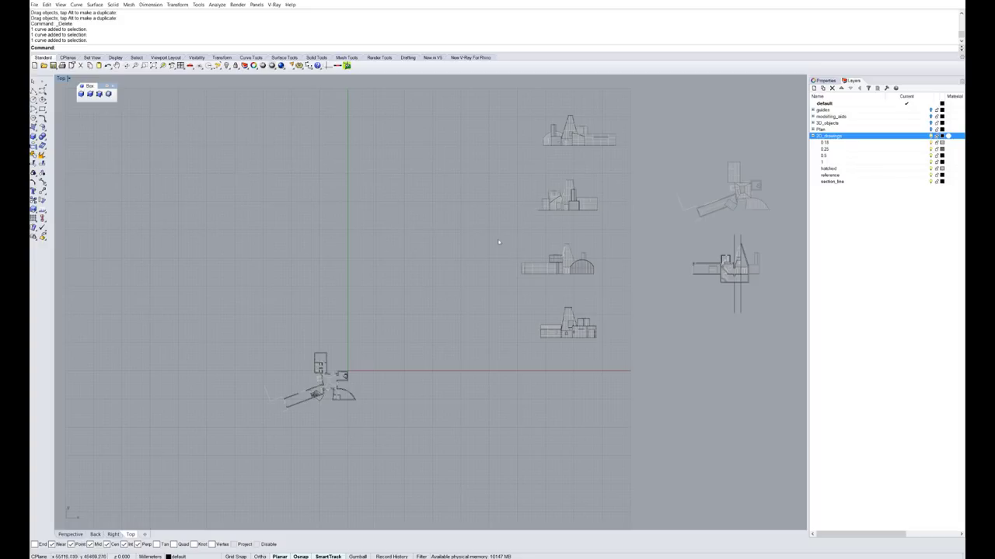
- Move the third elevation from the top so its lower-right corner meets the outer corner of the plan's curved room
drag(590, 278, 592, 280)
text(m)
key(Return)
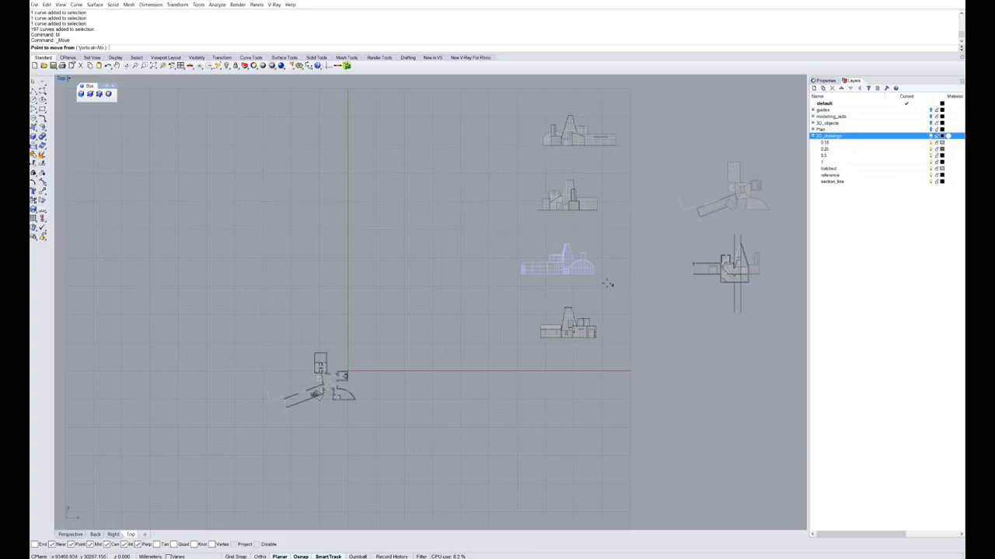
click(595, 278)
scroll(311, 466, up, 3)
scroll(379, 368, up, 3)
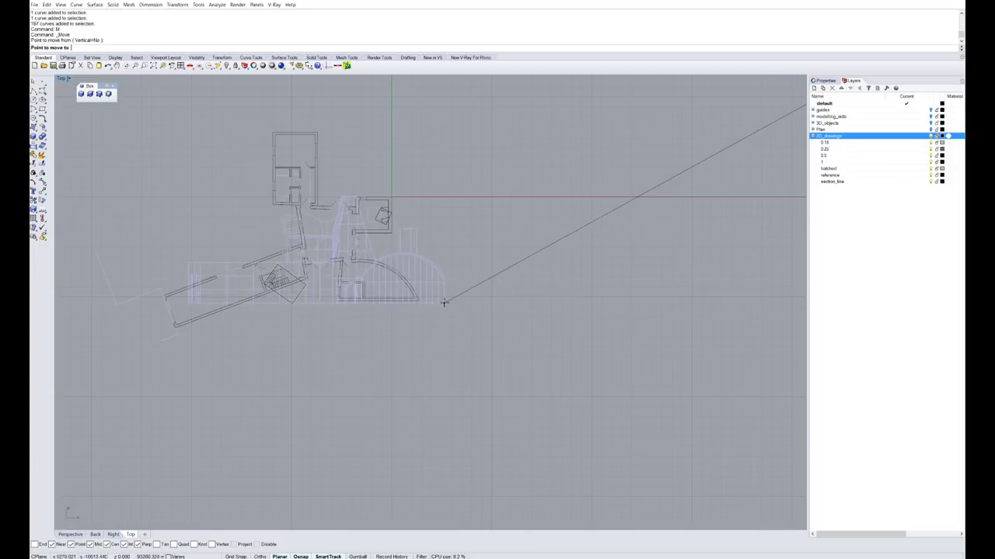
click(426, 314)
- Move the same elevation straight down so it sits directly below the floor plan
text(m)
key(Return)
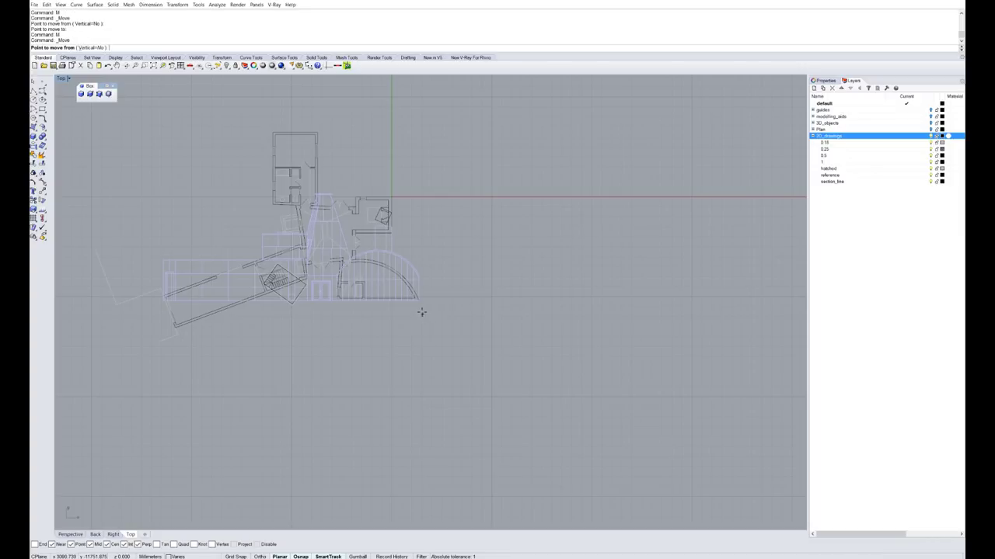
click(420, 302)
click(420, 510)
scroll(420, 509, down, 5)
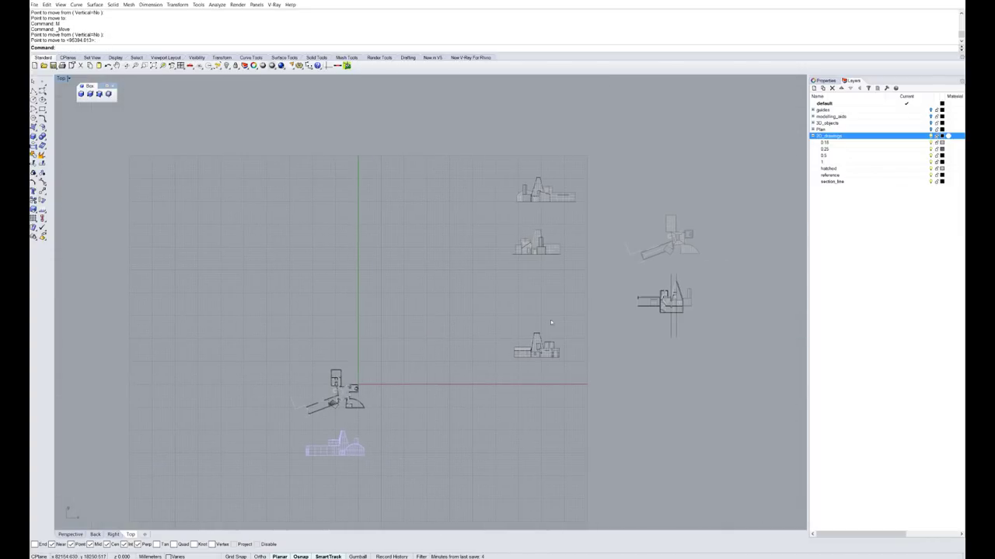
- Move the lowest elevation of the column so its lower-right corner meets the outer end corner of the plan's long angled wing
drag(499, 309, 609, 400)
scroll(574, 378, up, 9)
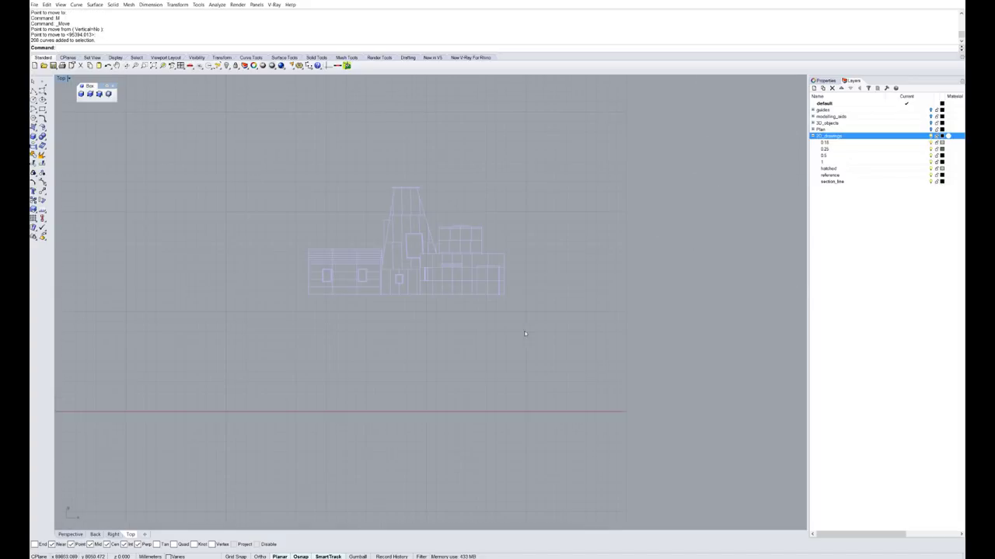
text(m)
key(Return)
click(510, 303)
scroll(498, 342, down, 5)
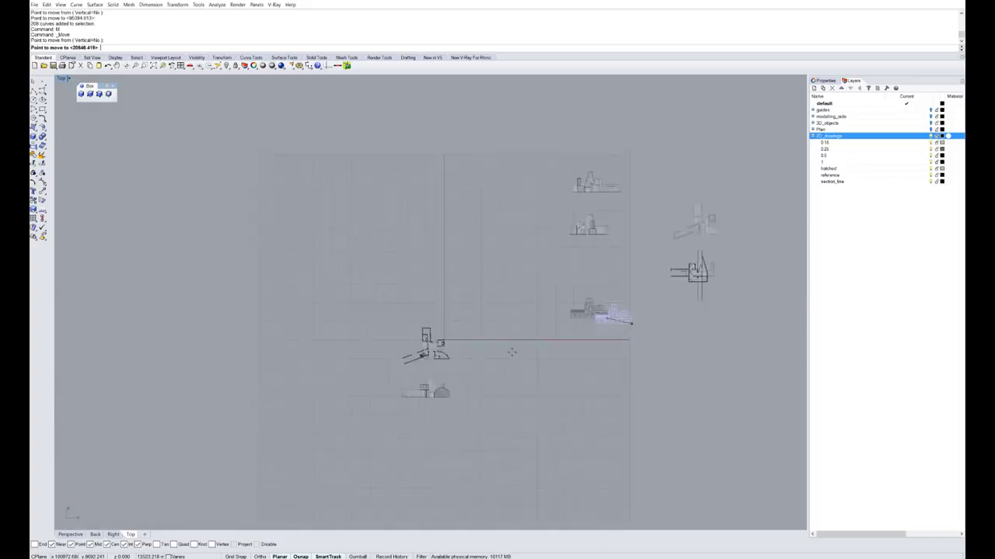
scroll(488, 363, up, 6)
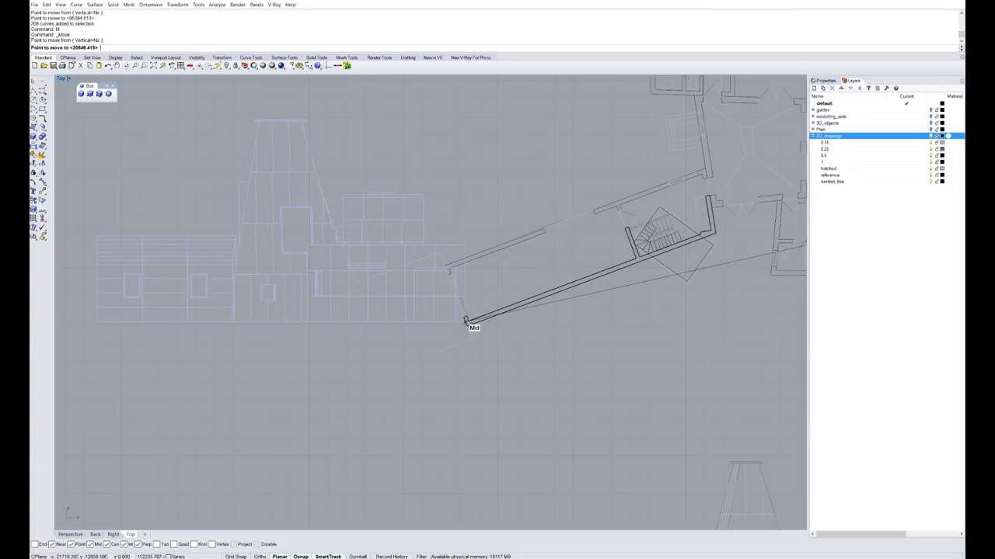
click(469, 325)
- Rotate the elevation a quarter turn clockwise about the wing's corner and move it horizontally to the left side of the plan
scroll(473, 323, up, 5)
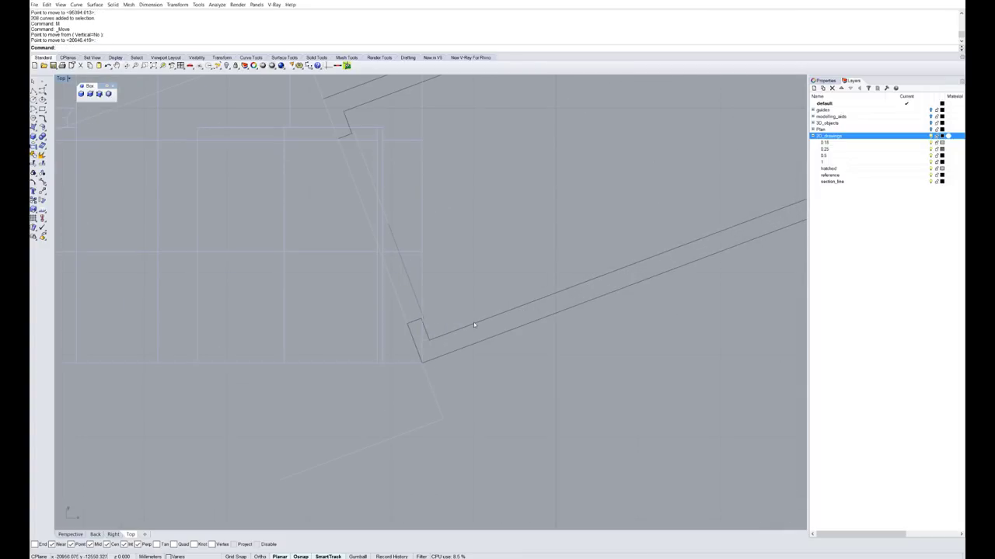
text(Rotate)
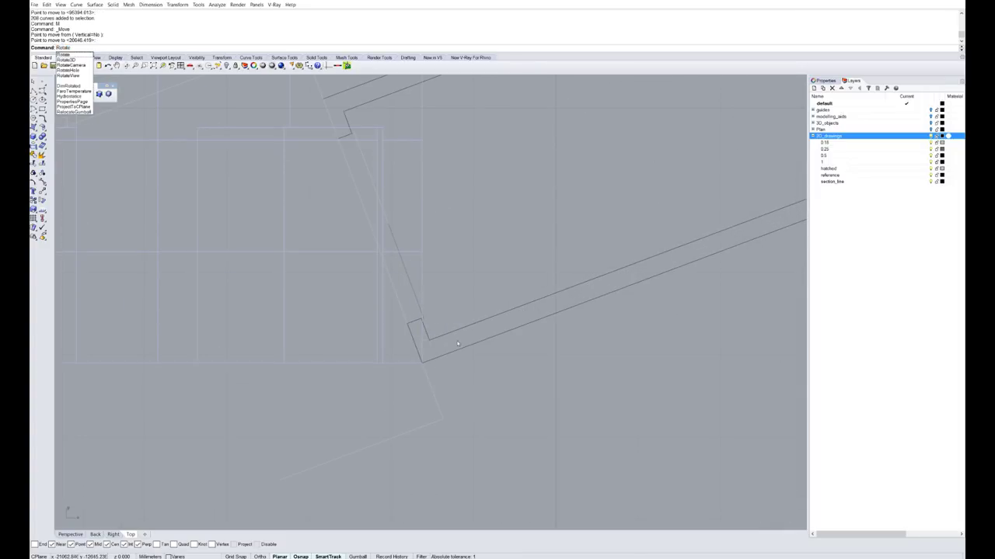
key(Return)
click(422, 362)
click(285, 364)
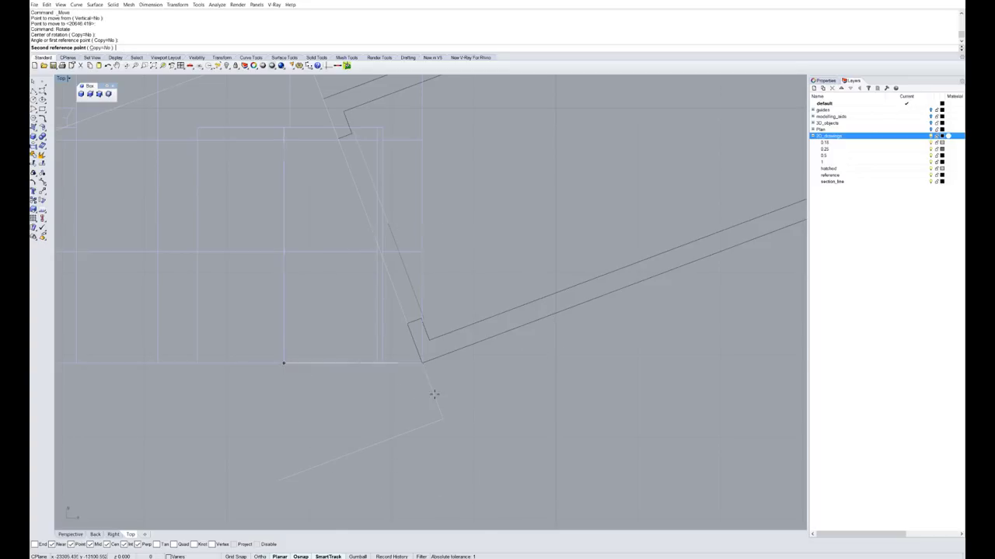
scroll(439, 392, down, 6)
click(460, 271)
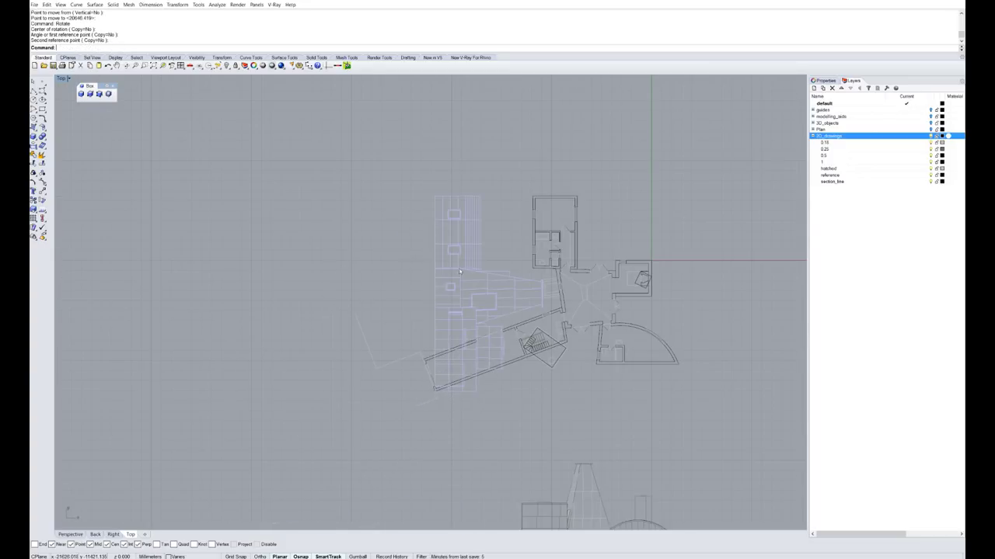
drag(462, 273, 235, 273)
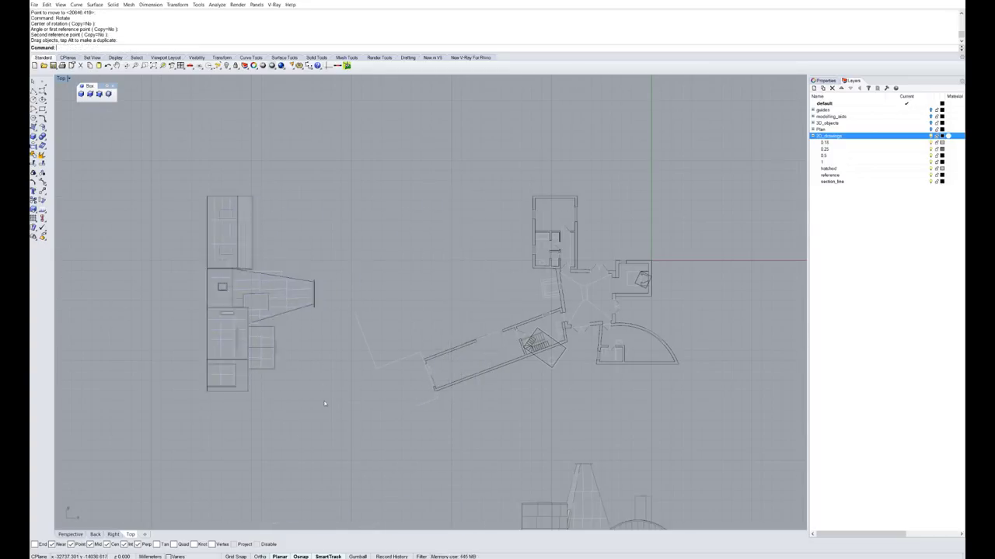
- Examine the two elevations placed around the floor plan and the remaining drawings standing farther away
right_drag(358, 311, 269, 195)
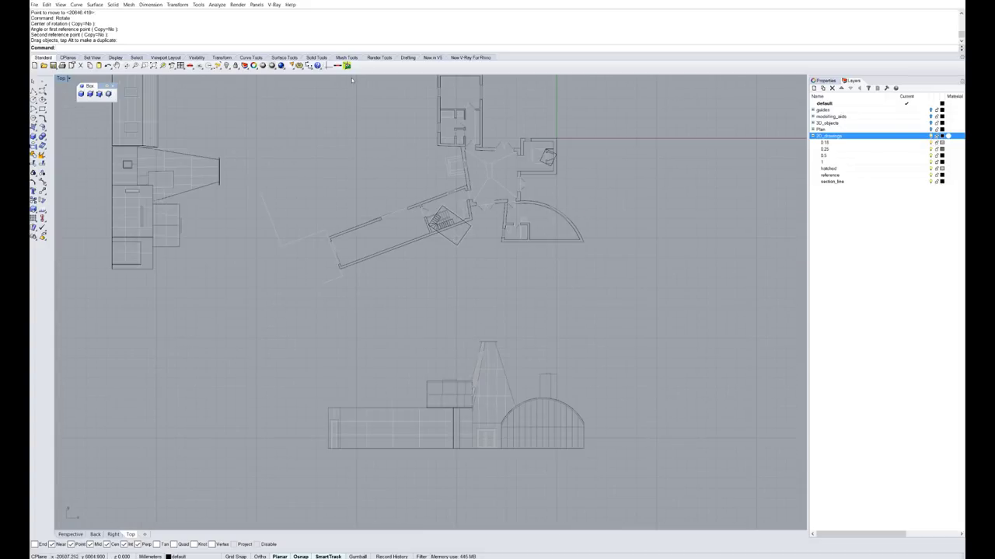
scroll(477, 268, down, 3)
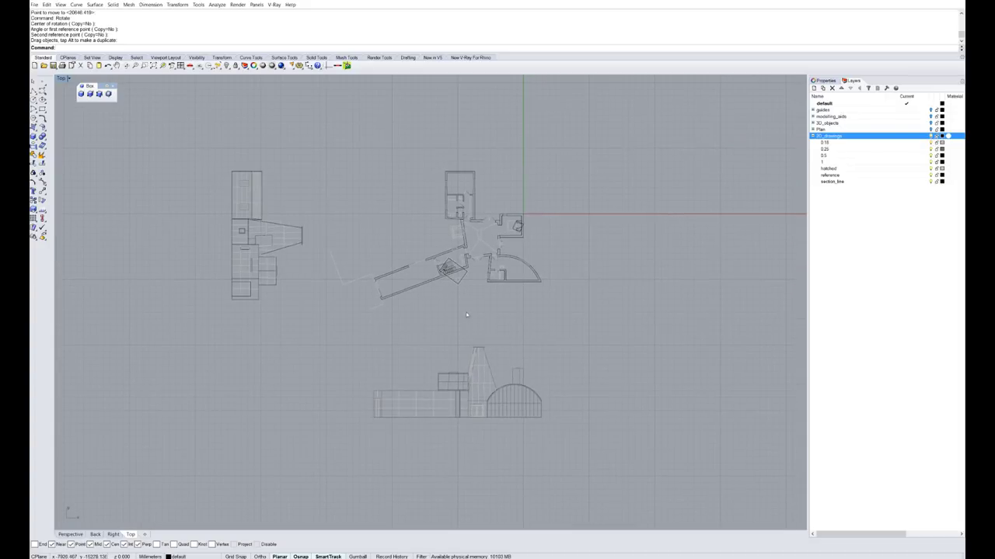
scroll(322, 266, down, 8)
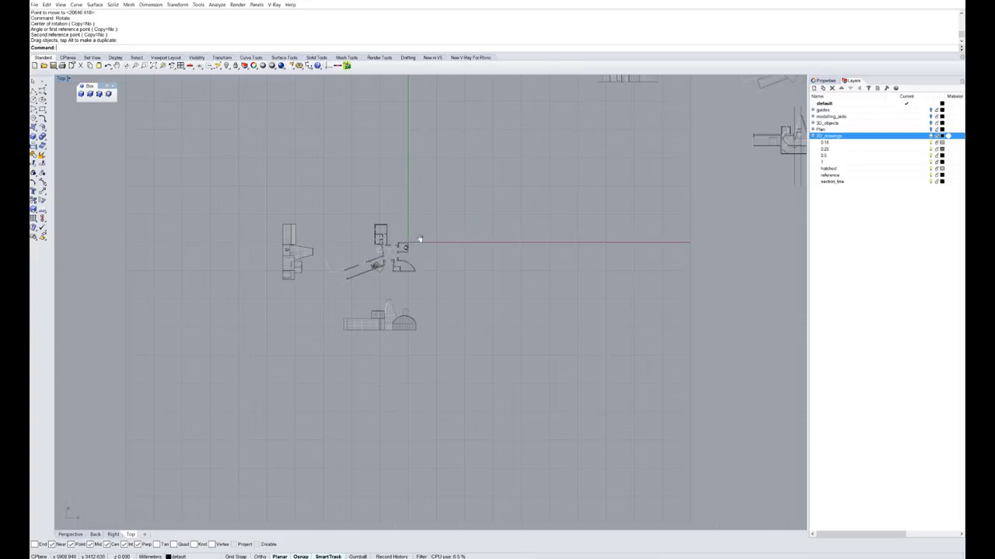
right_drag(666, 162, 601, 247)
right_drag(515, 234, 521, 287)
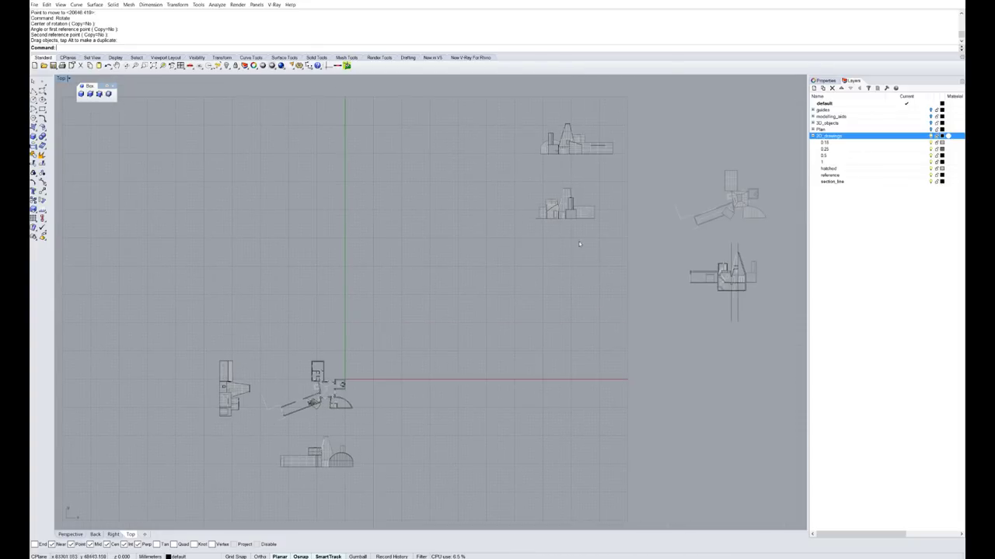
scroll(350, 393, up, 5)
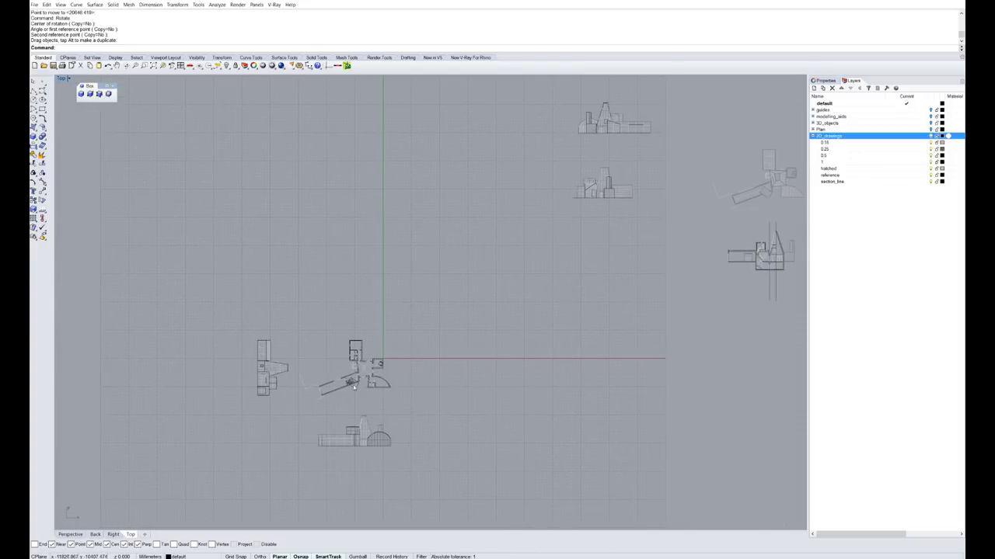
right_drag(338, 398, 401, 377)
scroll(375, 441, up, 2)
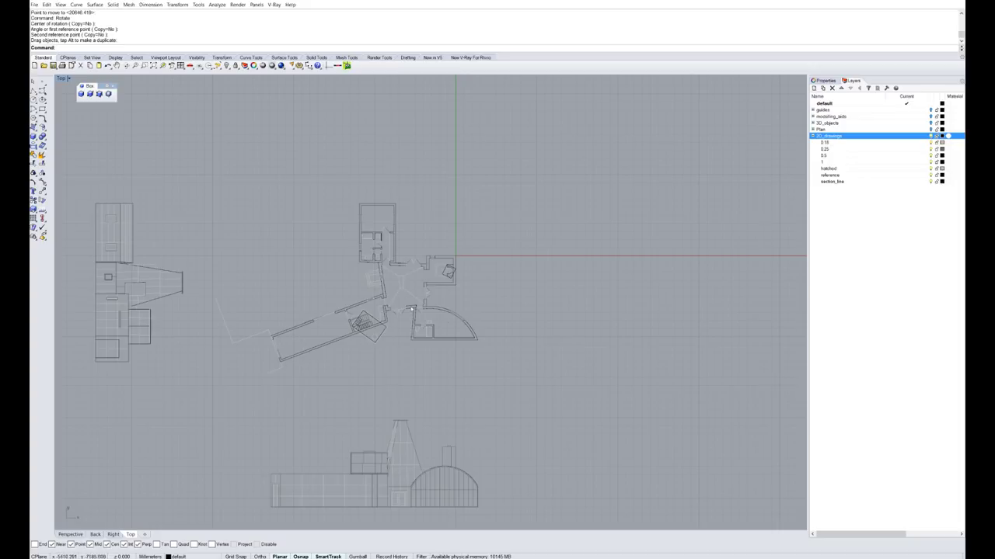
- In the perspective view, rotate the elevation with the arched facade upright about its ground line using Rotate3D
double_click(63, 79)
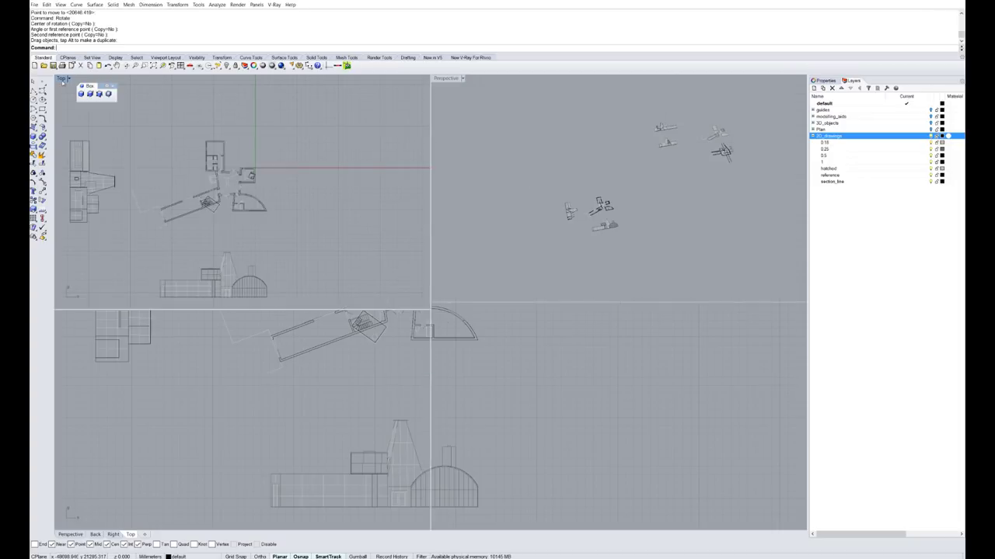
double_click(446, 79)
right_drag(432, 202, 262, 272)
drag(119, 197, 415, 432)
text(rotate)
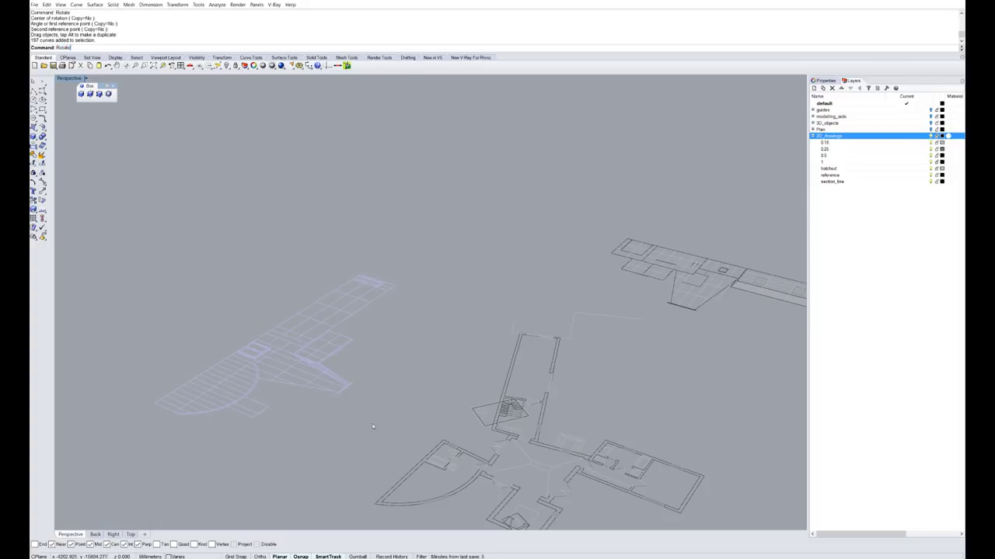
text(3D)
key(Return)
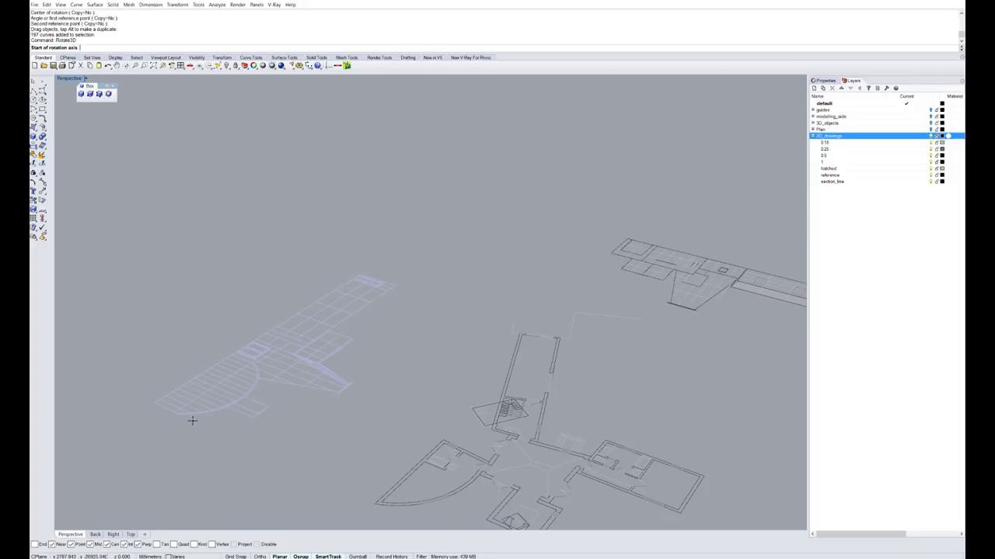
click(155, 402)
click(456, 214)
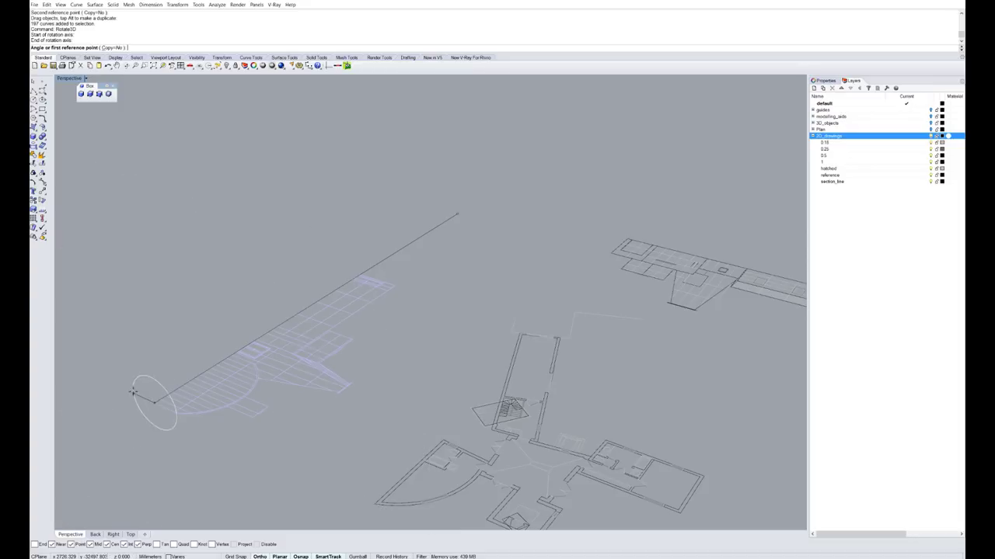
click(111, 381)
click(140, 457)
- Rotate the other elevation, facing the end of the angled wing, upright about its ground line with Rotate3D
scroll(334, 300, down, 6)
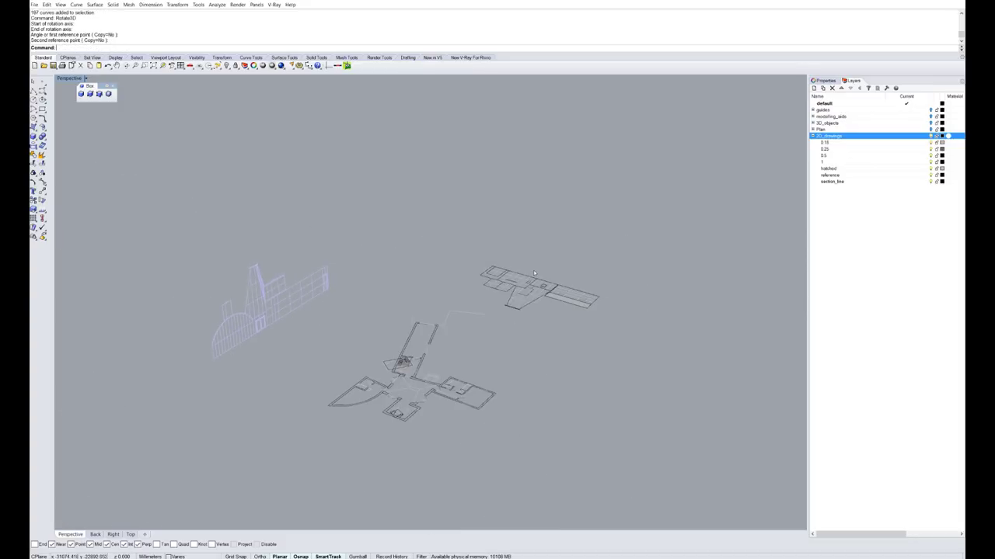
scroll(533, 272, up, 3)
drag(422, 211, 684, 421)
key(Return)
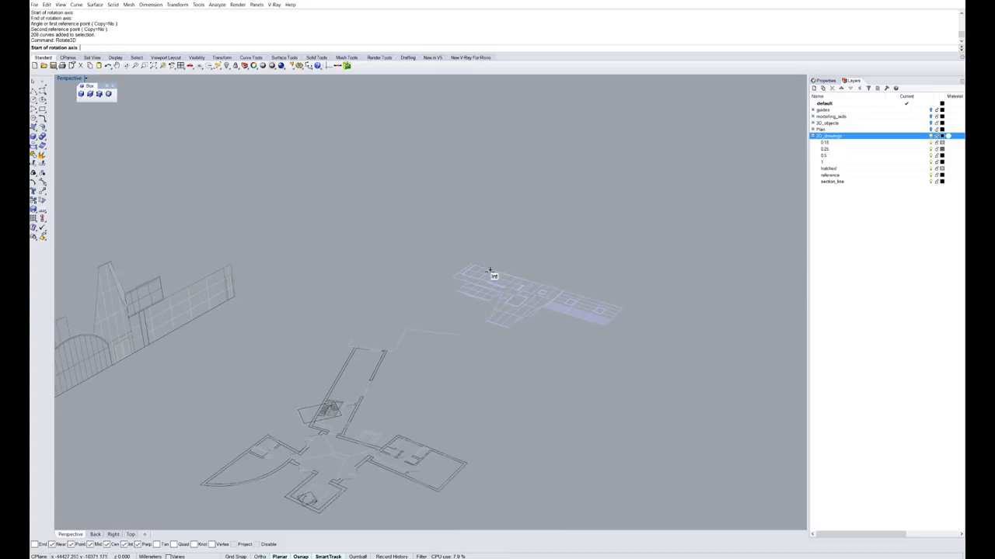
click(488, 272)
click(719, 335)
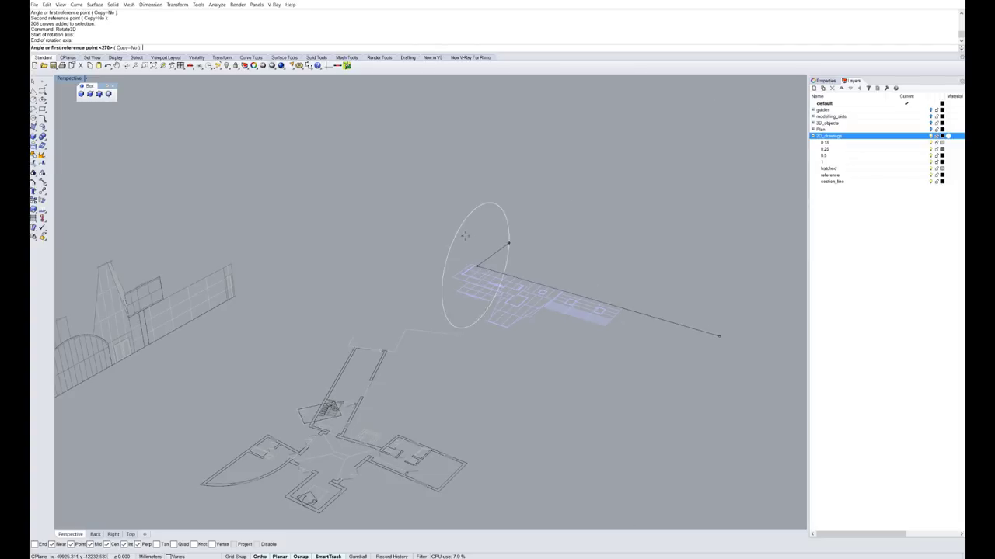
click(518, 211)
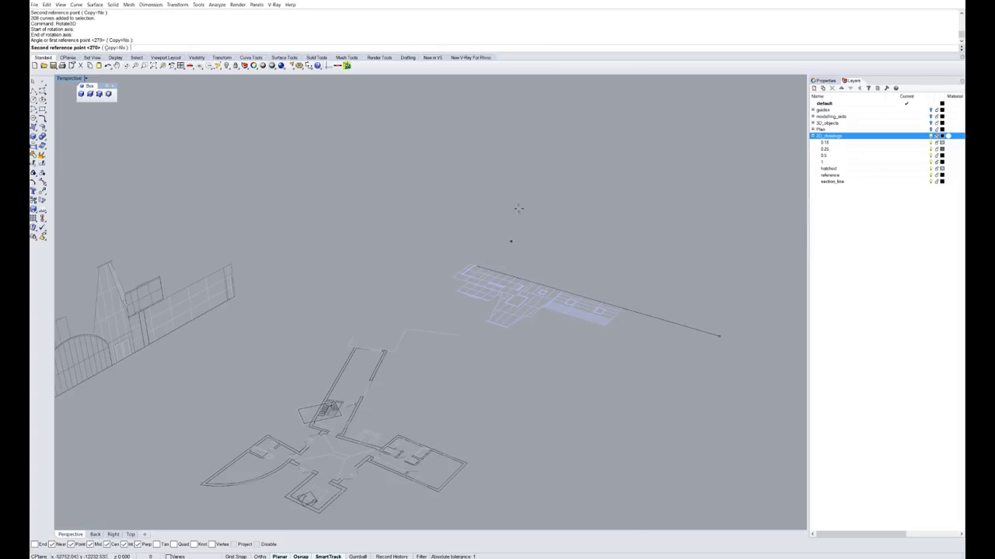
click(557, 416)
- Move both upright elevations closer to the floor plan
scroll(533, 365, down, 3)
drag(610, 333, 565, 356)
drag(258, 229, 420, 352)
drag(367, 302, 515, 407)
click(516, 407)
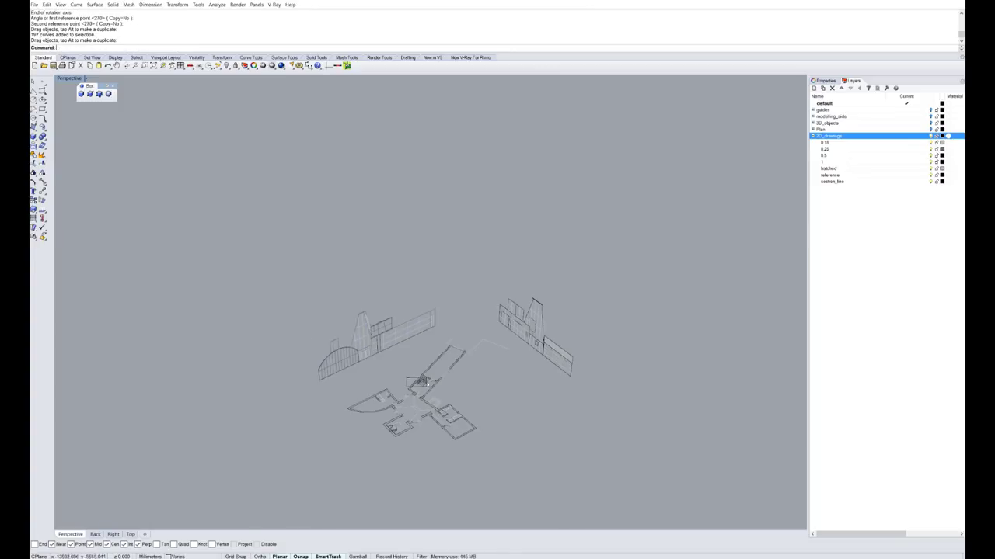
- Examine how the two upright elevations line up with the sides of the floor plan
scroll(433, 370, up, 4)
right_drag(435, 373, 461, 393)
scroll(457, 390, up, 2)
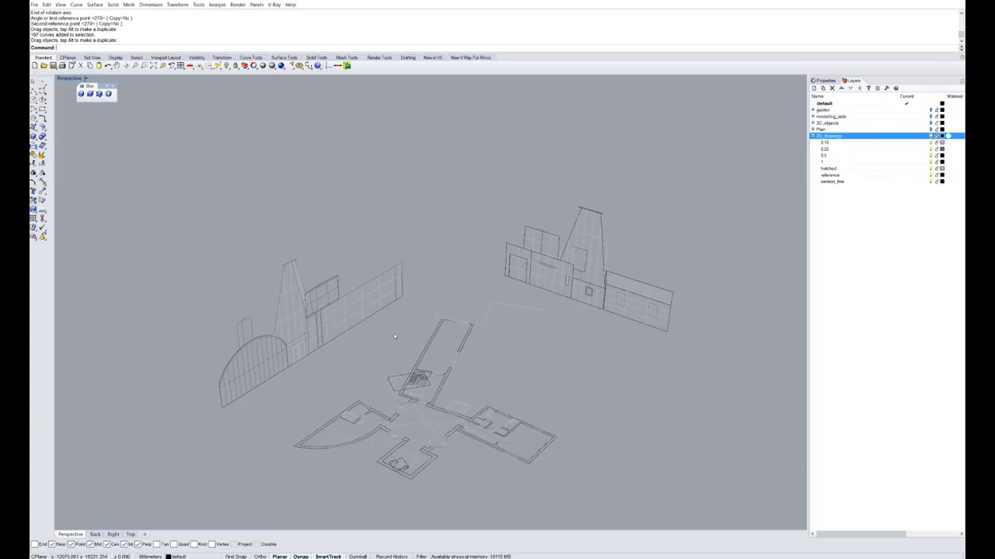
right_drag(554, 416, 513, 411)
scroll(513, 411, up, 4)
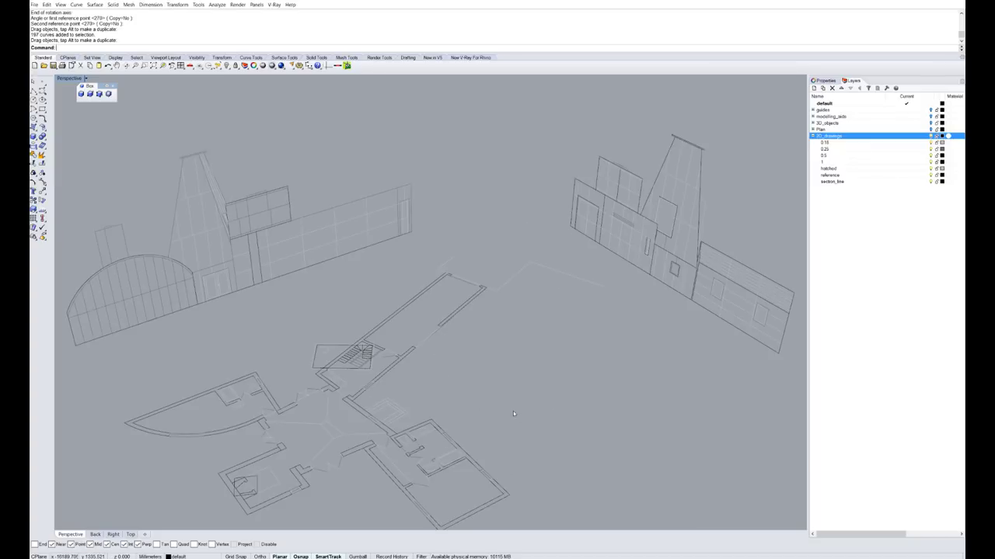
scroll(509, 406, down, 2)
right_drag(535, 353, 535, 356)
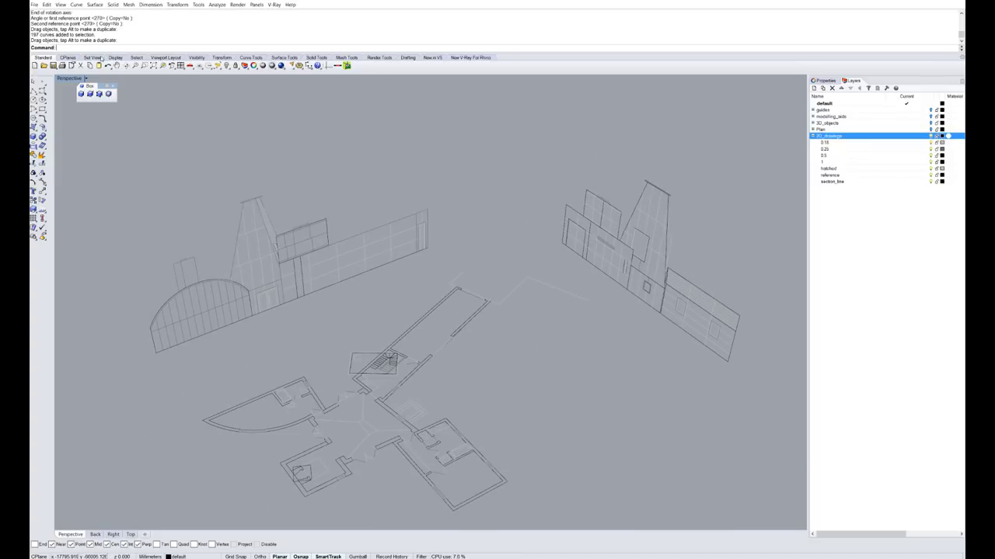
click(98, 93)
scroll(458, 268, up, 2)
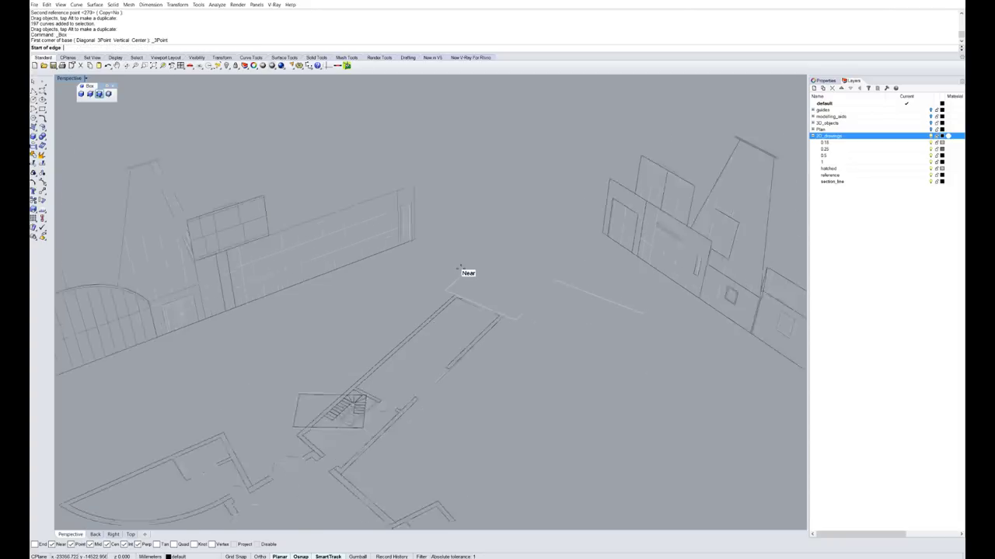
scroll(492, 321, up, 5)
click(455, 305)
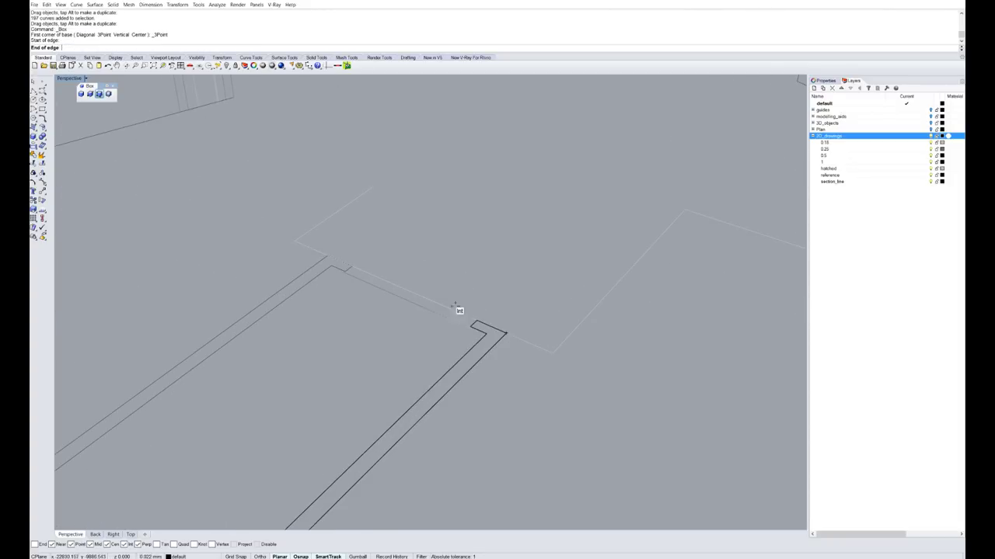
click(330, 259)
click(491, 336)
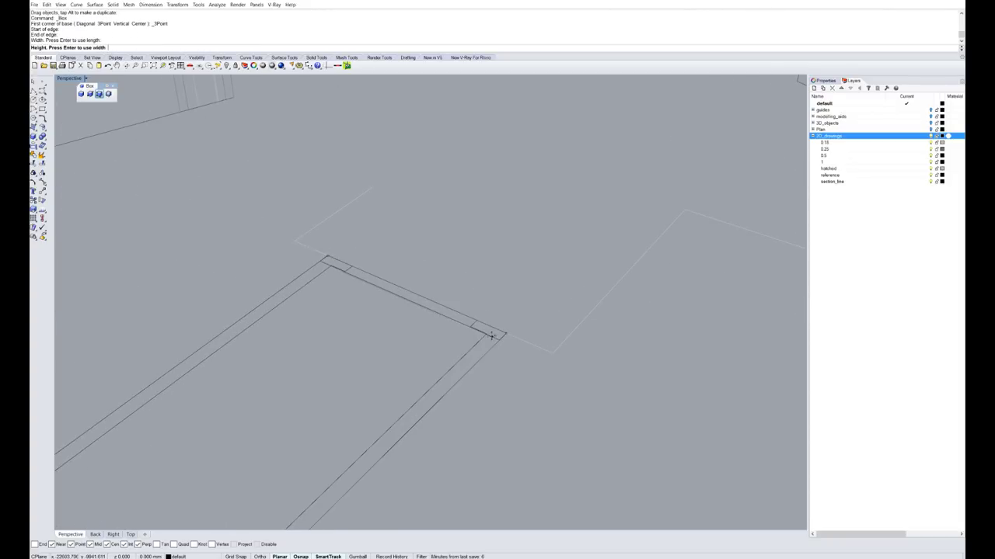
key(Escape)
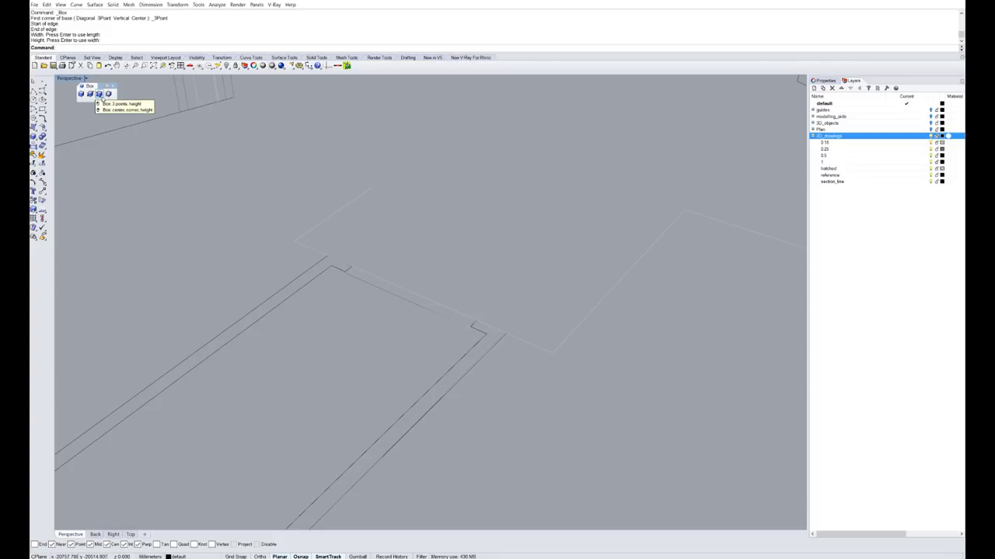
- Build the angled wing's end wall as a 3-point box between its outer corners, taking its height from the elevation's upper corner
click(99, 94)
click(330, 259)
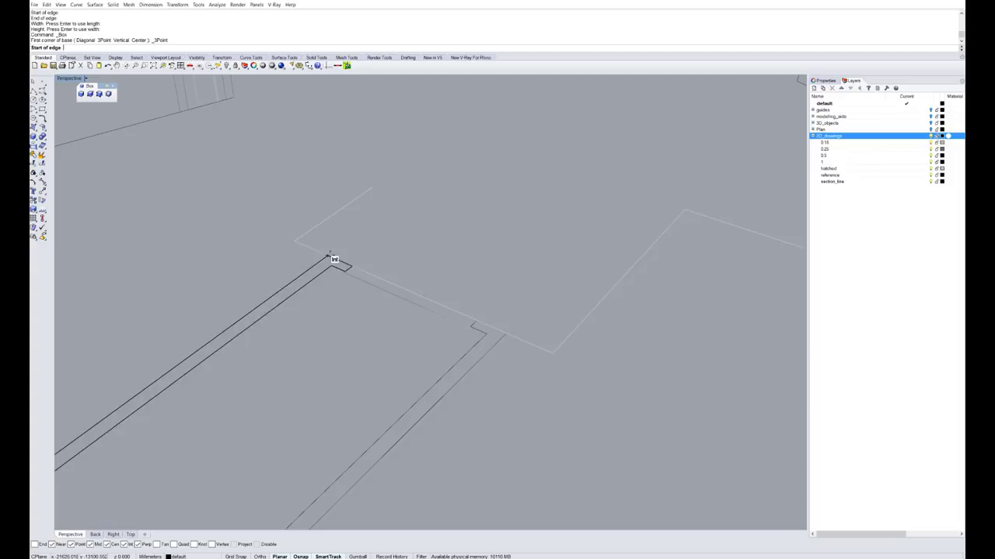
click(511, 334)
click(483, 333)
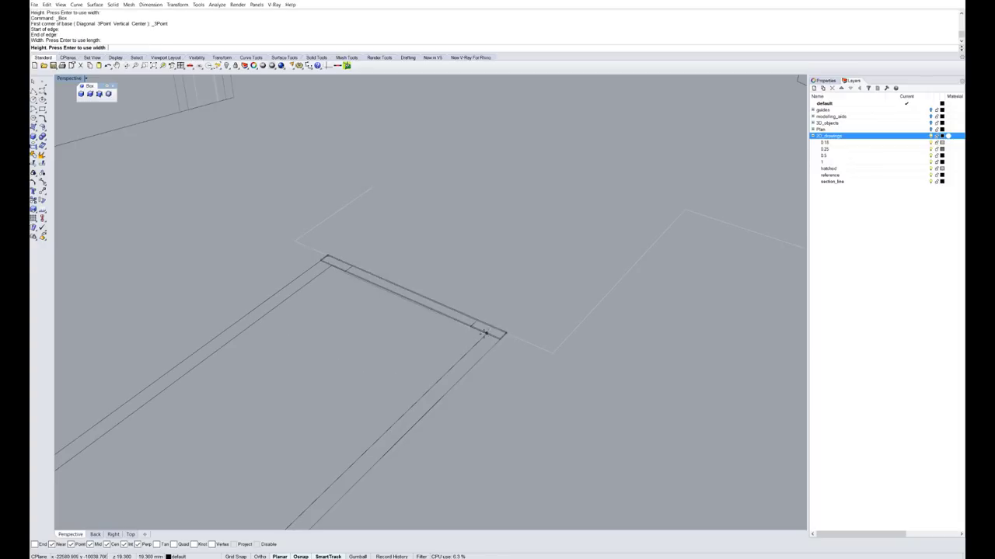
scroll(421, 277, down, 9)
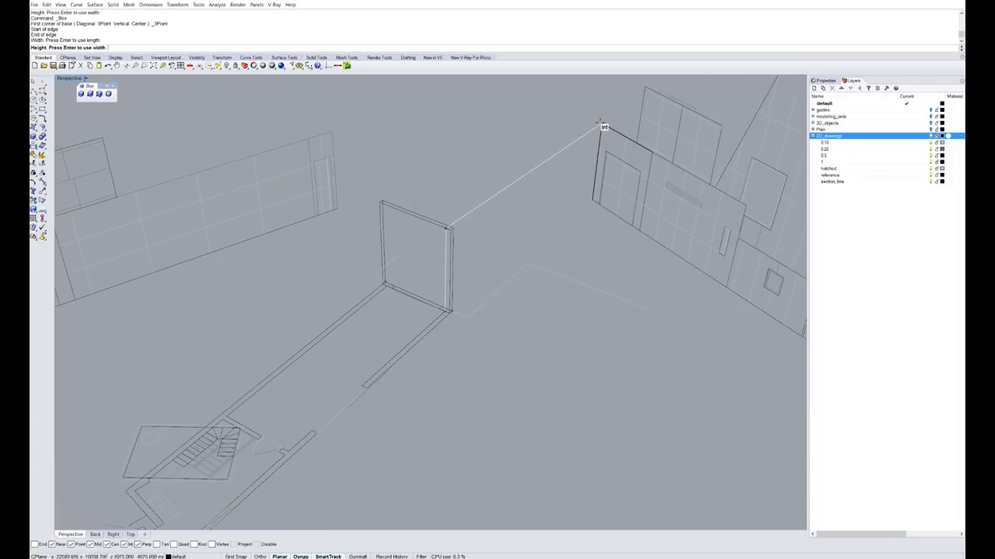
click(600, 123)
- Build the wing's long side wall as a 3-point box over its openings, matching the height of the end wall
right_click(423, 365)
scroll(396, 361, up, 3)
shift+right_drag(279, 451, 396, 342)
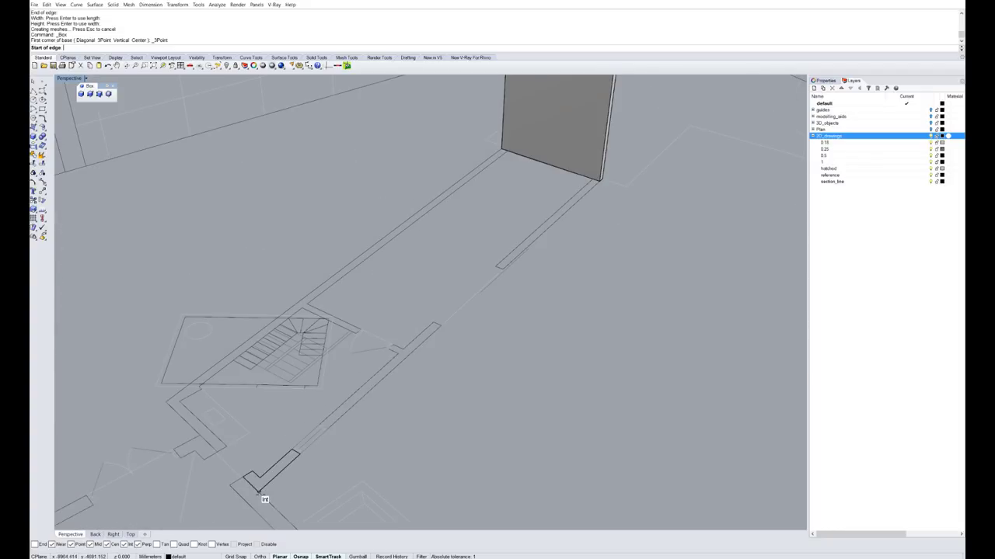
click(259, 492)
scroll(606, 191, up, 2)
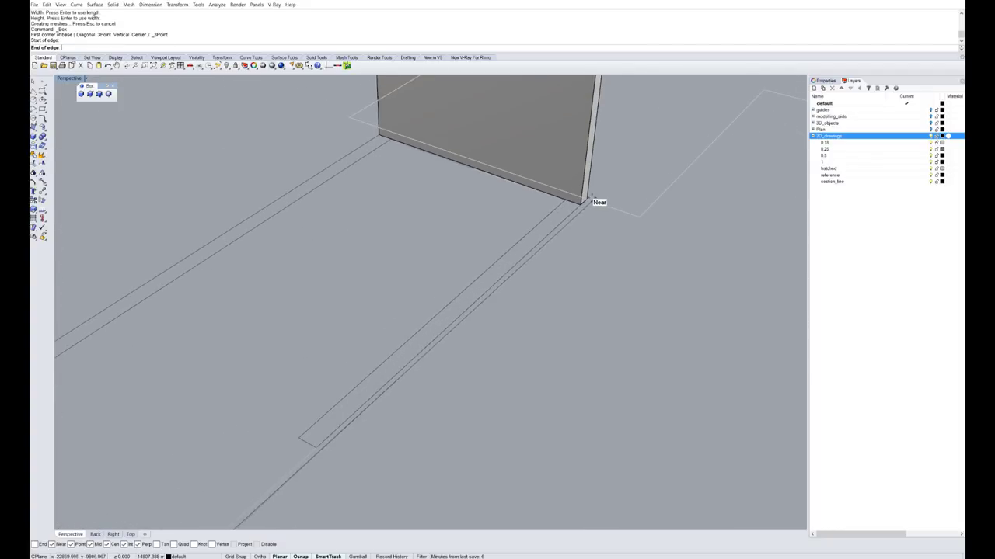
click(595, 201)
click(541, 221)
scroll(522, 262, down, 6)
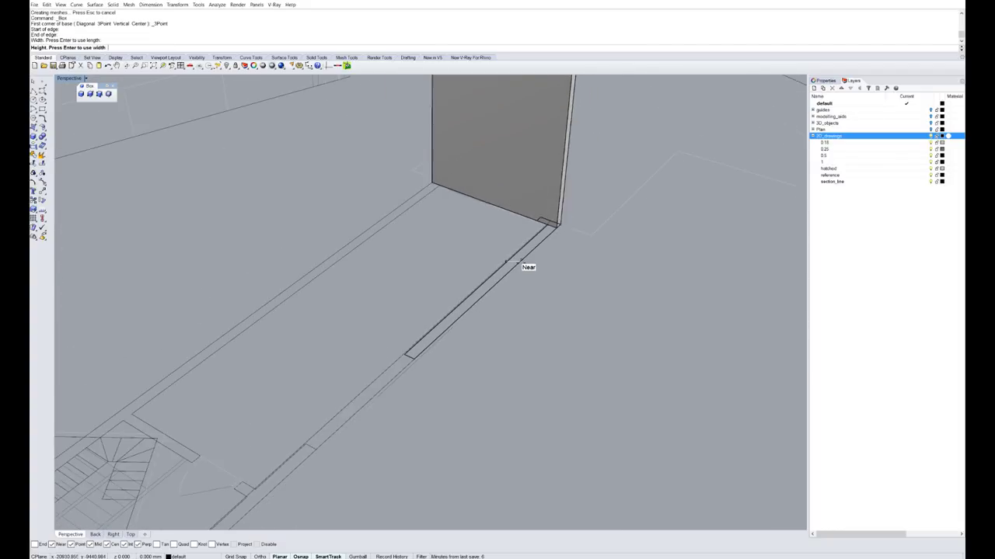
click(554, 134)
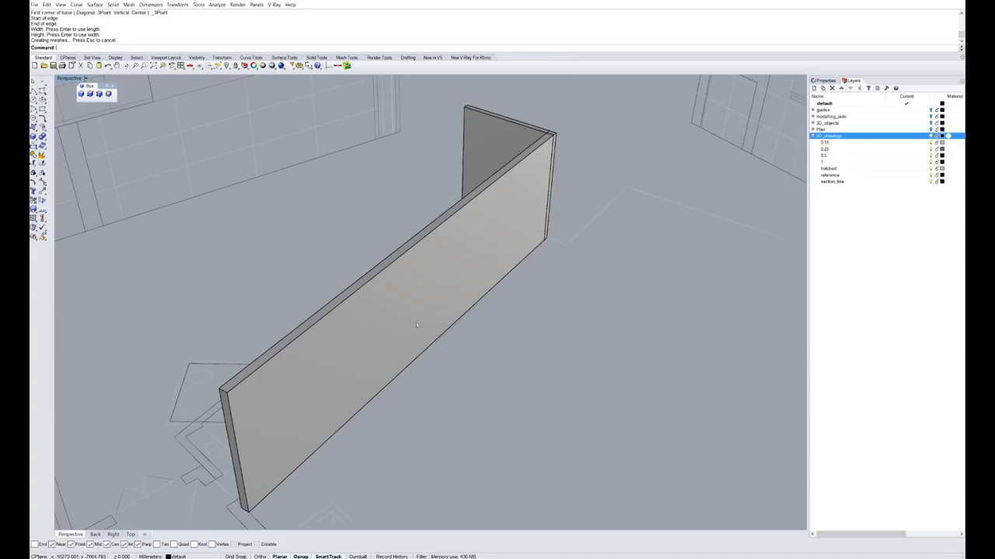
- Examine the two wing walls against the window and door openings drawn on the elevations
right_drag(415, 324, 525, 236)
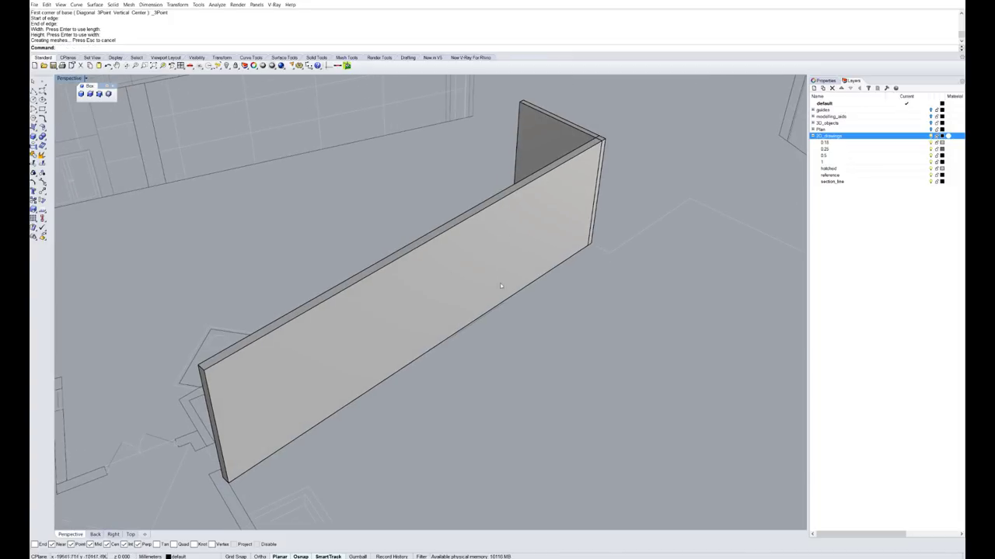
mouse_move(457, 351)
right_down()
mouse_move(479, 318)
mouse_move(508, 318)
mouse_move(459, 355)
right_up()
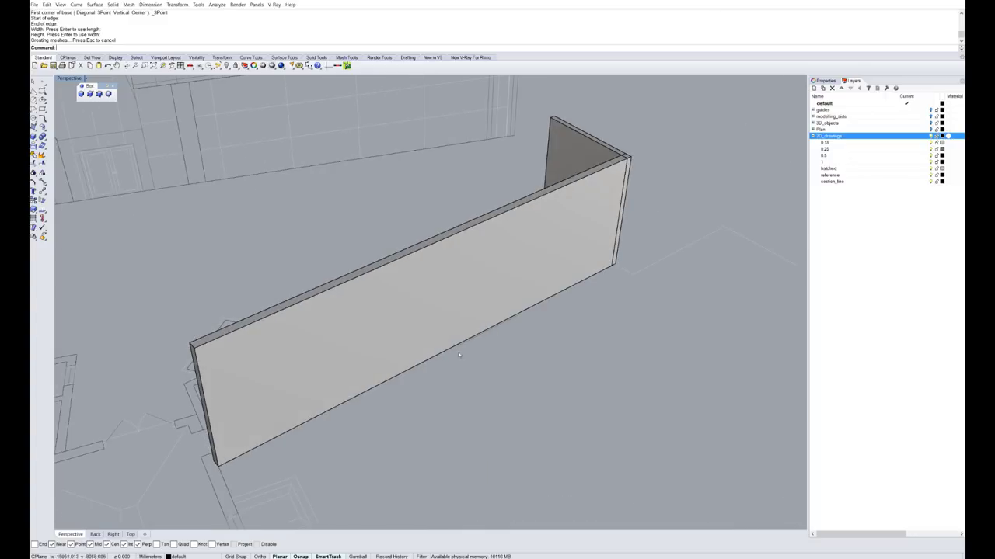
scroll(408, 351, down, 8)
scroll(570, 311, up, 6)
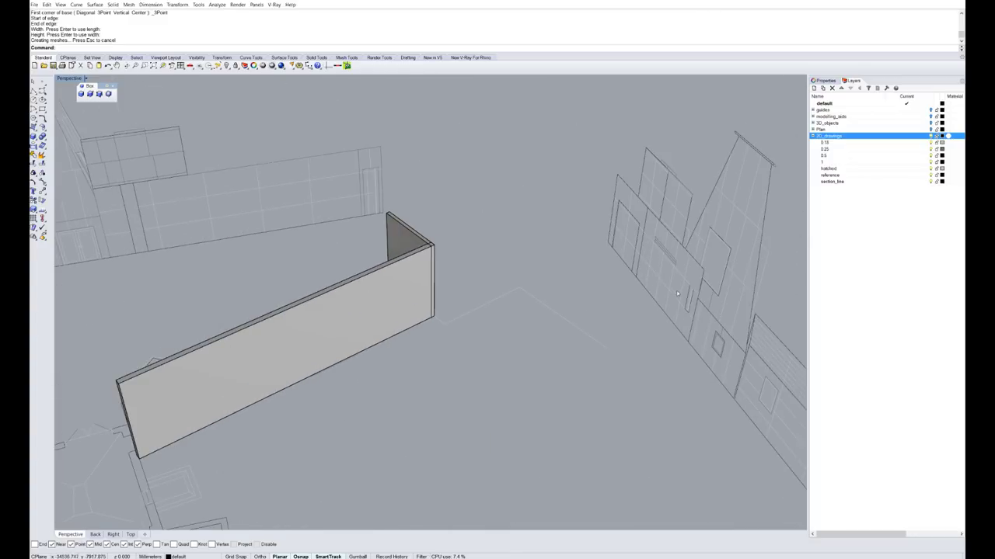
scroll(677, 294, up, 2)
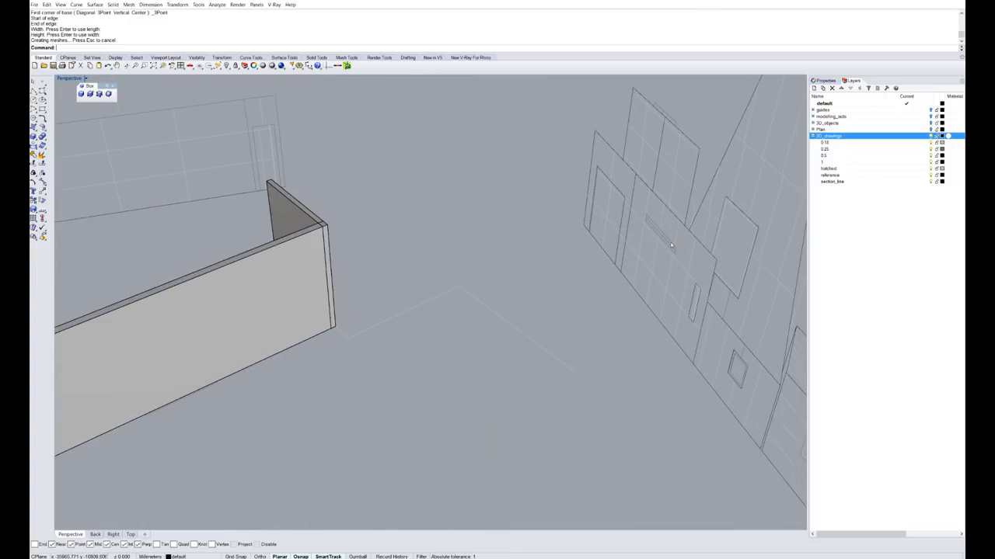
scroll(640, 246, down, 4)
scroll(397, 320, up, 5)
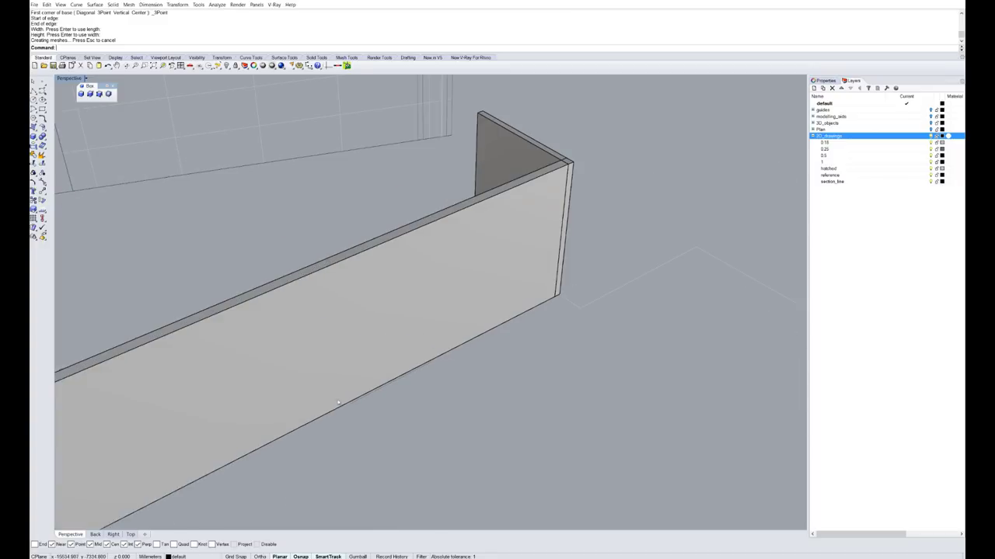
right_drag(330, 404, 305, 215)
right_click(304, 215)
key(Escape)
right_drag(407, 311, 495, 377)
scroll(494, 377, down, 5)
scroll(494, 377, down, 2)
right_drag(563, 304, 536, 329)
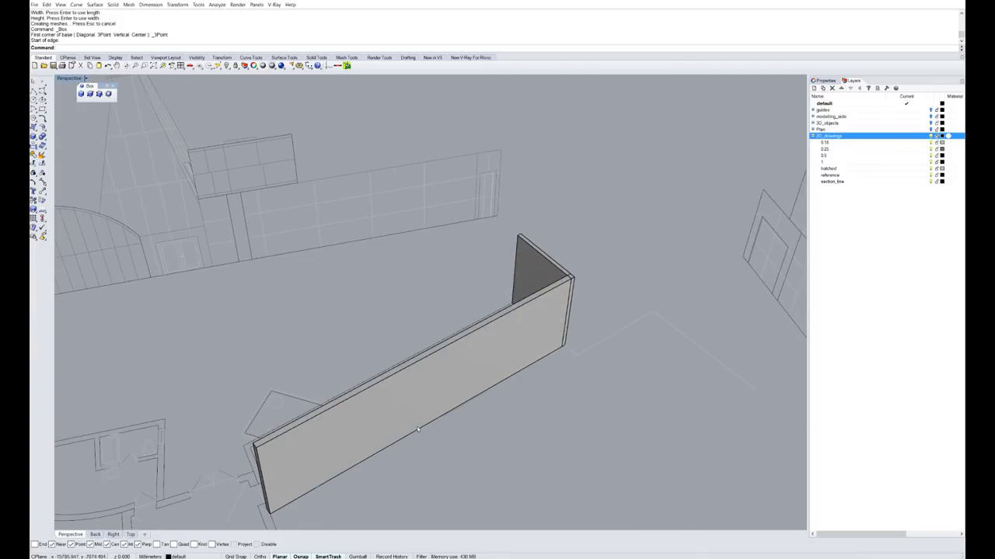
- Display the Perspective viewport in Wireframe to expose the plan's opening lines at the base of the long wall
right_drag(400, 446, 417, 371)
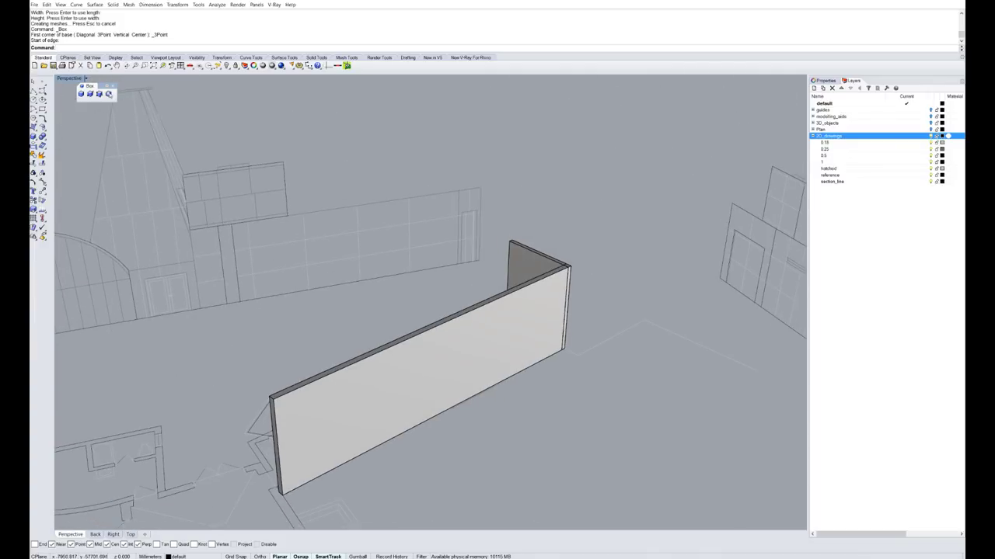
click(69, 78)
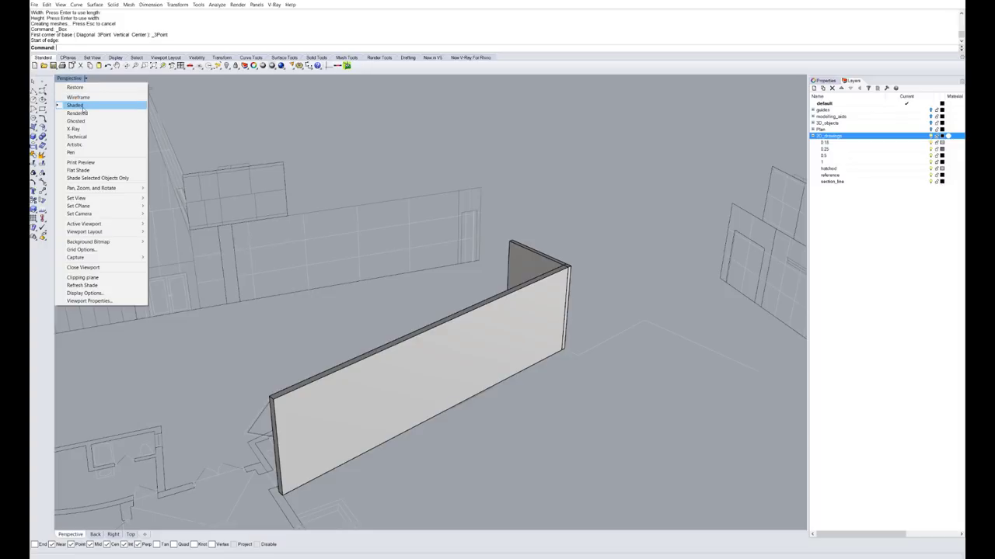
click(77, 97)
scroll(506, 437, up, 2)
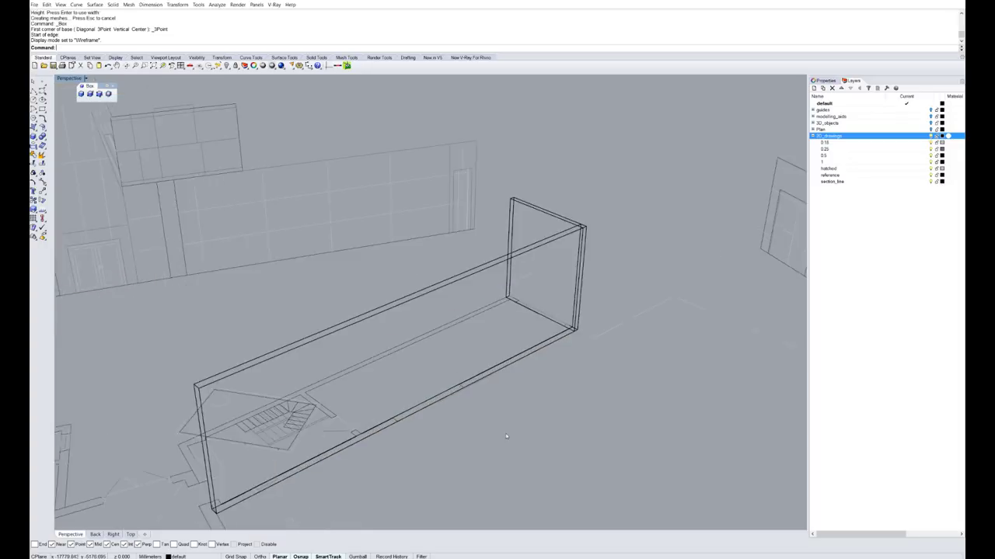
scroll(506, 437, up, 3)
key(ctrl+alt+w)
right_drag(338, 420, 350, 416)
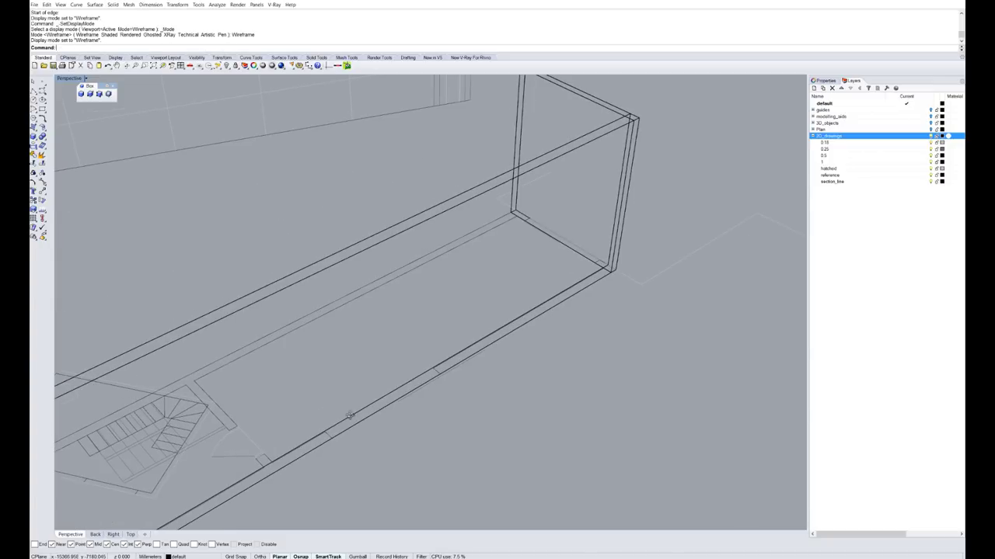
scroll(352, 445, up, 5)
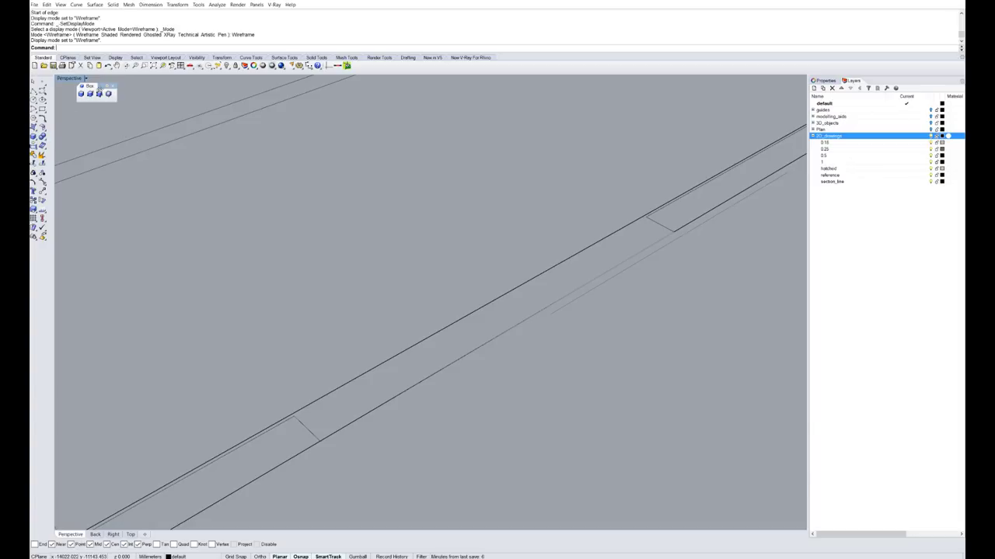
- Build a 3-point box across the long wall's opening from its plan jamb lines, taking the height from the elevation
click(98, 94)
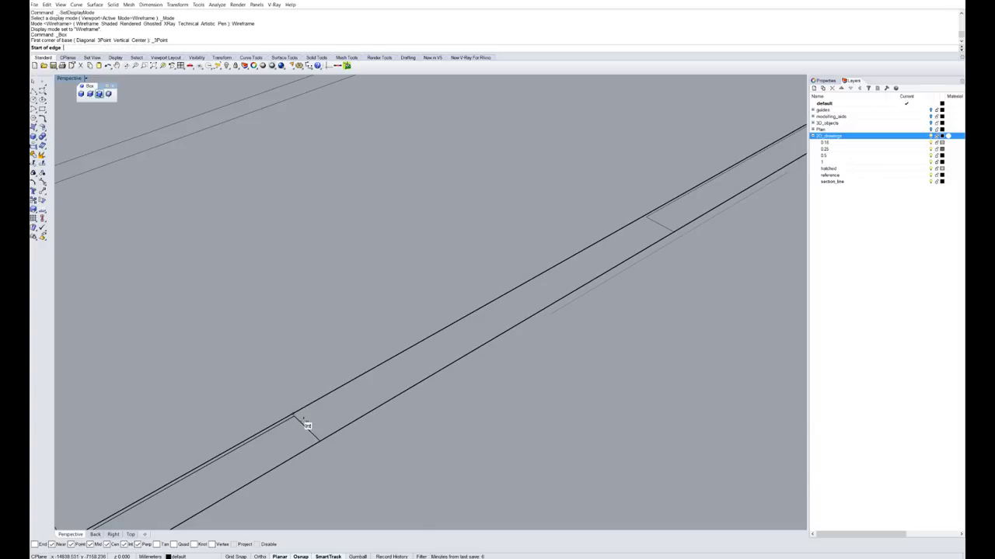
click(322, 444)
click(295, 418)
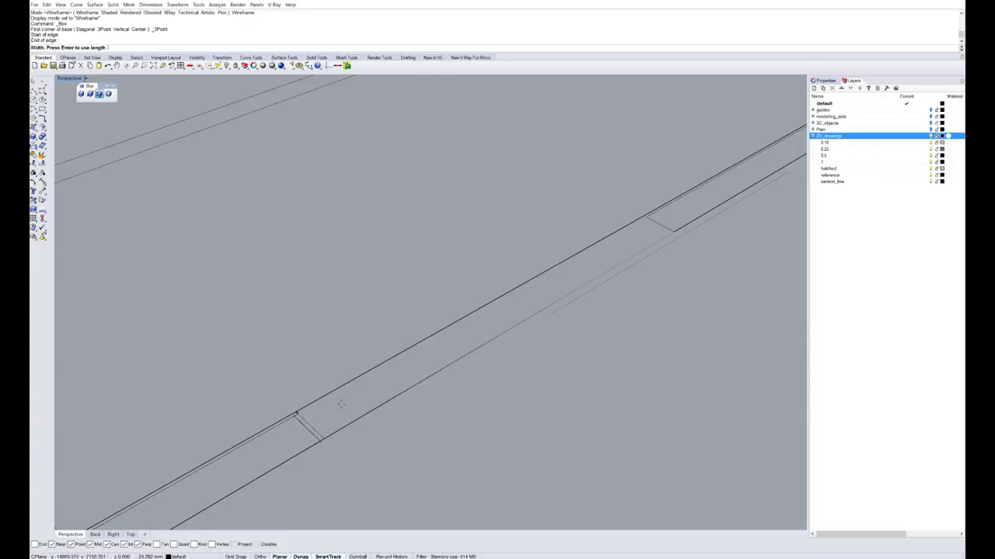
scroll(383, 402, down, 3)
scroll(511, 313, up, 5)
click(520, 337)
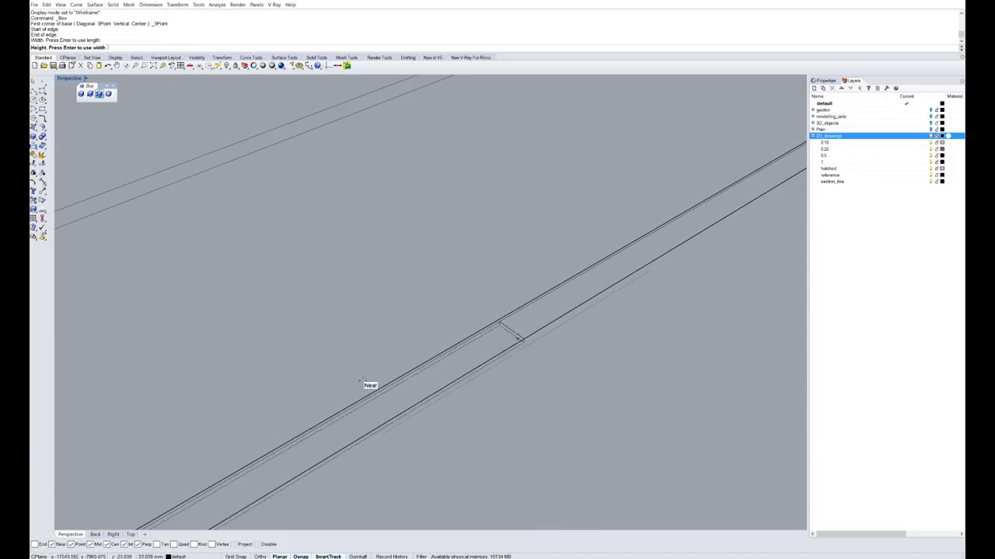
scroll(339, 363, down, 6)
scroll(338, 353, down, 5)
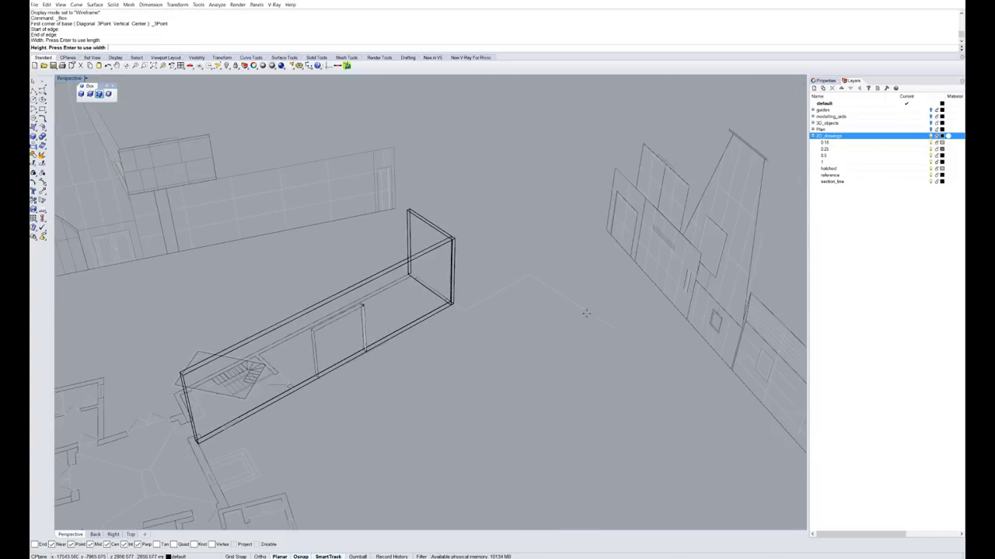
click(676, 255)
- Return the Perspective viewport to Shaded display
scroll(358, 327, up, 5)
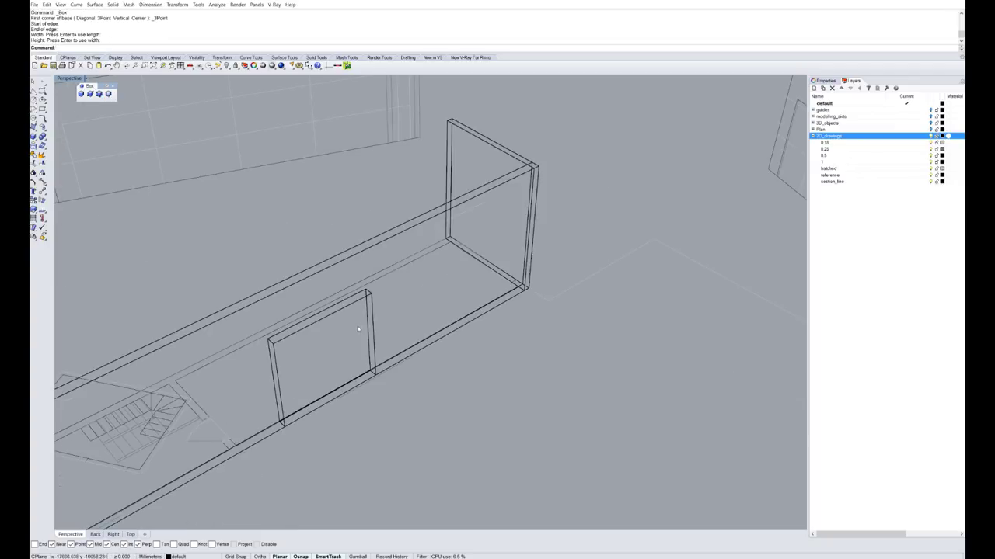
right_drag(377, 337, 380, 338)
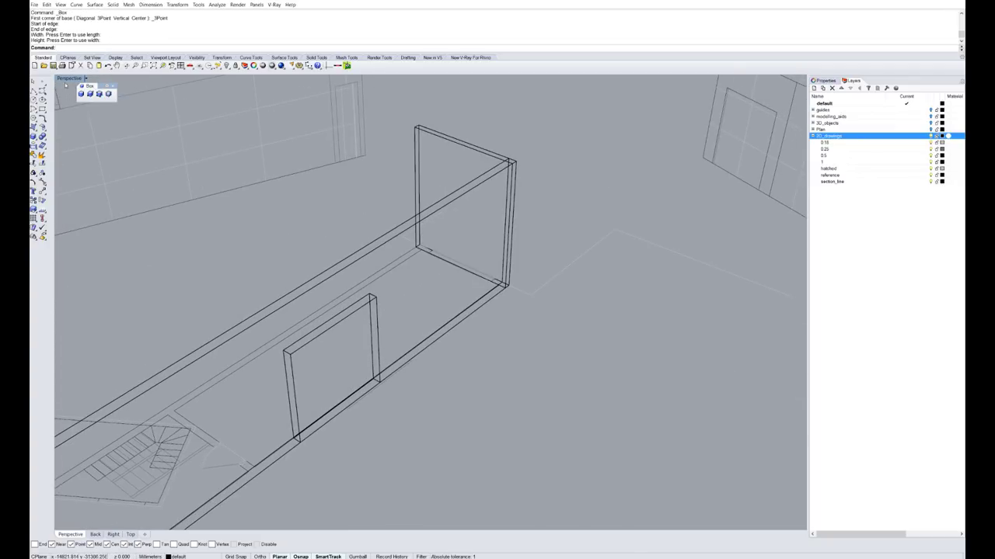
click(86, 79)
click(76, 105)
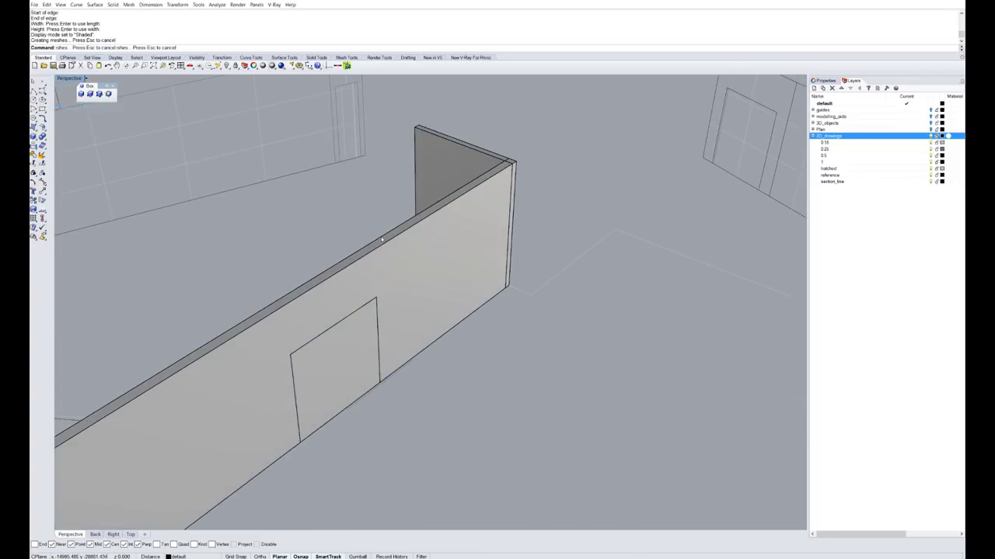
- Subtract the opening box from the long wall with BooleanDifference and delete the leftover cutting box
click(362, 346)
click(455, 174)
click(368, 350)
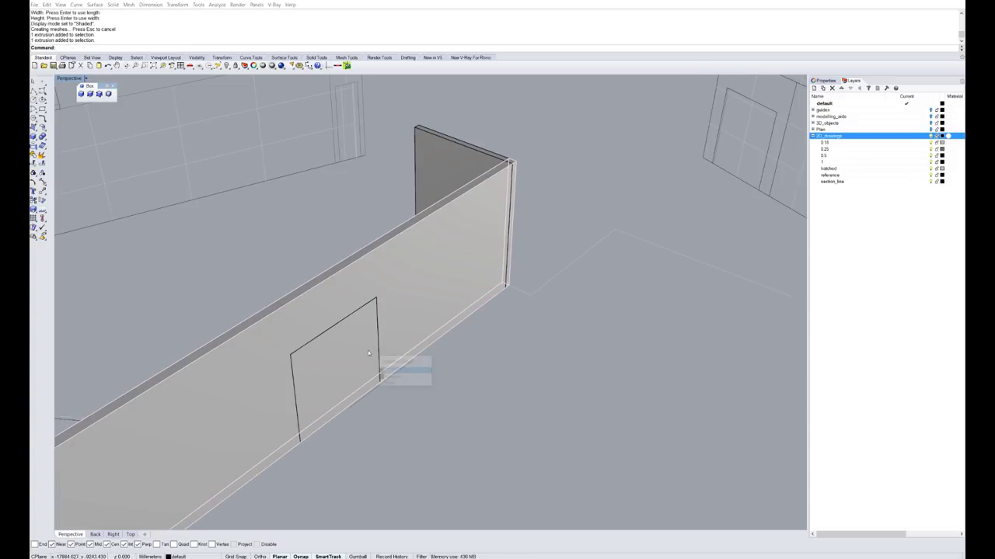
click(390, 384)
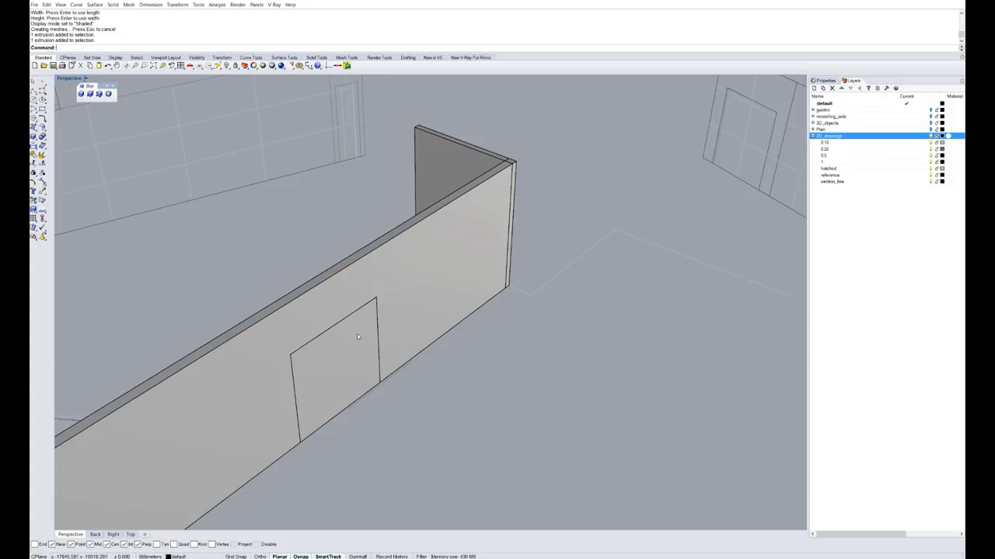
text(BooleanDifference)
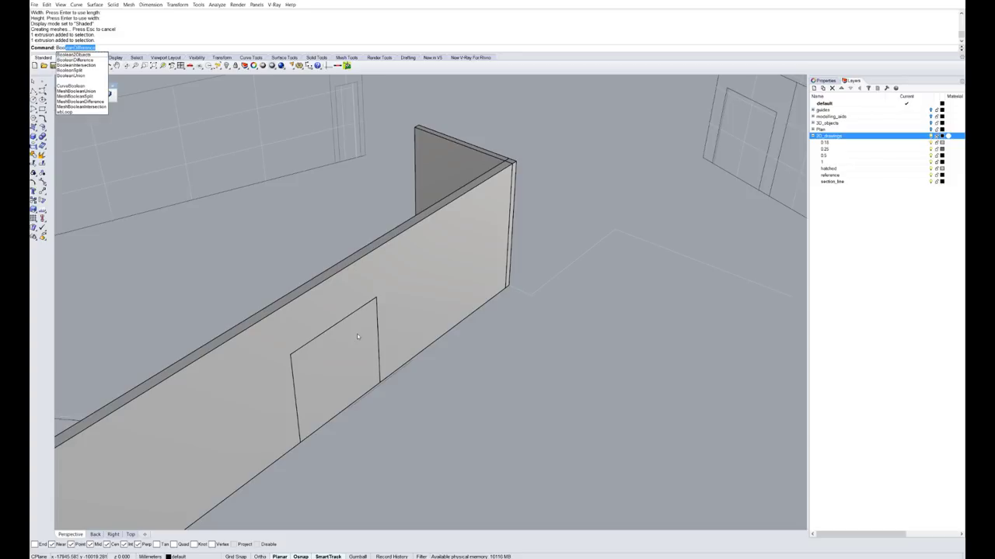
key(Return)
click(437, 292)
key(Return)
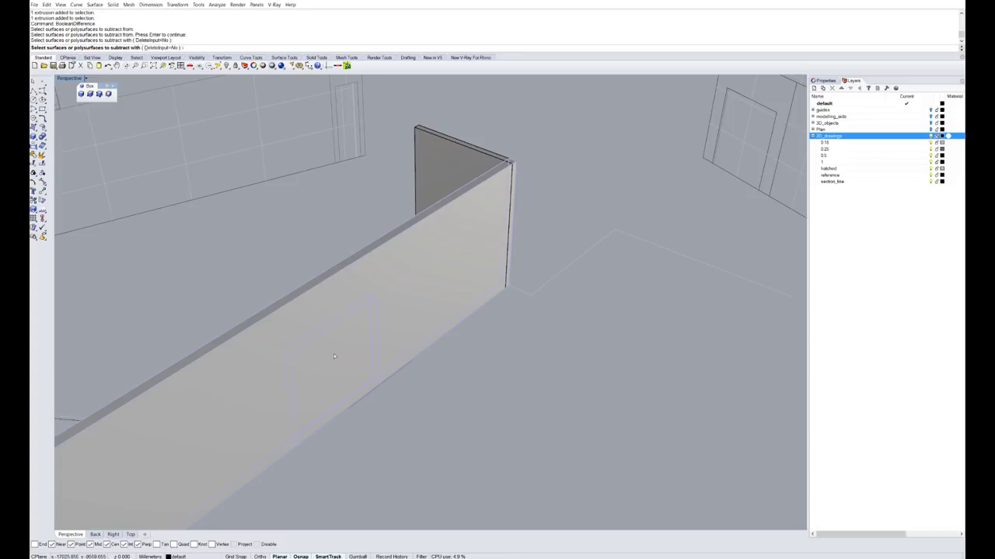
click(334, 356)
key(Return)
click(341, 369)
key(Delete)
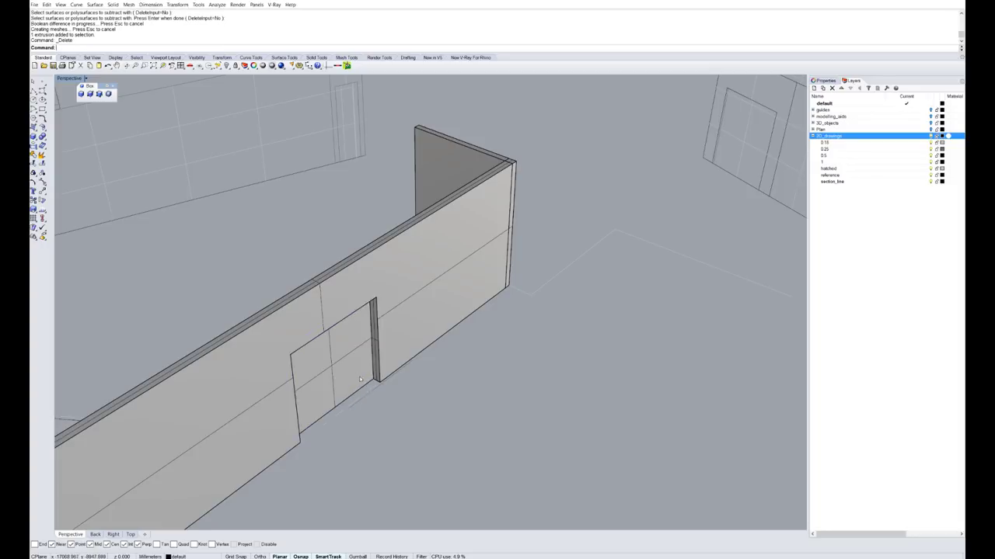
- Examine the cut opening and its edges in the long wall from below and from both sides
right_drag(360, 379, 304, 299)
scroll(302, 333, up, 6)
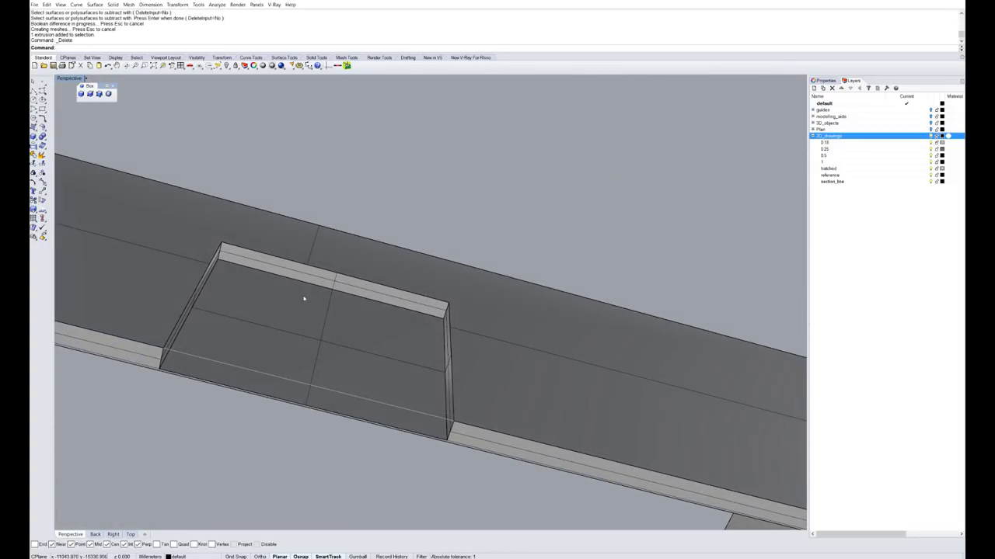
scroll(125, 391, up, 5)
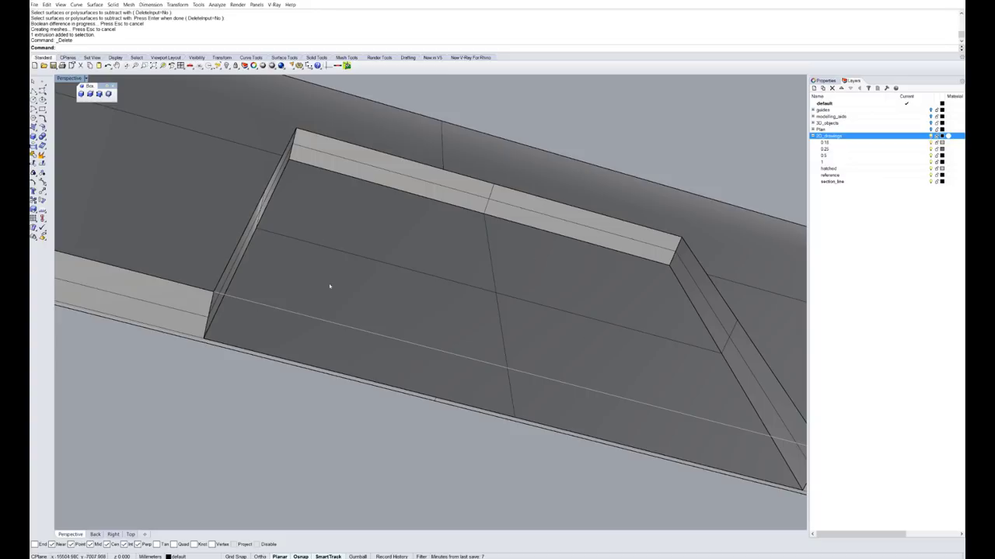
scroll(302, 212, down, 3)
right_drag(308, 202, 392, 186)
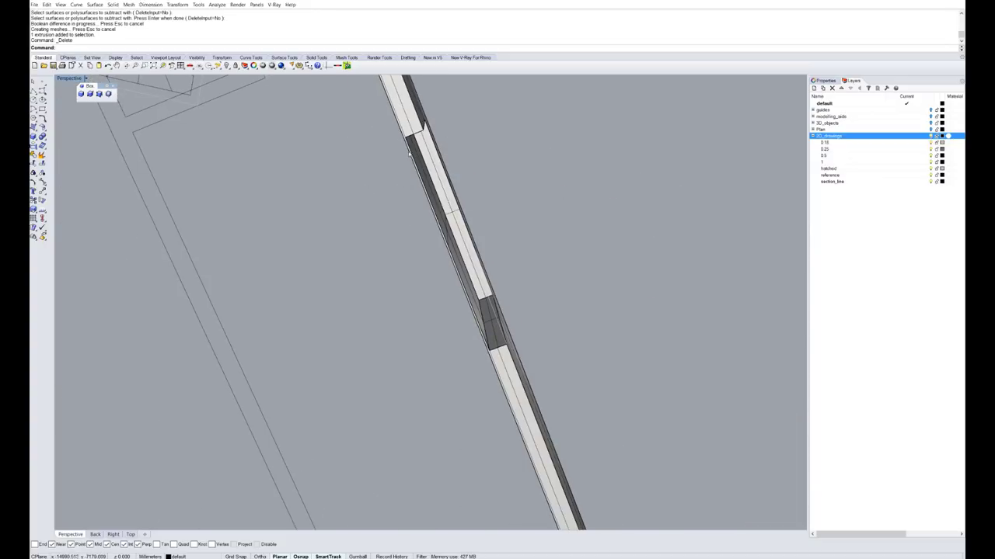
right_drag(439, 141, 435, 225)
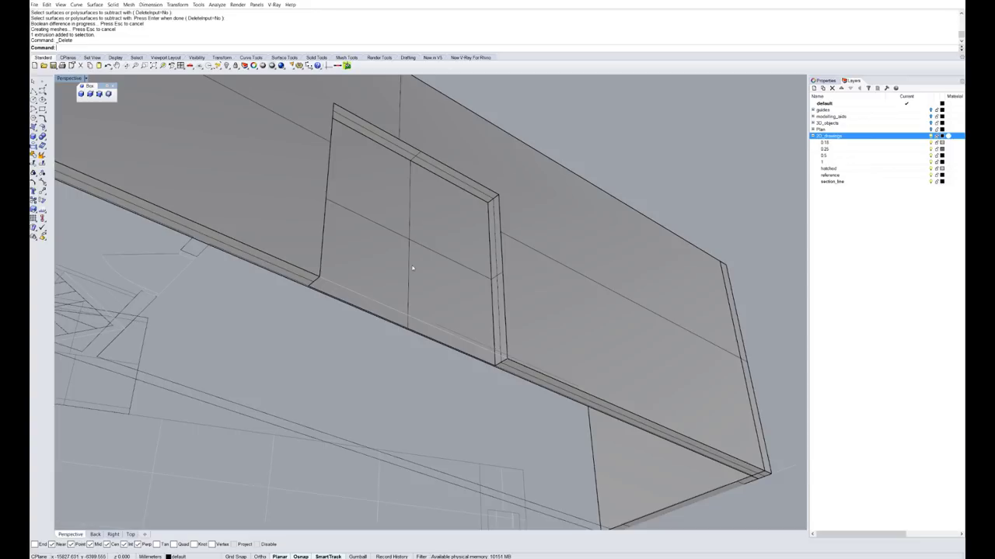
scroll(466, 283, down, 3)
right_drag(474, 287, 486, 328)
- Undo the opening cut and all the wall boxes, back to the bare floor plan
key(ctrl+z)
key(ctrl+z)
key(ctrl+z)
key(ctrl+z)
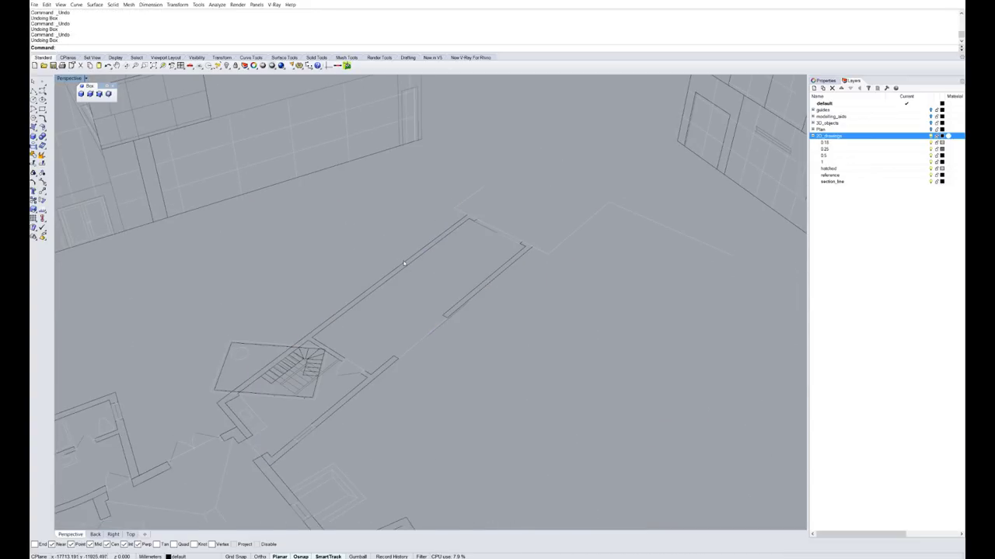
- Extrude the wing's four closed wall outlines on the plan as solids up to the elevation's upper wall corner
click(403, 265)
shift+click(483, 289)
shift+click(367, 380)
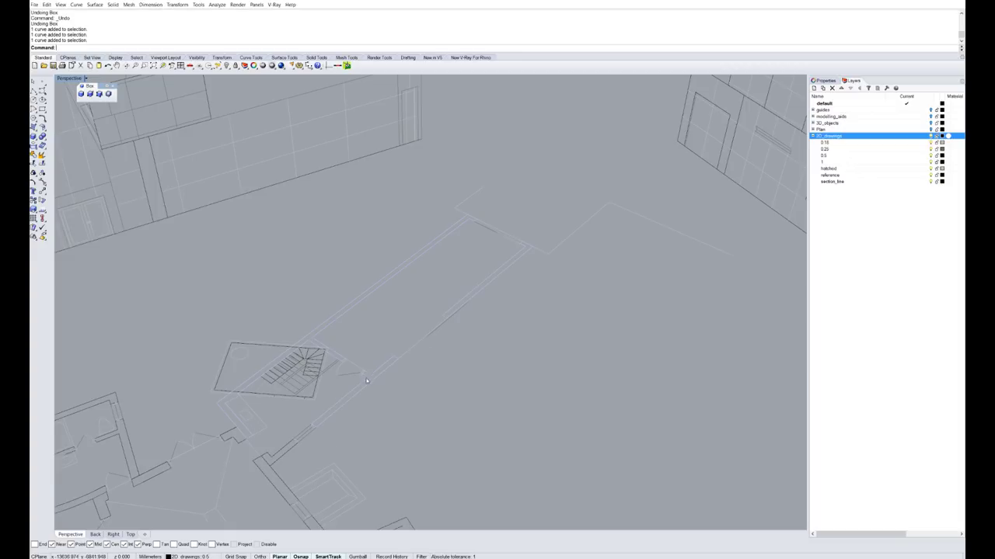
shift+click(296, 440)
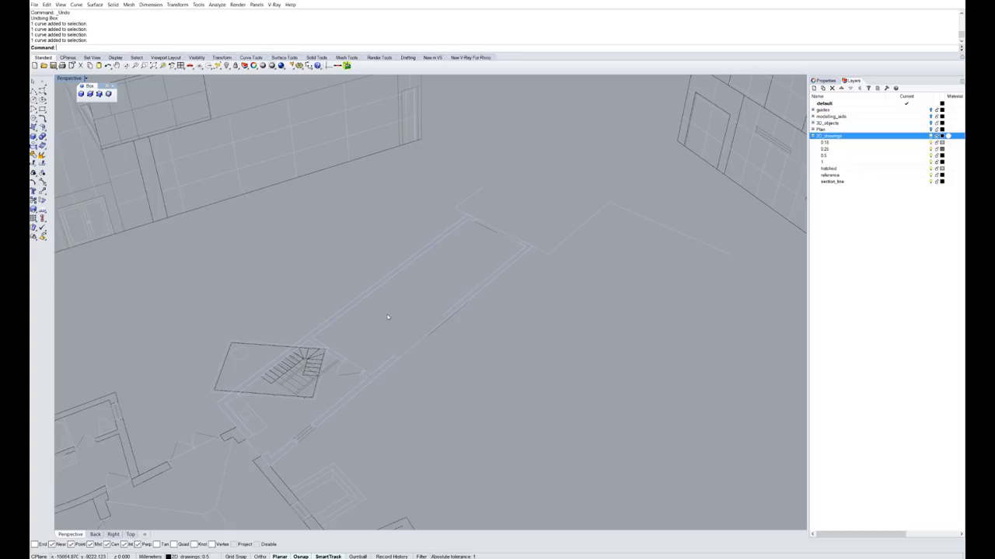
text(Extrude)
key(Return)
right_drag(388, 316, 597, 166)
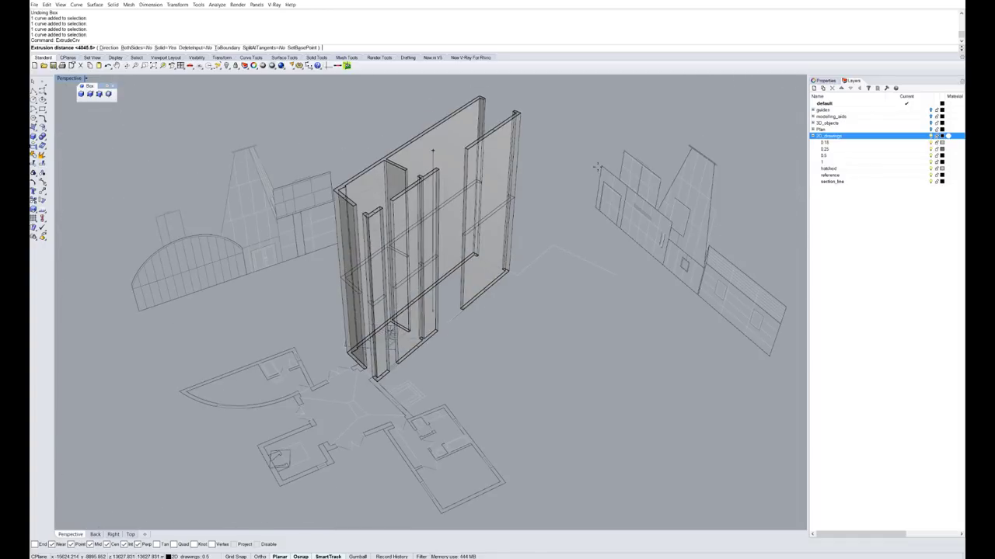
click(604, 164)
- Bridge the gap at the wing's end with a 3-point box between the wall tops, reaching down to the opening's head on the elevation
scroll(470, 273, up, 7)
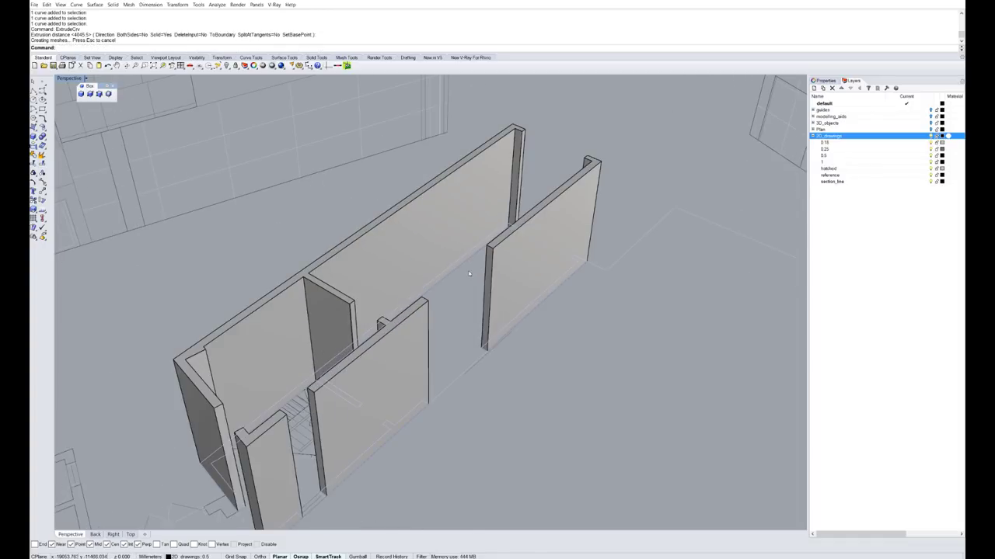
scroll(470, 273, down, 4)
scroll(459, 280, up, 5)
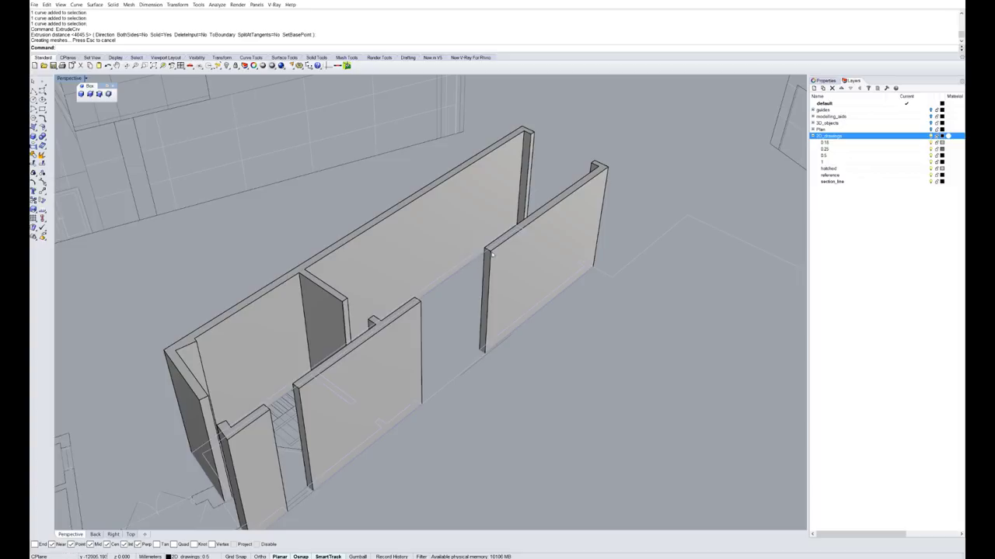
scroll(373, 342, down, 5)
scroll(419, 326, up, 6)
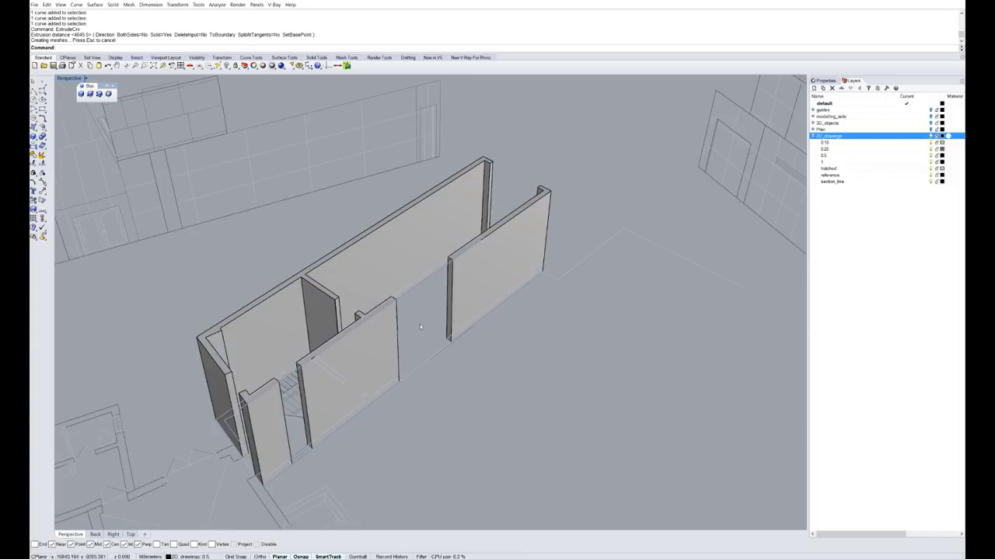
scroll(469, 318, down, 3)
scroll(407, 303, up, 8)
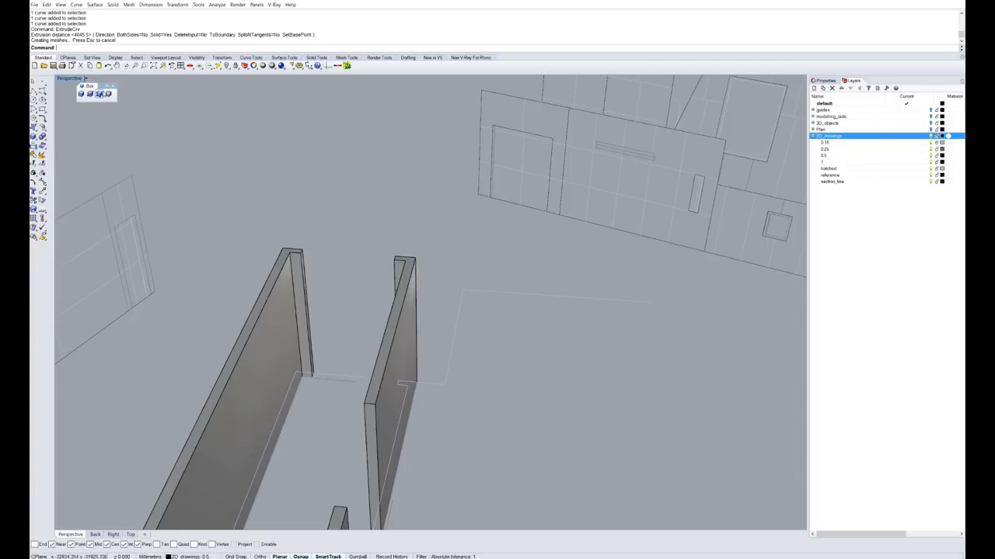
click(99, 94)
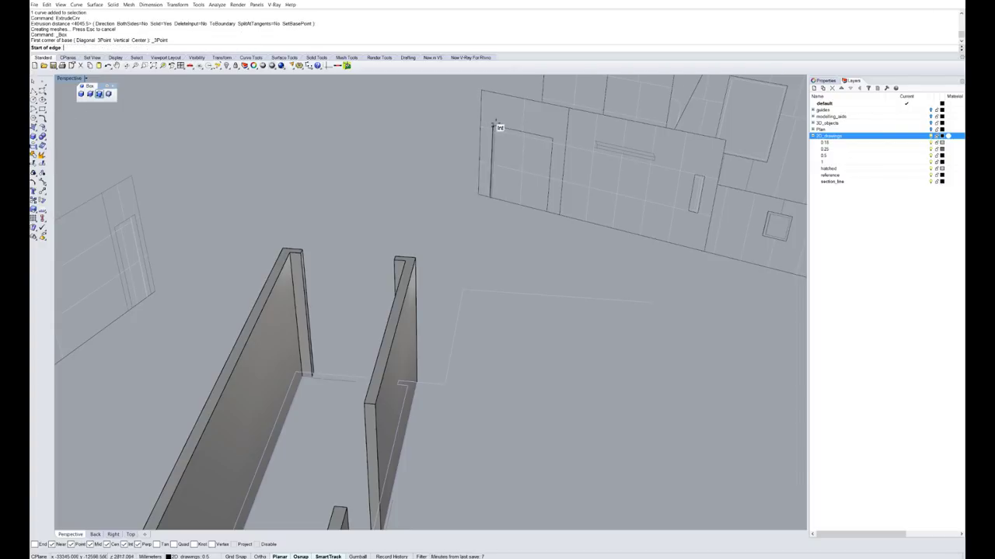
click(303, 248)
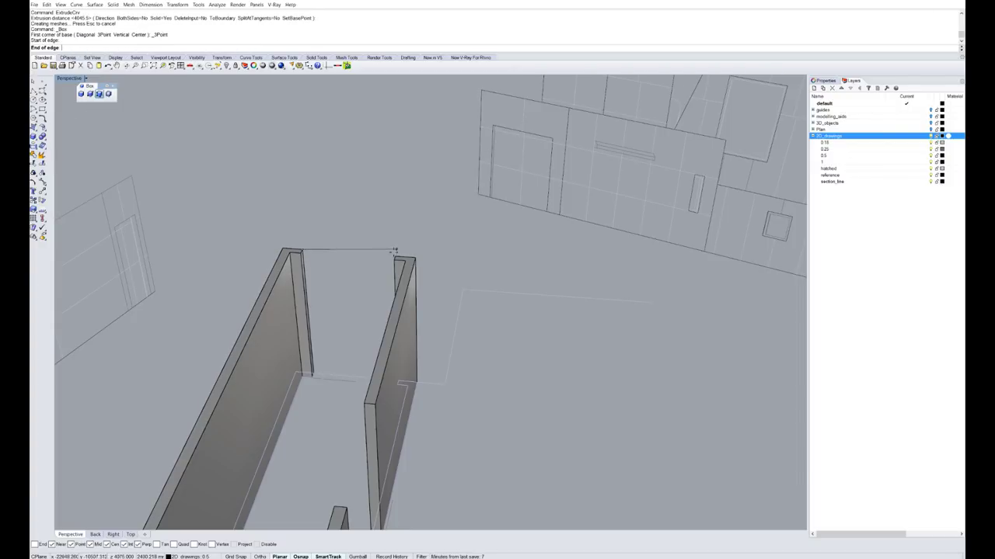
click(394, 255)
click(393, 258)
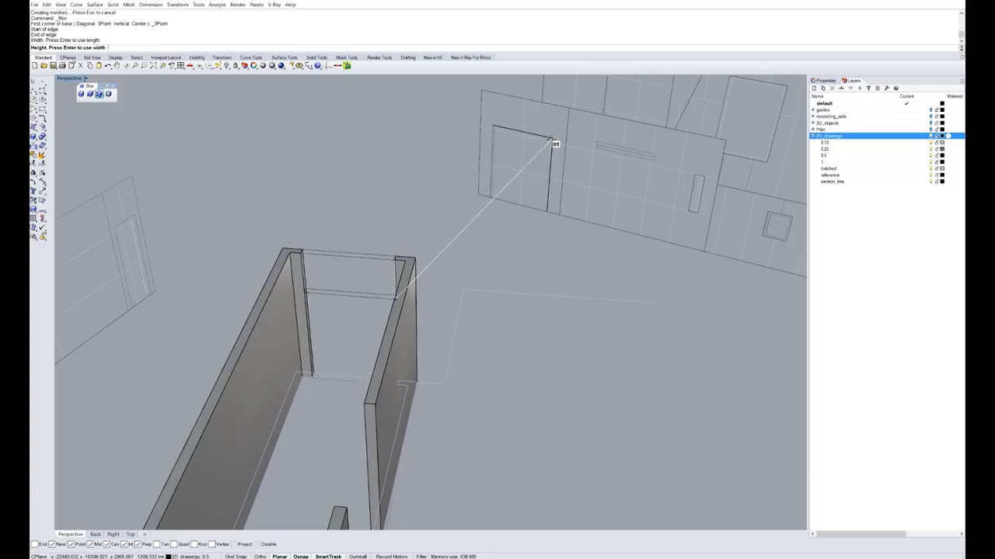
click(552, 139)
- Join the bridging box and the two adjoining wing walls into one solid with BooleanUnion
click(354, 272)
shift+click(392, 334)
shift+click(269, 319)
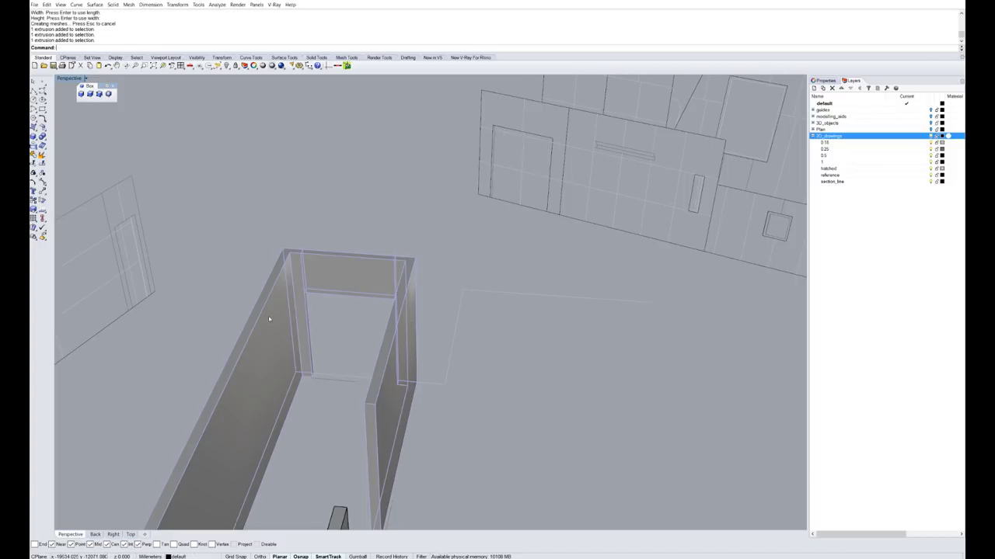
text(Boo)
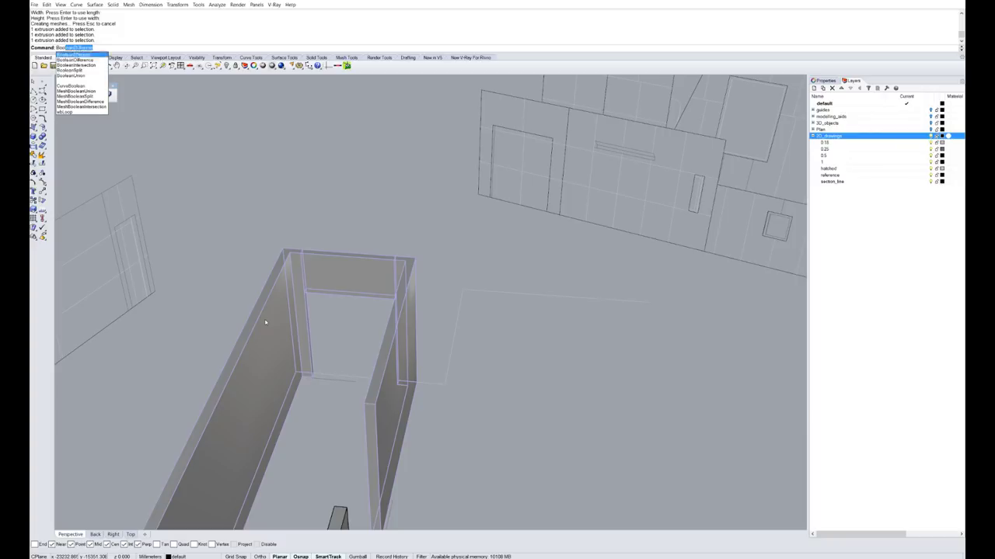
key(Down)
key(Down)
key(Down)
key(Down)
key(Return)
right_drag(264, 320, 334, 302)
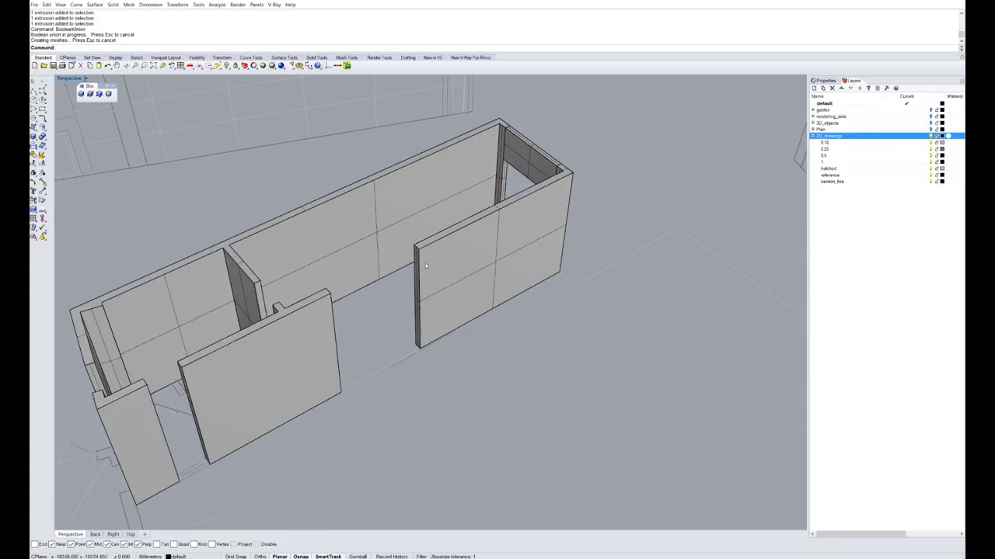
- Examine the modelled wing walls together with the surrounding floor plan and elevations
scroll(140, 400, up, 3)
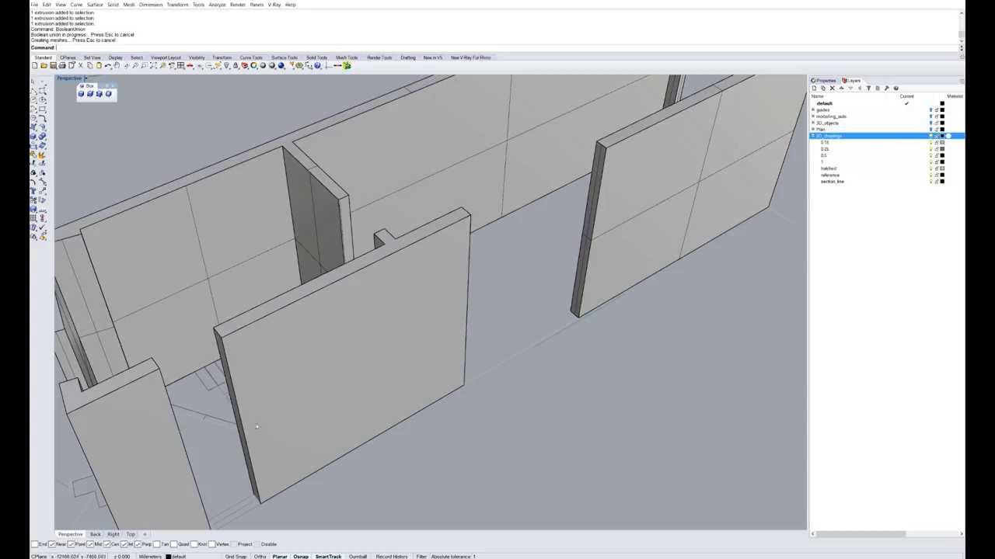
scroll(241, 447, down, 5)
right_drag(252, 397, 380, 358)
scroll(450, 384, down, 6)
scroll(423, 288, up, 5)
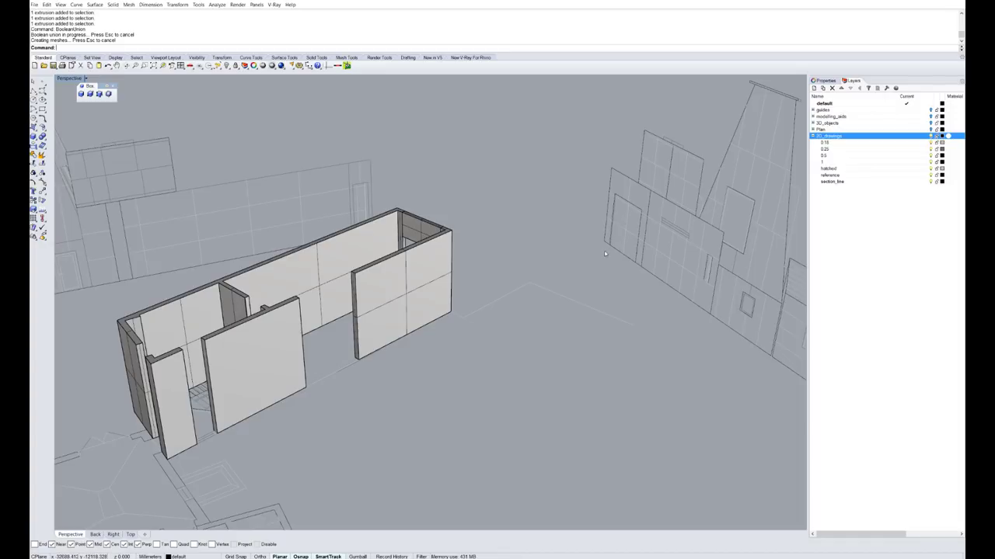
scroll(604, 251, down, 2)
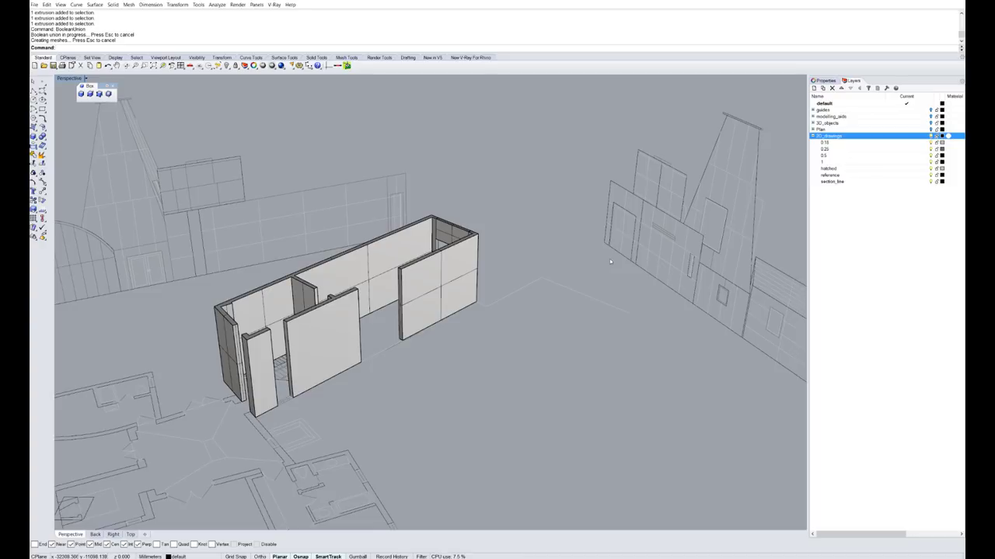
scroll(579, 262, down, 2)
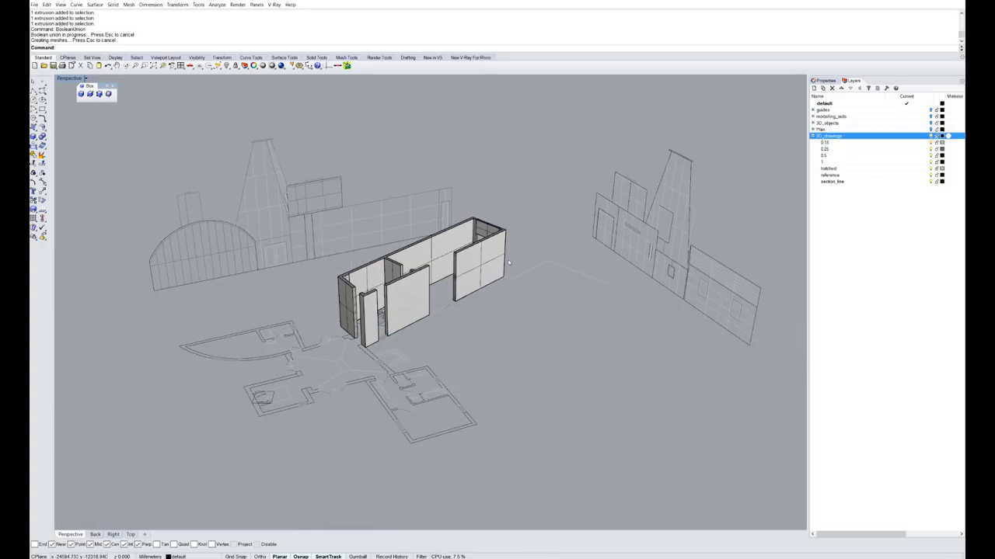
- Delete the joined wall solid and the two remaining wall extrusions, leaving the wing's bare plan outlines
scroll(518, 234, up, 2)
click(450, 290)
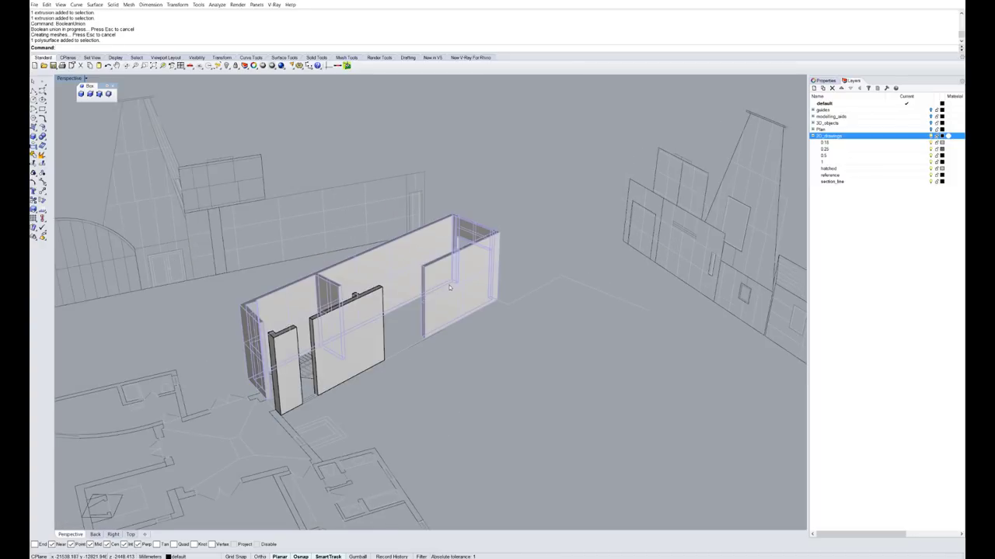
key(Delete)
click(350, 342)
key(Delete)
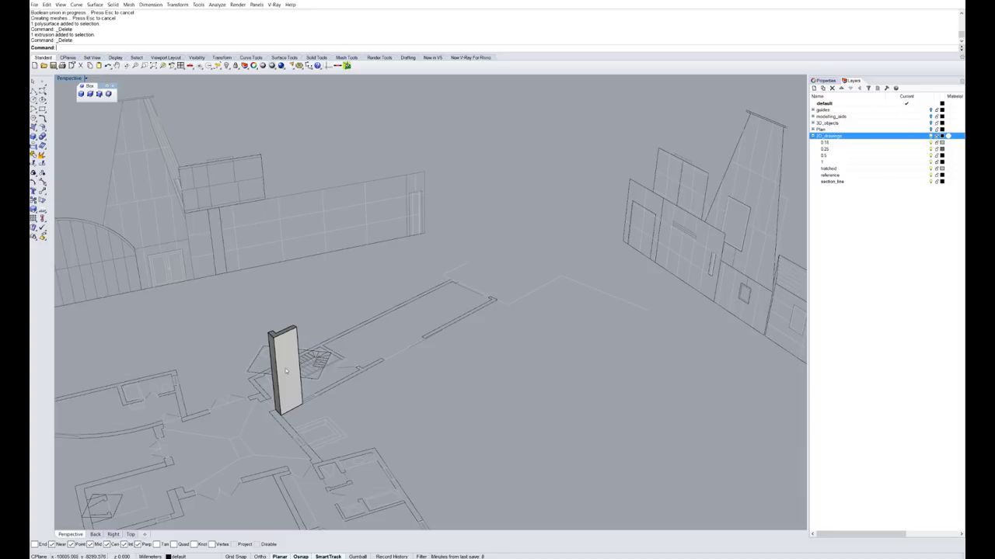
click(289, 371)
key(Delete)
- Start a polyline at the wing's outer end corner, from the elevation's wall-top height down to the plan and along to the opening's jamb
right_drag(353, 380, 423, 393)
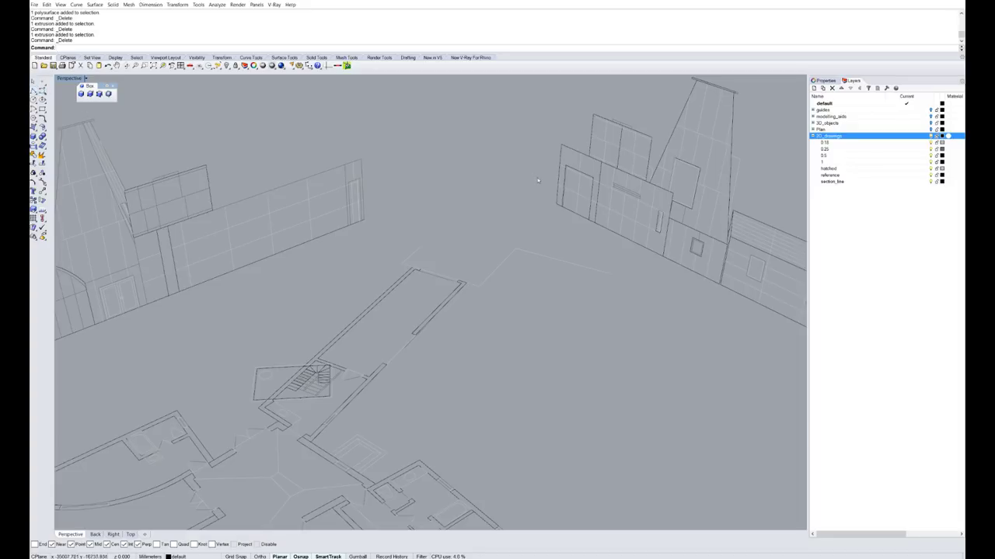
scroll(659, 191, up, 3)
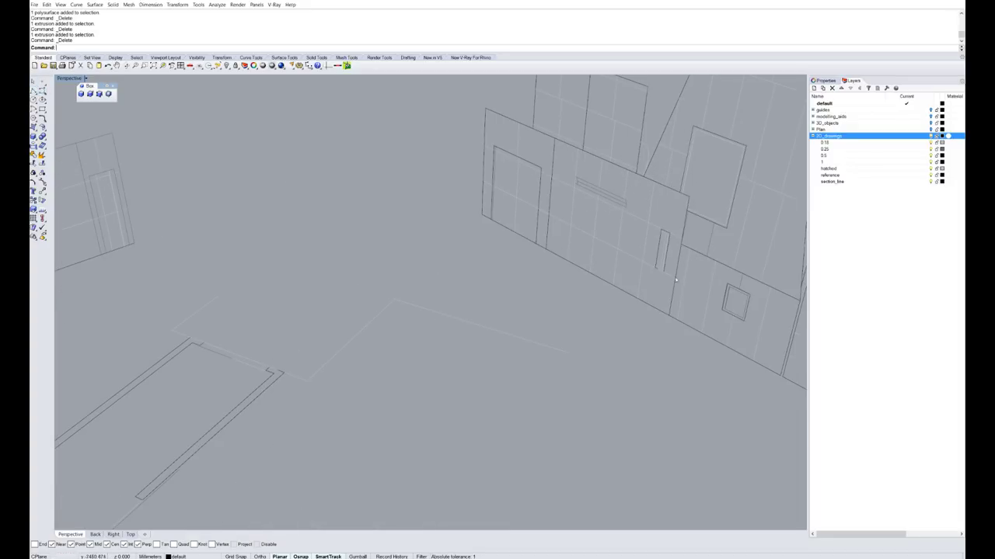
scroll(523, 273, down, 5)
scroll(208, 181, up, 4)
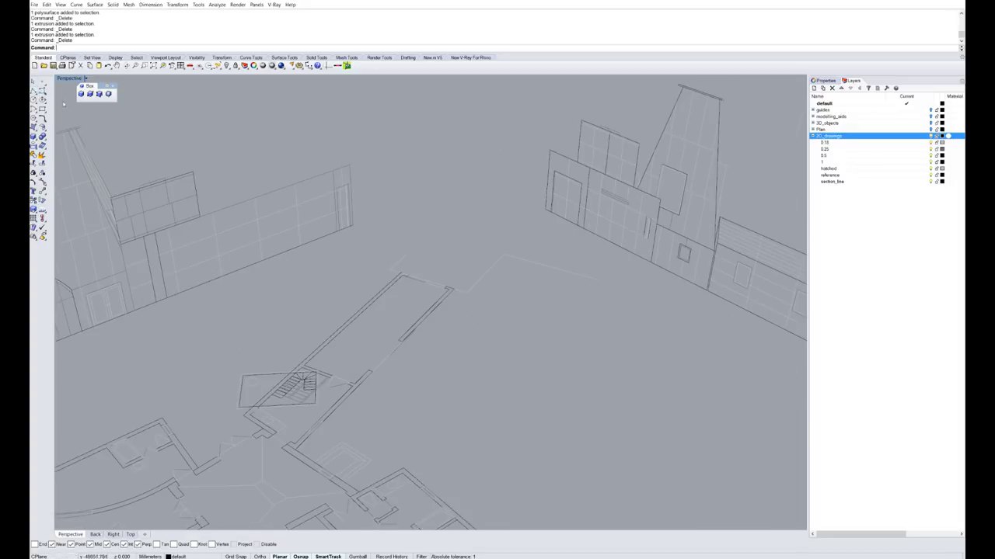
click(34, 92)
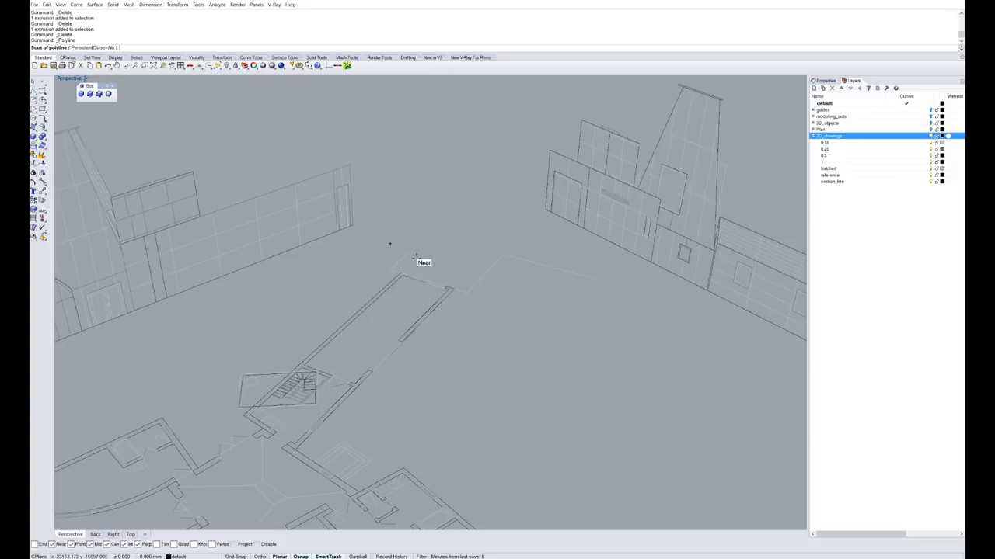
click(450, 289)
click(454, 224)
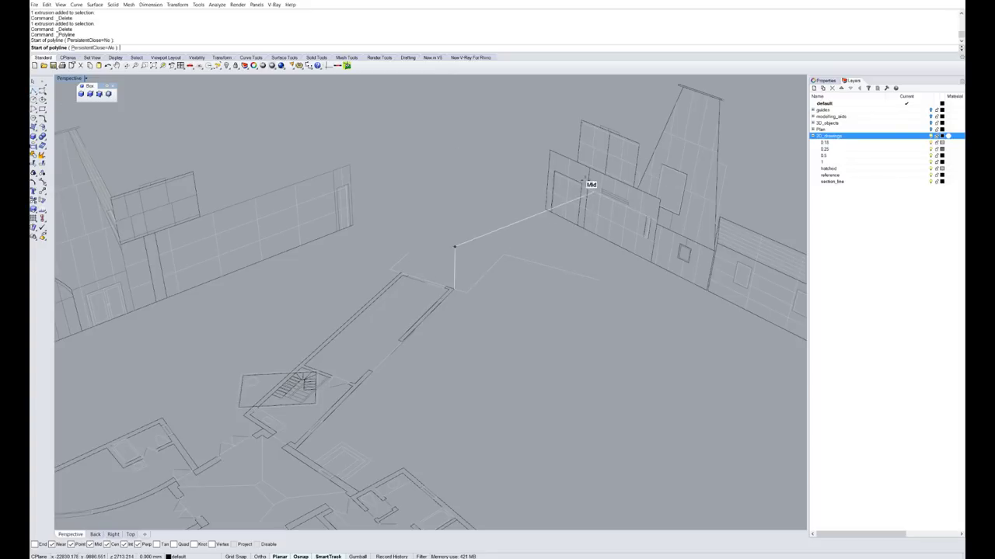
scroll(467, 291, up, 3)
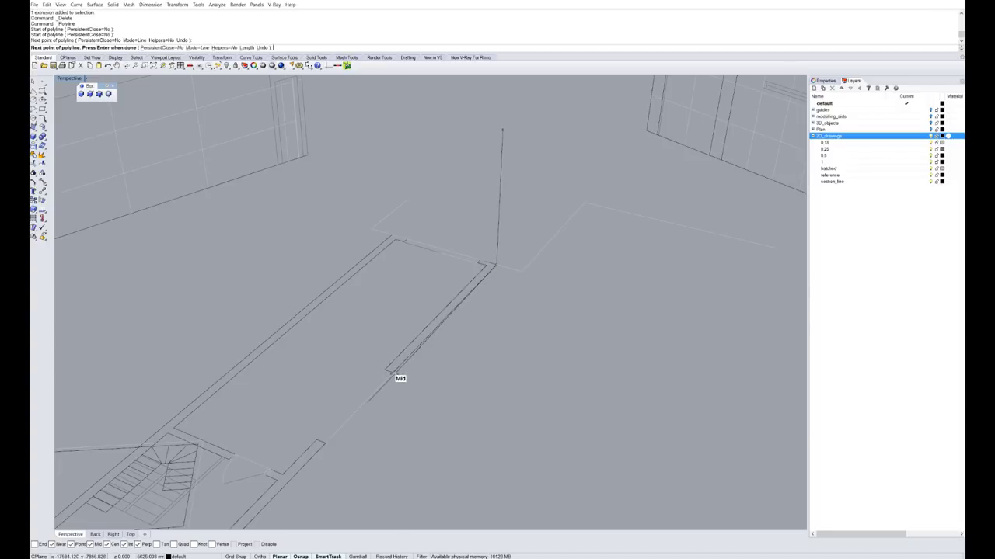
scroll(400, 373, up, 3)
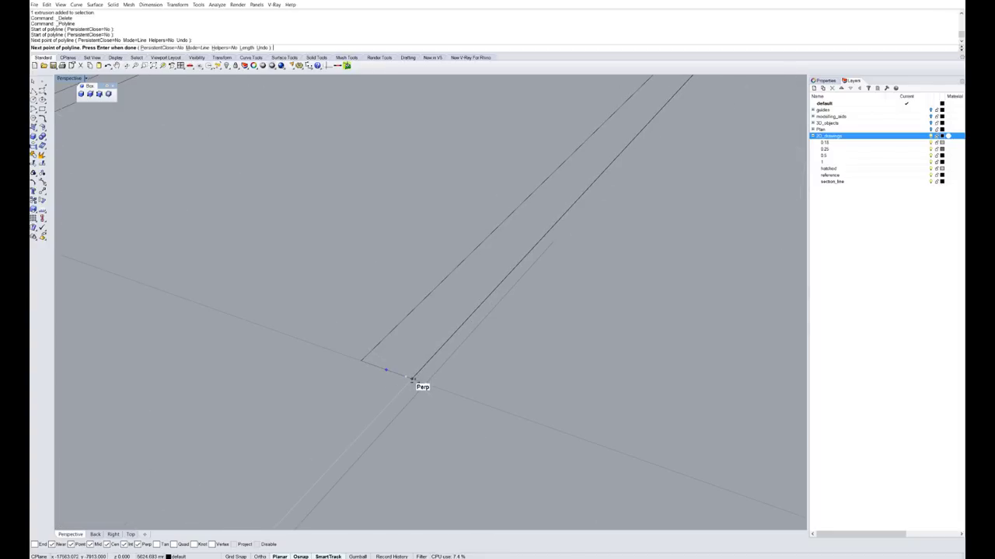
click(413, 379)
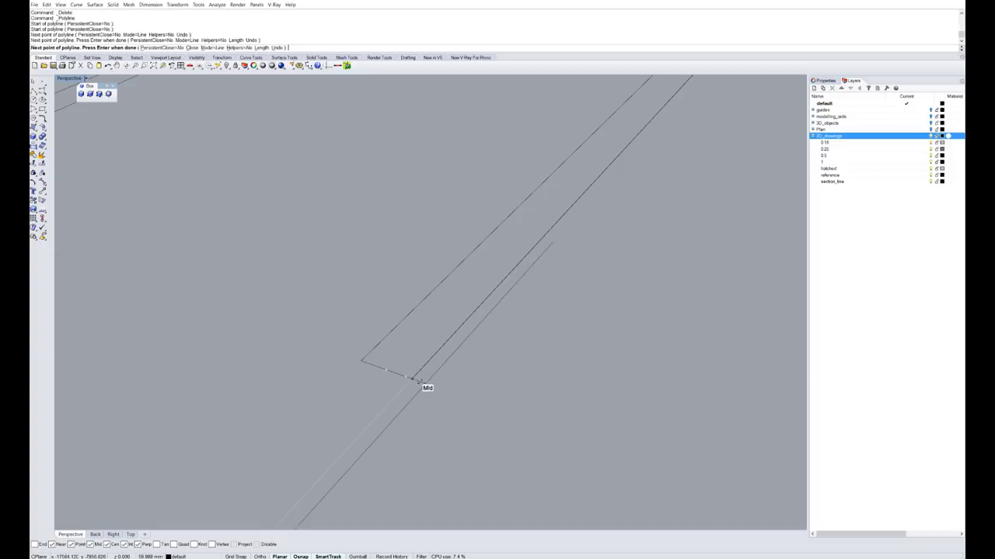
- Trace the opening with the polyline: up to the elevation's door-head height, across to the other jamb and back down to the plan
ctrl+click(412, 379)
scroll(358, 255, down, 8)
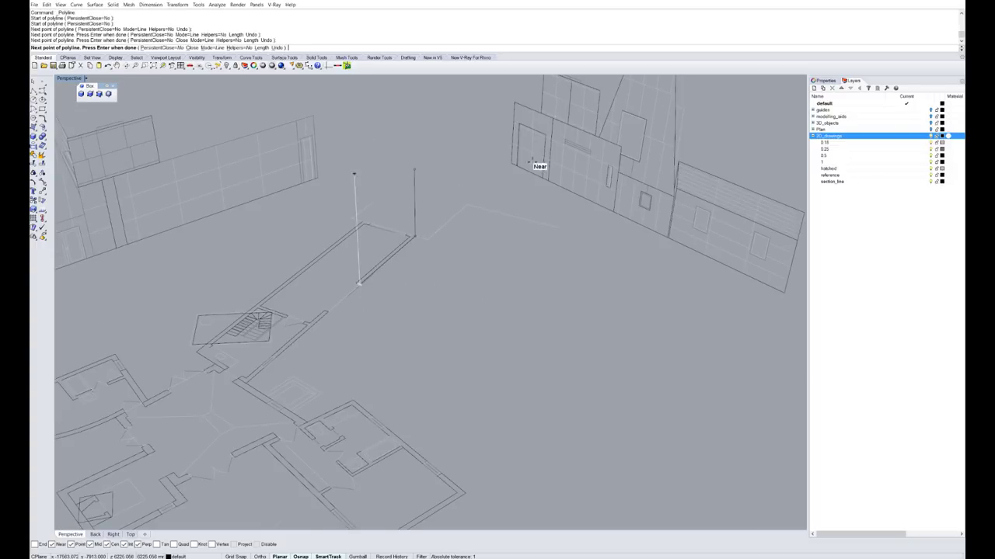
click(568, 150)
scroll(288, 433, up, 5)
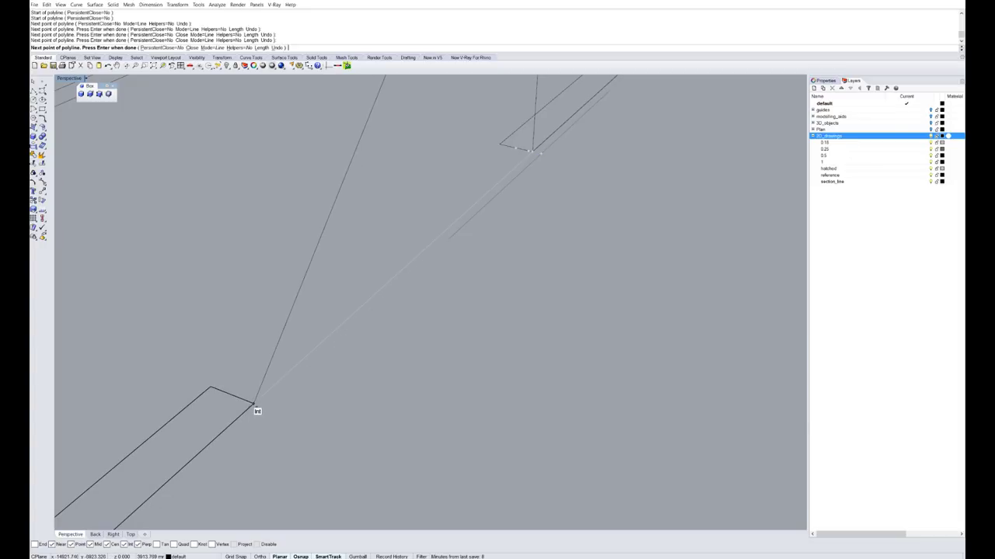
click(256, 407)
scroll(323, 429, down, 3)
scroll(325, 427, down, 3)
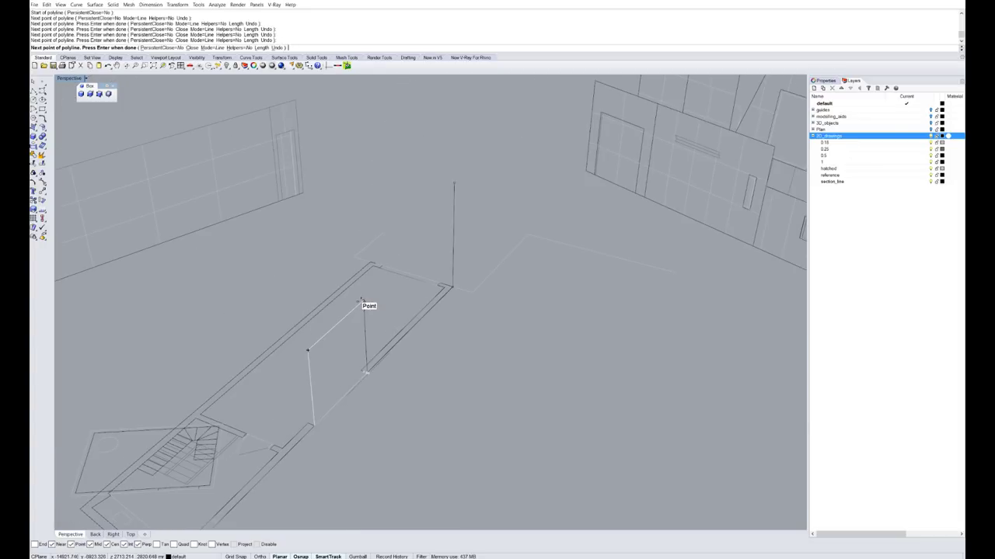
click(308, 350)
click(312, 426)
- Continue the polyline to the wall's far plan corner, raise it to wall-top height and close it at the start point
scroll(311, 435, down, 3)
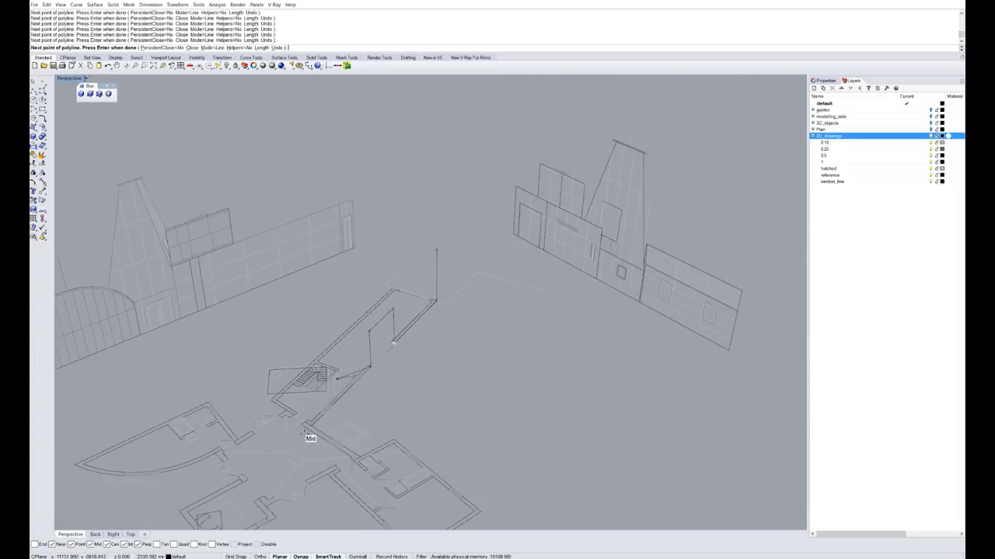
scroll(344, 389, up, 6)
click(315, 489)
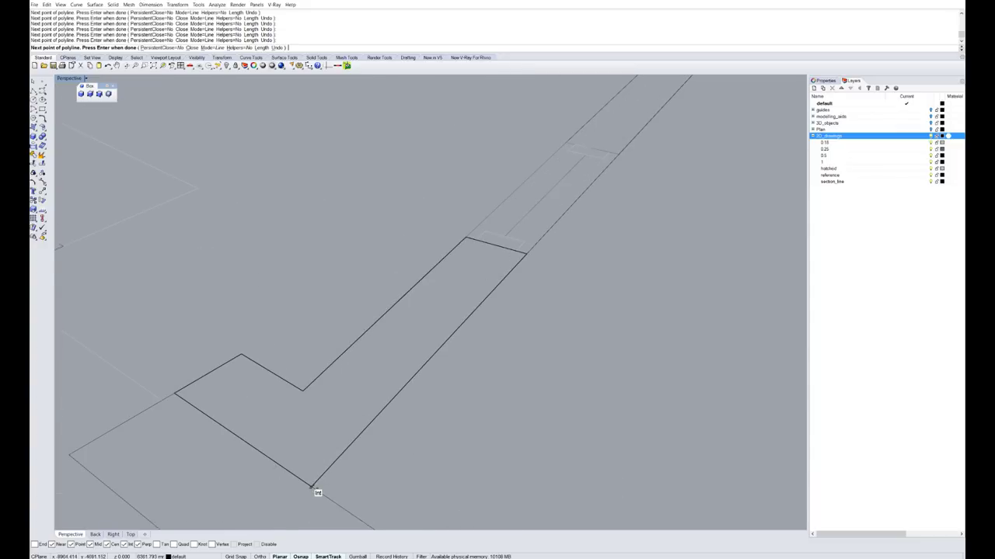
scroll(313, 488, down, 5)
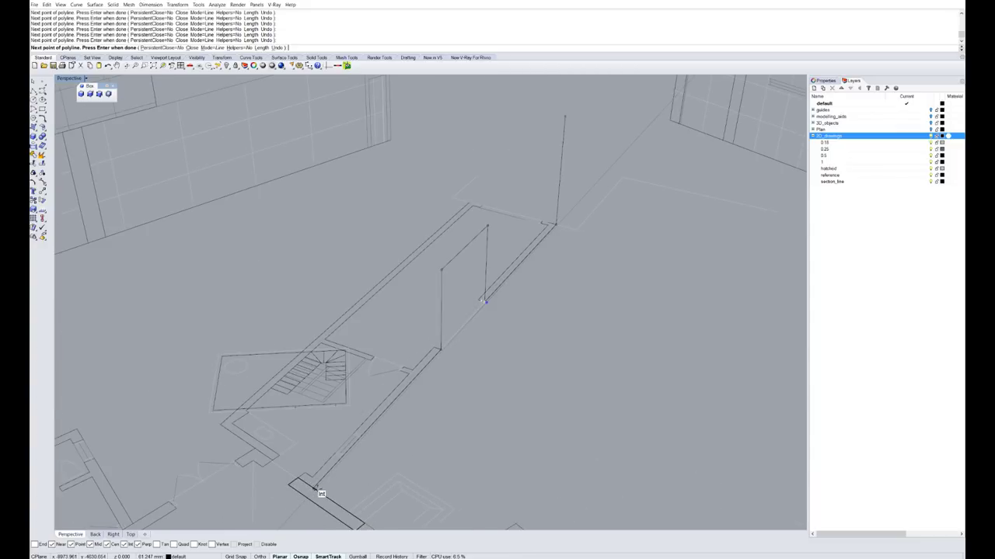
ctrl+click(313, 488)
scroll(324, 301, down, 3)
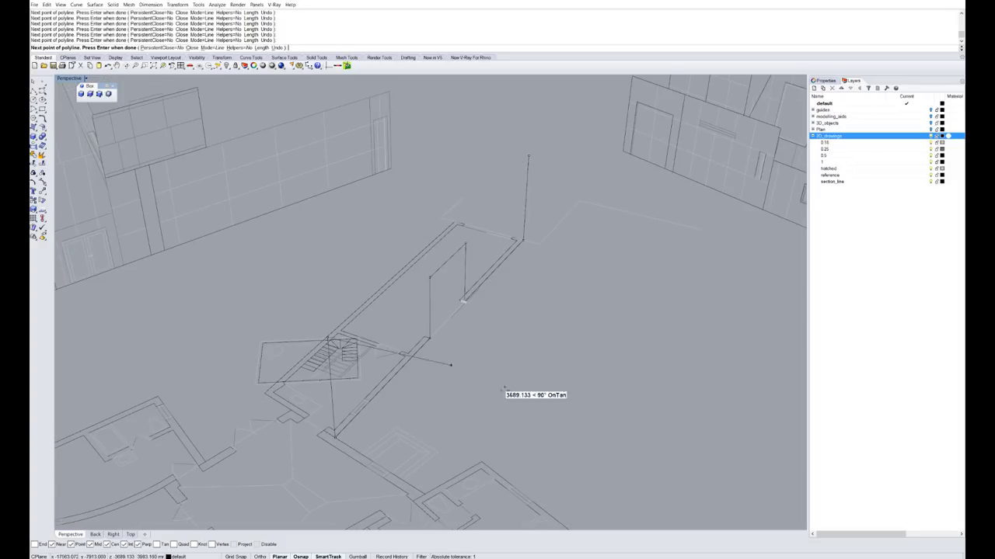
click(529, 159)
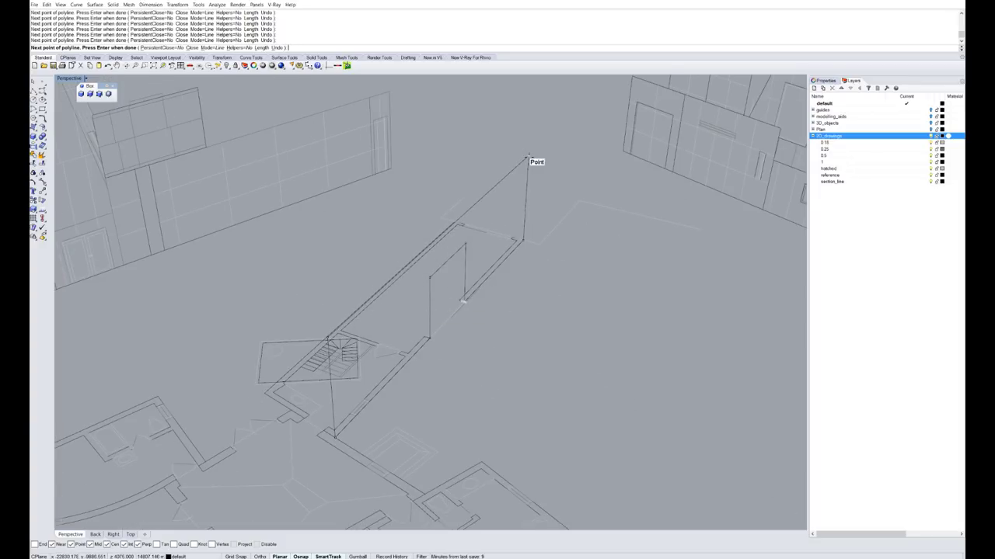
key(Return)
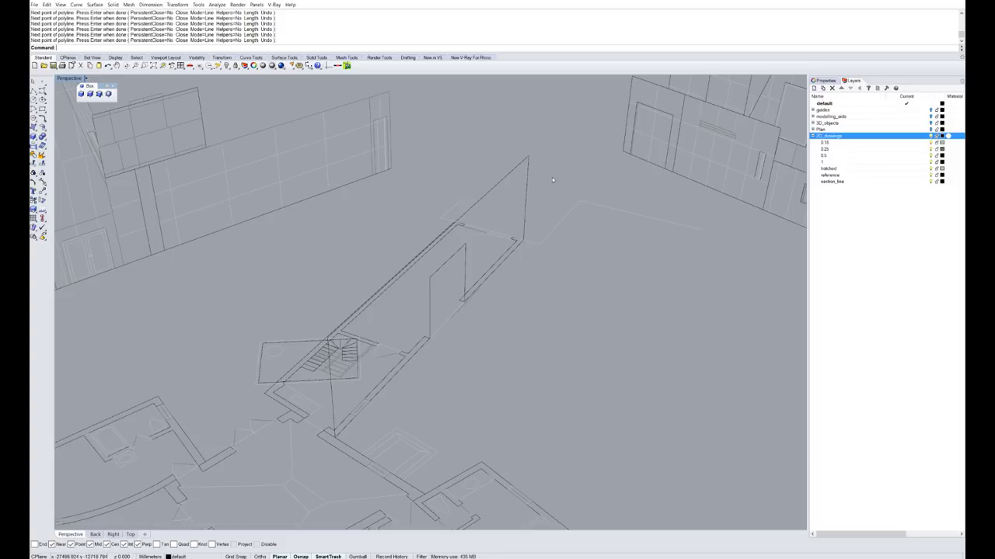
- Select the closed vertical wall outline and examine it against the elevation
scroll(485, 218, down, 5)
scroll(670, 143, up, 5)
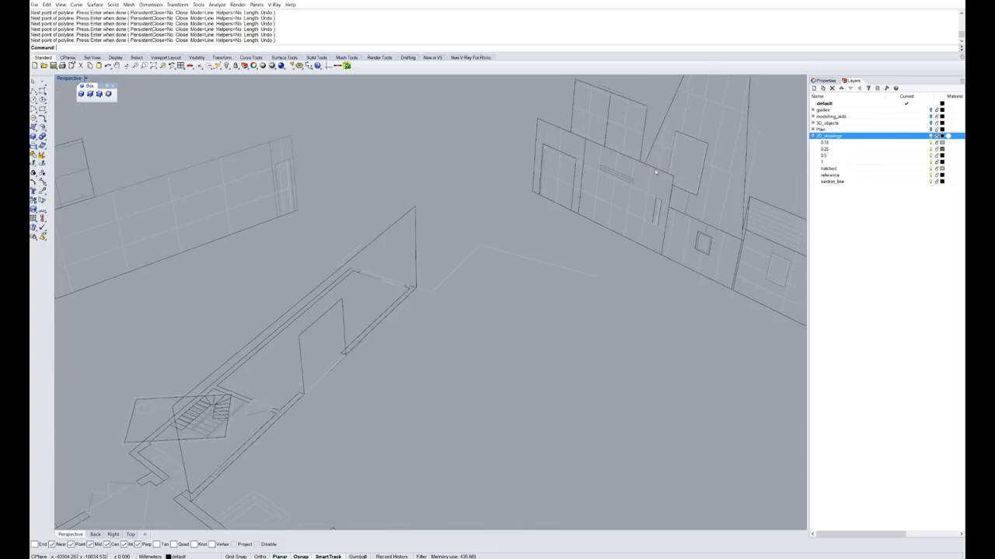
click(415, 211)
scroll(393, 238, down, 2)
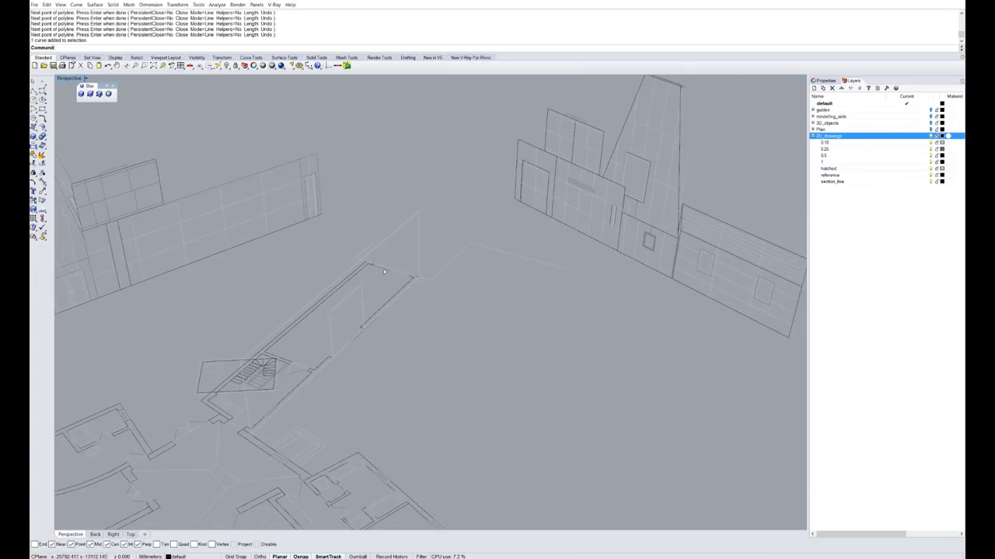
scroll(313, 325, up, 4)
scroll(392, 279, down, 3)
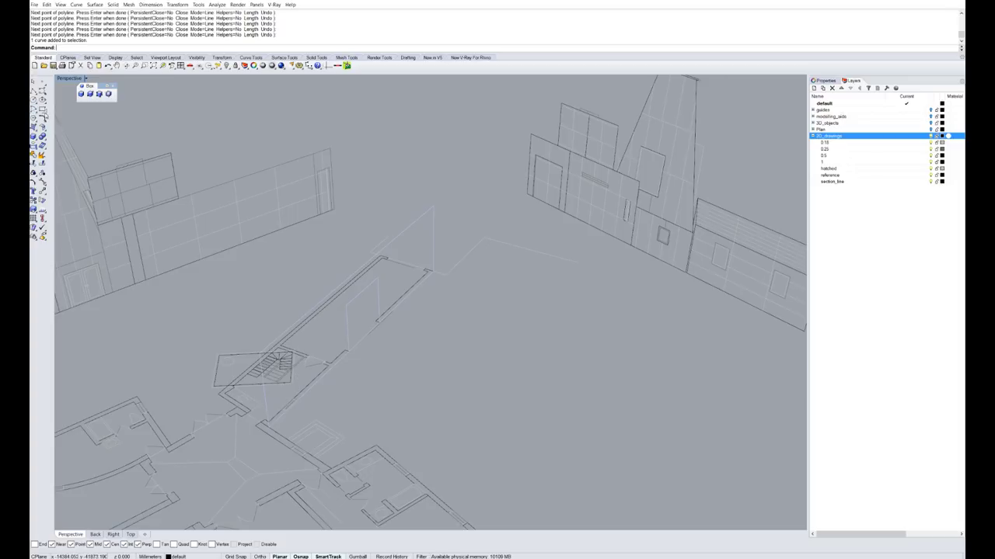
- Try to draw a 3-point rectangle for the narrow window, using its plan position and the elevation's sill height
click(43, 111)
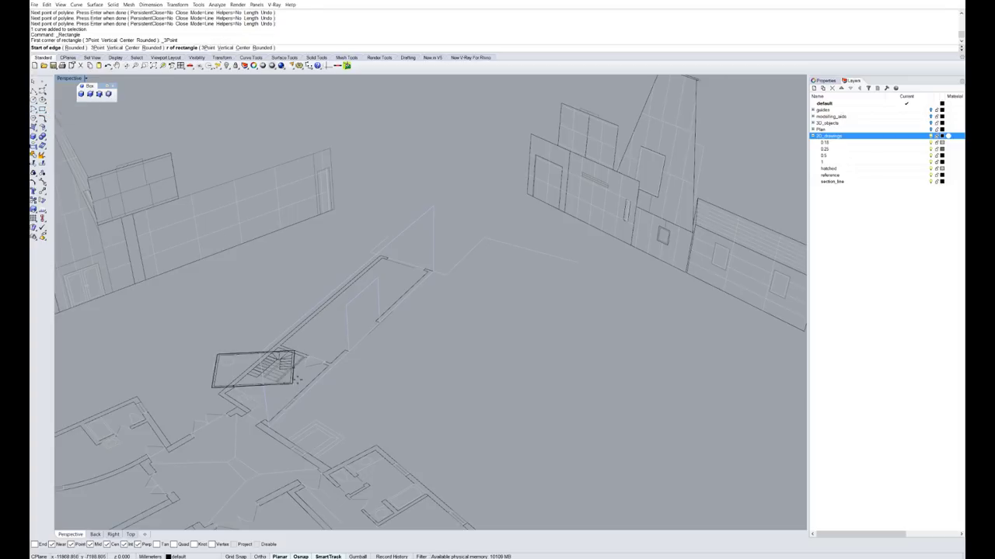
scroll(296, 379, up, 6)
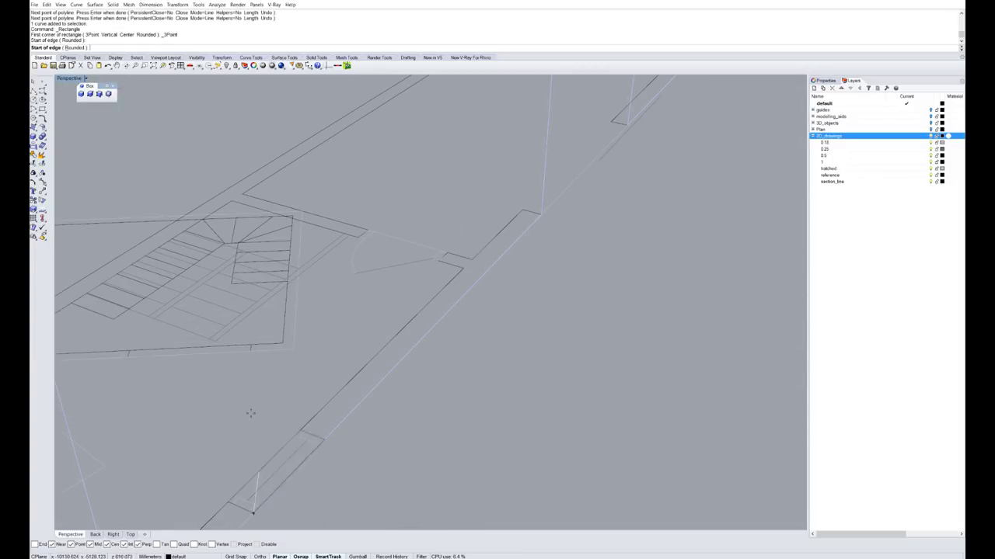
scroll(250, 412, down, 8)
scroll(506, 304, up, 5)
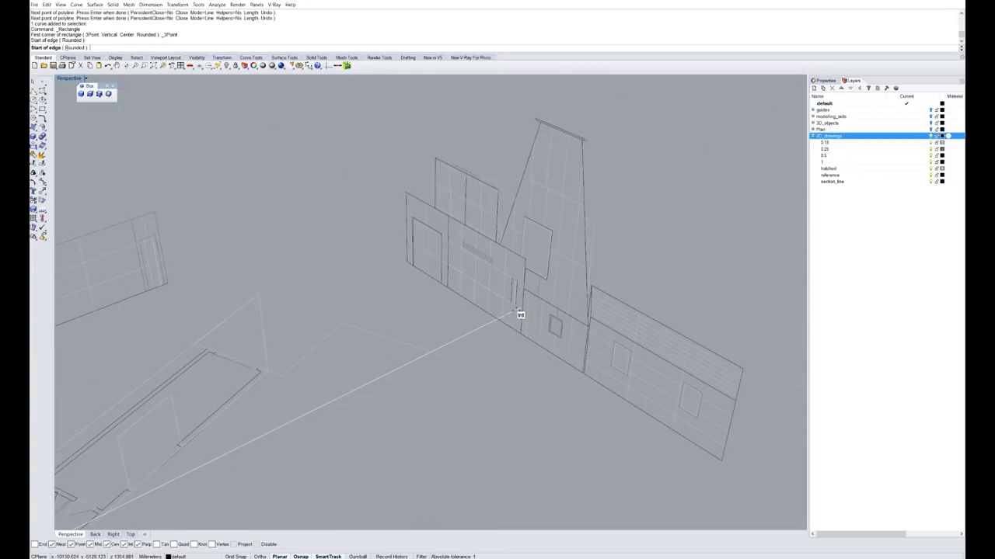
click(514, 305)
scroll(278, 444, up, 5)
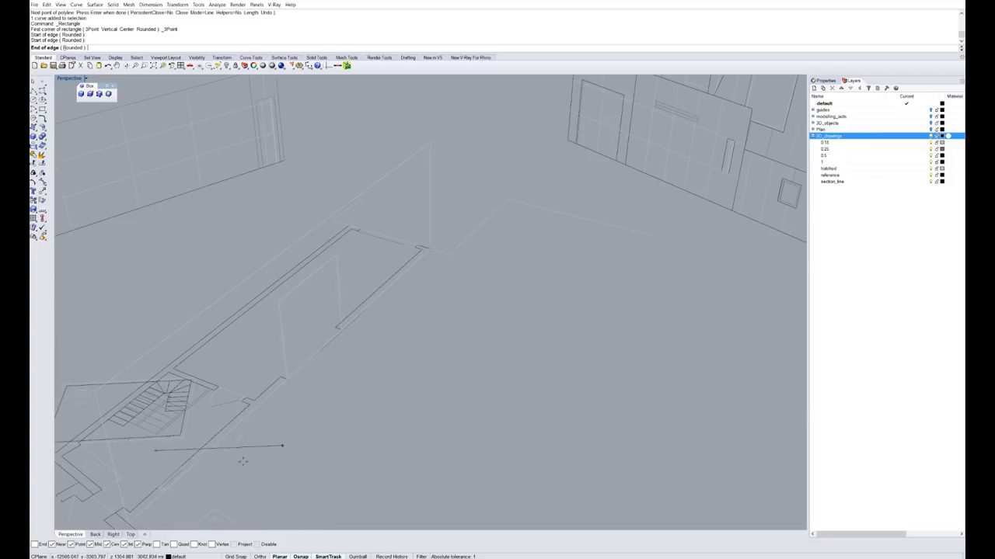
right_drag(204, 399, 331, 316)
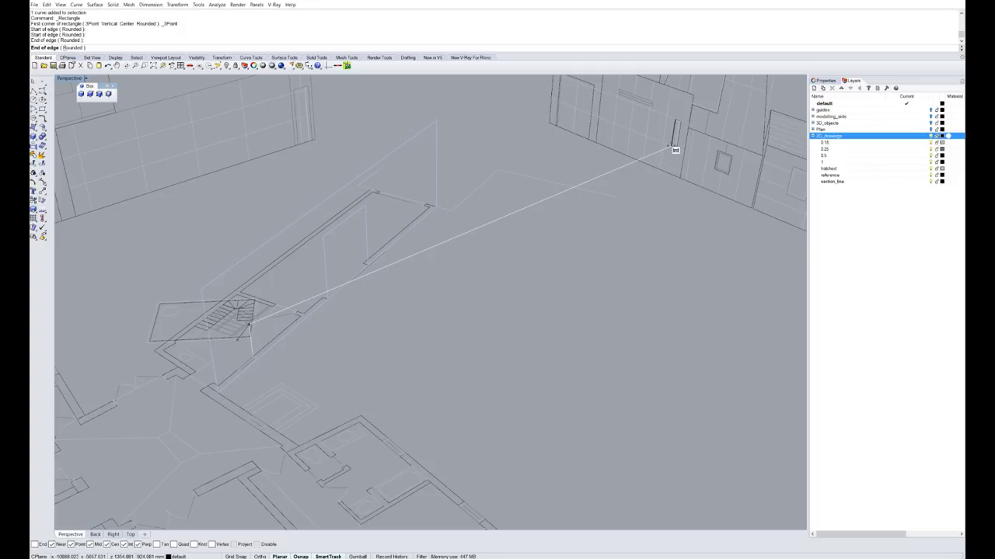
scroll(675, 150, up, 3)
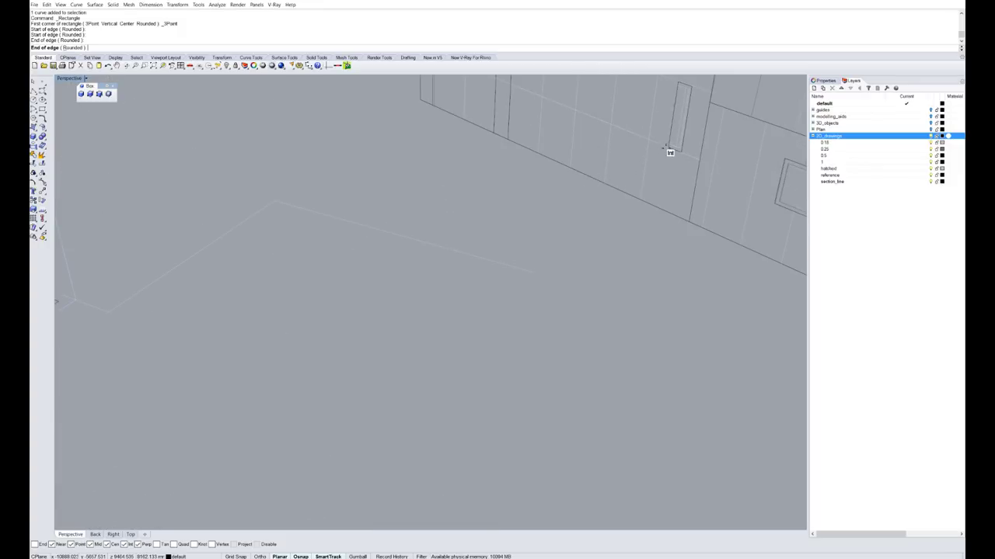
click(670, 152)
scroll(671, 151, down, 5)
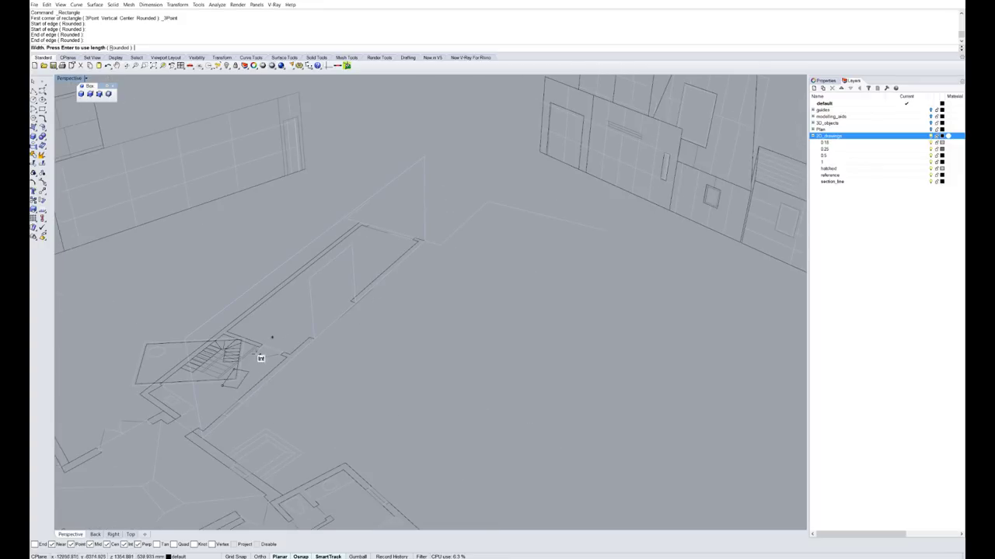
scroll(246, 423, up, 4)
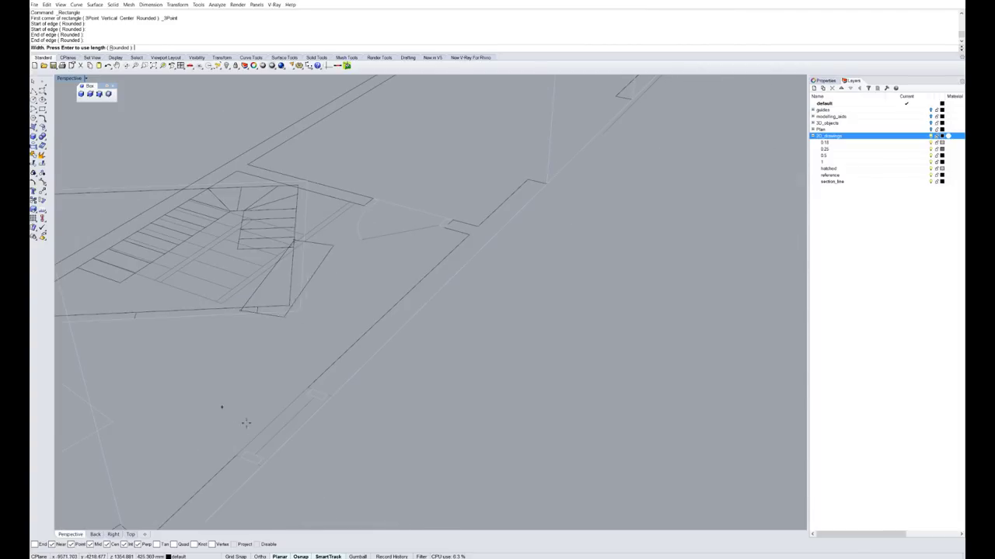
click(311, 388)
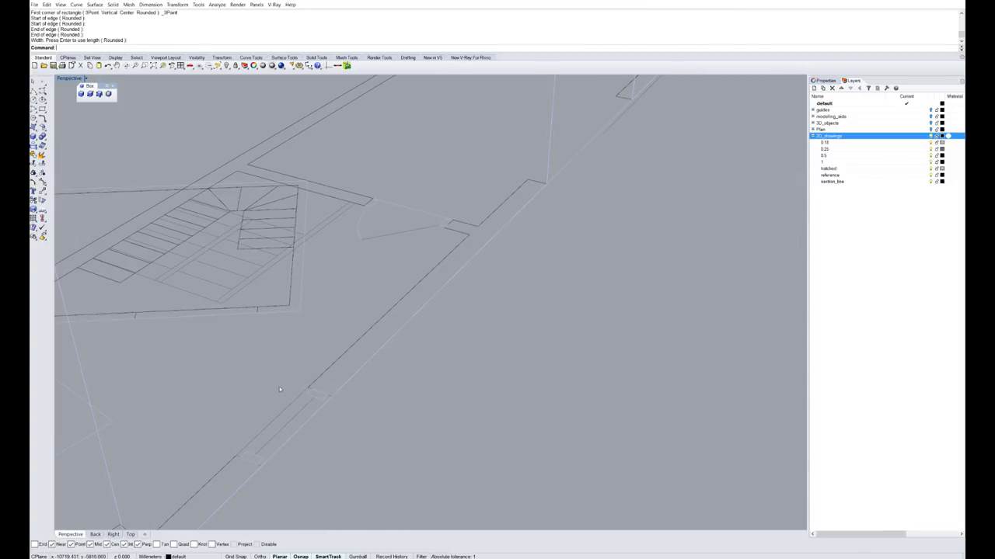
- Draw a vertical 3-point rectangle for the narrow window, using its plan position and the elevation's sill and head heights
key(Return)
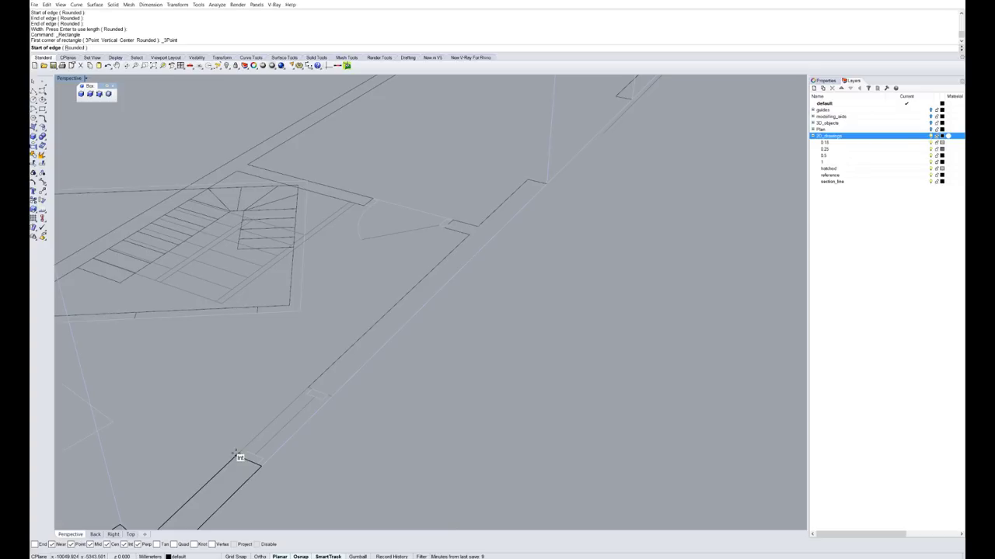
click(257, 404)
scroll(257, 404, down, 6)
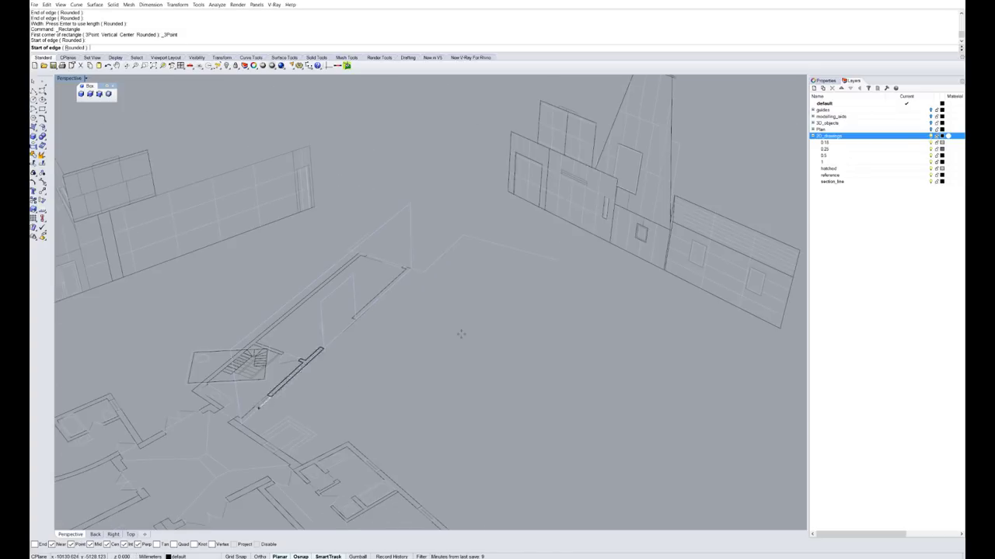
click(257, 407)
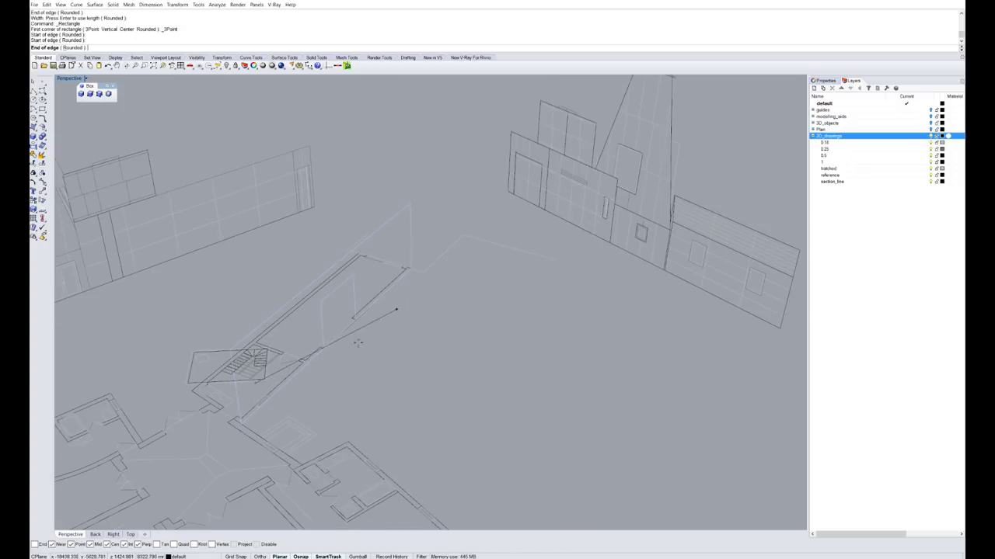
scroll(277, 404, up, 4)
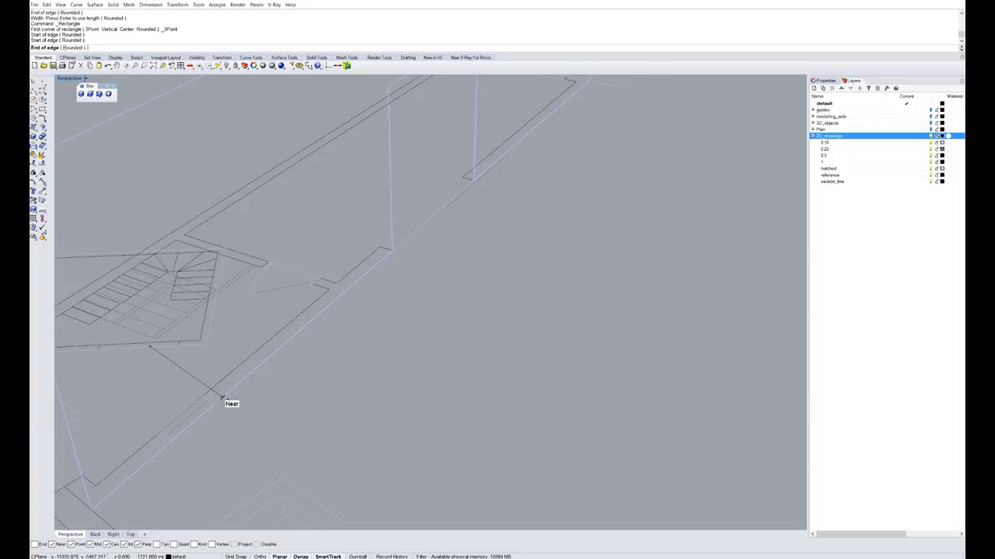
ctrl+click(218, 401)
right_drag(151, 355, 187, 398)
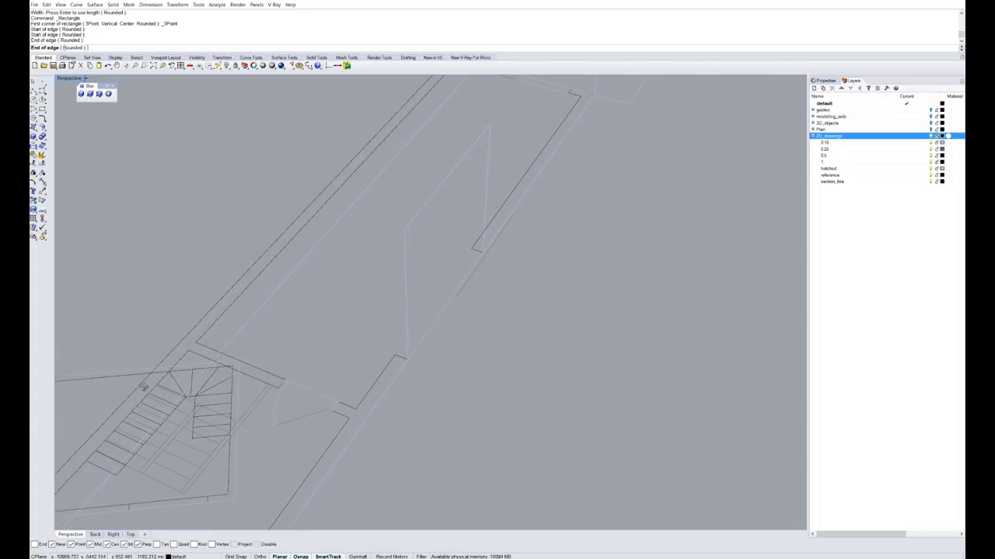
scroll(195, 409, down, 3)
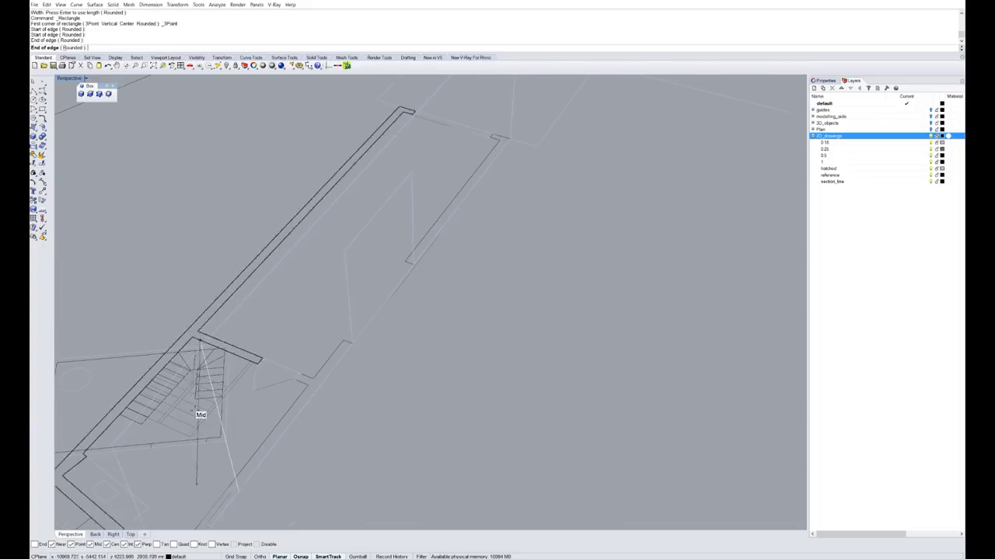
click(199, 490)
right_drag(239, 491, 222, 358)
click(480, 201)
- Extrude the wall and window outlines as a solid across the plan's wall thickness, using a picked direction, and delete the source curves
click(226, 360)
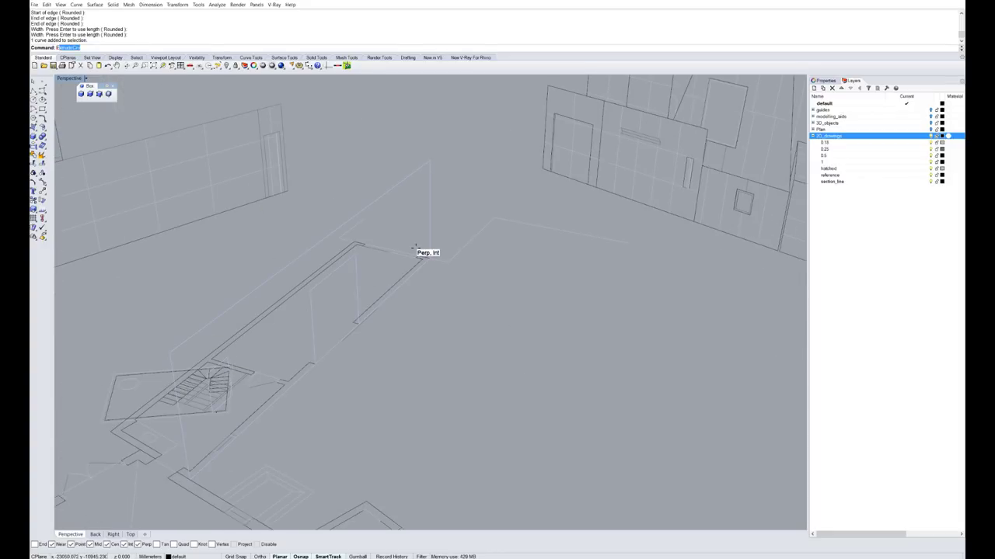
text(Extrdue)
key(Return)
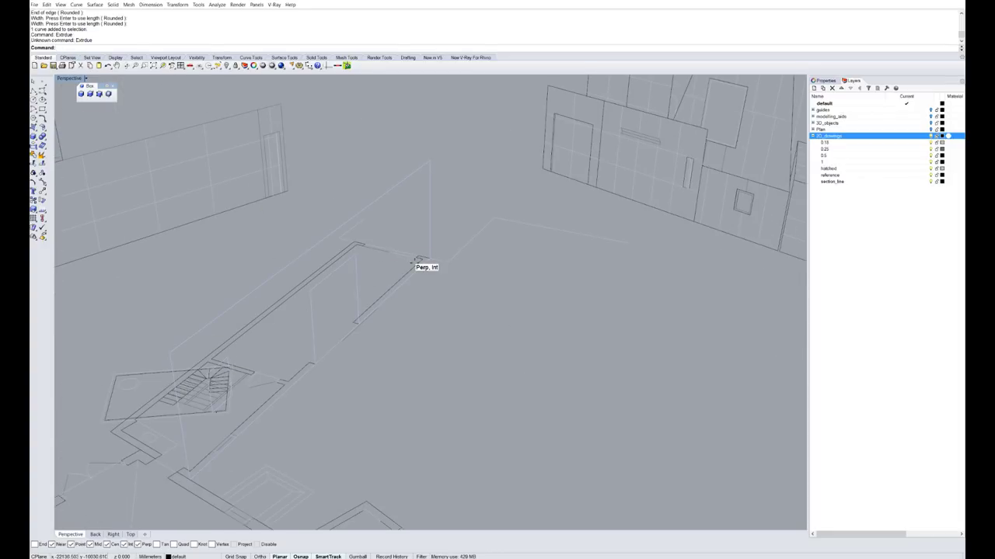
text(Ext)
key(Return)
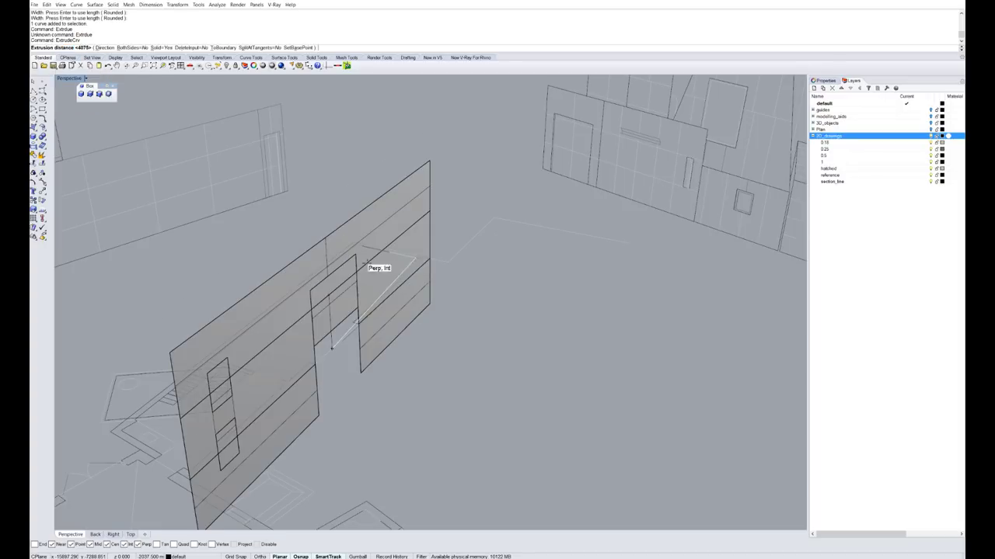
click(100, 47)
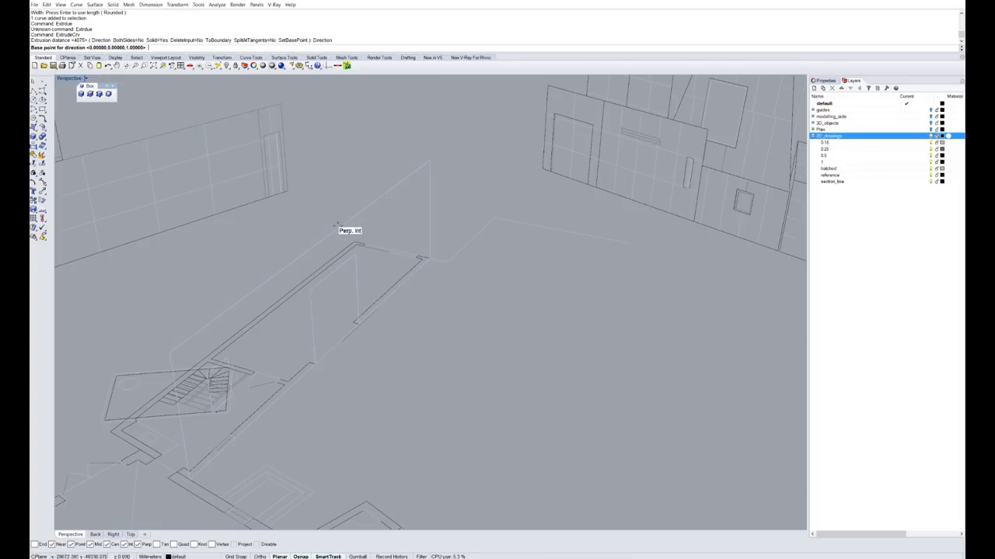
scroll(352, 309, up, 5)
click(374, 351)
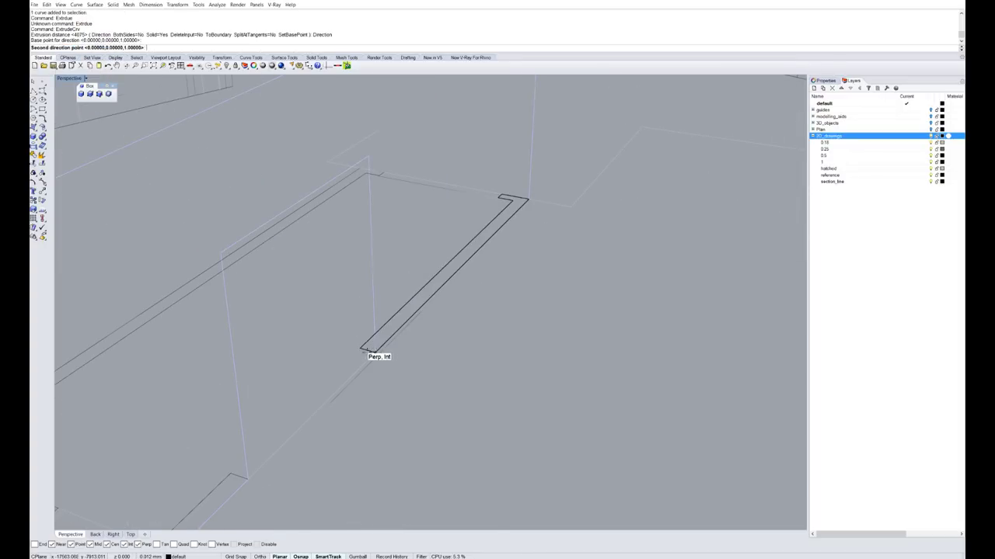
key(Return)
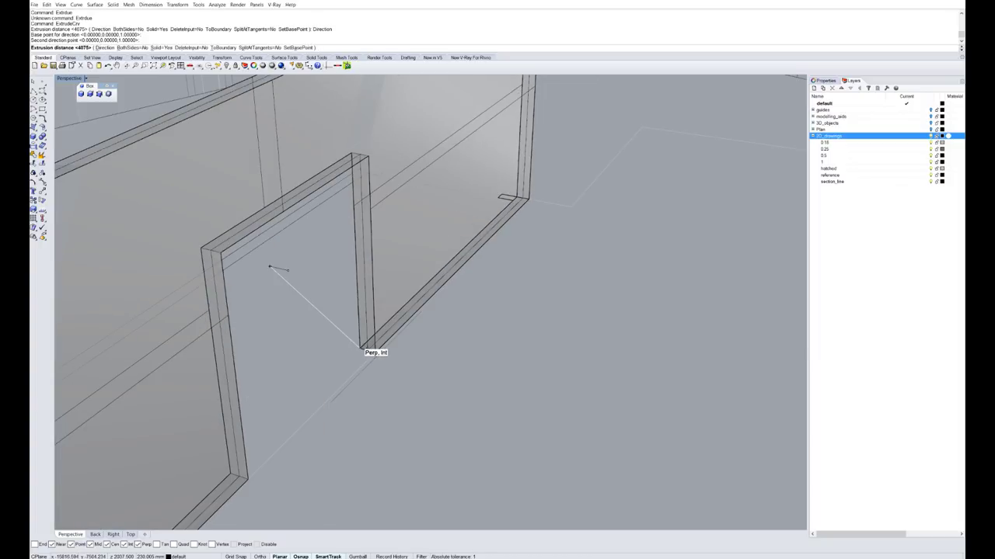
key(Delete)
- Examine the extruded wall with its openings from both sides, then the end elevation beyond it
scroll(401, 336, down, 8)
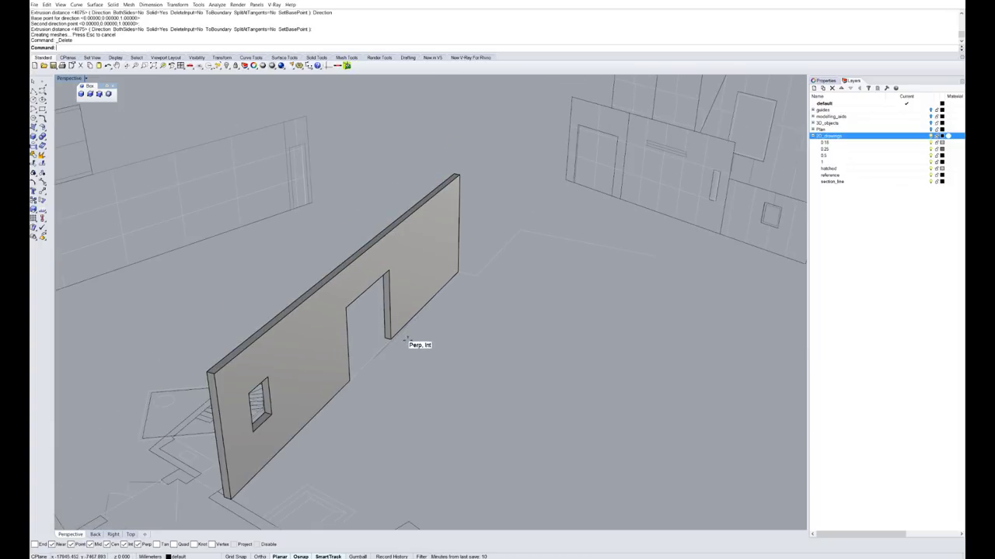
right_drag(381, 347, 466, 277)
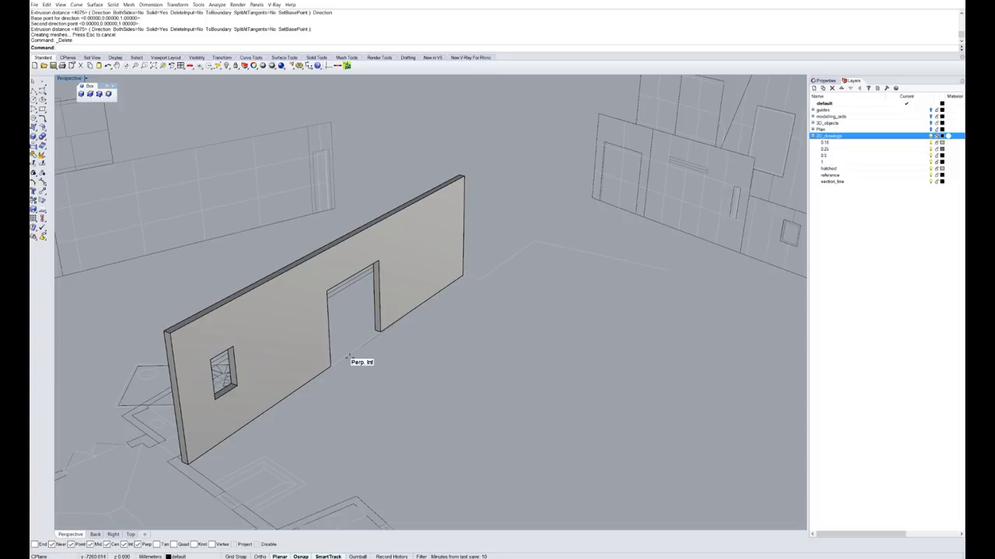
scroll(462, 328, down, 5)
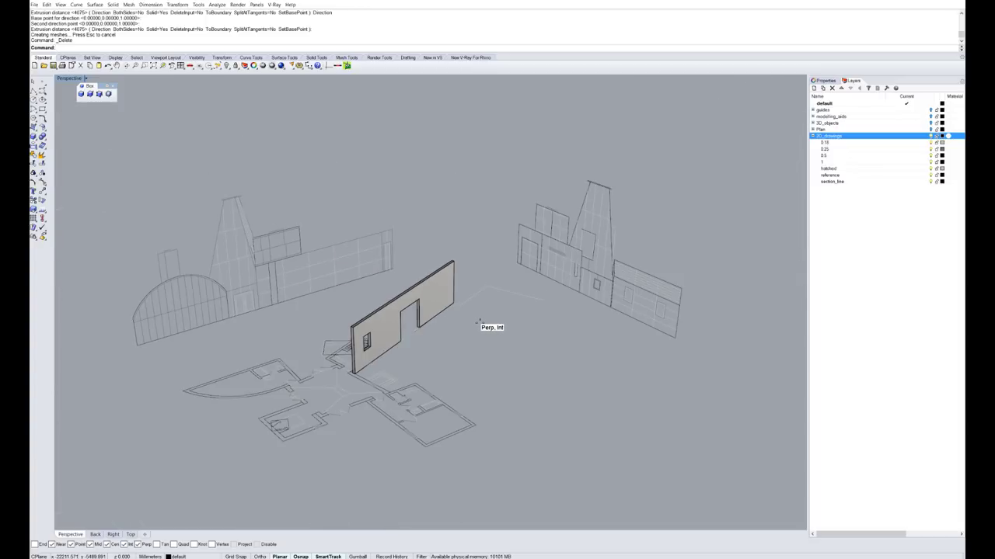
mouse_move(427, 345)
right_down()
mouse_move(538, 359)
mouse_move(495, 265)
mouse_move(464, 354)
mouse_move(398, 417)
mouse_move(506, 289)
mouse_move(329, 360)
mouse_move(284, 322)
right_up()
right_drag(339, 380, 442, 336)
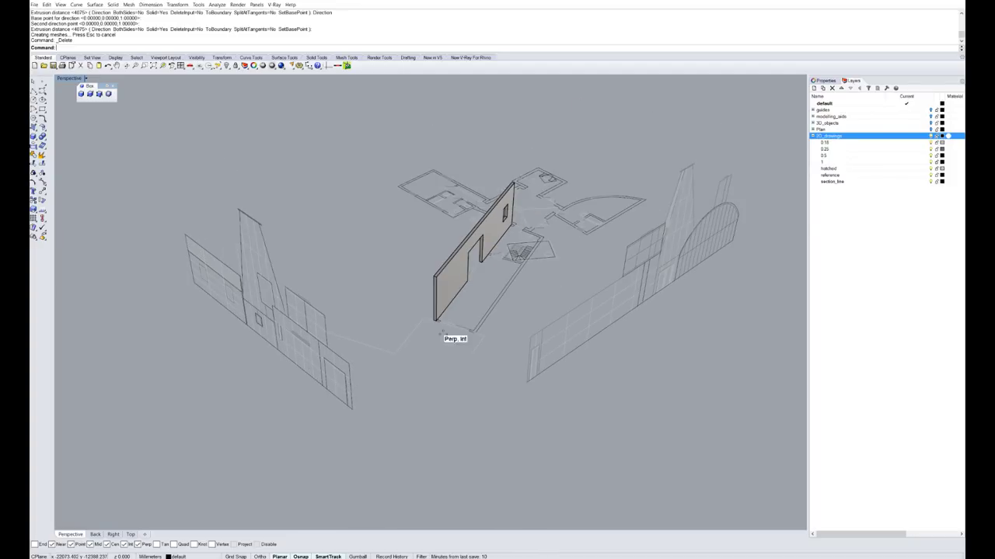
scroll(308, 402, up, 6)
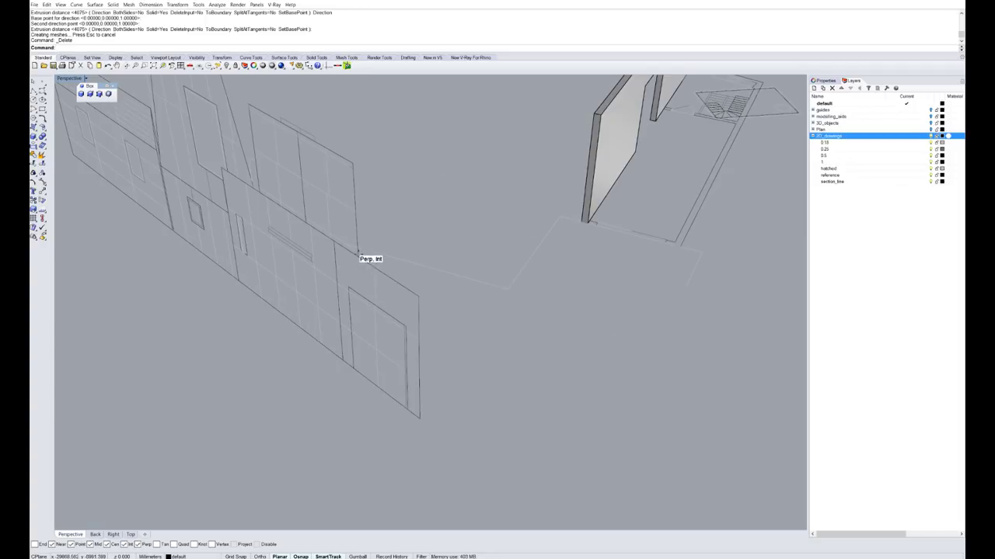
- Select the end wall's edge, top and door-opening lines on the elevation, excluding the stray line, and join them
click(389, 276)
right_drag(404, 339, 433, 329)
click(433, 331)
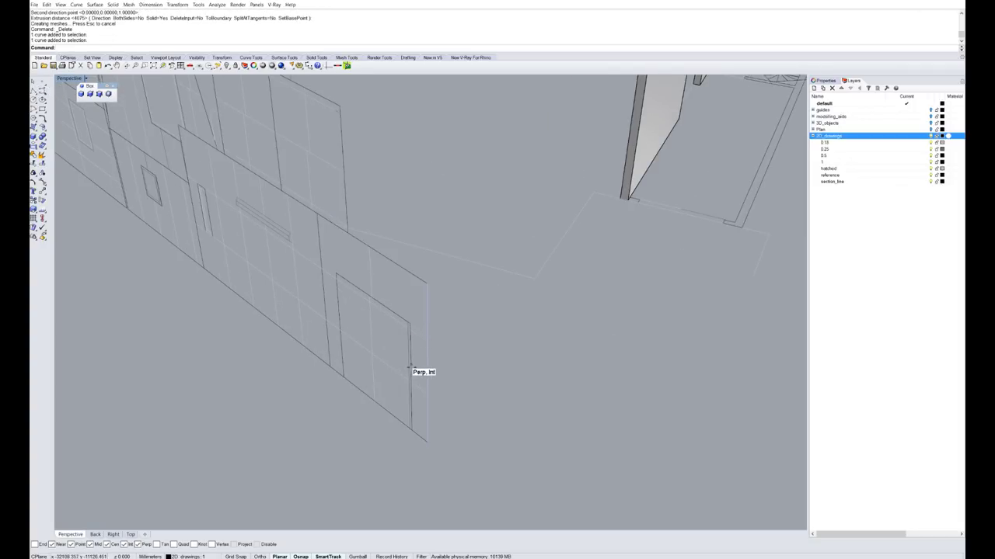
click(340, 313)
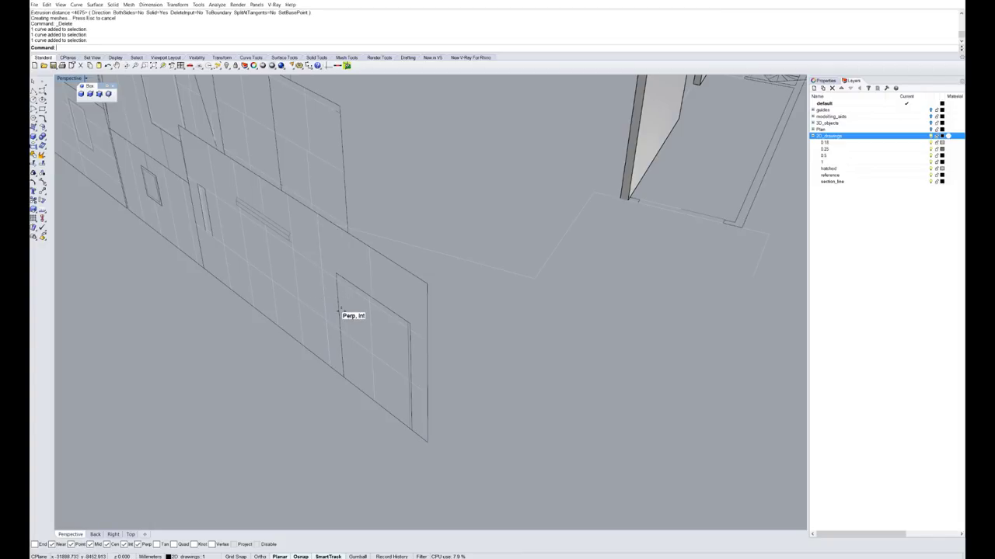
click(338, 313)
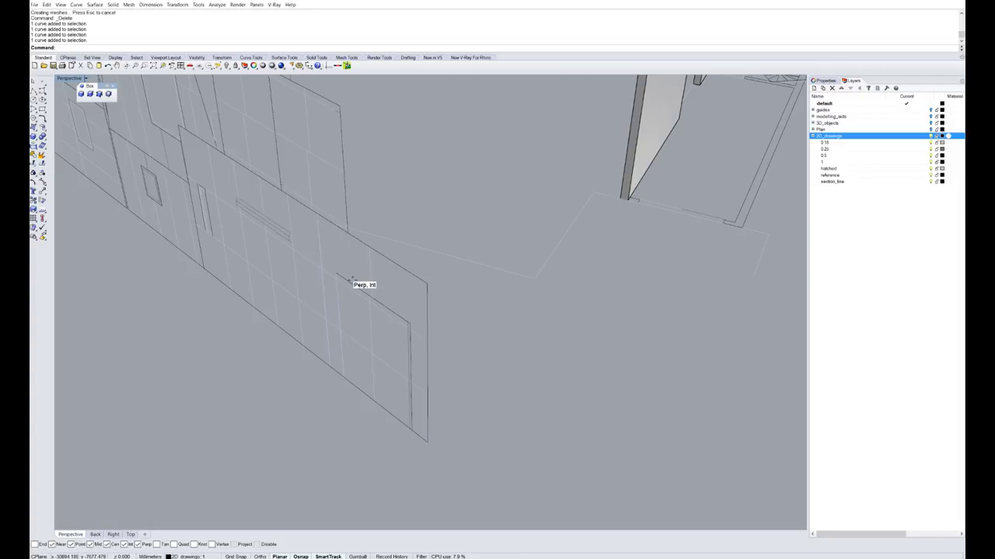
click(352, 281)
click(357, 235)
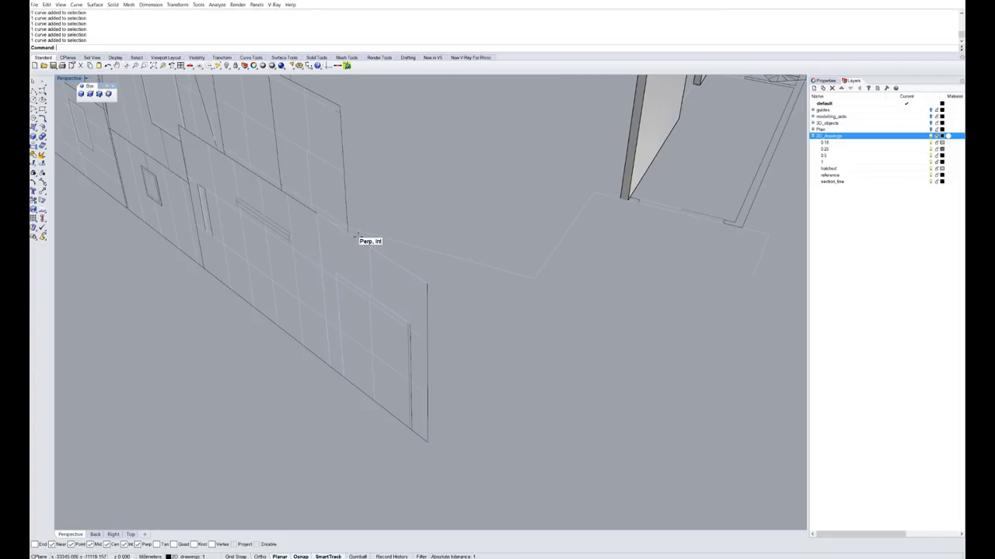
click(427, 304)
click(410, 346)
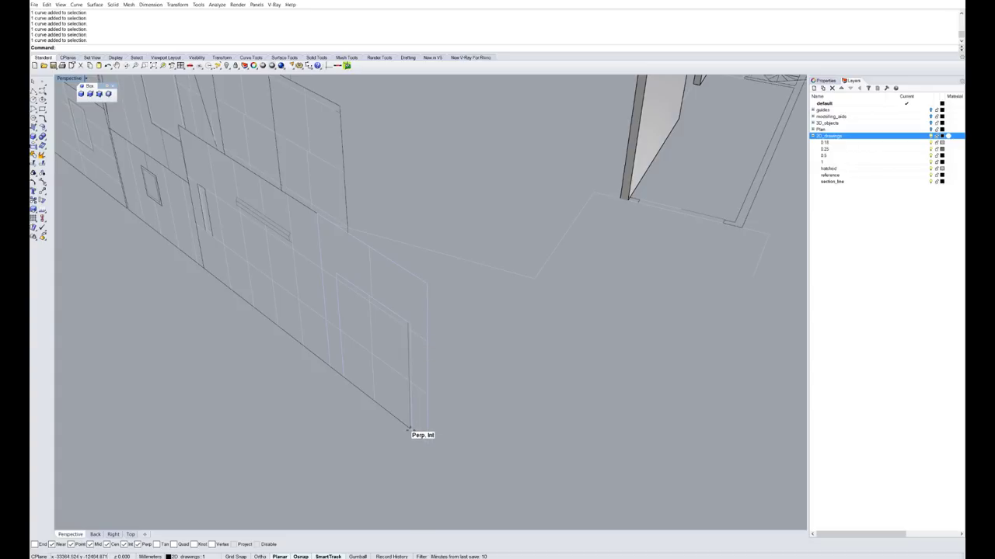
scroll(410, 429, up, 10)
ctrl+click(423, 398)
scroll(421, 437, down, 4)
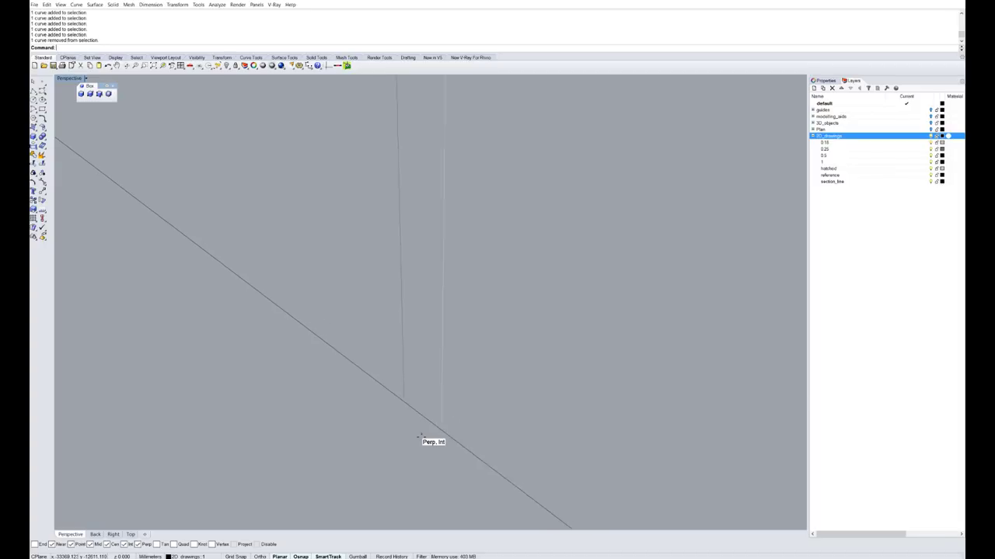
scroll(420, 437, down, 3)
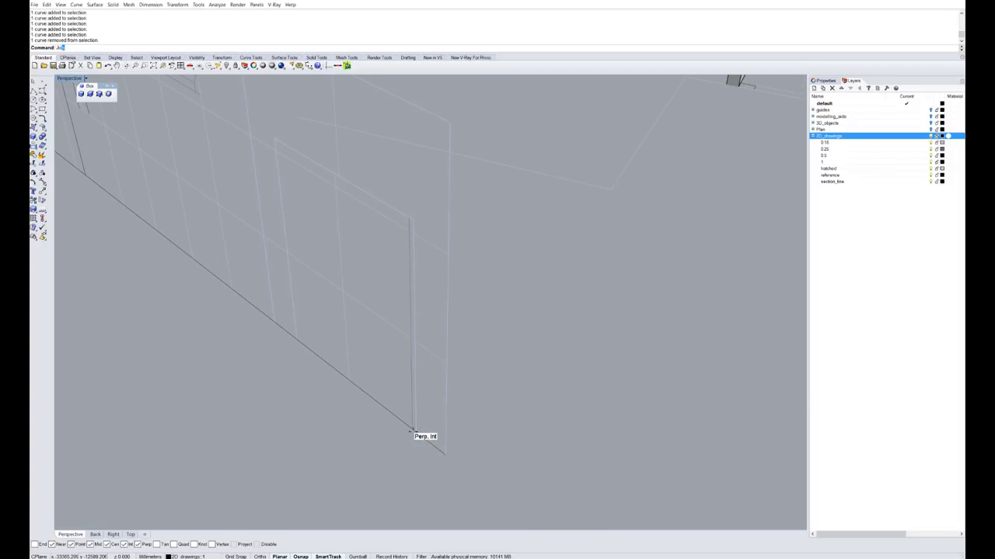
key(Return)
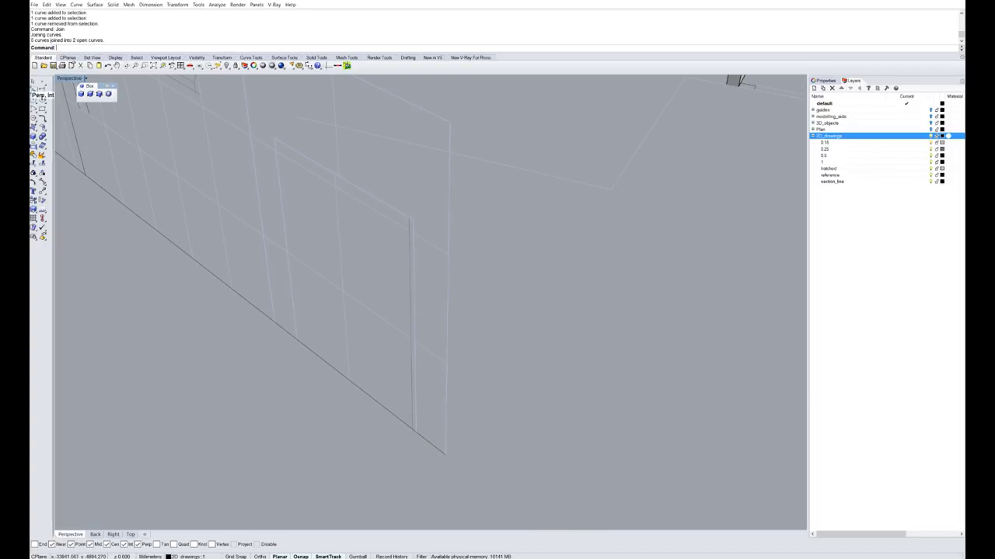
- Draw two short ground-level polylines joining the end wall's outer edges to the jambs on both sides of the door opening
click(33, 100)
click(273, 321)
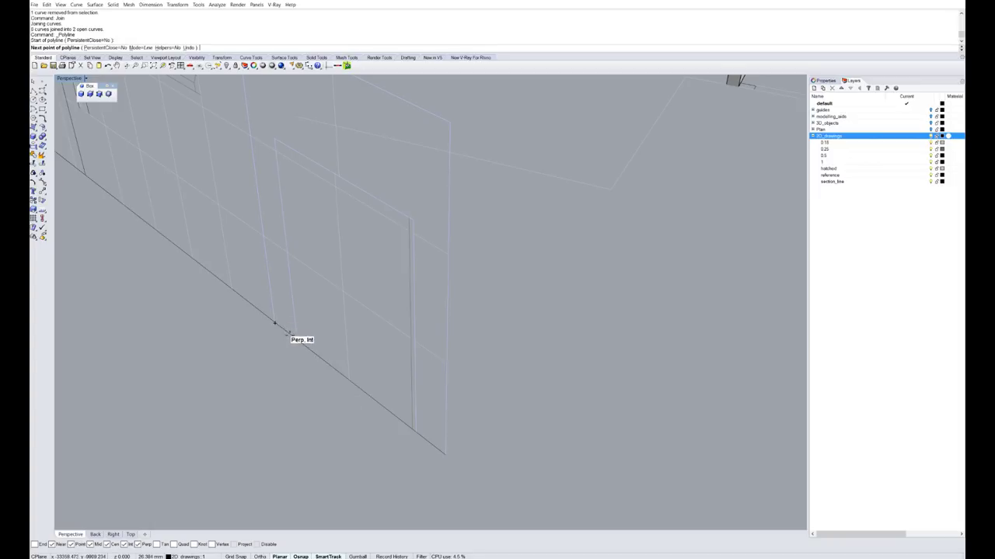
click(293, 337)
key(Return)
key(Return)
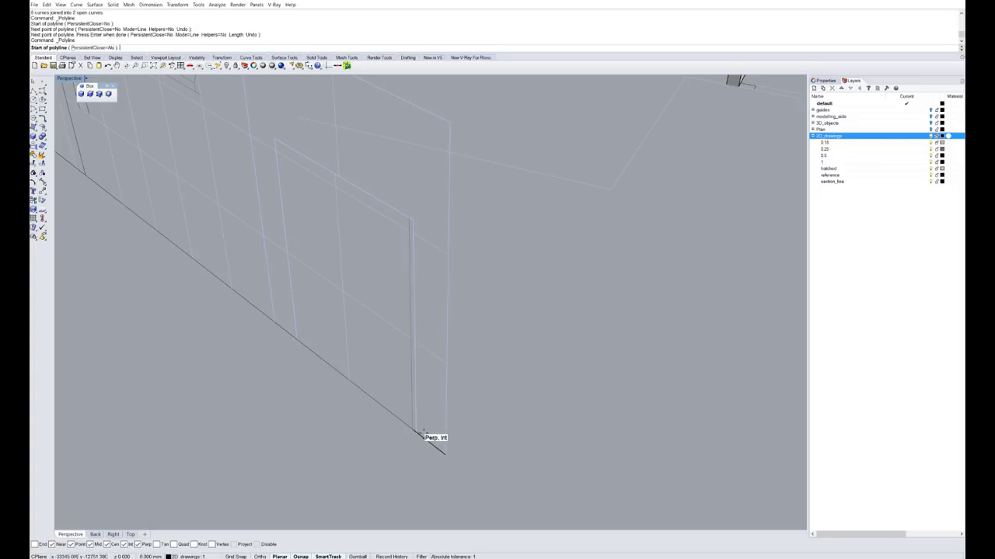
click(416, 432)
click(441, 459)
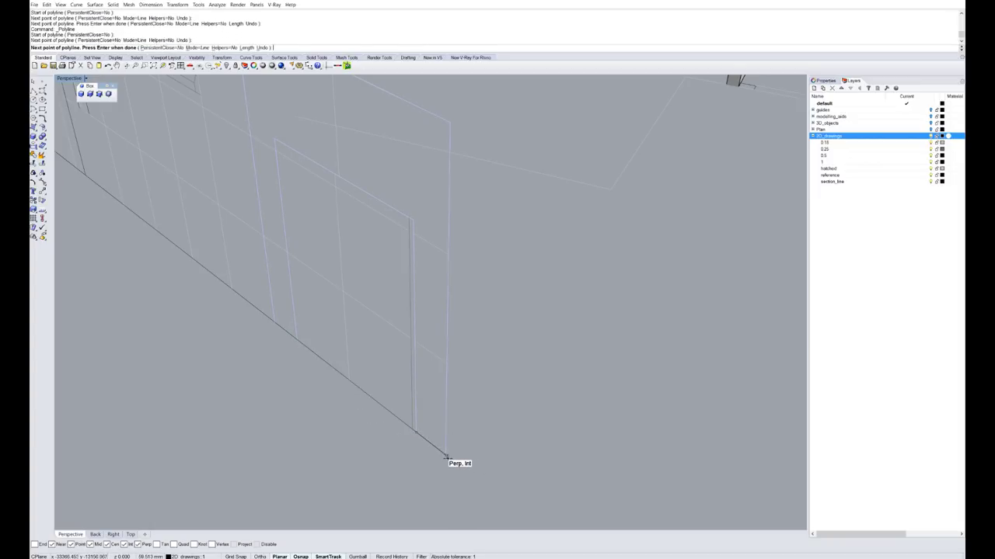
key(Return)
- Add the two ground segments to the selection, exclude the stray line, and join everything into one closed end-wall outline
shift+drag(404, 409, 479, 483)
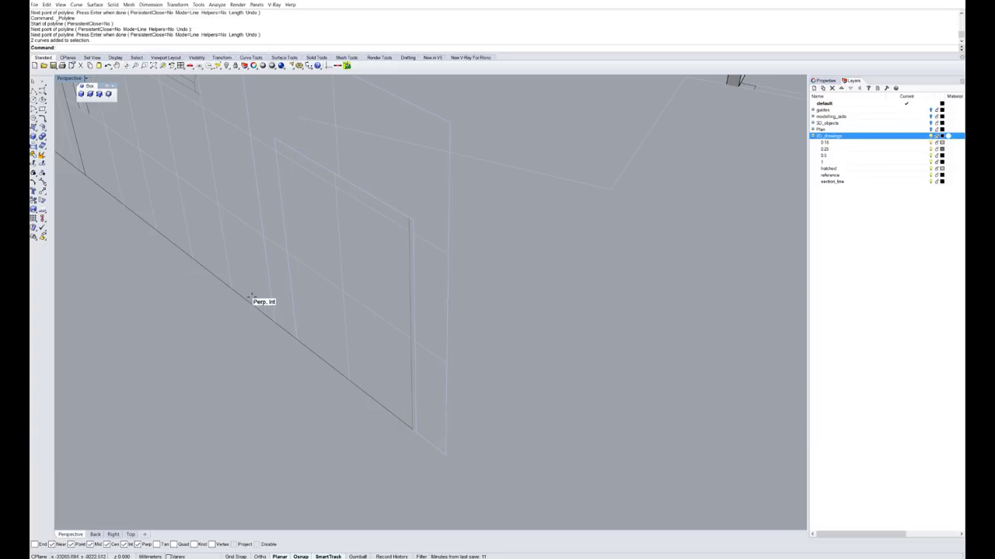
shift+drag(252, 297, 331, 378)
scroll(380, 417, up, 5)
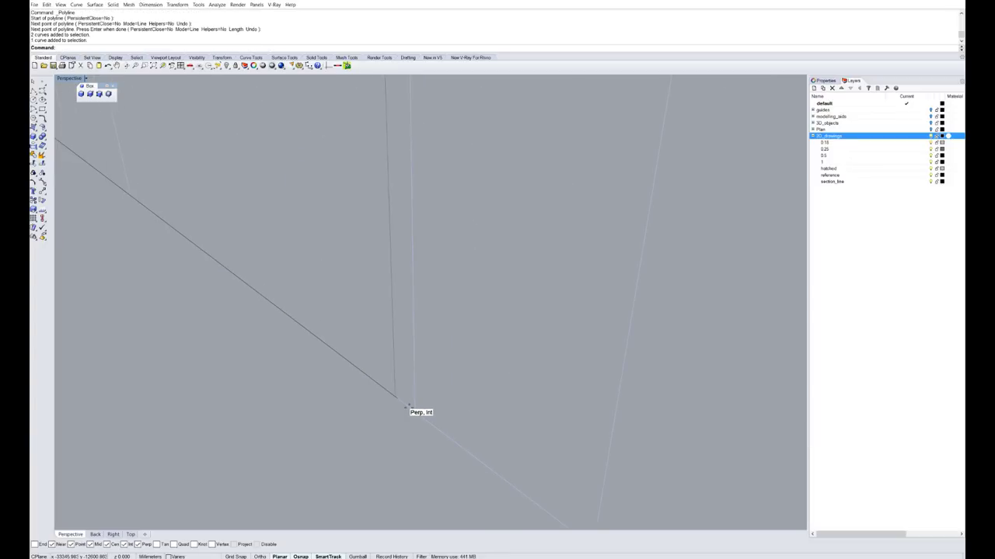
ctrl+click(427, 442)
scroll(426, 442, down, 2)
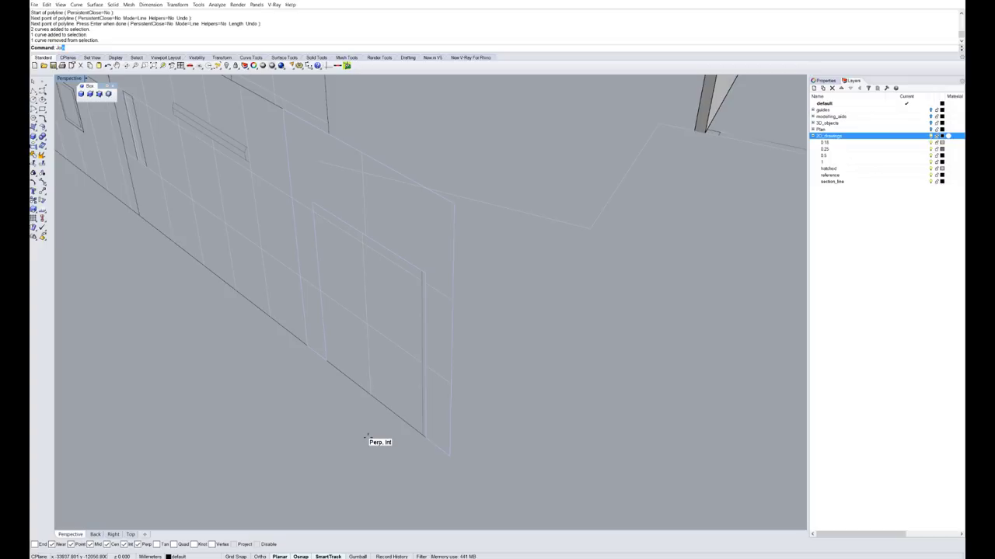
key(Return)
- Select the joined end-wall outline on the elevation to check it against the floor plan, and clear the selection
click(449, 233)
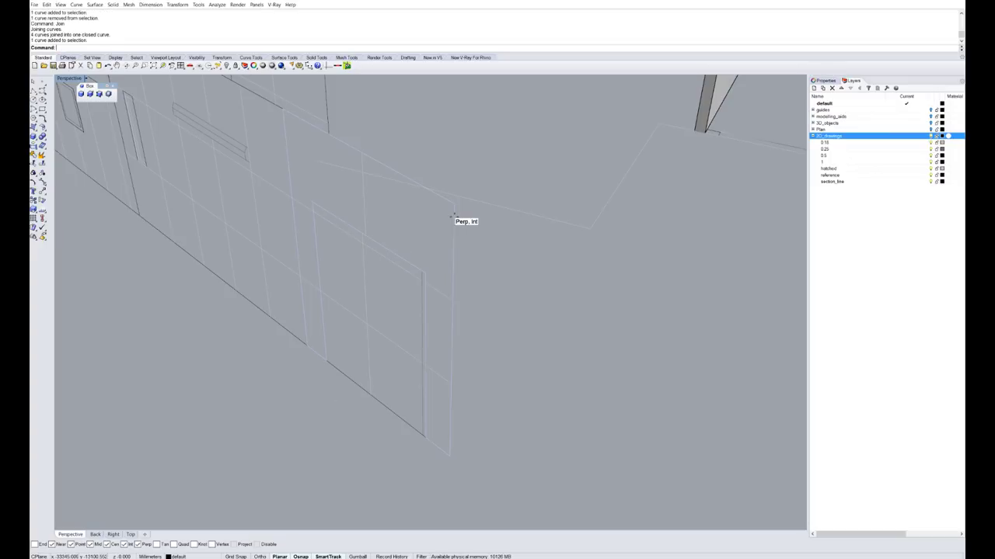
scroll(370, 351, down, 2)
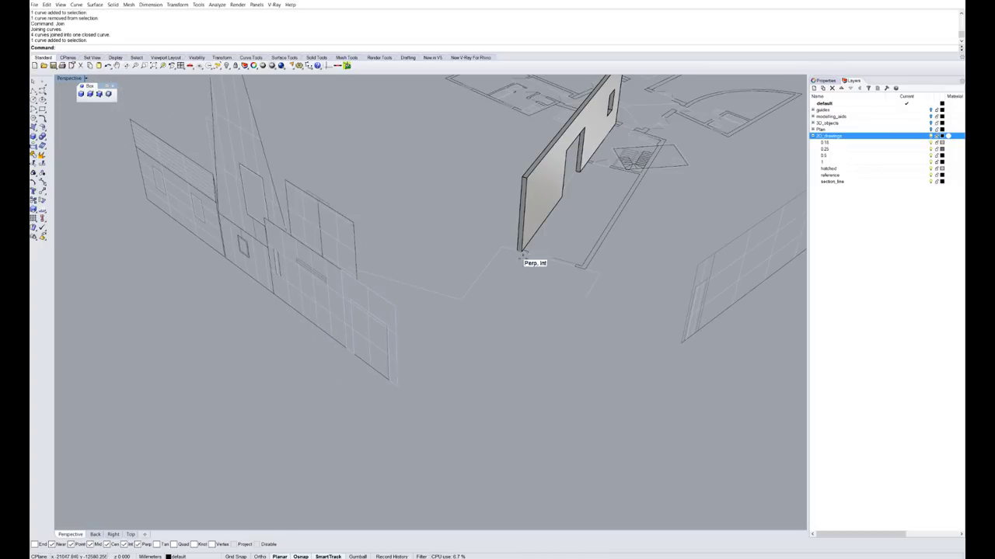
scroll(544, 222, down, 1)
scroll(519, 233, up, 3)
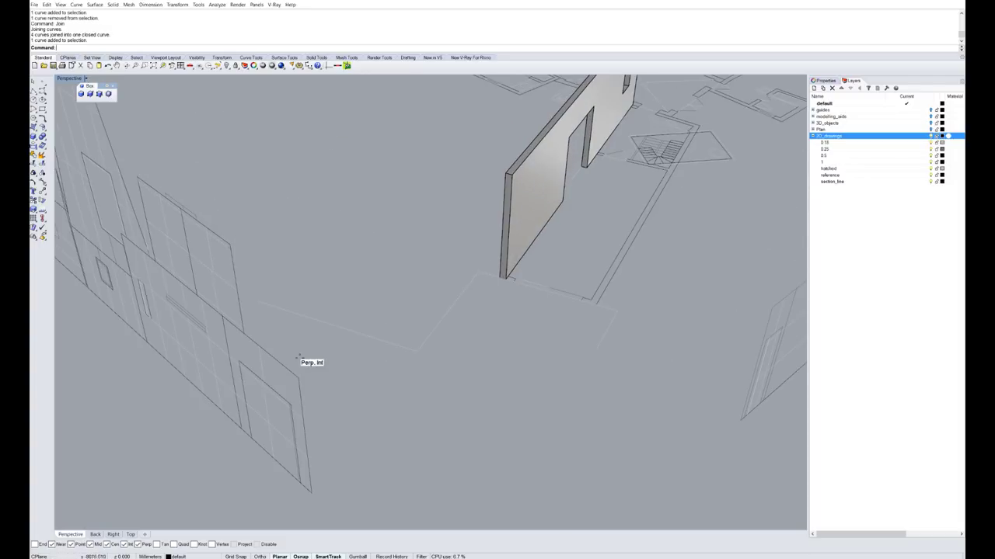
click(285, 365)
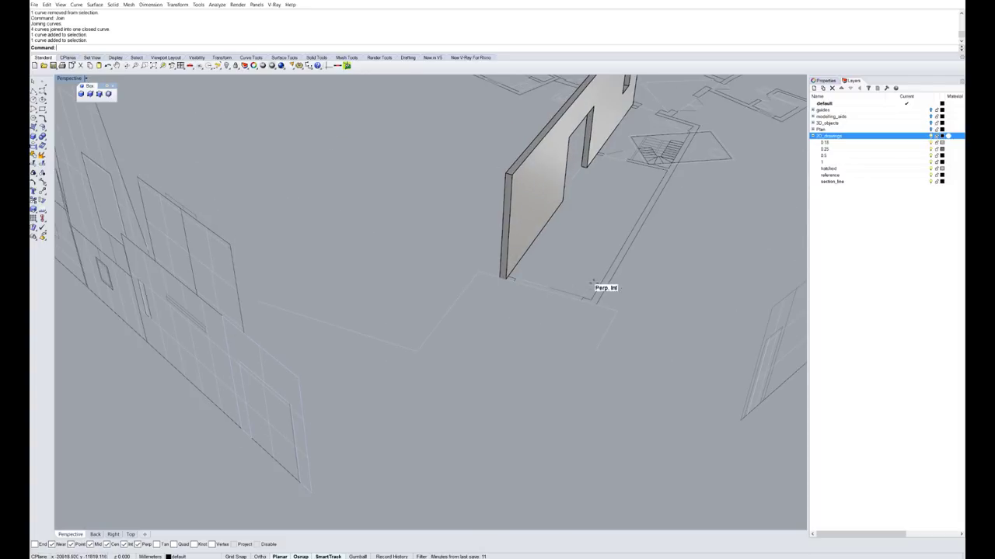
click(513, 364)
right_drag(501, 371, 536, 311)
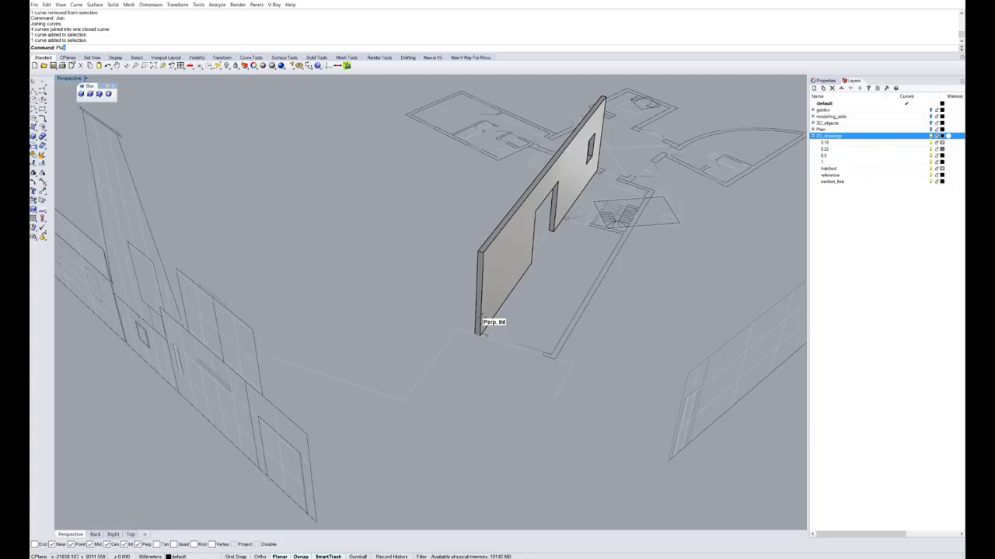
text(n)
key(Return)
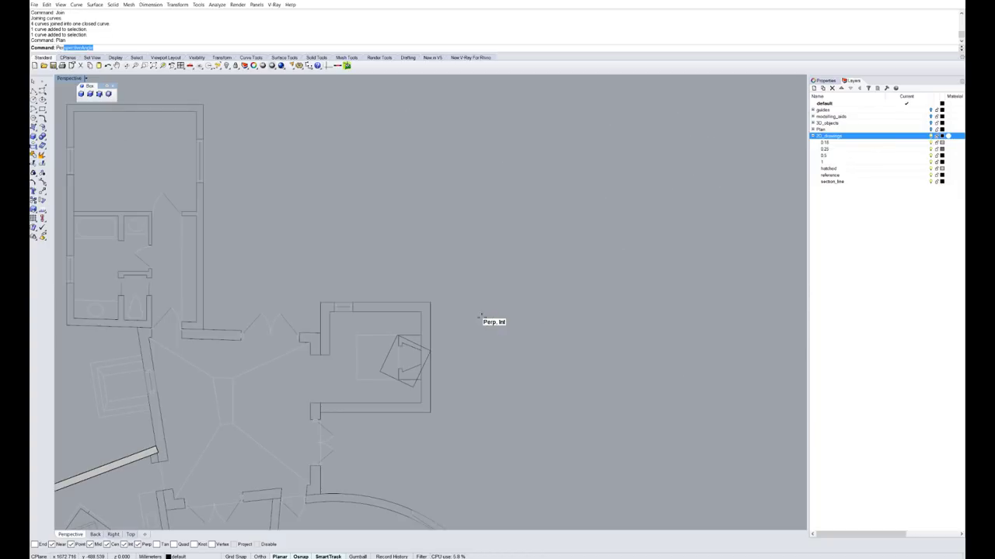
text(Pers)
key(Return)
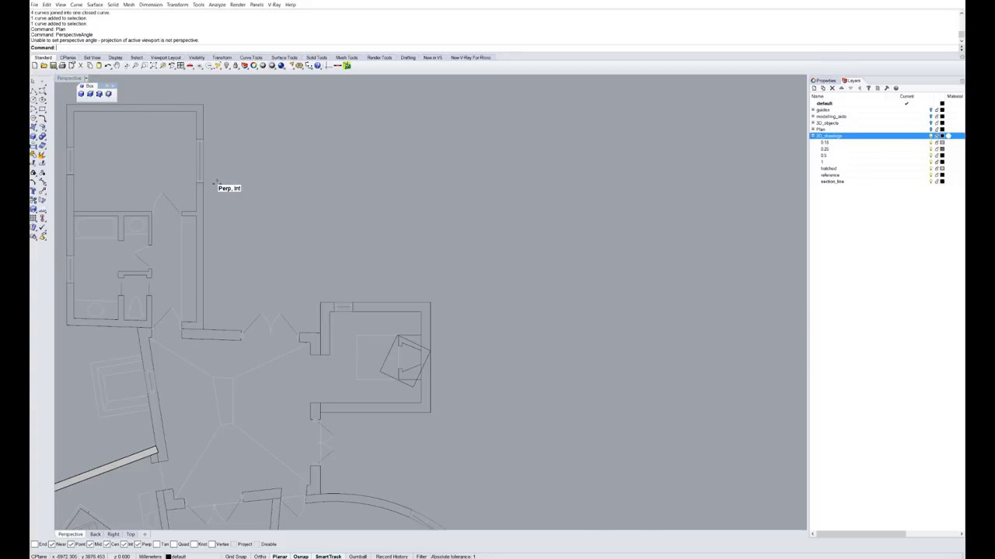
key(ctrl+Tab)
key(ctrl+Tab)
key(ctrl+Tab)
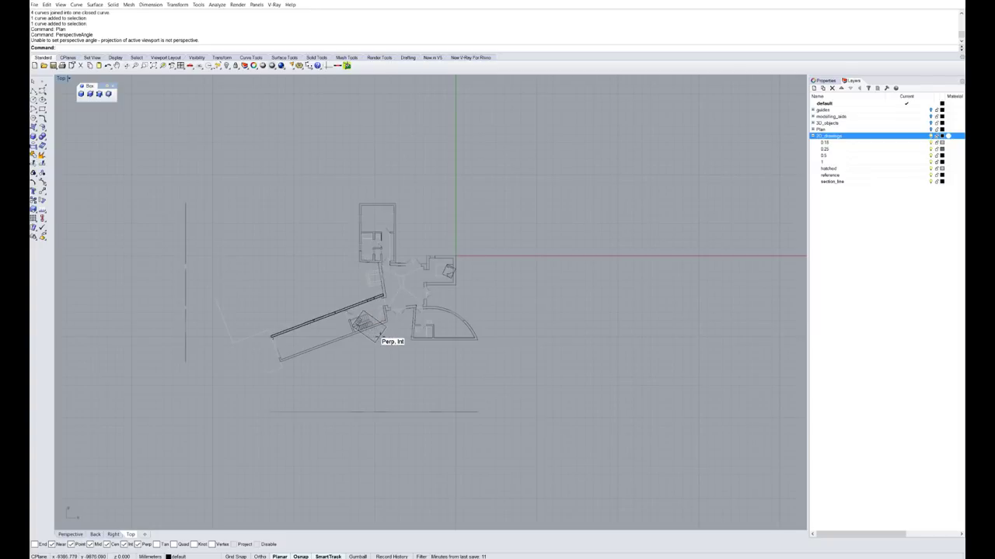
key(ctrl+Tab)
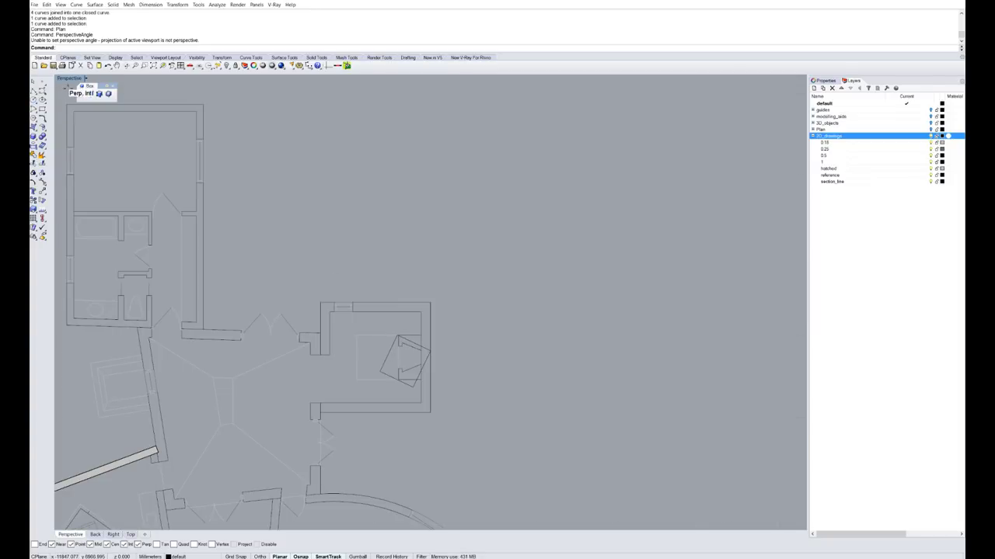
- Set the active viewport back to the Perspective view
click(70, 79)
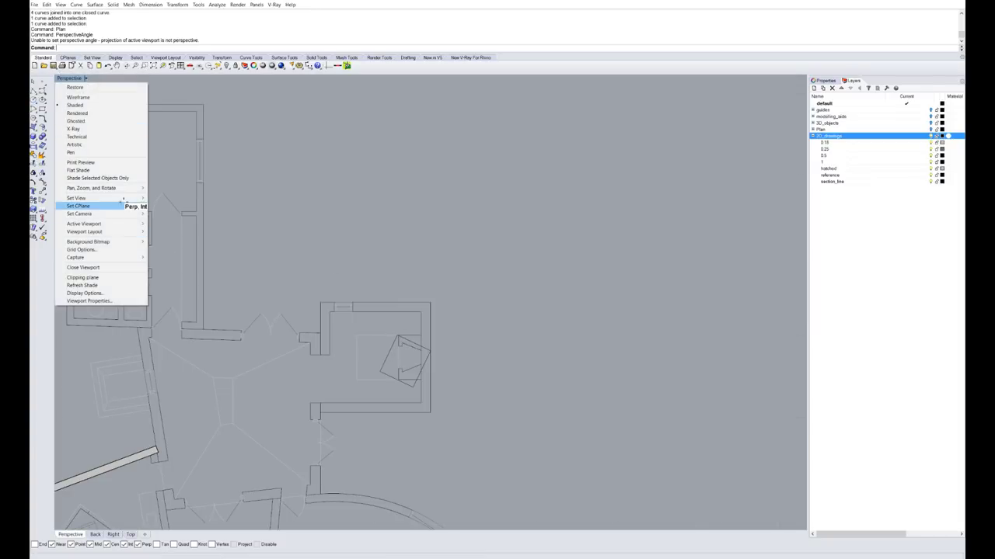
mouse_move(124, 199)
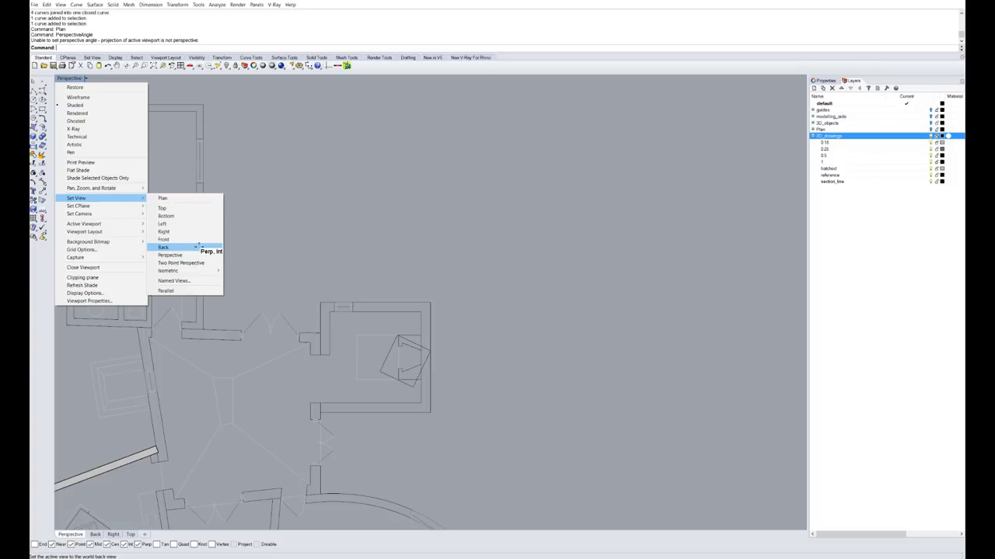
click(172, 255)
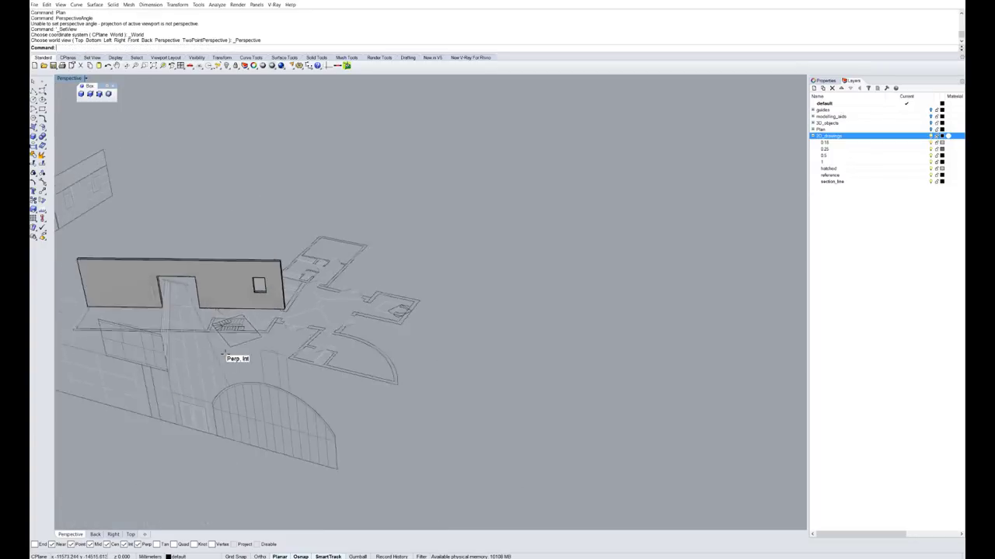
- Create a vertical plane across the wing's open end, from the extruded wall's base corner to the opposite wall's plan corner, matching the wall's height
right_drag(226, 356, 264, 301)
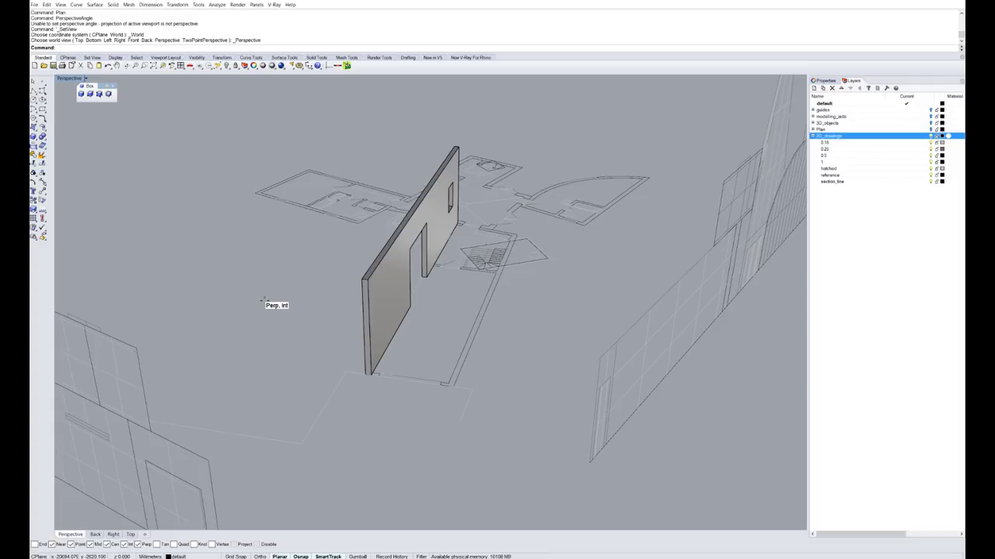
text(e)
key(Return)
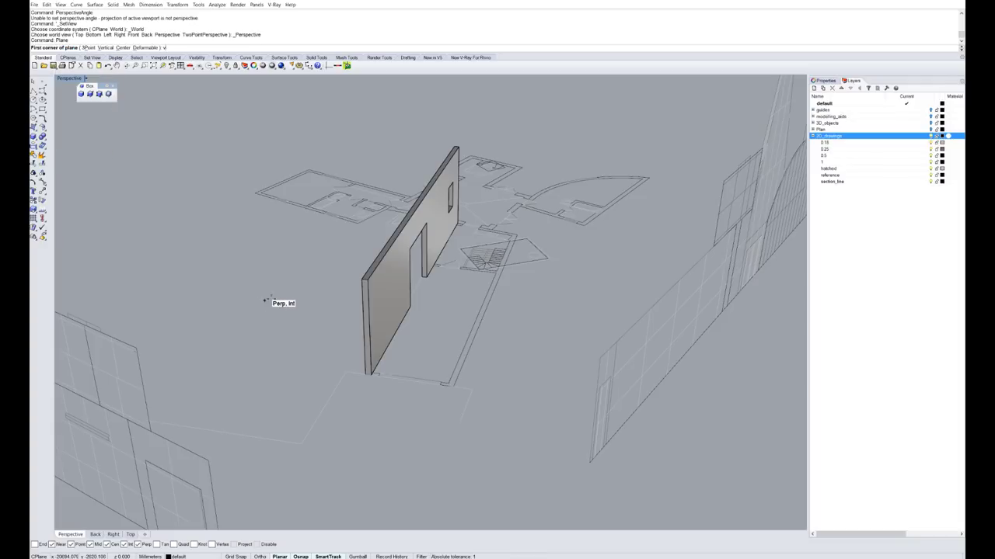
text(v)
key(Return)
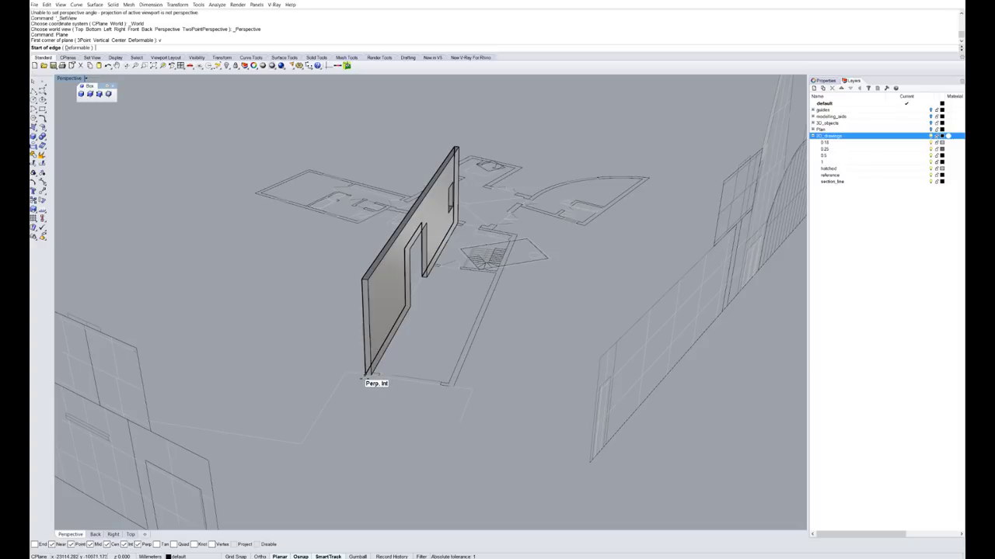
click(370, 376)
click(453, 384)
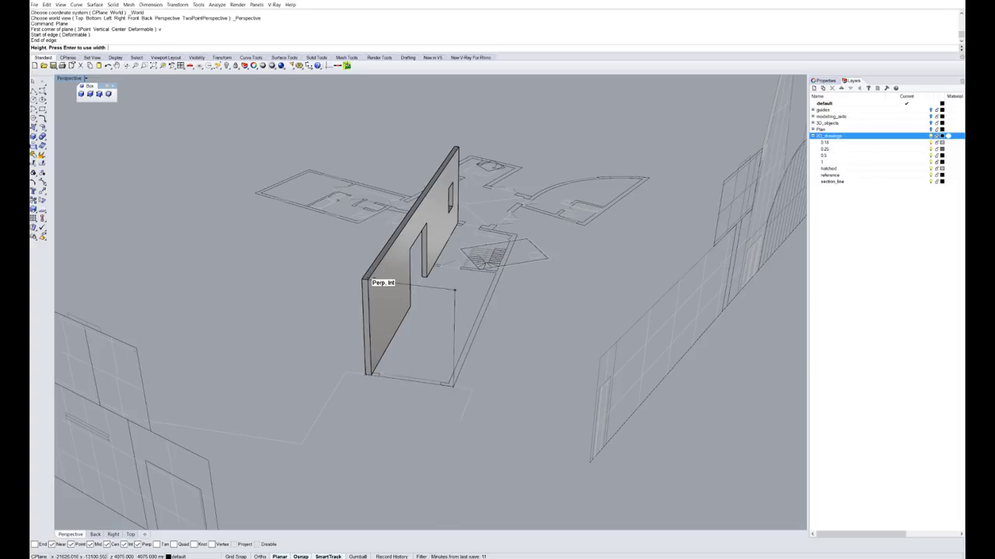
click(367, 279)
right_drag(502, 279, 463, 298)
scroll(458, 303, down, 8)
scroll(462, 298, up, 4)
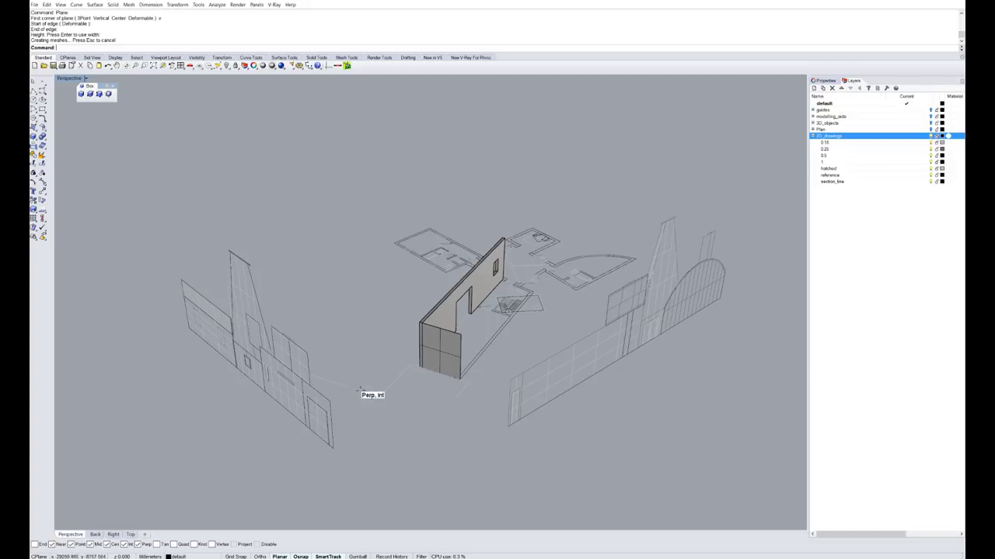
- Show grid lines, grid axes and the world axes icon in all viewports, with minor grid lines every 100 millimeters
scroll(424, 397, down, 1)
scroll(426, 396, down, 1)
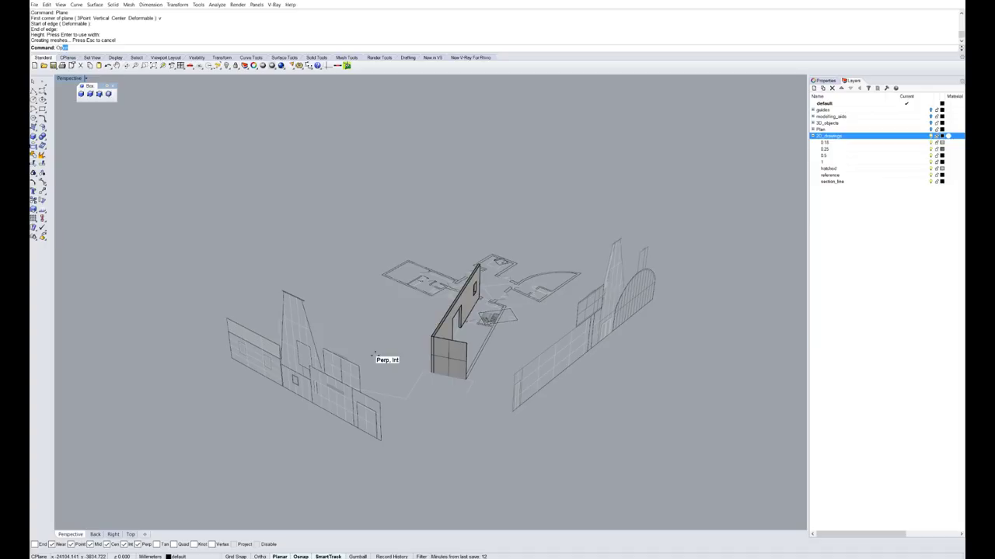
text(s)
key(Return)
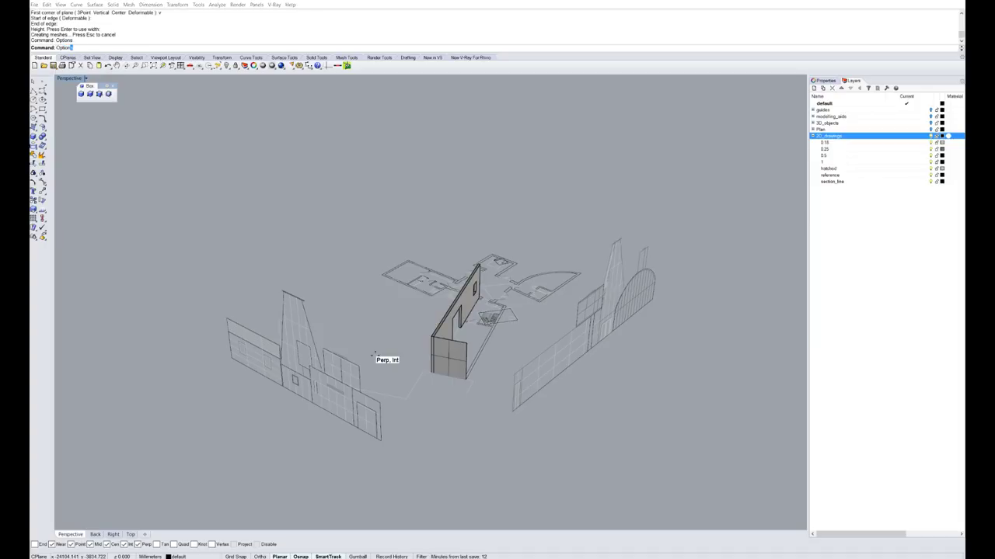
click(639, 248)
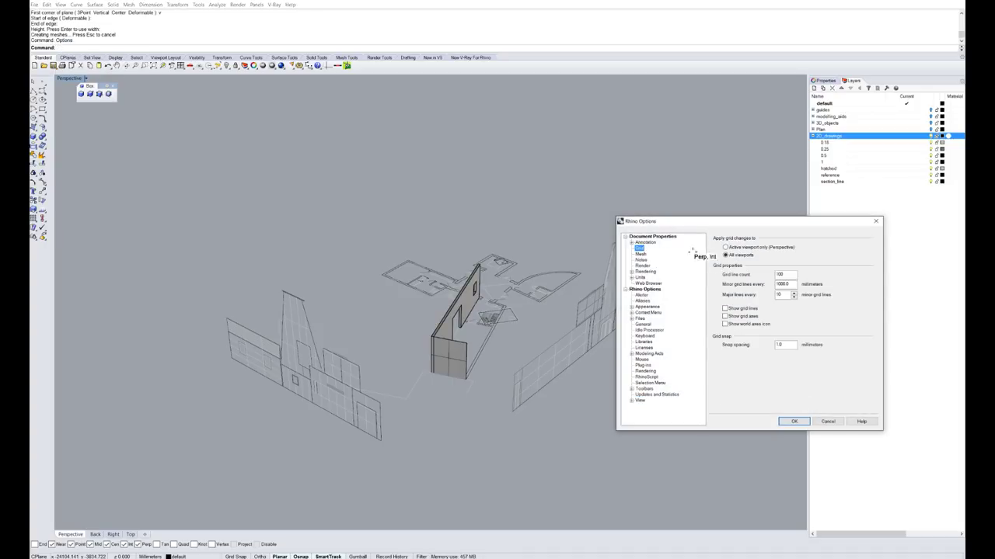
click(724, 317)
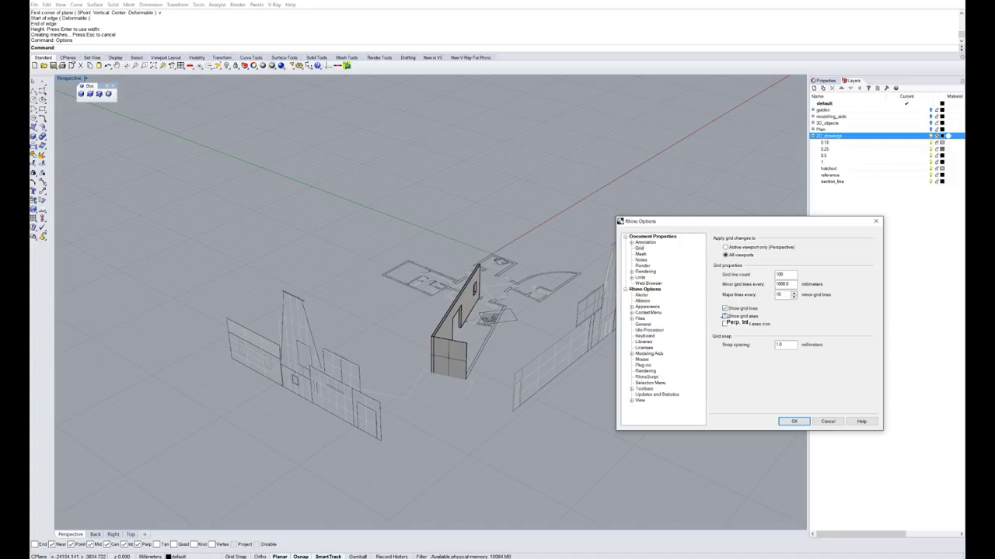
drag(790, 284, 706, 285)
text(100)
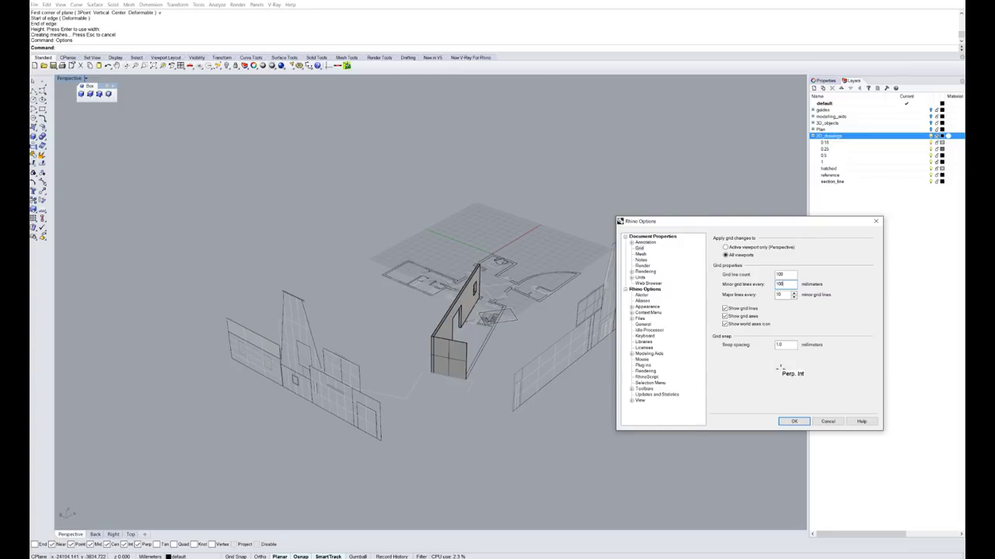
click(801, 422)
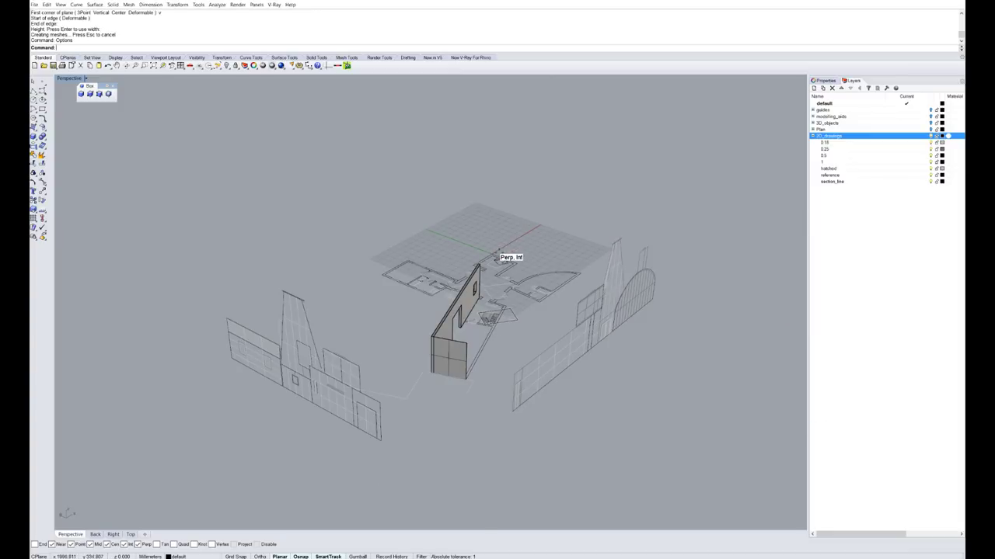
- Examine the grid, end plane and elevations in the four-viewport layout, including the Right view, and return to the maximized Perspective view
right_drag(496, 255, 520, 245)
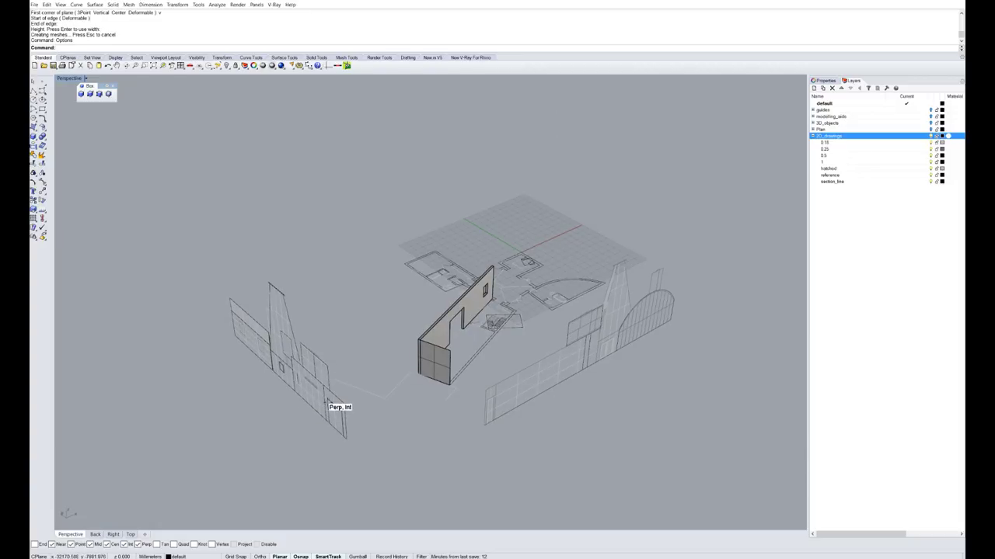
right_drag(327, 402, 343, 401)
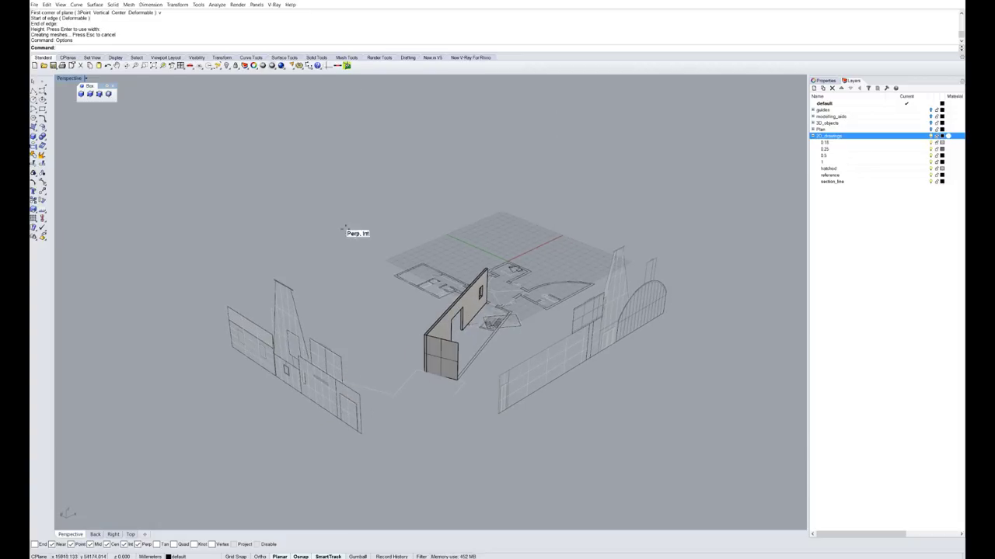
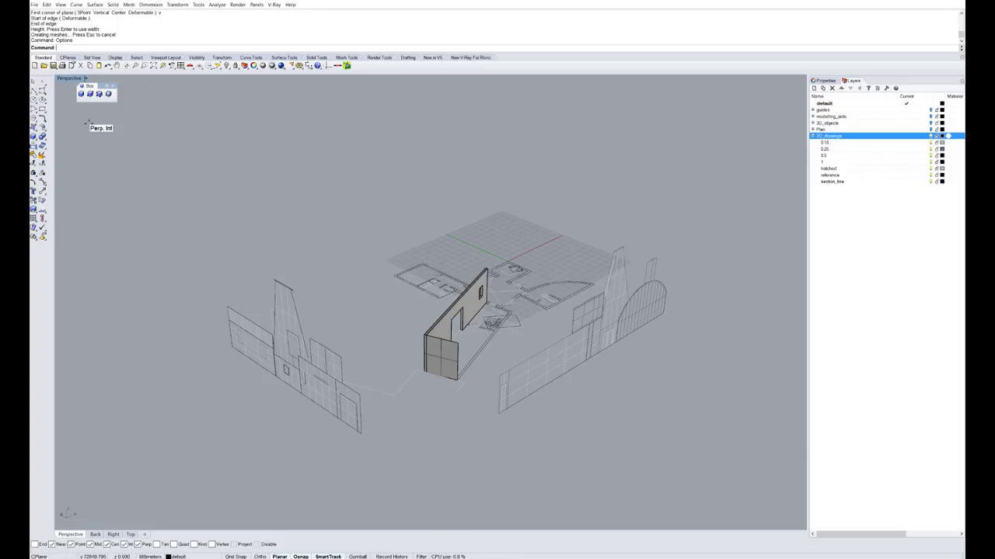
double_click(65, 78)
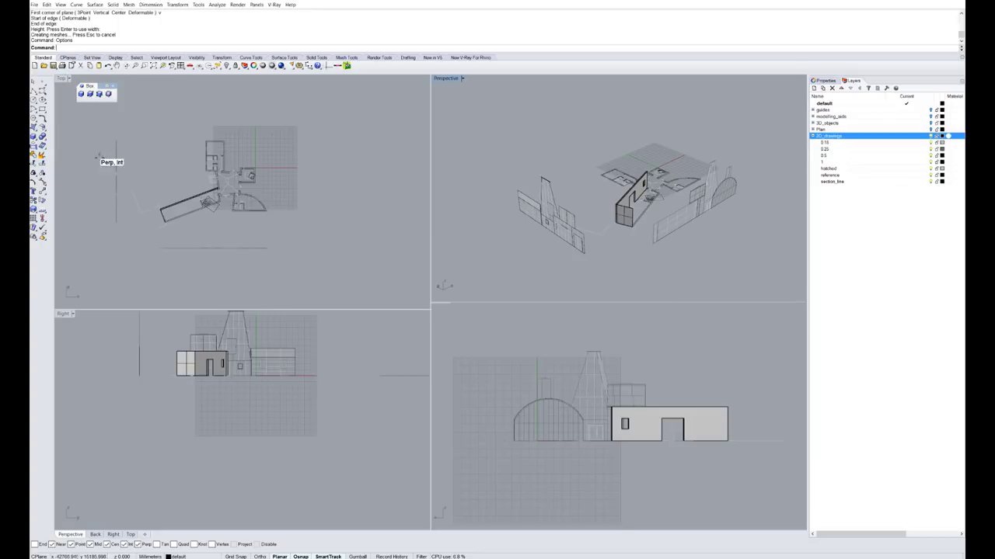
click(229, 398)
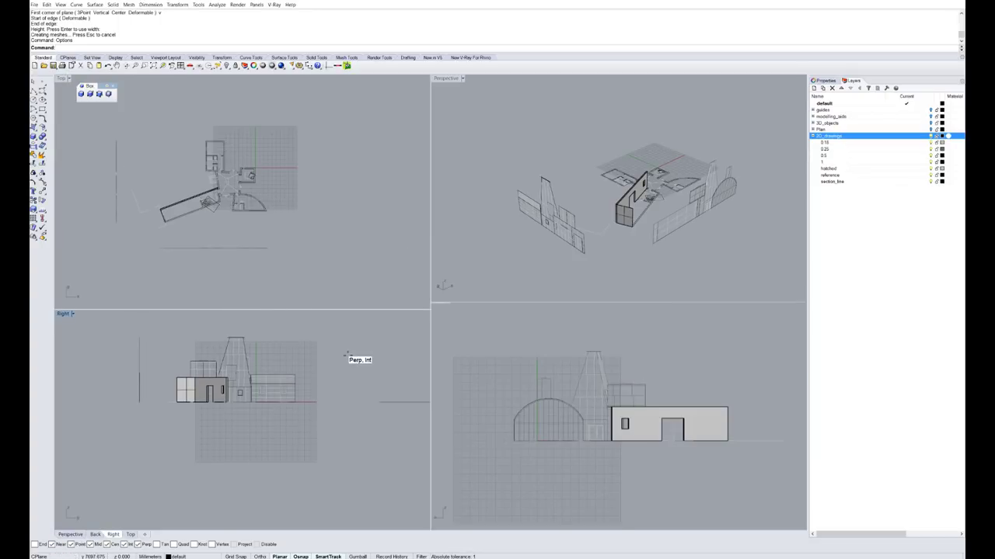
scroll(326, 353, up, 3)
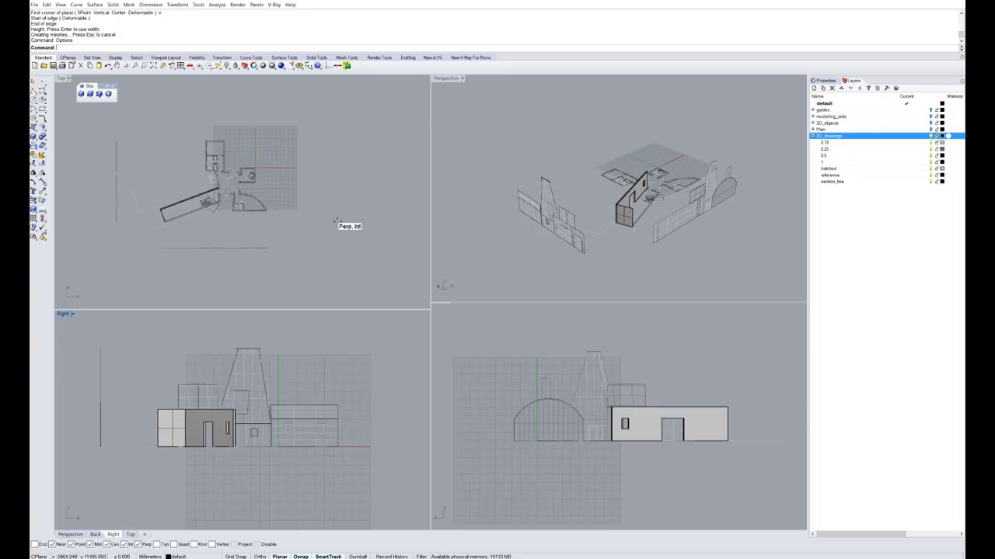
double_click(447, 78)
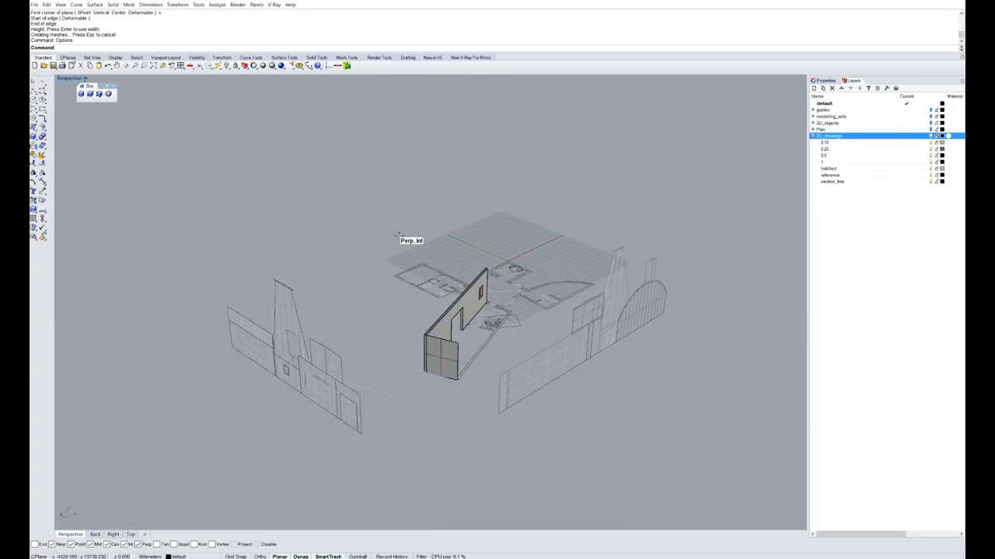
- Start the CPlane command with its World option to set the construction plane to a world plane
text(CP)
key(Return)
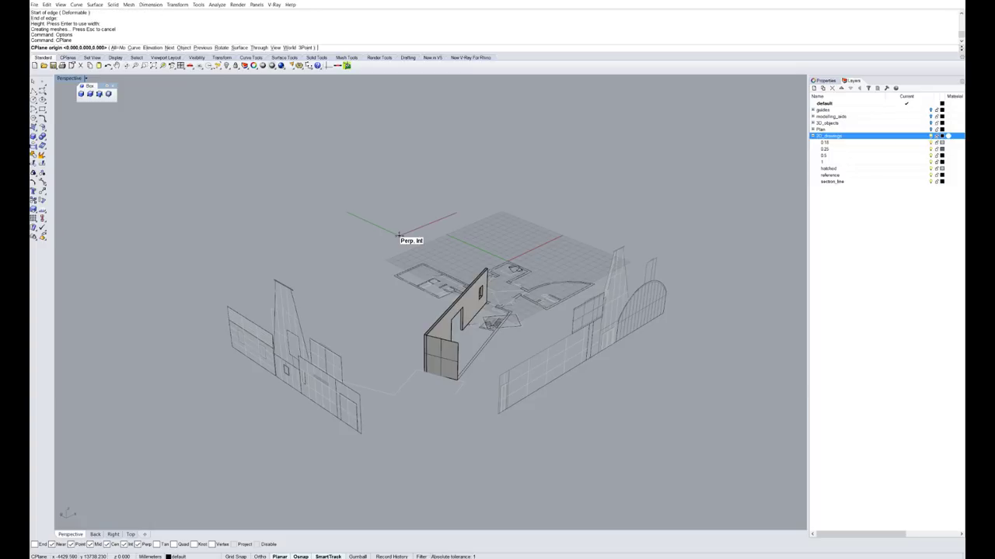
text(w)
key(Return)
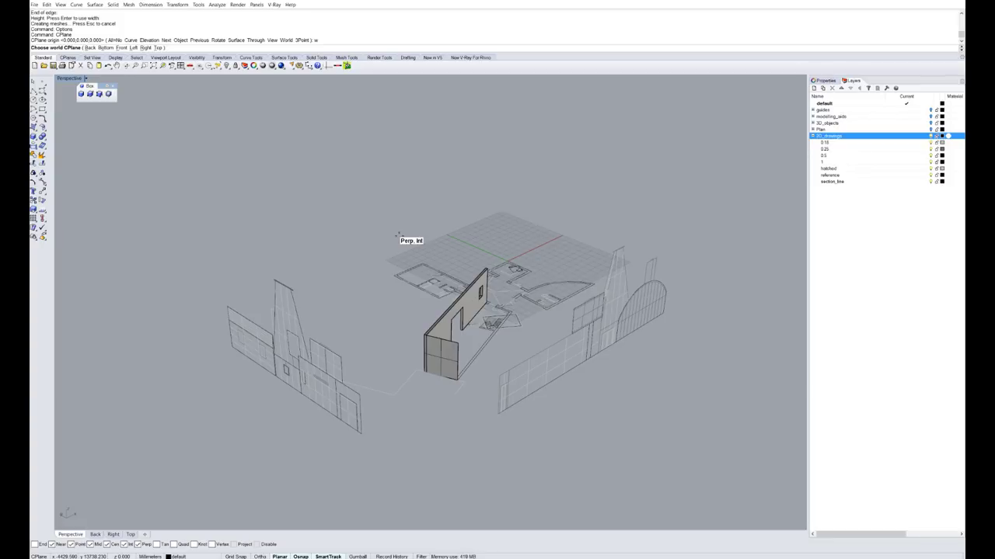
- Set the construction plane to the world Right plane
text(r)
key(Return)
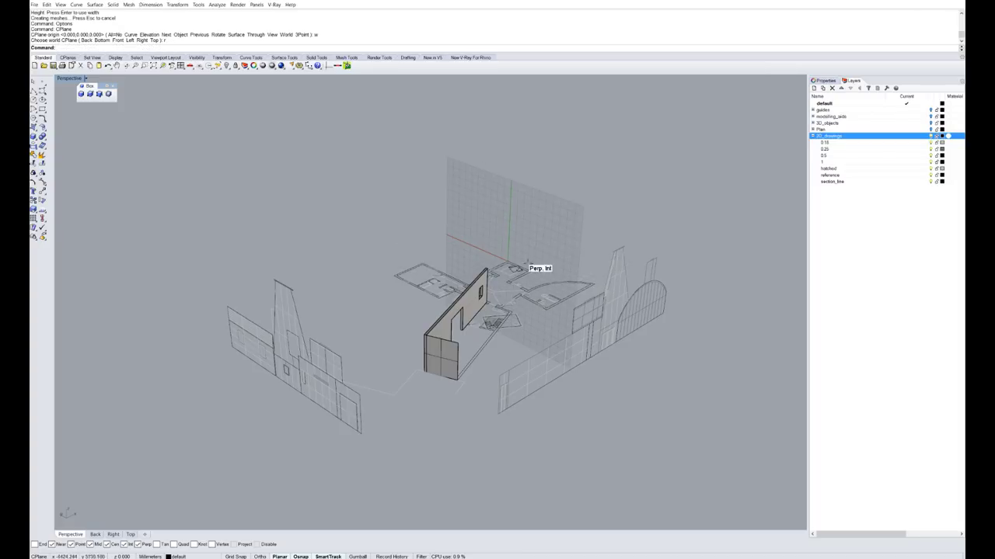
scroll(342, 433, up, 3)
scroll(342, 433, down, 3)
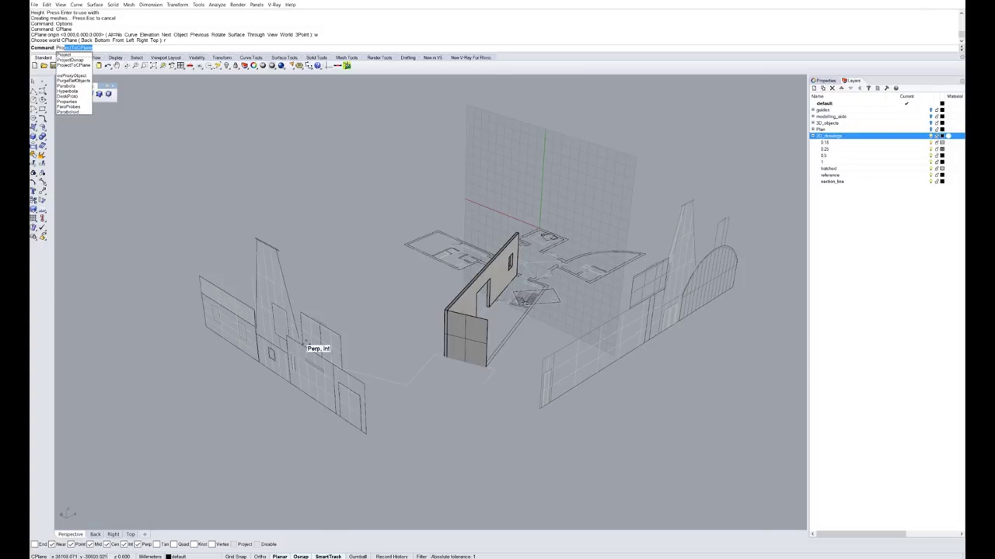
- Try to project the elevation's end-wall outline onto the flat surface at the end of the long wall
text(ject)
key(Return)
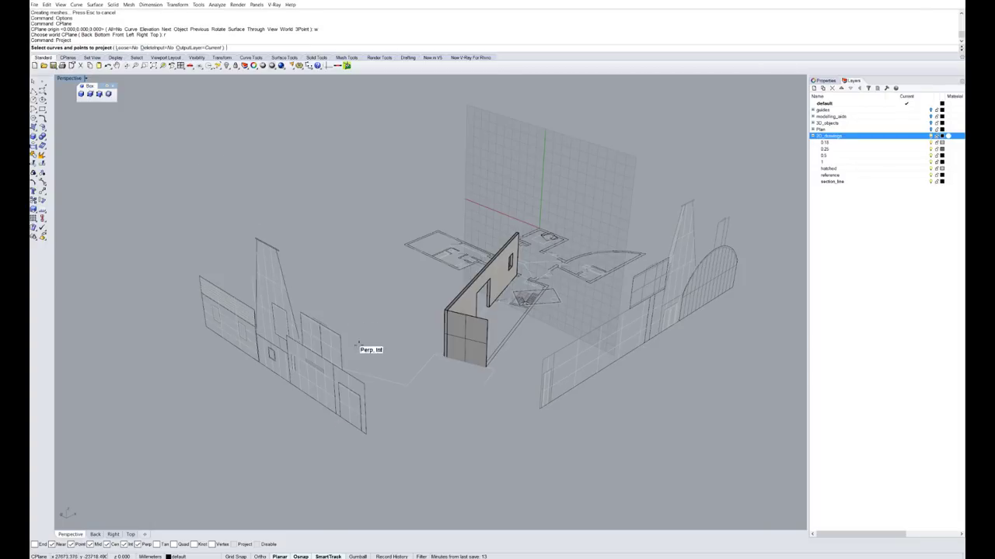
click(364, 386)
key(Return)
click(469, 341)
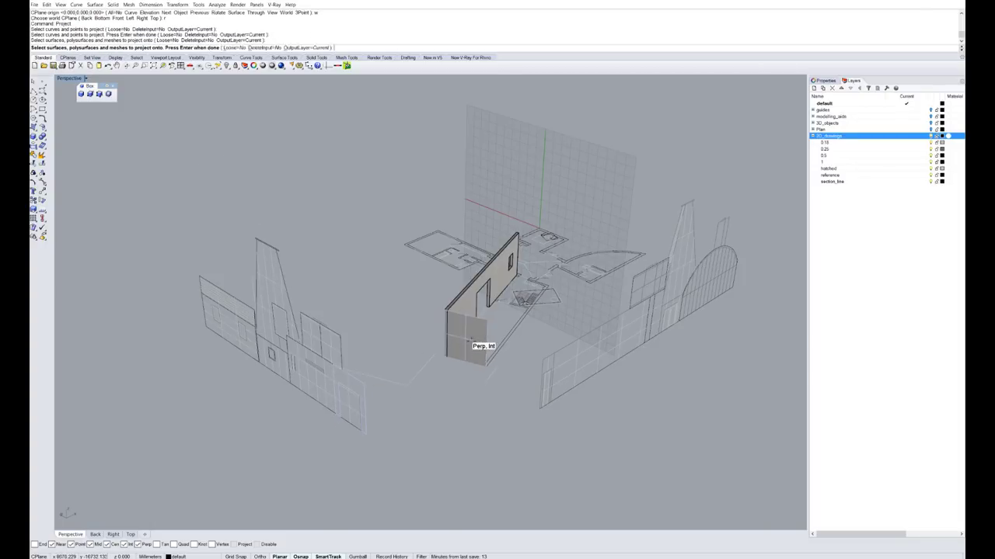
scroll(435, 315, up, 2)
click(461, 343)
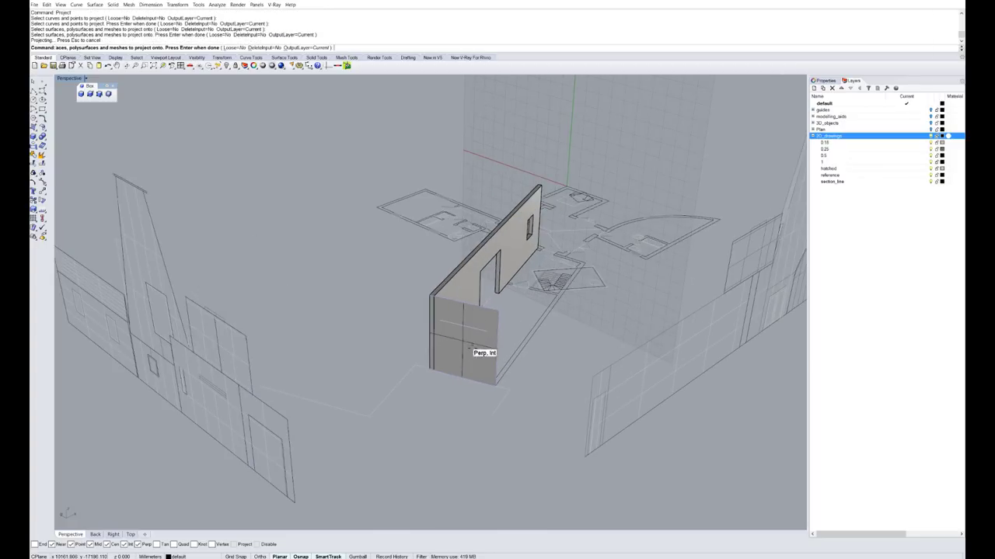
key(Return)
right_drag(400, 368, 381, 371)
scroll(440, 343, up, 5)
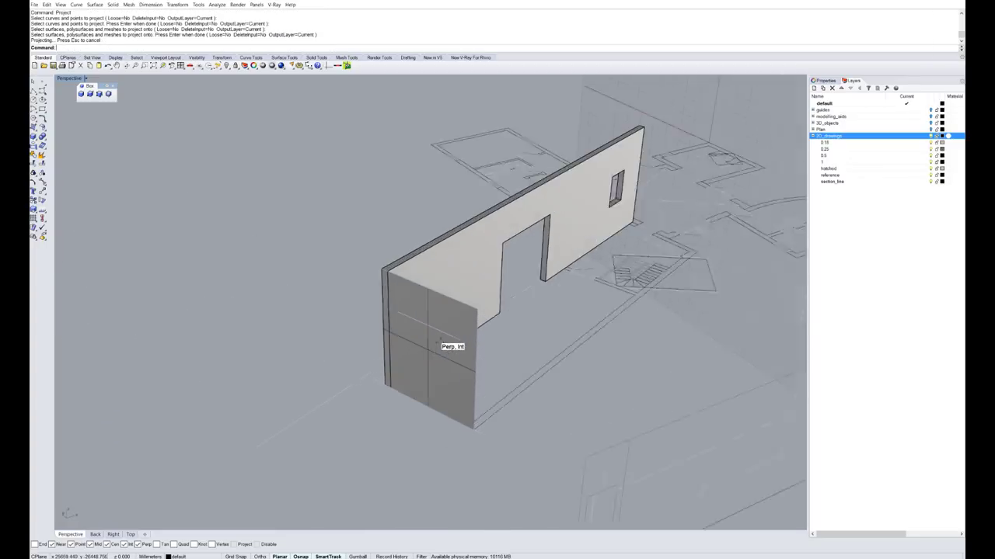
- Check the projected curve against the elevation outline and undo the projection
right_drag(469, 345, 554, 237)
scroll(379, 351, down, 3)
scroll(554, 237, down, 3)
right_drag(406, 333, 422, 335)
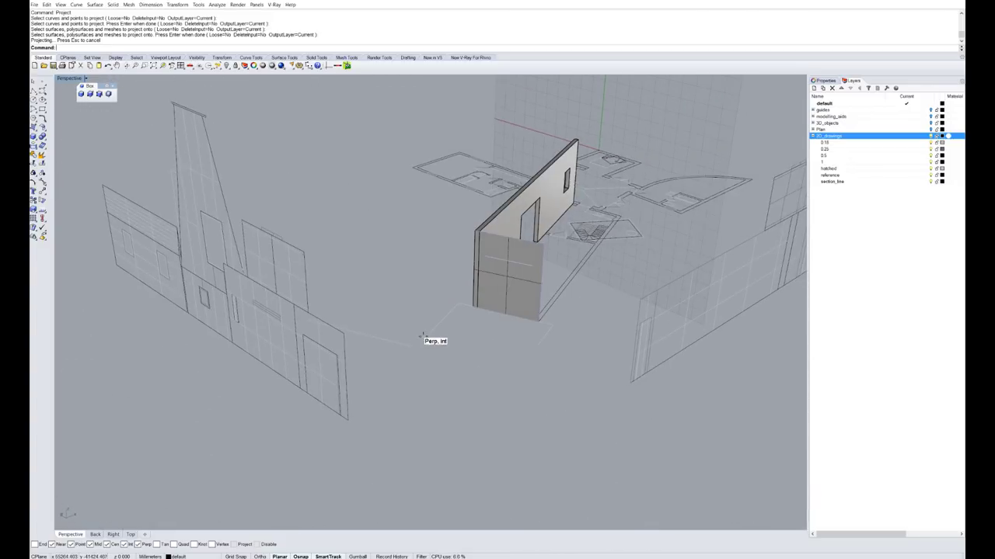
click(336, 378)
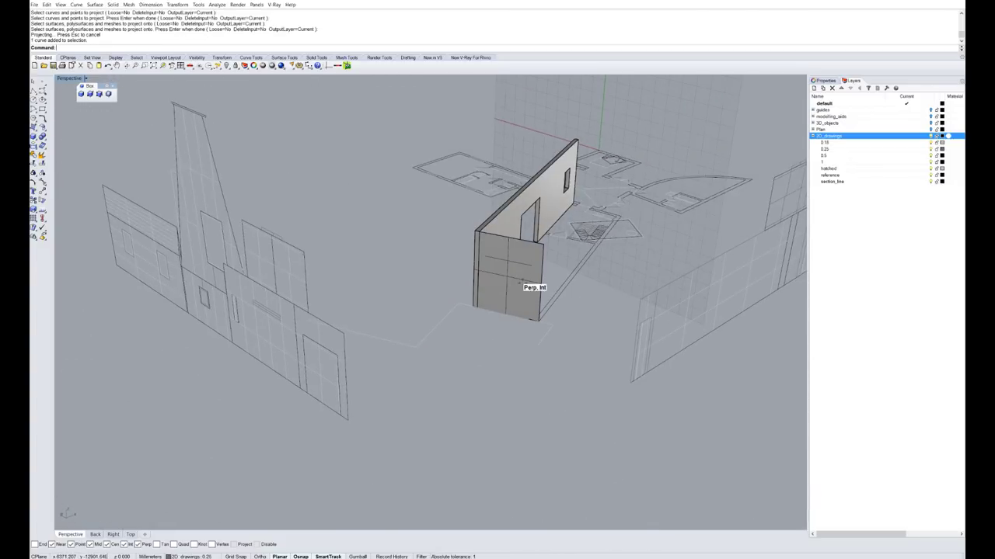
click(526, 291)
scroll(525, 289, up, 3)
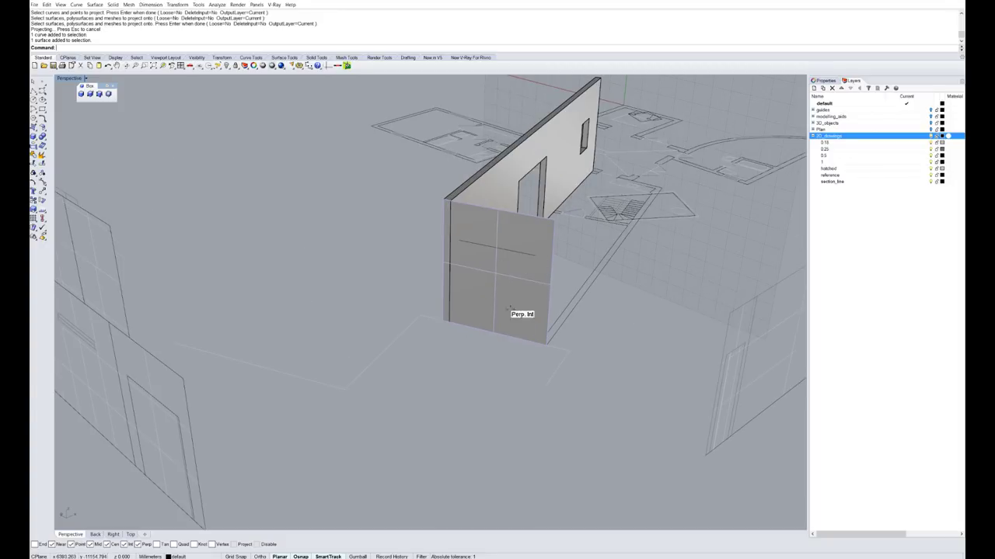
key(ctrl+z)
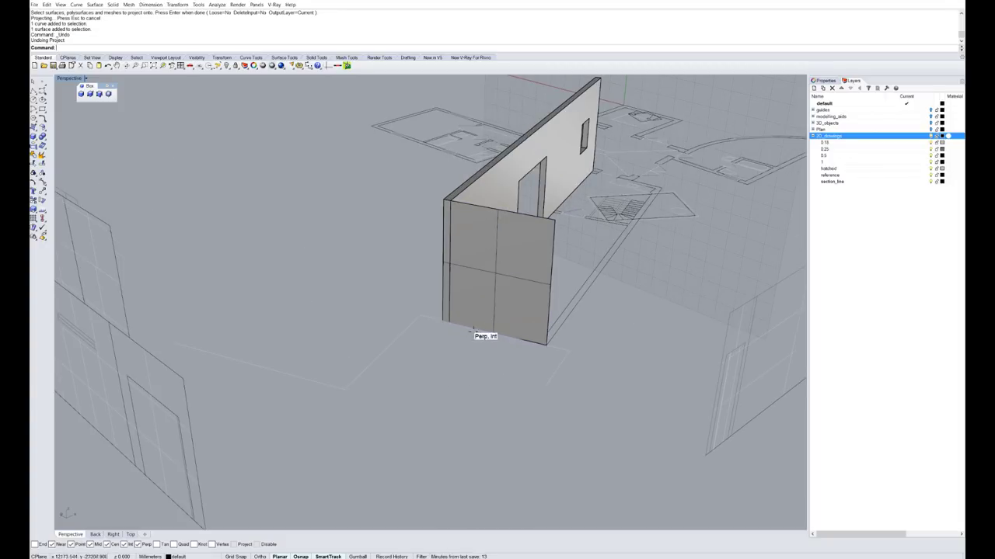
- Explode the end-wall outline around the doorway in the elevation drawing into separate segments
click(185, 407)
right_drag(317, 368, 332, 364)
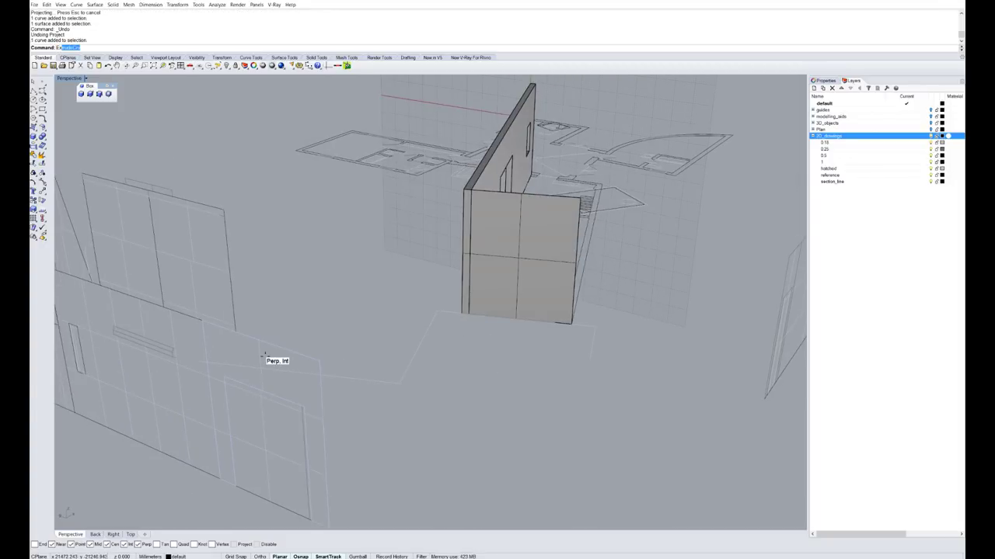
key(Return)
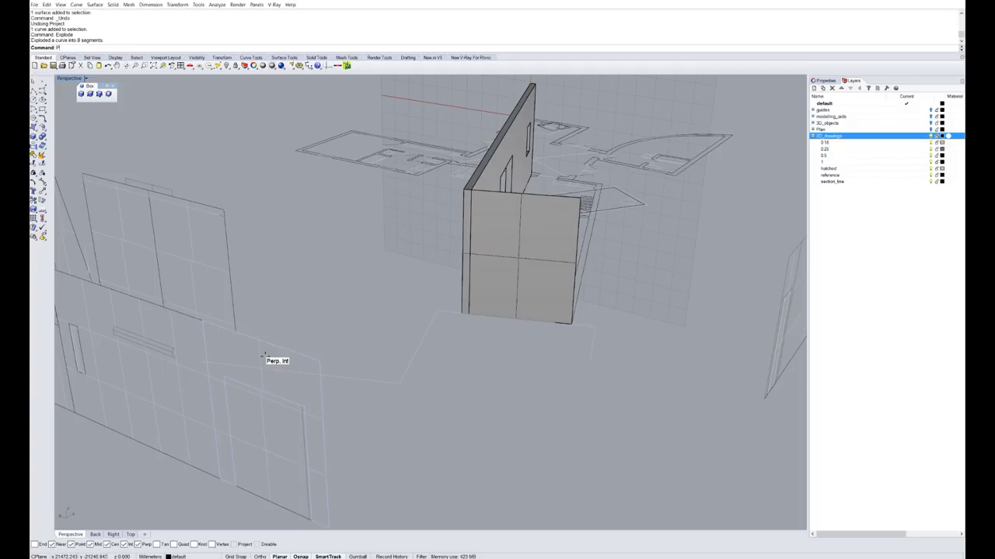
- Project the exploded outline segments onto the flat surface at the end of the long wall
text(Project)
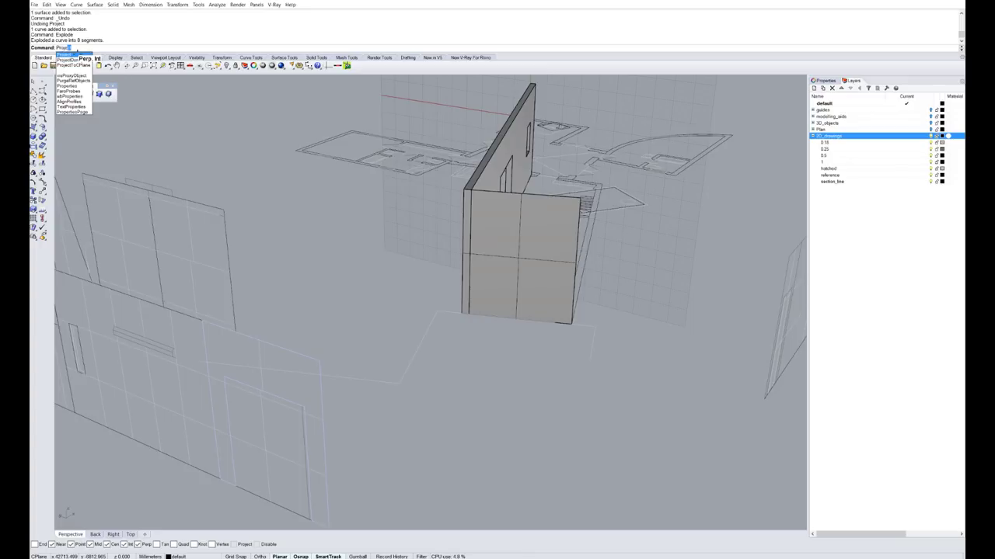
click(74, 53)
click(521, 249)
key(Return)
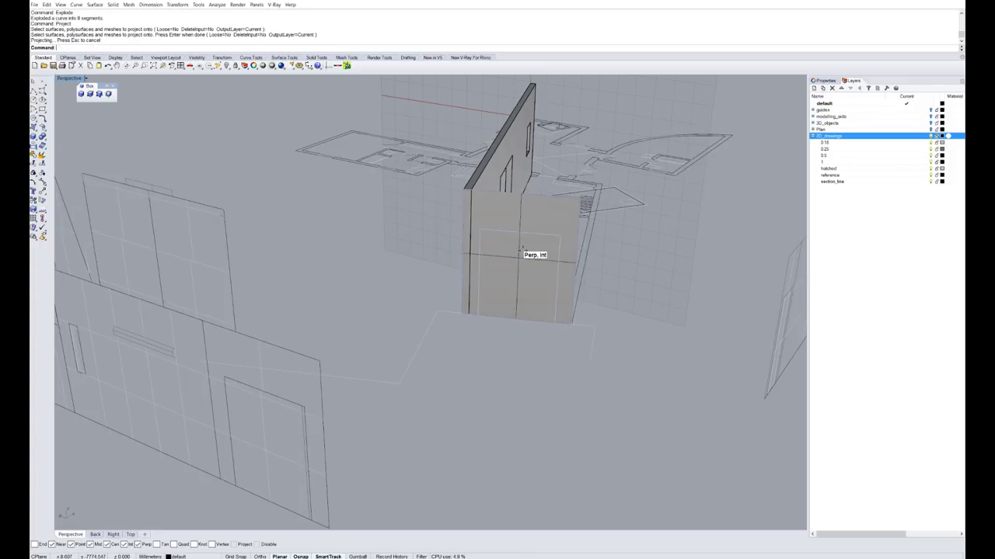
right_drag(521, 249, 464, 250)
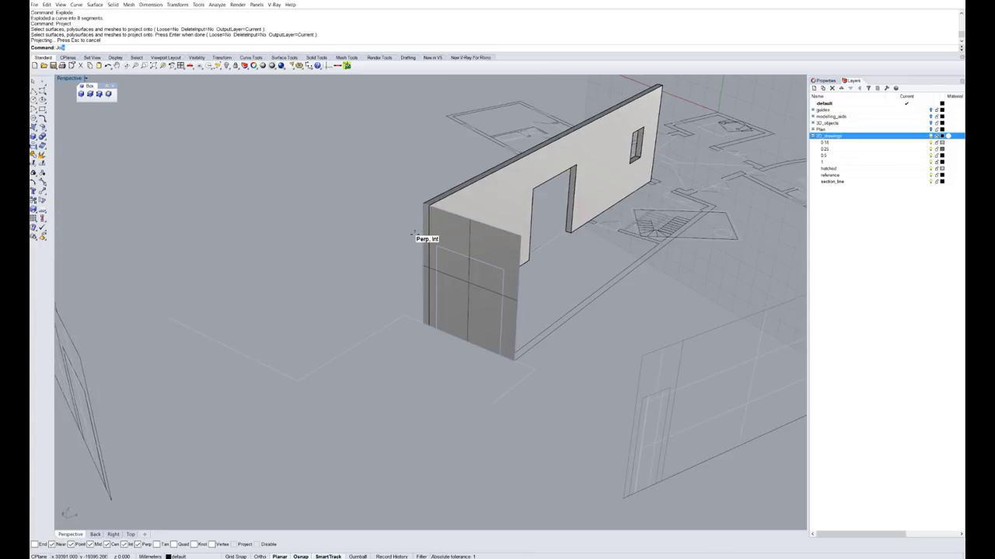
- Join the projected segments into one closed curve and delete the flat surface they were projected onto
text(Jo)
key(Return)
click(480, 248)
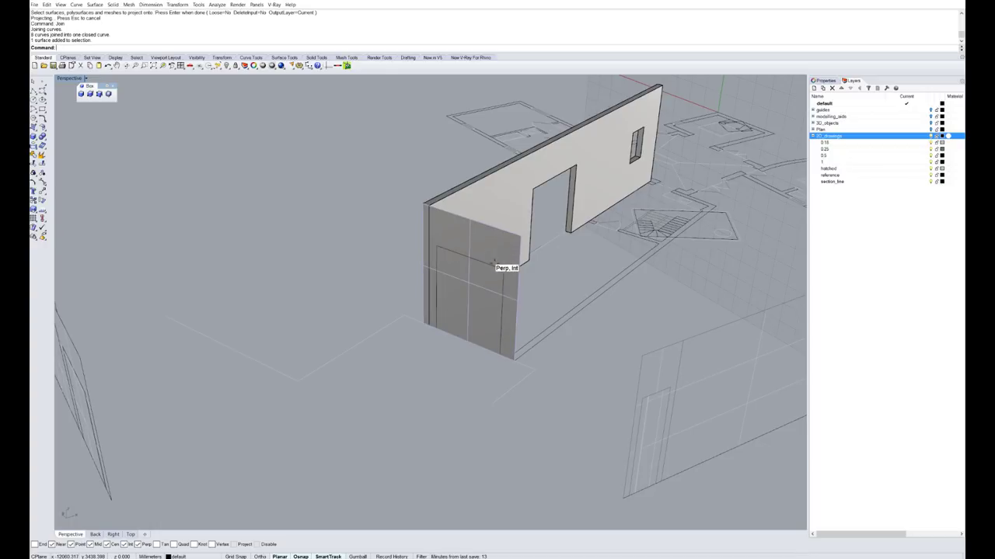
key(Delete)
- Extrude the joined end-wall outline as a solid to the wall thickness drawn in the plan, and delete the source curve
click(502, 292)
right_drag(513, 322, 284, 424)
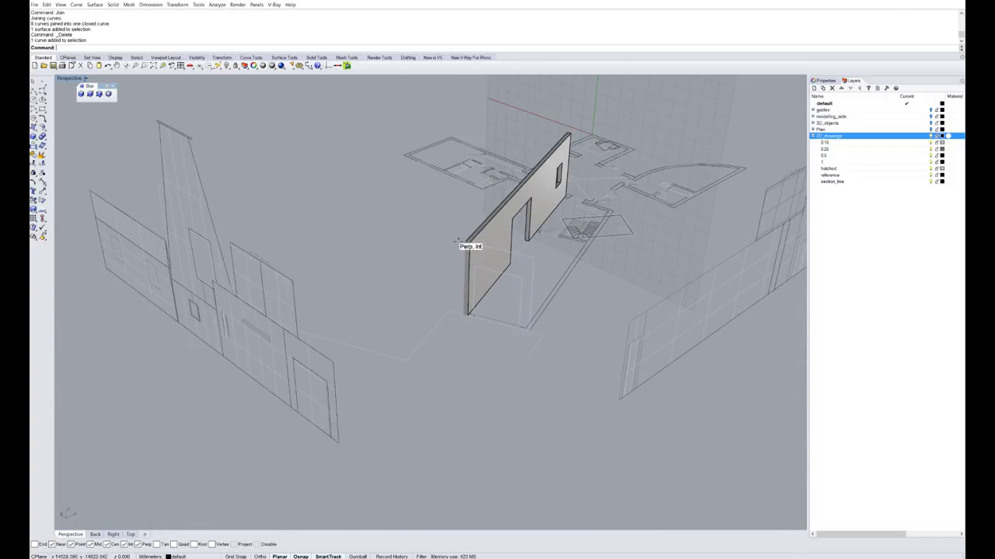
scroll(543, 273, up, 3)
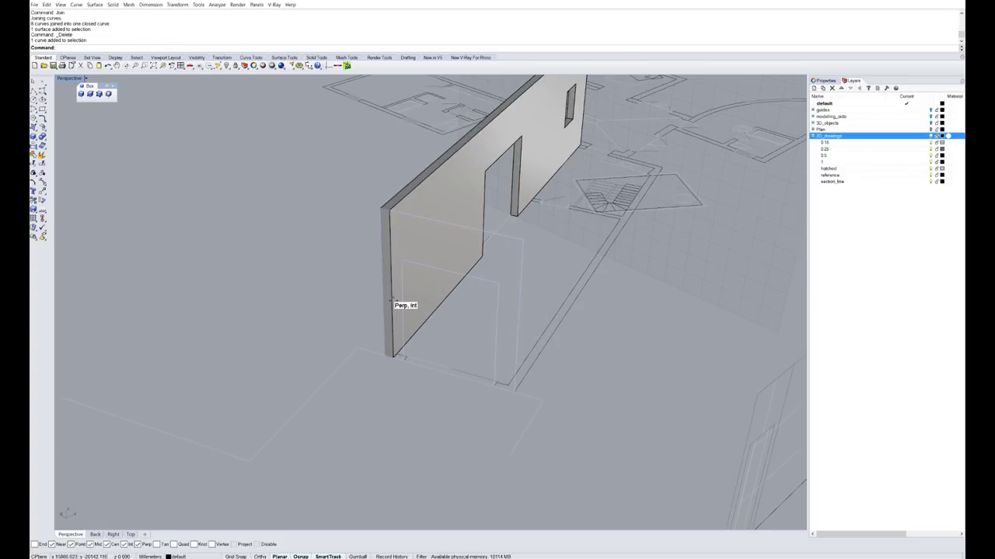
key(Return)
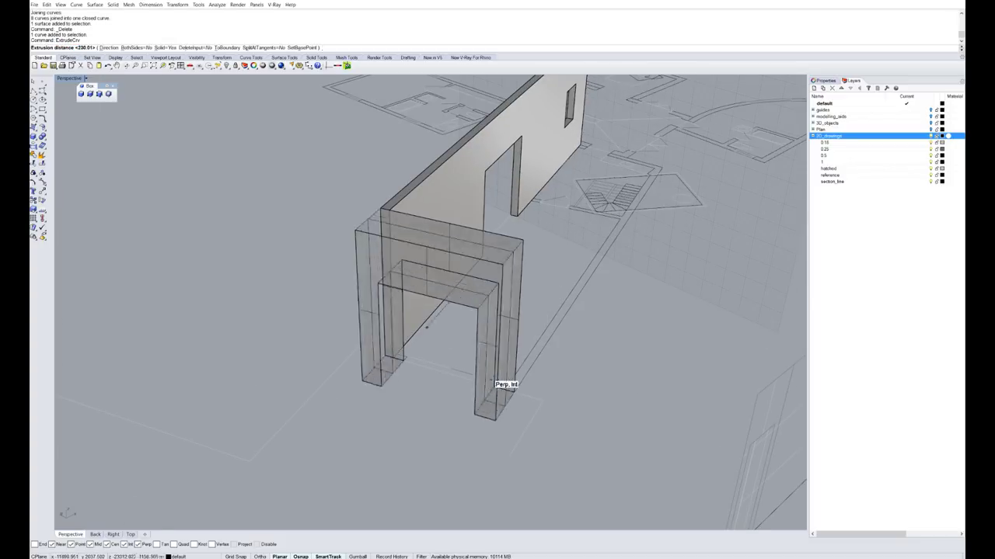
click(505, 385)
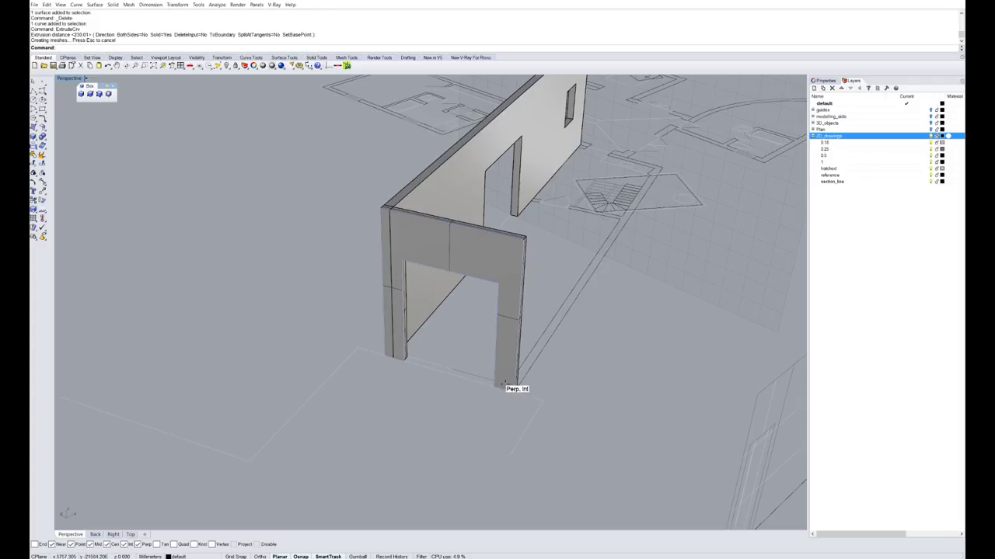
key(Delete)
scroll(505, 385, down, 5)
right_drag(510, 362, 488, 364)
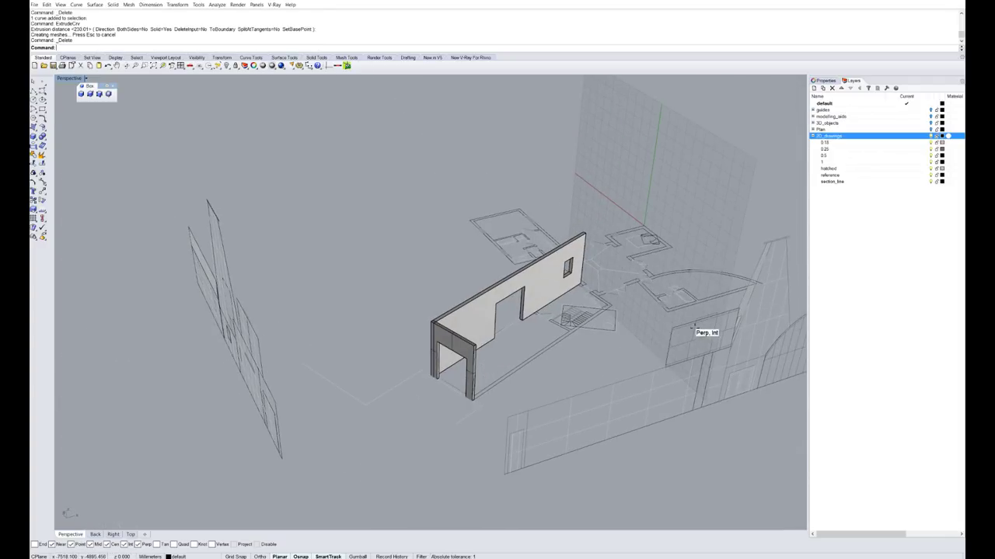
- Set the construction plane to the world Top plane
right_drag(694, 328, 691, 268)
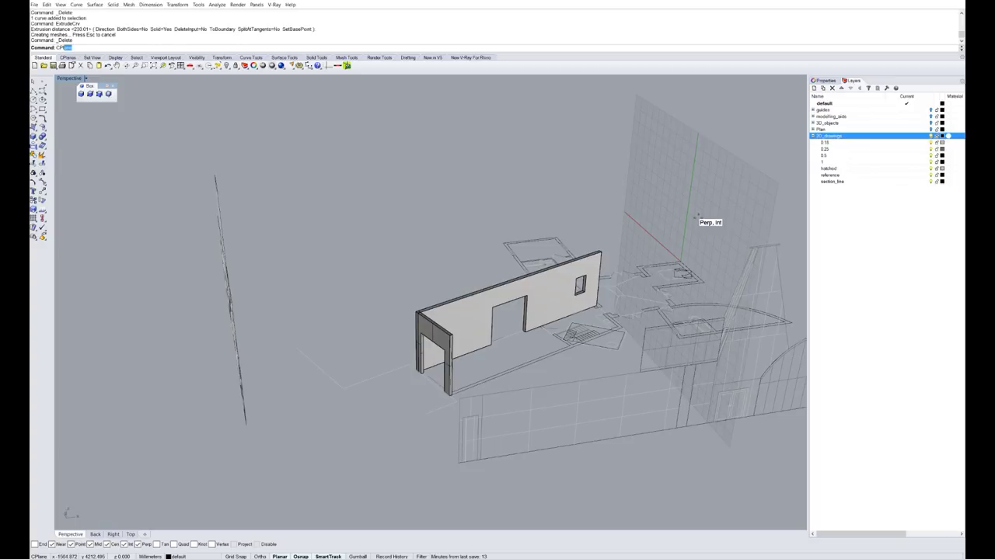
key(Return)
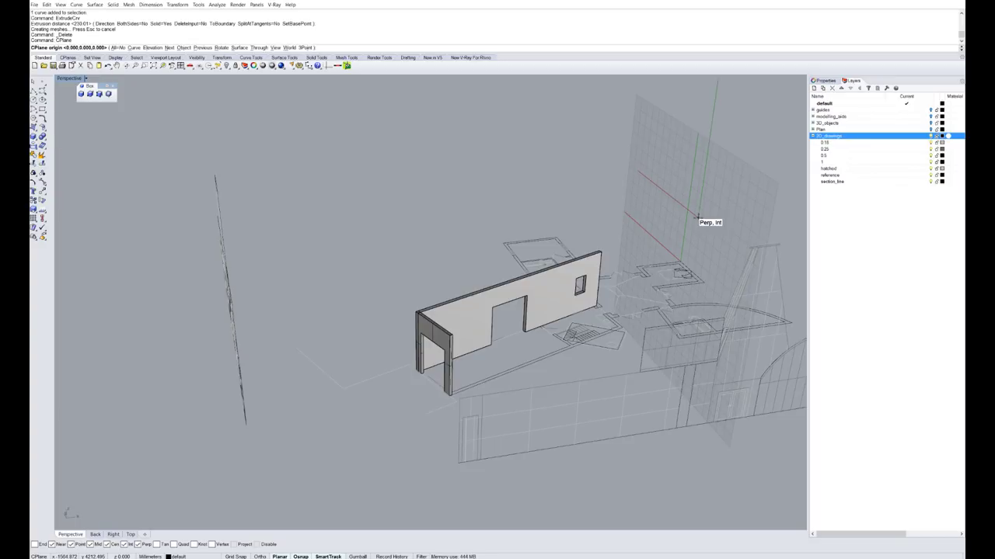
text(w)
key(Return)
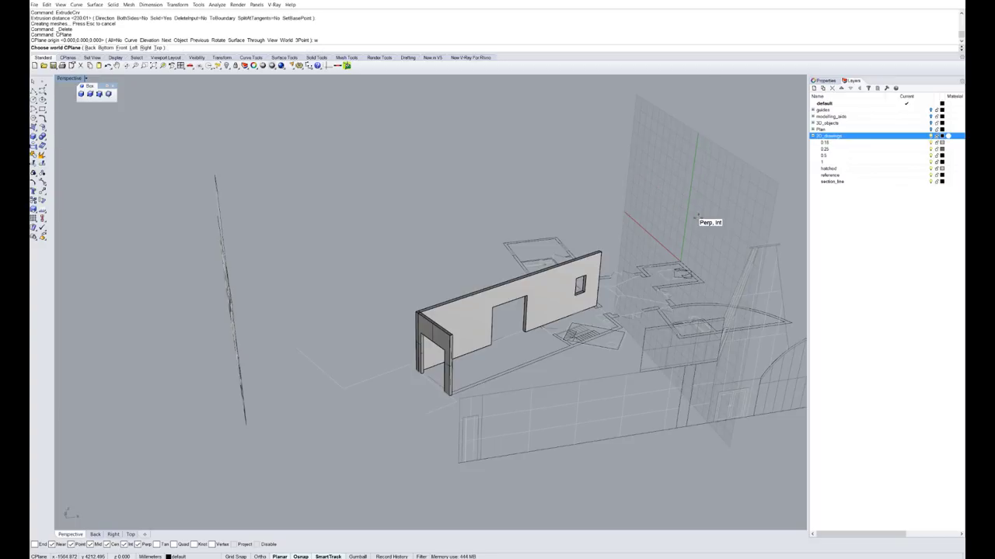
text(t)
key(Return)
- Start a polyline directly above the plan wall corner beside the long wall's end, taking its height from the door head in the elevation
right_drag(659, 178, 372, 369)
scroll(387, 367, up, 5)
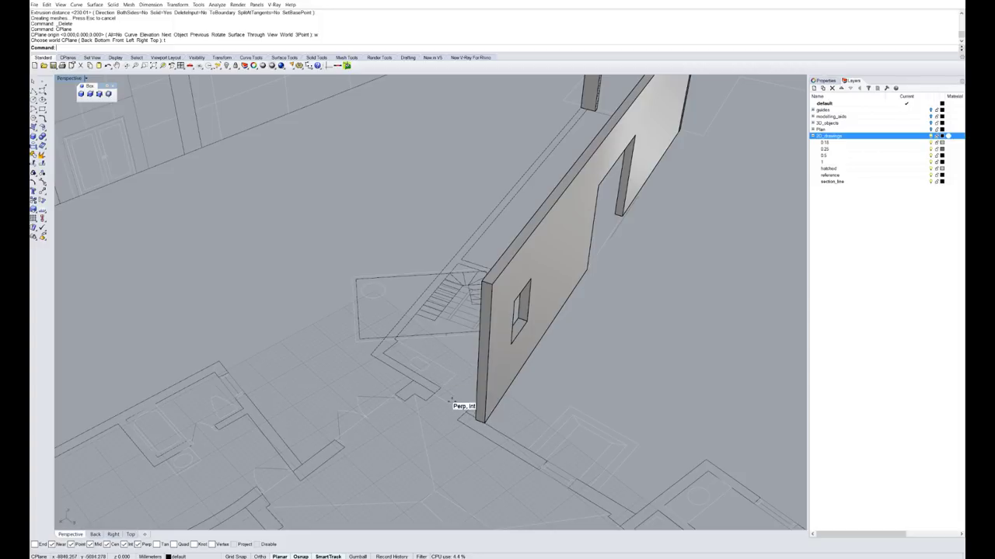
scroll(483, 409, down, 7)
right_drag(481, 409, 548, 412)
scroll(374, 364, up, 4)
scroll(523, 408, down, 5)
scroll(560, 387, up, 4)
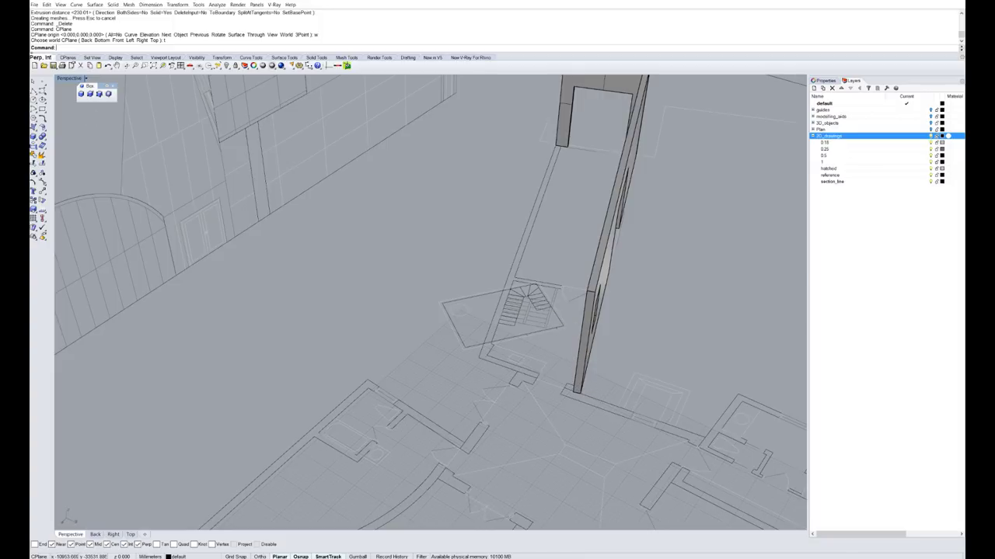
click(34, 101)
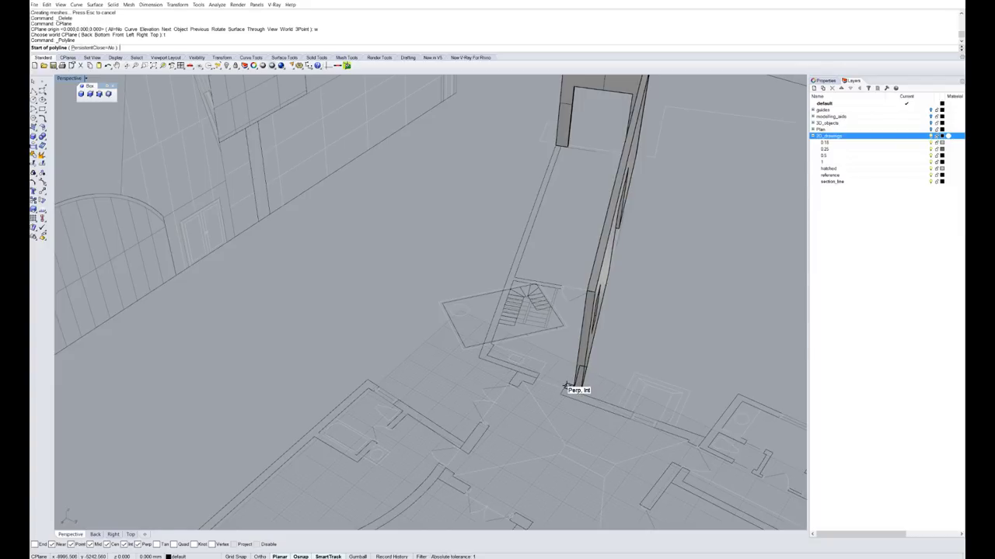
scroll(573, 393, up, 5)
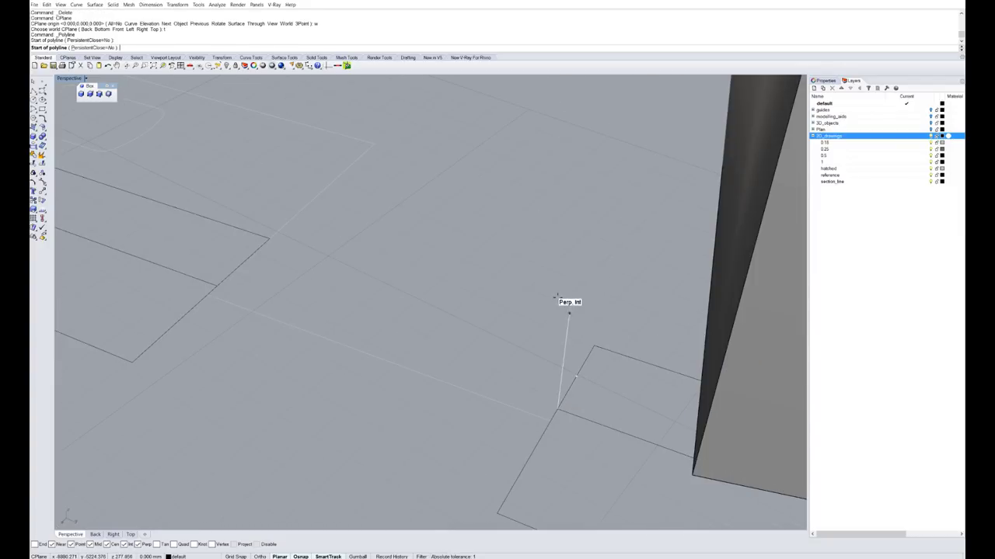
scroll(575, 400, down, 5)
scroll(565, 399, down, 3)
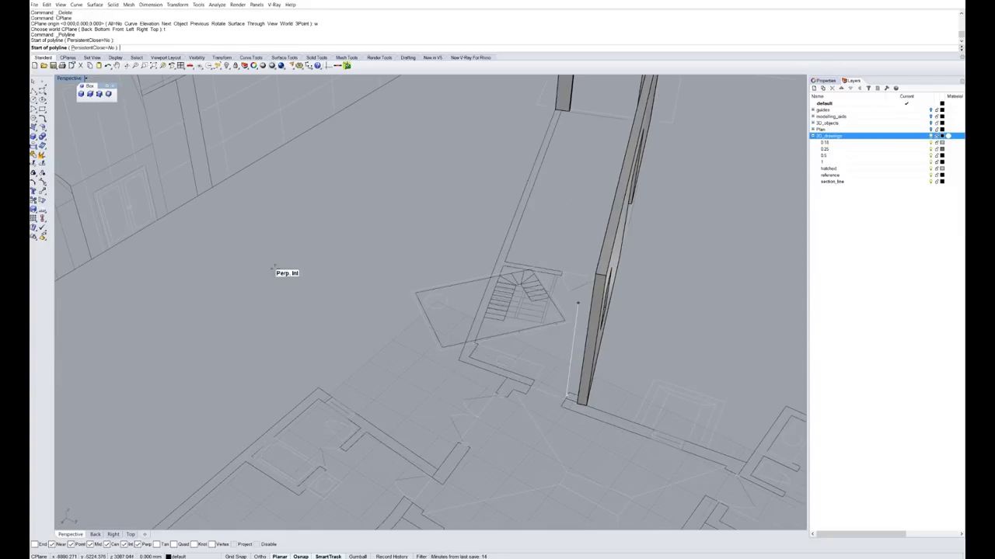
click(146, 164)
- Try to place the polyline's second point above the plan wall corner across the opening, and undo that point
scroll(557, 354, up, 5)
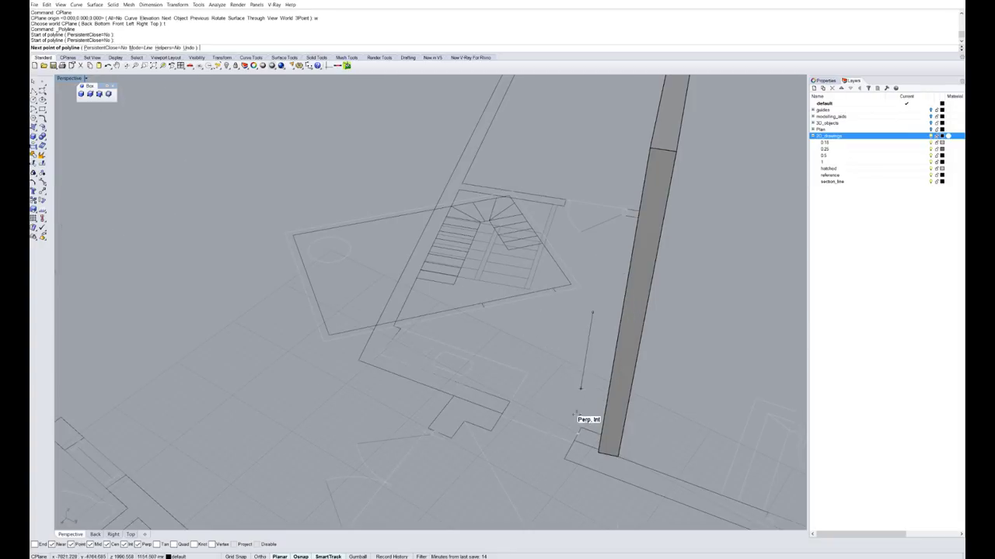
ctrl+click(511, 403)
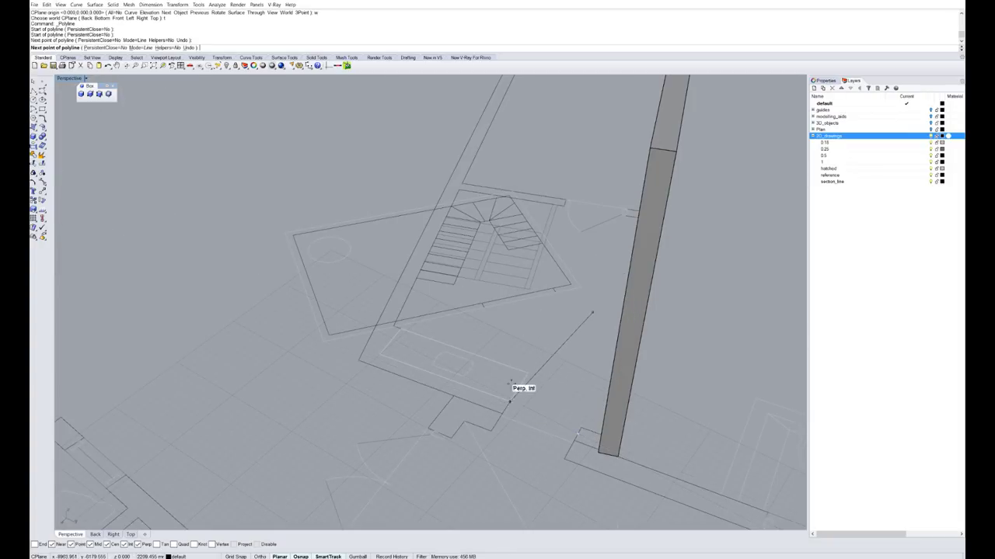
click(593, 312)
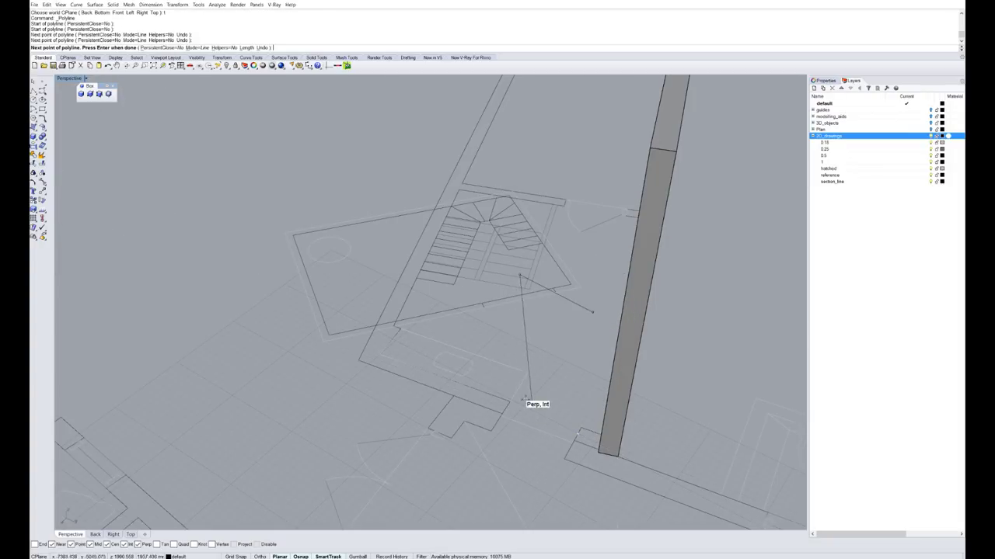
mouse_move(528, 401)
right_down()
mouse_move(495, 404)
mouse_move(488, 428)
mouse_move(530, 394)
right_up()
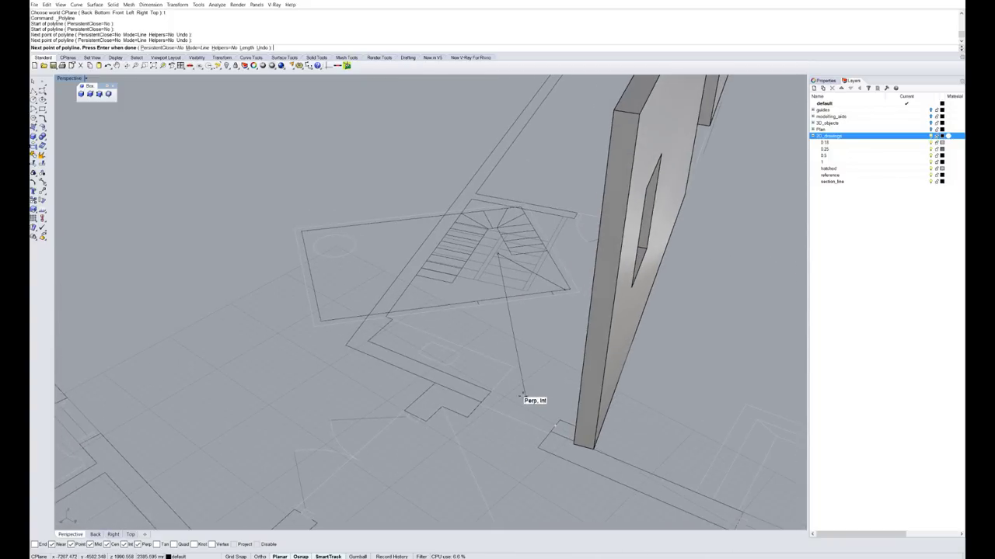
key(ctrl+z)
- Try to place the polyline's second point directly on the plan wall corner across the opening, and undo that point
click(481, 402)
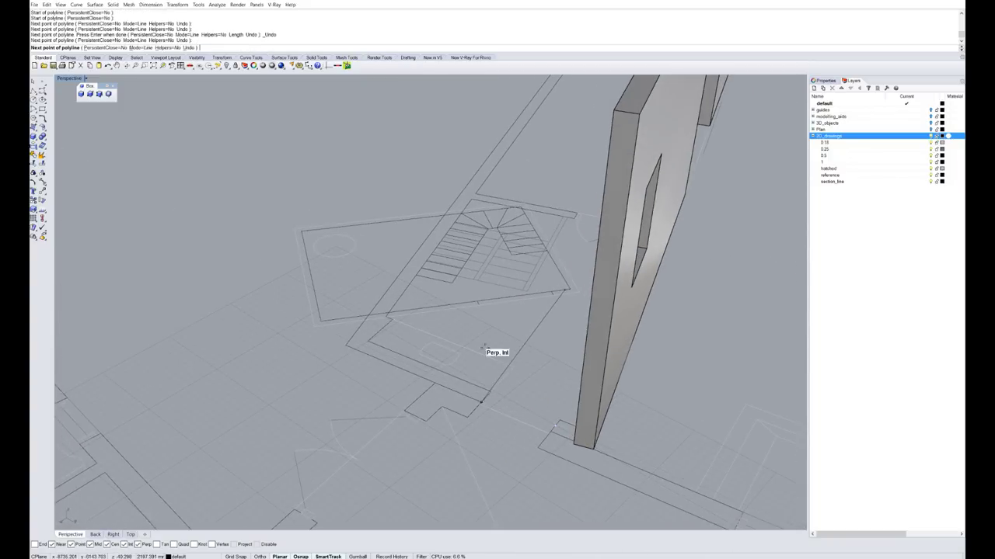
click(565, 288)
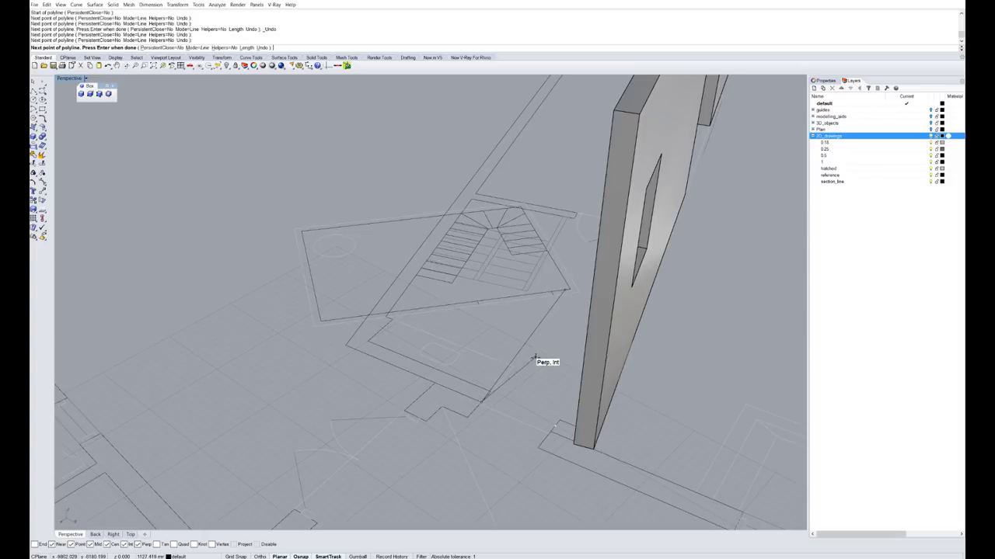
right_drag(536, 360, 540, 381)
key(ctrl+z)
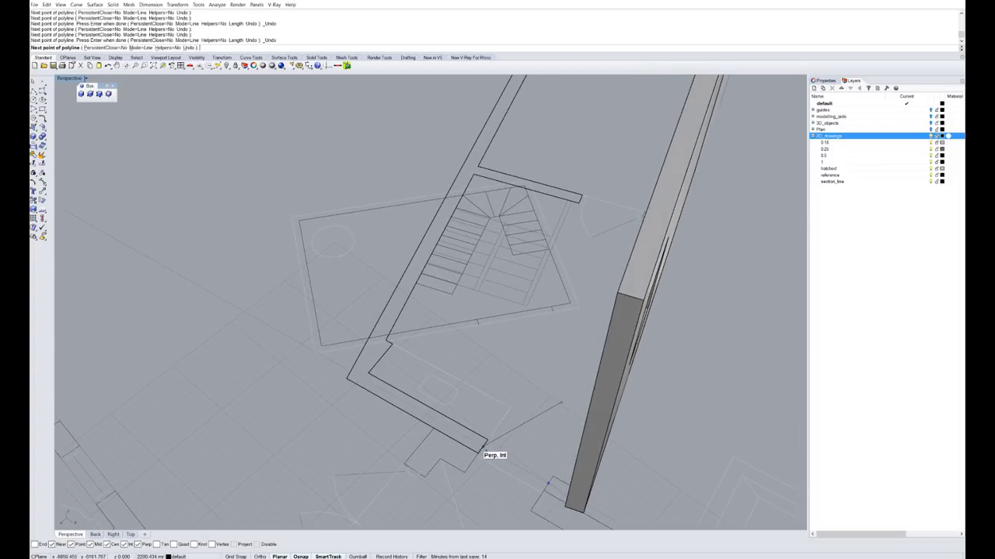
- Continue the polyline at door-head height to above the plan wall corner, down to that corner, and along to the end wall's outer corner
click(480, 450)
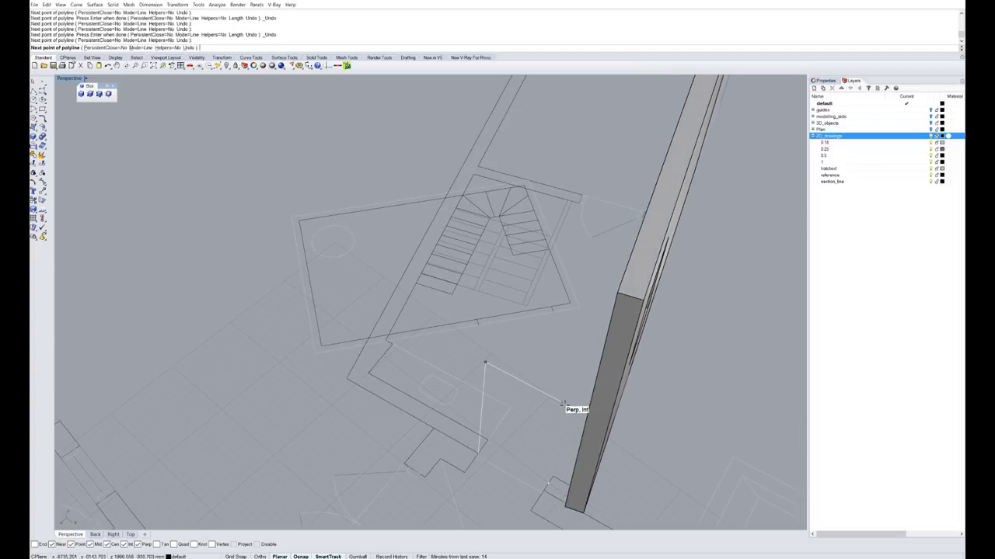
click(550, 409)
click(480, 450)
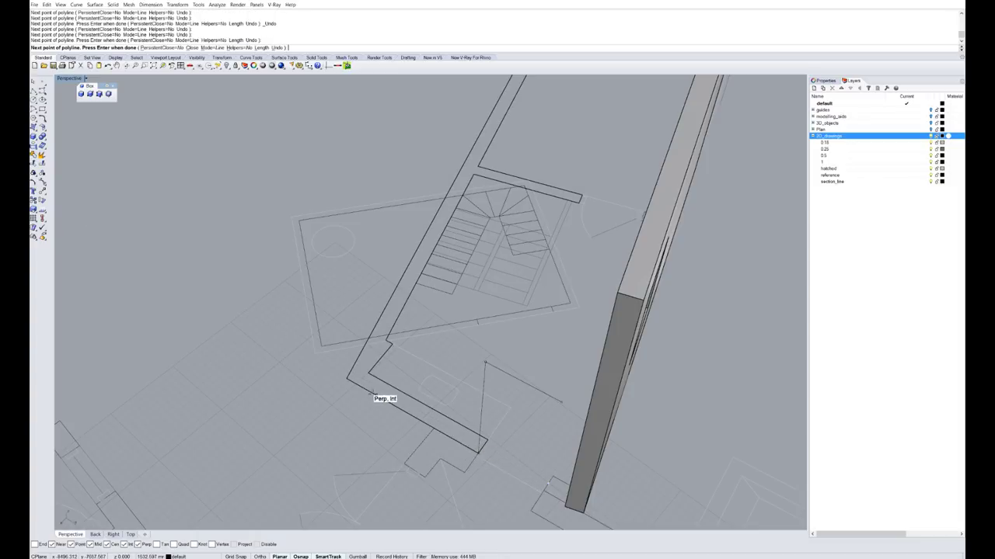
click(347, 380)
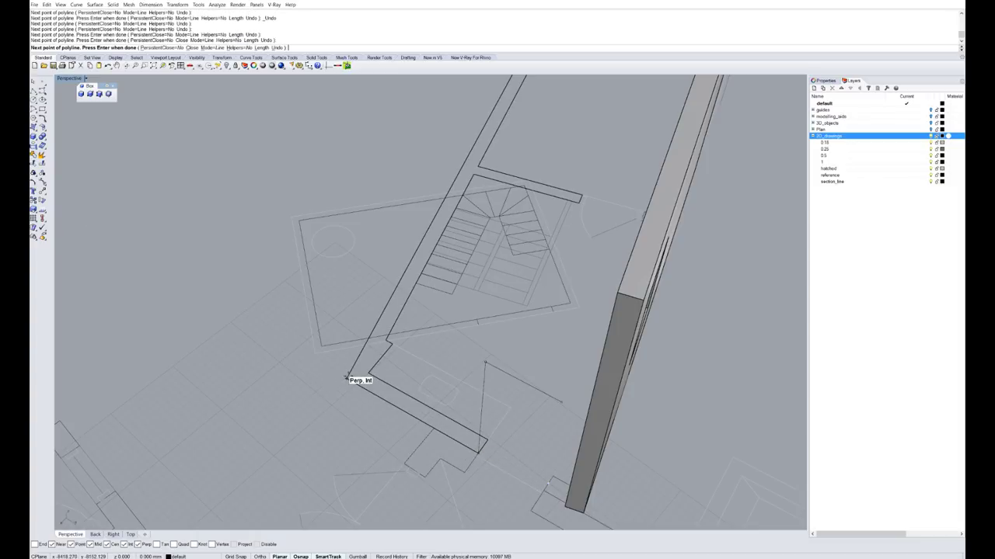
click(346, 379)
- Complete the end-wall outline up to the long wall's top height, across to its top corner, and back down around the door opening
right_drag(405, 321, 456, 240)
scroll(428, 268, up, 3)
scroll(370, 354, down, 3)
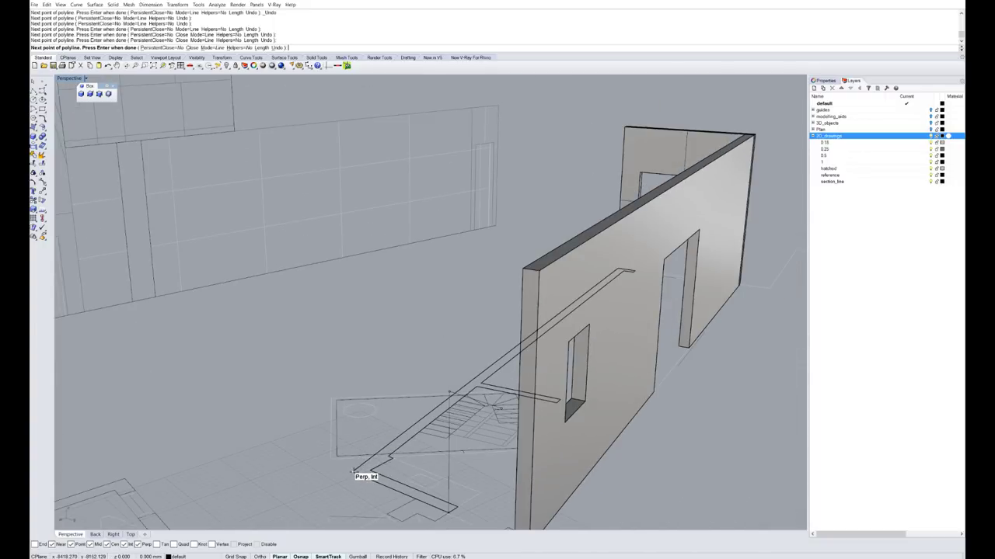
click(345, 230)
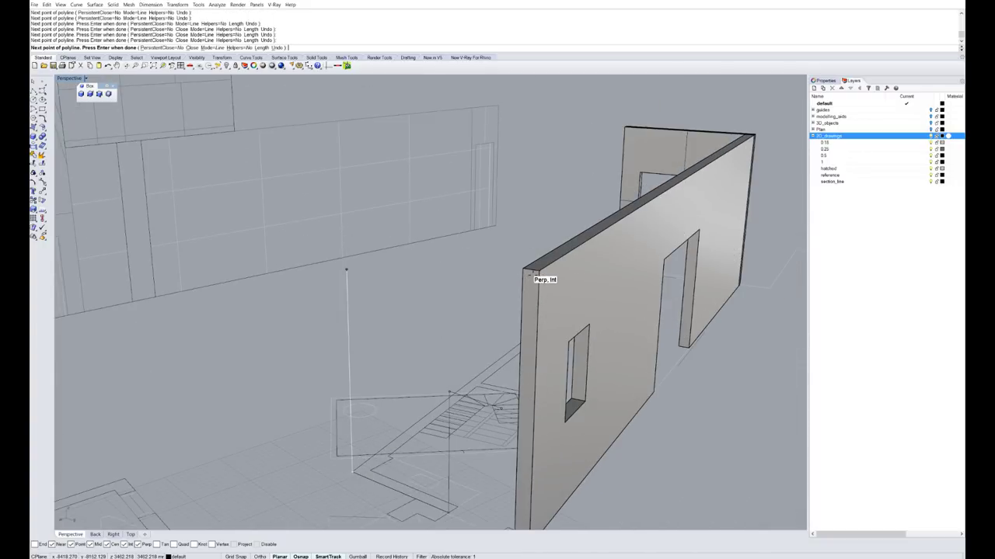
click(533, 272)
click(538, 273)
right_drag(537, 275, 543, 237)
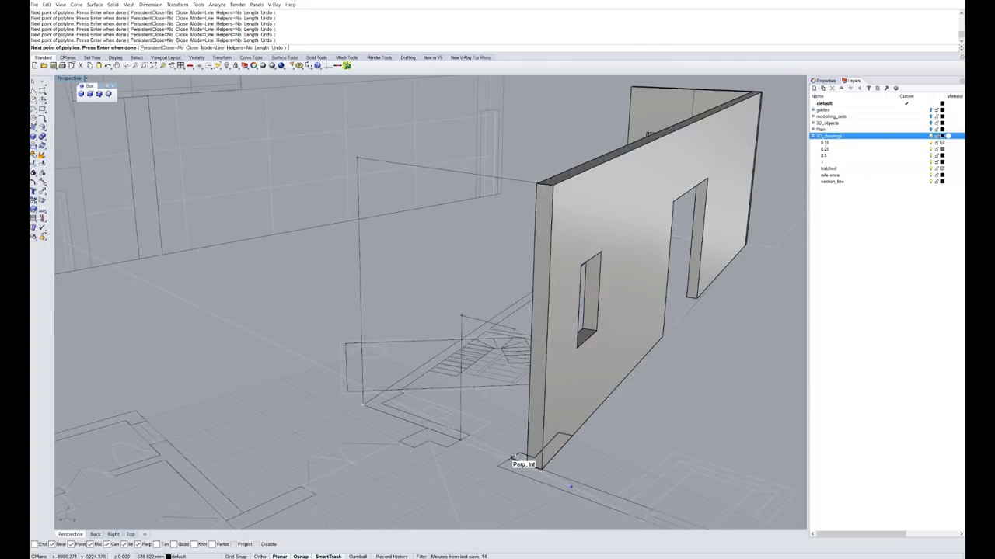
scroll(513, 457, up, 5)
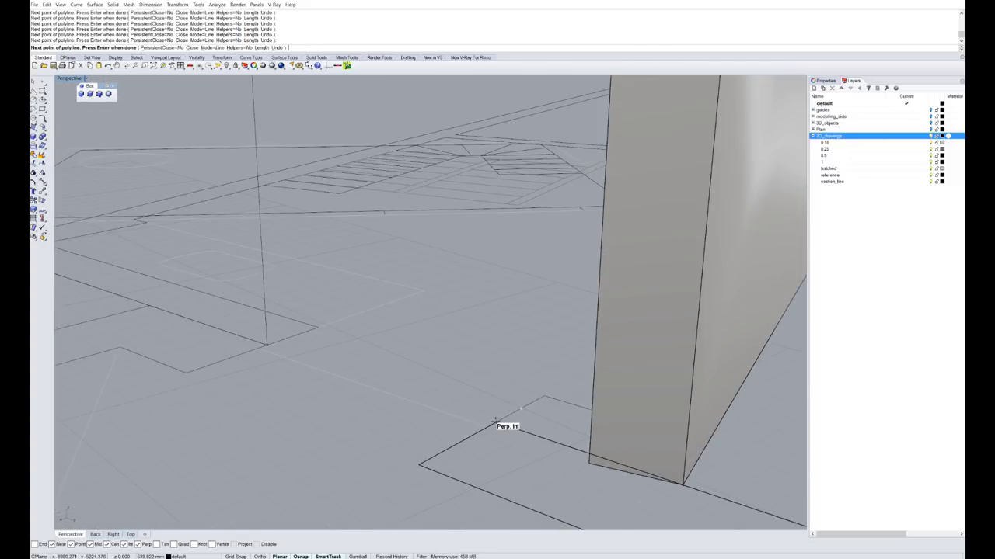
scroll(513, 449, down, 5)
key(Return)
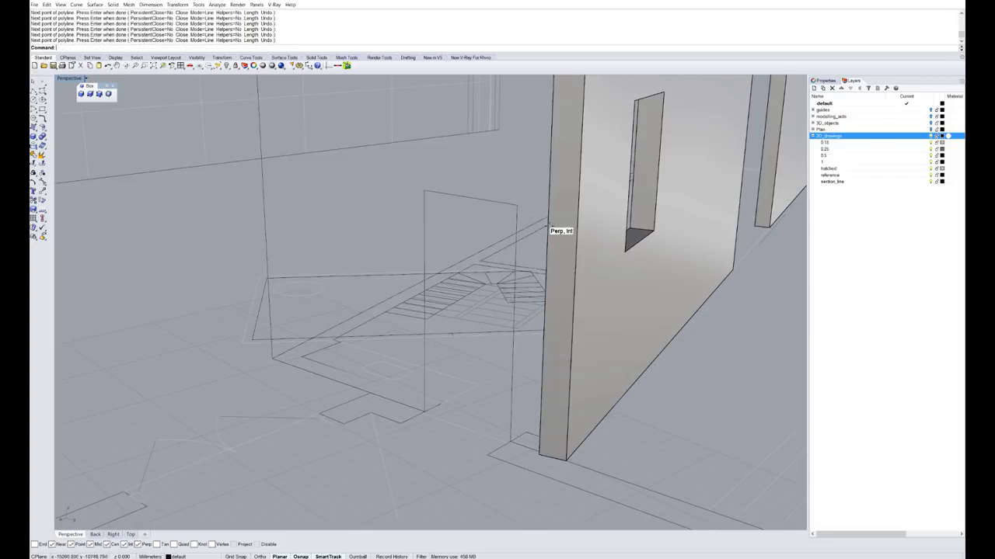
- Extrude the doorway end-wall outline as a solid to the wall thickness drawn in the plan, and delete the source curve
click(516, 224)
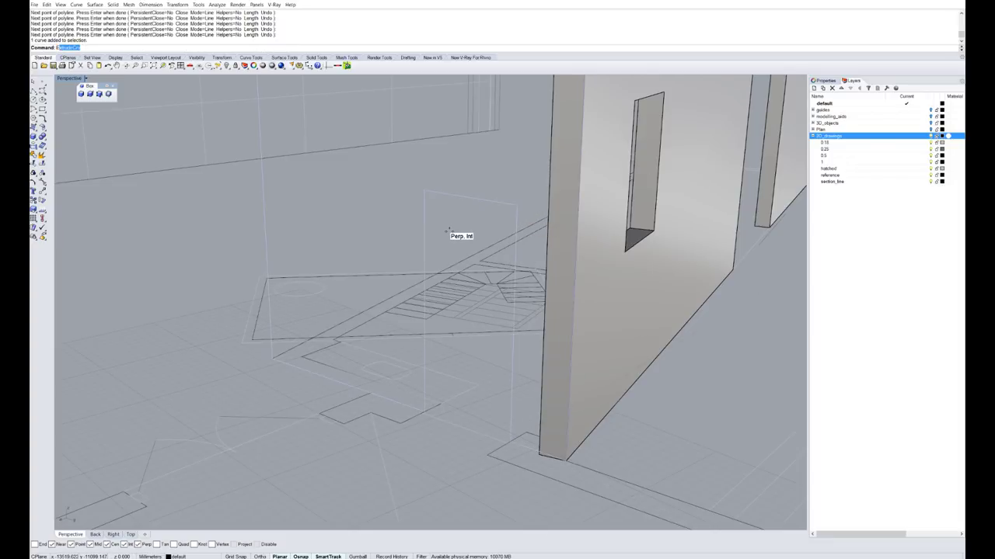
text(ExtrudeCrv)
key(Return)
right_drag(435, 230, 371, 233)
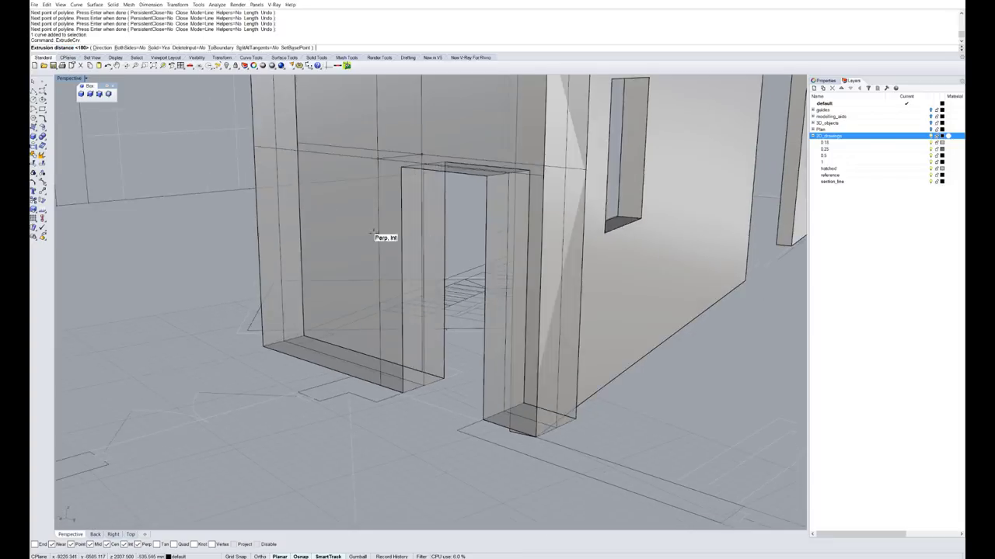
right_drag(346, 307, 417, 380)
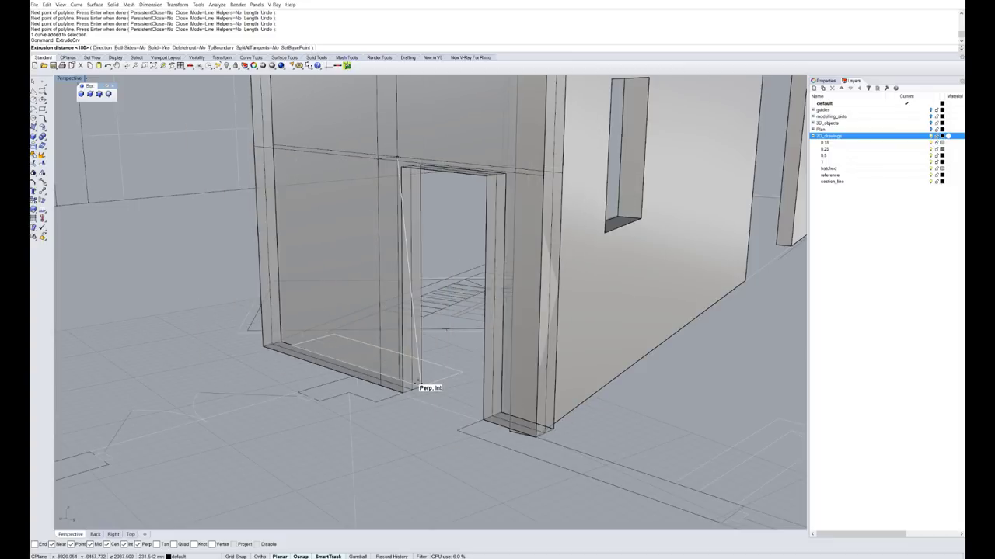
key(Return)
scroll(432, 355, down, 5)
key(Delete)
- Examine the side elevation drawing and the plan line of the remaining long wall for openings
right_drag(432, 330, 639, 357)
scroll(388, 282, down, 3)
right_drag(389, 282, 433, 192)
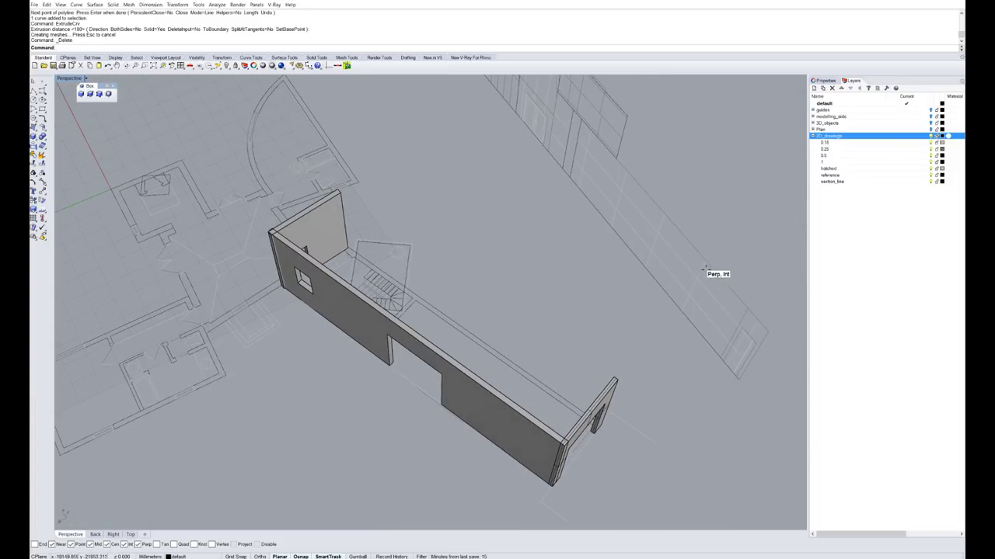
click(672, 248)
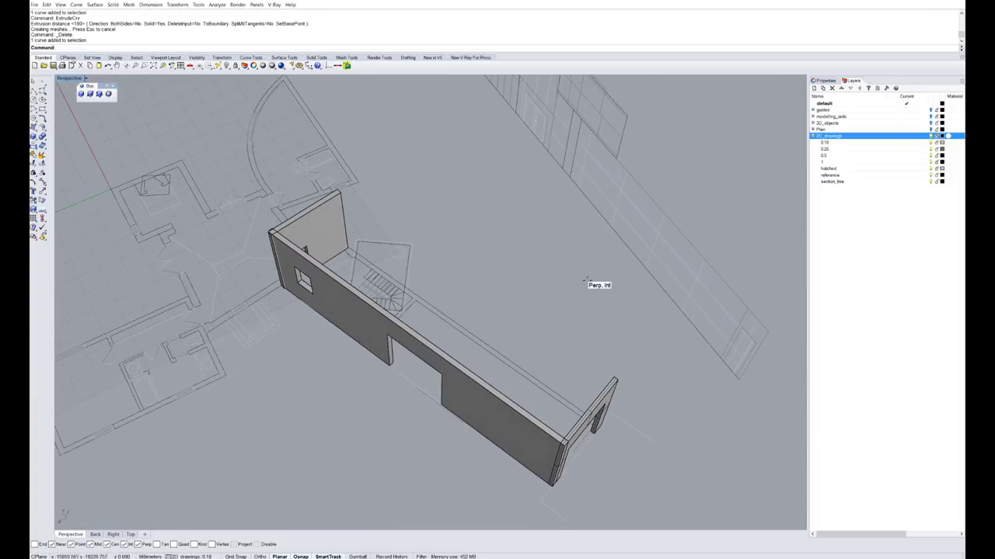
right_drag(586, 282, 629, 264)
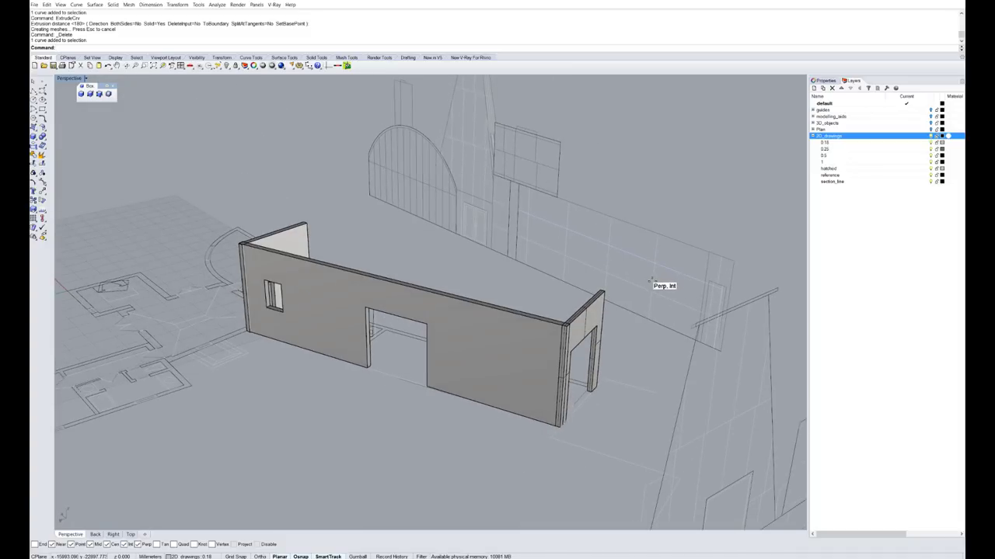
click(651, 283)
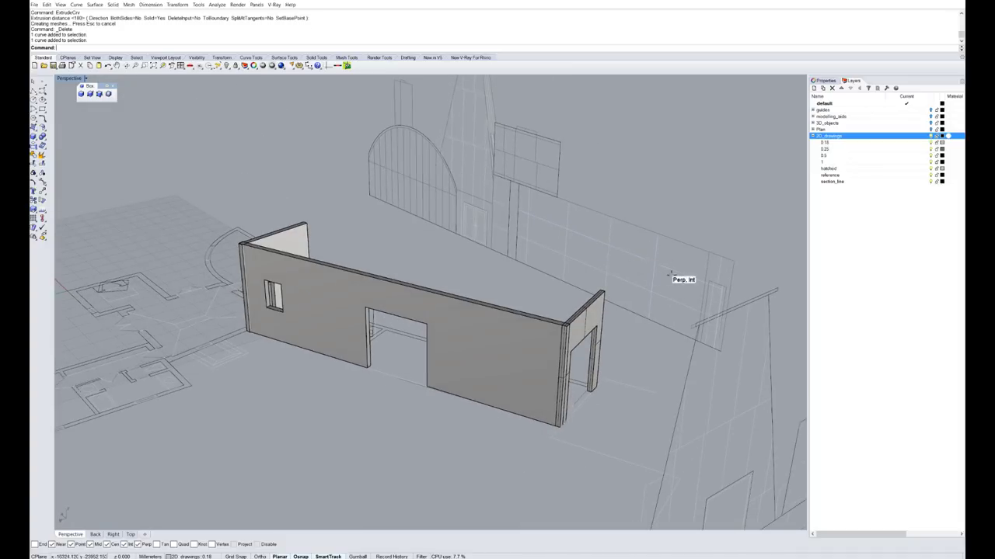
right_drag(669, 275, 672, 308)
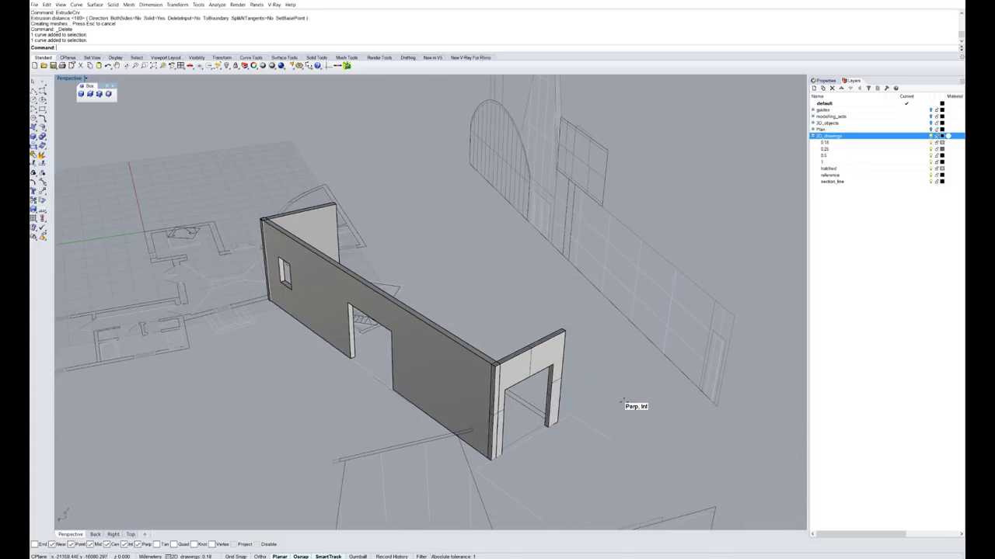
right_drag(621, 402, 579, 374)
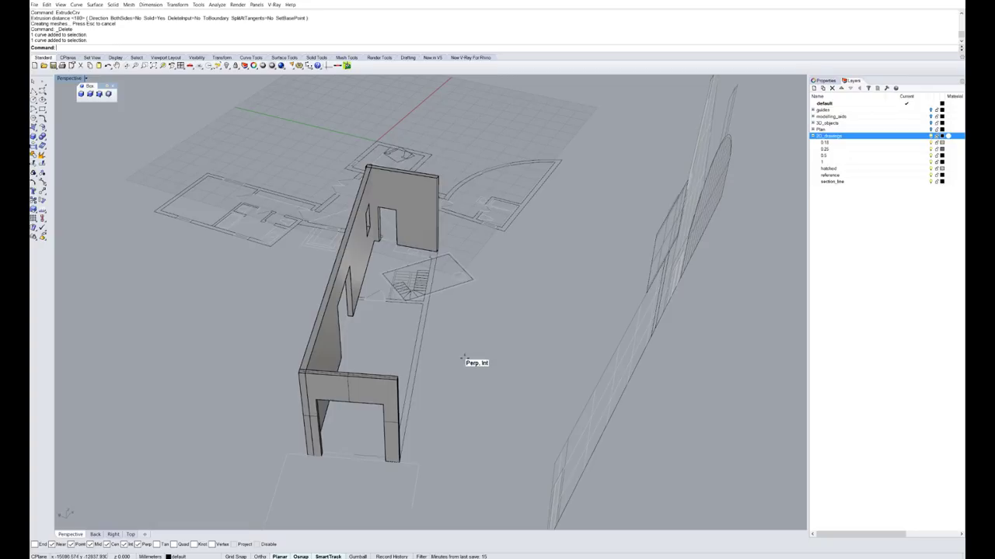
right_drag(517, 348, 375, 304)
scroll(375, 304, up, 5)
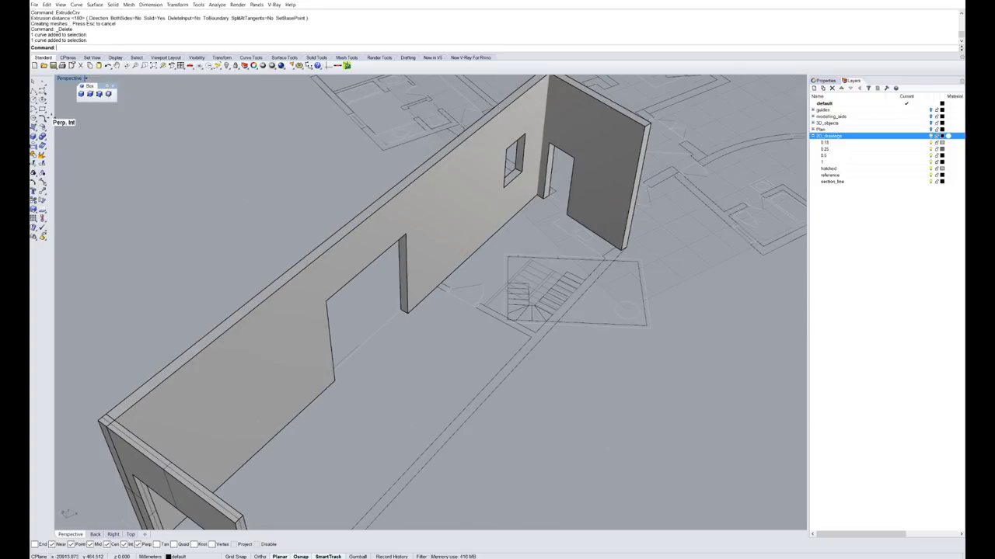
click(36, 140)
click(99, 94)
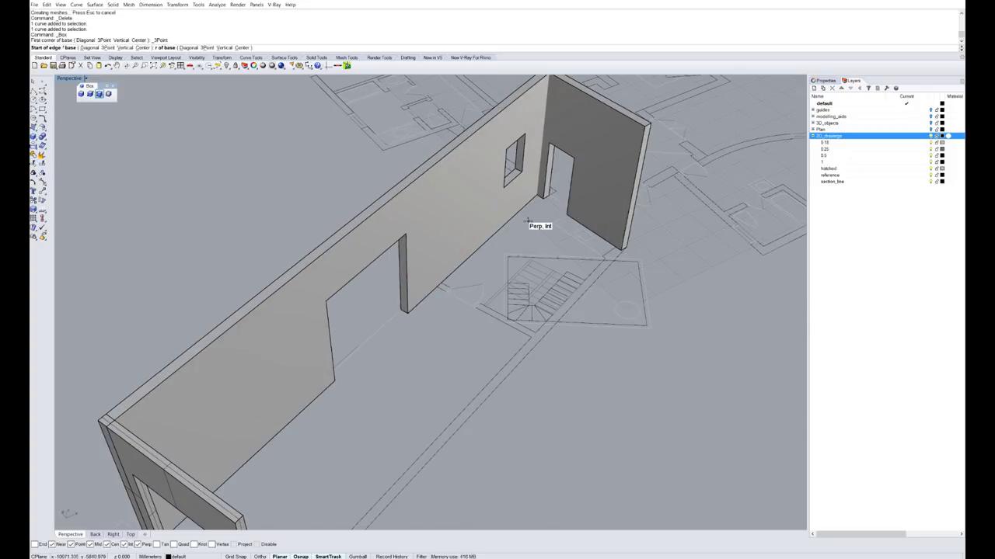
scroll(529, 222, down, 4)
scroll(414, 432, up, 2)
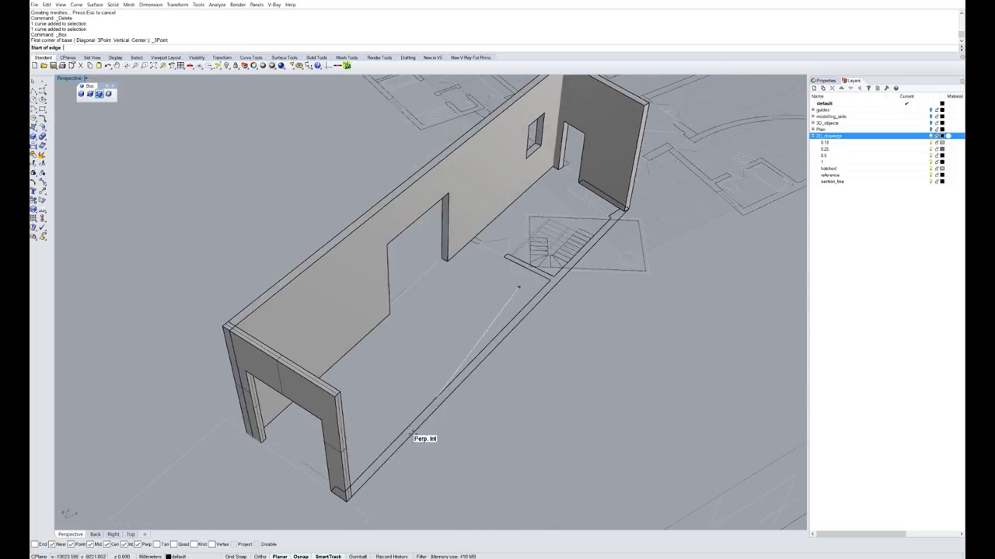
click(345, 501)
scroll(591, 303, up, 3)
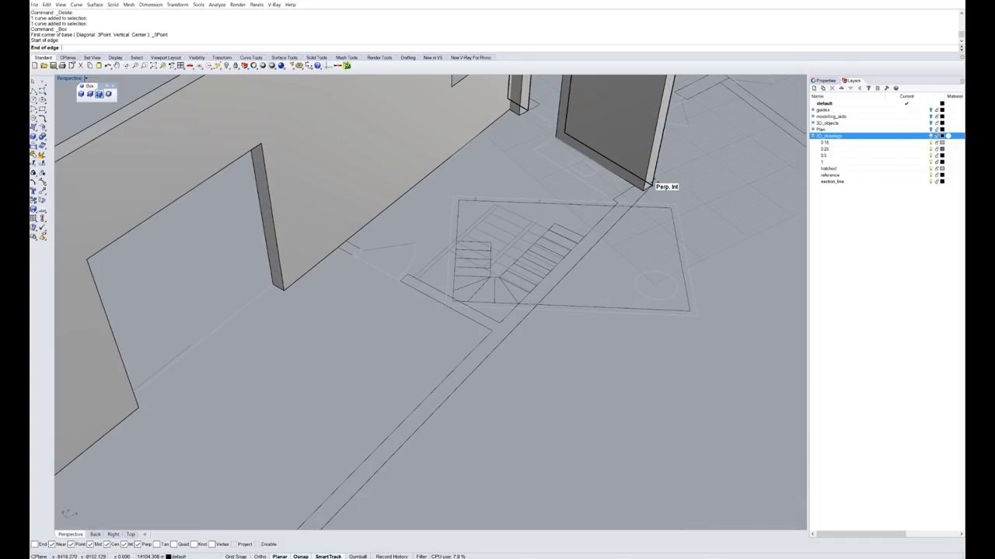
click(647, 187)
scroll(621, 213, up, 3)
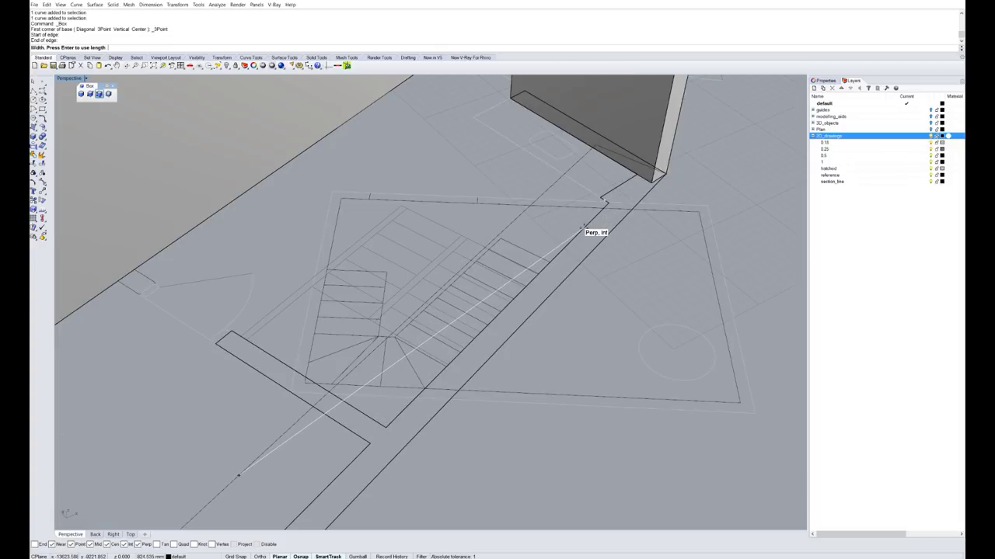
click(597, 236)
key(Escape)
- Build the remaining long wall as a three-point box between the end walls' outer corners, with the plan's wall thickness and the end wall's height
right_click(669, 174)
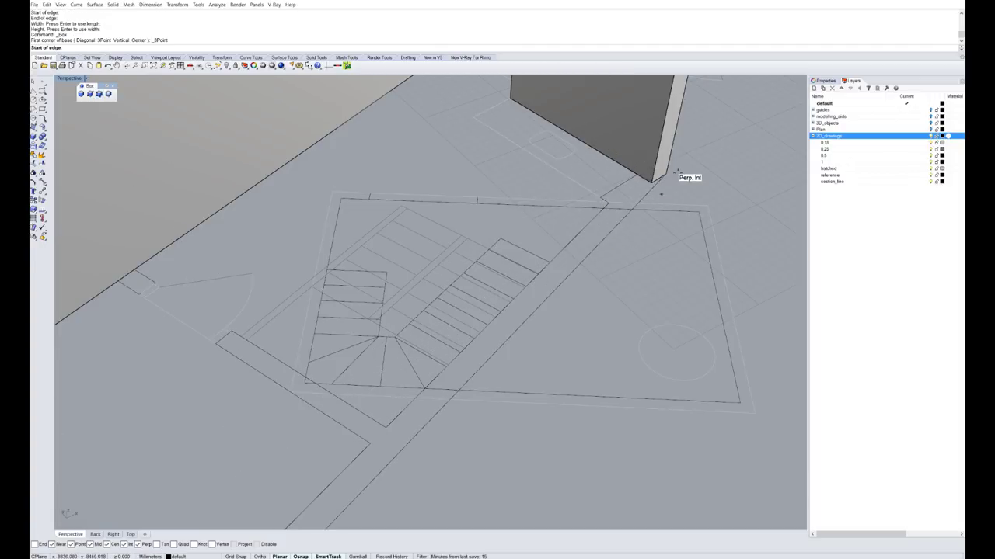
click(666, 175)
scroll(677, 156, down, 8)
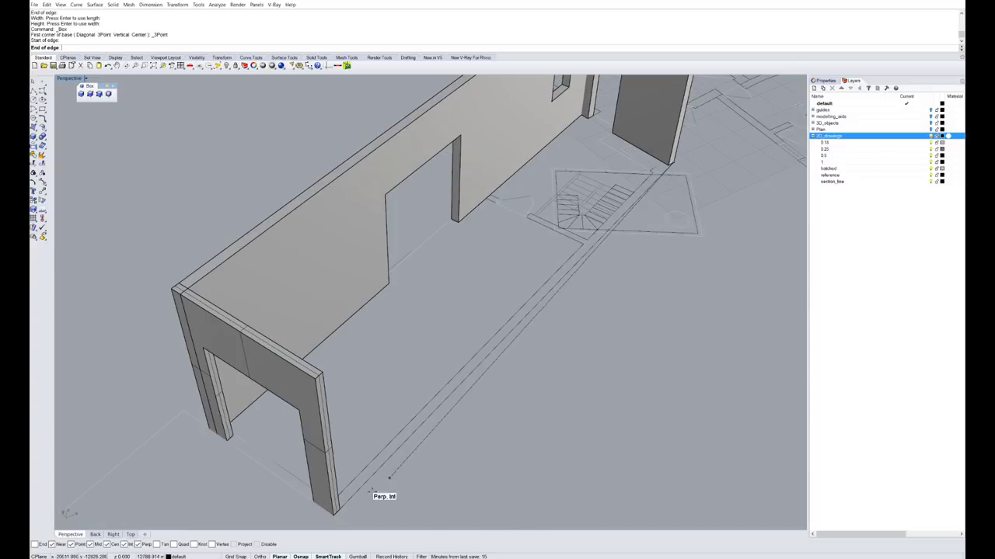
click(360, 469)
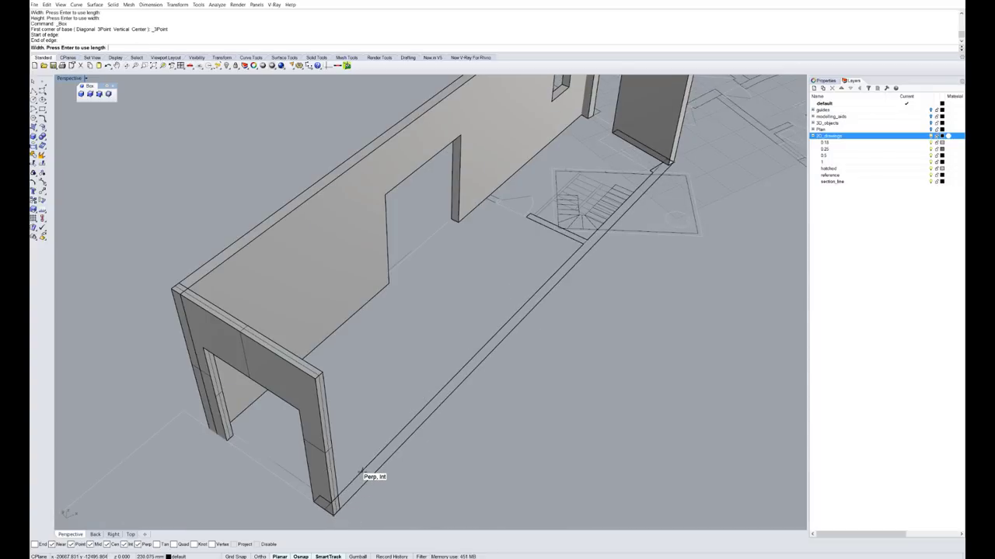
click(364, 468)
click(324, 373)
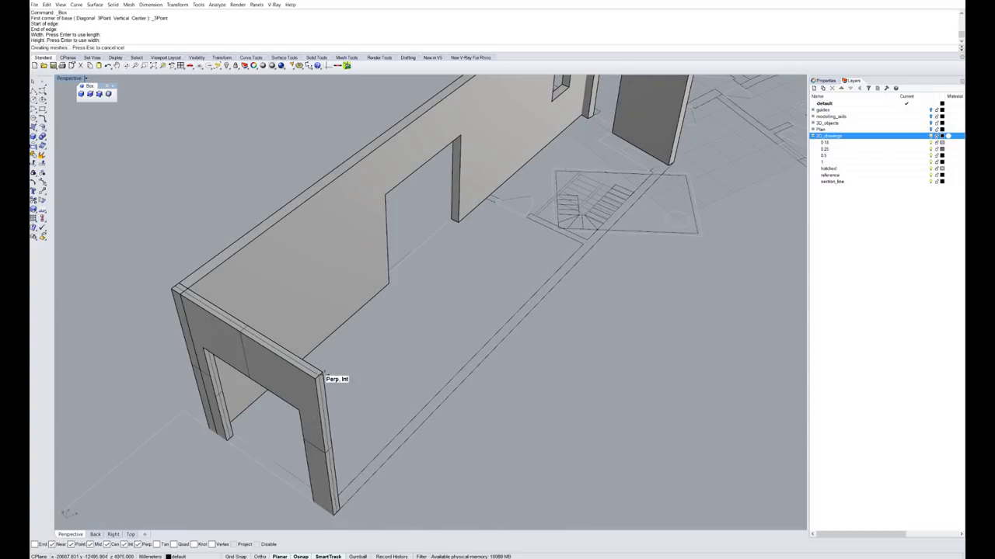
scroll(326, 375, down, 3)
right_drag(481, 387, 414, 390)
right_drag(574, 320, 389, 312)
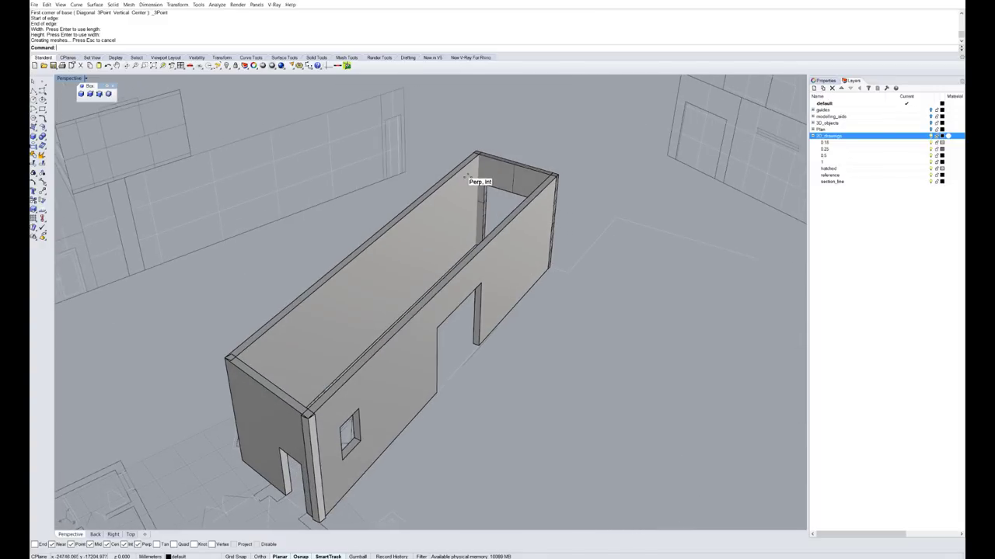
- Select the wall solids individually and inspect how they overlap at the building's top corners
click(465, 176)
click(505, 178)
click(501, 233)
scroll(509, 220, down, 4)
scroll(393, 335, up, 5)
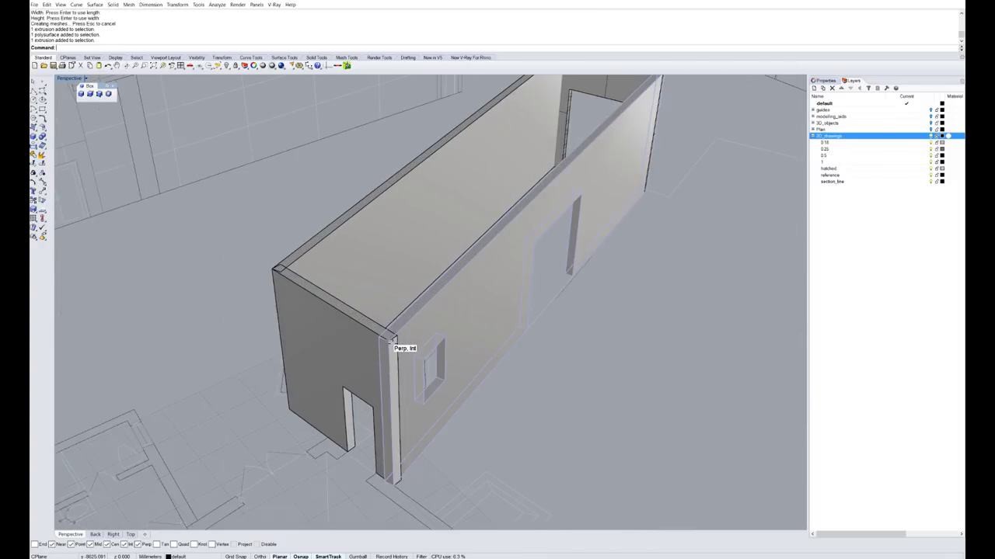
scroll(396, 341, down, 3)
right_drag(510, 256, 497, 314)
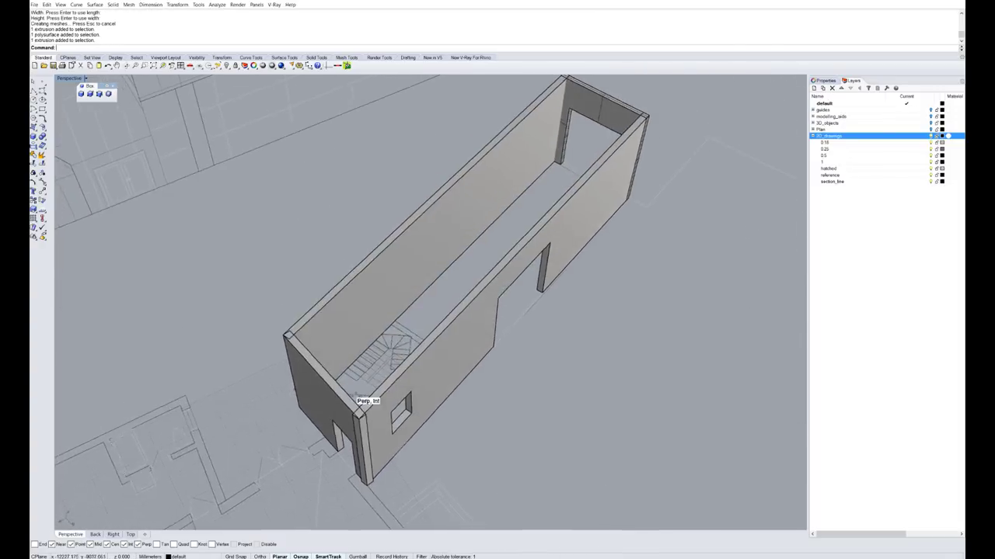
scroll(348, 445, up, 5)
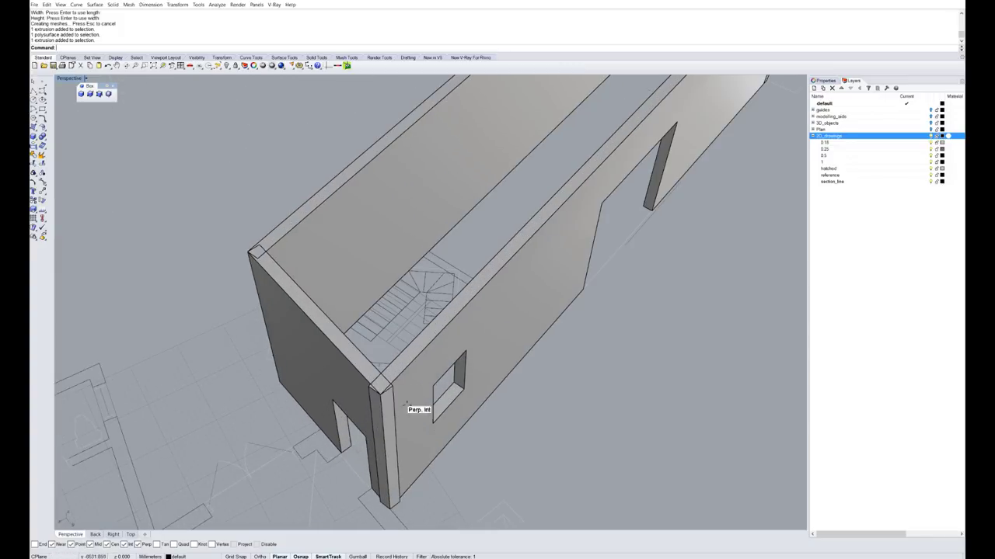
scroll(388, 460, up, 1)
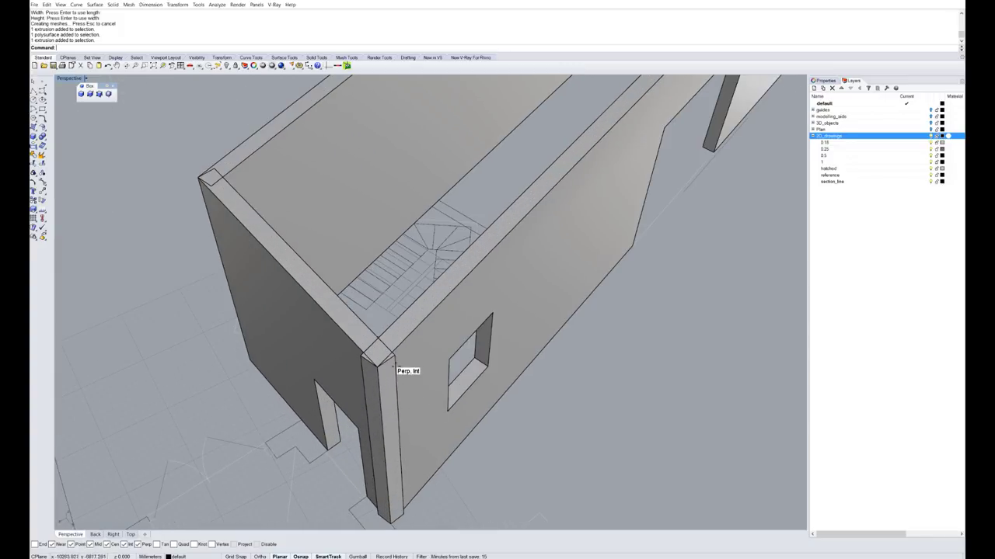
right_drag(410, 353, 428, 332)
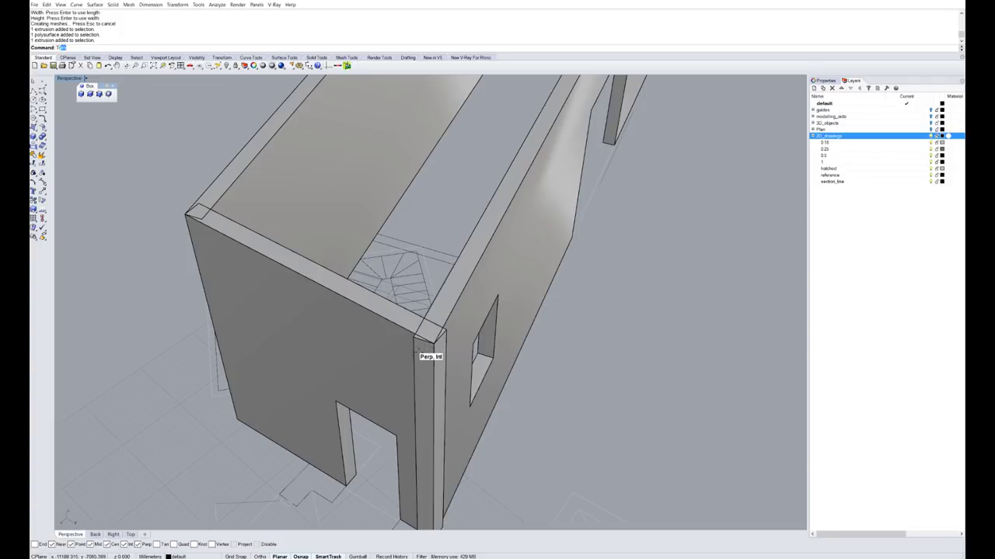
- Trim the small-doorway end wall and the window wall against each other to remove their overlap at the shared corner
key(Return)
click(448, 351)
key(Return)
click(440, 356)
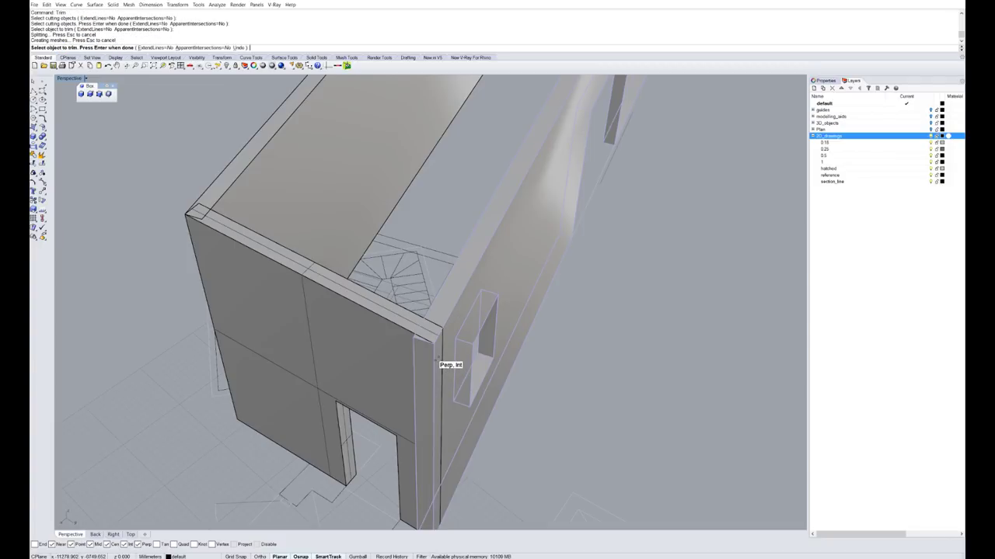
key(Return)
click(423, 333)
key(Return)
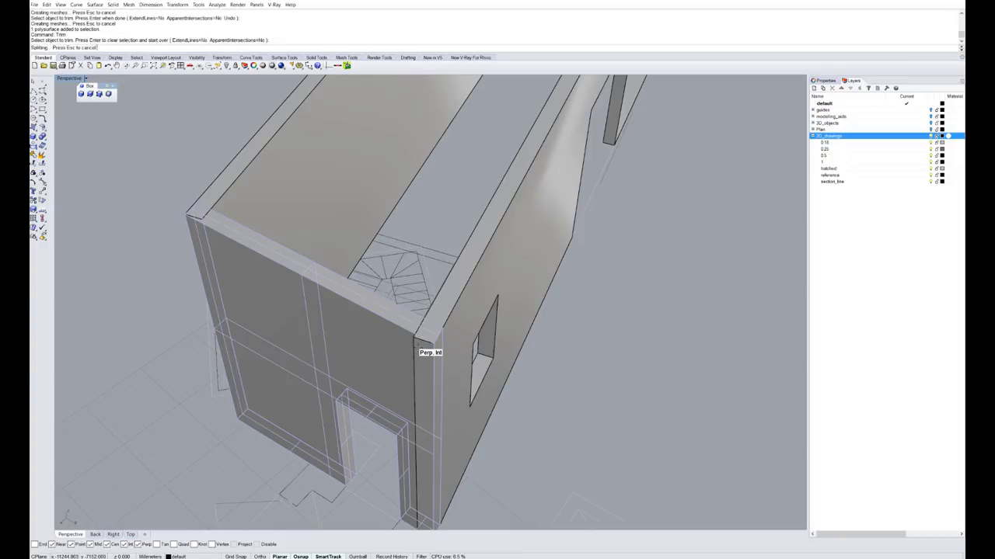
click(420, 347)
key(Return)
- Try to merge all four wall solids with a Boolean union
click(376, 365)
click(472, 283)
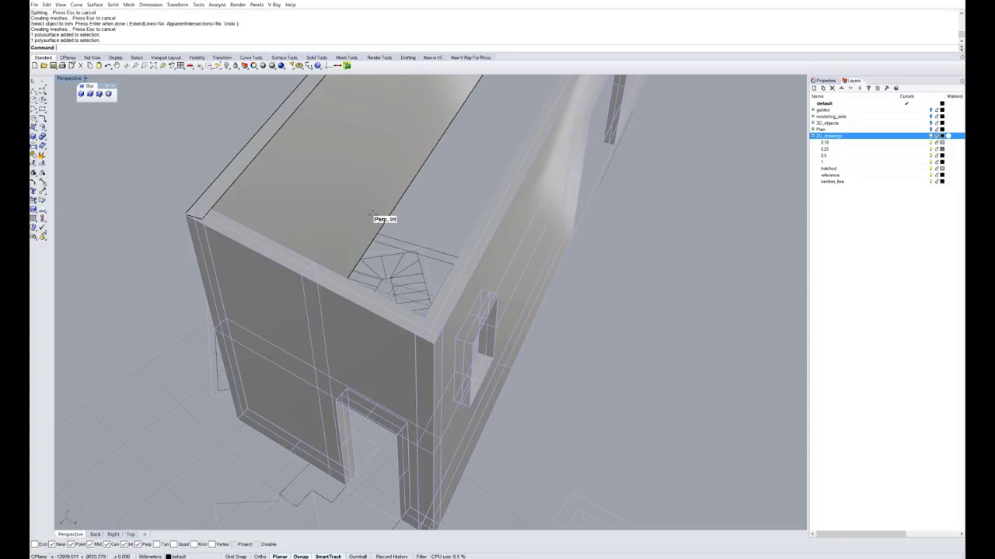
click(359, 205)
scroll(323, 359, down, 8)
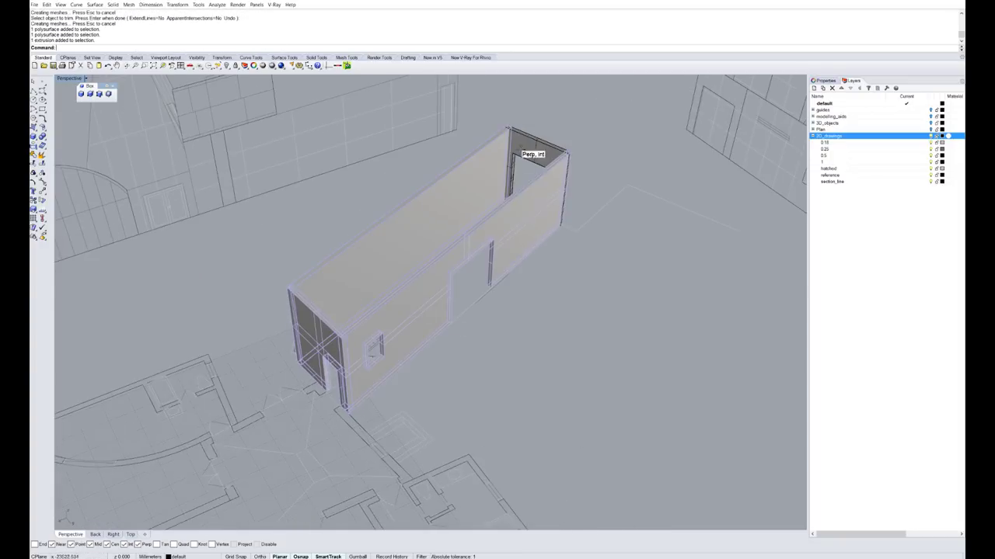
shift+click(524, 127)
text(Bo)
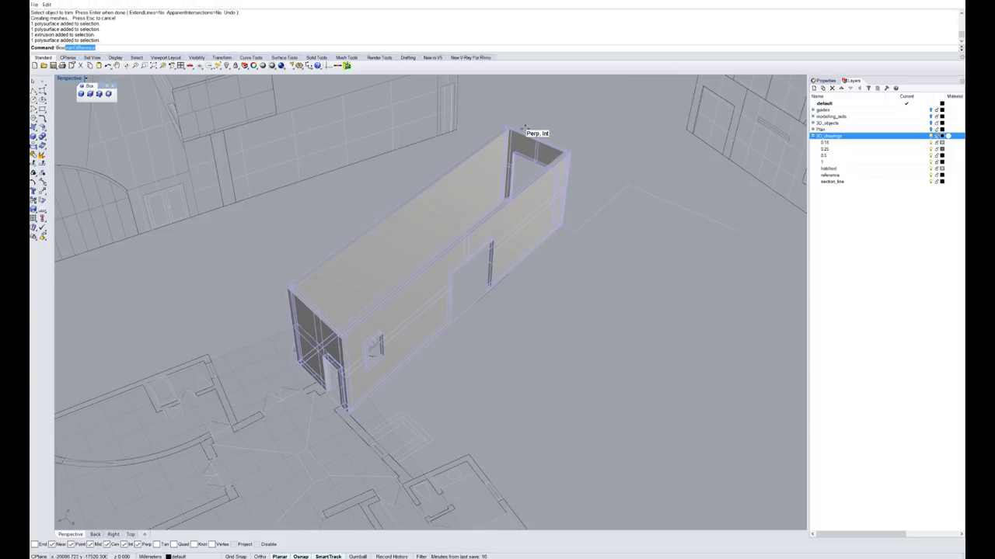
text(oleanu)
key(Return)
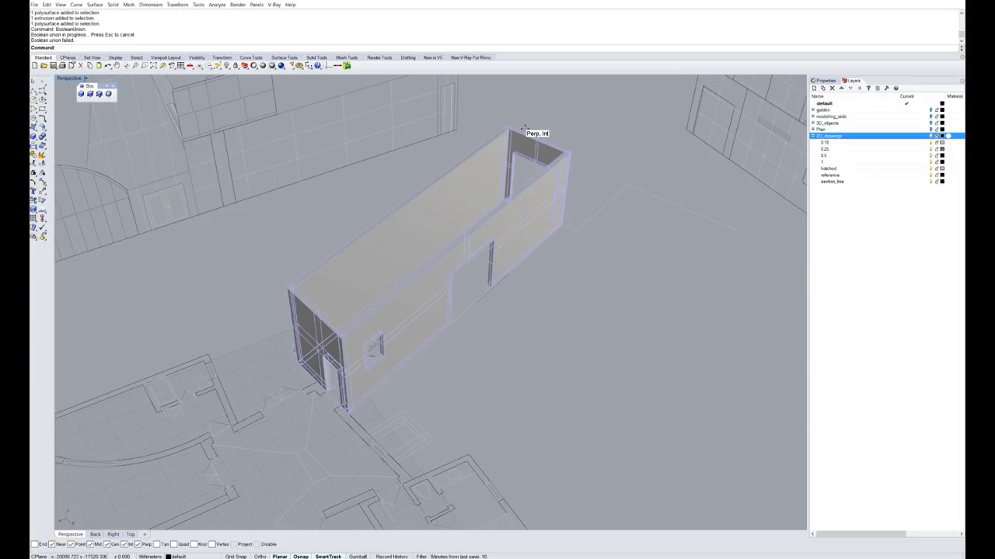
- Clear the wall selection and check the model for invalid geometry by selecting all bad objects
click(458, 236)
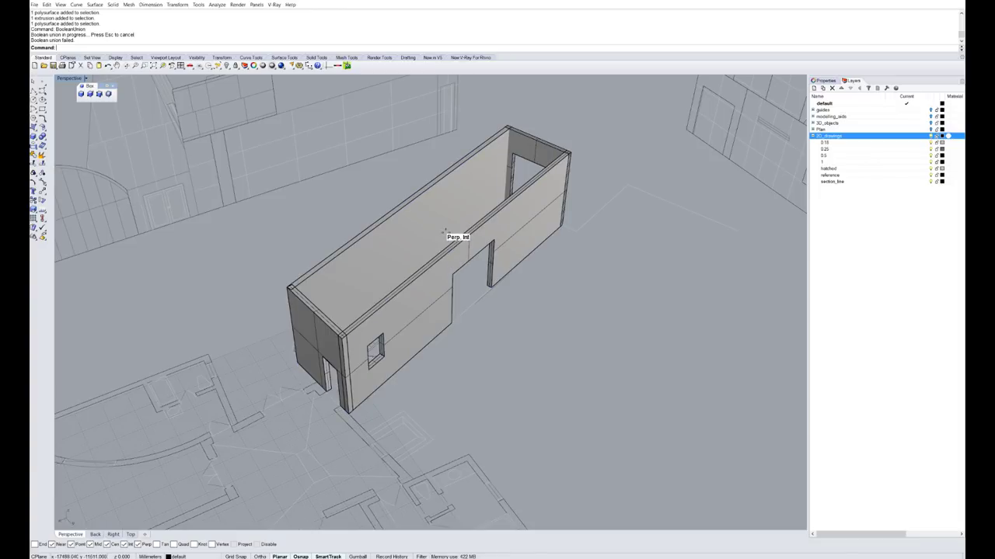
scroll(386, 315, up, 3)
key(Escape)
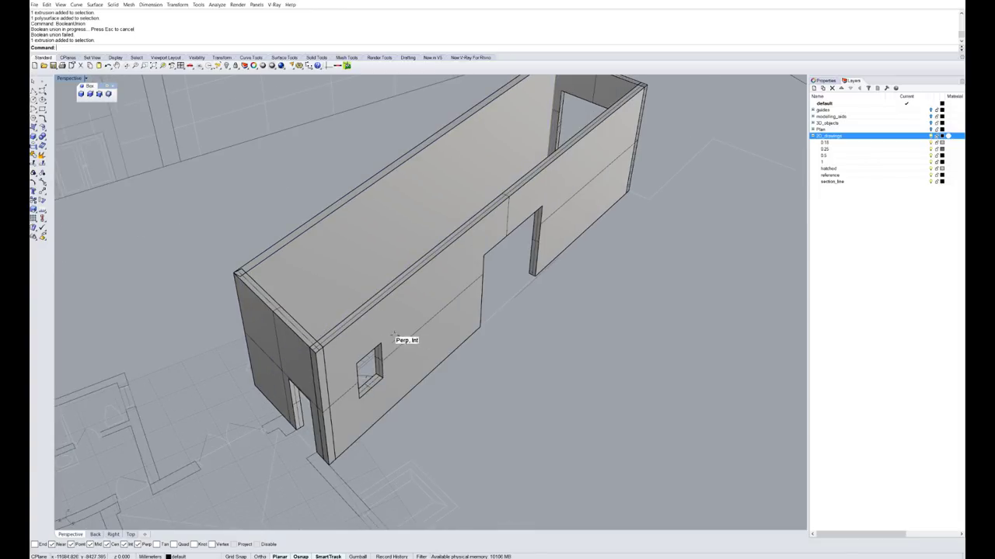
right_drag(394, 341, 424, 336)
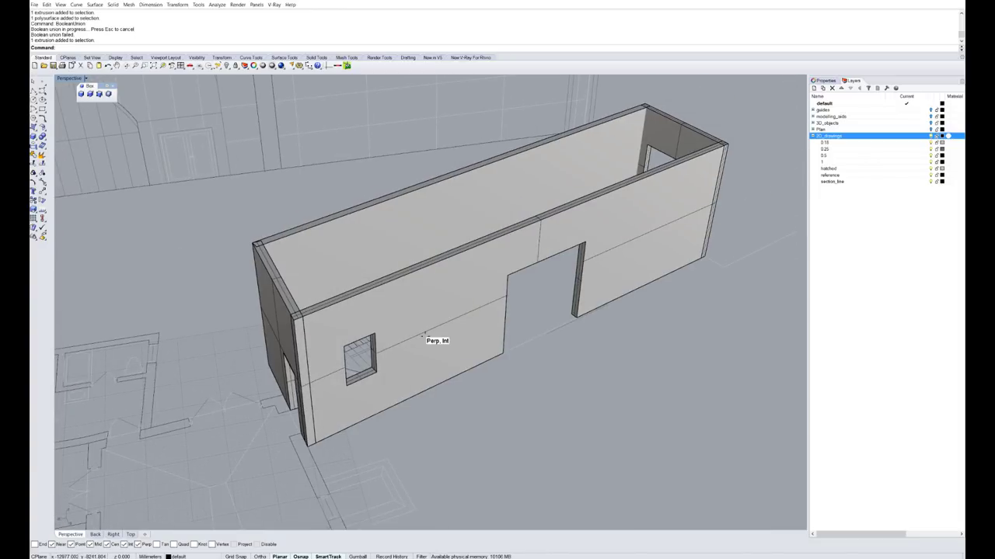
text(l)
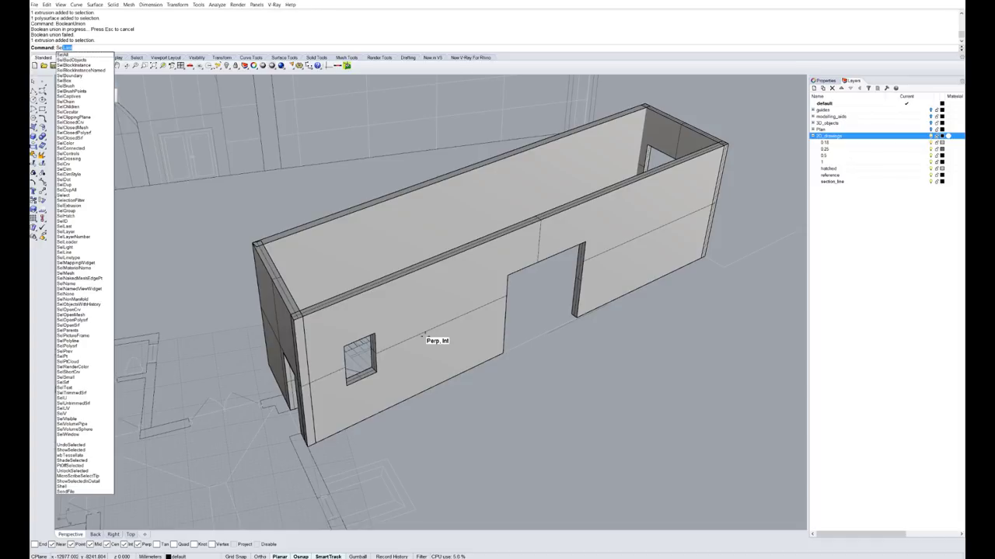
key(Return)
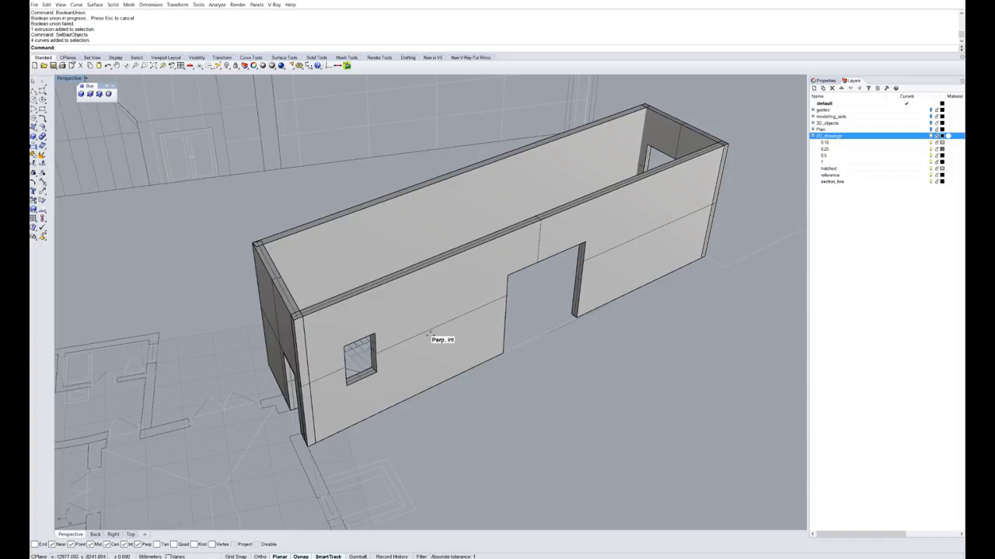
- Move the window wall away from the corner to inspect its trimmed end, and undo the move
mouse_move(427, 332)
right_down()
mouse_move(485, 316)
mouse_move(413, 322)
right_up()
drag(413, 322, 492, 313)
click(521, 360)
right_drag(496, 345, 505, 307)
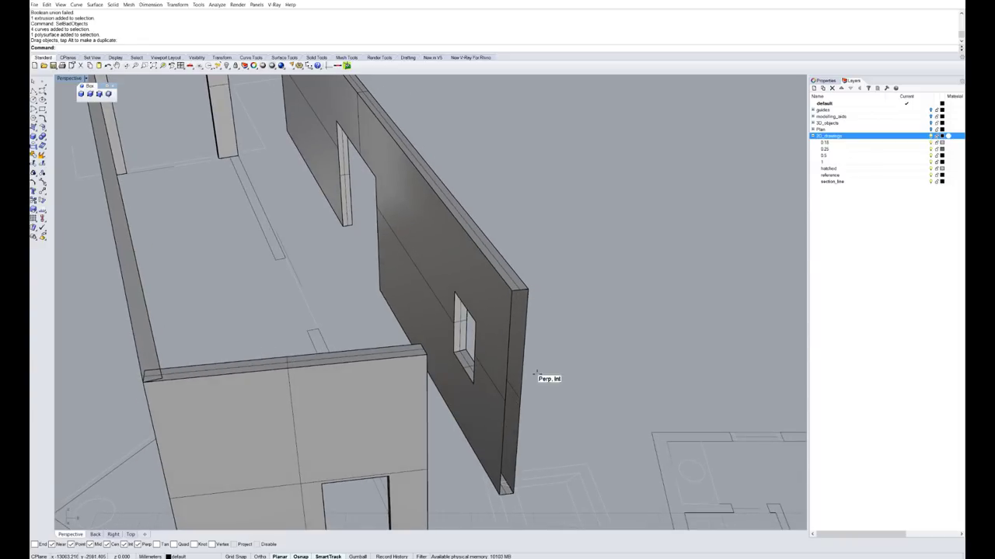
key(ctrl+z)
- Cap the open ends of the trimmed walls with all four wall solids selected
right_drag(537, 374, 364, 349)
shift+click(269, 354)
shift+click(271, 311)
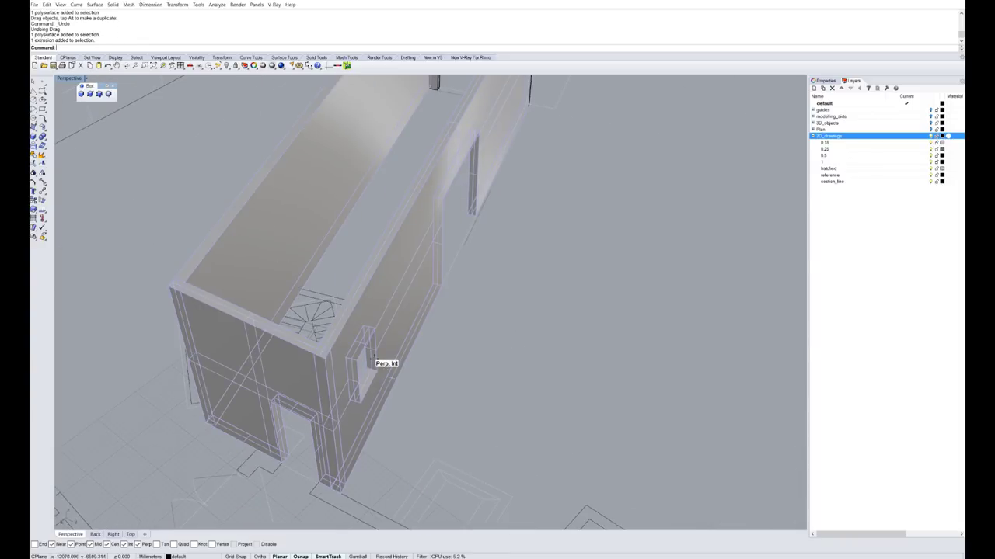
scroll(433, 124, down, 6)
shift+click(412, 136)
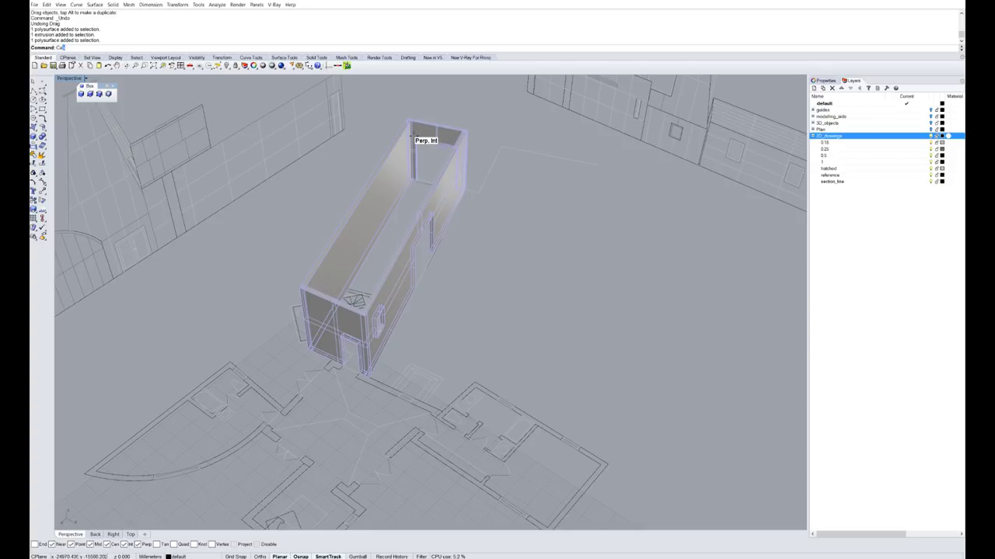
key(Return)
- Move the window wall aside to check its capped end, and undo the move
scroll(362, 327, up, 8)
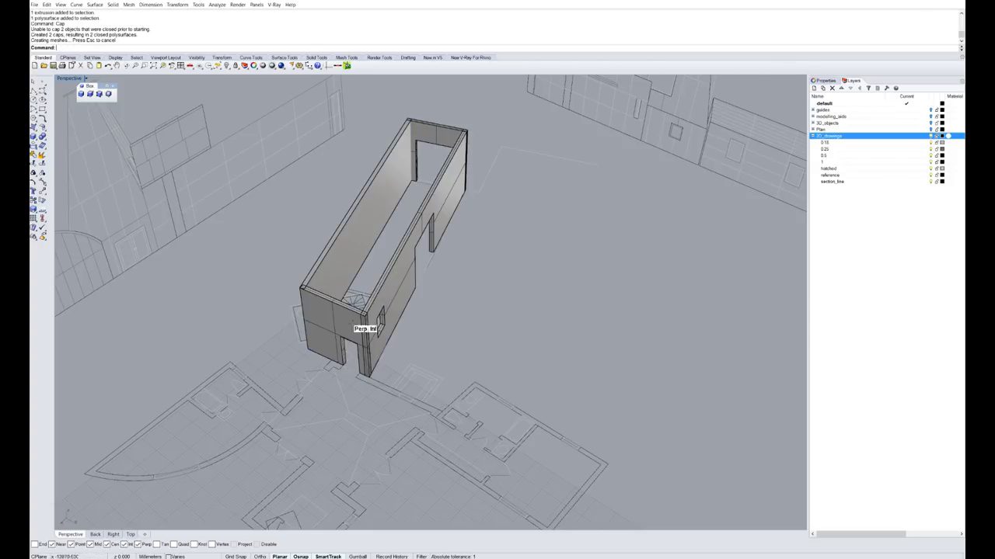
mouse_move(412, 225)
mouse_down()
mouse_move(422, 206)
mouse_move(548, 315)
mouse_move(476, 235)
mouse_up()
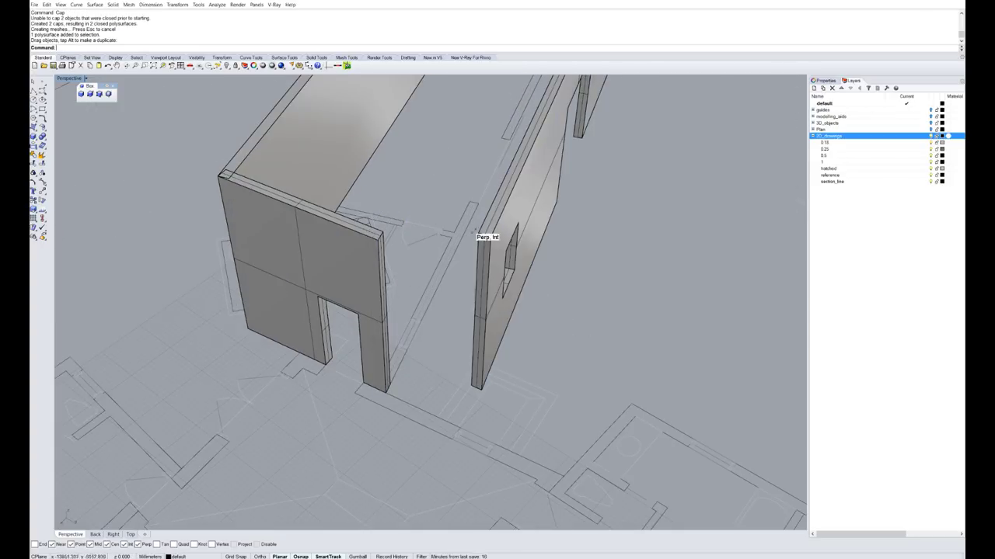
key(ctrl+z)
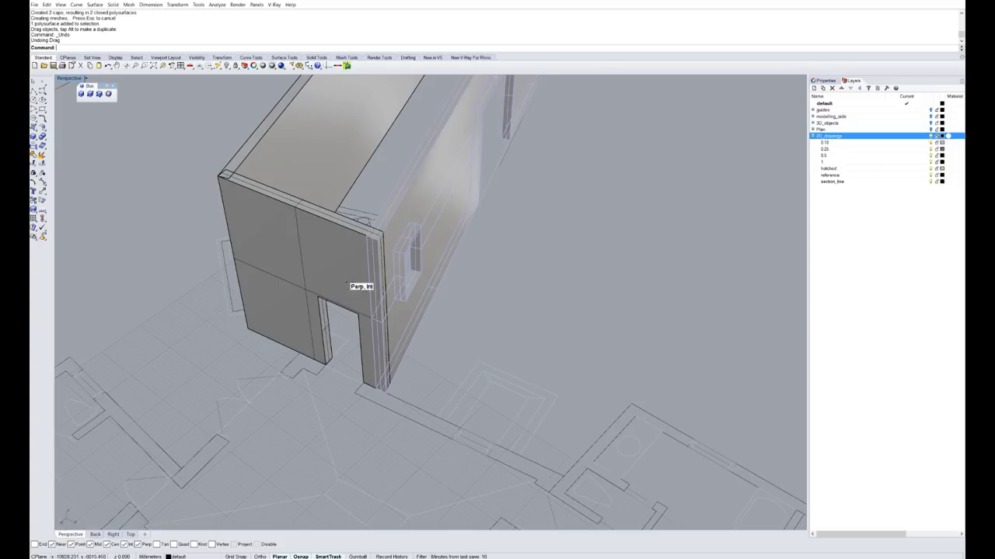
- Try the Boolean union again on the four capped walls
click(297, 253)
shift+click(352, 222)
scroll(452, 181, down, 5)
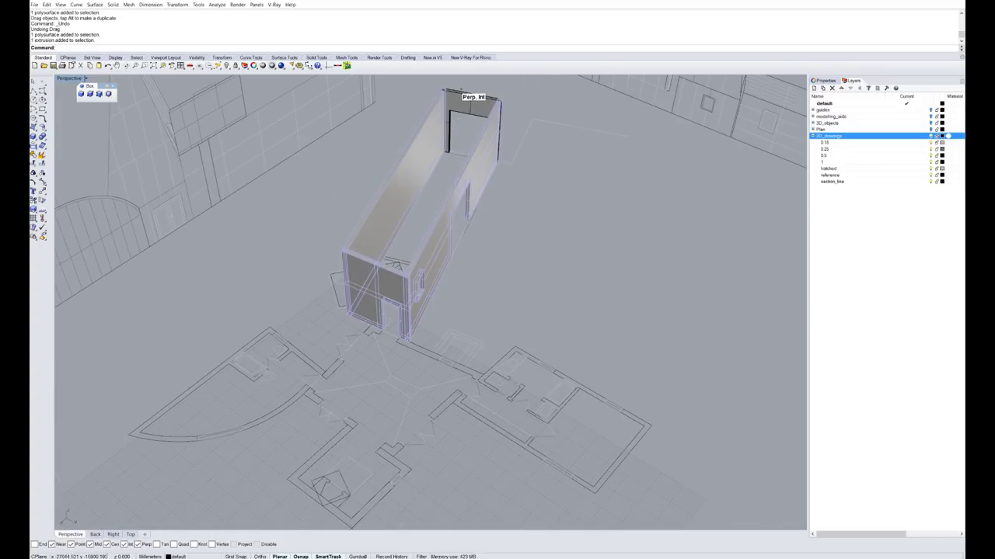
shift+click(461, 91)
scroll(434, 77, up, 5)
right_drag(470, 161, 299, 159)
scroll(301, 161, down, 6)
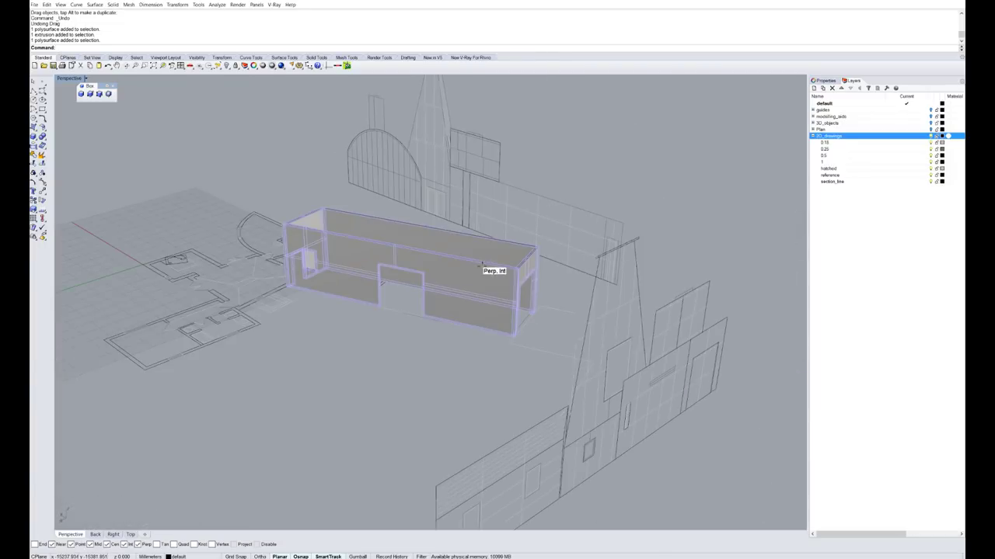
right_drag(481, 266, 442, 269)
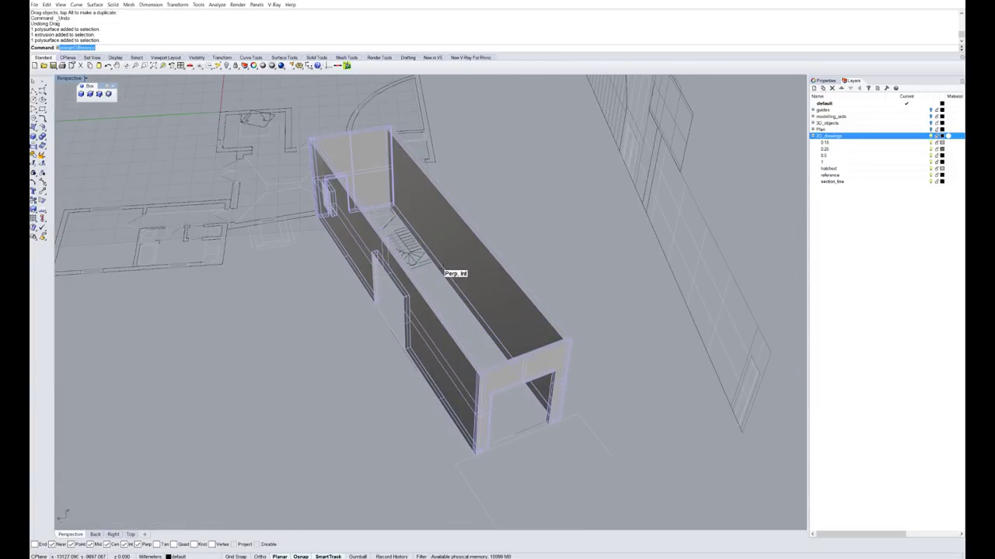
key(Down)
key(Down)
key(Down)
key(Down)
key(Return)
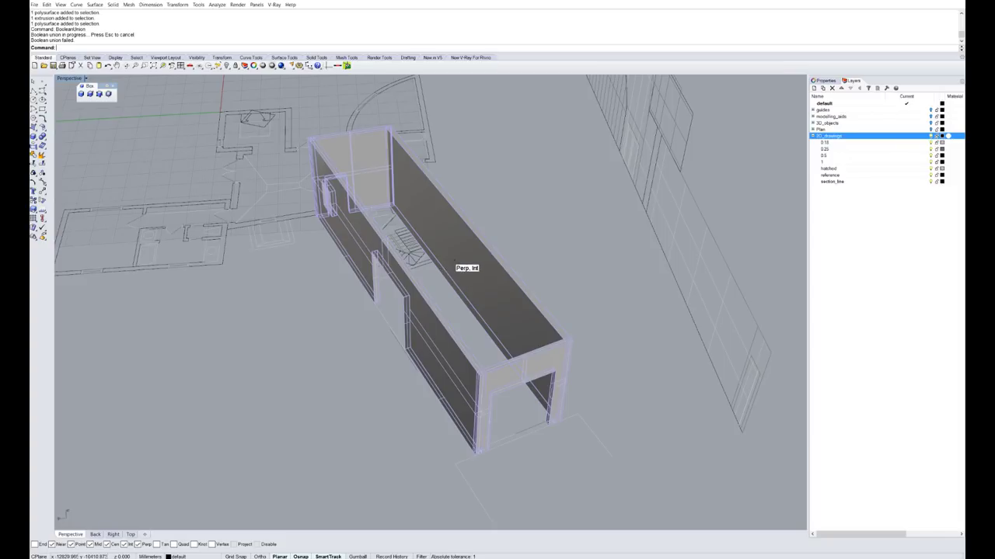
- Move the large-doorway end wall outward to inspect it and the long walls' ends, and undo the move
key(Escape)
drag(515, 373, 547, 404)
scroll(543, 428, up, 6)
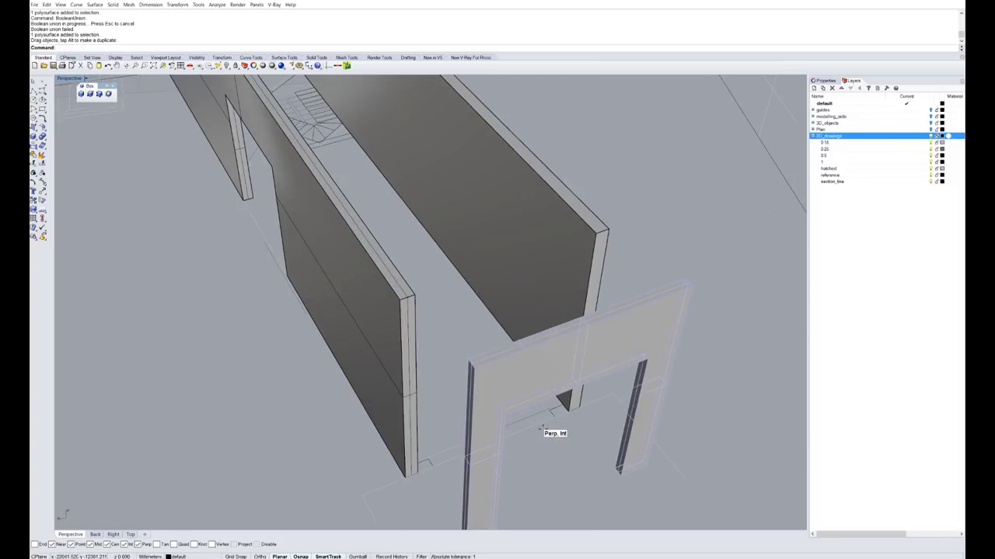
key(ctrl+z)
scroll(631, 350, down, 3)
right_drag(631, 350, 553, 326)
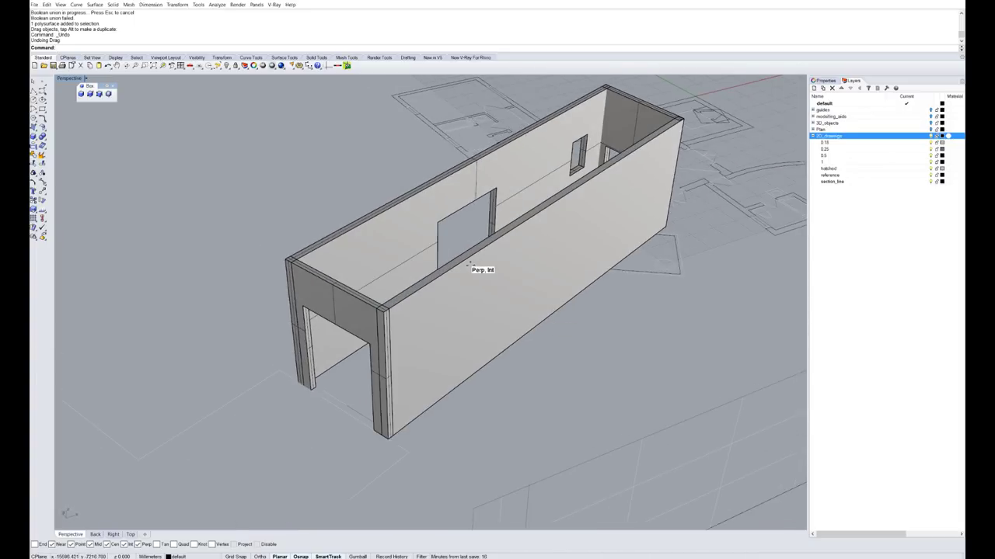
- Boolean union the solid long wall with the adjoining large-doorway end wall
click(404, 335)
shift+click(348, 309)
right_click(353, 320)
- Try to Boolean union the two joined walls with the opposite window wall
click(370, 326)
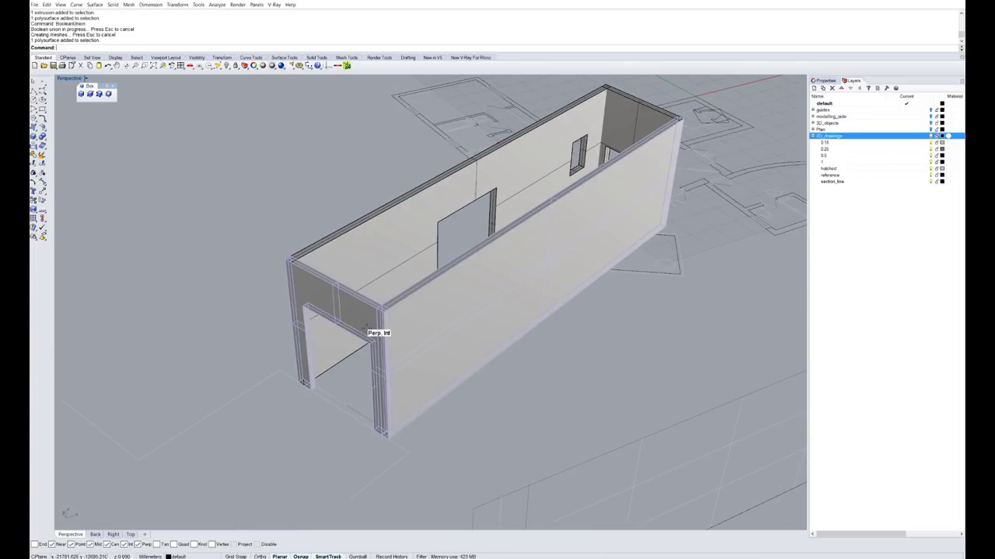
shift+click(344, 264)
right_click(342, 263)
click(343, 411)
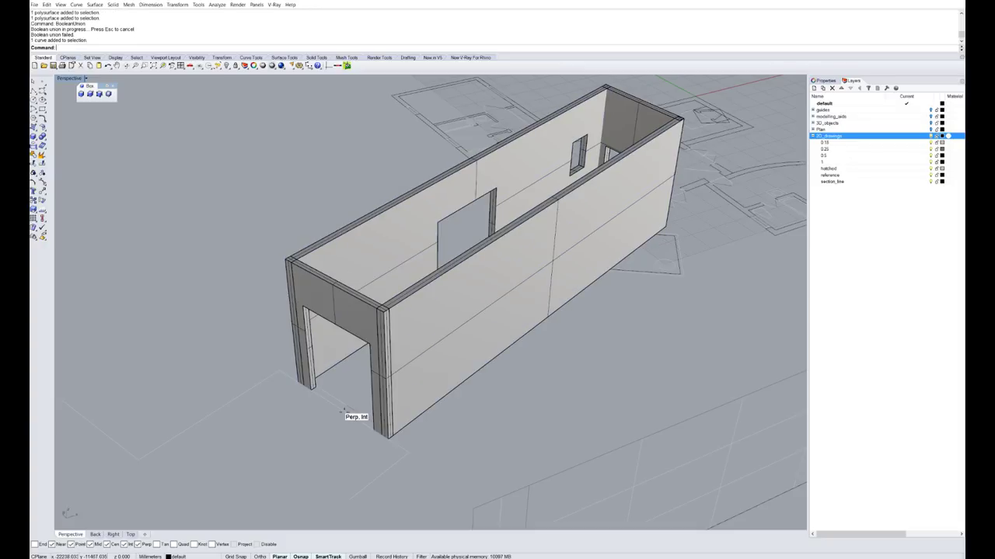
- Boolean union the two joined walls with the small-doorway end wall at the far end
click(360, 328)
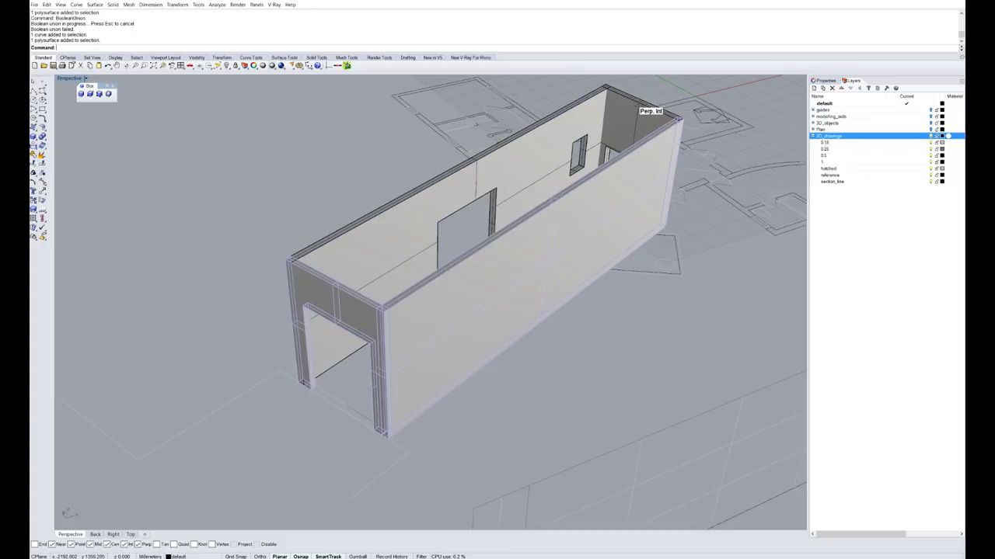
click(634, 134)
shift+click(631, 168)
right_click(630, 169)
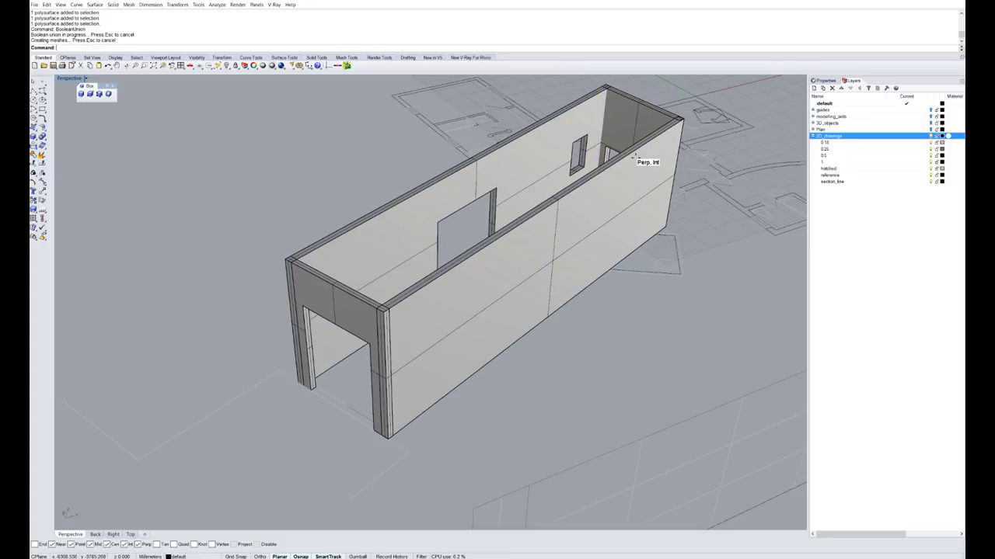
- Try to Boolean union the three joined walls with the remaining window wall, and clear the selection
click(634, 156)
right_drag(440, 205, 448, 224)
shift+click(403, 275)
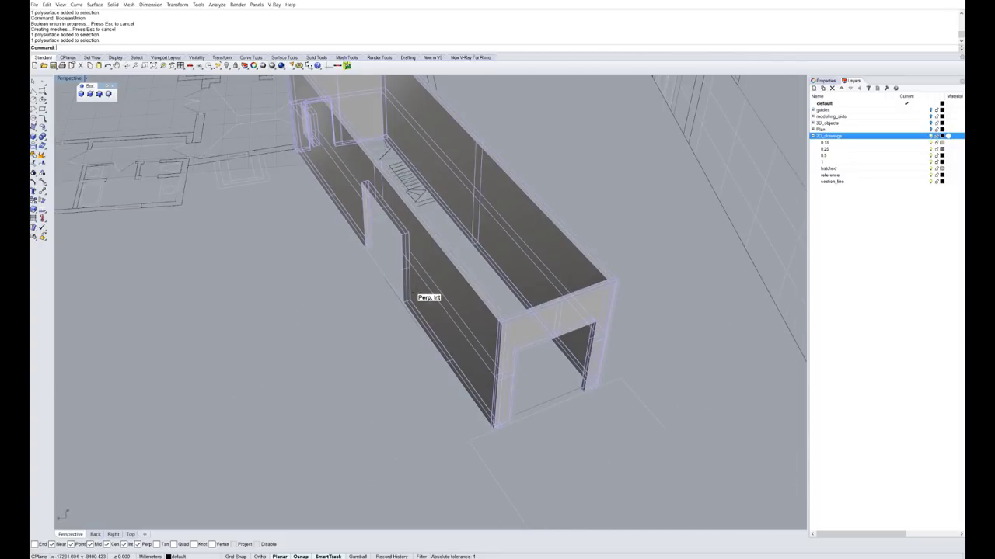
right_click(416, 292)
right_drag(410, 433, 519, 366)
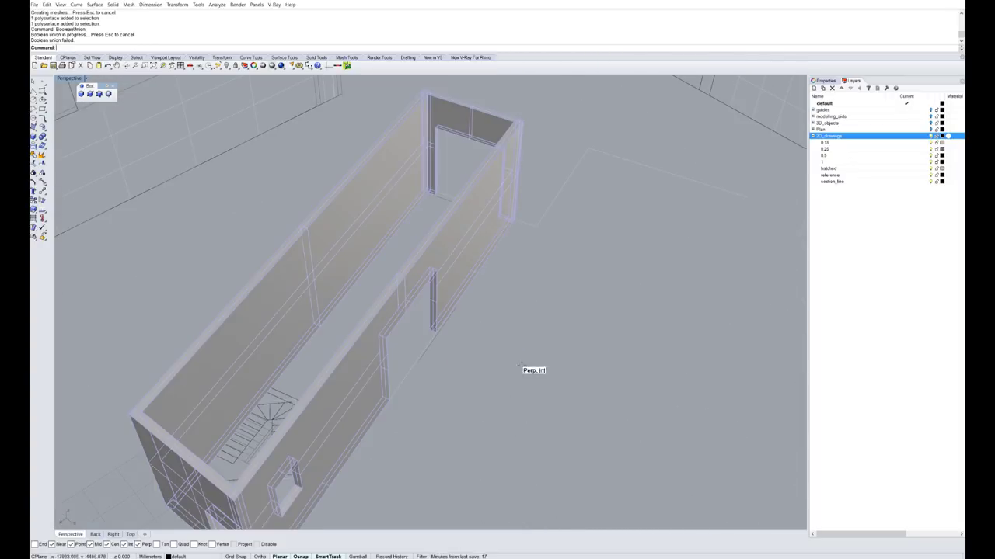
click(455, 254)
- Duplicate the border curves of the window wall's outer face with DupFaceBorder
right_drag(477, 225, 436, 262)
right_drag(505, 390, 373, 305)
scroll(397, 359, up, 3)
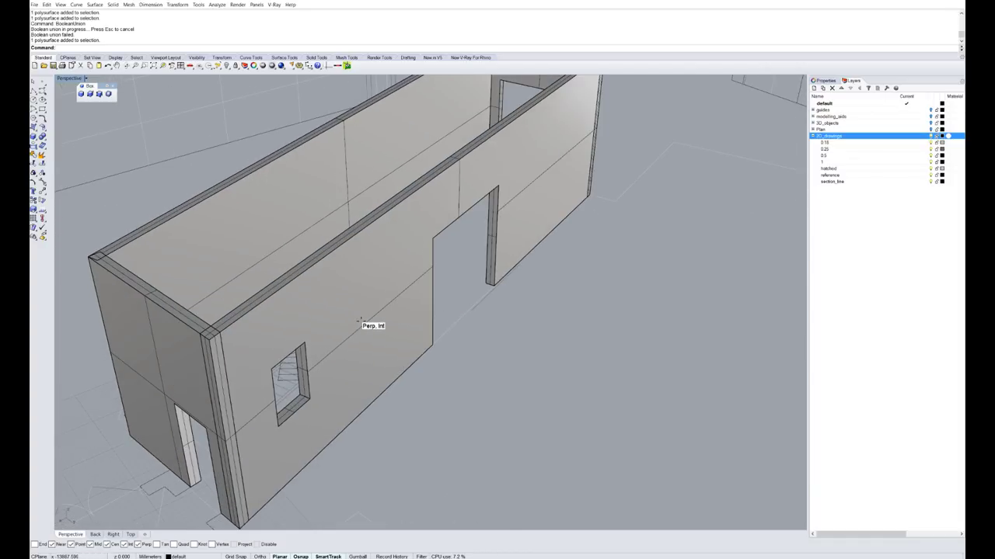
text(Dup)
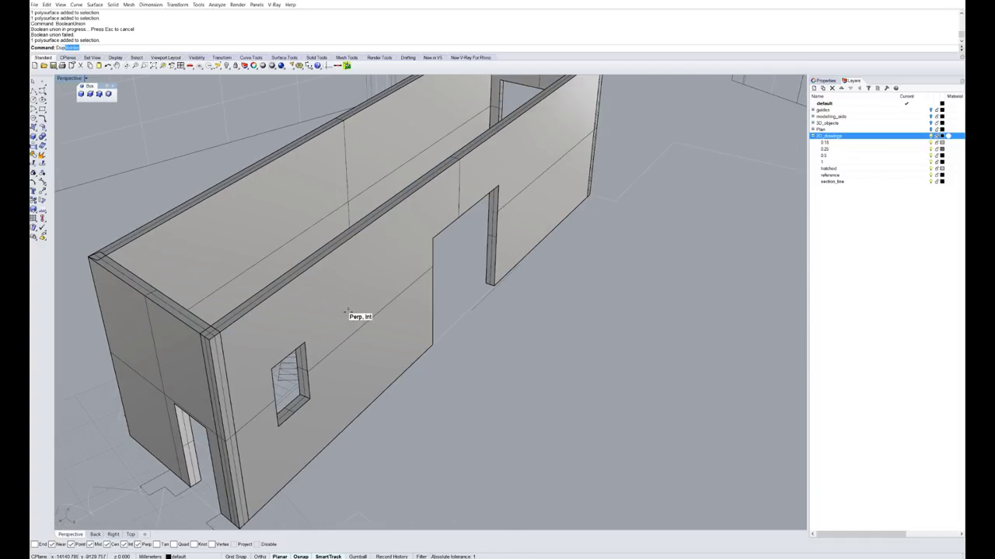
text(FaceBorder)
key(Return)
click(386, 299)
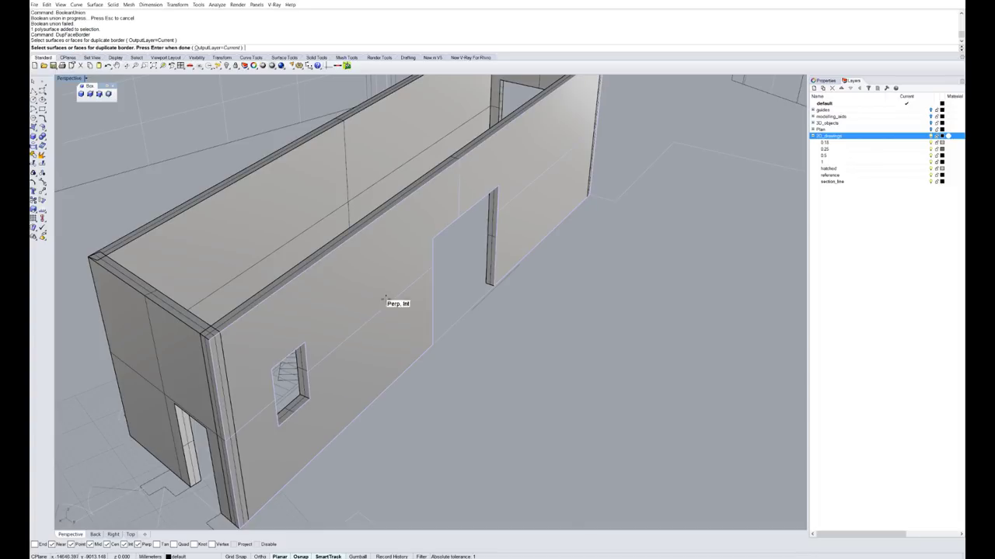
key(Return)
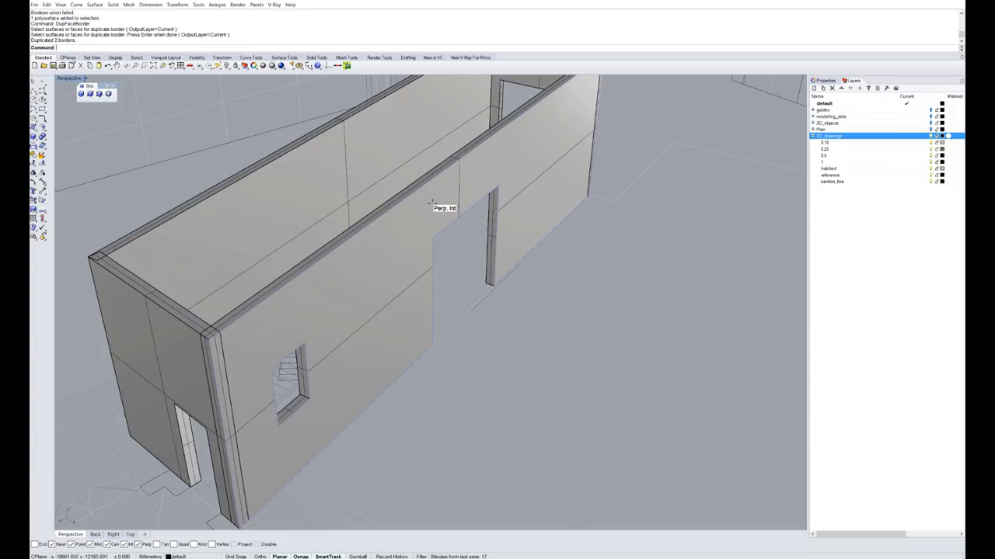
- Delete the window wall solid, keeping its duplicated border curves
click(403, 268)
key(Delete)
- Extrude the window wall's duplicated border curves into a solid matching the wall thickness in the plan, and delete the curves
click(339, 367)
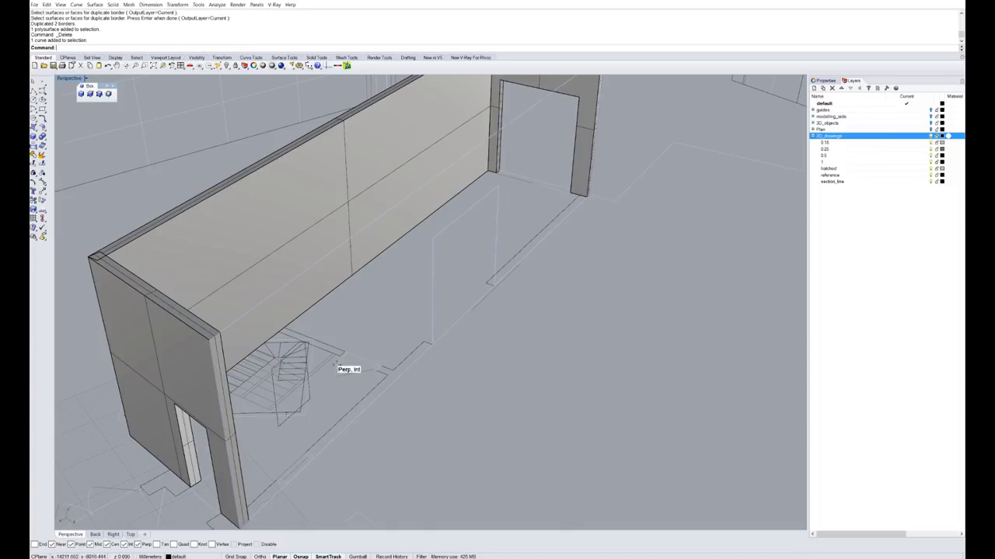
shift+click(310, 400)
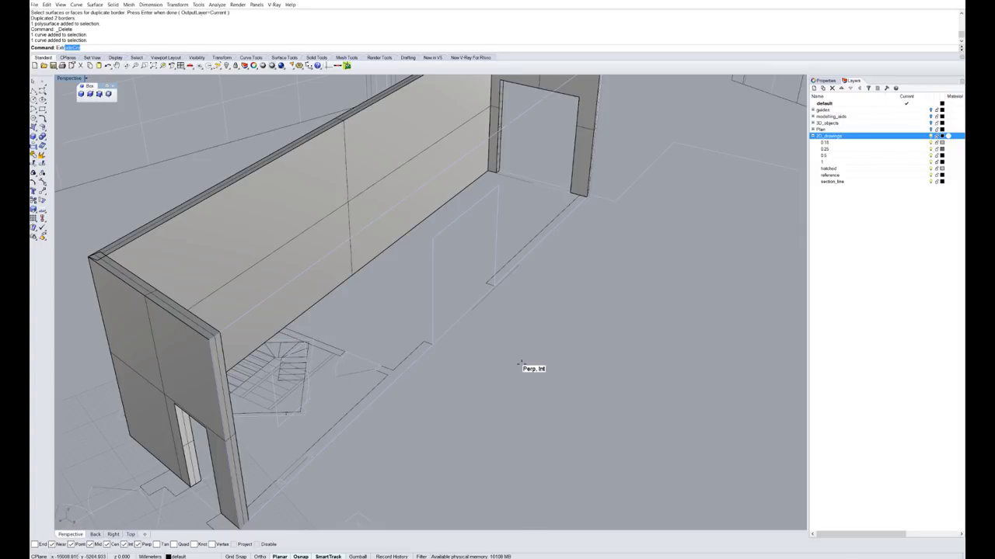
key(Return)
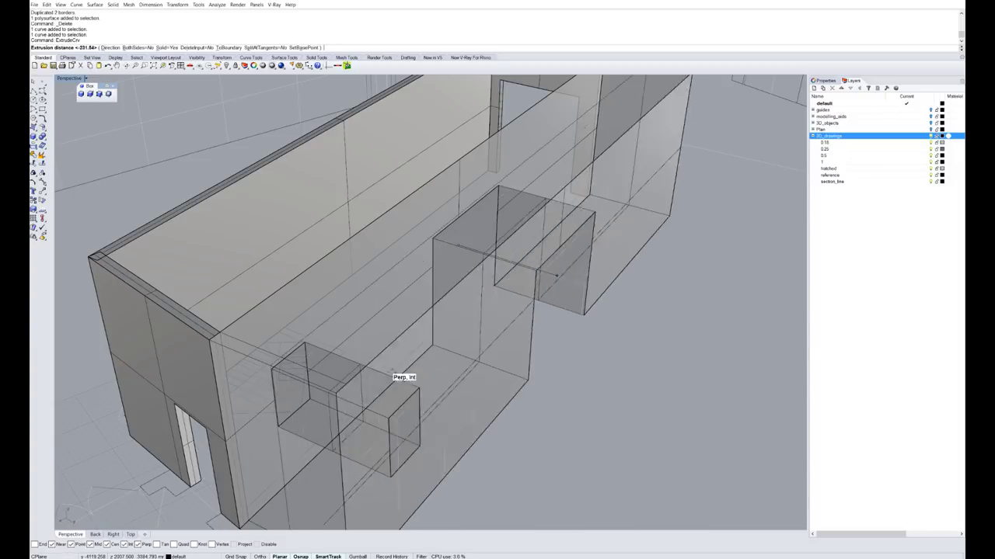
click(422, 339)
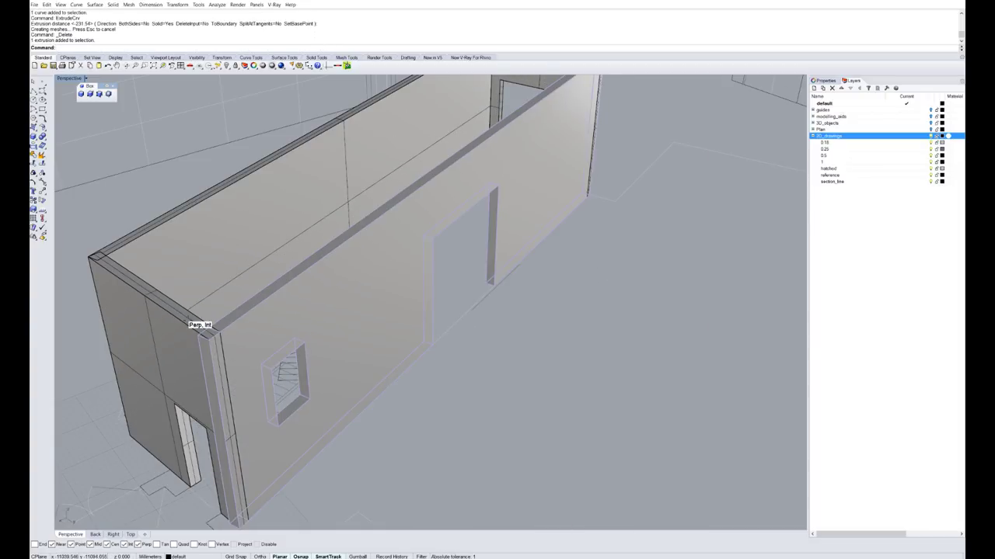
- Trim the rebuilt window wall's overlapping end at the near corner, using the joined walls as the cutting object
shift+click(214, 362)
key(Escape)
scroll(187, 388, up, 4)
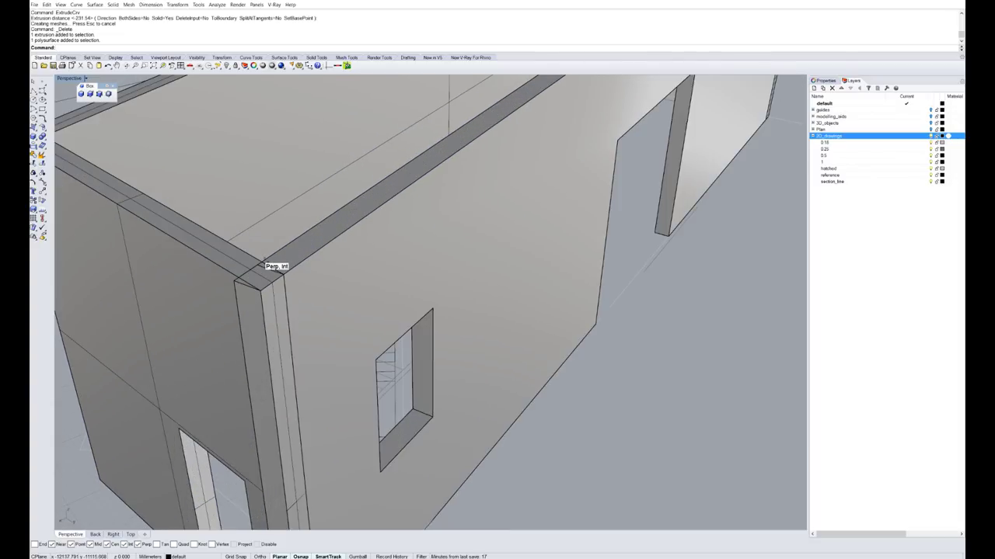
key(Return)
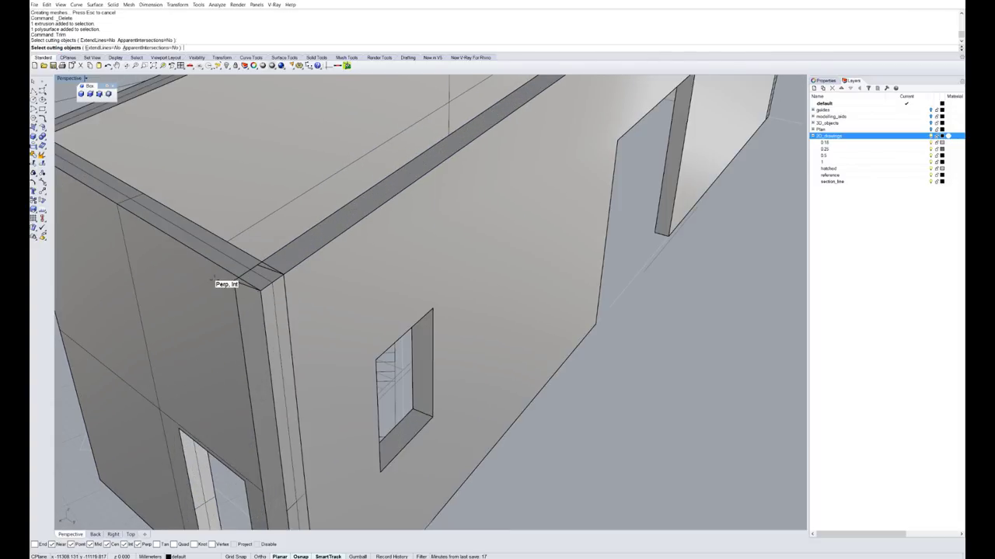
click(222, 282)
key(Return)
click(249, 333)
key(Return)
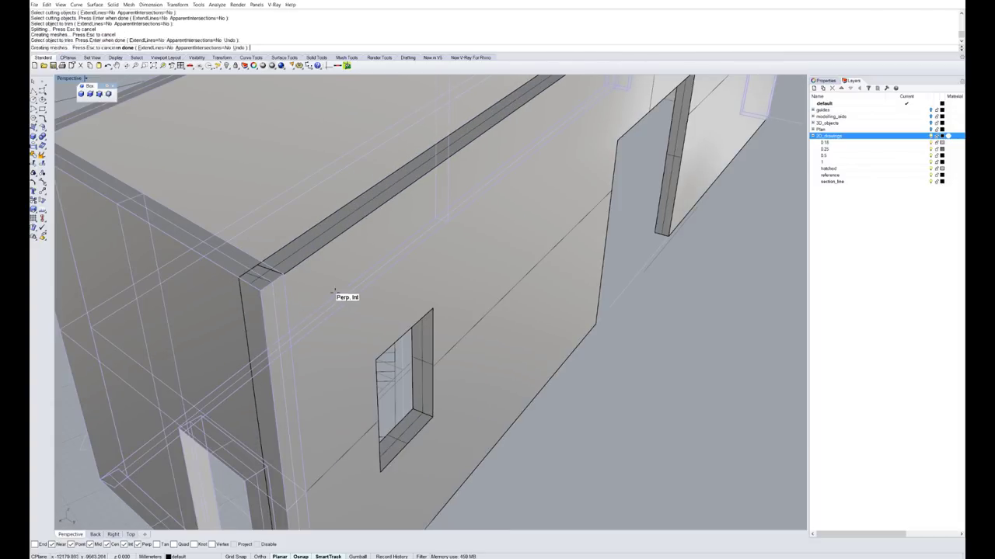
- Boolean union the trimmed window wall with the other joined walls
click(332, 293)
shift+click(193, 323)
text(Boo)
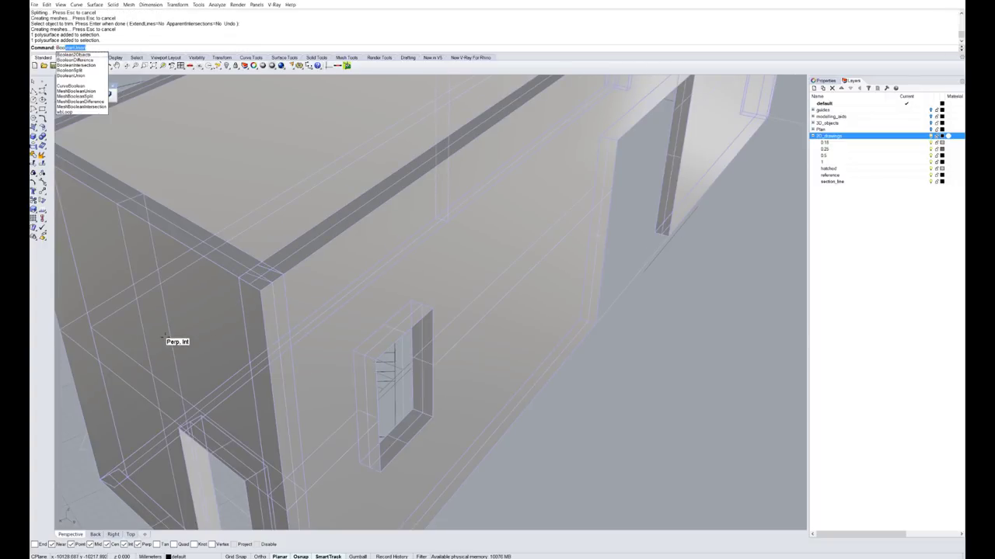
key(Return)
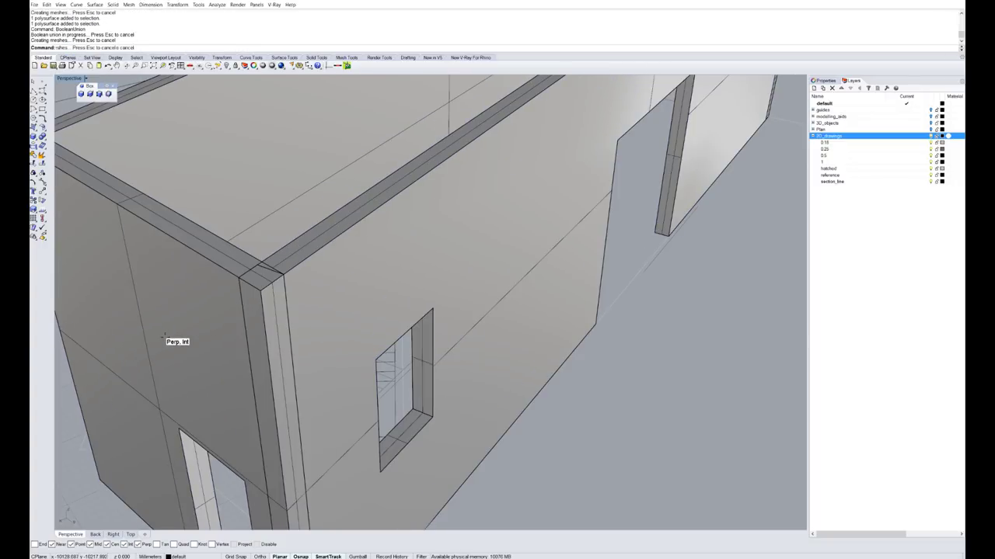
- Inspect the unioned walls from several sides, closing in on the corner beside the large end opening
click(294, 364)
scroll(295, 367, down, 8)
scroll(378, 247, up, 4)
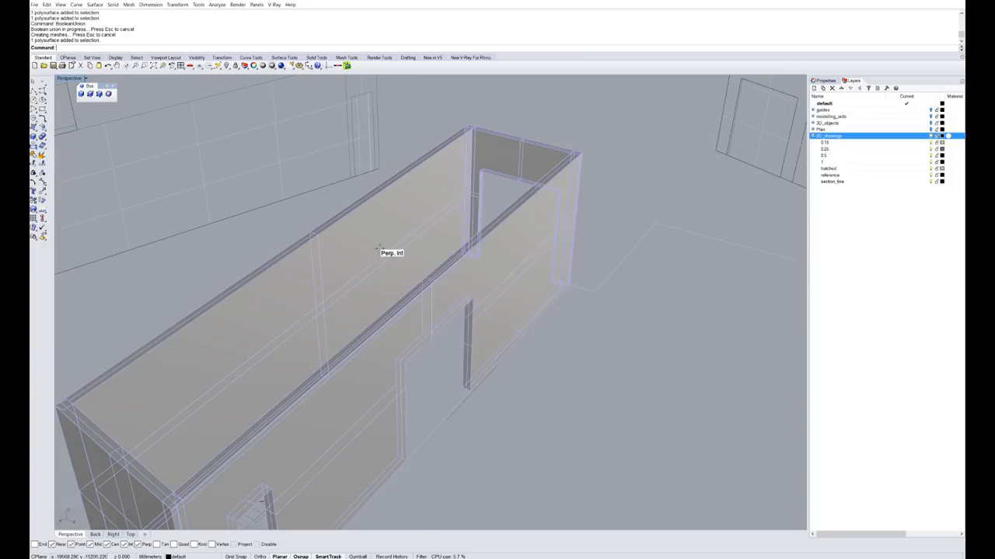
right_drag(499, 289, 437, 304)
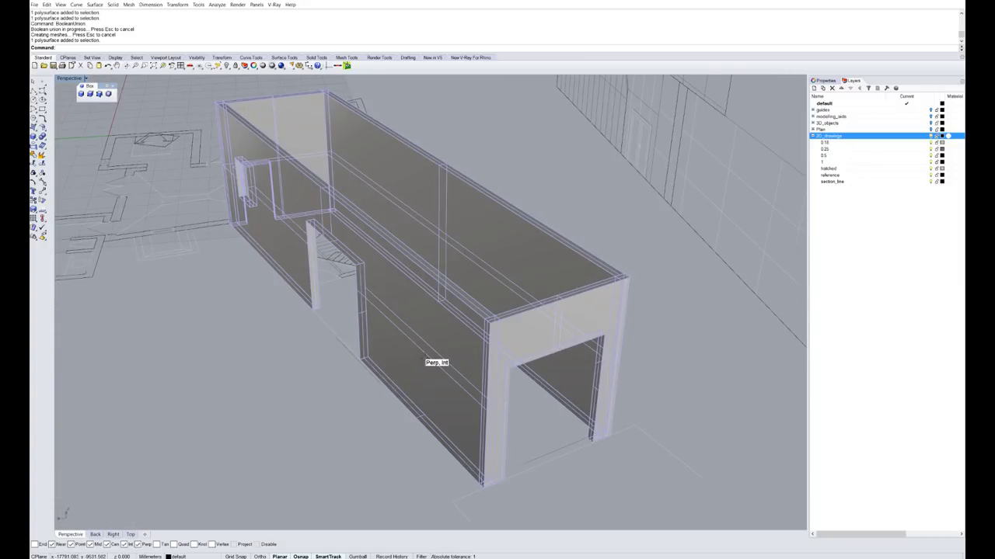
right_drag(507, 436, 539, 407)
scroll(577, 362, up, 3)
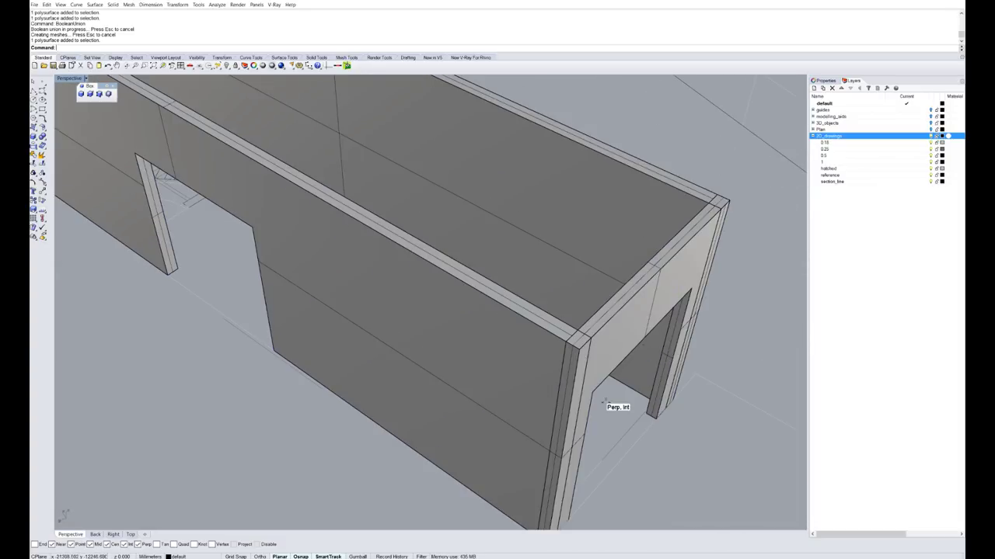
right_drag(606, 400, 521, 381)
scroll(528, 370, up, 2)
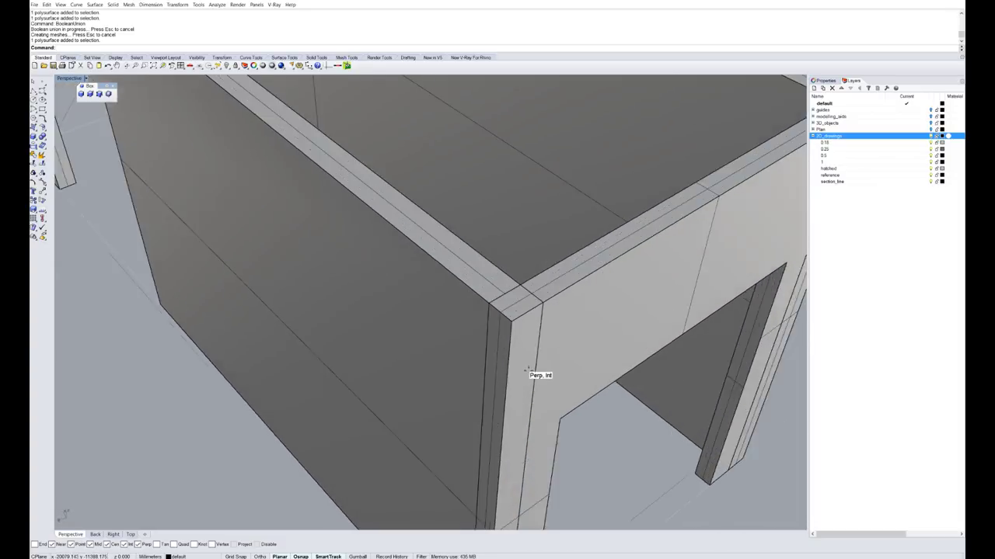
- Check the geometry description in the unioned walls' object details, and close the report
click(492, 334)
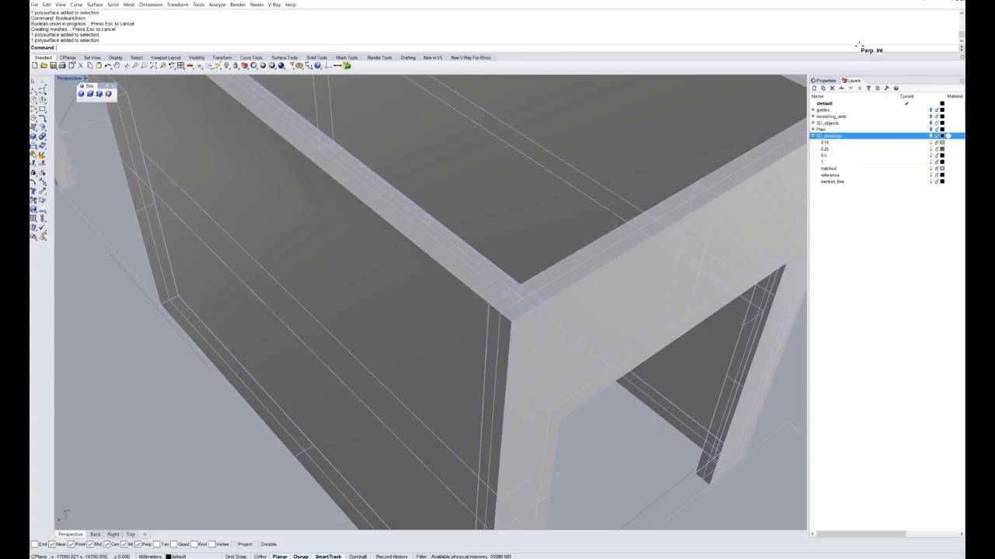
click(823, 80)
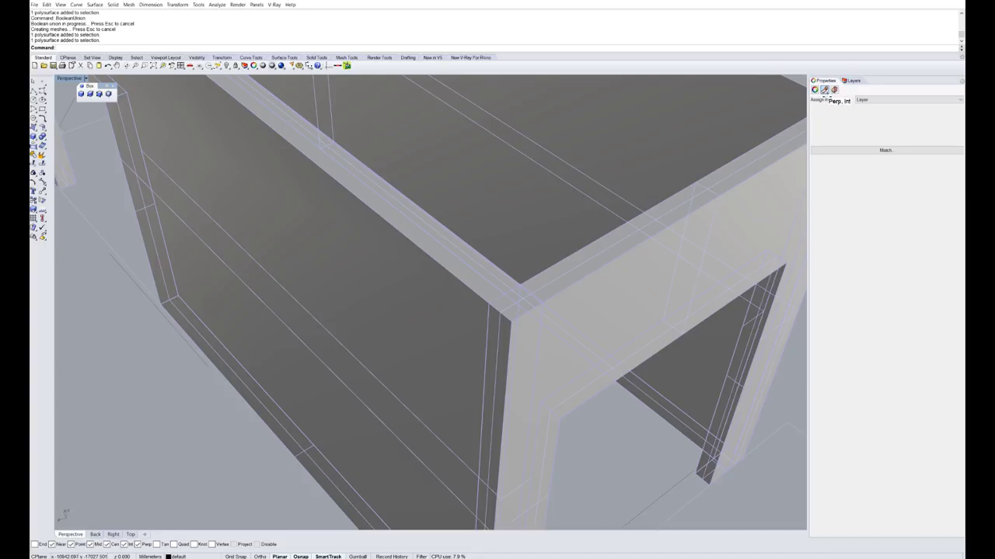
click(815, 90)
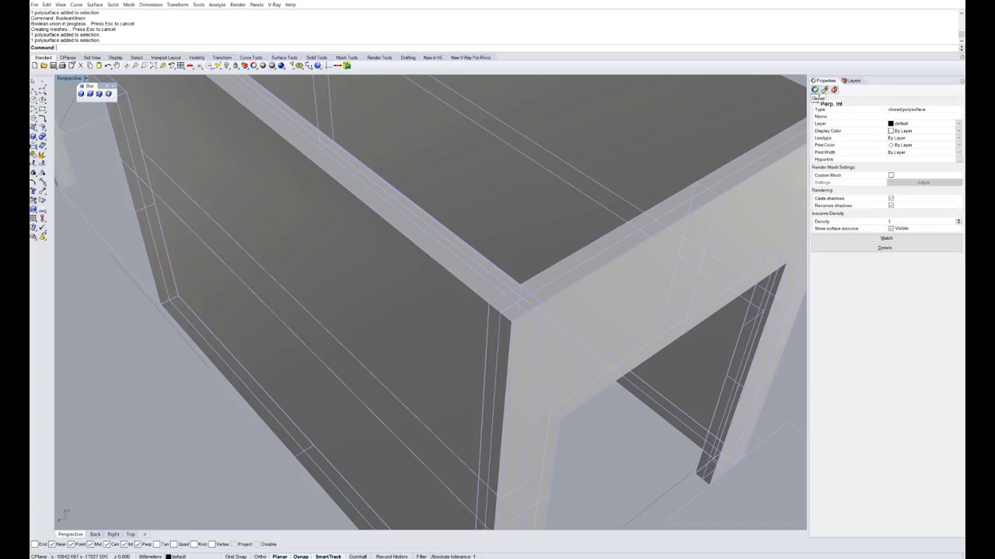
click(870, 247)
drag(652, 167, 719, 168)
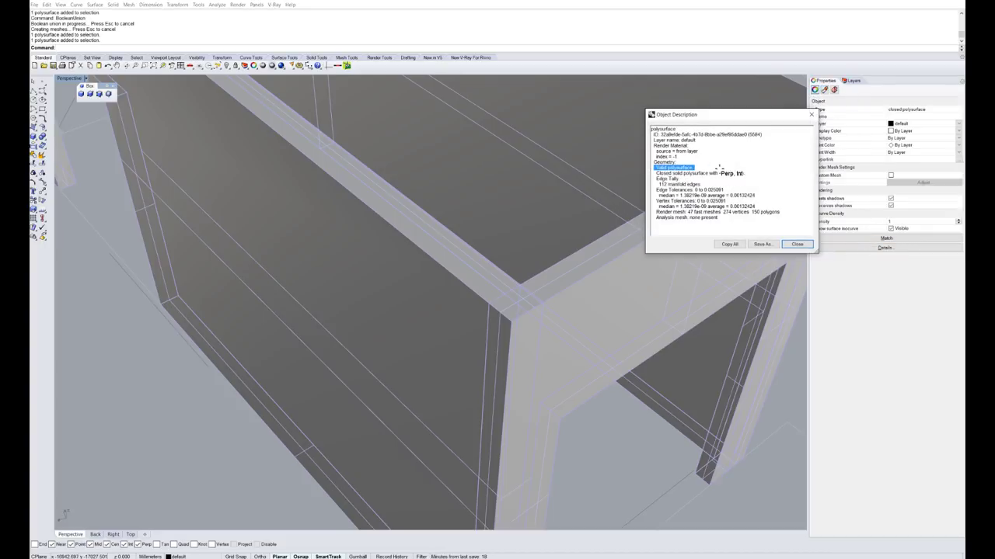
click(810, 114)
- Merge all coplanar faces of the unioned walls with MergeAllFaces
scroll(500, 185, down, 6)
click(537, 300)
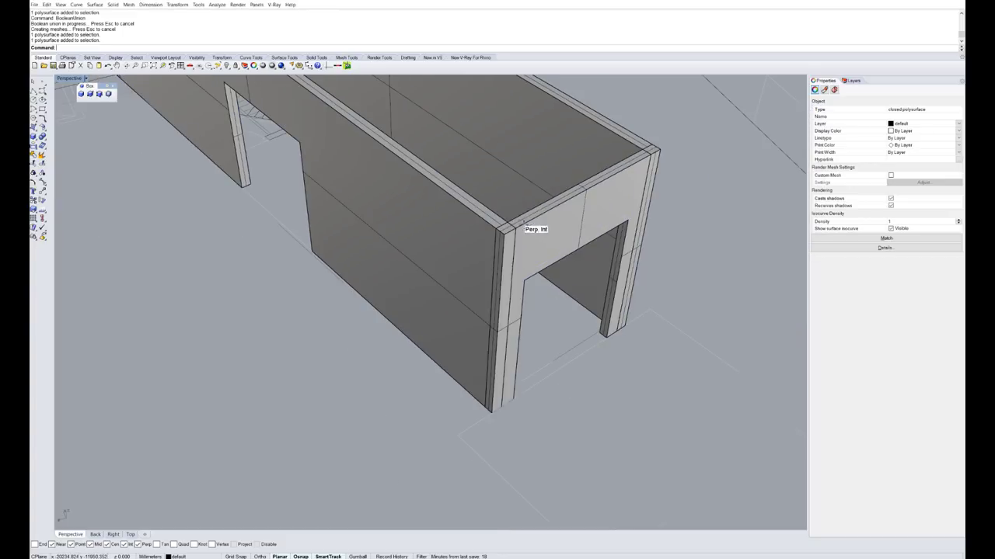
scroll(522, 223, up, 4)
click(539, 274)
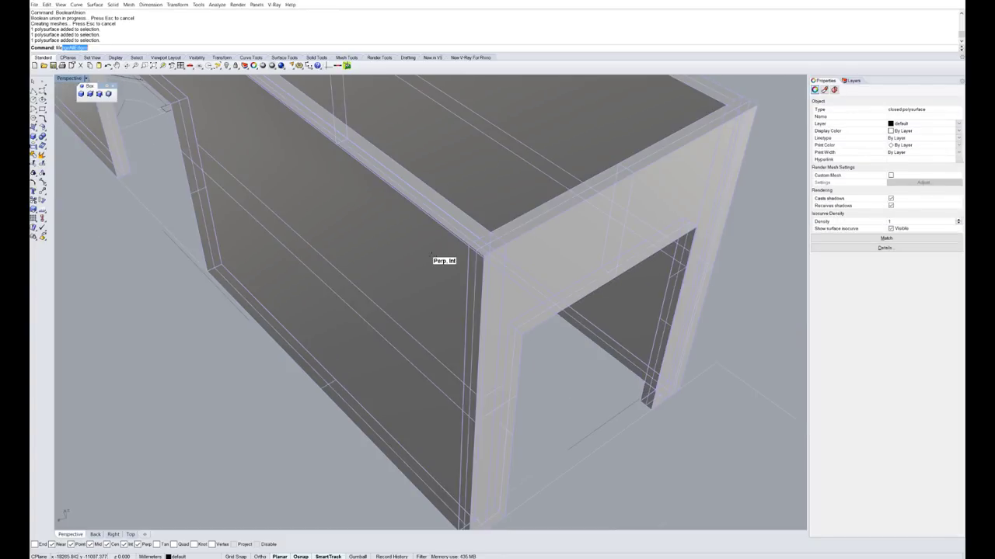
key(Down)
key(Down)
key(Return)
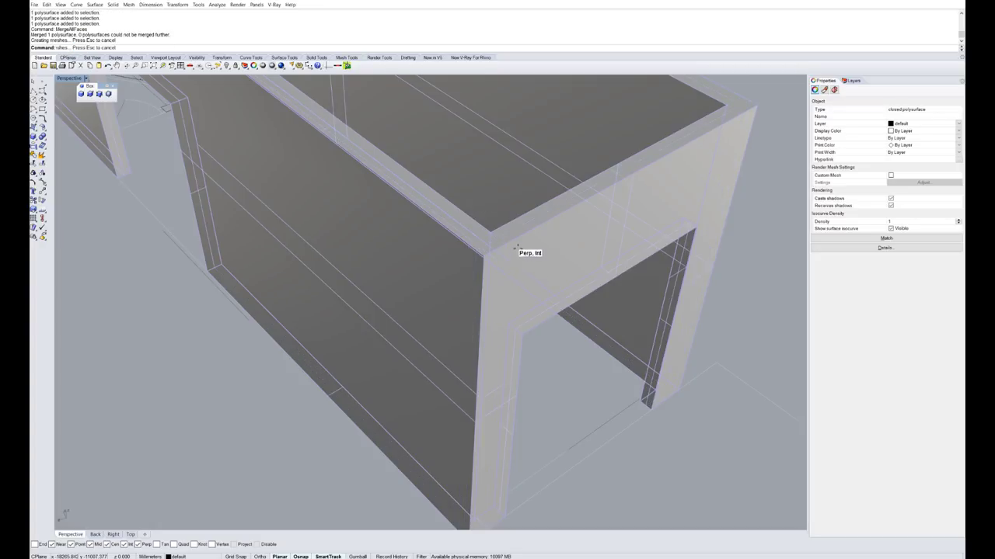
- Examine the merged wall solid from all sides and in relation to the surrounding floor plan and elevations
scroll(495, 270, down, 8)
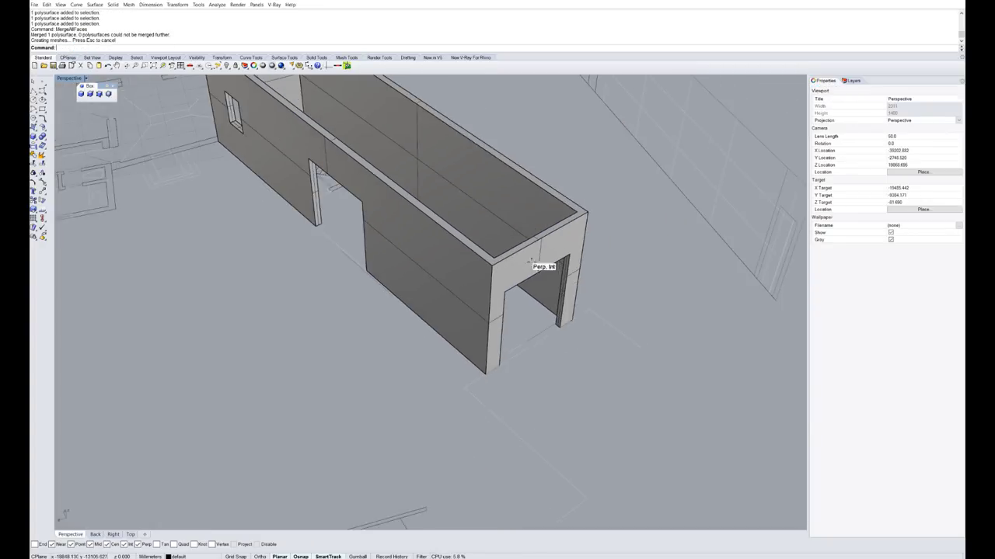
right_drag(531, 262, 429, 272)
scroll(389, 321, up, 7)
scroll(379, 346, down, 6)
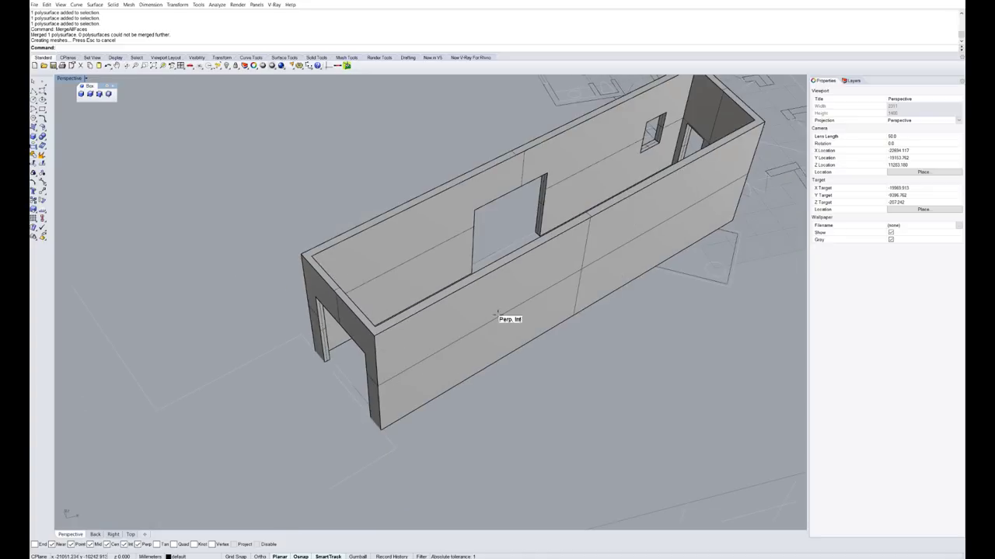
right_drag(548, 301, 411, 278)
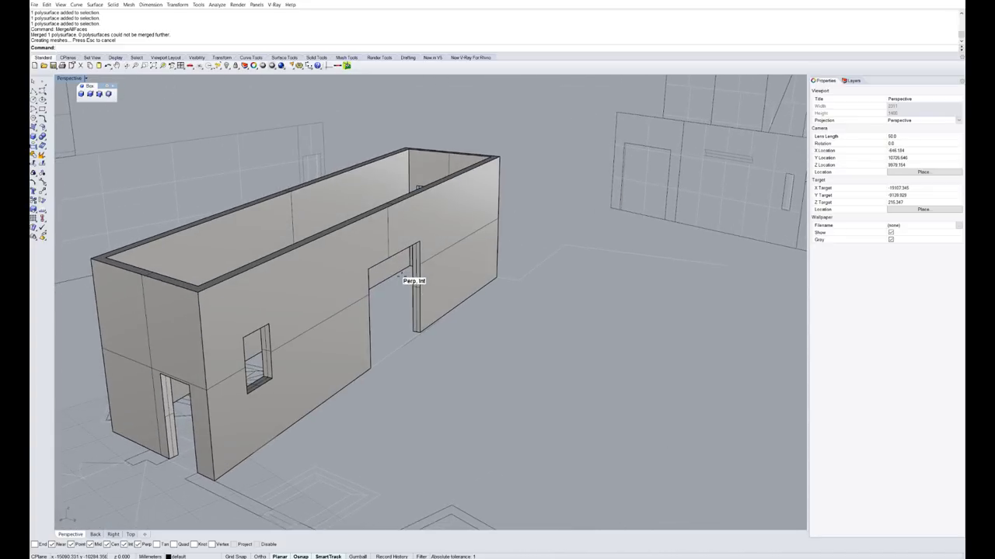
scroll(440, 211, down, 5)
right_drag(440, 211, 333, 295)
scroll(296, 330, up, 5)
right_drag(296, 328, 344, 306)
scroll(367, 325, down, 3)
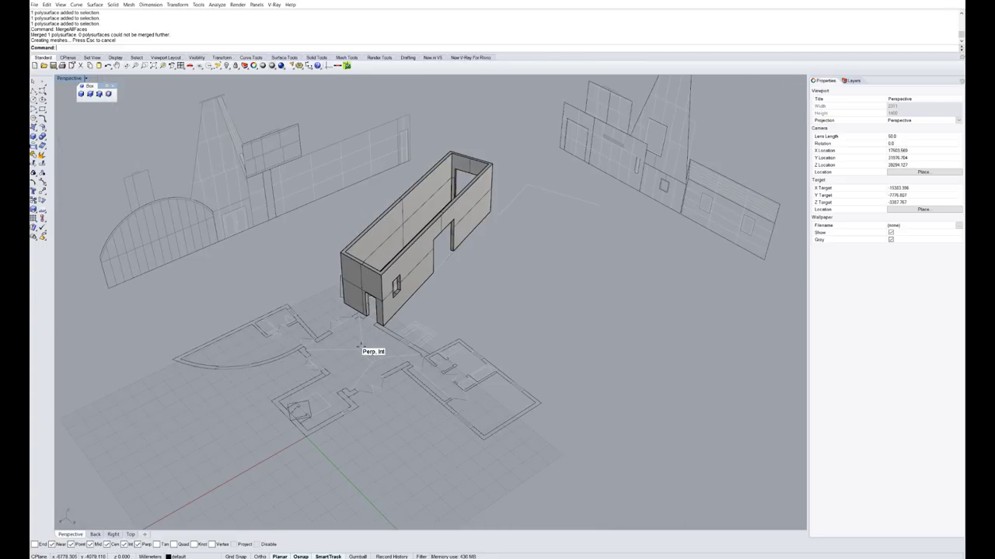
- Draw a closed four-sided polyline around the central hall in the plan, snapping to the wall corners of the adjoining wings
scroll(363, 369, up, 3)
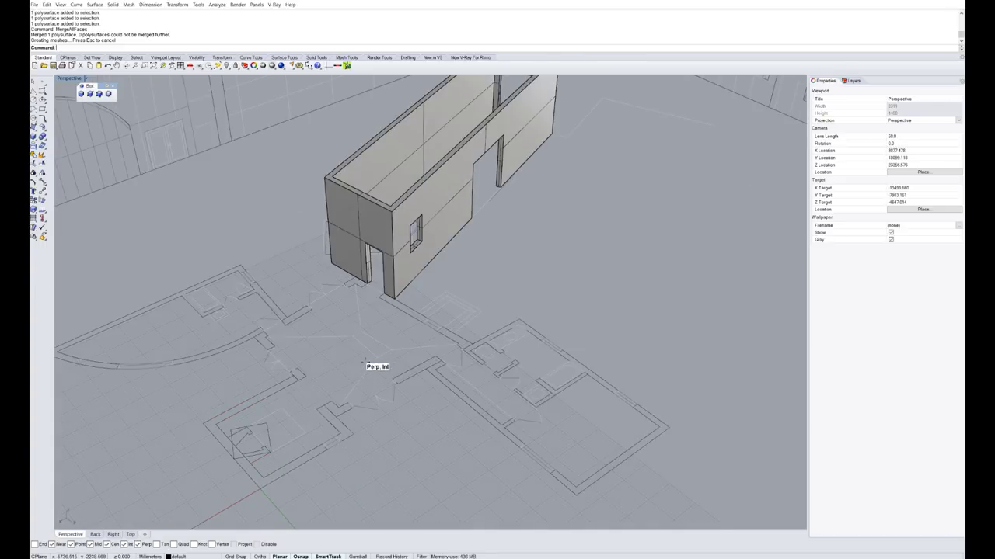
scroll(370, 321, up, 3)
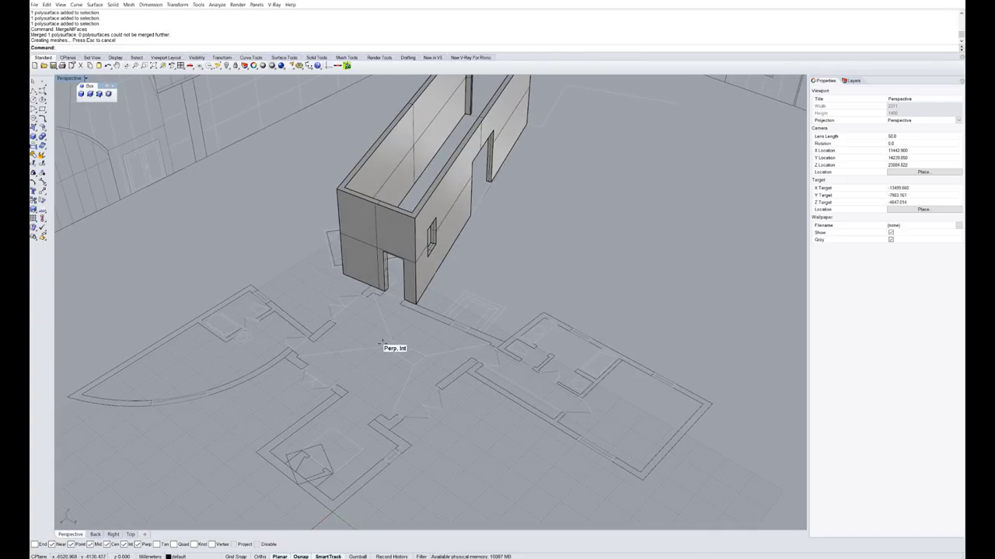
scroll(391, 395, up, 3)
scroll(373, 409, up, 2)
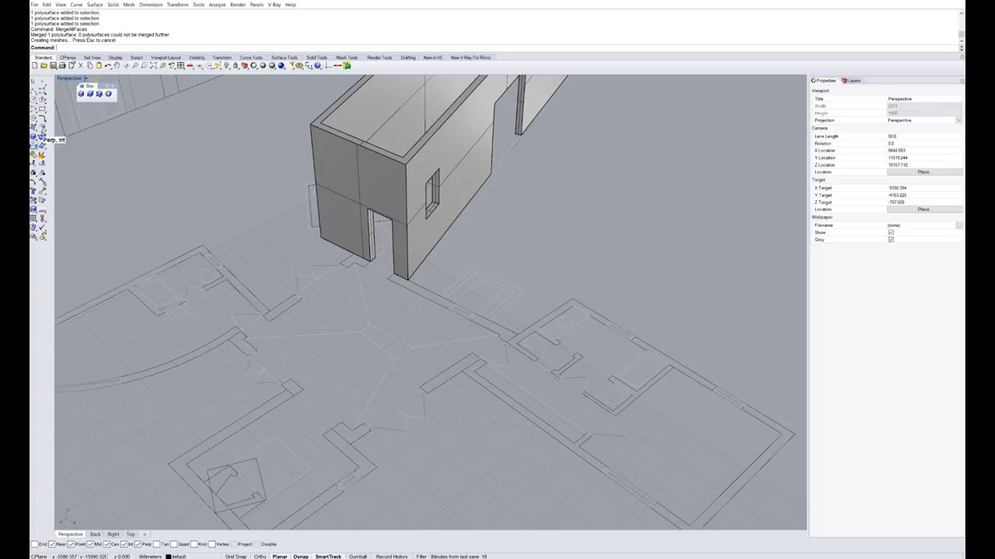
click(34, 91)
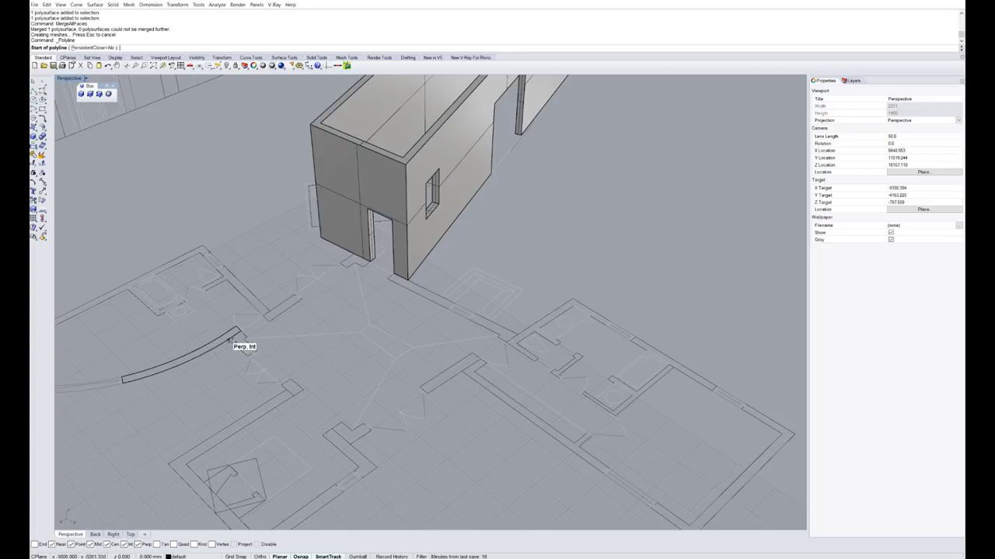
click(240, 344)
click(359, 260)
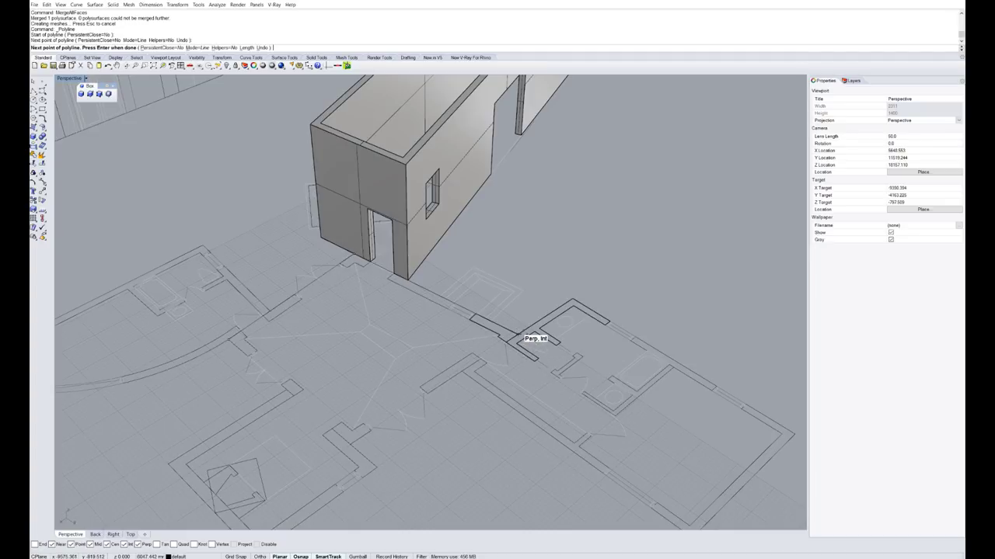
click(512, 336)
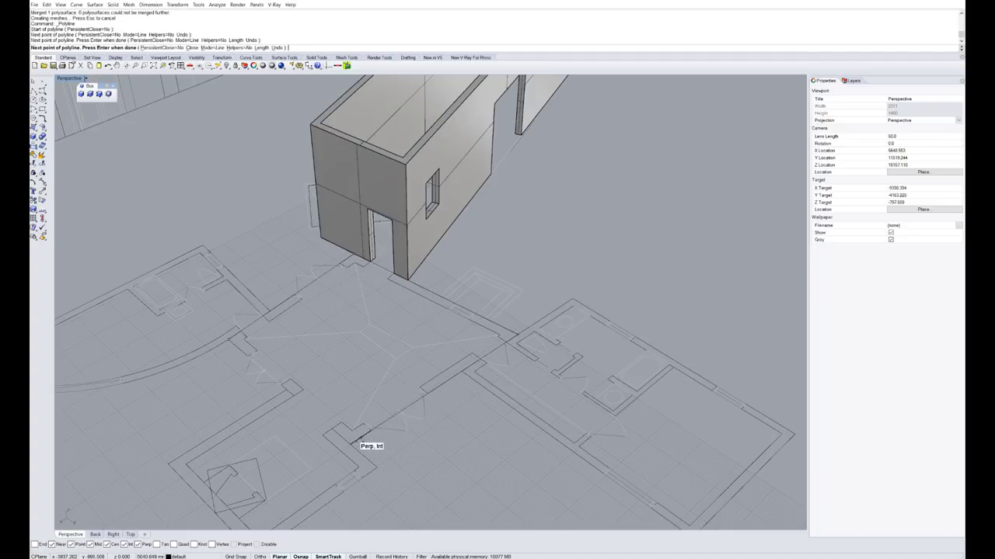
click(349, 441)
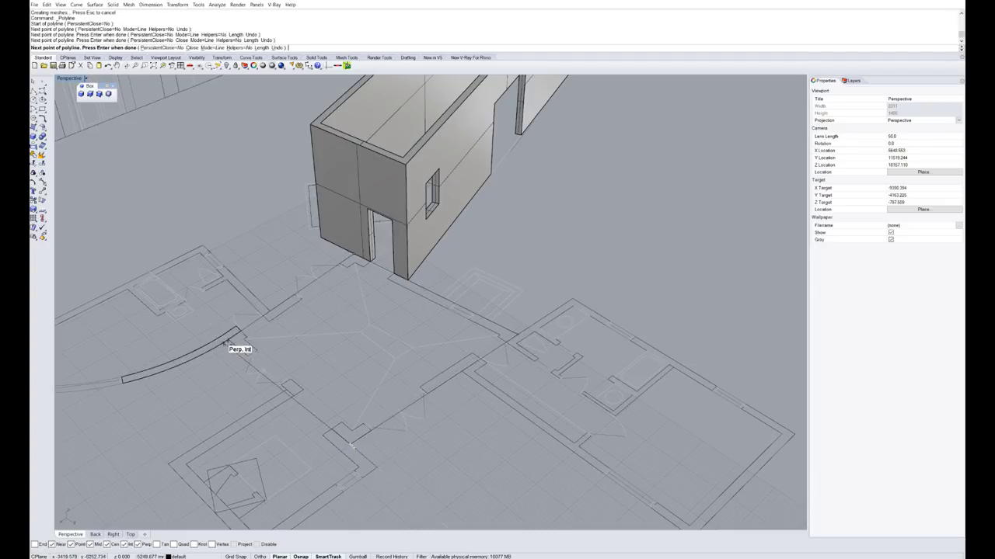
click(237, 342)
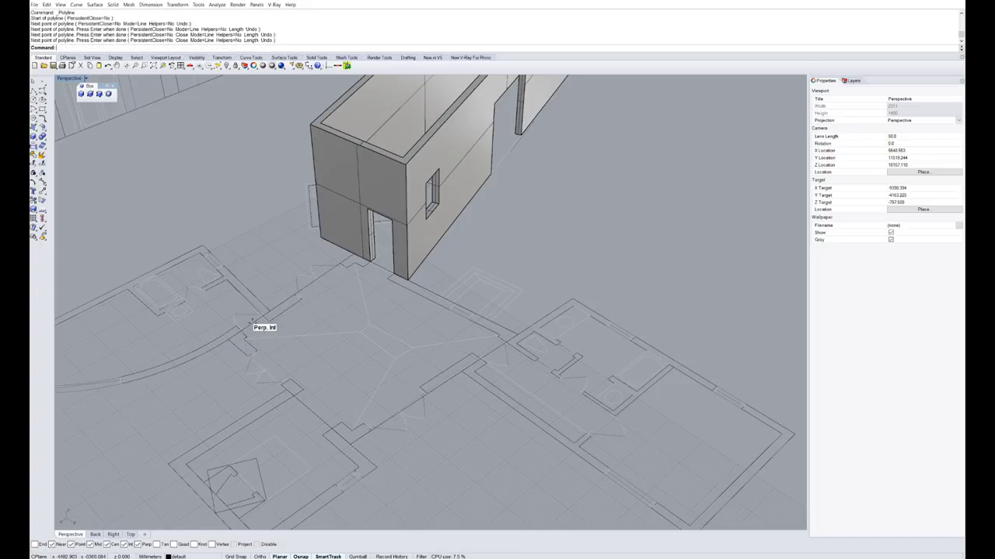
- Offset the closed hall outline inward by the 320 mm wall thickness picked from the wall in the plan
click(251, 323)
click(289, 344)
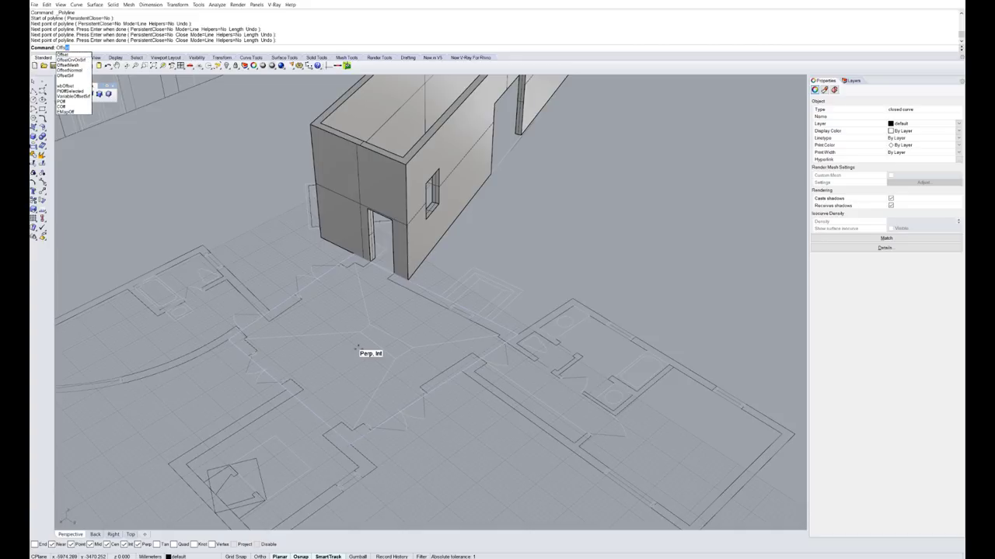
key(Return)
scroll(322, 318, up, 5)
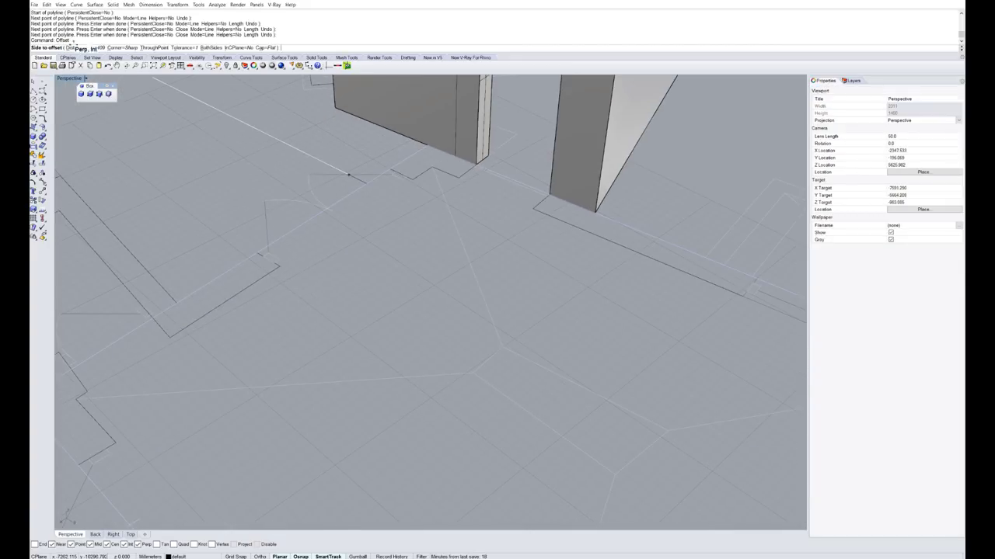
click(68, 48)
click(208, 286)
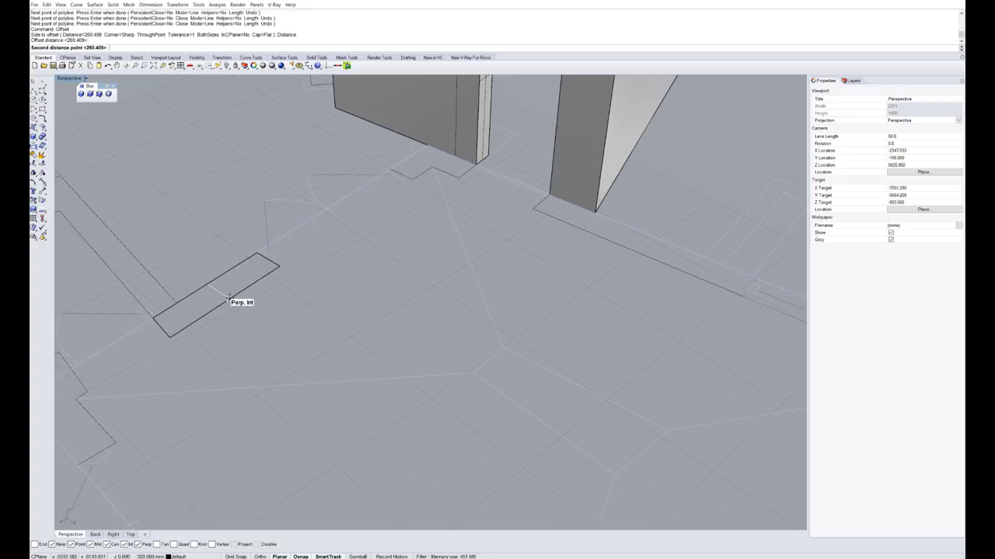
click(229, 298)
click(264, 315)
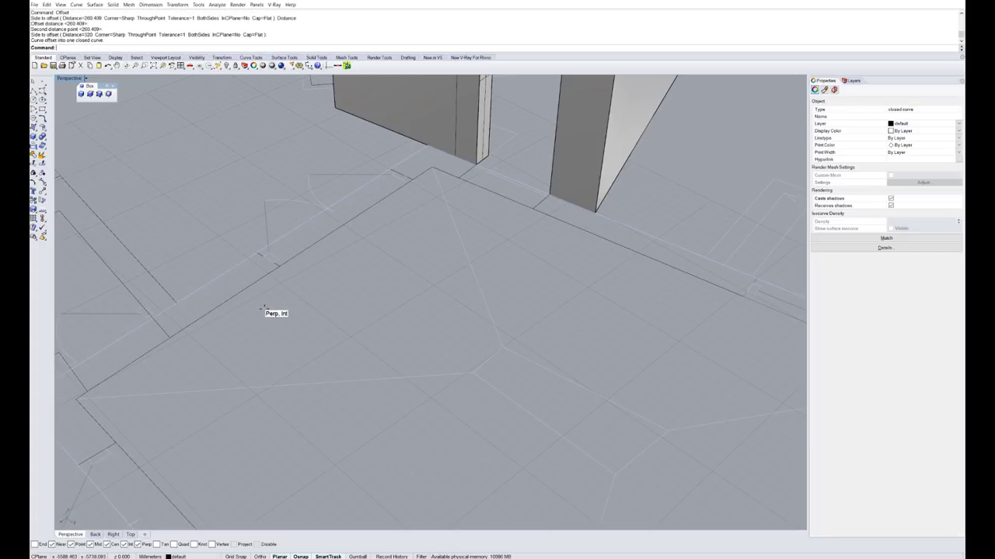
- Extrude both hall outlines together into a solid ring of walls, up to the height picked on the elevation
scroll(280, 295, down, 3)
shift+click(293, 261)
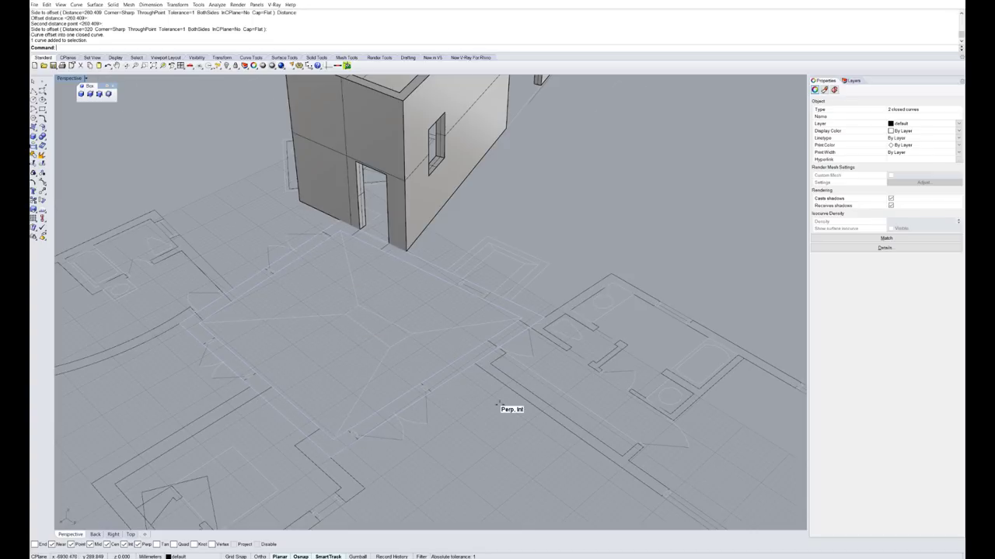
scroll(453, 371, down, 3)
scroll(351, 302, up, 2)
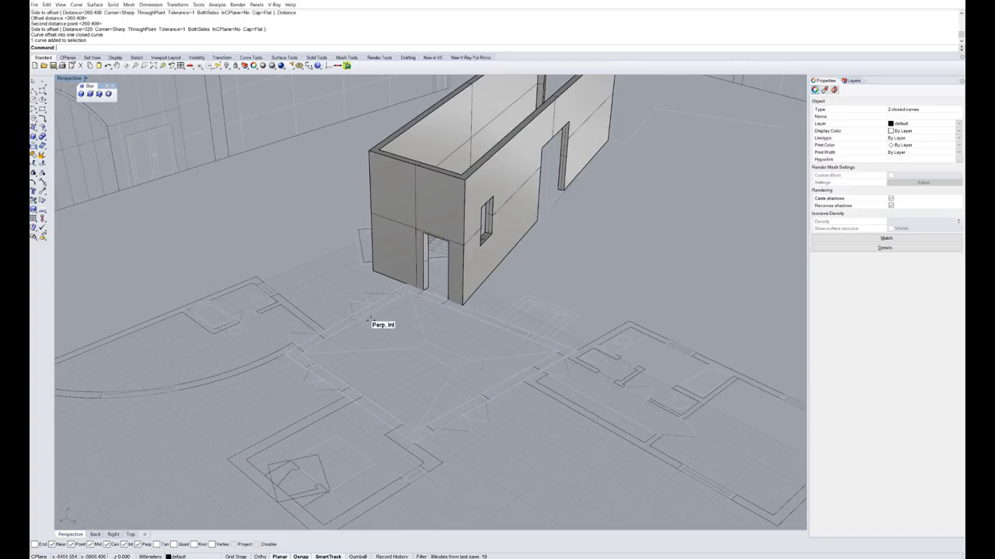
text(rdue)
key(Return)
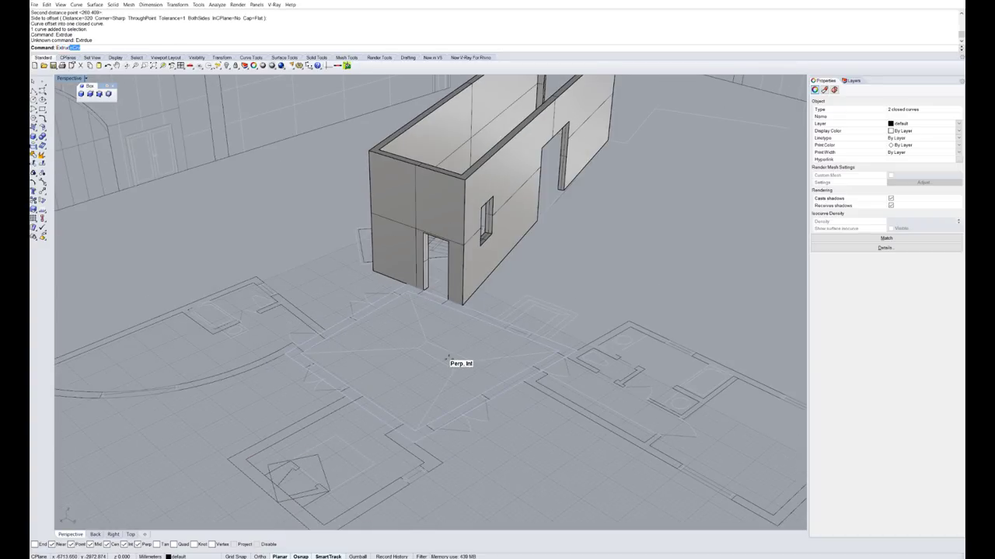
text(Extrud)
key(Return)
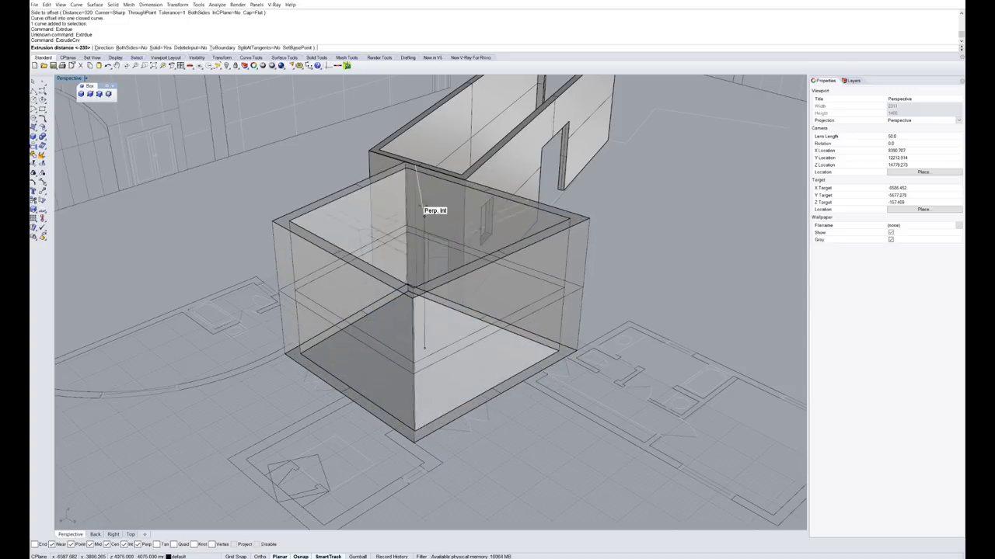
scroll(455, 260, down, 3)
right_drag(455, 260, 373, 200)
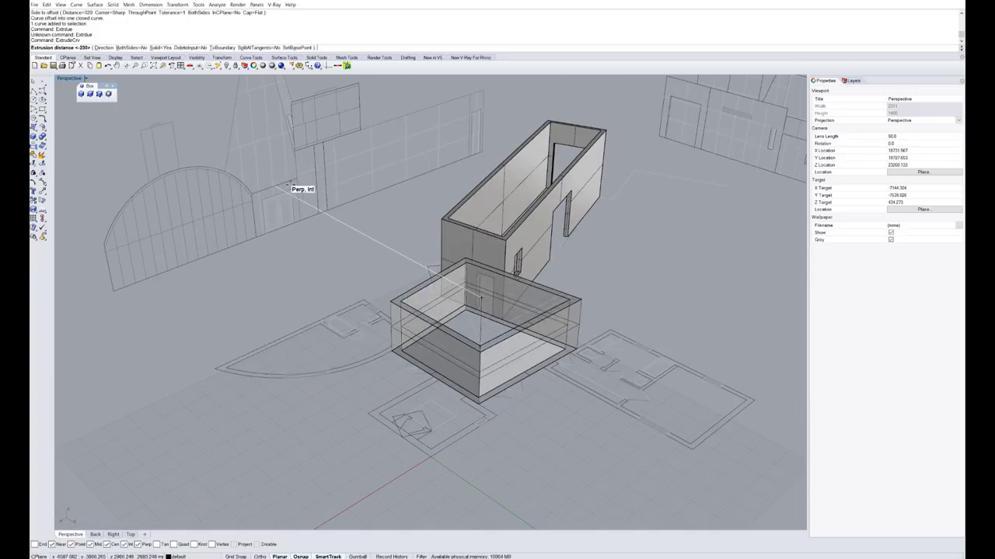
click(299, 177)
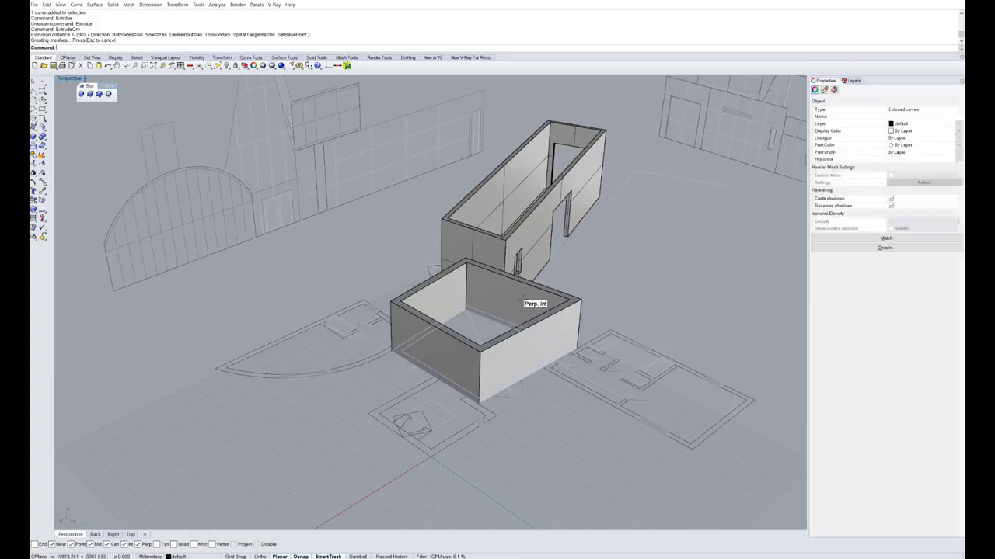
- Delete the two outline curves used for the hall walls, and set the perspective view to Wireframe display
right_drag(533, 296, 597, 272)
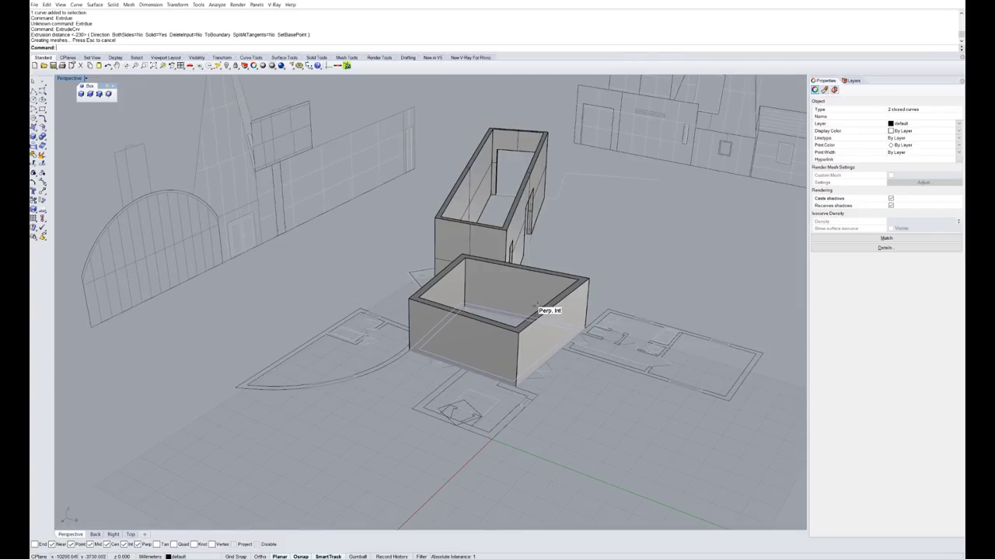
key(Delete)
right_drag(544, 307, 362, 253)
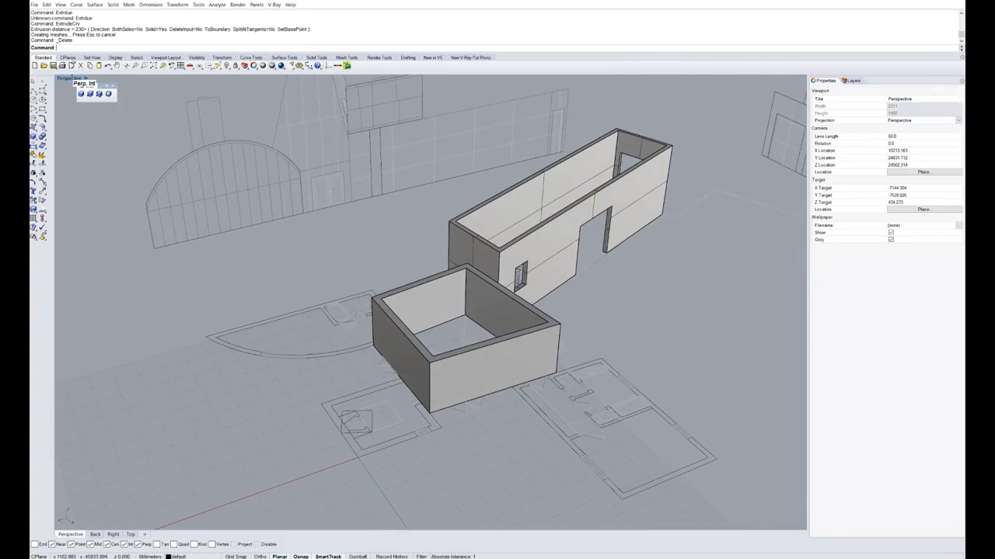
click(76, 79)
click(82, 104)
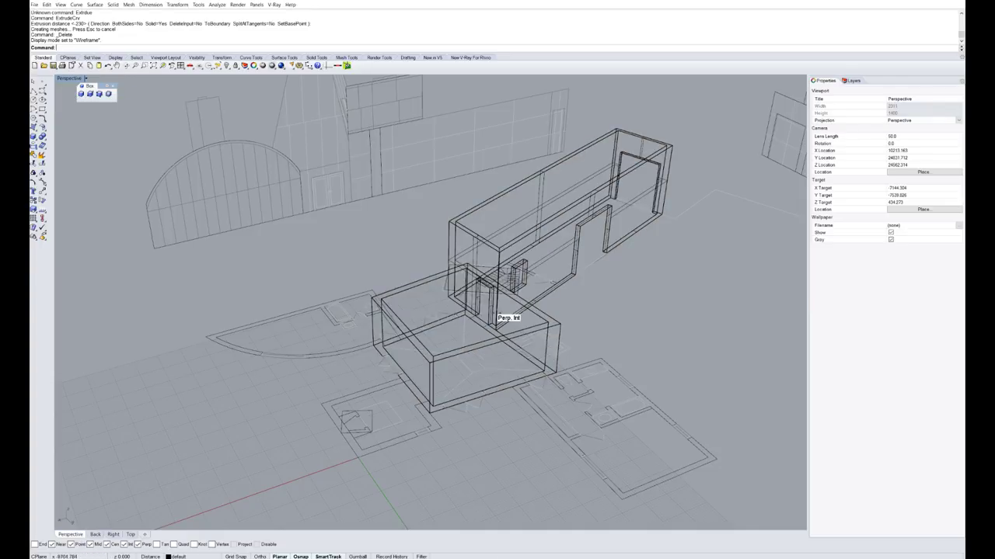
- Draw a three-point box through the hall wall at the double door near the tall wing, taking its height from the elevation
scroll(498, 314, up, 8)
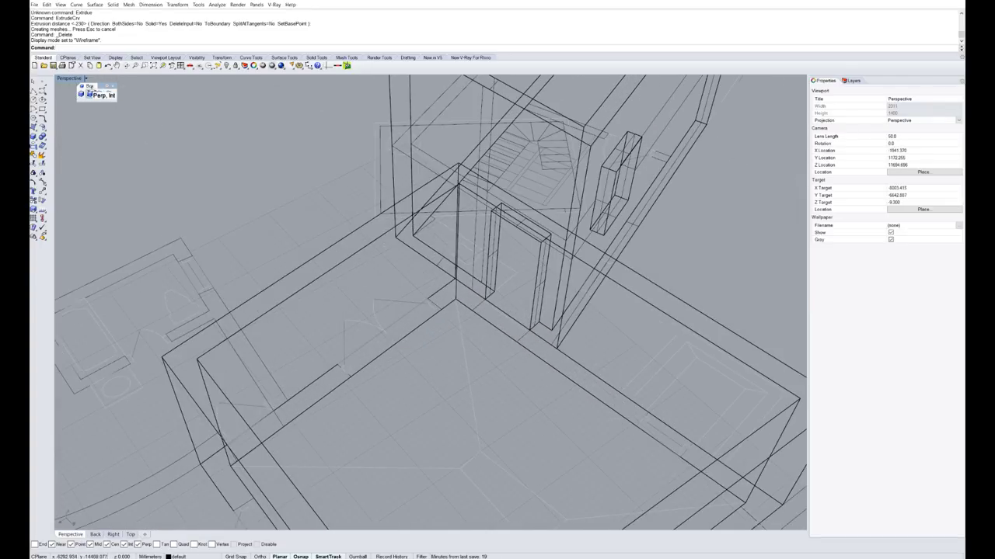
click(98, 93)
scroll(484, 356, up, 5)
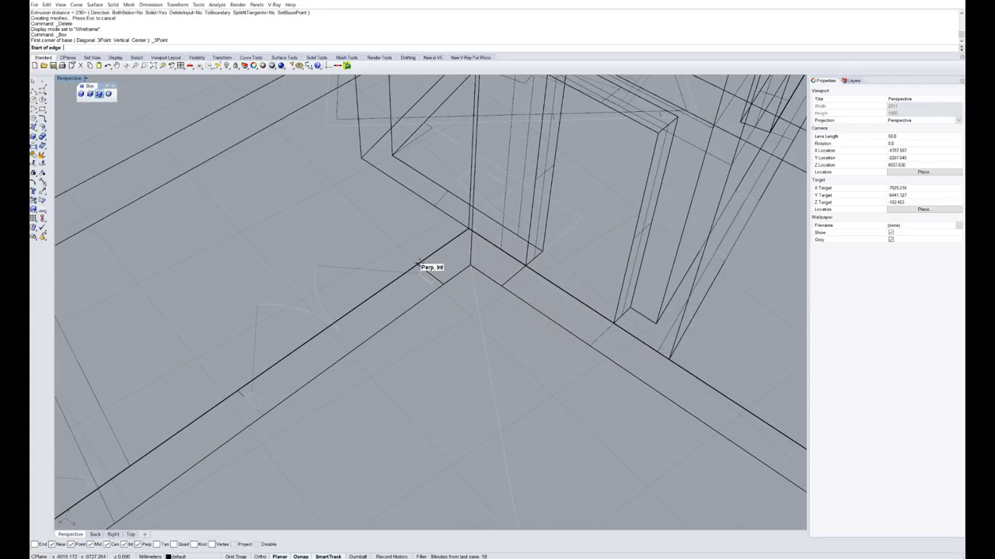
click(420, 265)
click(446, 286)
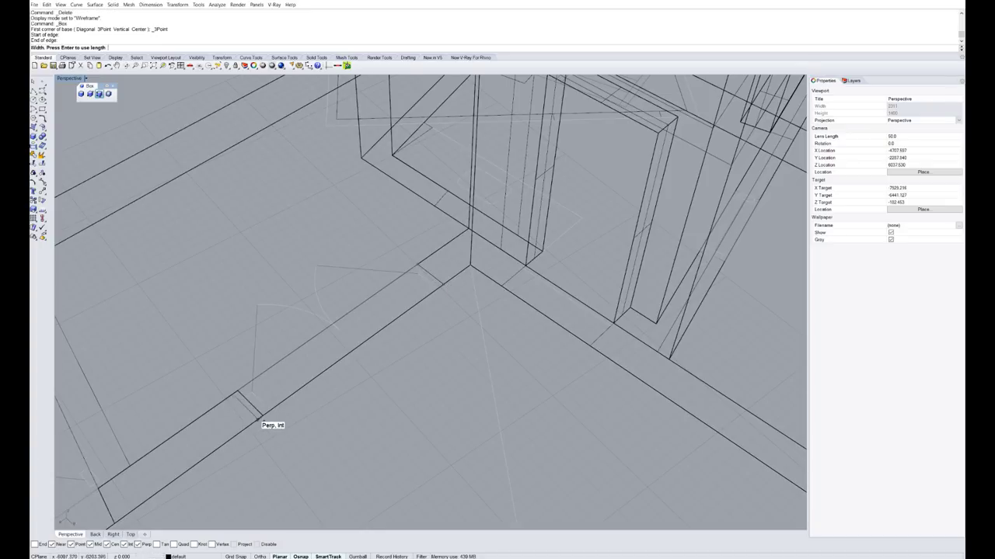
click(263, 416)
scroll(263, 418, down, 10)
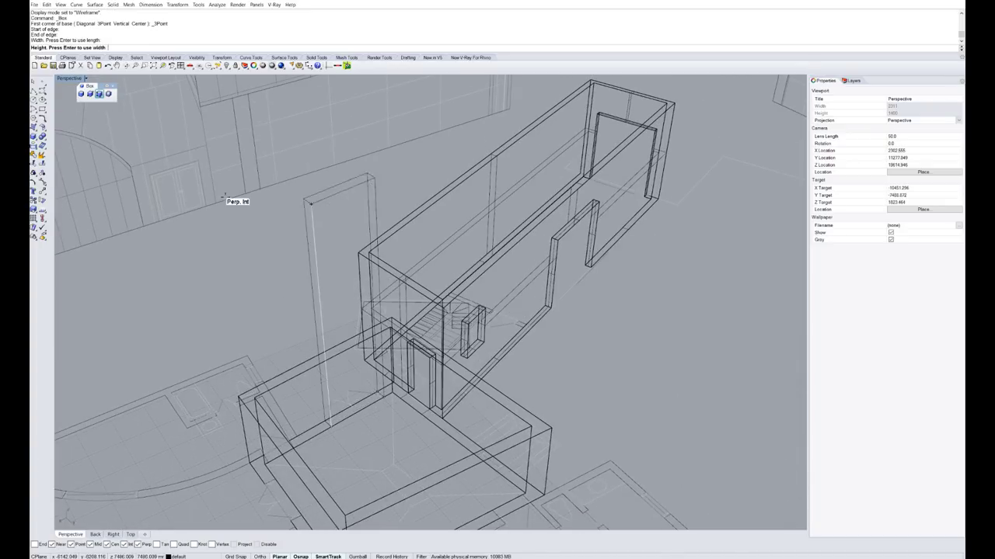
click(200, 158)
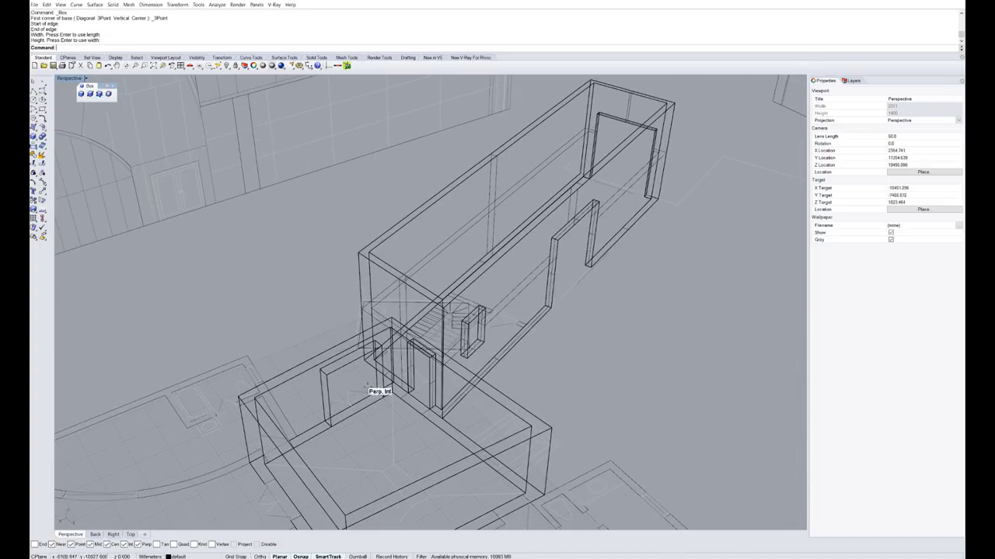
- Draw a three-point box for the opening at the opposite hall corner beside the rectangular room wing, matching an existing opening's height
scroll(365, 338, down, 6)
right_drag(365, 338, 588, 364)
scroll(471, 388, up, 8)
right_click(485, 394)
scroll(633, 374, up, 5)
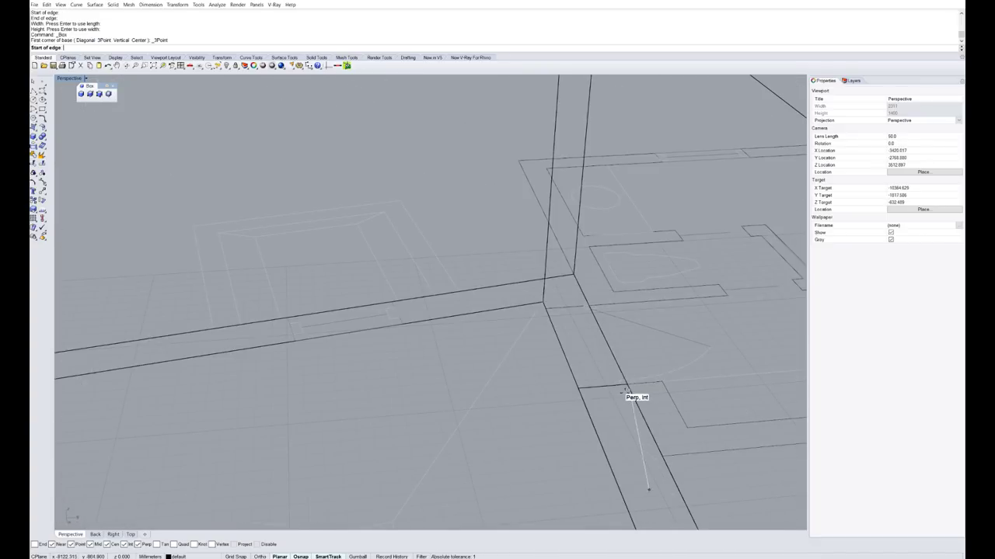
click(546, 304)
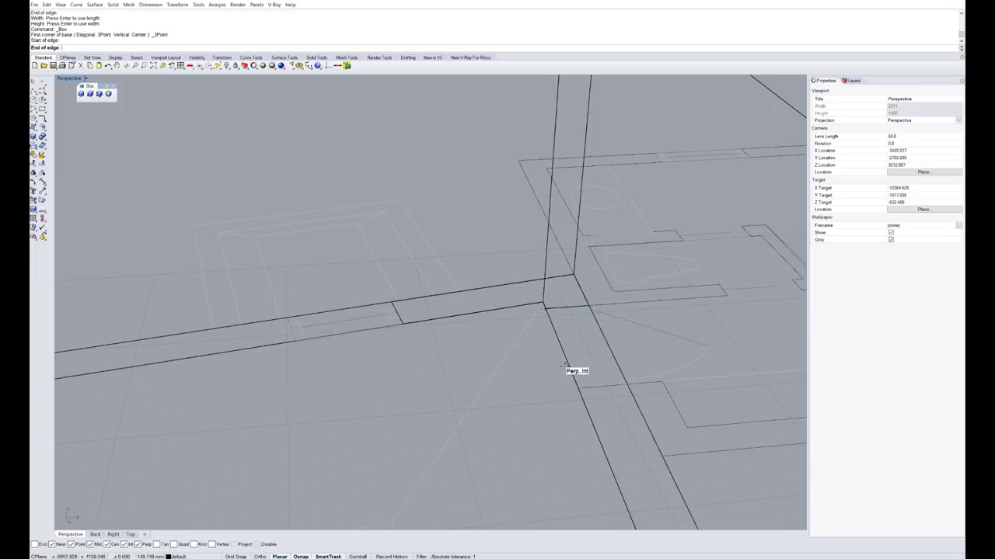
click(579, 392)
click(604, 342)
scroll(501, 350, down, 5)
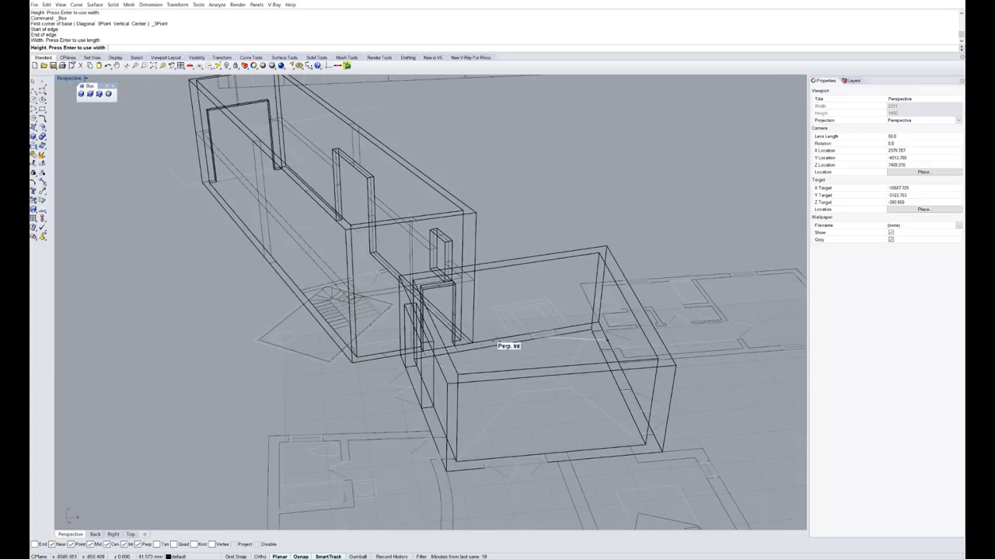
click(473, 349)
- Draw a three-point box for the double-door opening at the other end of the same hall wall, matching the neighbouring opening's height
scroll(584, 366, up, 5)
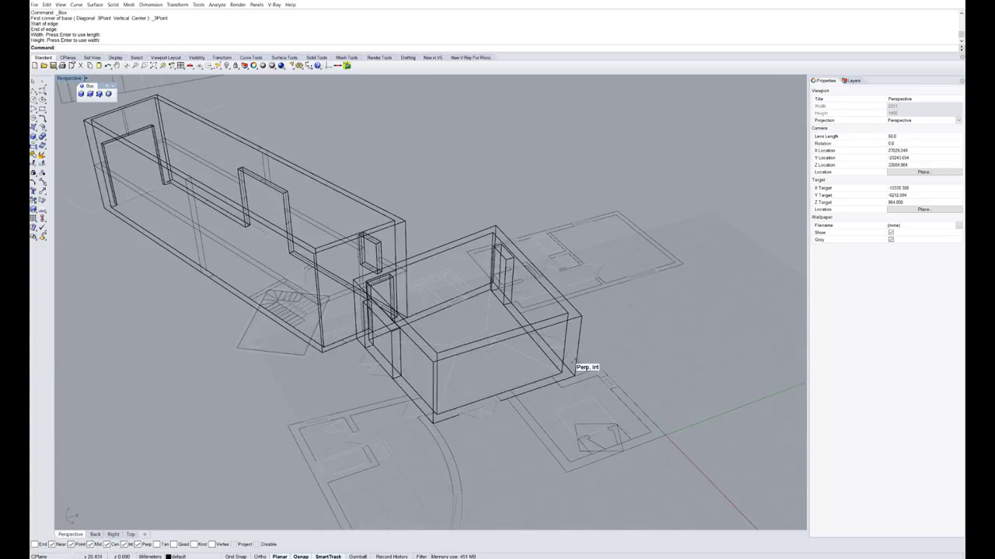
key(Return)
click(498, 316)
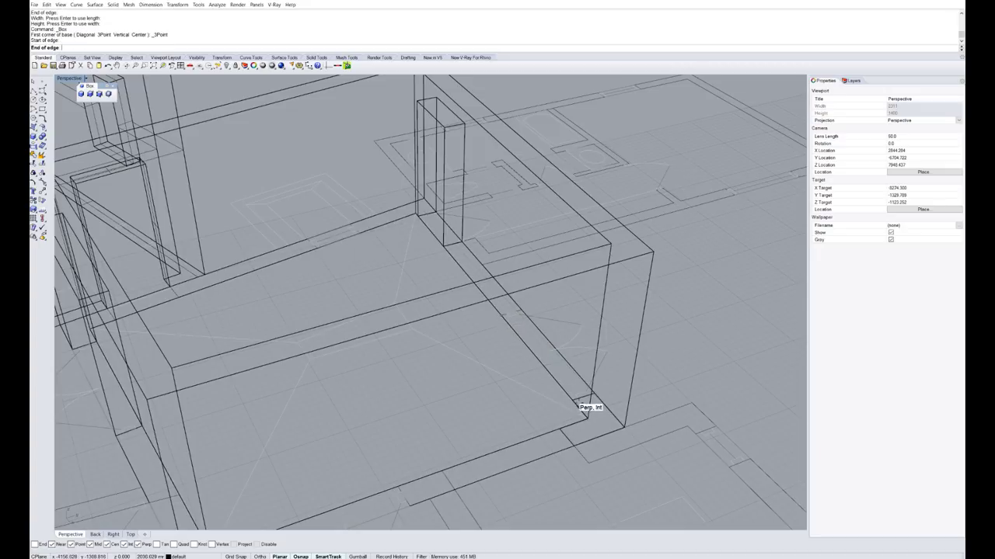
click(586, 406)
click(589, 380)
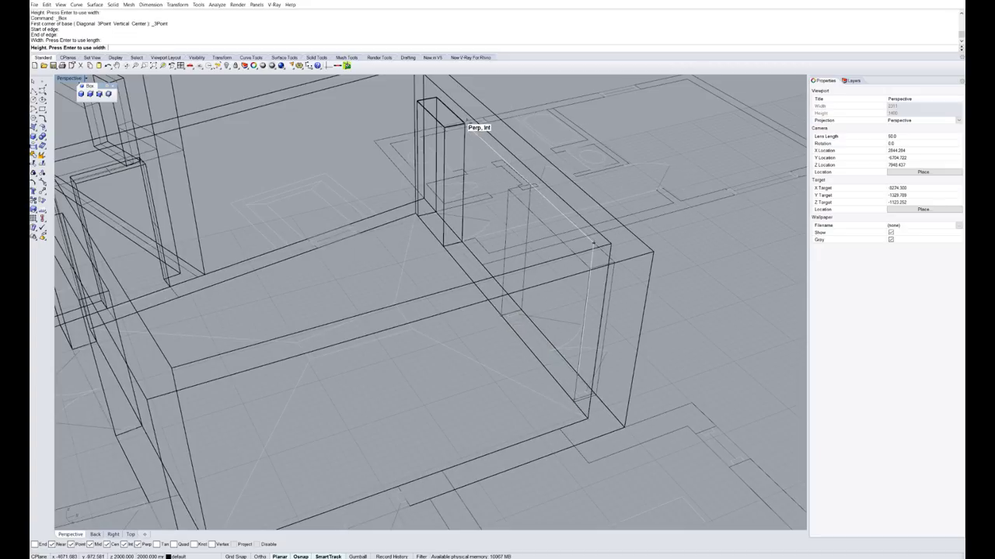
click(449, 103)
- Draw a three-point box for the opening near the corner of the adjoining hall wall, matching the existing openings' height
right_drag(459, 107, 558, 355)
key(Return)
click(541, 326)
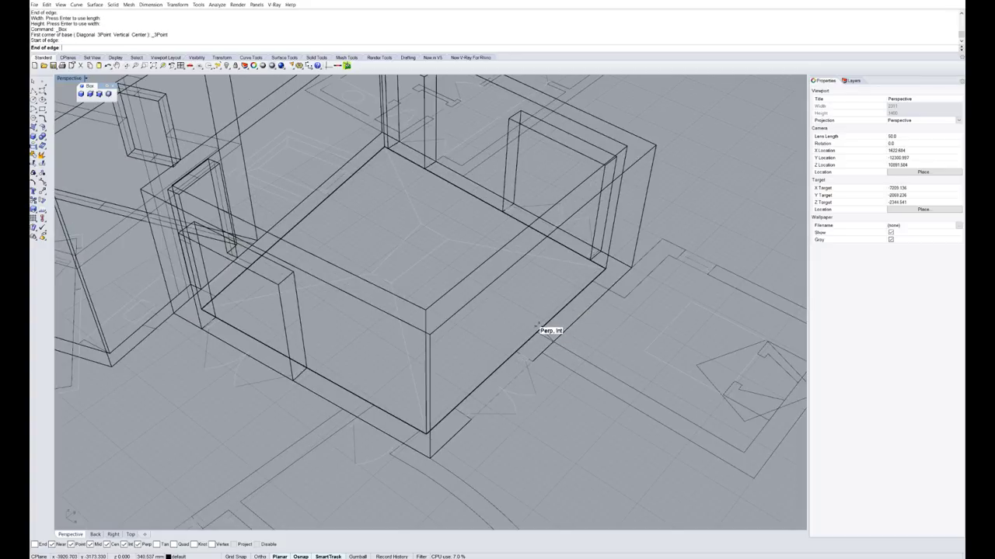
click(594, 296)
click(607, 292)
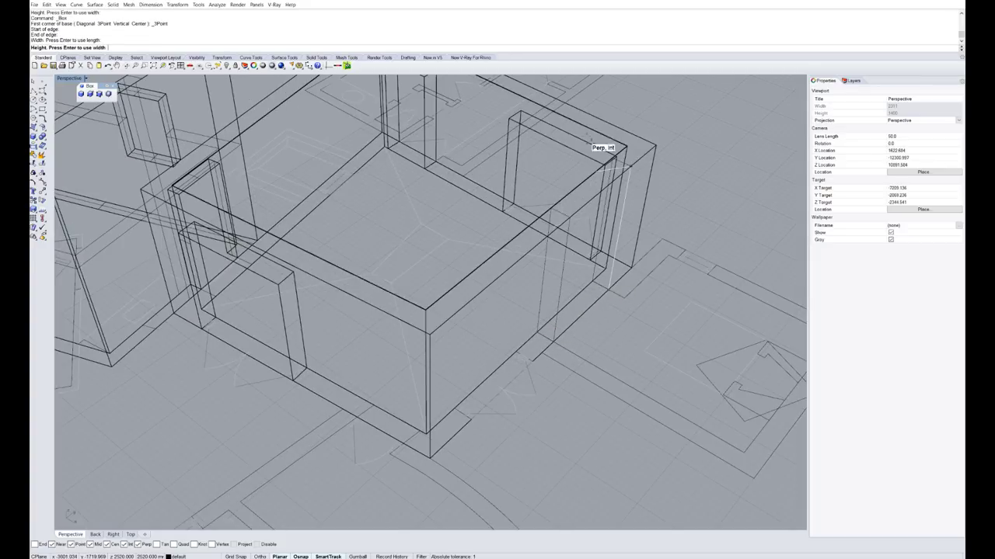
click(575, 187)
- Draw a three-point box for the second opening in that wall, at the double door, up to the adjacent opening's height
key(Return)
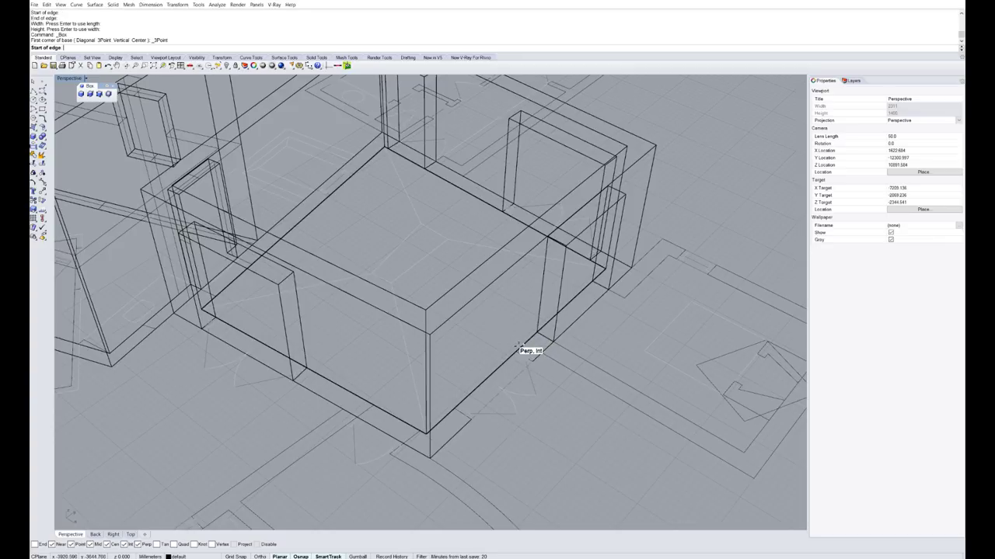
click(527, 349)
click(449, 407)
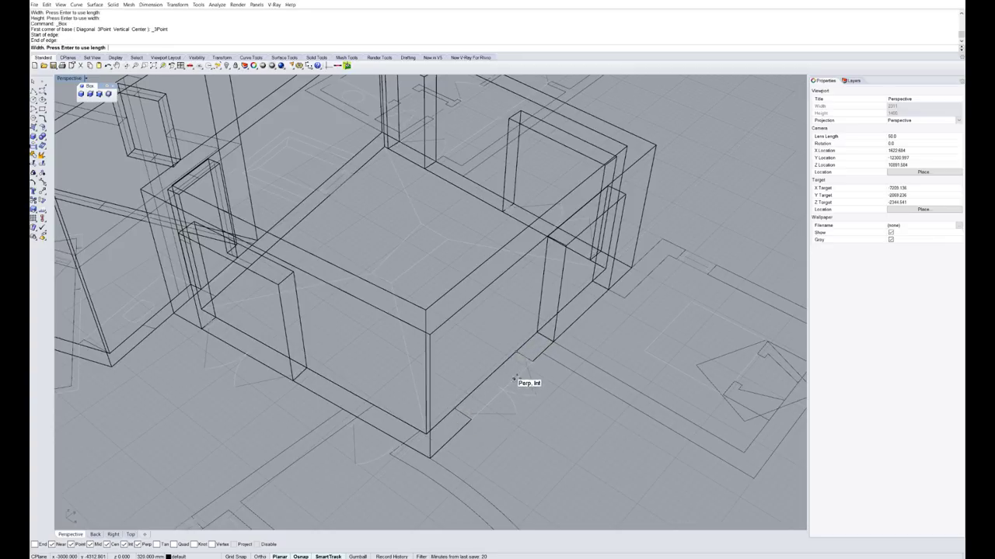
click(528, 359)
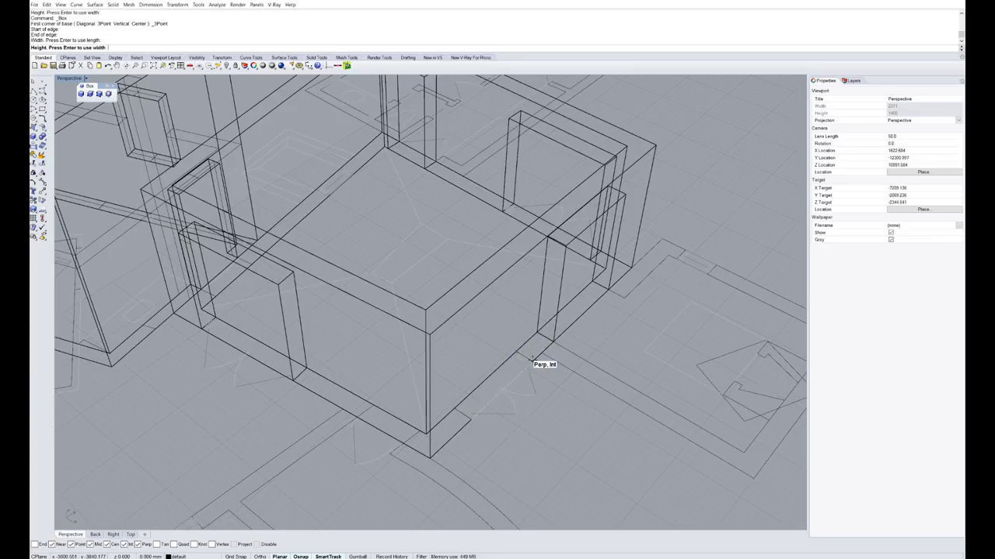
click(565, 249)
- Draw the base of a three-point box for the window in the hall wall, at the 1100 mm sill height from the elevation
right_click(398, 400)
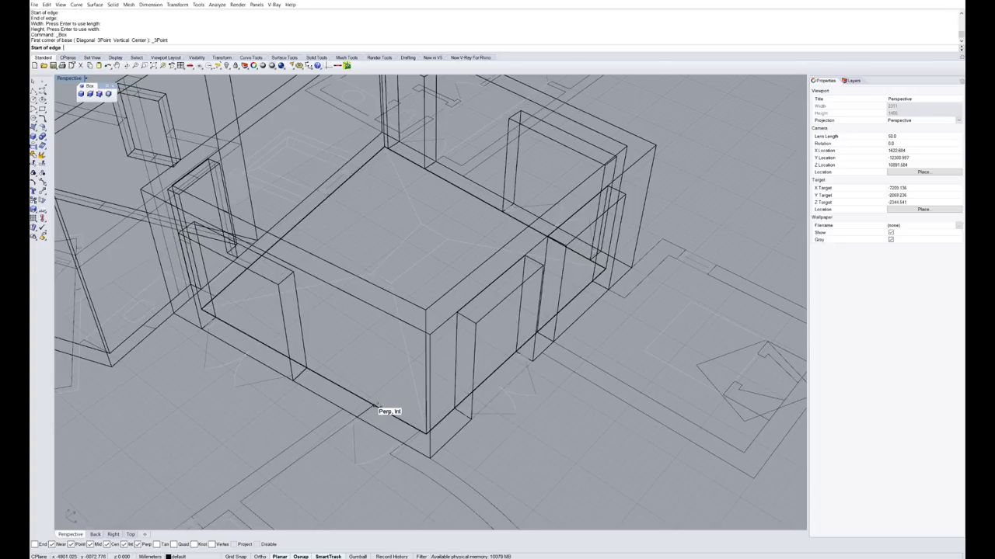
scroll(450, 301, down, 2)
scroll(362, 166, up, 6)
scroll(451, 326, down, 6)
right_drag(451, 327, 413, 278)
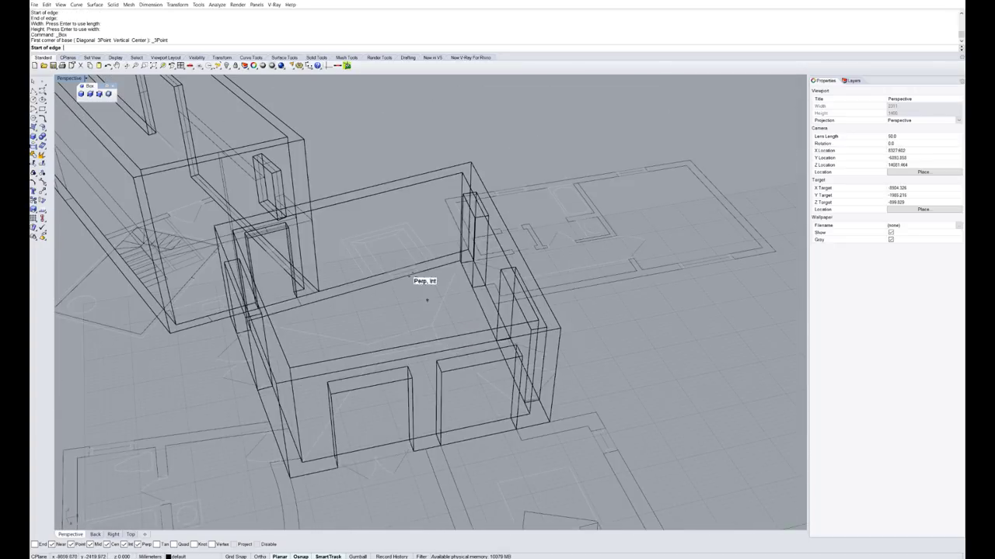
scroll(380, 192, up, 6)
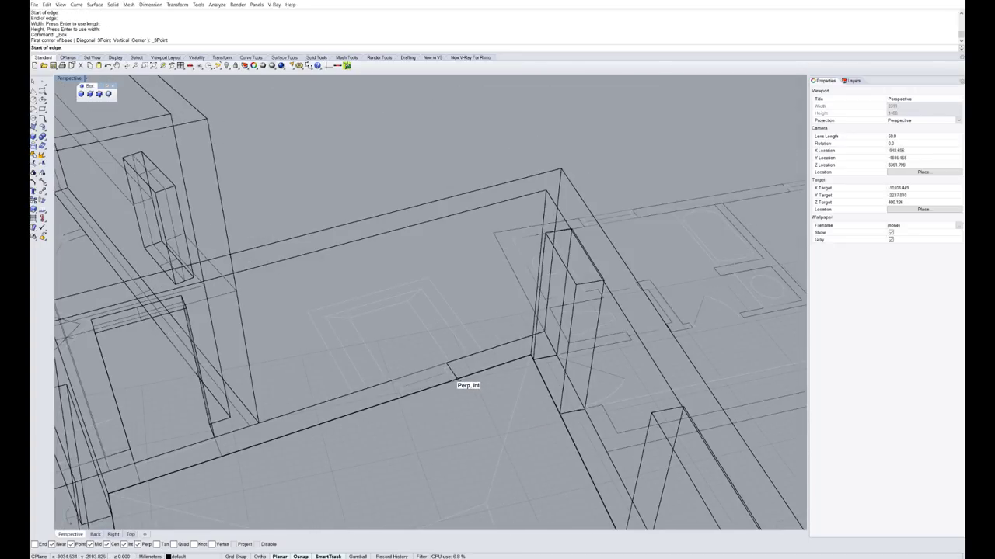
scroll(466, 441, down, 5)
scroll(466, 432, down, 5)
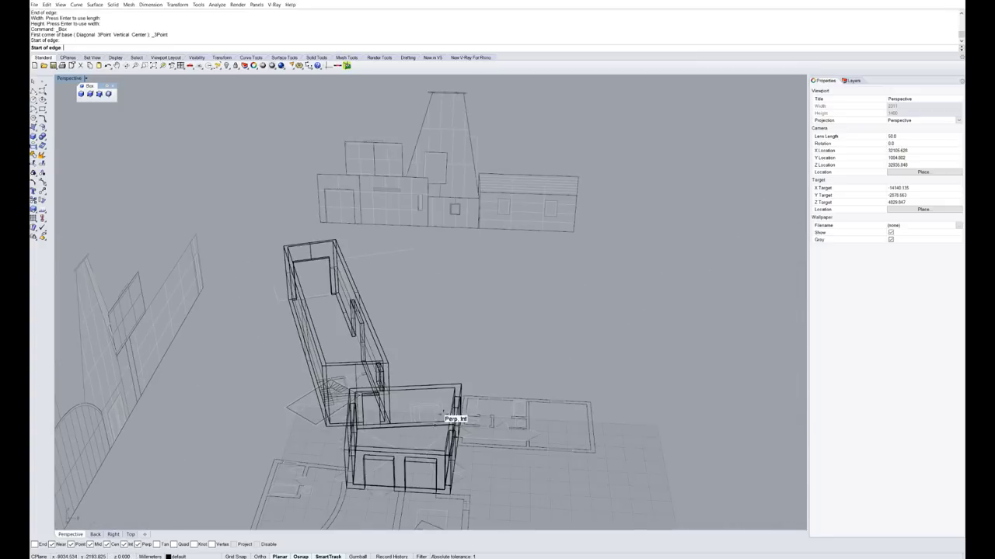
click(455, 211)
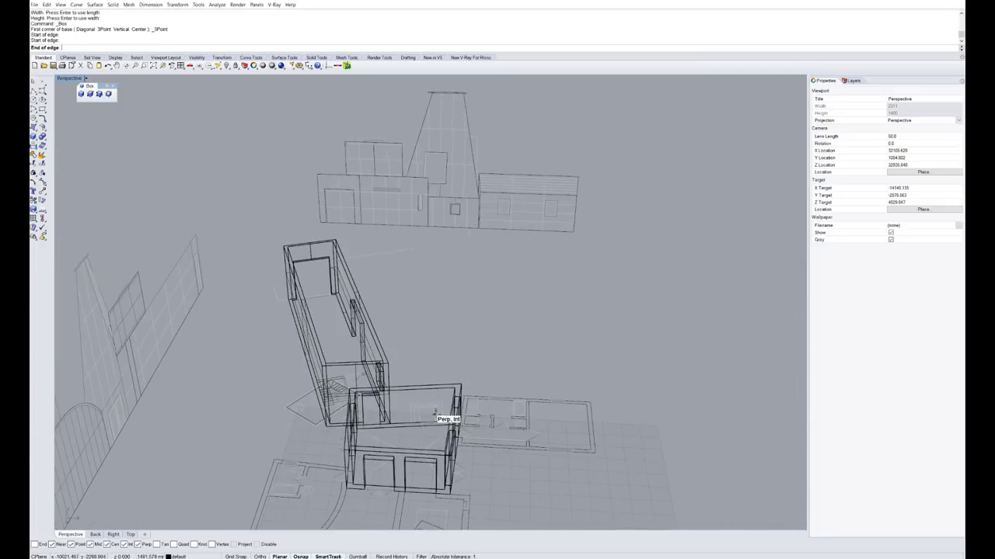
scroll(444, 415, up, 8)
scroll(464, 475, up, 4)
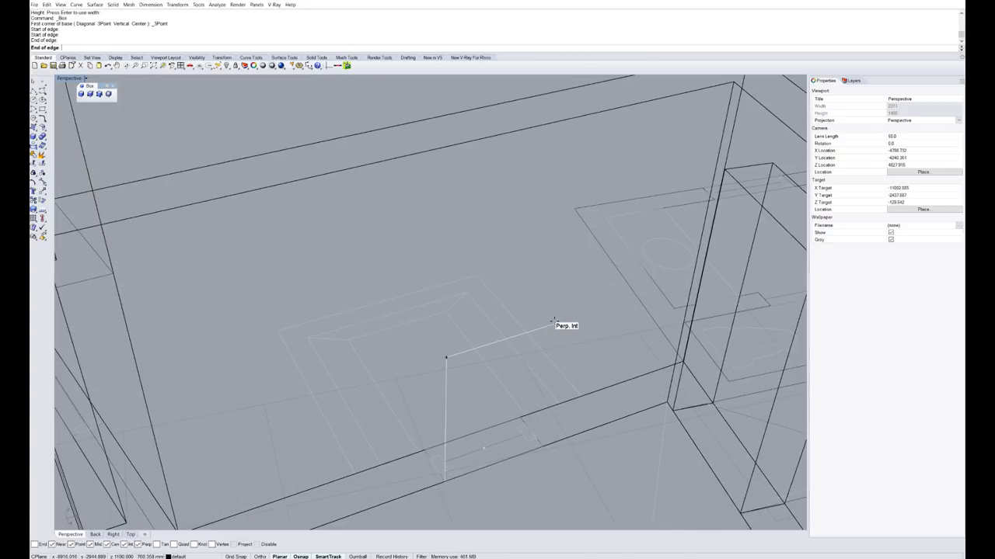
click(554, 321)
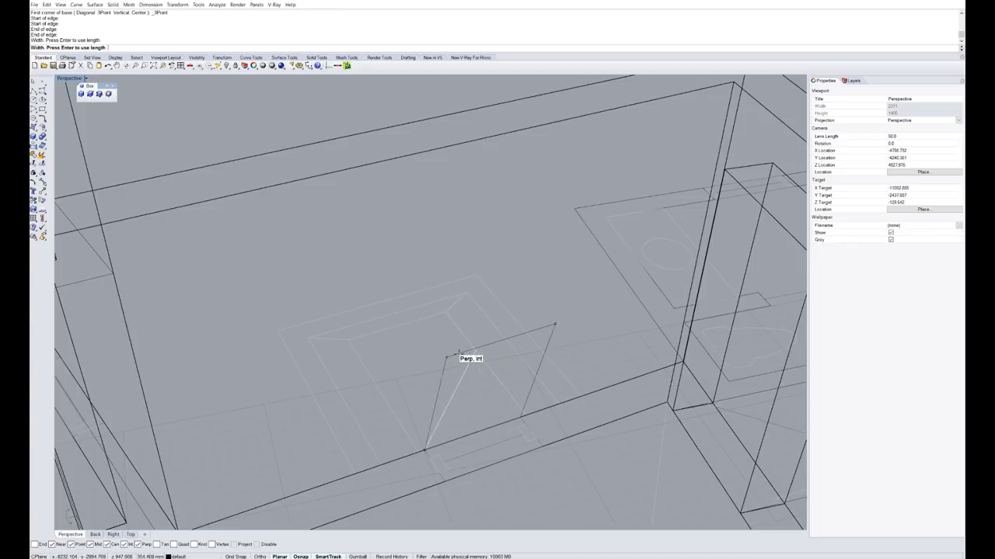
click(446, 358)
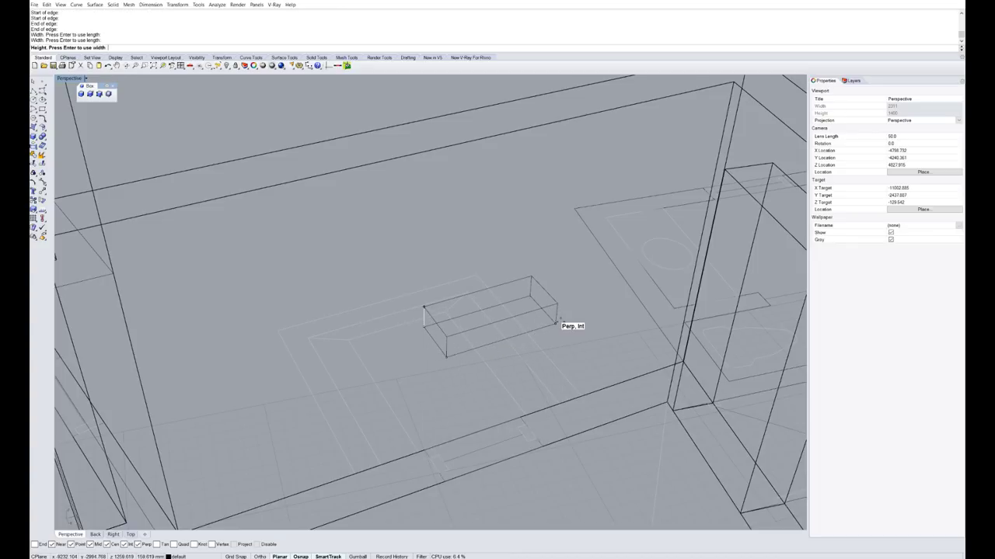
- Set the window box's height to 900 mm by matching the top of the small window in the elevation
scroll(555, 325, down, 10)
right_drag(555, 326, 519, 317)
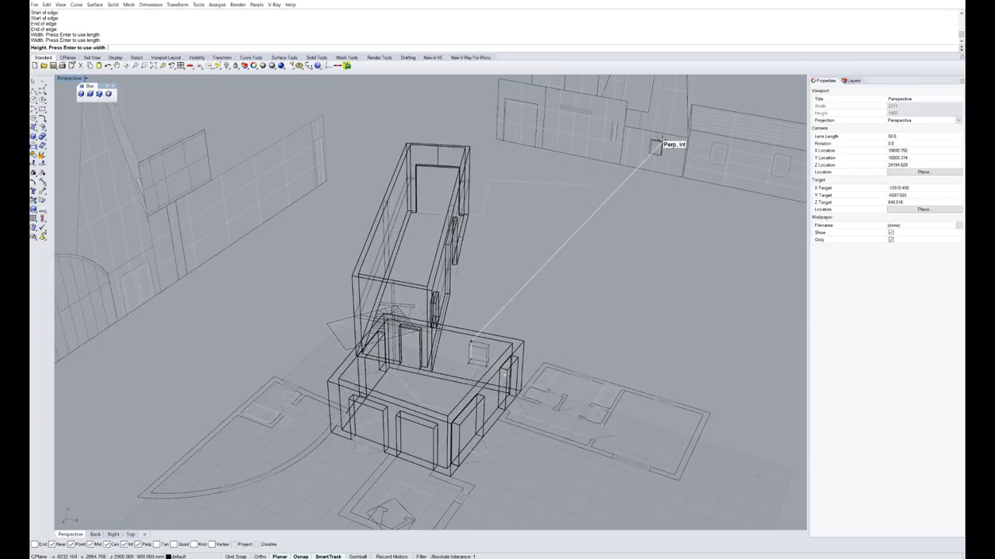
click(655, 144)
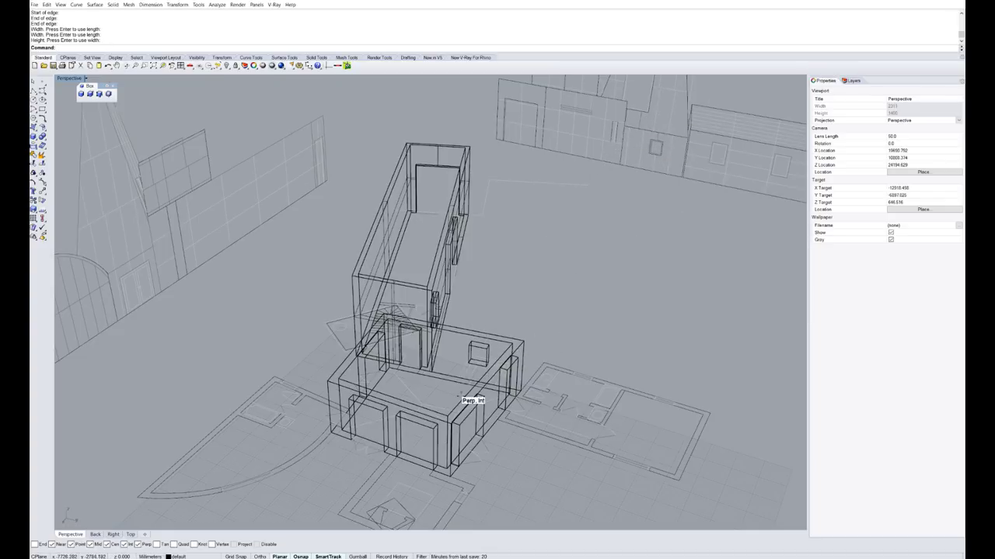
- Draw a closed polyline around the doorway between the hall and the curved wing, following its jambs and extending past both wall faces
right_drag(462, 397, 535, 455)
scroll(536, 456, up, 5)
scroll(541, 379, down, 5)
right_drag(542, 379, 617, 346)
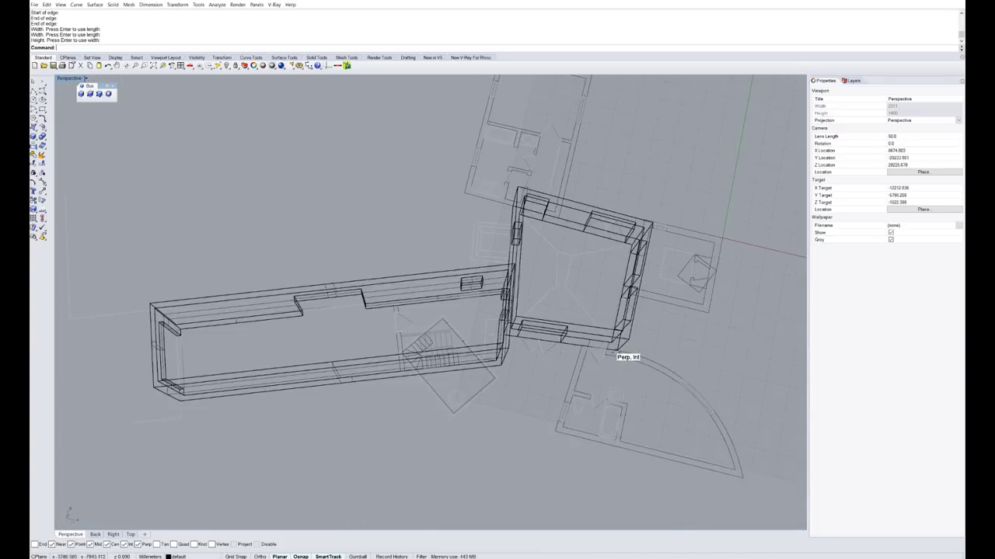
scroll(592, 357, up, 5)
scroll(588, 347, up, 5)
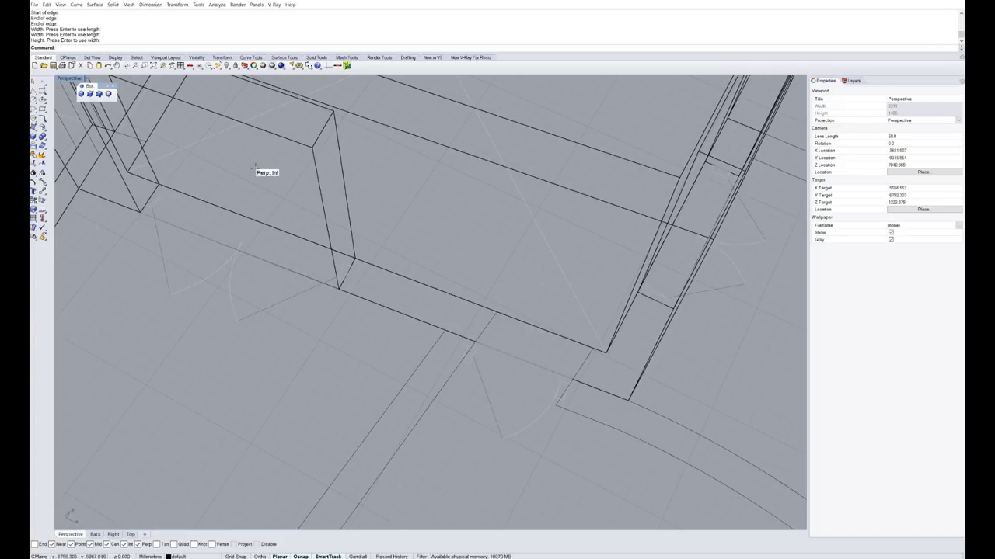
click(42, 92)
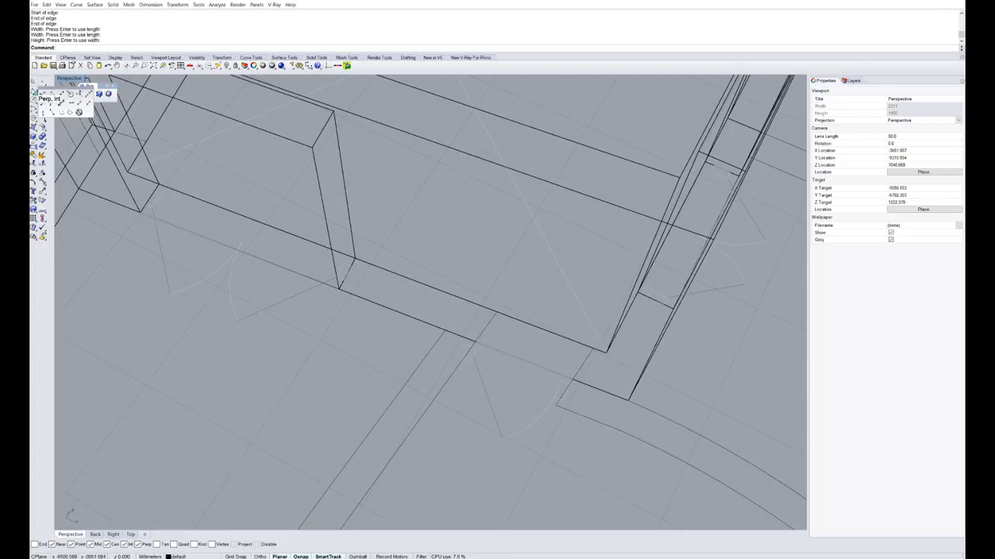
click(35, 91)
scroll(455, 326, down, 4)
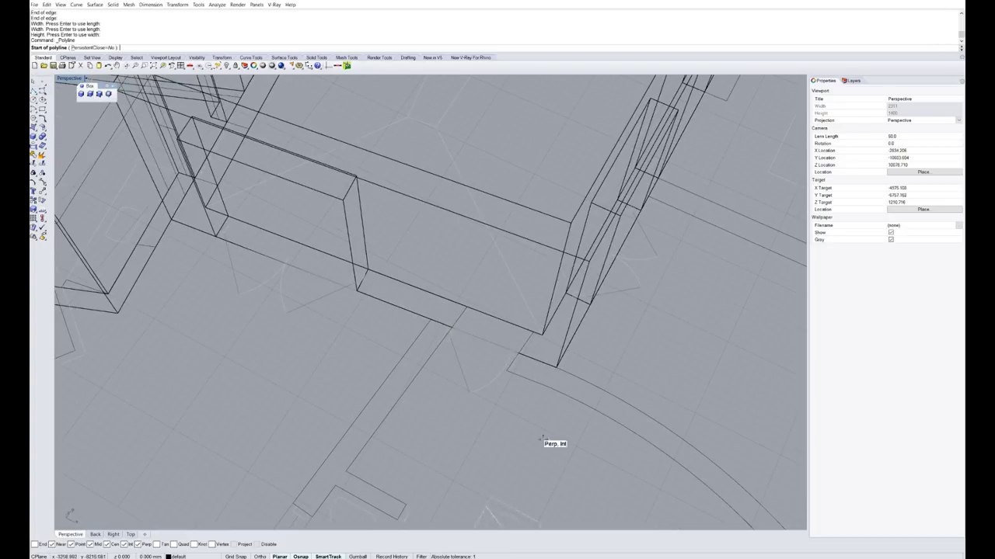
scroll(578, 335, down, 4)
right_drag(603, 333, 442, 275)
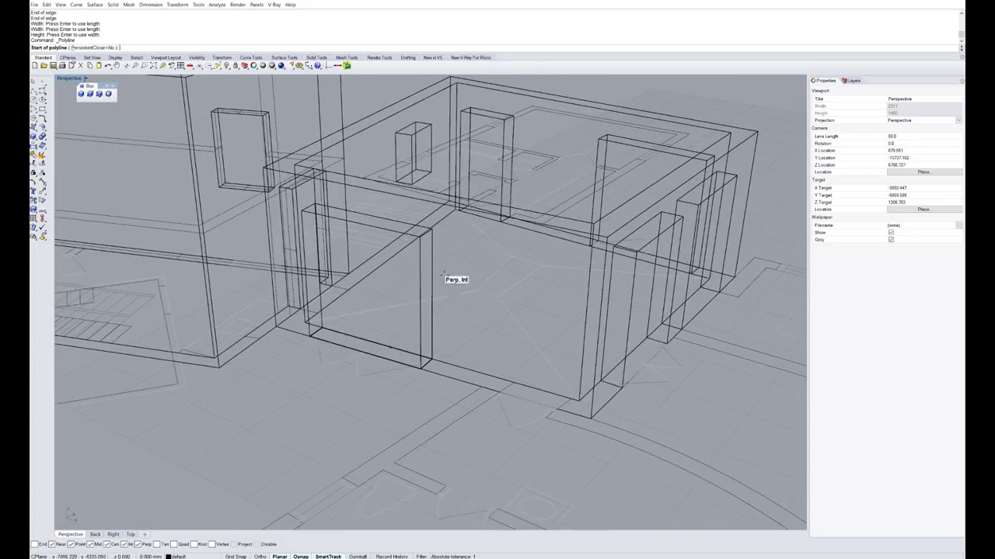
mouse_move(422, 374)
right_down()
mouse_move(420, 391)
mouse_move(423, 364)
right_up()
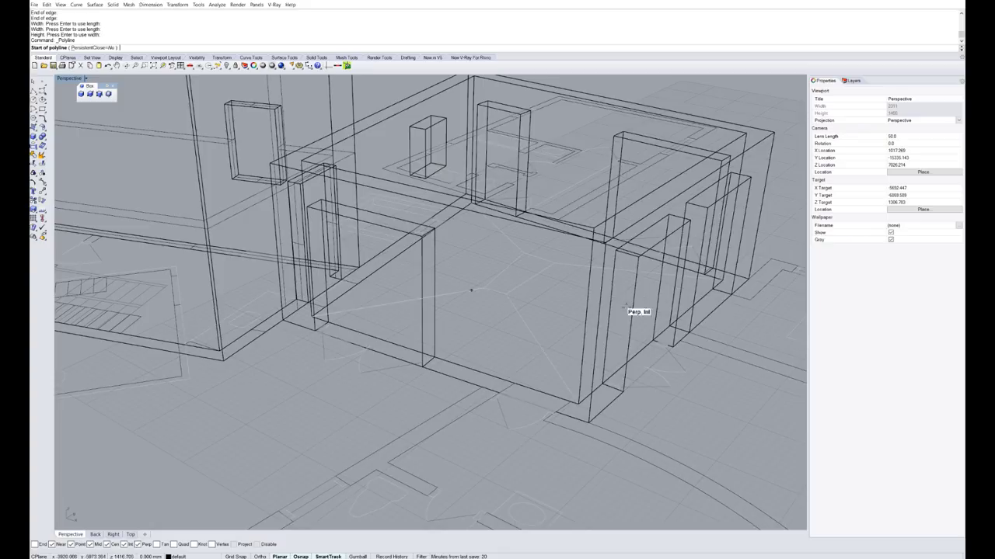
scroll(521, 369, up, 5)
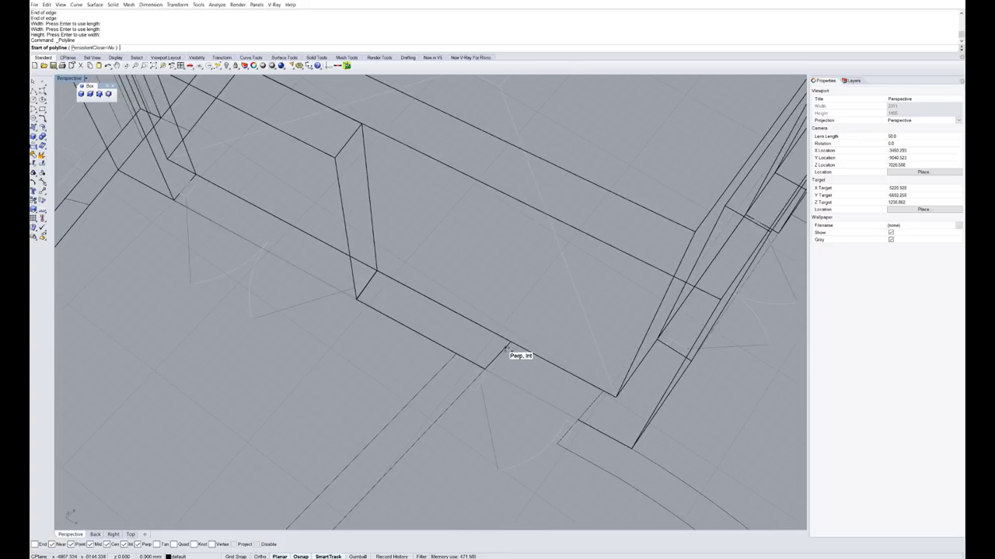
click(524, 343)
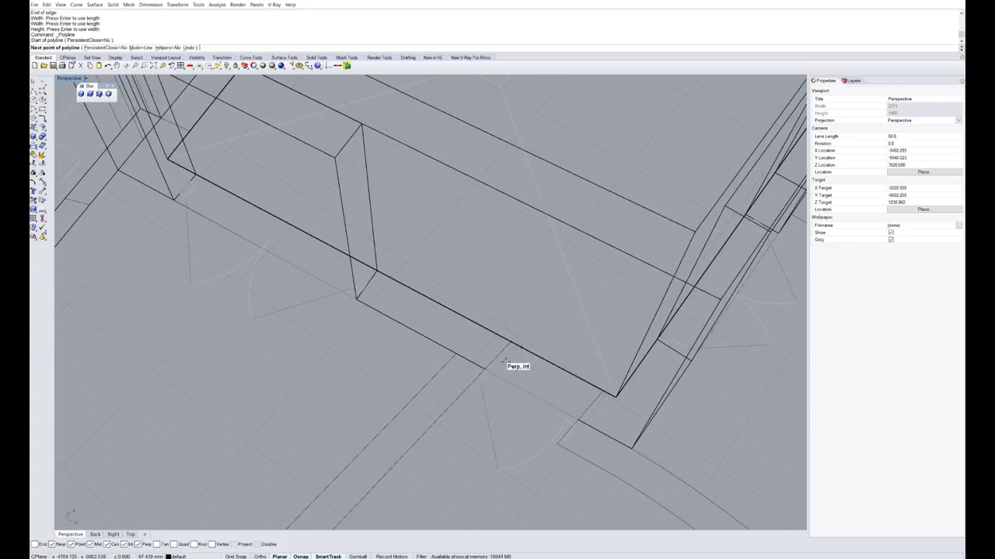
click(447, 413)
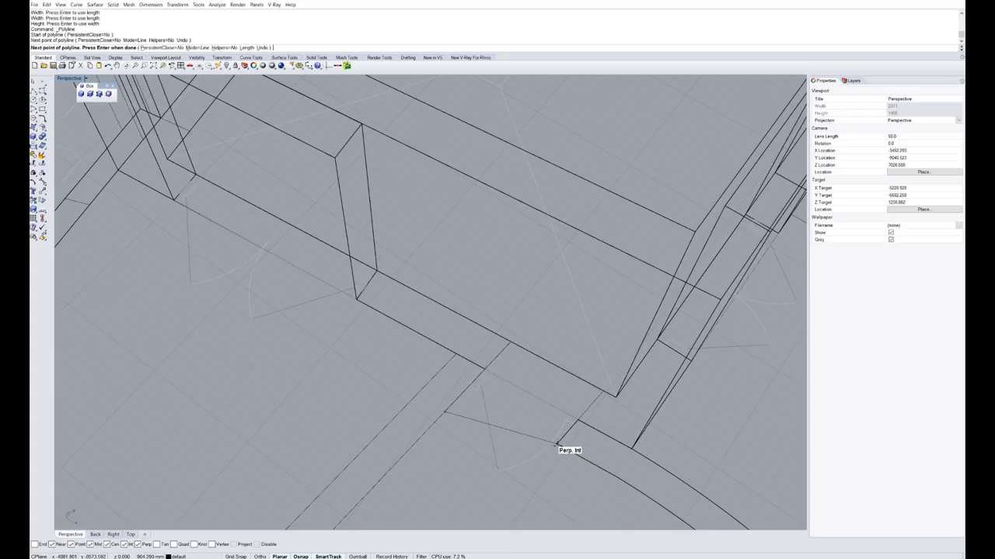
click(557, 442)
click(603, 388)
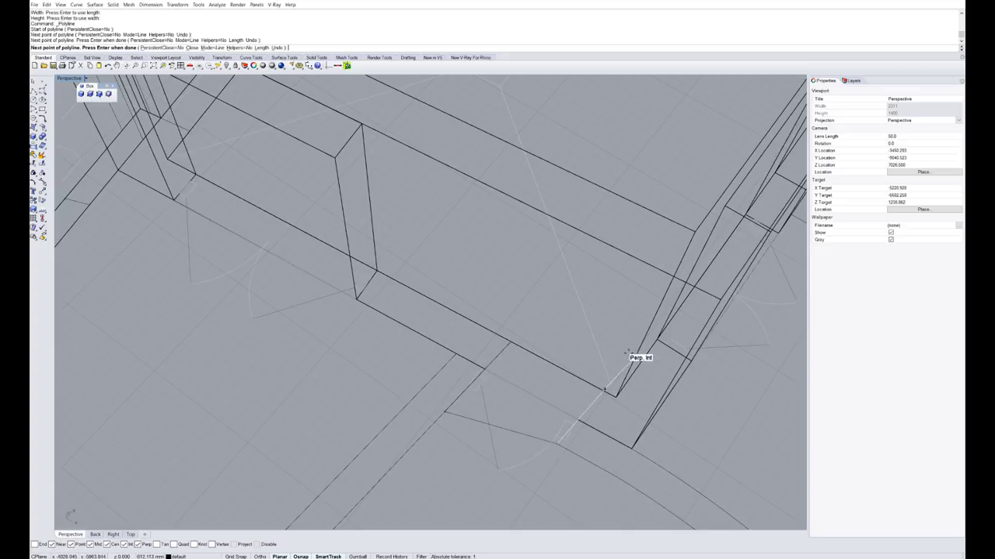
click(619, 360)
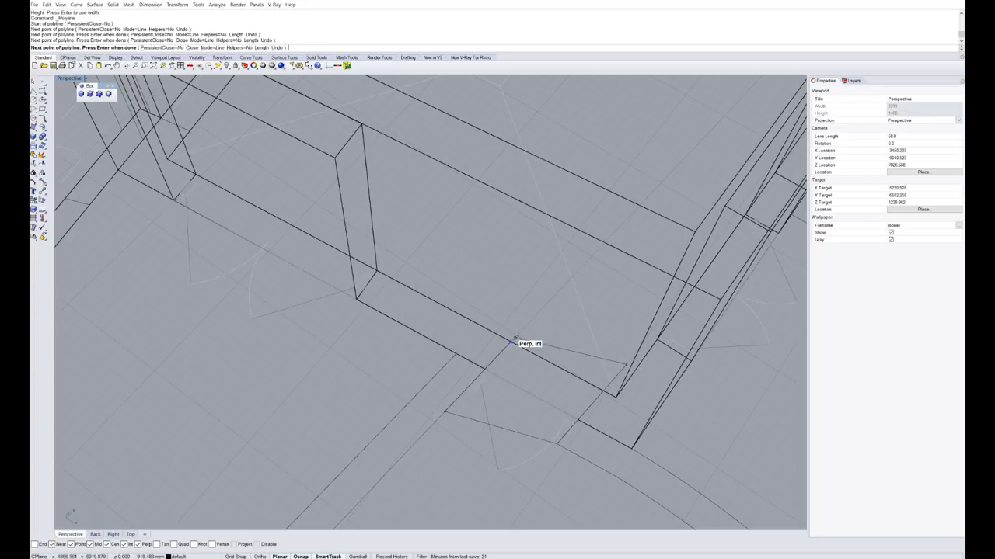
click(542, 318)
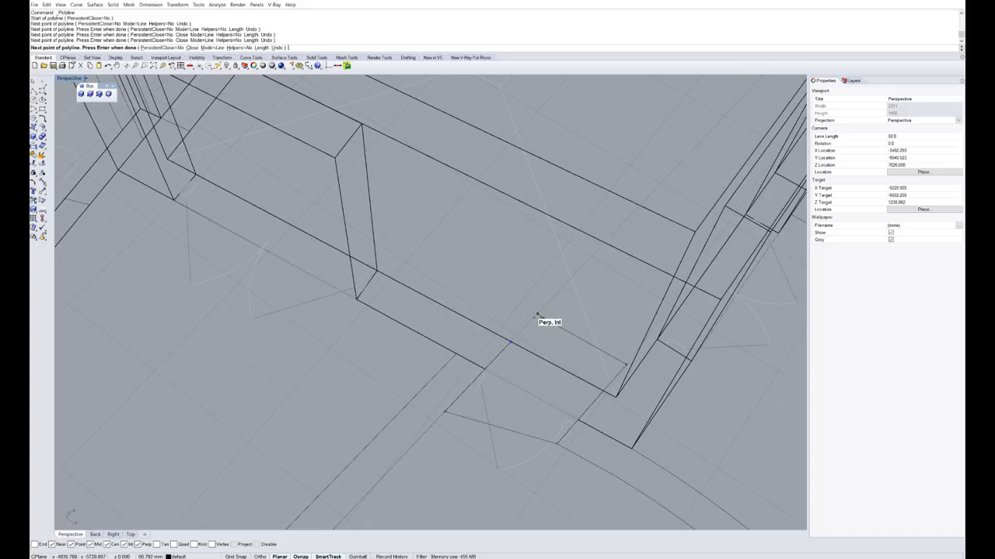
click(513, 340)
click(510, 343)
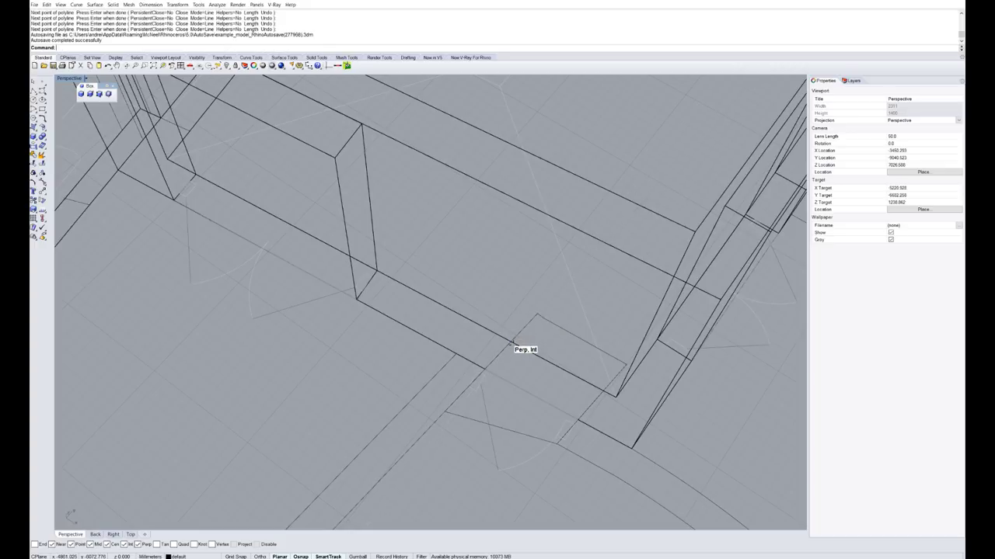
right_click(511, 343)
key(Escape)
- Extrude the closed doorway polyline into a 2000 mm high solid, matching the neighbouring opening's top
right_drag(563, 343, 566, 388)
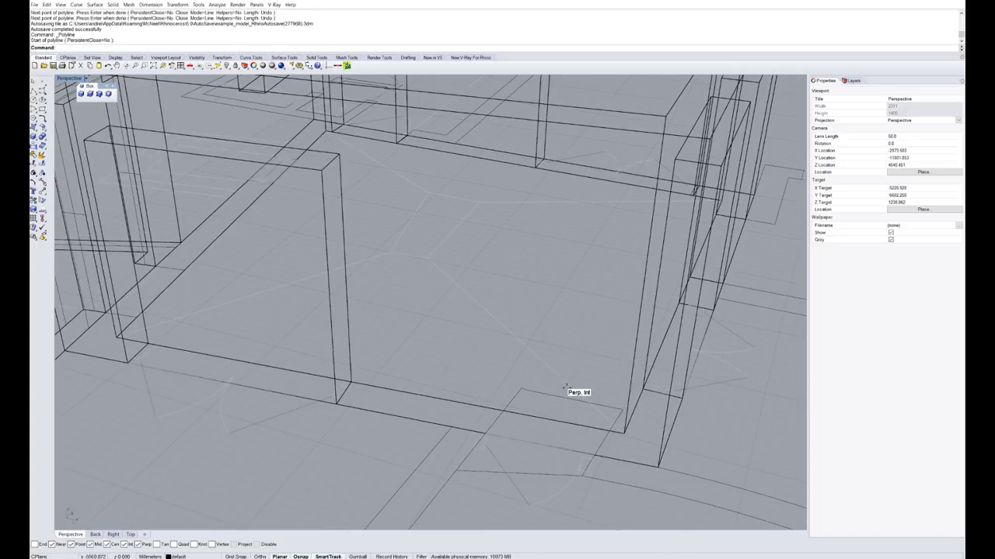
click(540, 401)
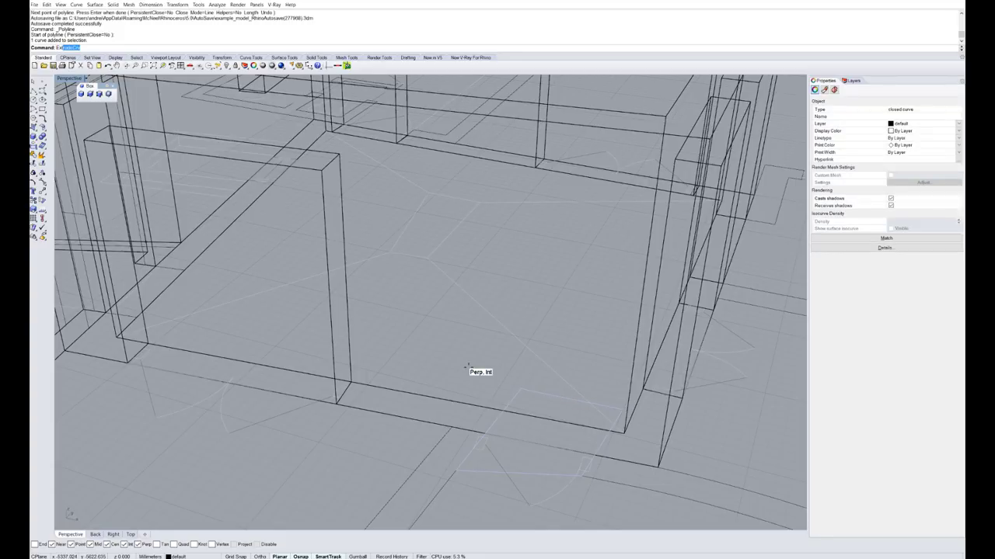
text(Extrud)
key(Return)
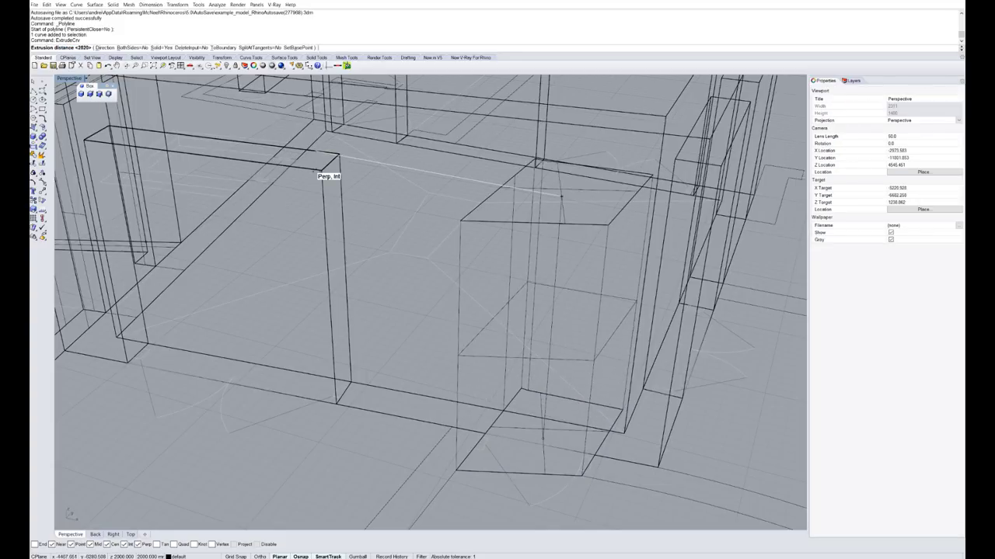
click(318, 174)
- Switch the perspective viewport's display mode to Shaded
scroll(373, 256, down, 5)
right_drag(428, 258, 287, 233)
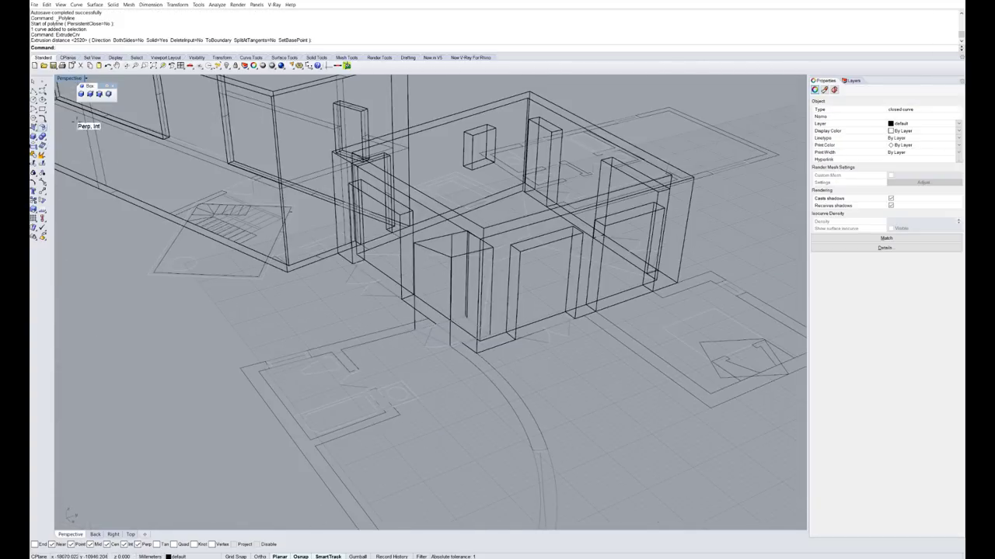
click(69, 78)
click(89, 106)
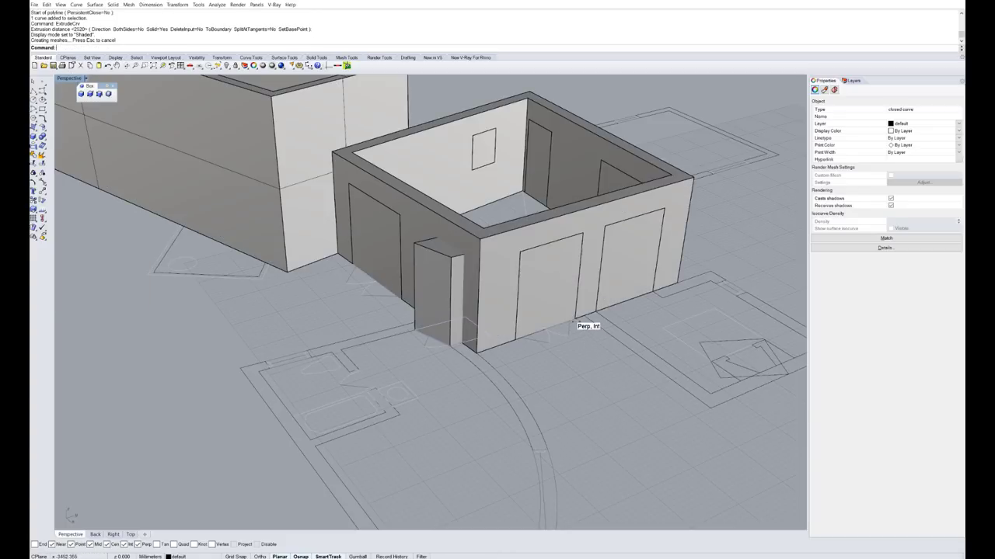
- Select the two door-opening boxes in the hall wall beside the rectangular room wing and the window box in the adjoining wall
scroll(533, 286, up, 3)
mouse_move(533, 285)
right_down()
mouse_move(384, 304)
mouse_move(461, 326)
right_up()
scroll(385, 304, down, 3)
click(460, 327)
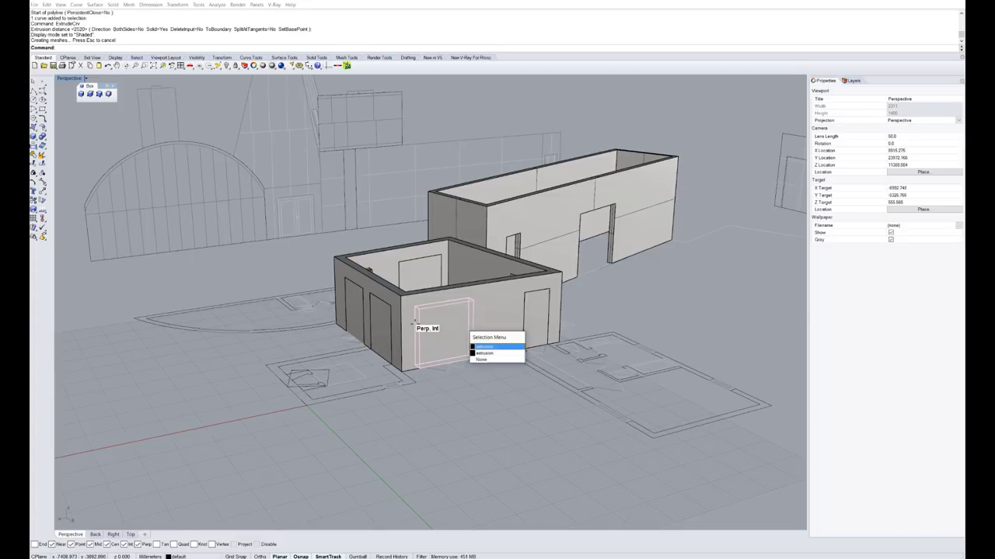
click(480, 346)
click(544, 314)
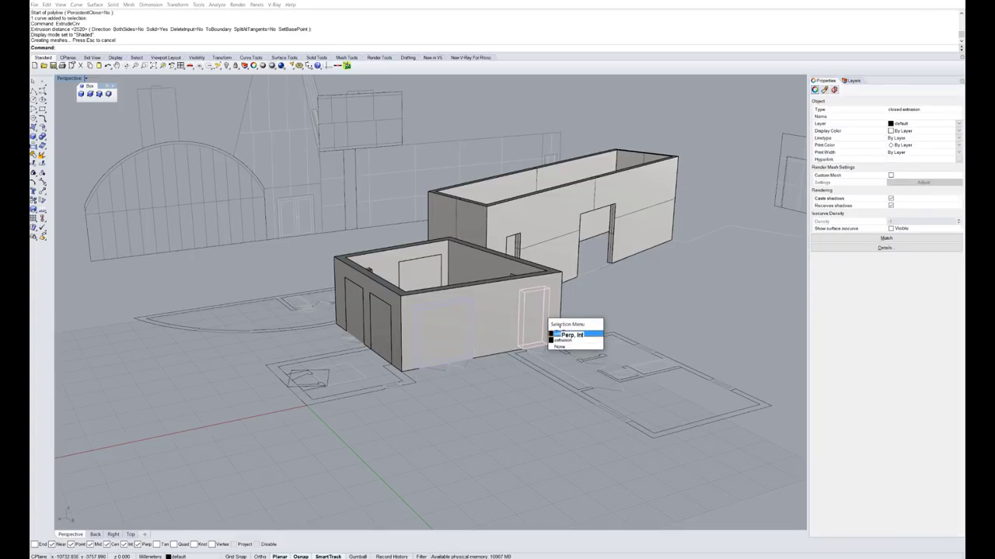
click(559, 340)
right_drag(505, 265, 477, 285)
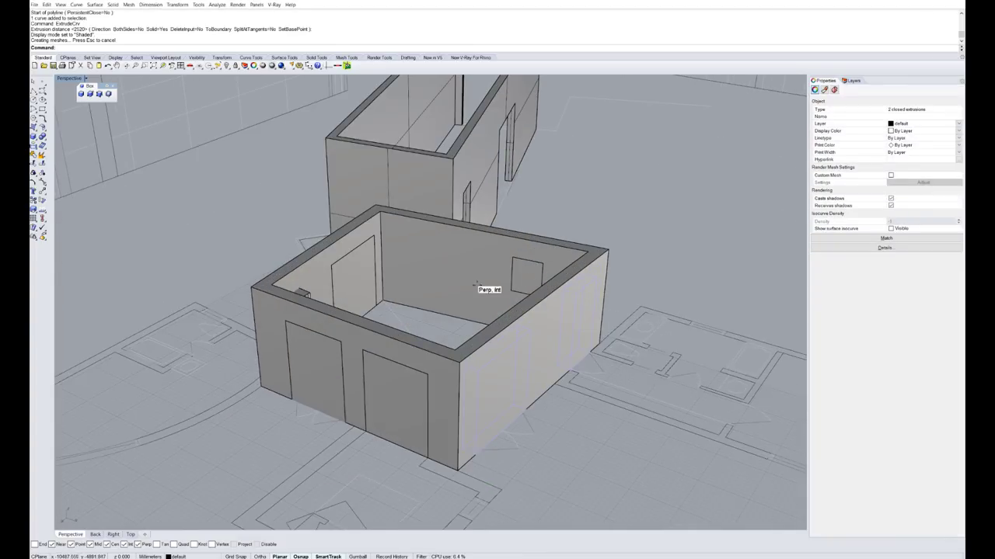
click(532, 278)
click(566, 308)
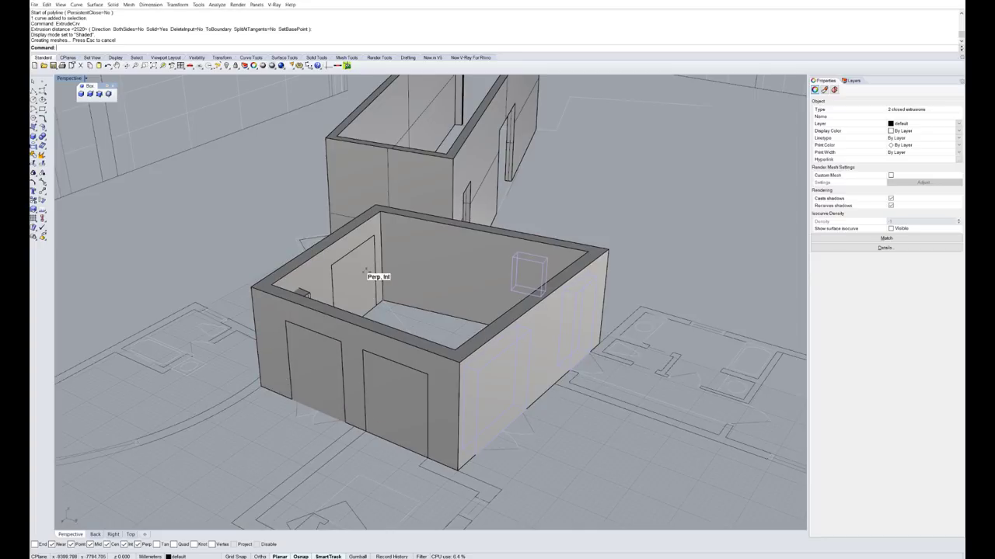
- Add the hall's remaining door-opening boxes to the selection and group all the opening boxes together
click(363, 274)
click(409, 305)
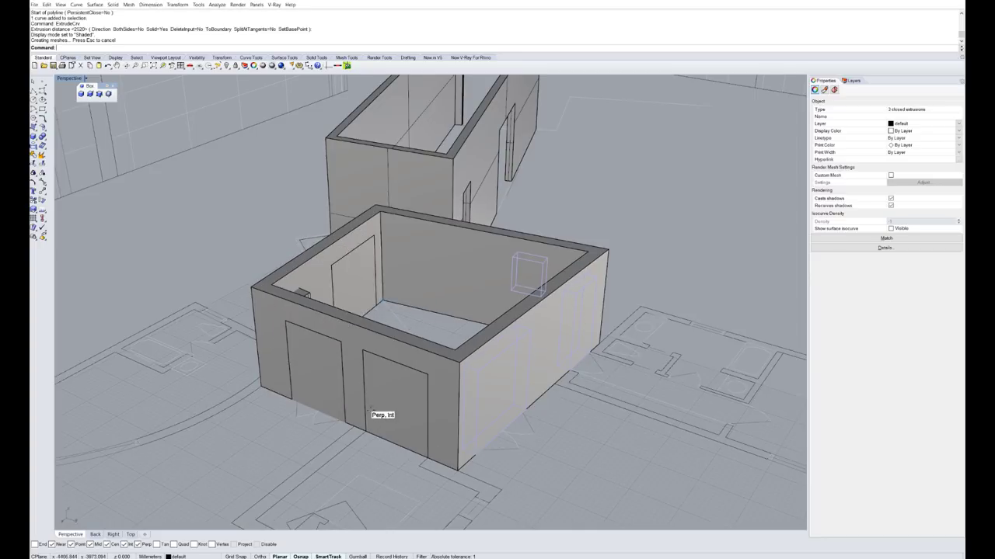
shift+click(399, 429)
click(439, 454)
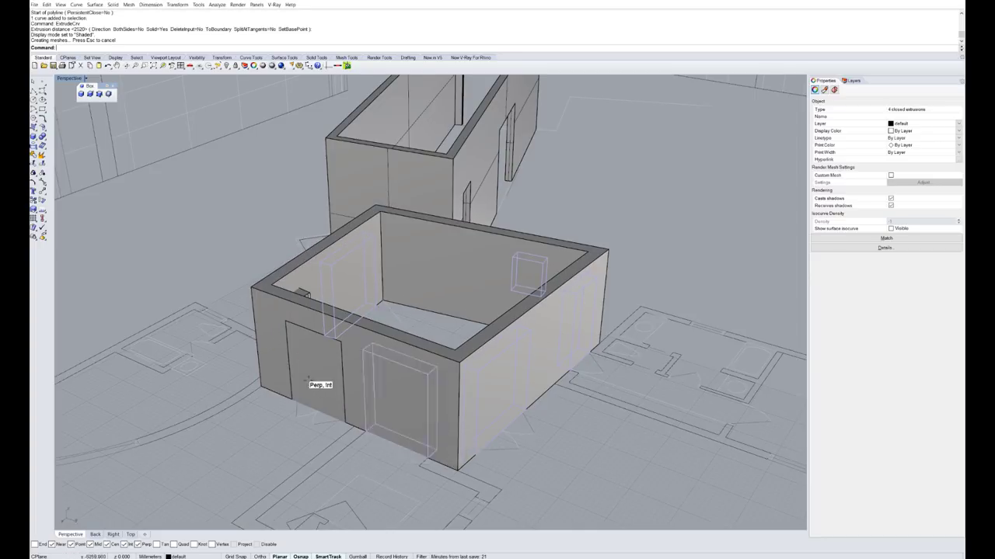
shift+click(306, 379)
click(348, 412)
right_drag(345, 275, 294, 267)
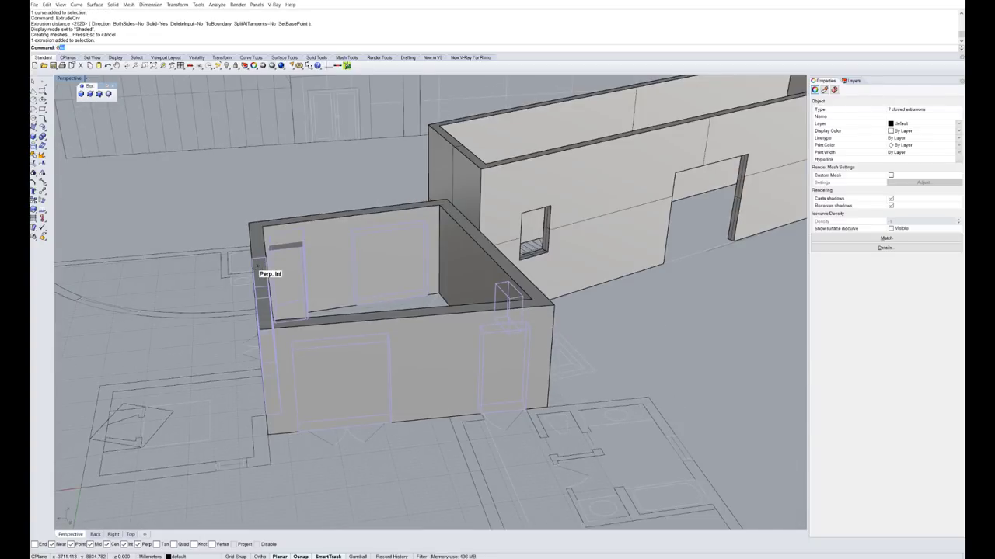
text(Group)
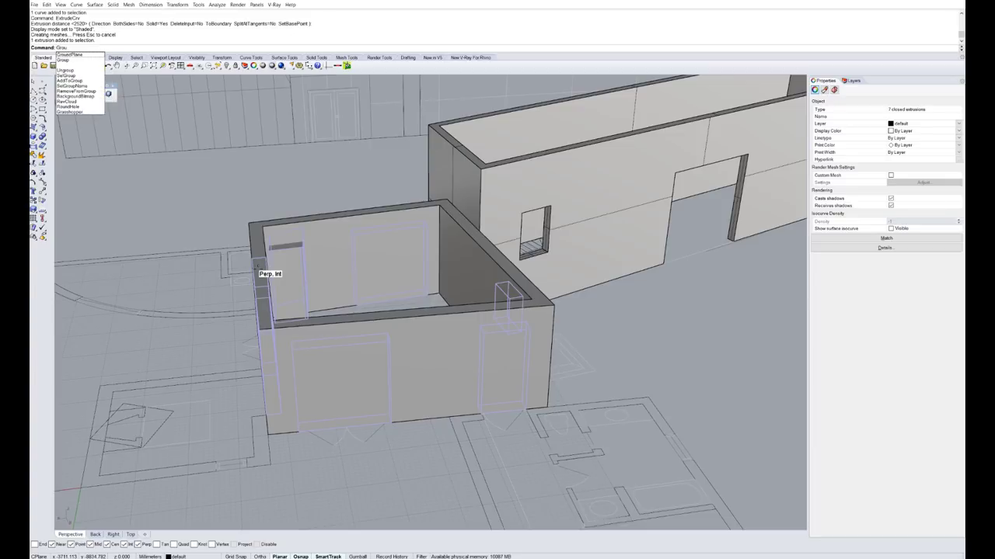
key(Return)
key(Escape)
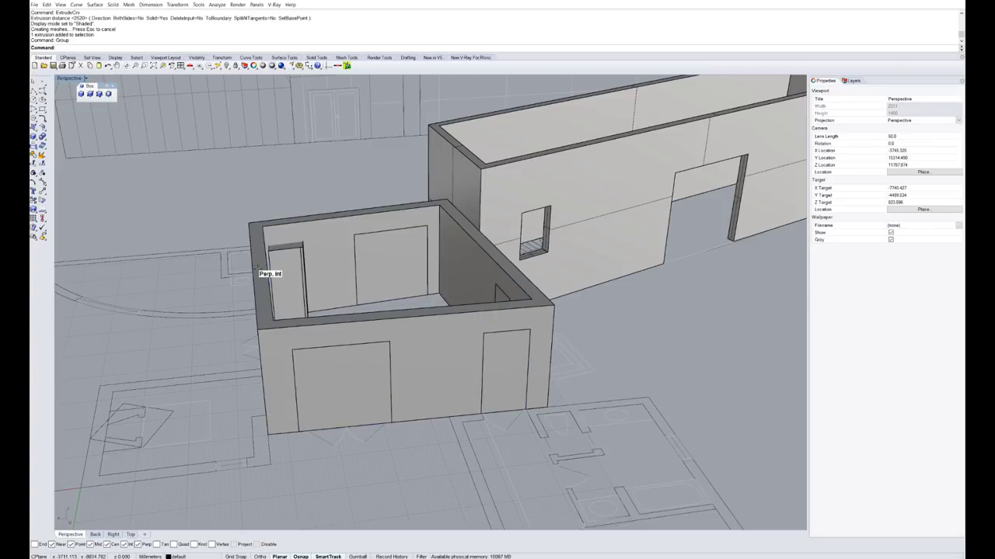
- Subtract the grouped opening boxes from the hall walls with BooleanDifference, then delete the boxes
text(BooleanUnion)
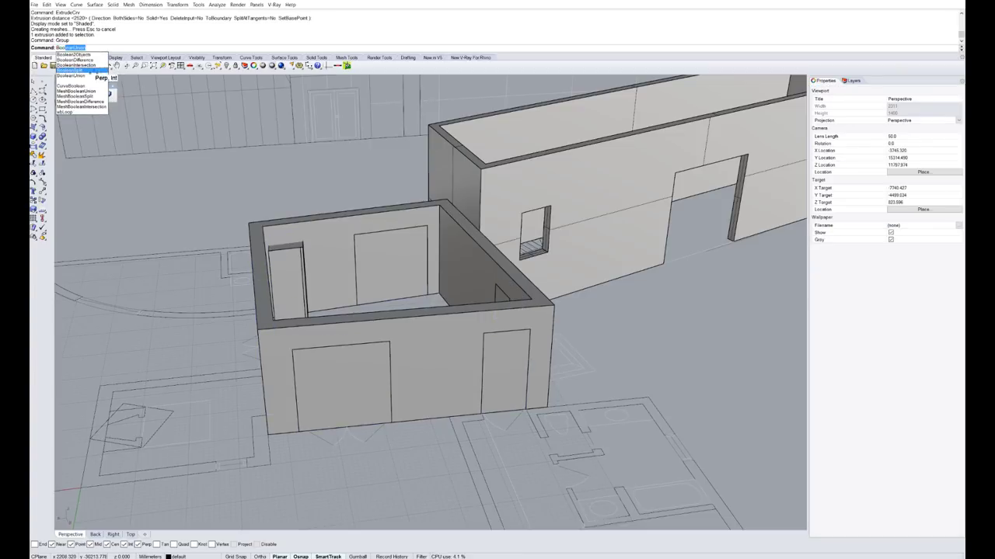
click(82, 59)
click(335, 257)
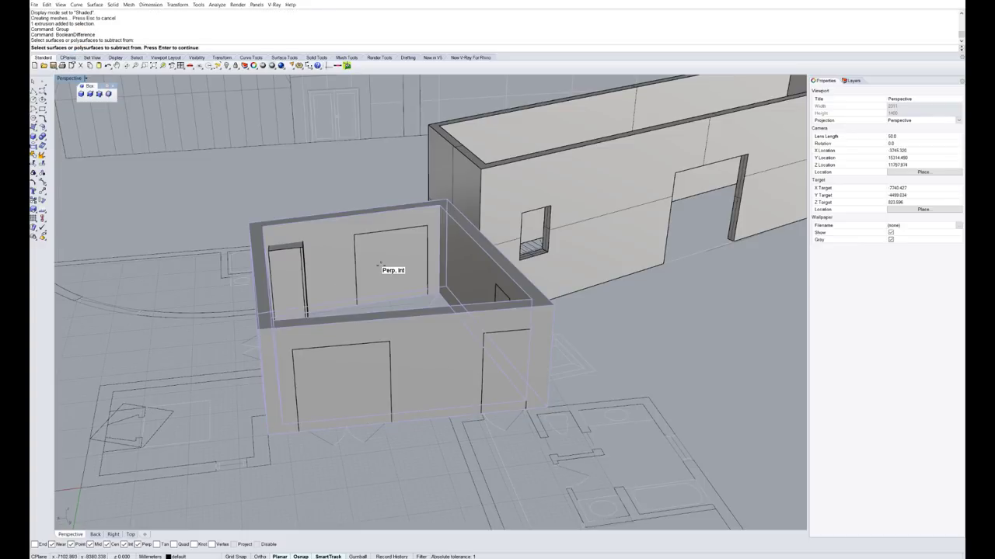
key(Return)
click(381, 268)
key(Return)
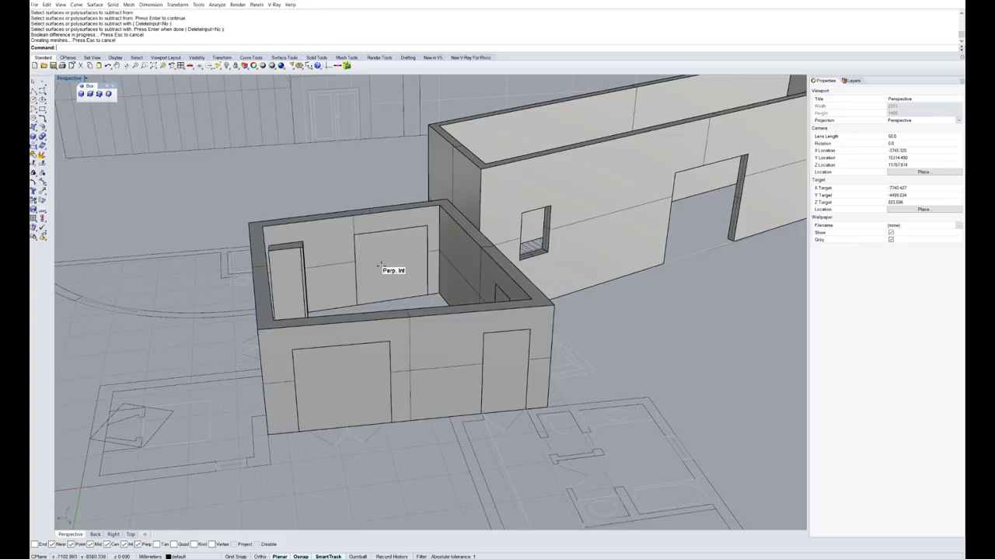
key(Delete)
- Examine the hall's cut openings and wall faces from above and below
right_drag(380, 285, 288, 355)
click(279, 356)
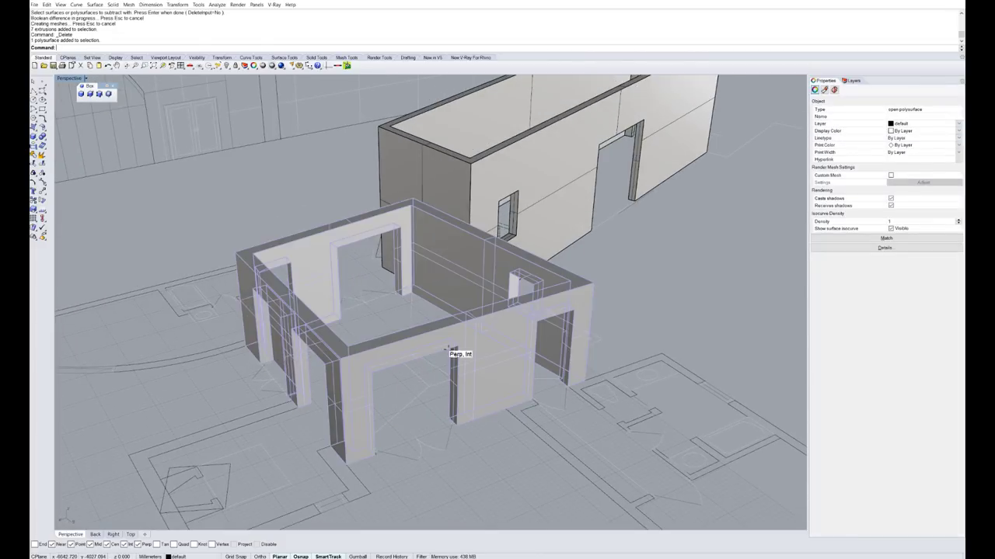
right_drag(445, 350, 613, 329)
key(Escape)
scroll(490, 365, up, 3)
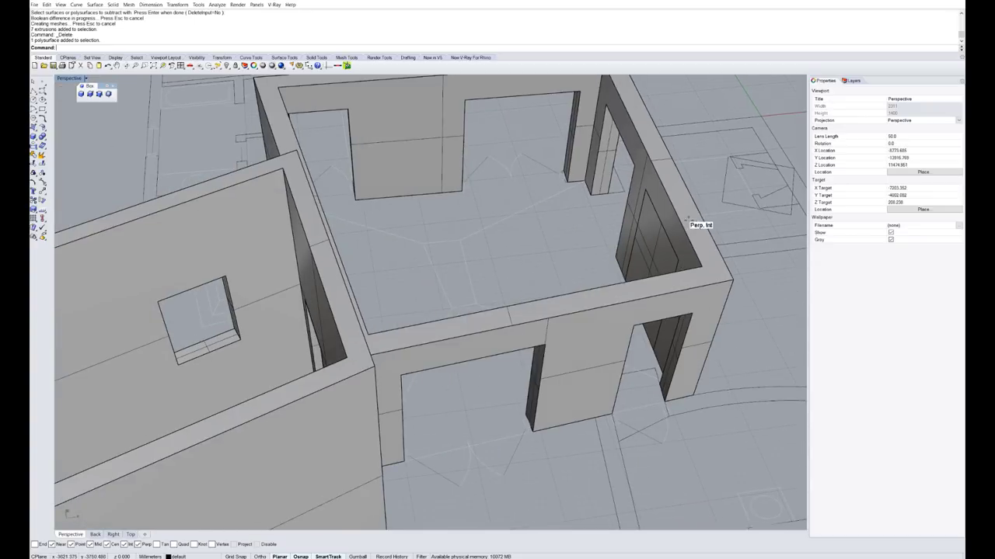
scroll(688, 220, up, 3)
right_drag(610, 258, 618, 247)
click(618, 247)
click(617, 247)
scroll(575, 295, up, 8)
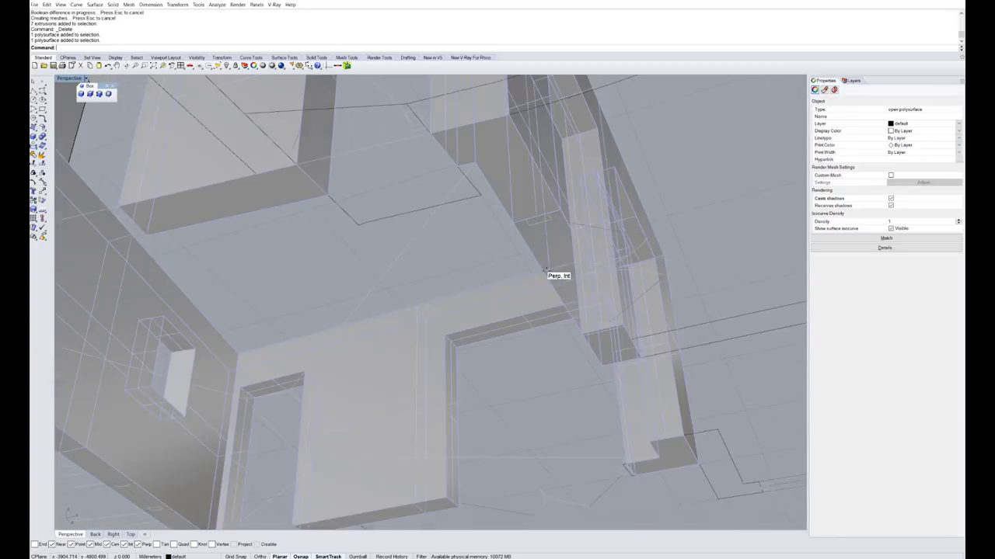
key(Escape)
right_drag(584, 363, 531, 337)
scroll(525, 330, down, 8)
scroll(522, 327, down, 4)
scroll(477, 225, up, 4)
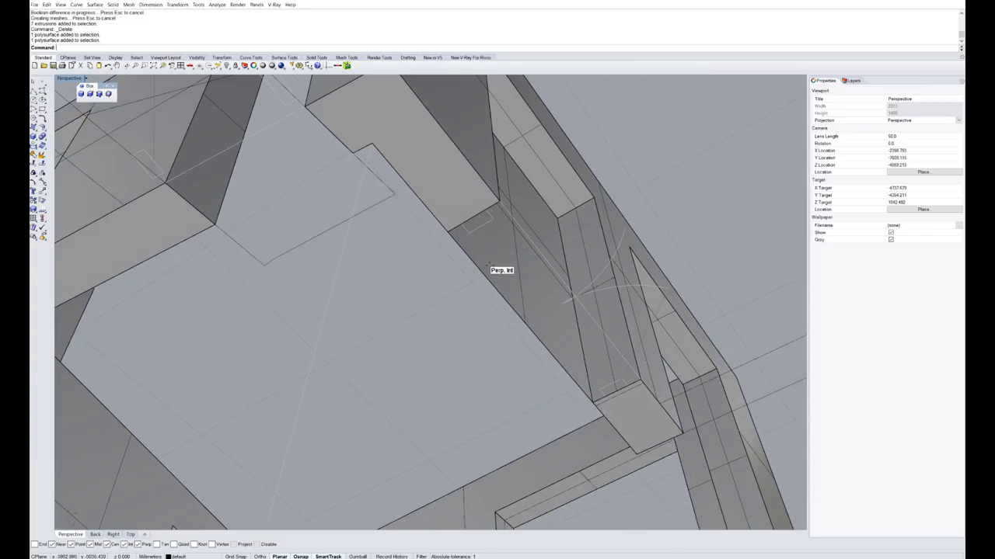
- Separate the surface spanning the doorway from the hall's wall polysurface, rejoin the other surfaces, and delete the separated one
click(482, 269)
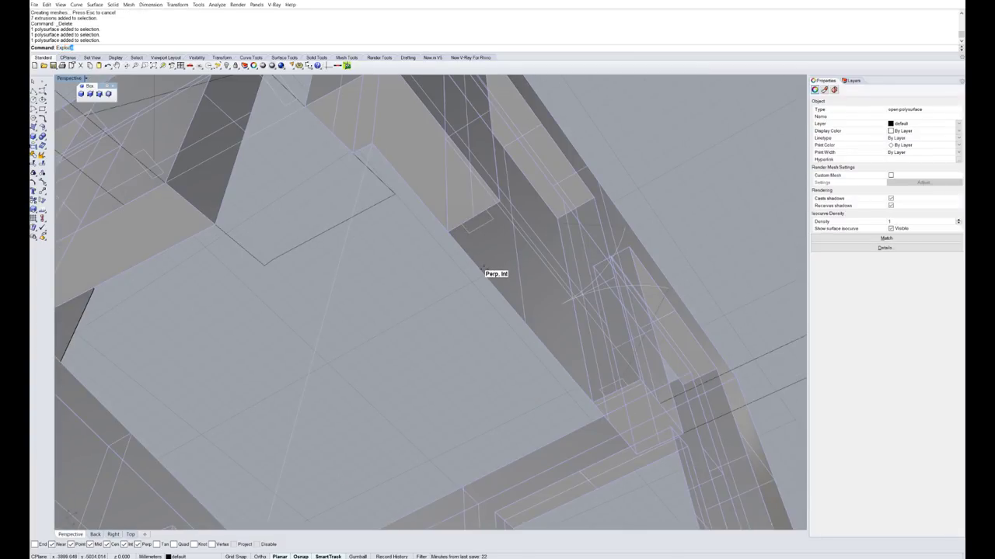
key(Return)
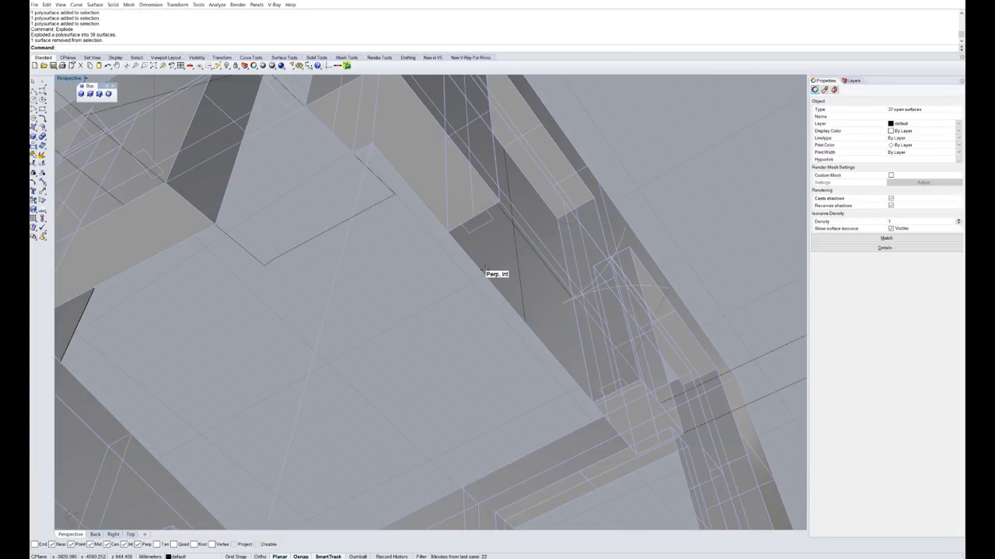
text(Jo)
key(Return)
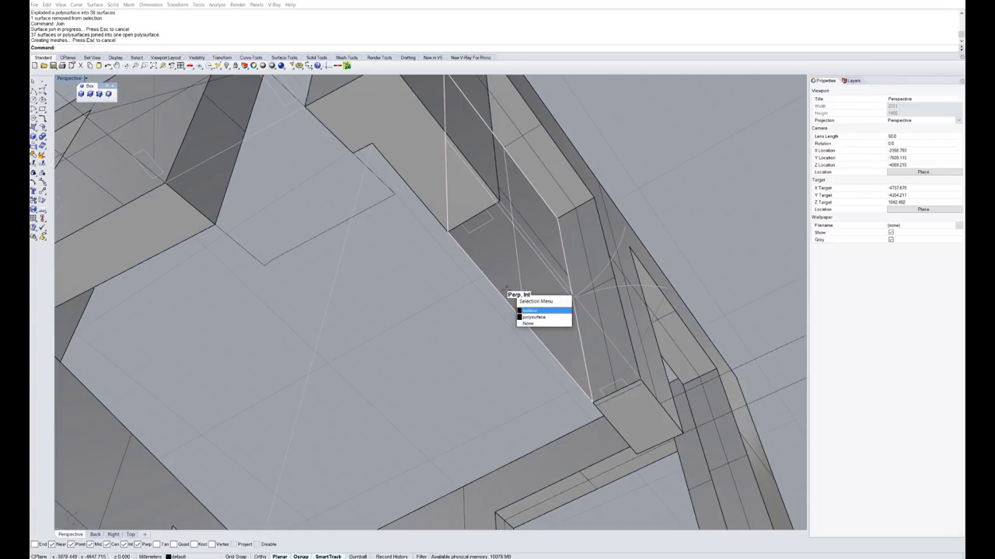
click(529, 310)
key(Delete)
click(517, 291)
right_drag(517, 291, 378, 206)
scroll(436, 316, down, 5)
key(Escape)
scroll(314, 284, up, 2)
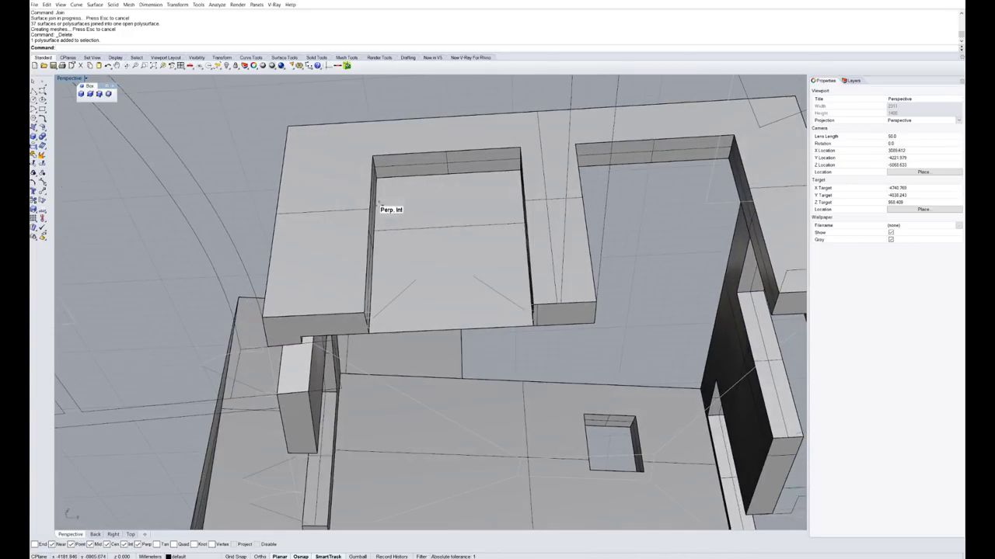
right_drag(500, 202, 445, 230)
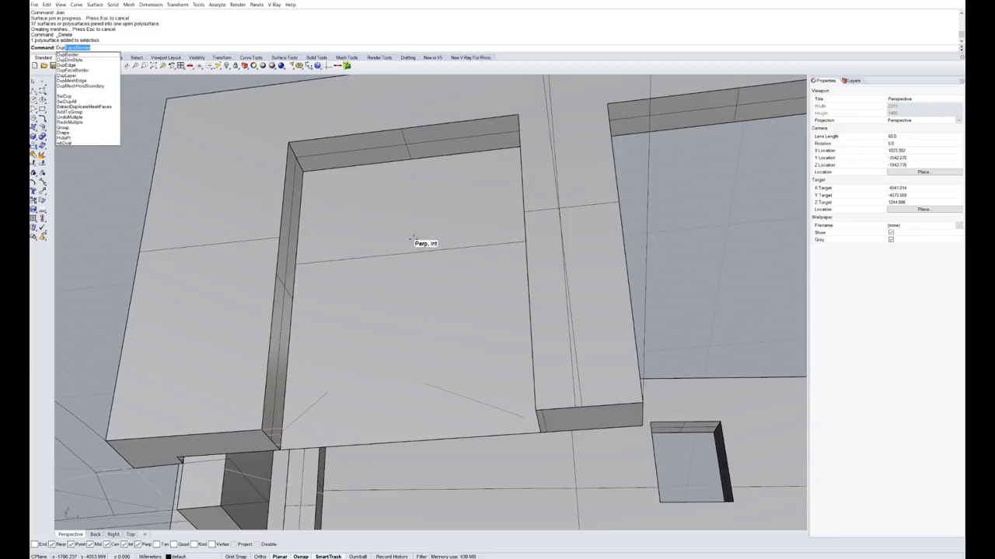
key(Return)
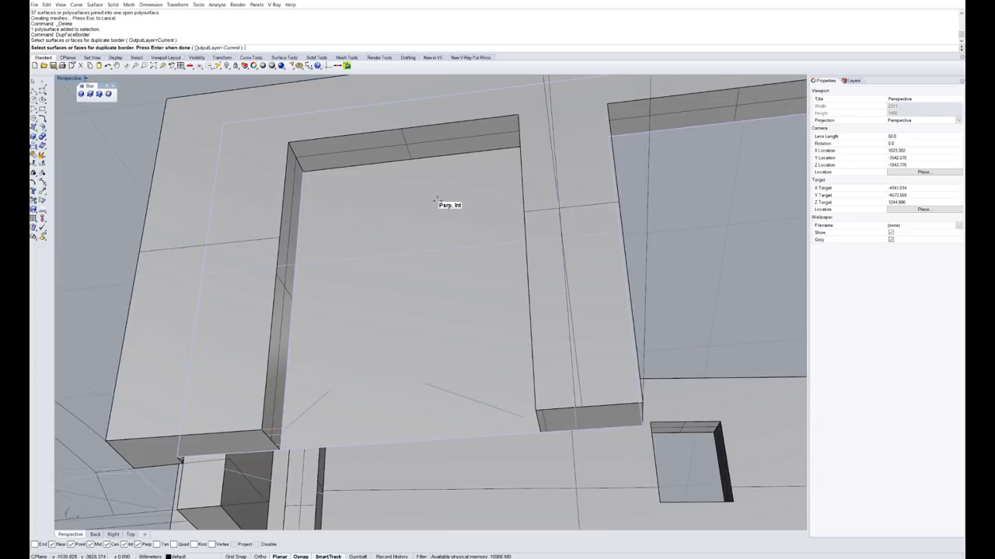
right_drag(436, 201, 335, 247)
scroll(388, 252, down, 6)
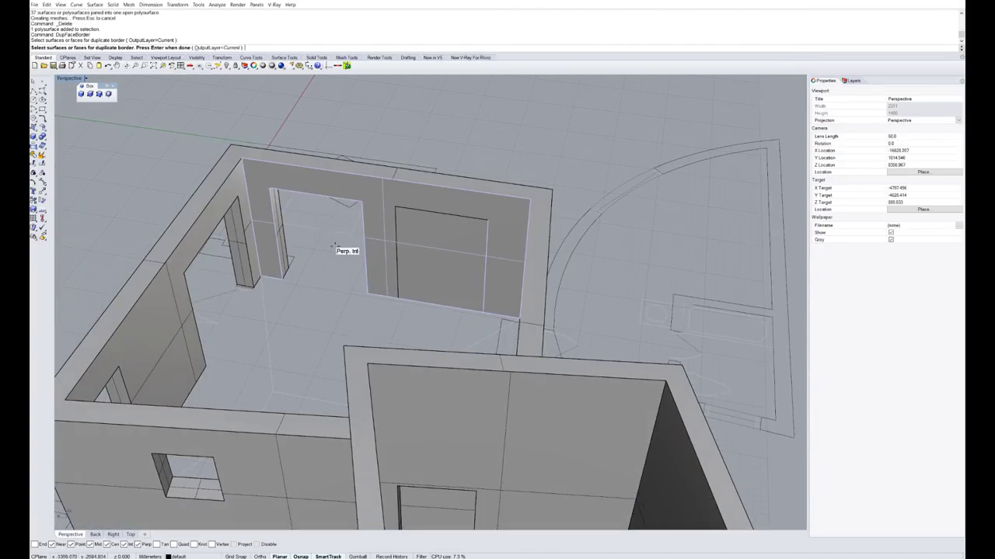
click(420, 184)
key(Return)
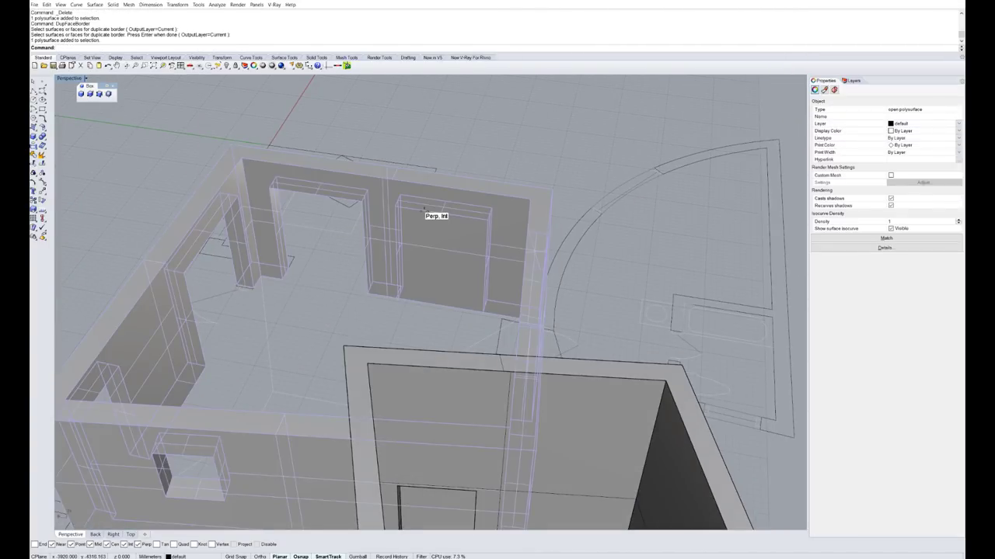
- Explode the rejoined hall walls and delete the inner wall face that covers the doorway nearest the curved wing
text(Explode)
key(Return)
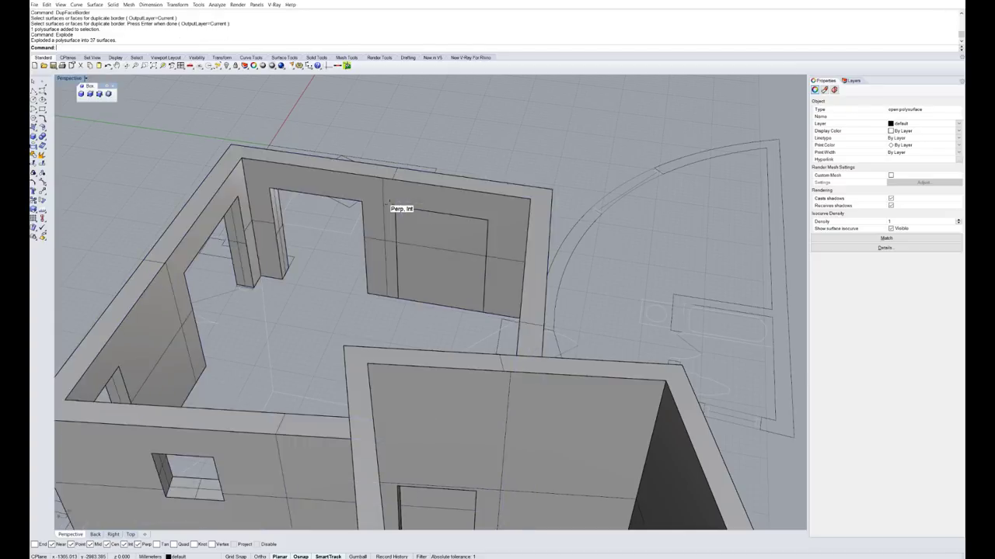
click(435, 200)
key(Delete)
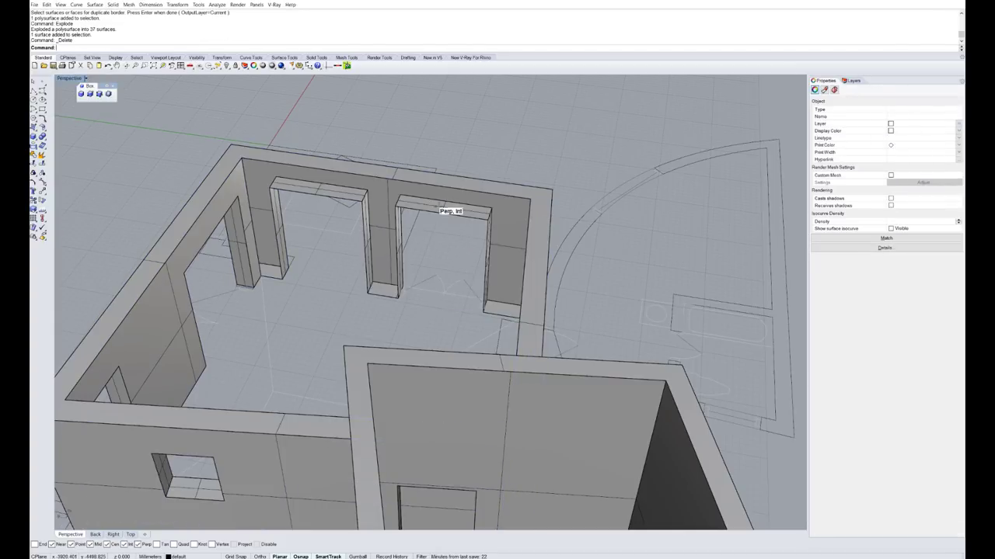
- Reselect the hall's exploded surfaces, join them into one polysurface, and cap it into a closed solid
right_drag(458, 223, 416, 248)
click(448, 220)
scroll(448, 221, down, 7)
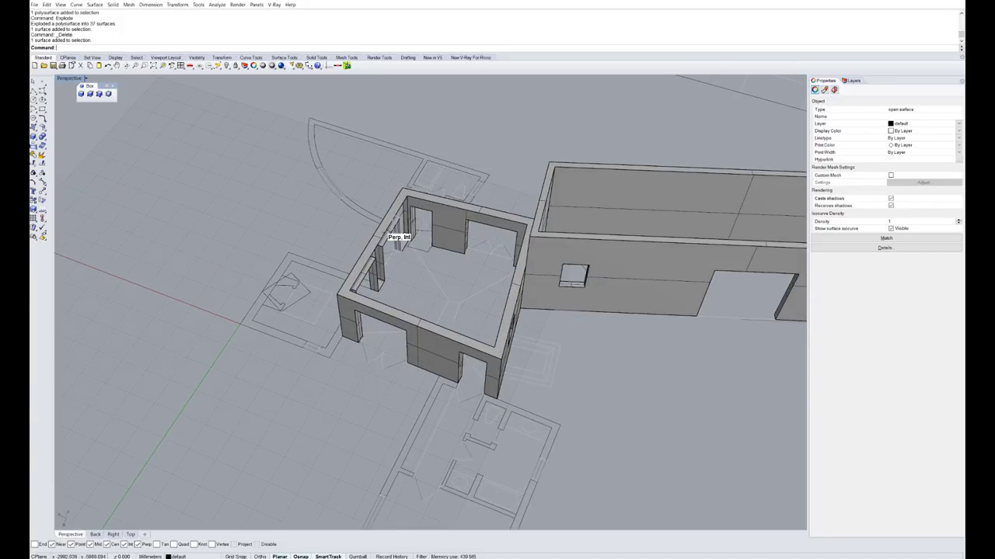
text(SelLast)
key(Return)
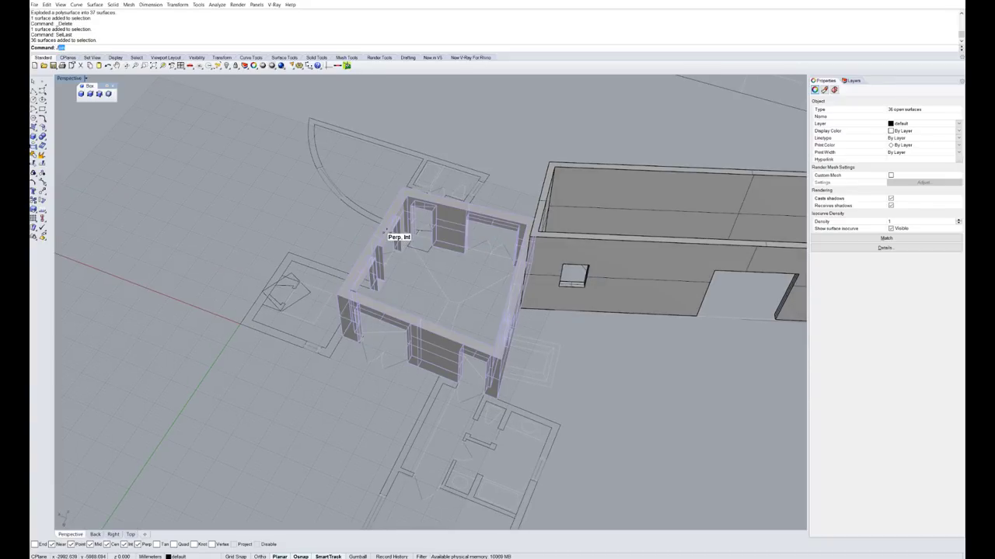
key(Return)
scroll(394, 222, up, 3)
right_drag(393, 222, 509, 269)
text(Cap)
key(Return)
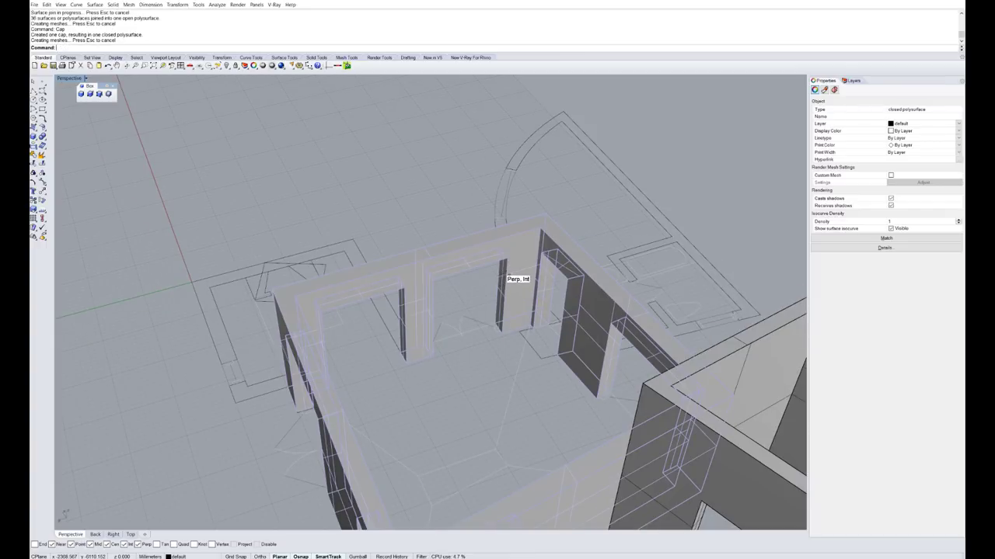
- Examine the hall's walls and doorways from all sides, close up and within the whole model
click(481, 310)
right_drag(481, 311, 472, 330)
click(374, 269)
click(361, 298)
scroll(379, 303, up, 4)
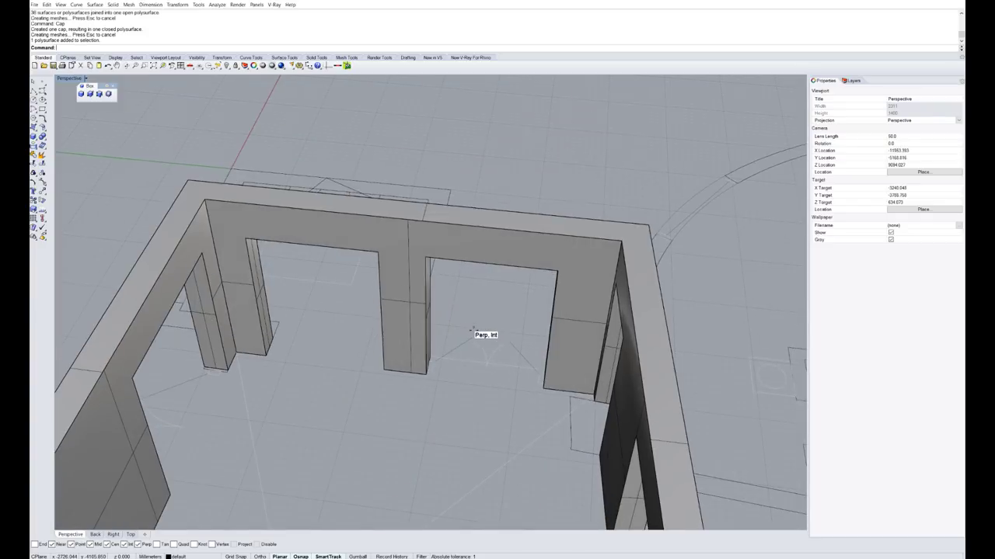
scroll(435, 280, up, 2)
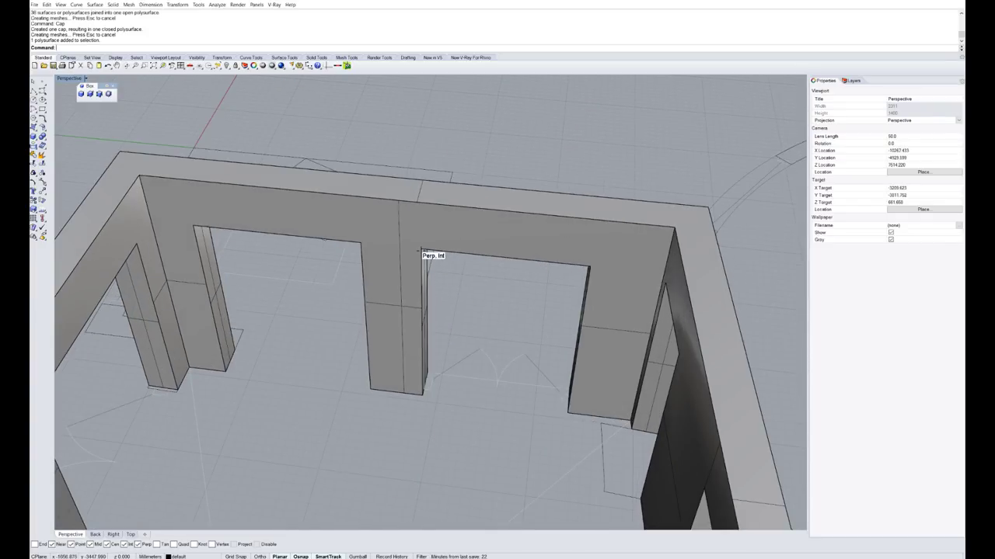
scroll(423, 252, up, 3)
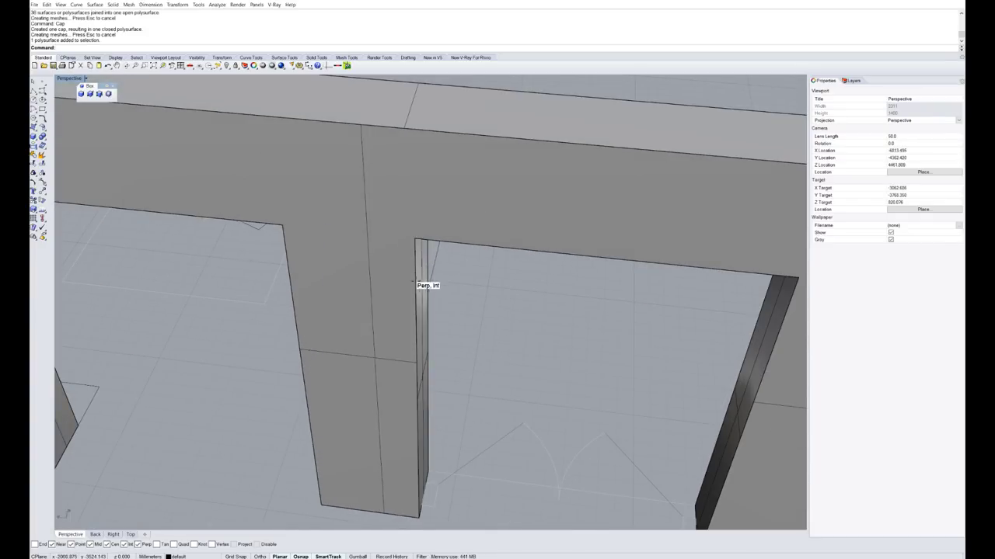
scroll(495, 351, down, 2)
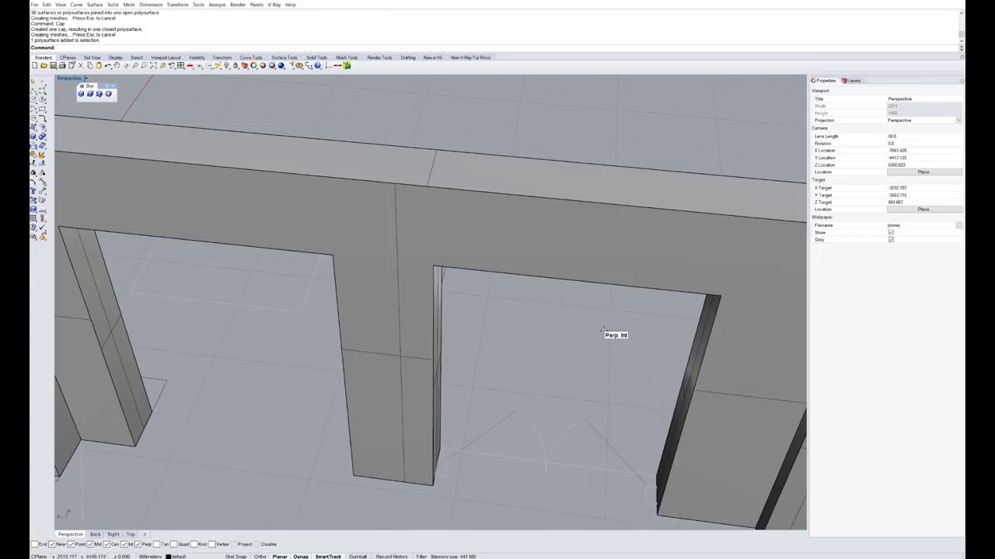
scroll(449, 266, down, 3)
right_drag(522, 249, 486, 295)
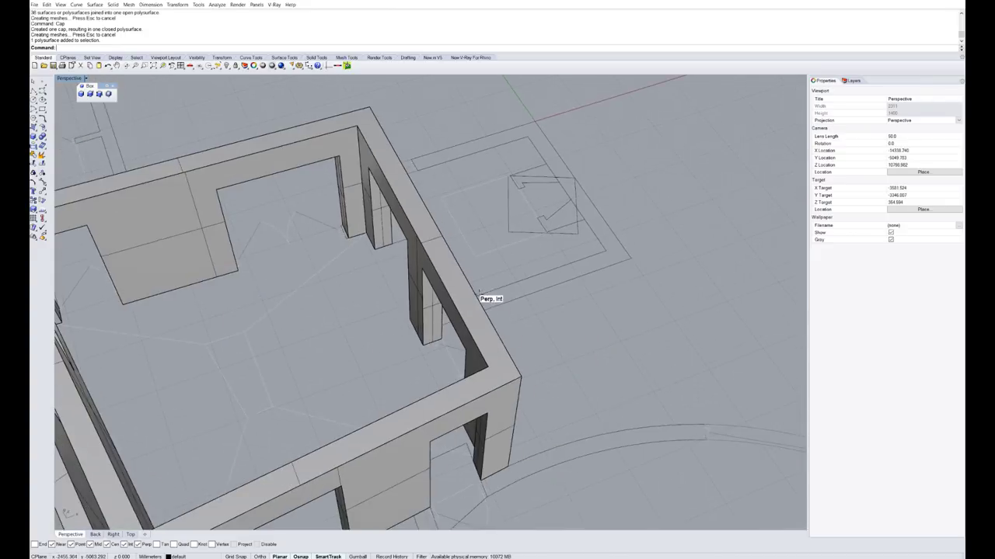
scroll(435, 317, up, 3)
right_drag(436, 347, 544, 392)
scroll(544, 393, up, 2)
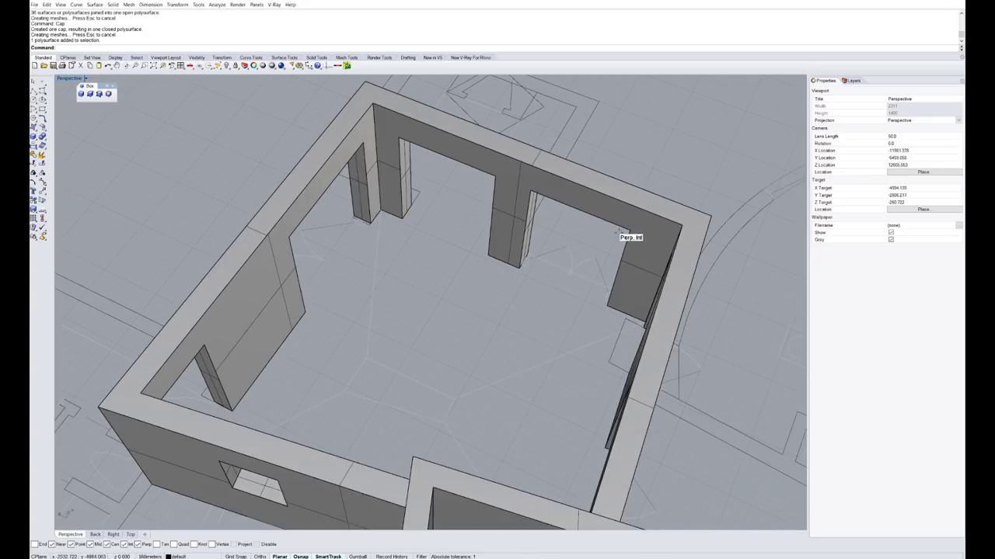
scroll(619, 232, up, 3)
scroll(528, 330, down, 5)
right_drag(539, 313, 554, 225)
scroll(554, 224, up, 3)
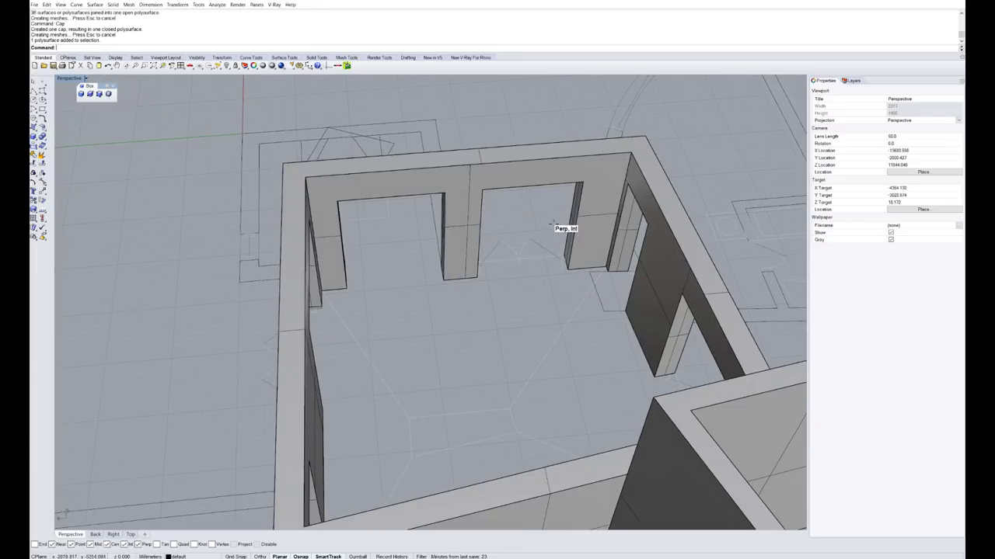
right_drag(596, 260, 528, 282)
scroll(448, 314, up, 3)
right_drag(389, 314, 436, 304)
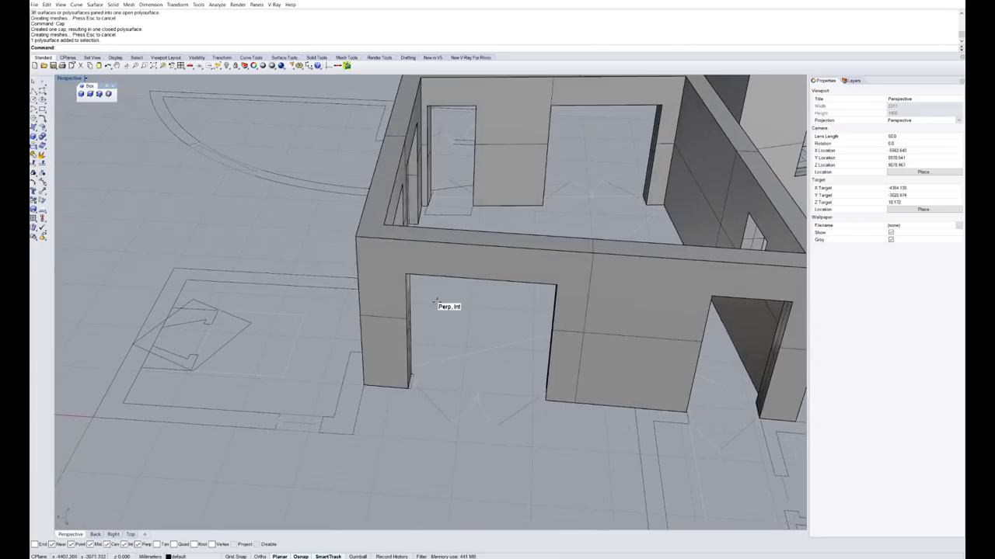
scroll(437, 304, down, 6)
scroll(542, 286, up, 2)
right_drag(542, 286, 593, 285)
scroll(589, 284, down, 4)
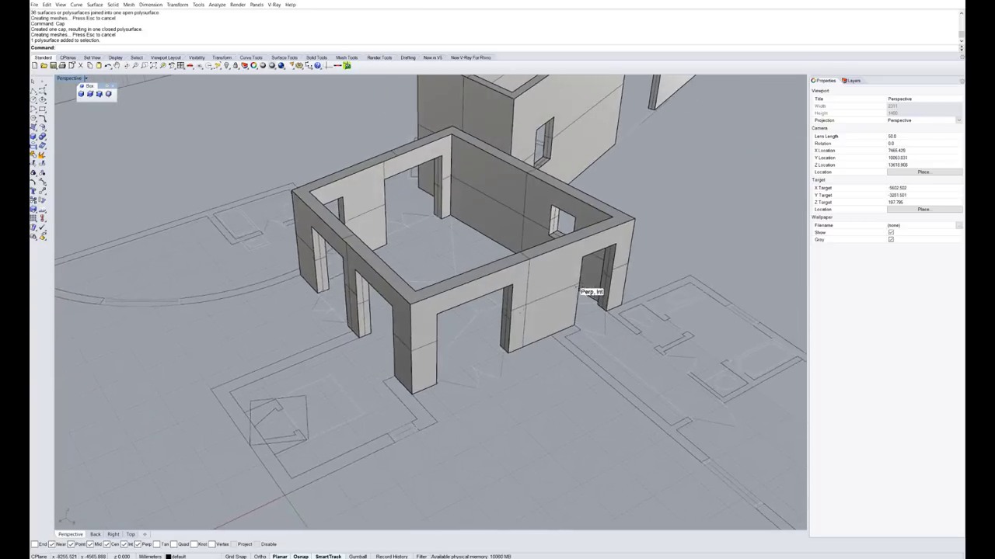
scroll(422, 284, up, 2)
scroll(369, 312, down, 5)
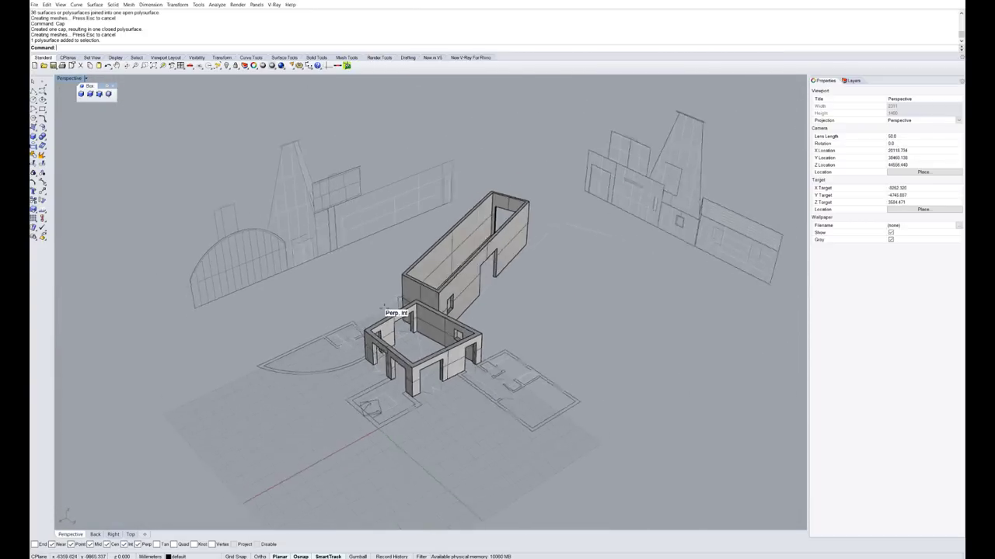
- Explode the plan line at the hall's centre, then join the four segments of the small inner quadrilateral into one closed curve
mouse_move(384, 306)
right_down()
mouse_move(411, 305)
mouse_move(368, 307)
right_up()
scroll(366, 307, up, 2)
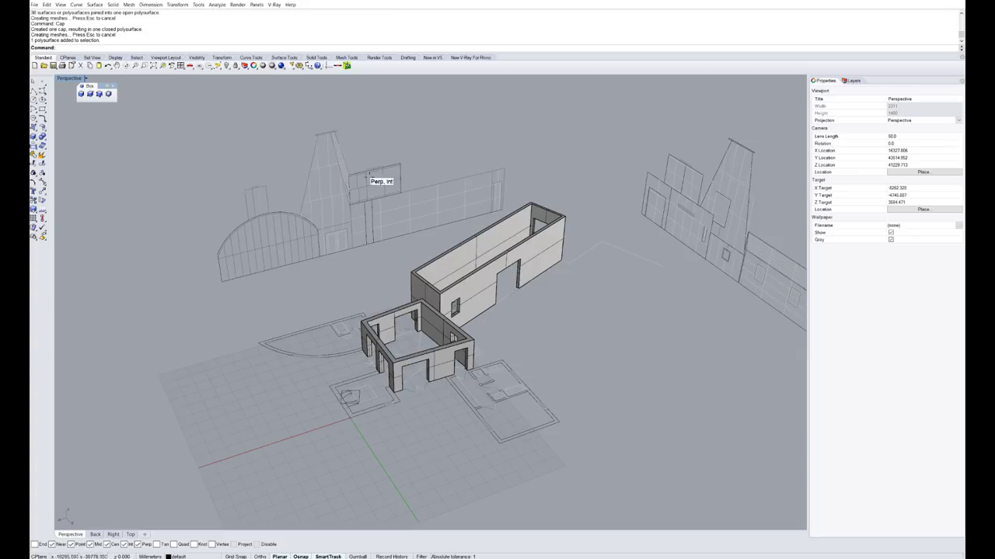
right_drag(584, 171, 560, 247)
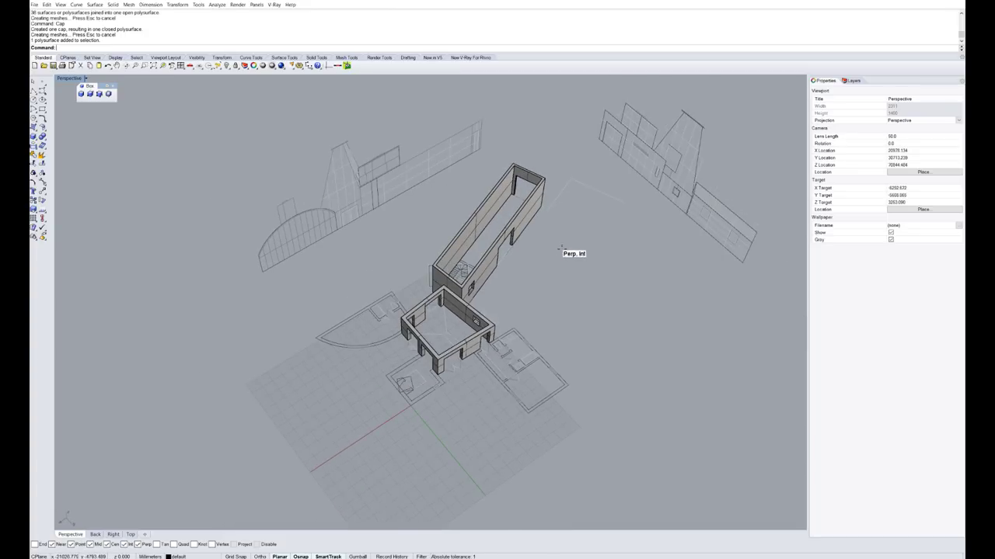
scroll(456, 332, up, 5)
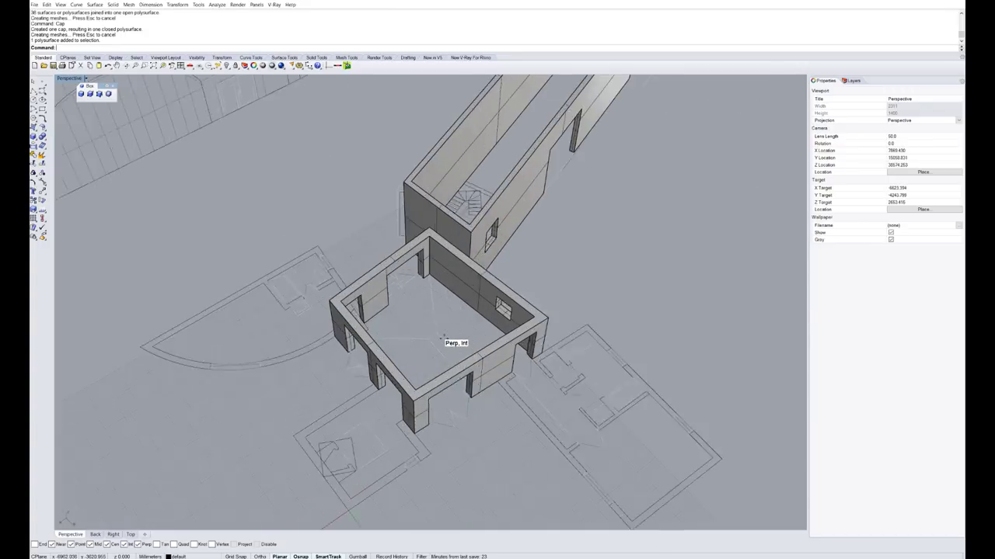
click(440, 337)
key(Escape)
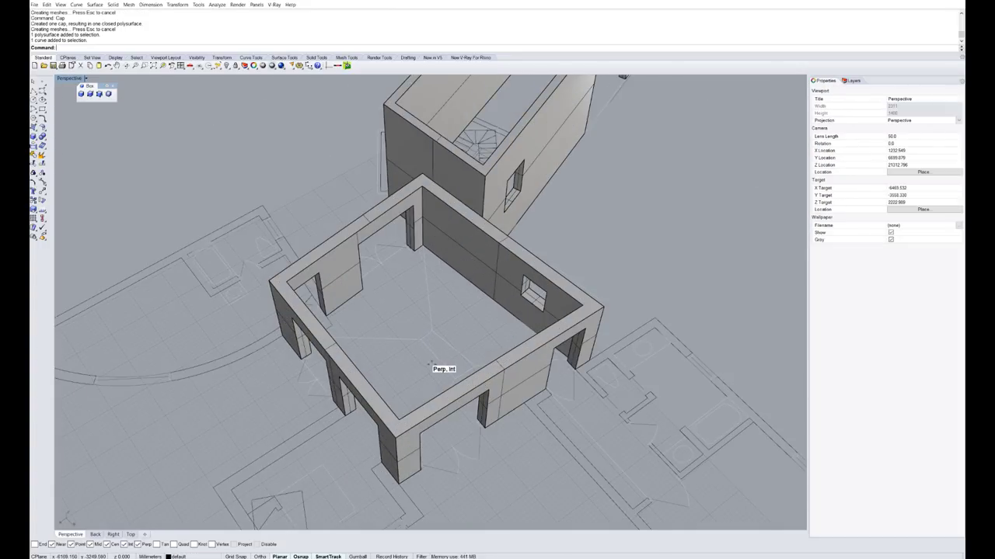
right_drag(438, 366, 451, 366)
click(444, 342)
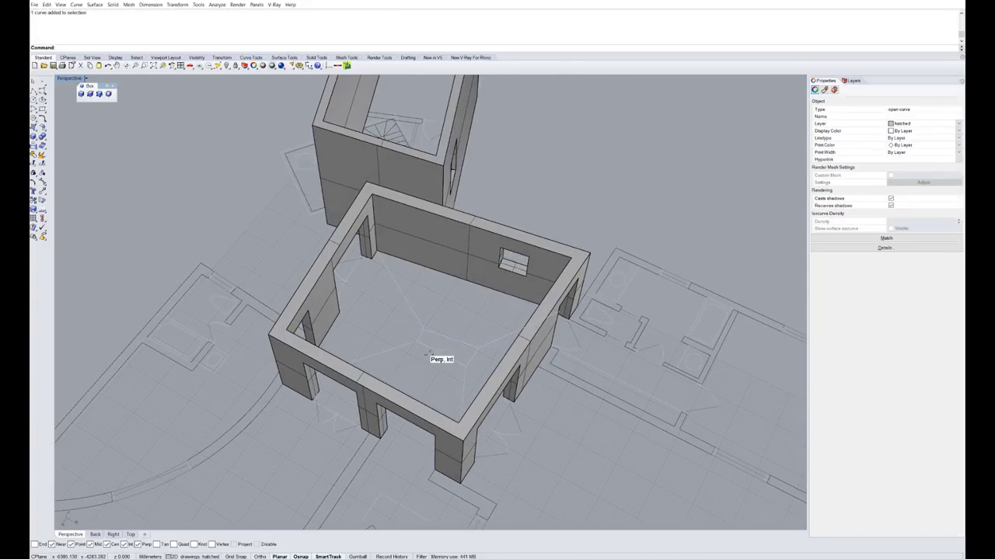
scroll(466, 365, down, 10)
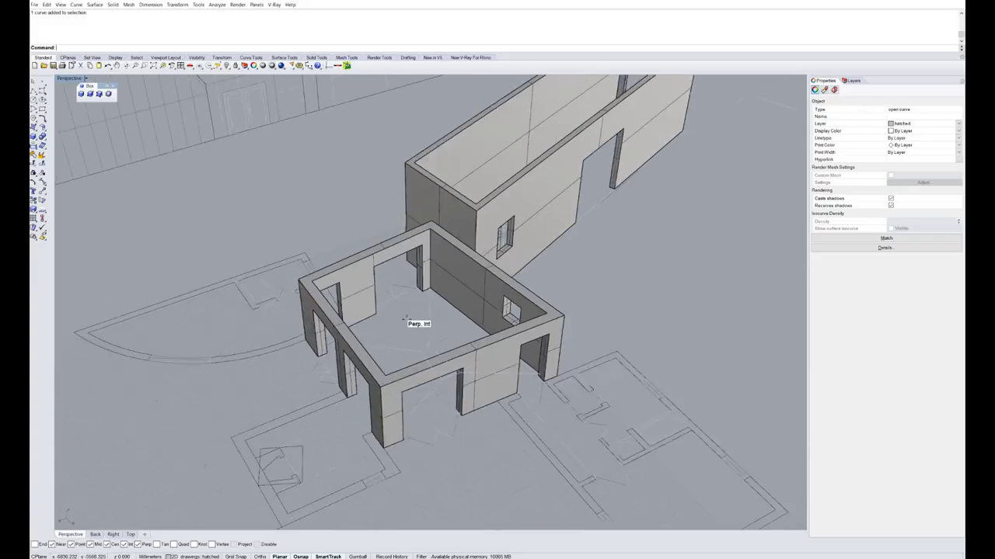
scroll(420, 323, up, 7)
right_drag(422, 324, 465, 387)
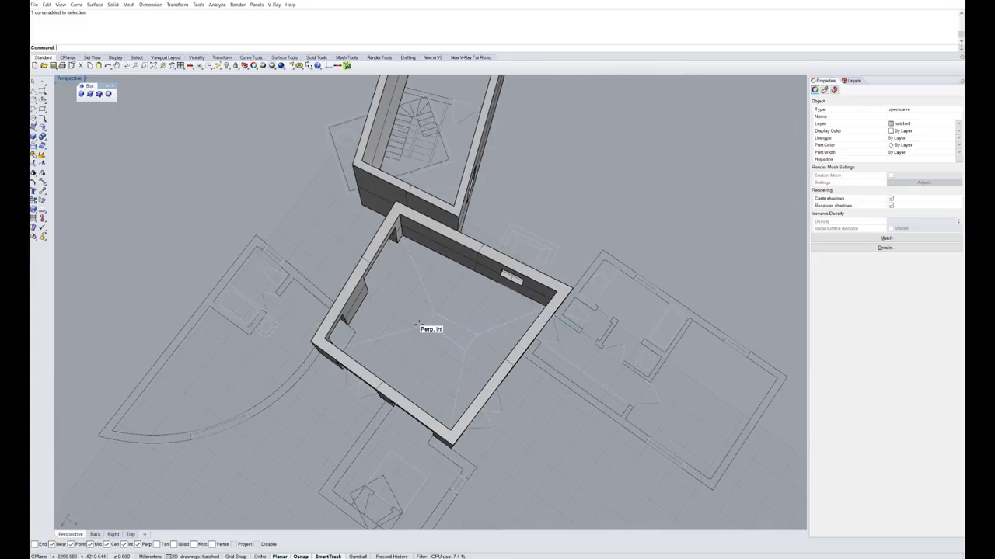
text(Exp)
key(Return)
drag(415, 307, 498, 366)
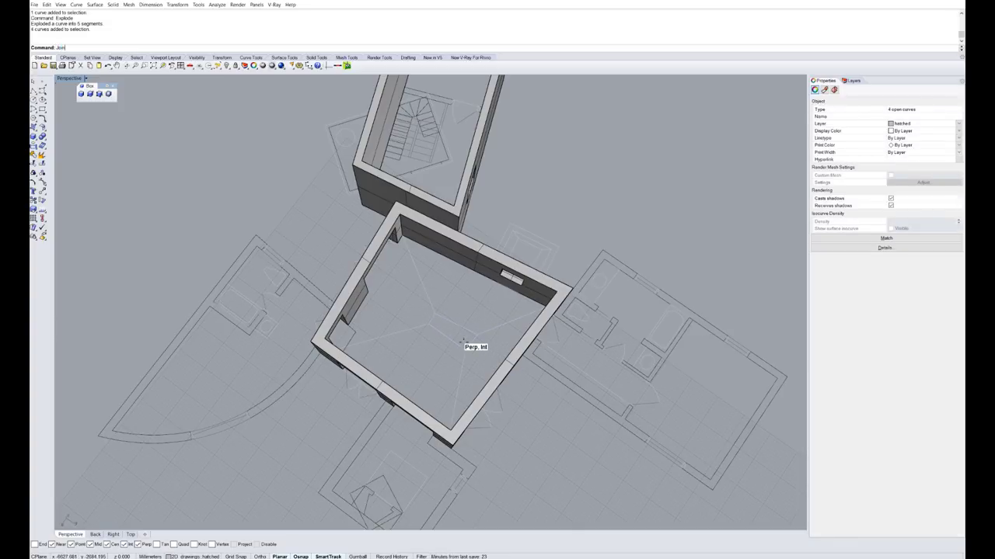
key(Return)
- Move the joined quadrilateral vertically up to the height of the tower's top in the elevation drawing
text(M)
key(Return)
text(v)
key(Return)
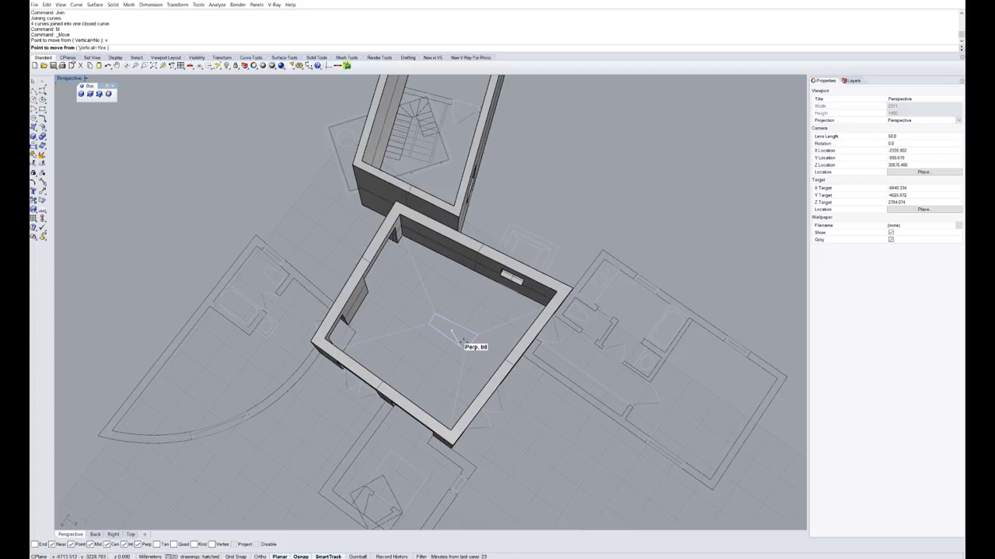
click(461, 341)
right_drag(460, 341, 412, 184)
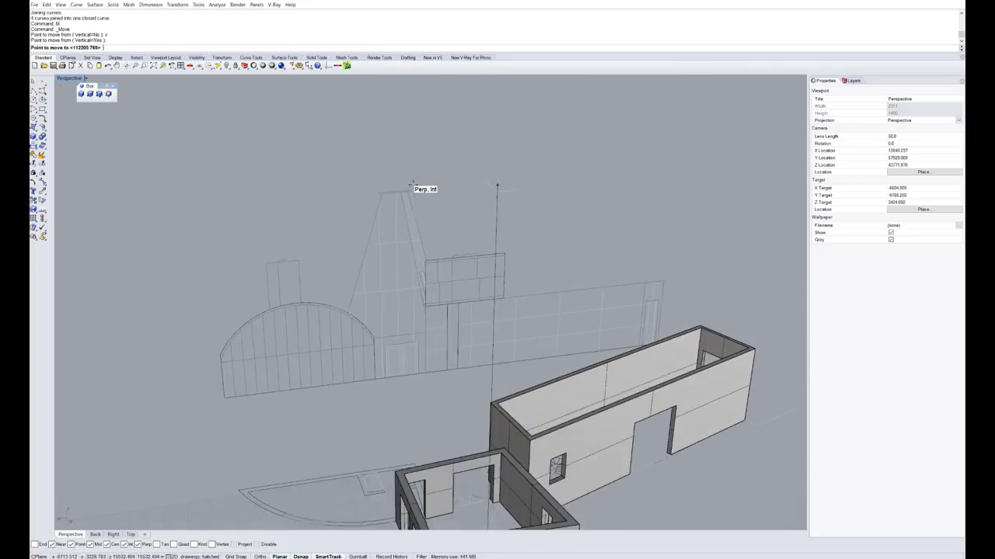
scroll(412, 184, up, 6)
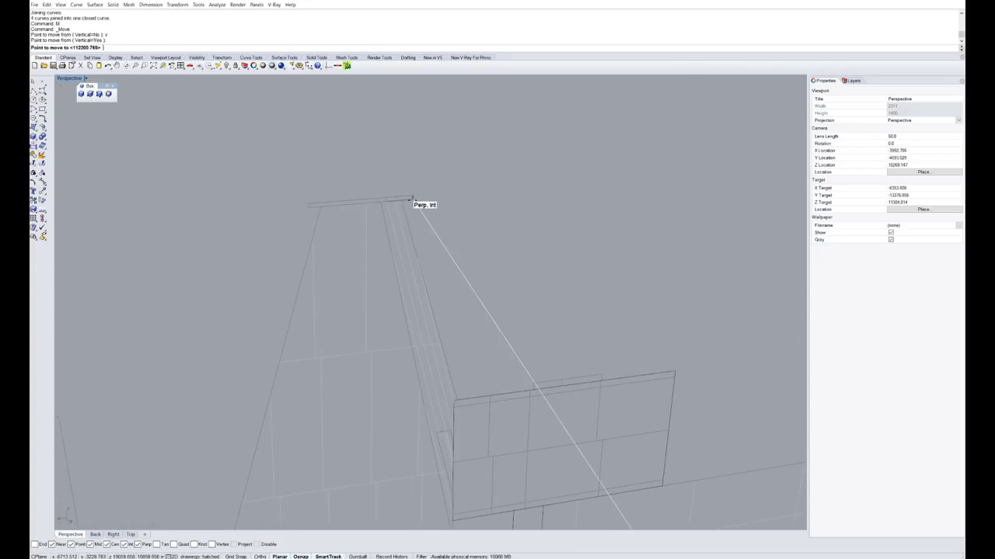
click(414, 202)
scroll(422, 209, down, 6)
scroll(508, 350, up, 5)
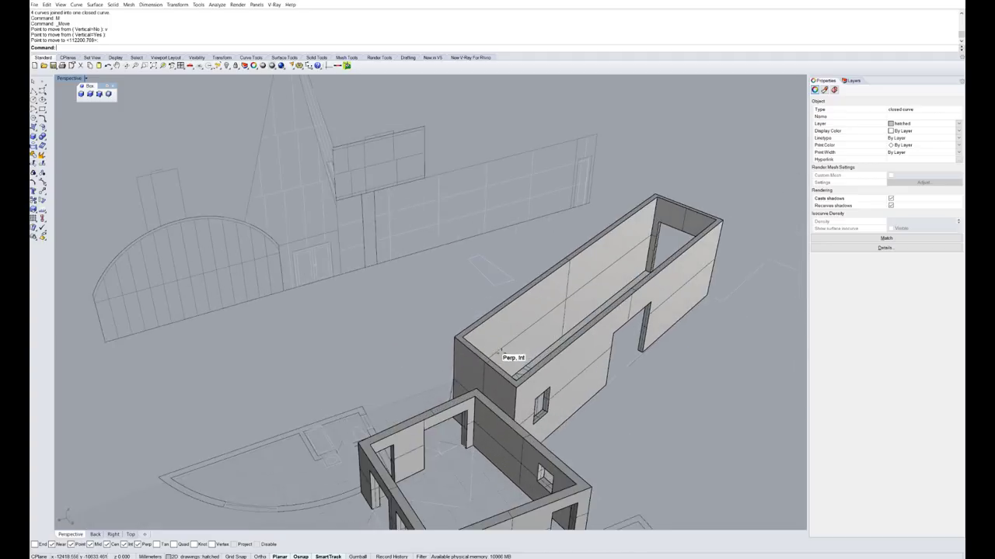
- Offset the raised quadrilateral outward by 320 mm with sharp corners
right_drag(501, 352, 403, 358)
scroll(403, 358, up, 5)
scroll(408, 327, down, 7)
scroll(433, 380, up, 2)
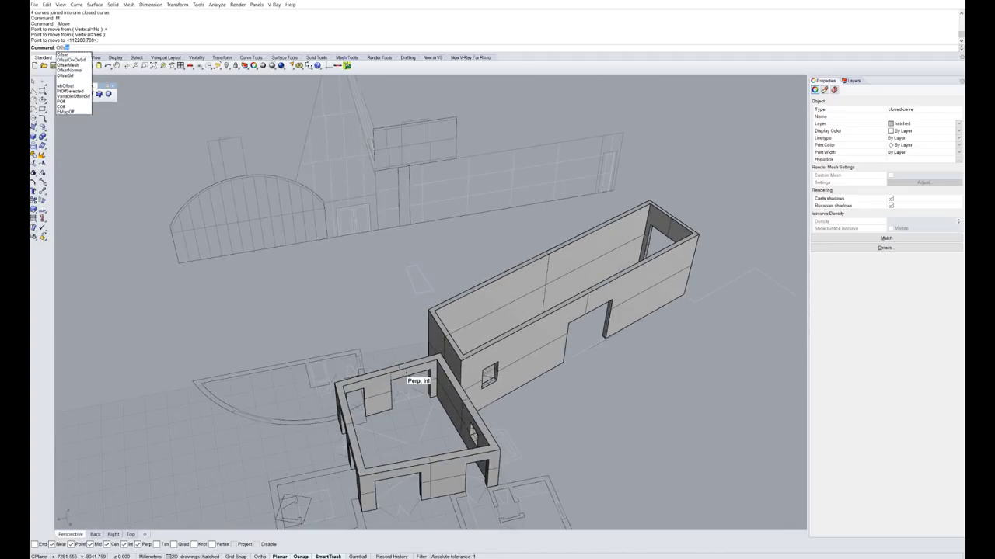
key(Return)
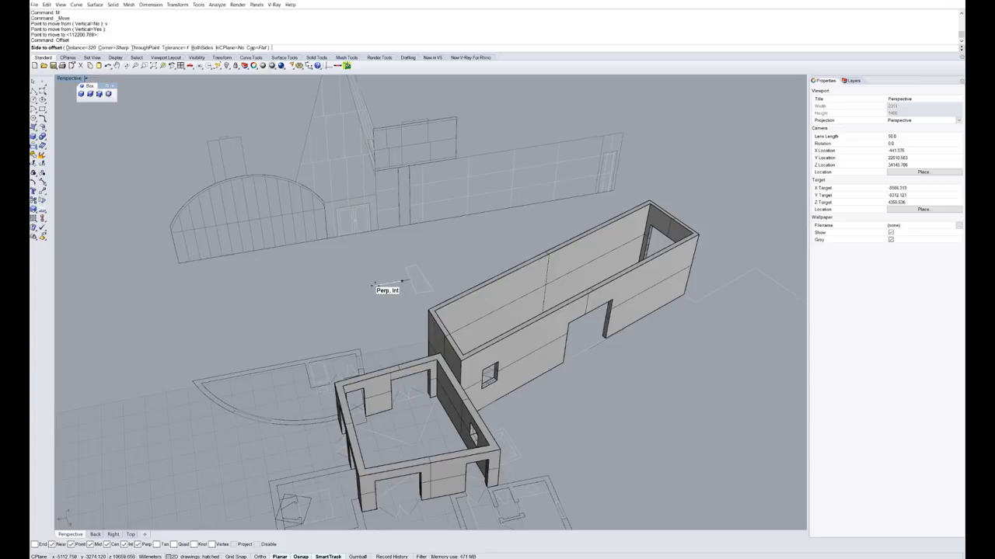
click(380, 283)
- Examine the raised quadrilateral and its offset, picking each in turn, in relation to the hall walls and elevations
right_drag(441, 310, 348, 257)
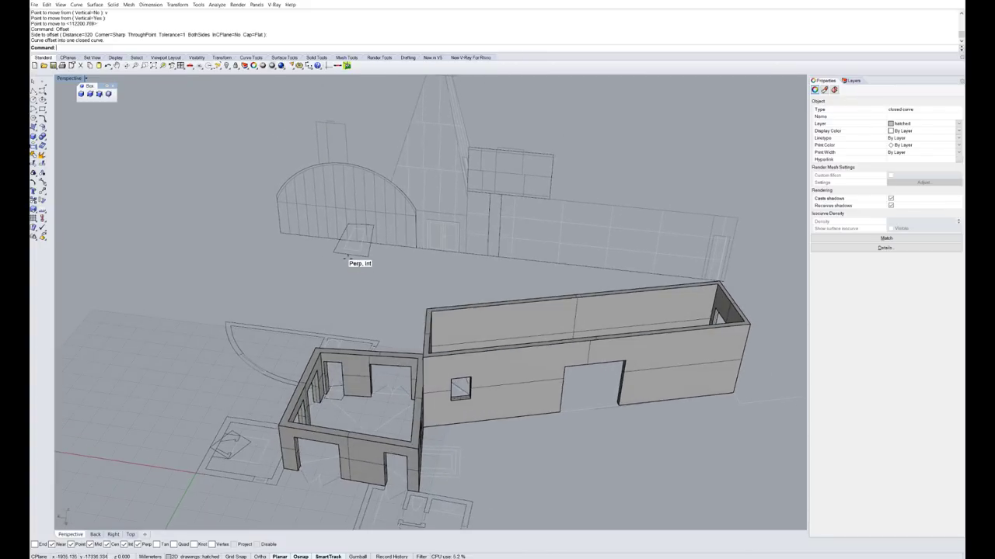
scroll(382, 358, up, 5)
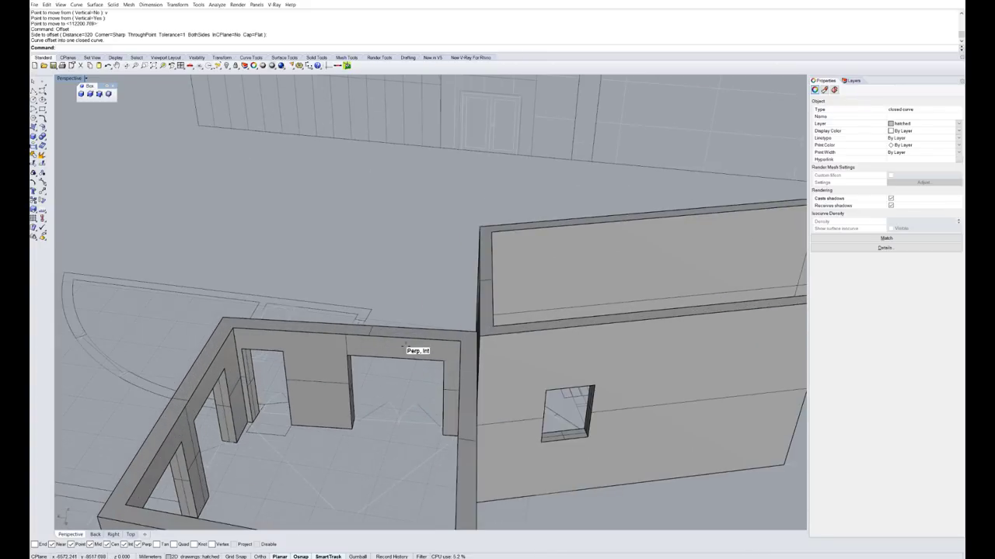
scroll(397, 331, down, 6)
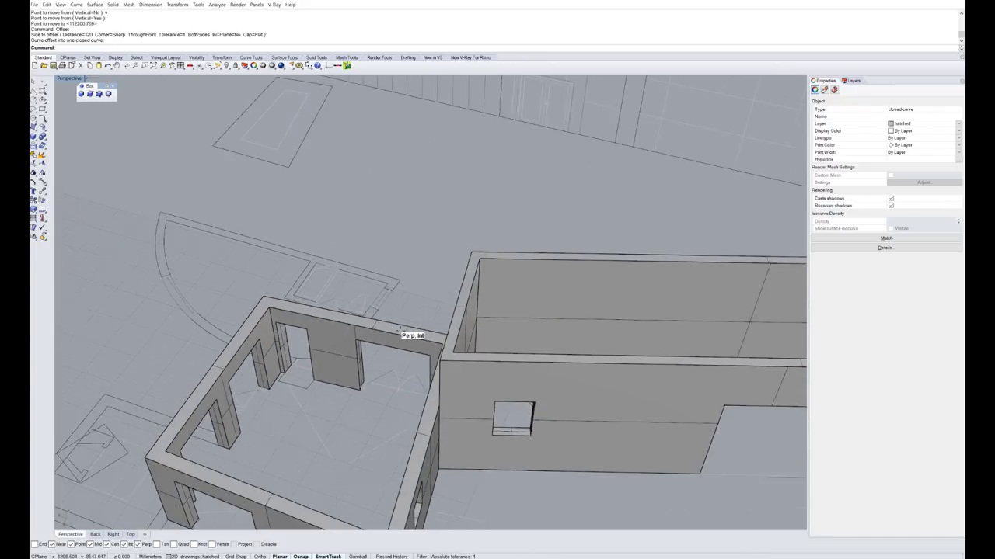
right_drag(427, 332, 613, 394)
click(469, 239)
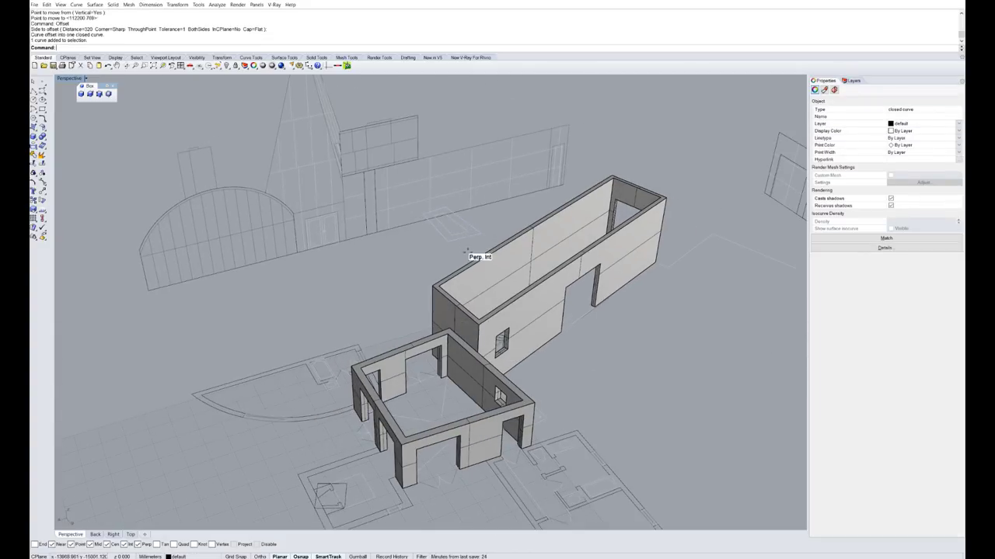
click(460, 233)
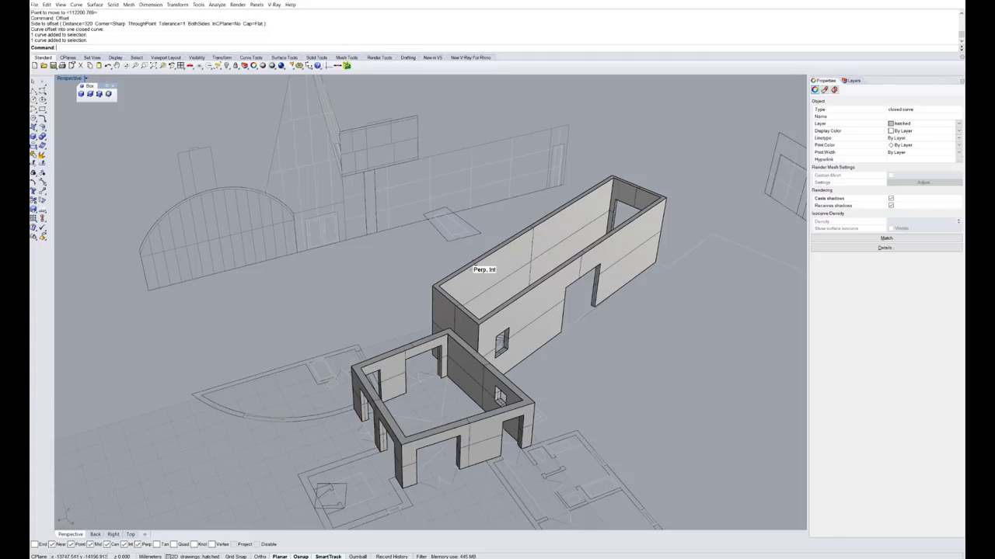
right_drag(470, 262, 465, 312)
scroll(502, 410, up, 2)
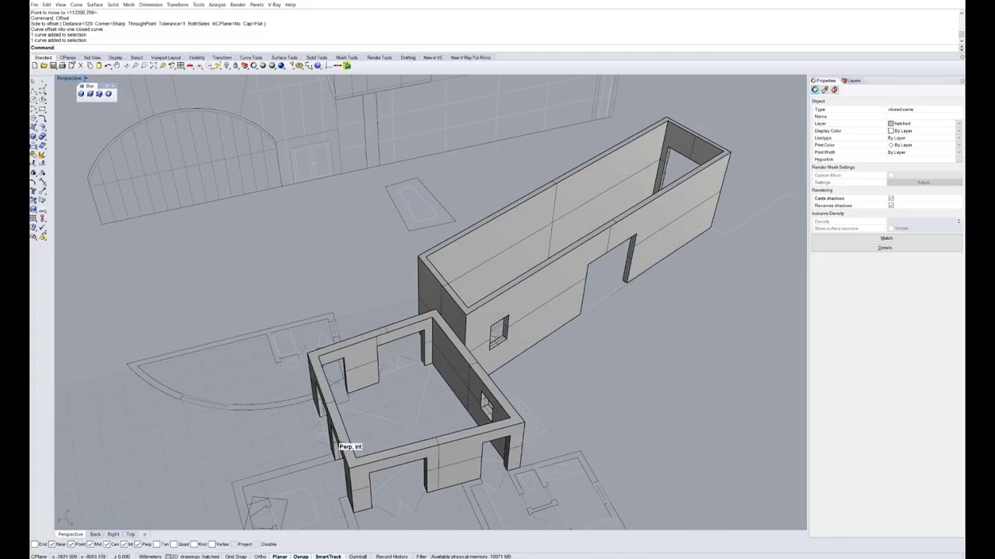
- Duplicate the inner and outer borders of the hall walls' top face as curves with DupFaceBorder
click(544, 401)
text(D)
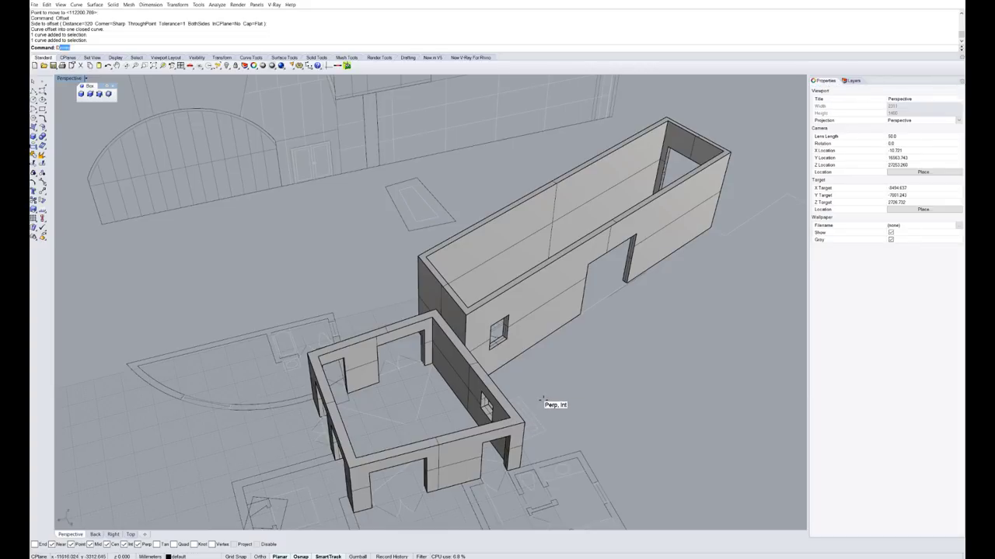
text(upFa)
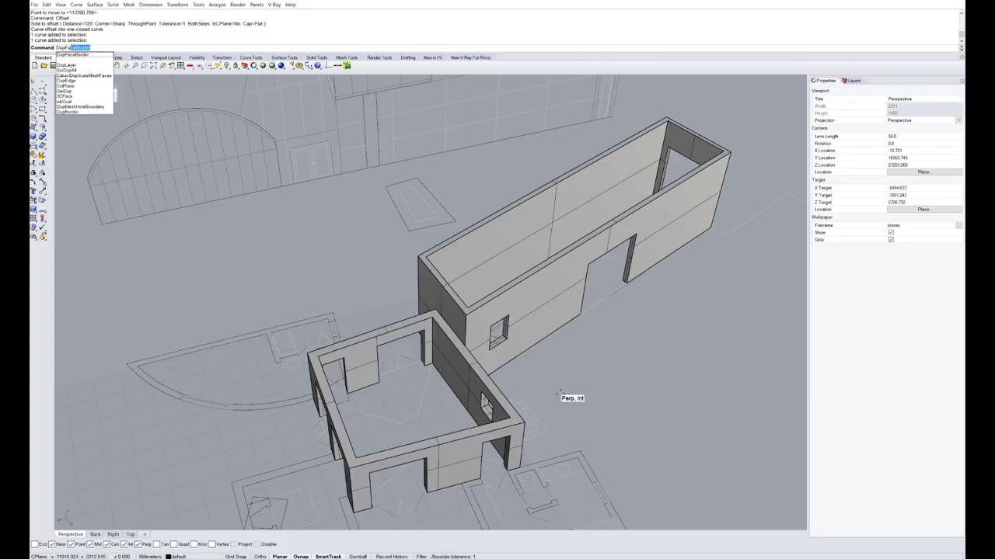
key(Return)
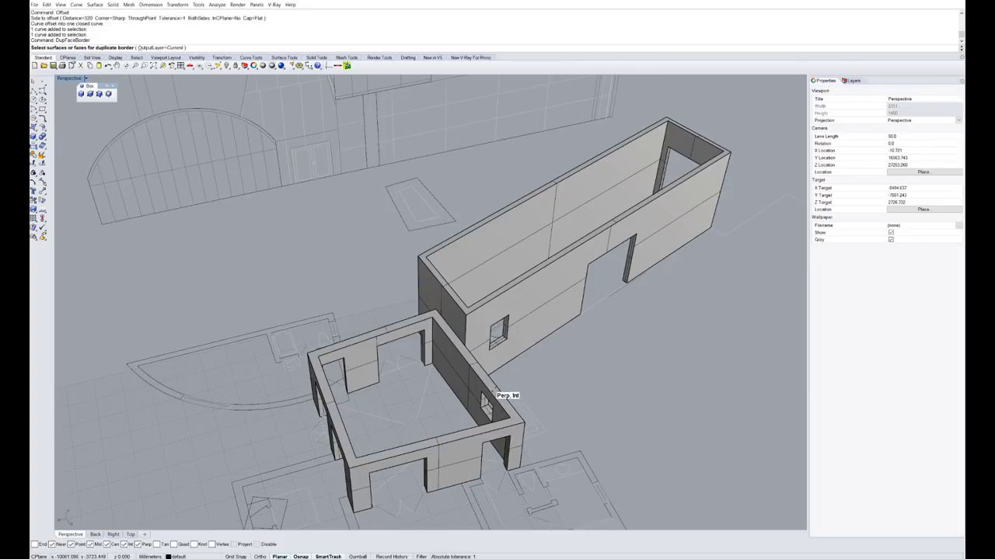
click(496, 396)
key(Return)
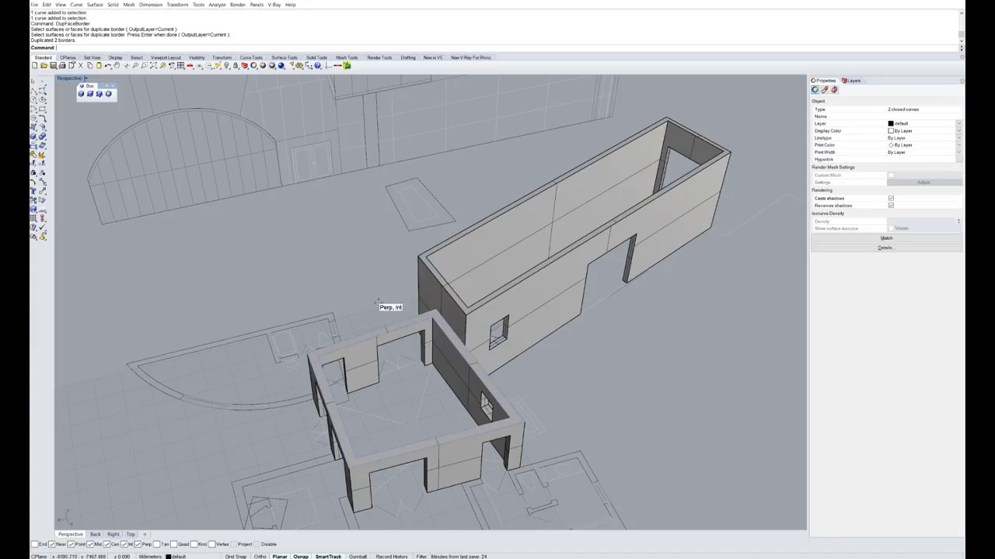
- Isolate the two wall-top border curves and the two raised quadrilaterals by inverting the selection and hiding everything else
click(377, 335)
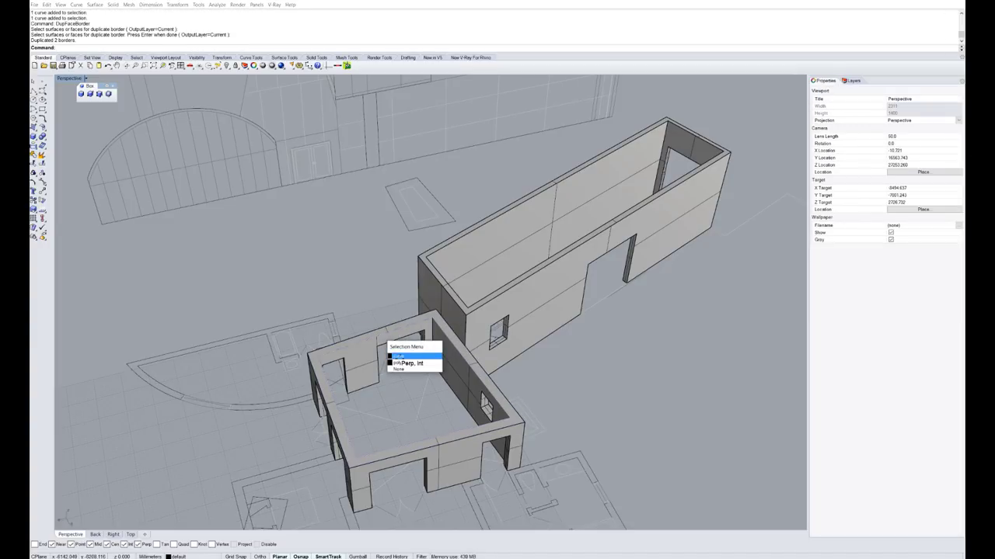
click(396, 356)
shift+click(403, 200)
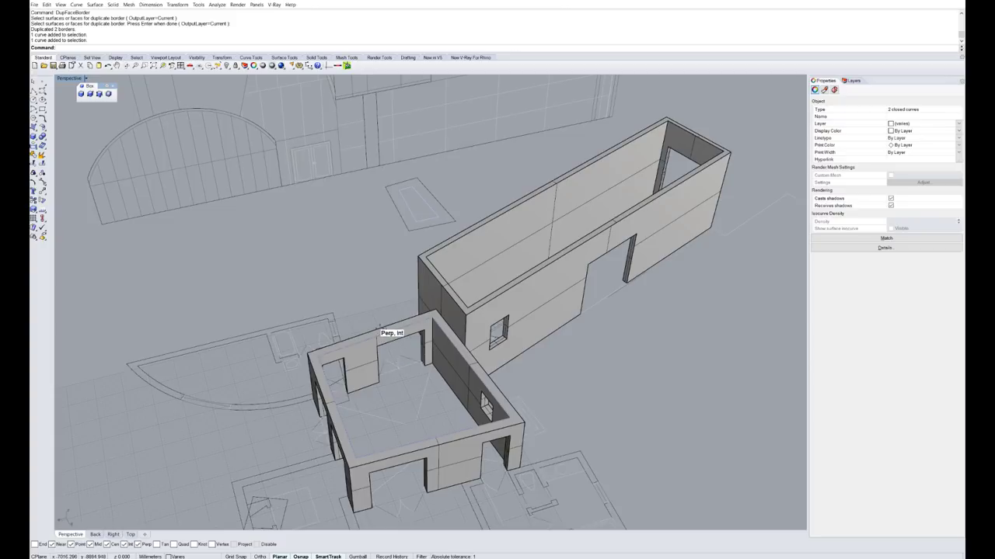
shift+click(380, 328)
click(410, 350)
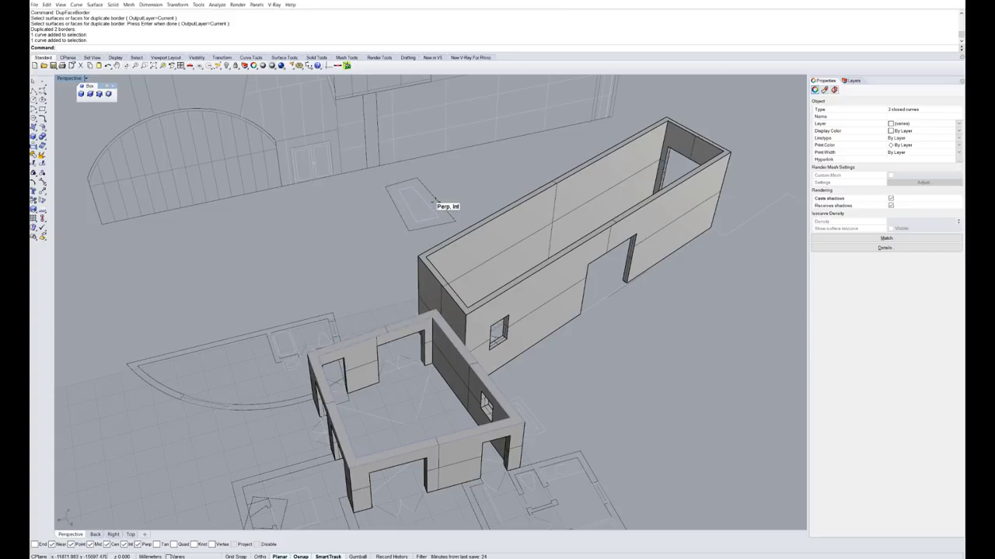
click(414, 194)
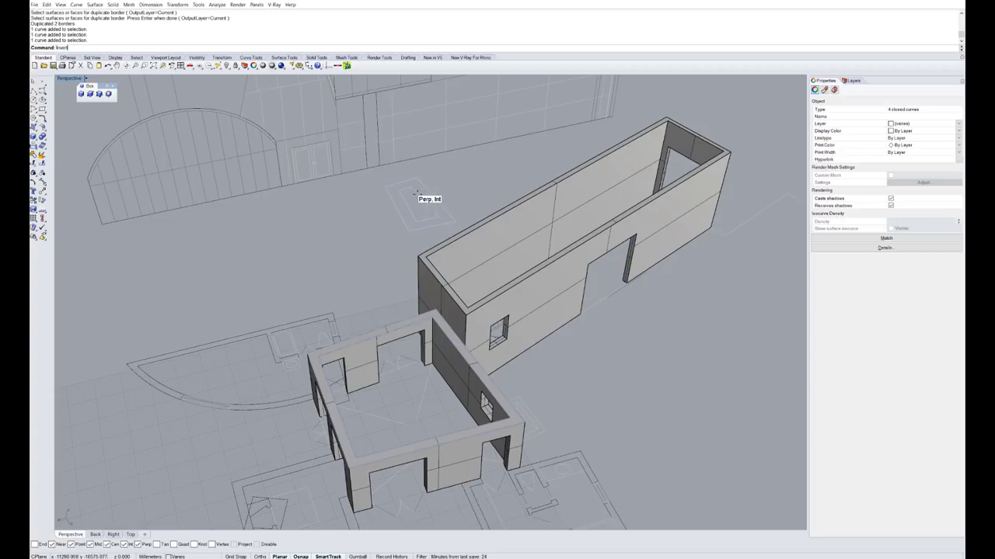
text(Invert)
key(Return)
text(Hide)
key(Return)
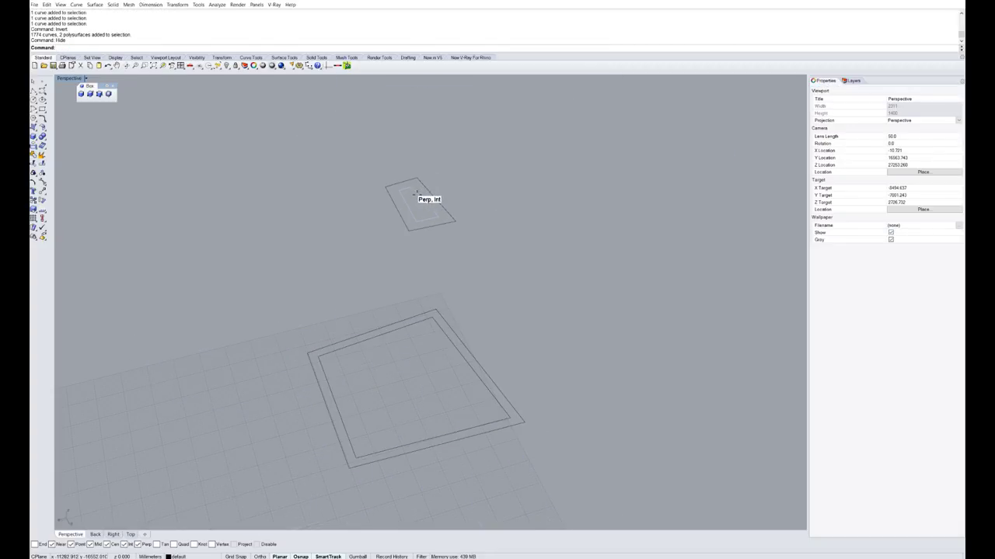
- Loft the inner wall-top border up to the inner raised quadrilateral with straight sections and no curve simplification
scroll(492, 249, down, 3)
scroll(494, 250, up, 2)
click(460, 326)
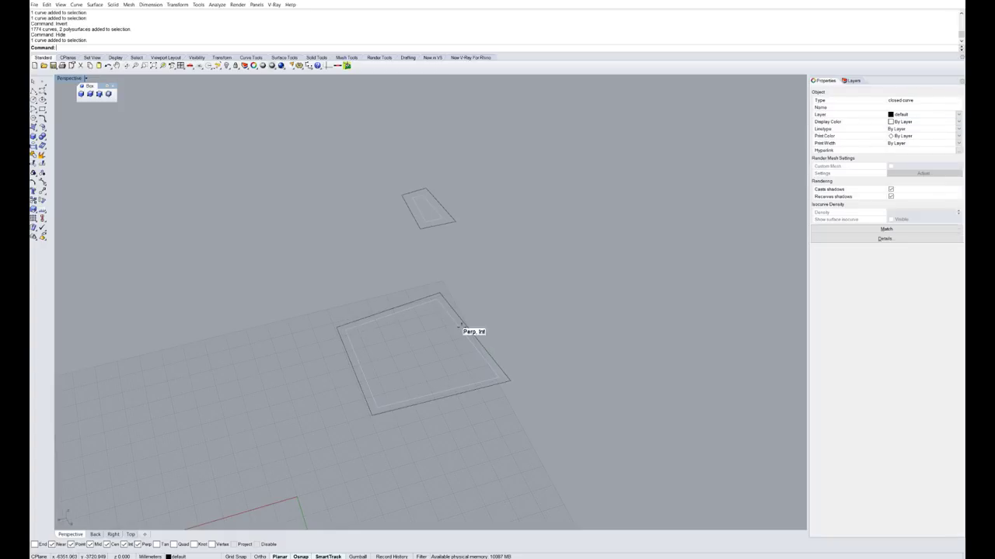
shift+click(449, 215)
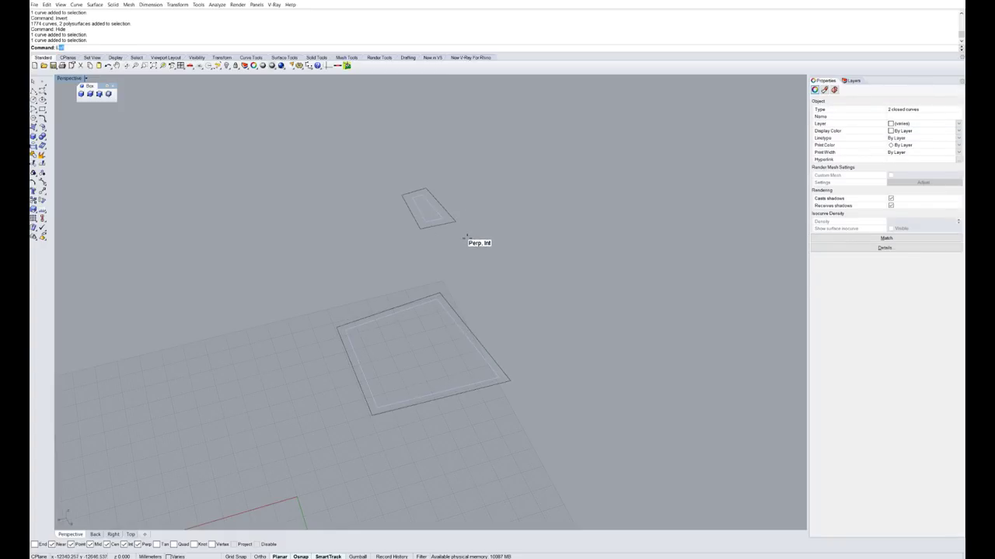
text(Loft)
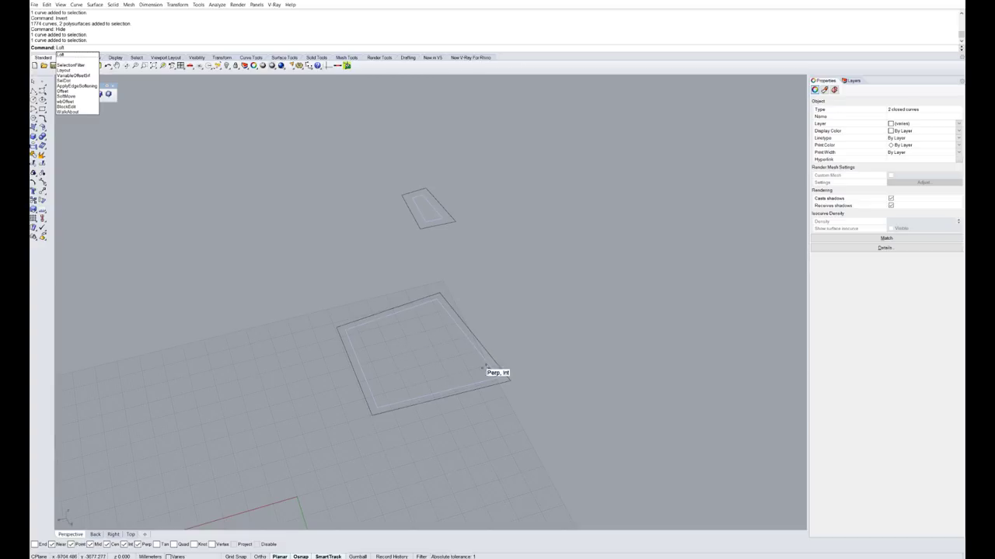
key(Return)
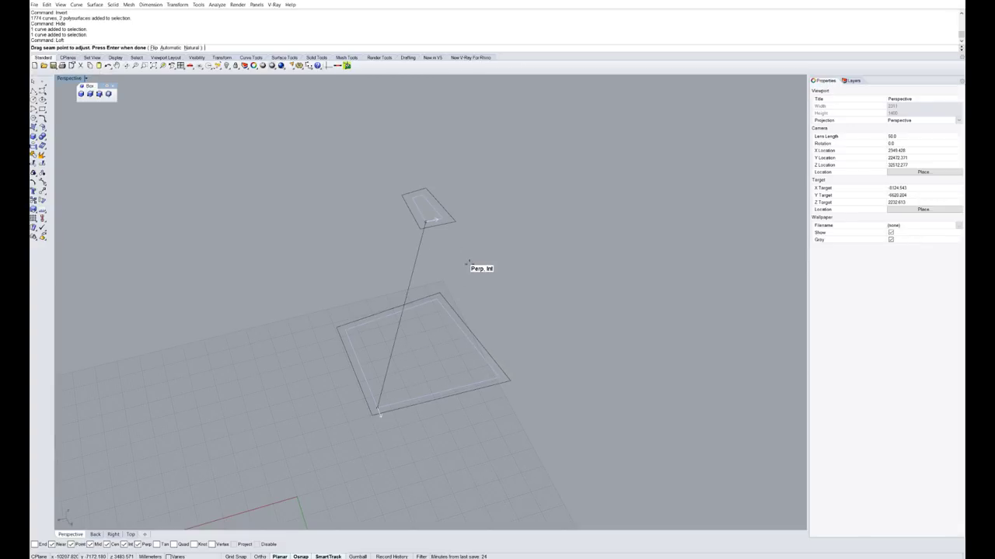
key(Return)
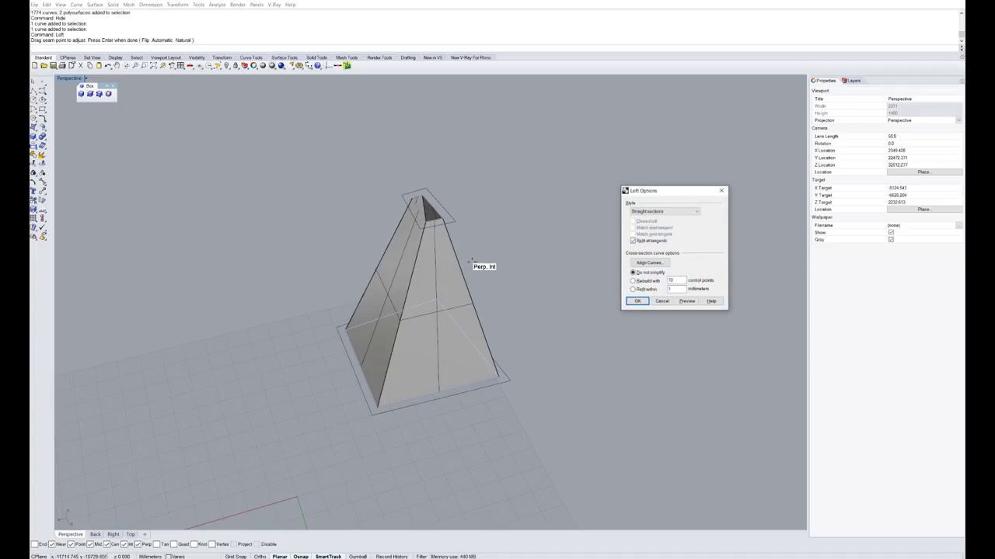
drag(678, 188, 640, 111)
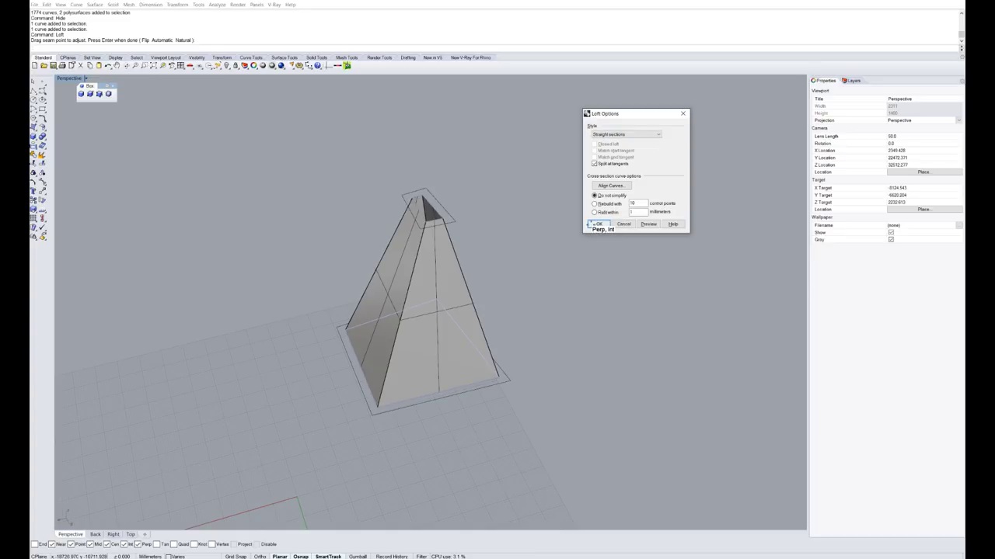
click(595, 224)
- Loft the outer wall-top border up to the outer raised quadrilateral with straight sections and no curve simplification
right_drag(462, 247, 422, 236)
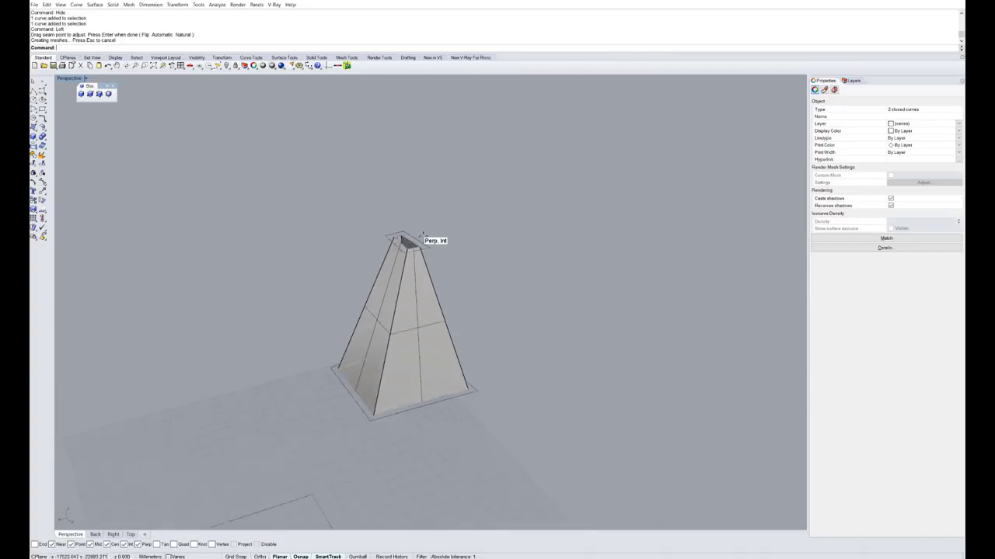
scroll(422, 236, up, 4)
right_click(432, 254)
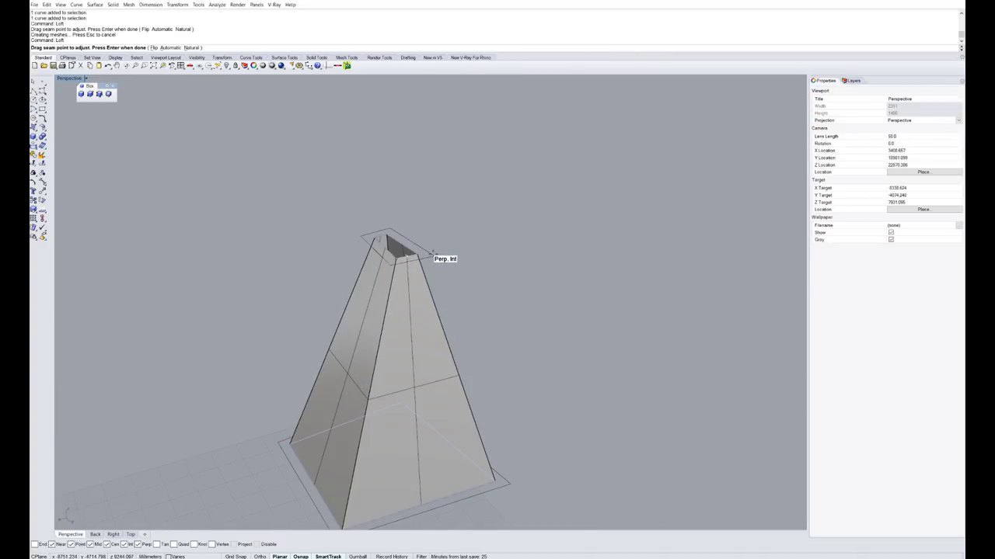
key(Escape)
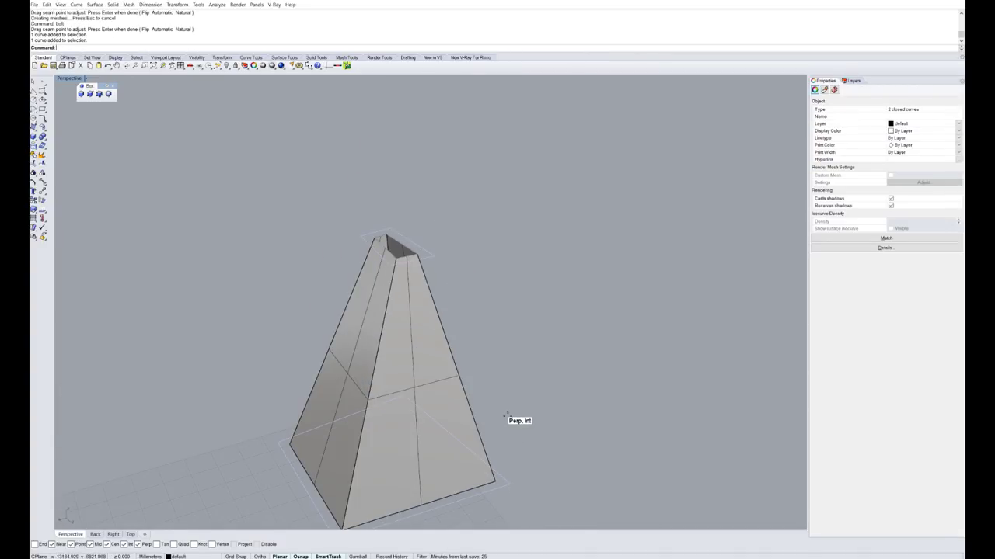
key(Return)
key(Return)
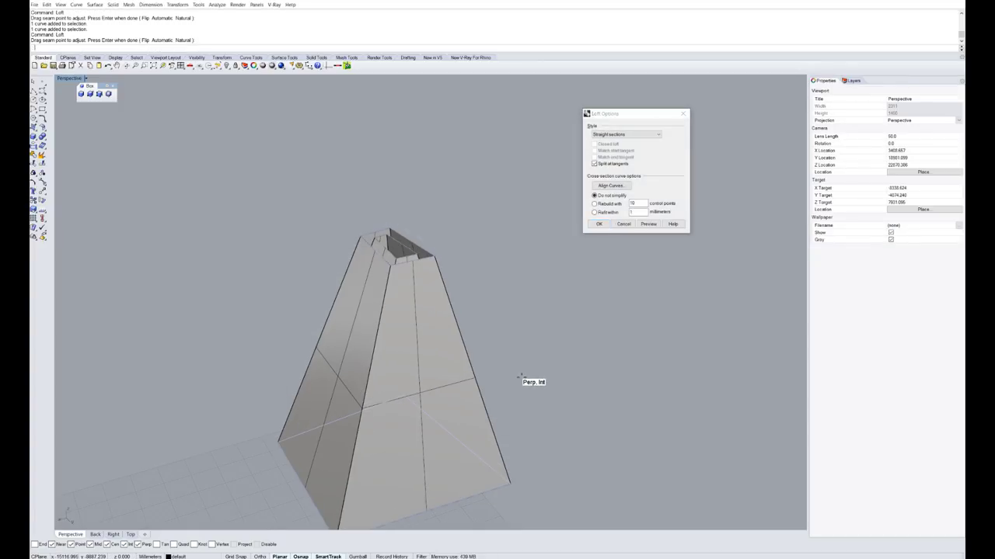
key(Return)
- Close the gap between the inner and outer lofts with PlanarSrf rings at the tower's top and base
scroll(443, 303, down, 2)
right_drag(448, 308, 348, 251)
drag(319, 199, 493, 327)
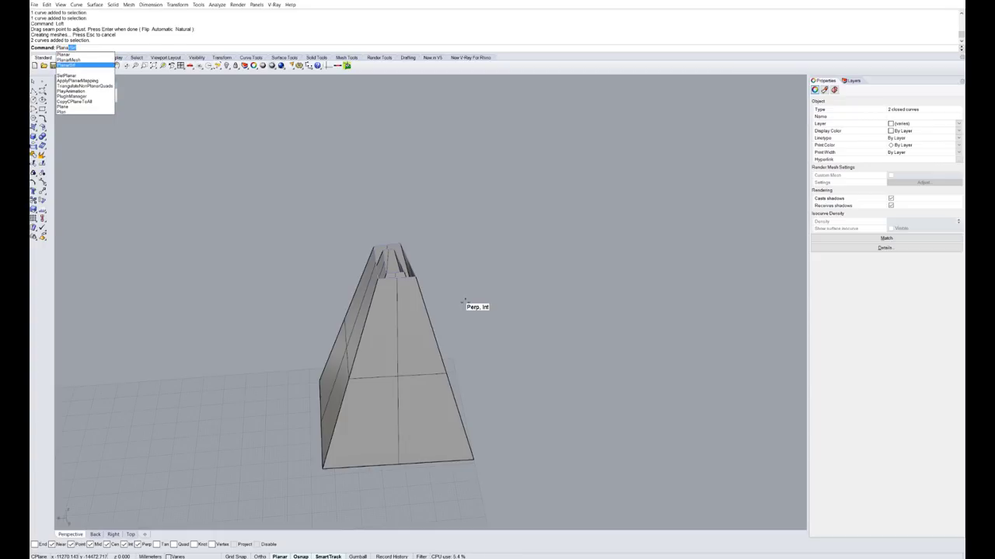
key(Return)
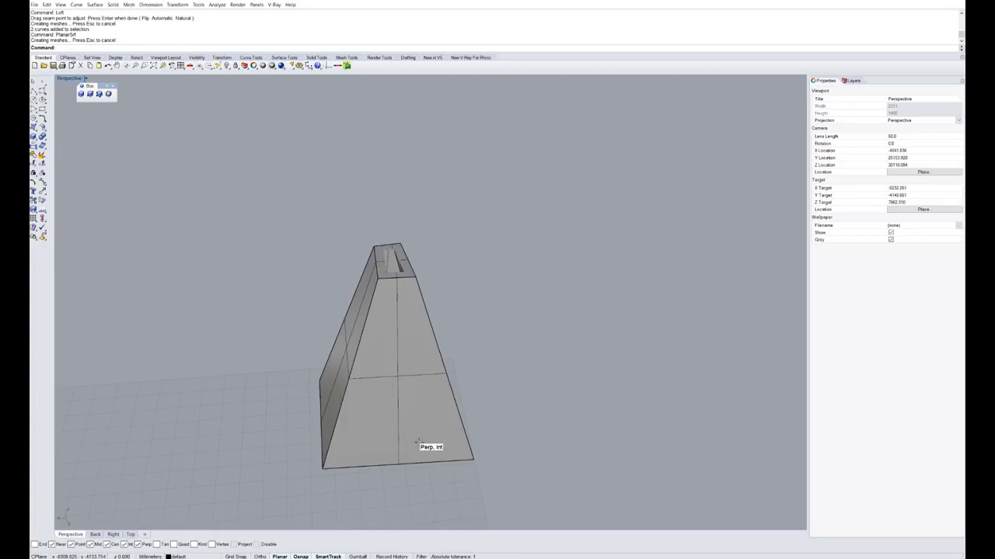
right_drag(416, 442, 373, 354)
drag(209, 345, 516, 488)
key(Return)
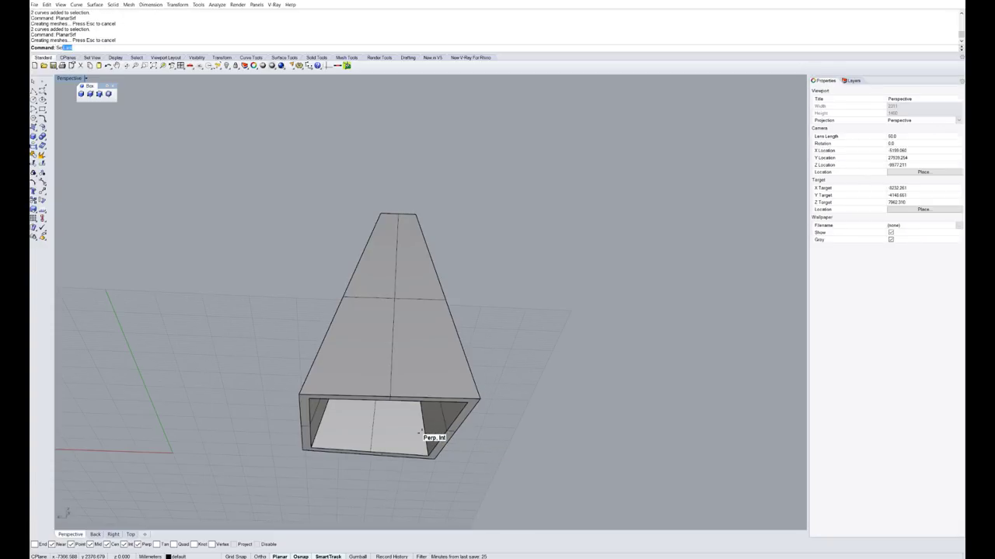
- Select all visible curves with SelCrv and delete them
text(SelC)
key(Return)
key(Delete)
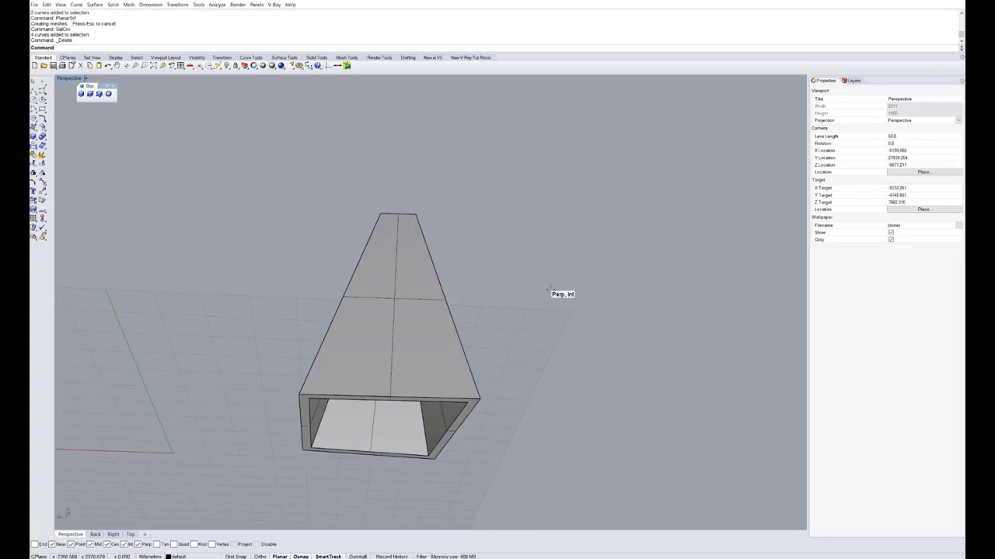
- Join the two lofts and the two planar rings into one tower roof solid
right_drag(562, 260, 440, 279)
key(ctrl+a)
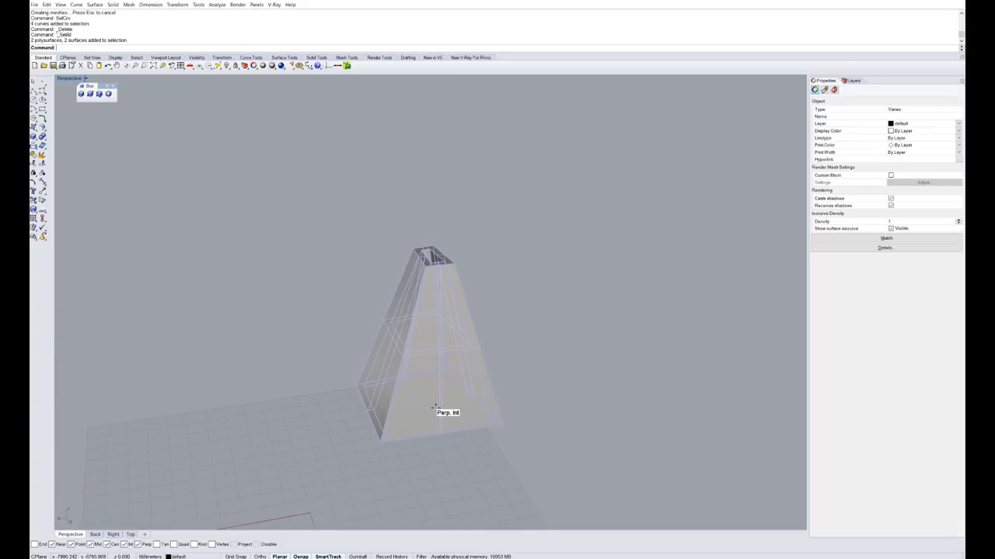
text(Join)
key(Return)
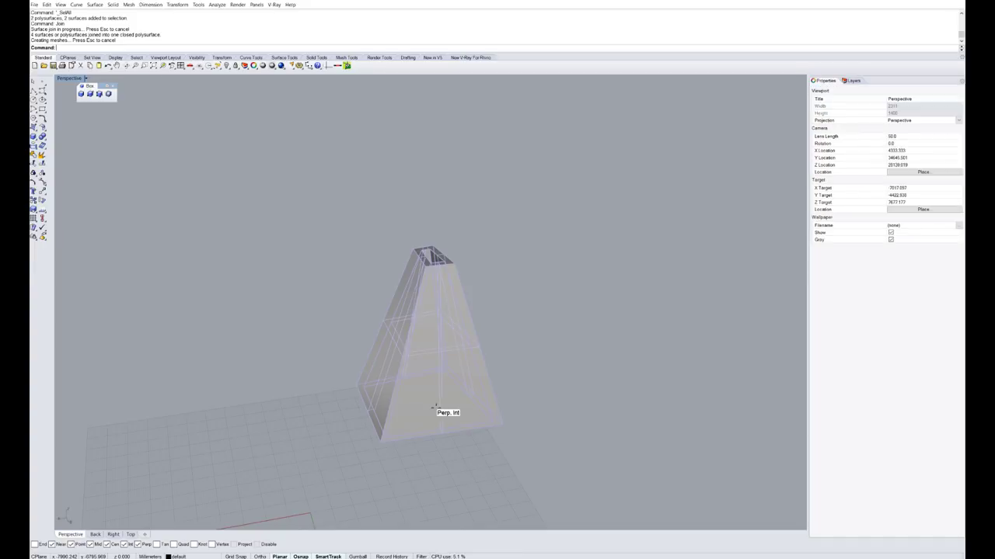
- Show all hidden objects around the joined tower
click(480, 278)
scroll(433, 287, up, 4)
click(433, 298)
right_drag(433, 297, 476, 346)
key(Return)
key(Escape)
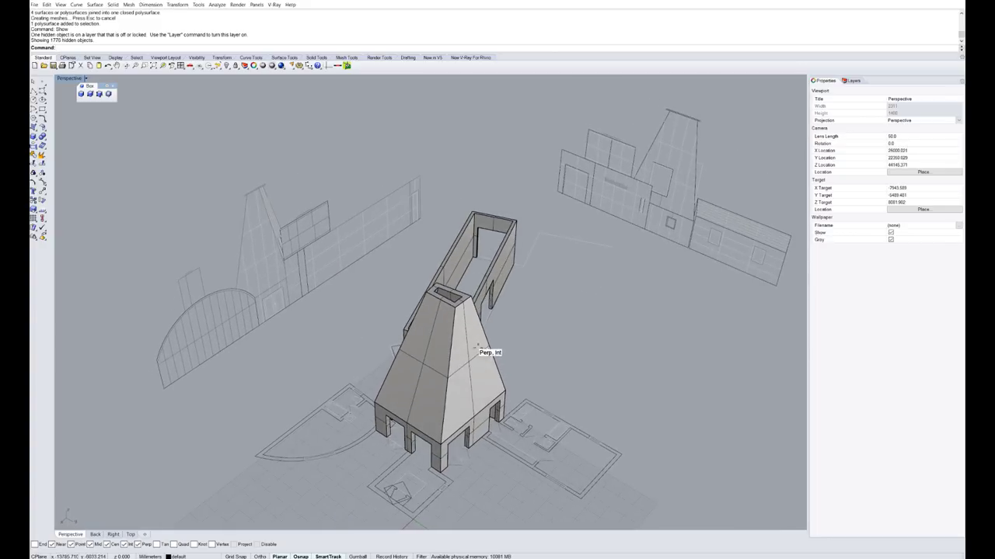
right_drag(429, 382, 477, 423)
scroll(438, 353, down, 3)
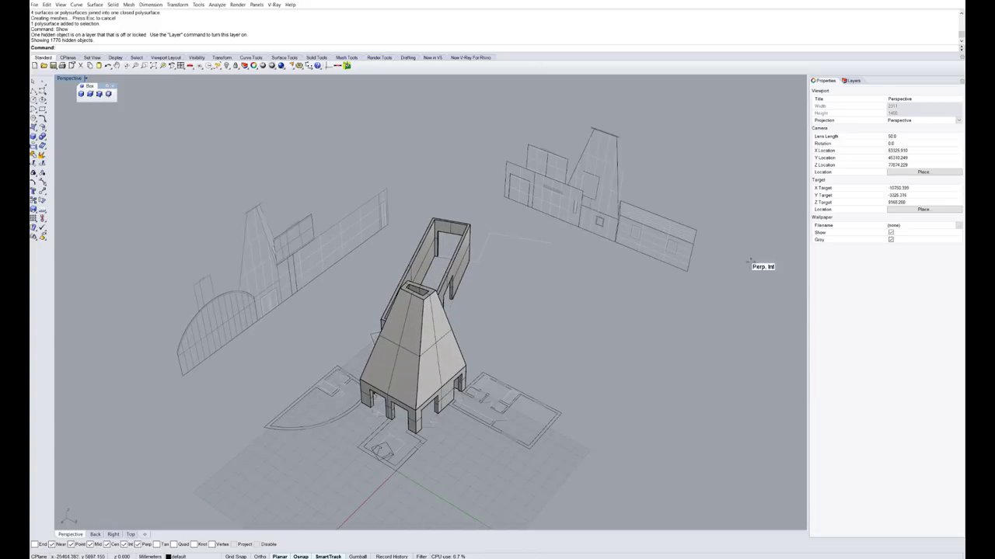
- Display the 3D_objects layer to examine the finished side volumes around the tower, and hide the layer again
click(852, 80)
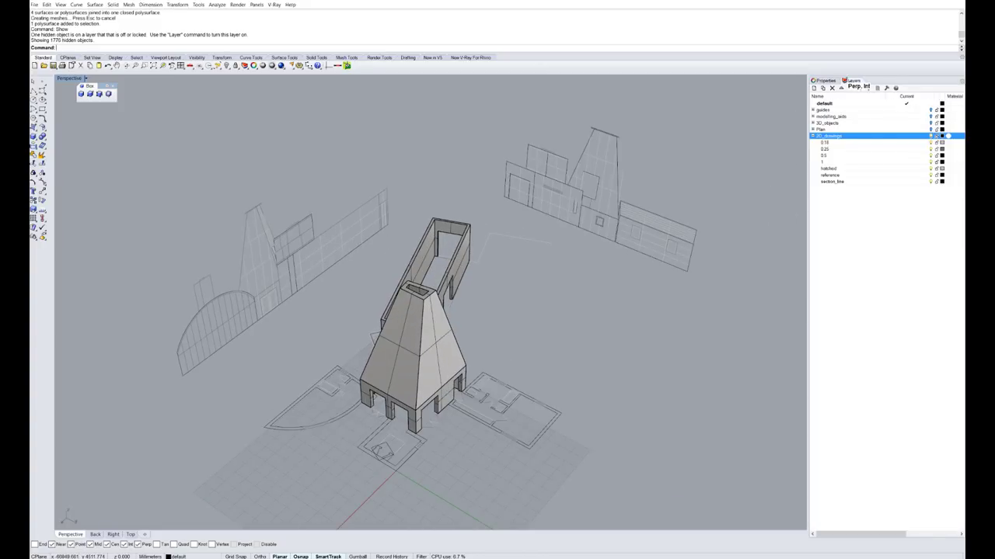
click(930, 129)
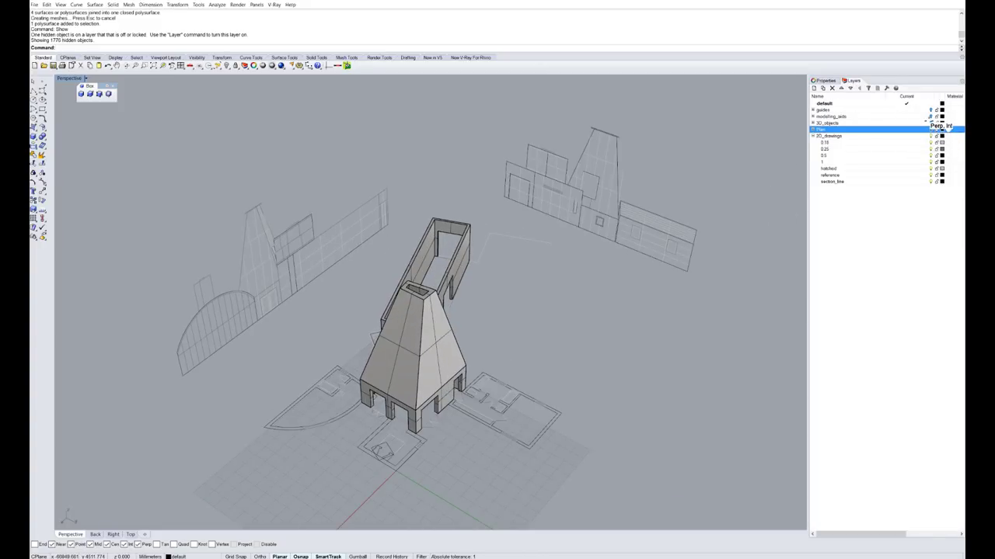
click(930, 122)
right_drag(539, 376, 480, 479)
scroll(480, 479, up, 6)
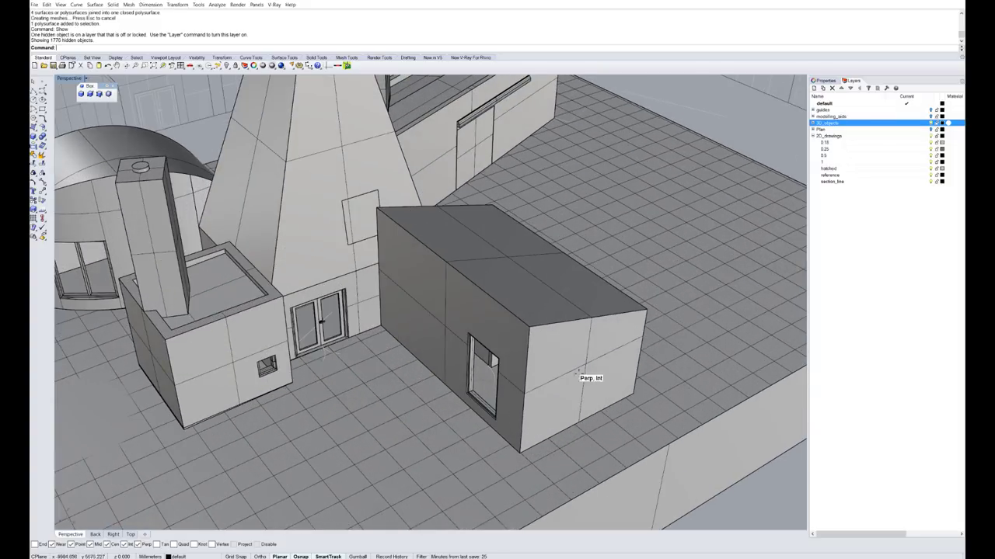
right_drag(554, 401, 400, 269)
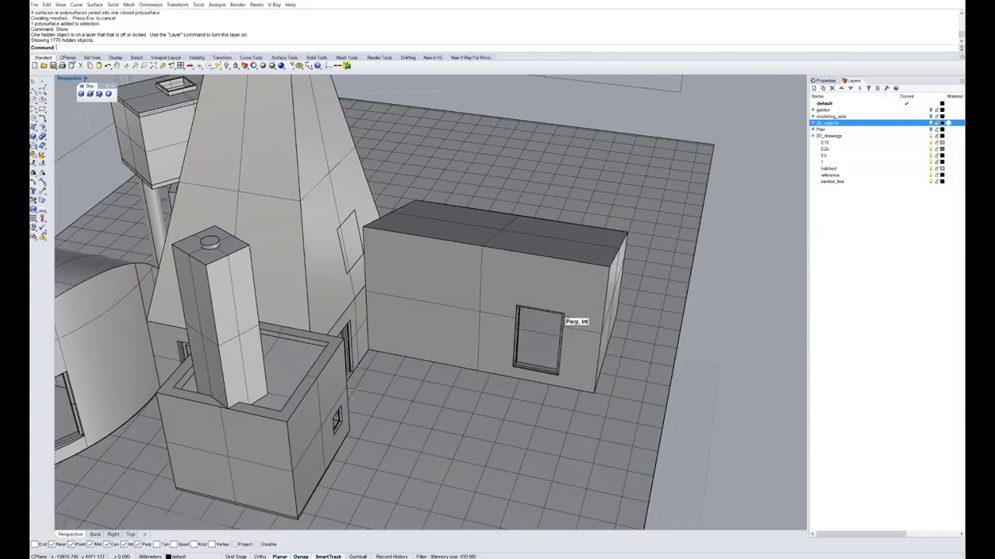
scroll(522, 363, down, 5)
right_drag(379, 330, 800, 166)
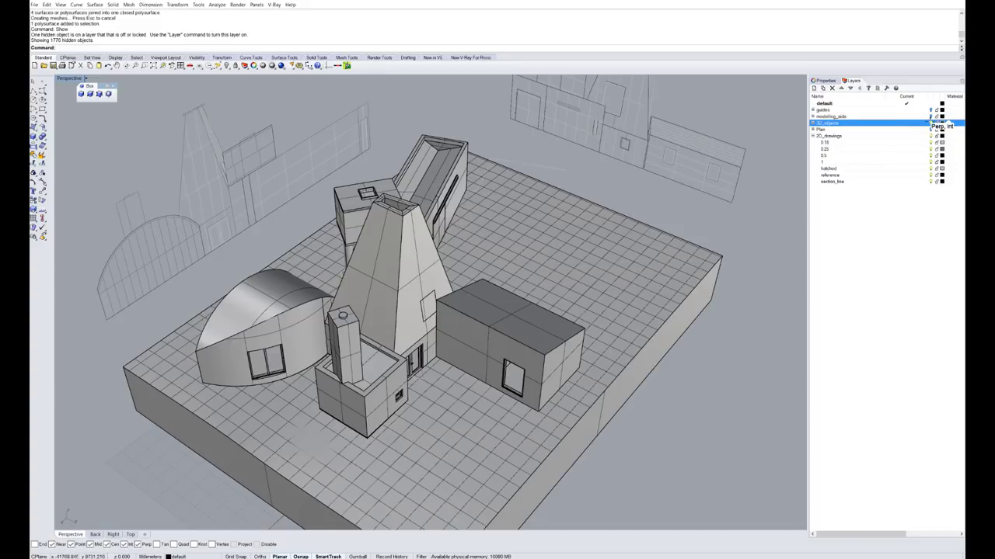
click(931, 124)
right_drag(506, 311, 755, 225)
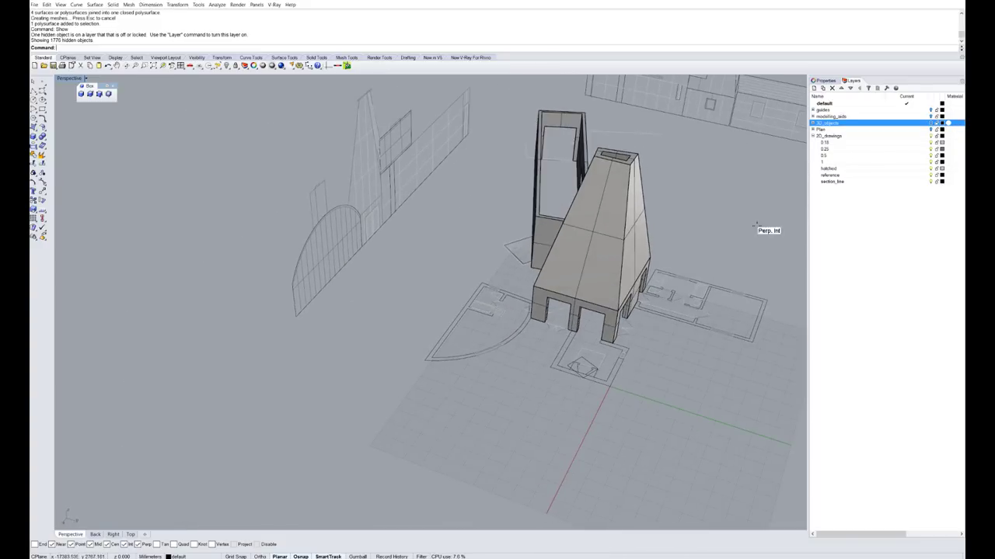
- Turn on the 3D_objects layer, examine the vaulted volume with the curved wall from several sides, and turn the layer off
click(931, 123)
scroll(492, 291, up, 6)
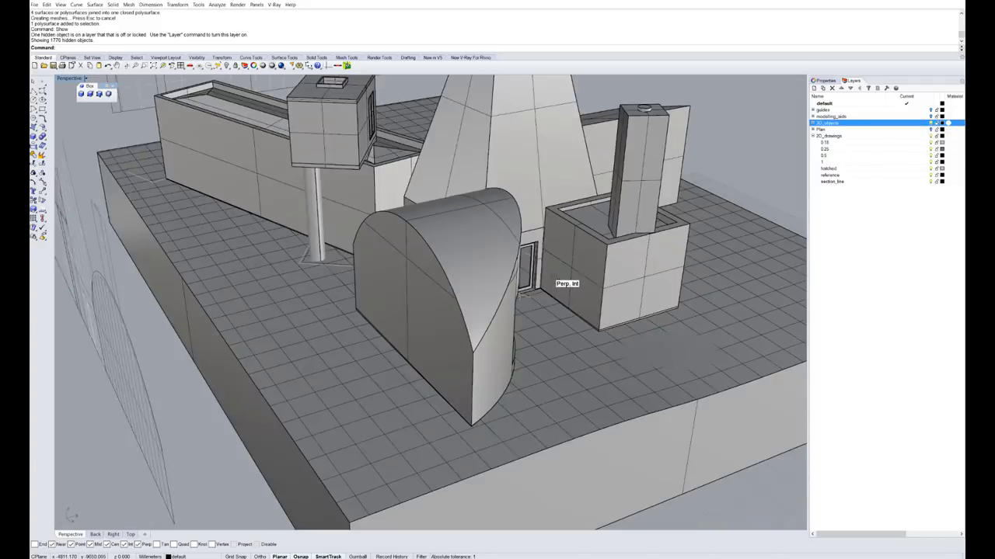
right_drag(554, 278, 480, 220)
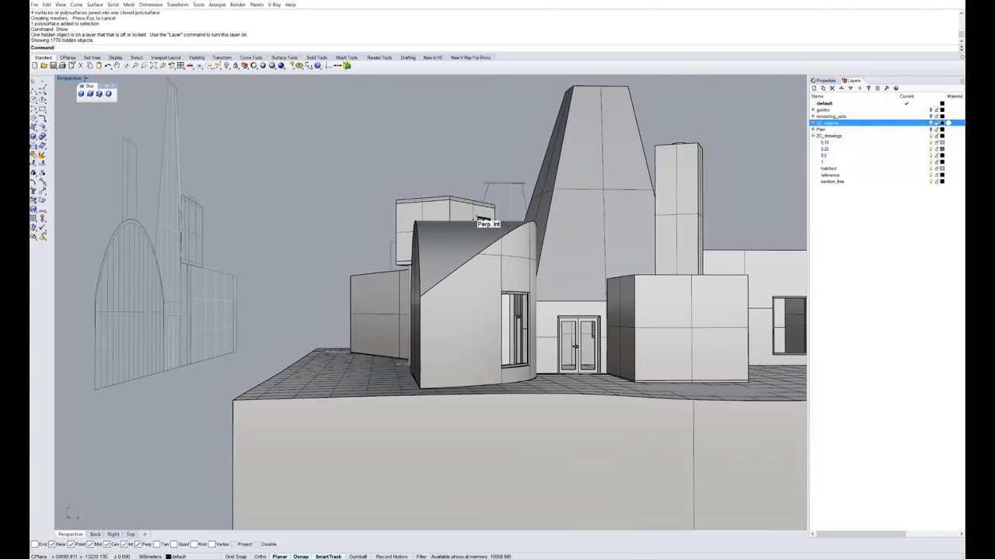
mouse_move(466, 309)
right_down()
mouse_move(583, 325)
mouse_move(466, 294)
right_up()
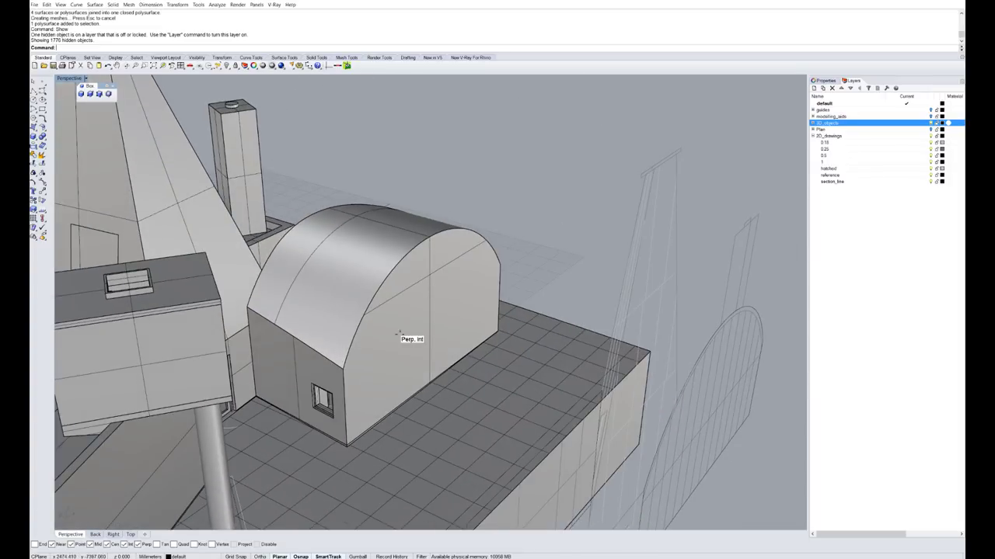
right_drag(400, 334, 886, 144)
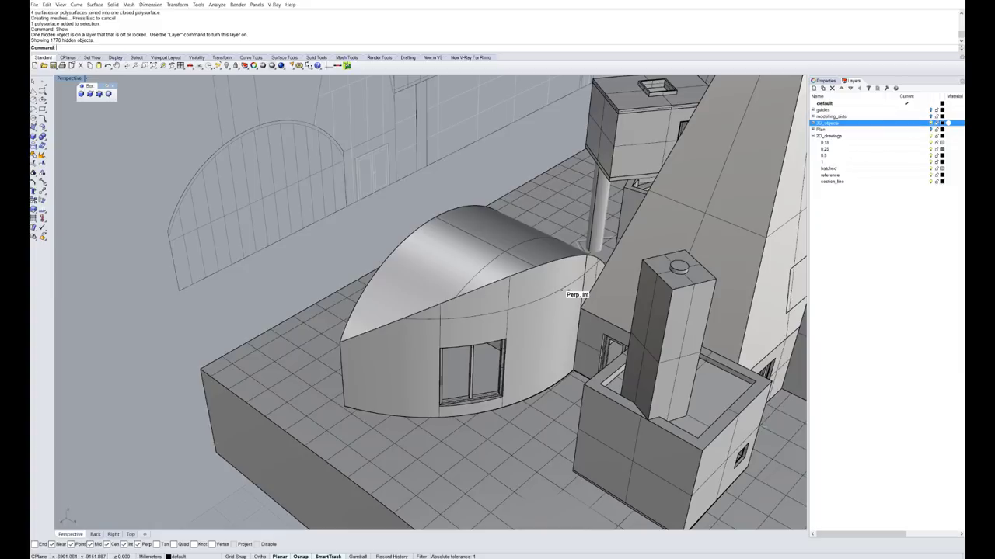
right_drag(565, 289, 448, 191)
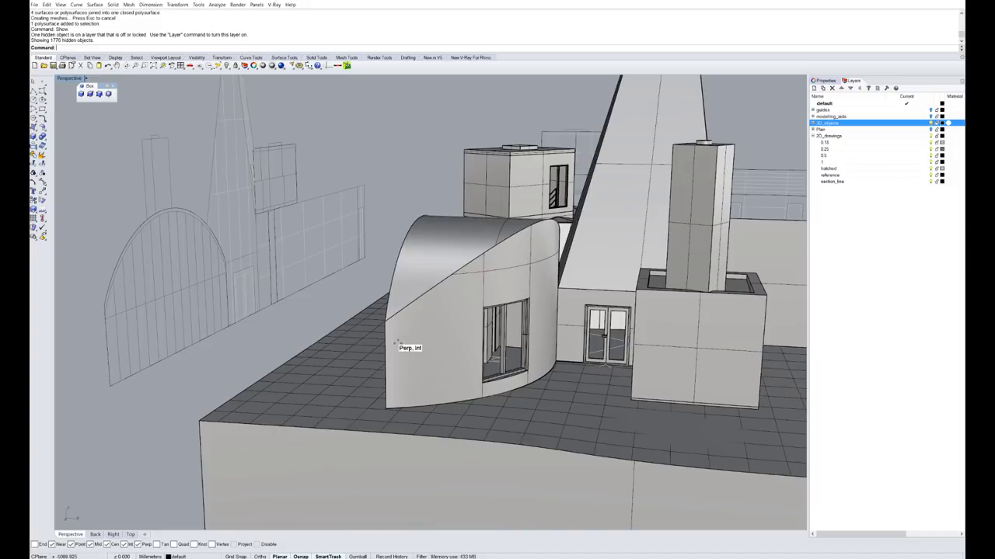
right_drag(449, 322, 425, 235)
right_drag(413, 305, 227, 282)
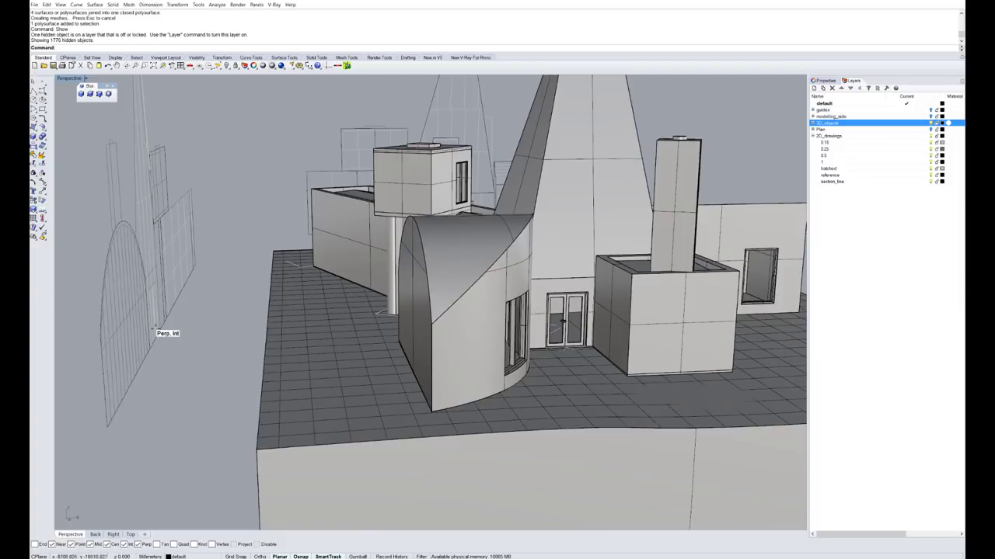
right_drag(456, 372, 439, 403)
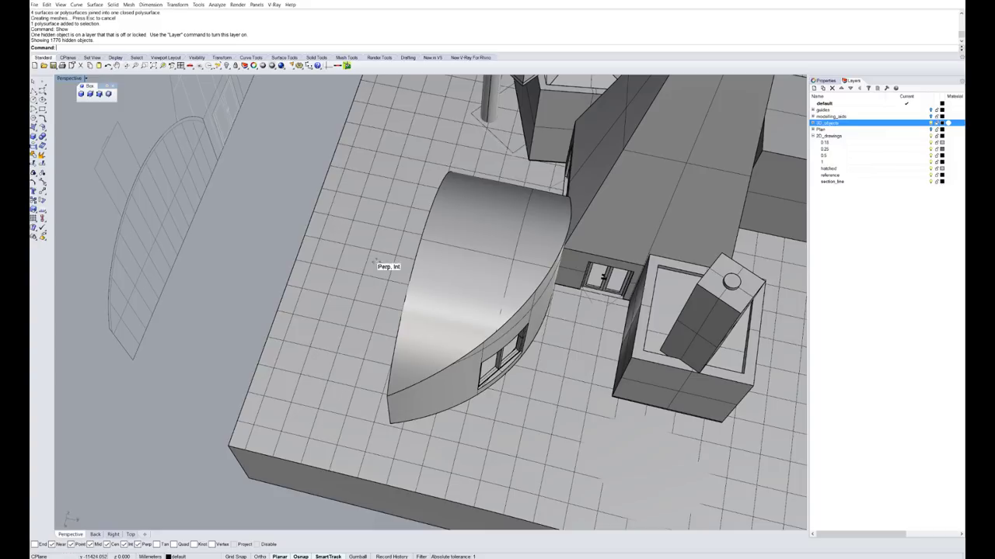
right_drag(581, 390, 597, 294)
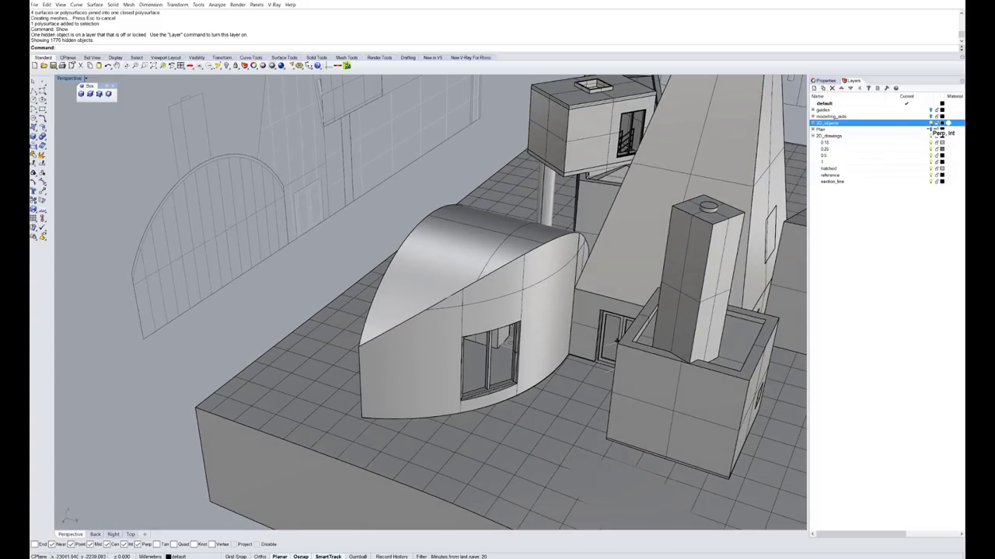
click(931, 124)
- Copy the four outline curves of the arched wall from the side elevation to the outer corner of the curved room's plan
right_drag(533, 387, 298, 232)
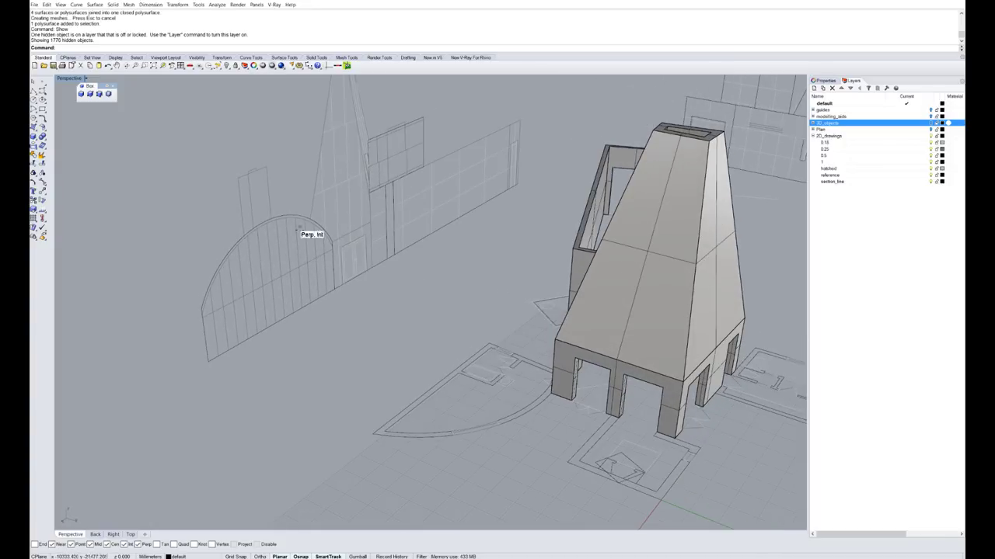
click(211, 268)
click(210, 359)
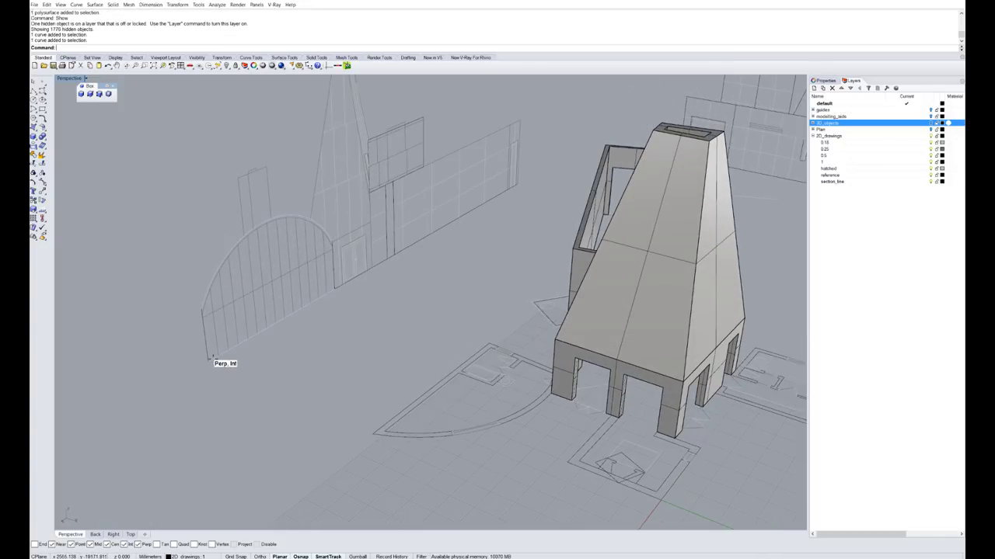
click(203, 335)
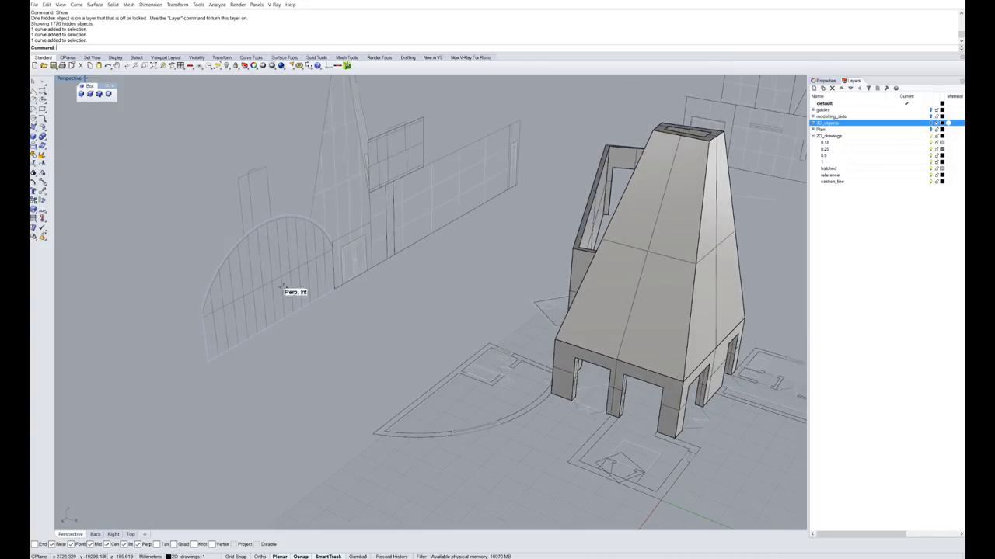
scroll(330, 285, up, 5)
click(315, 287)
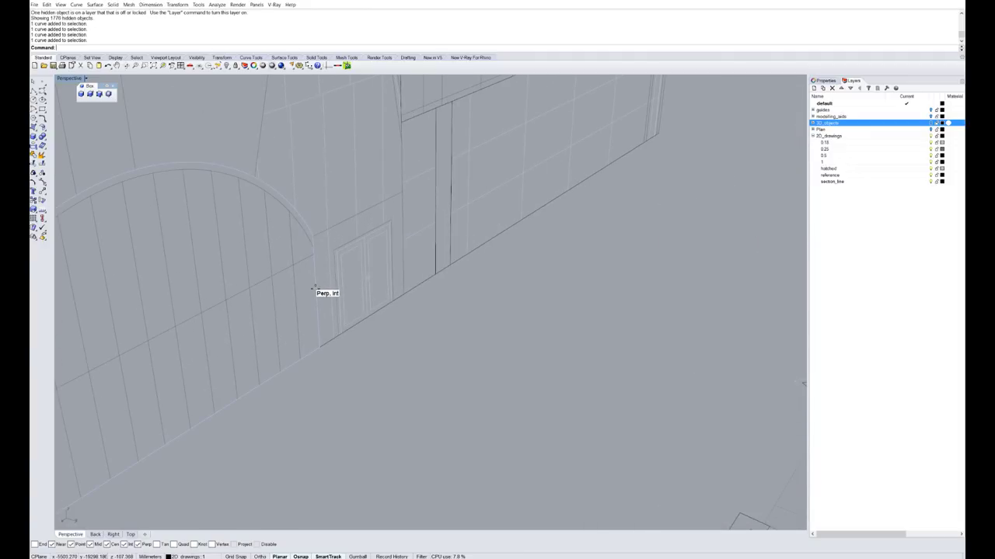
scroll(325, 276, down, 6)
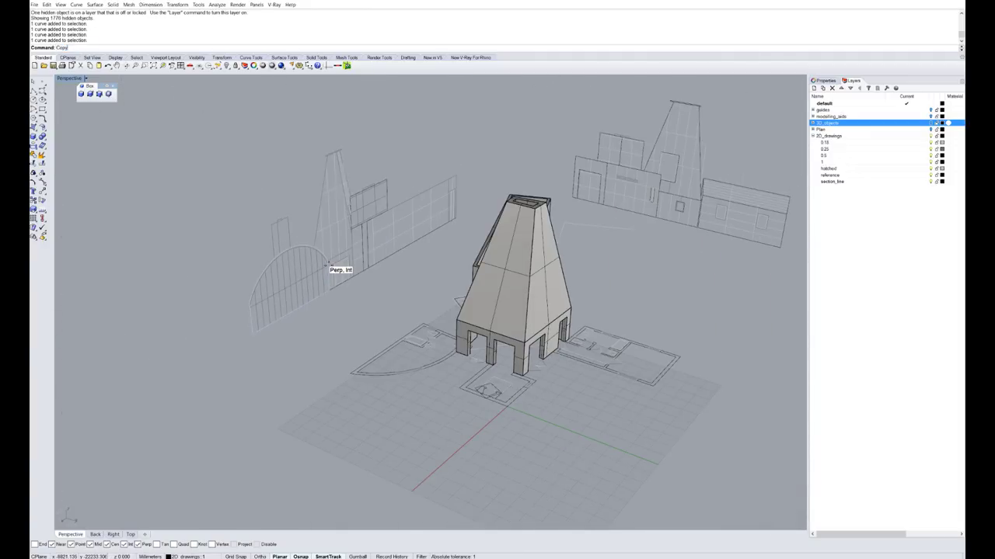
key(Return)
click(253, 334)
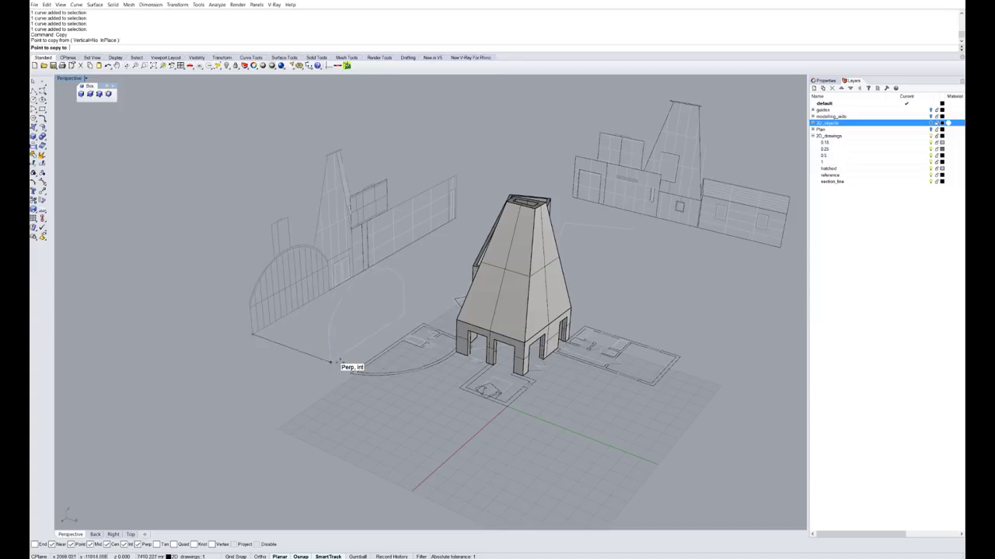
click(354, 370)
scroll(371, 347, up, 5)
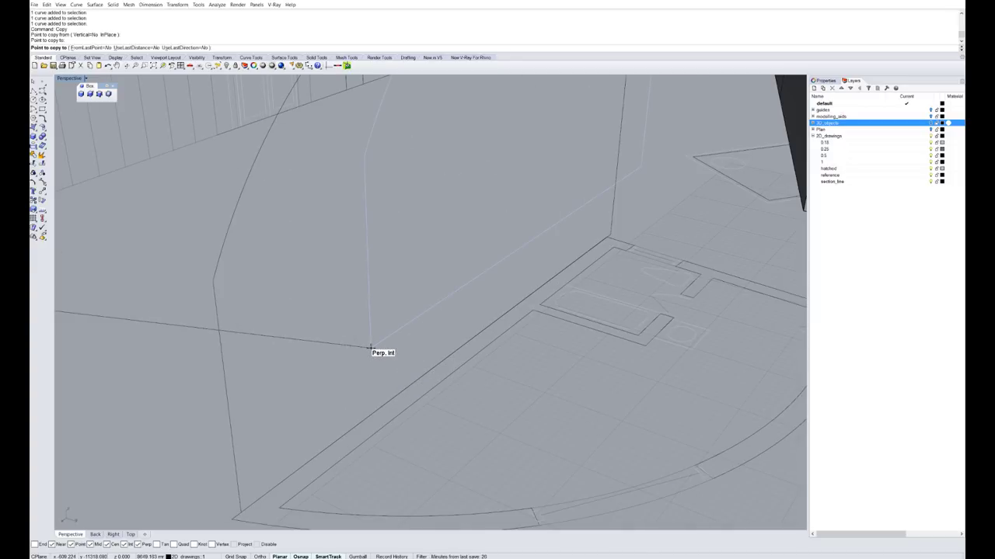
key(Return)
- Select the last created curves and join them into one arched outline
text(SelL)
key(Return)
scroll(371, 348, down, 5)
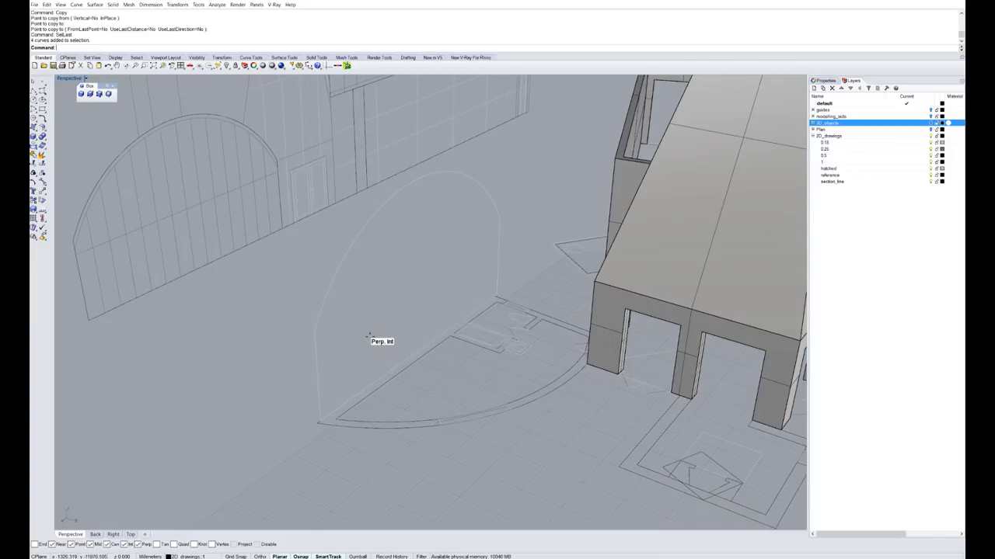
text(Join)
key(Return)
- Move the joined arched outline so its lower corner meets the outer wall corner of the curved room's plan
text(m)
key(Return)
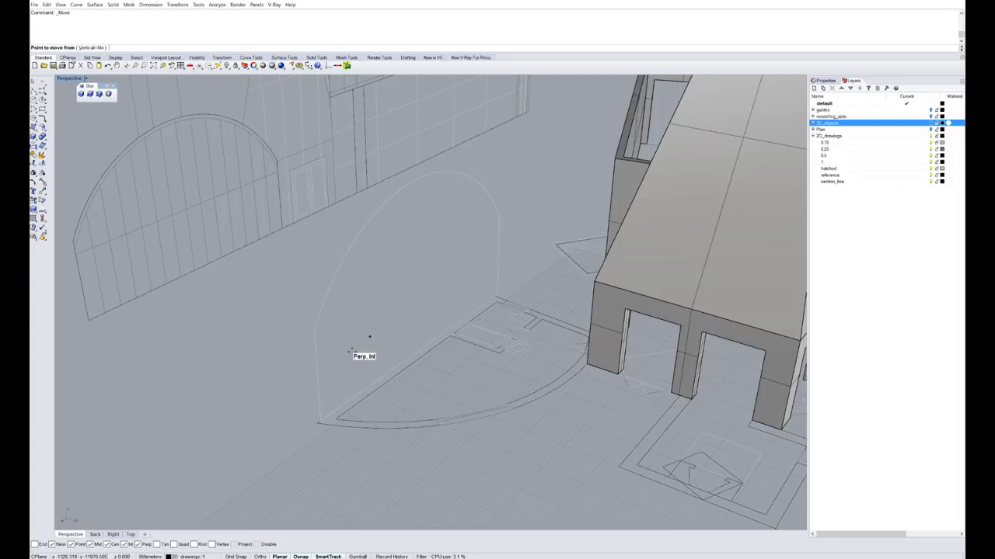
click(320, 426)
scroll(319, 428, up, 3)
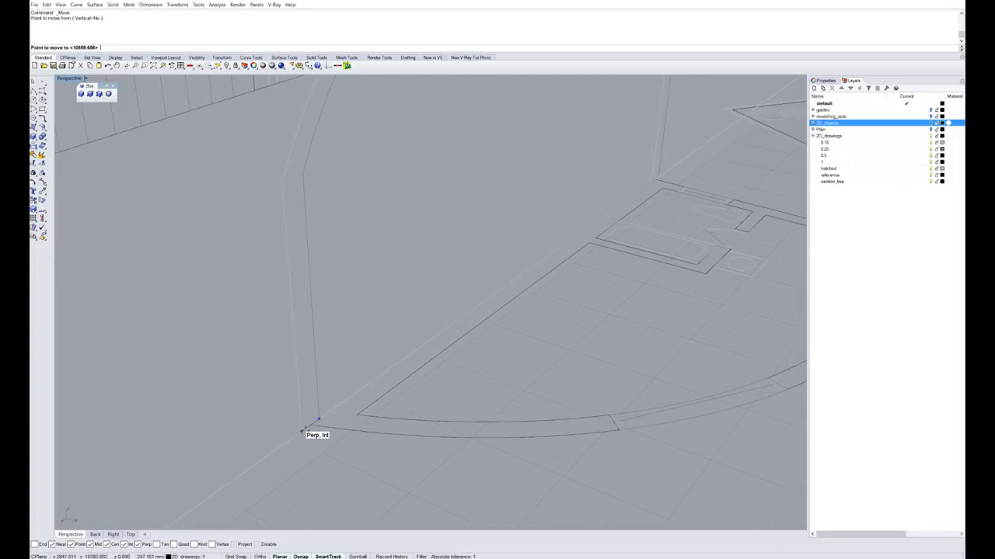
click(303, 428)
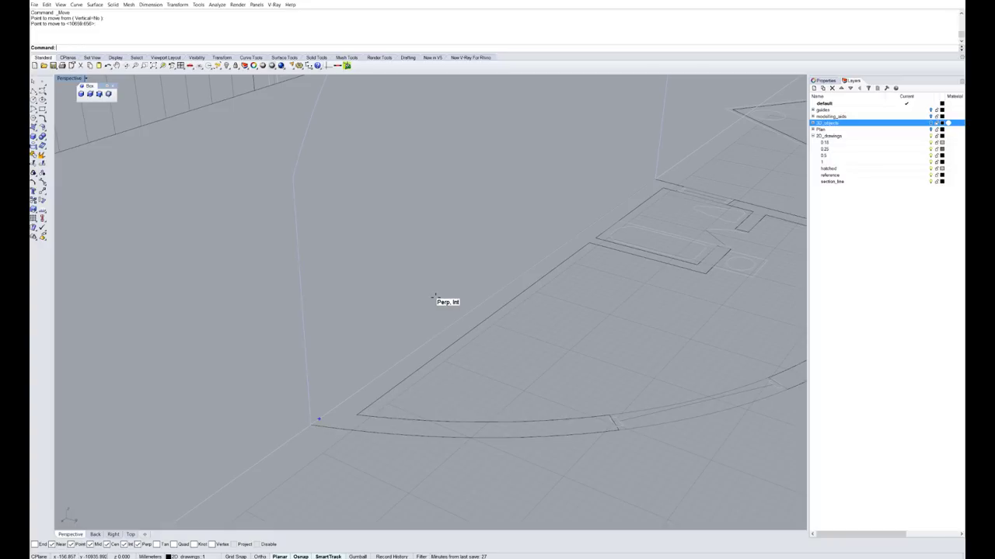
scroll(436, 297, down, 6)
right_drag(489, 325, 520, 341)
scroll(520, 341, down, 4)
scroll(571, 267, up, 2)
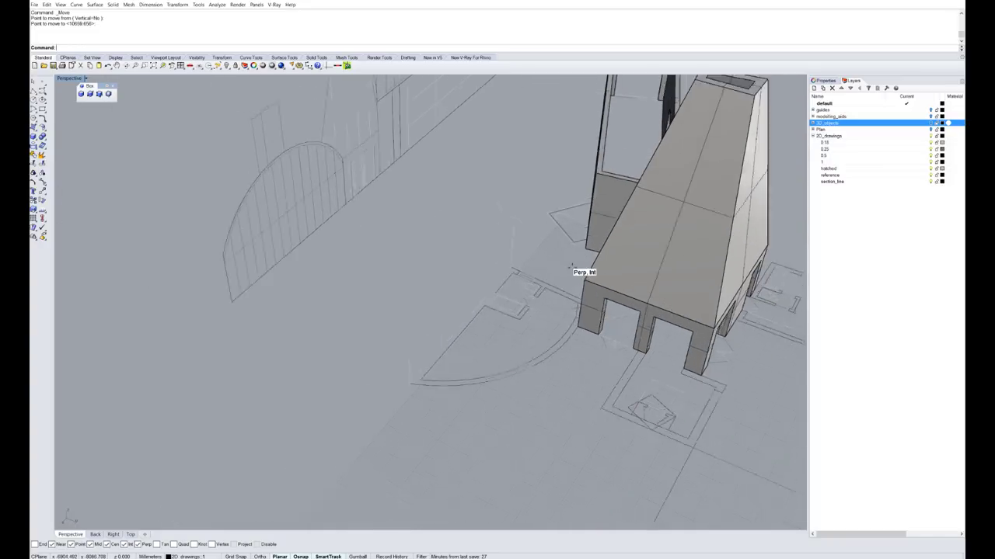
scroll(571, 268, up, 2)
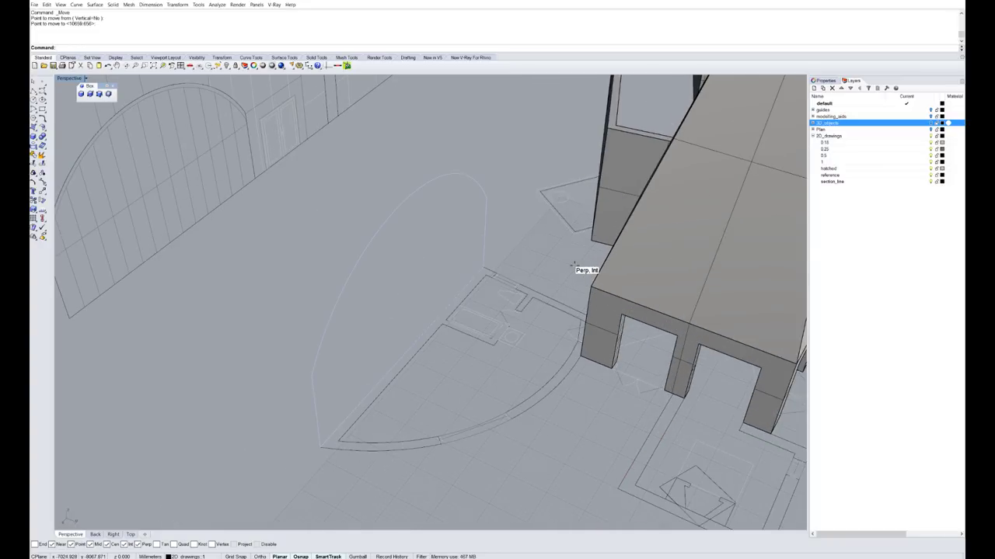
click(502, 389)
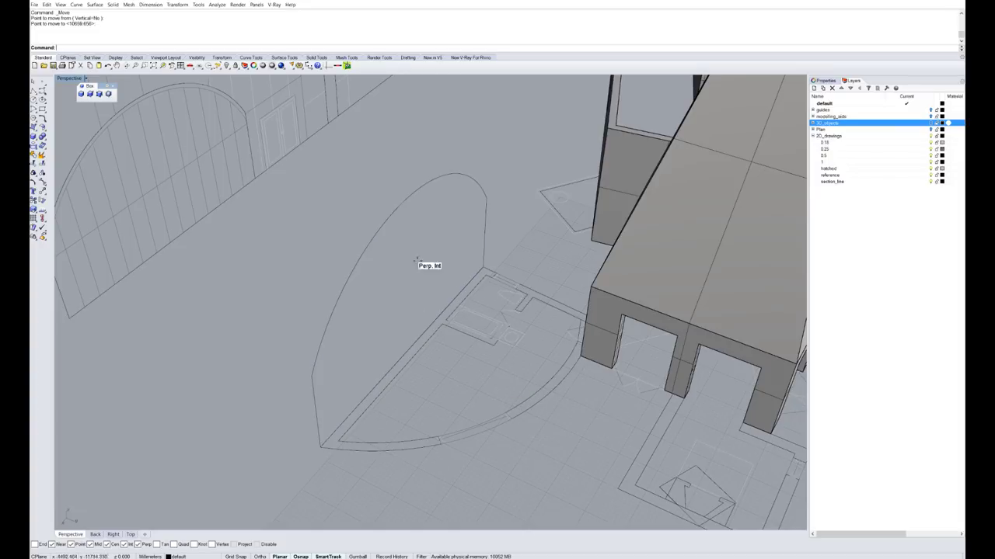
click(383, 217)
right_drag(420, 307, 444, 303)
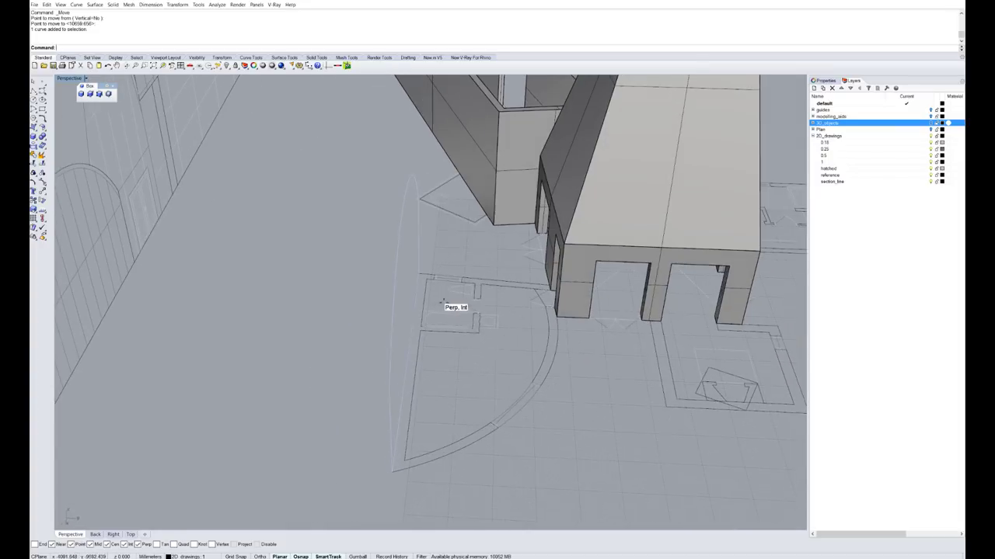
right_drag(548, 455, 532, 417)
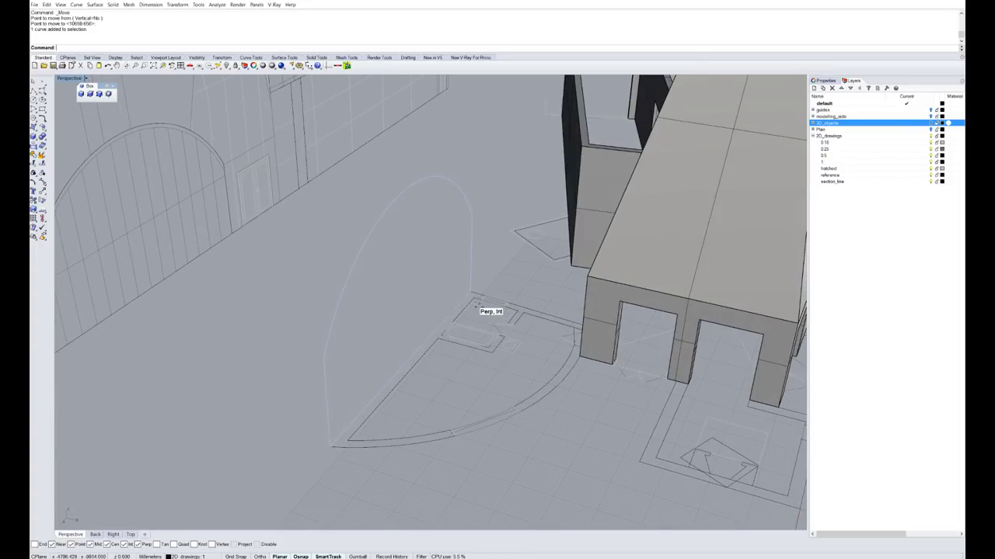
click(516, 306)
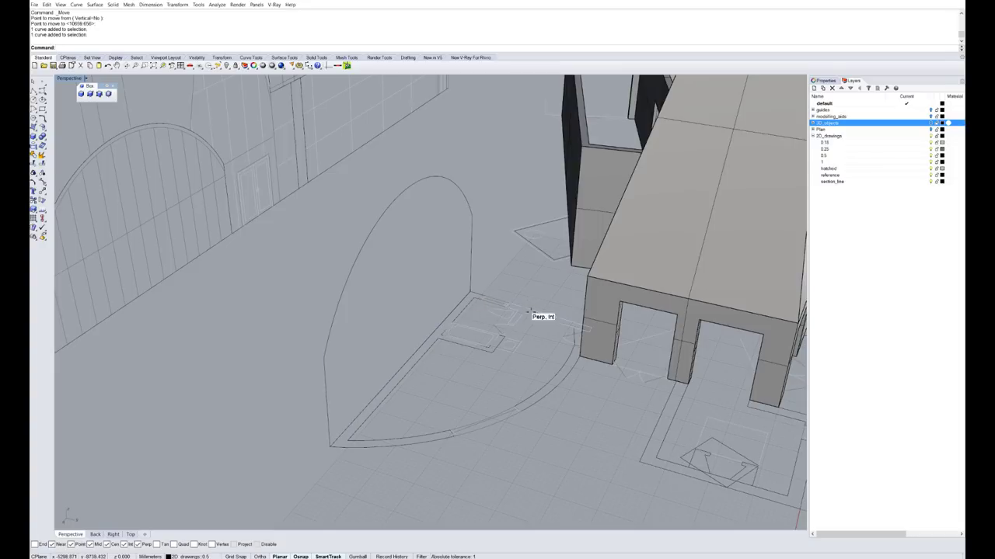
right_drag(539, 407, 557, 431)
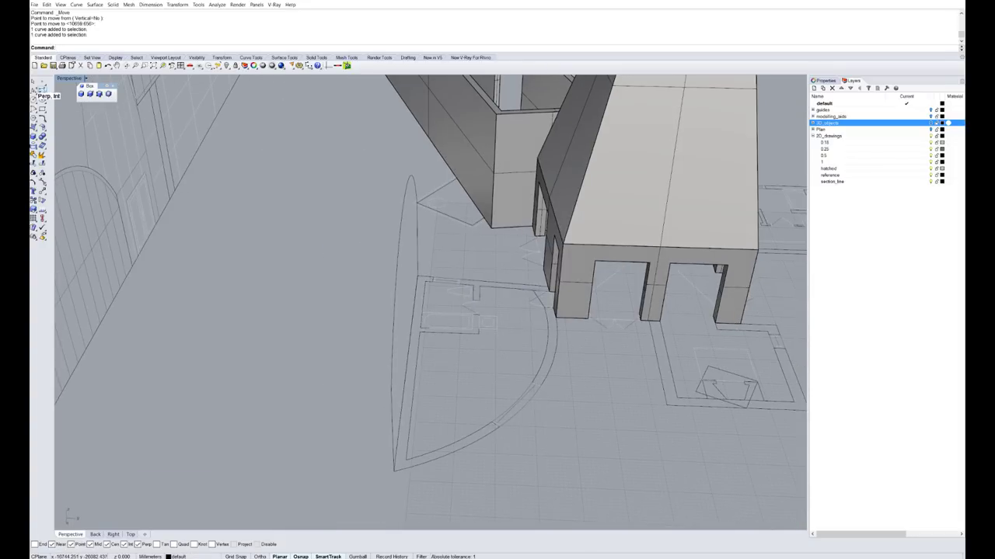
- Draw a polyline from the tower's base corner along the outer edges of the curved room's two straight walls to the pointed corner
click(34, 90)
scroll(459, 287, up, 3)
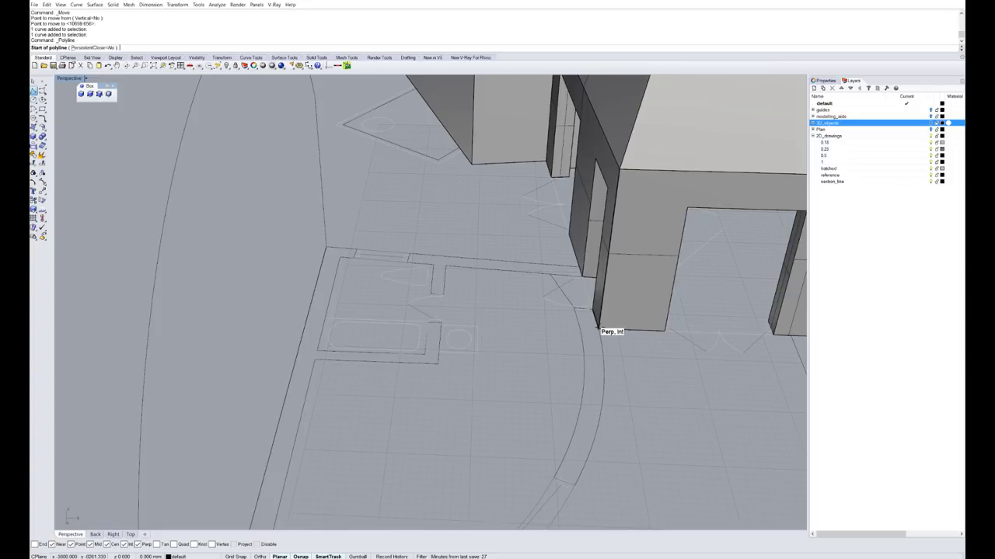
click(598, 330)
click(577, 266)
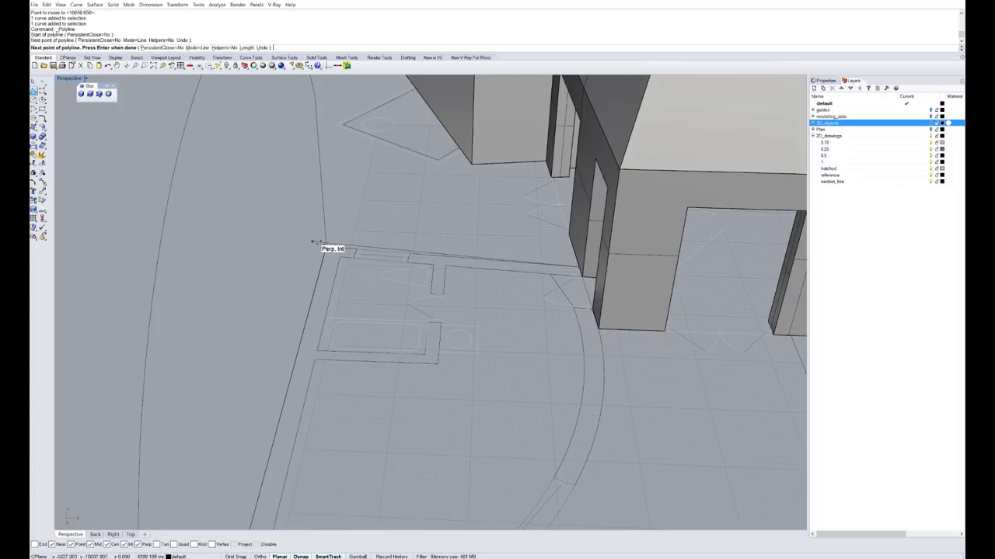
click(326, 246)
scroll(359, 219, down, 5)
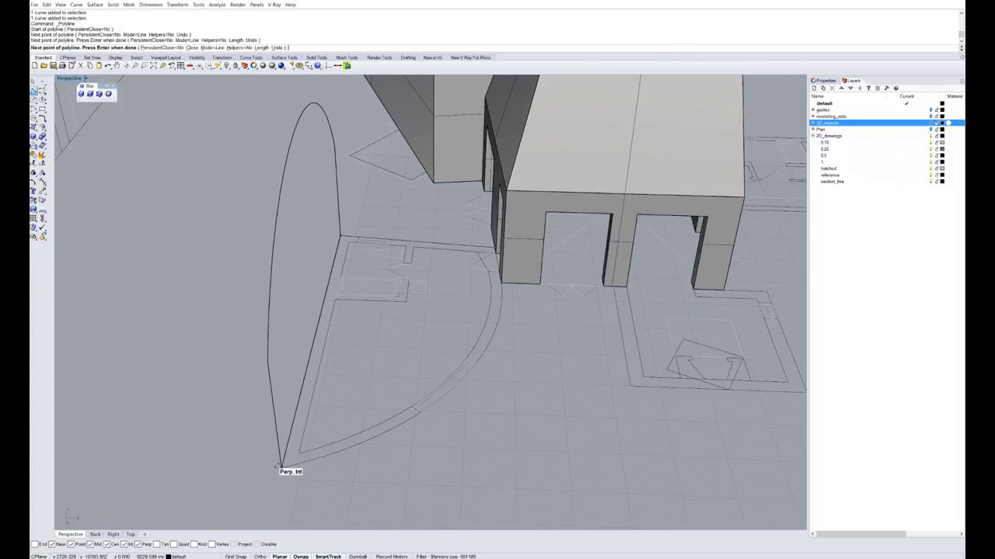
click(282, 459)
key(Return)
click(285, 457)
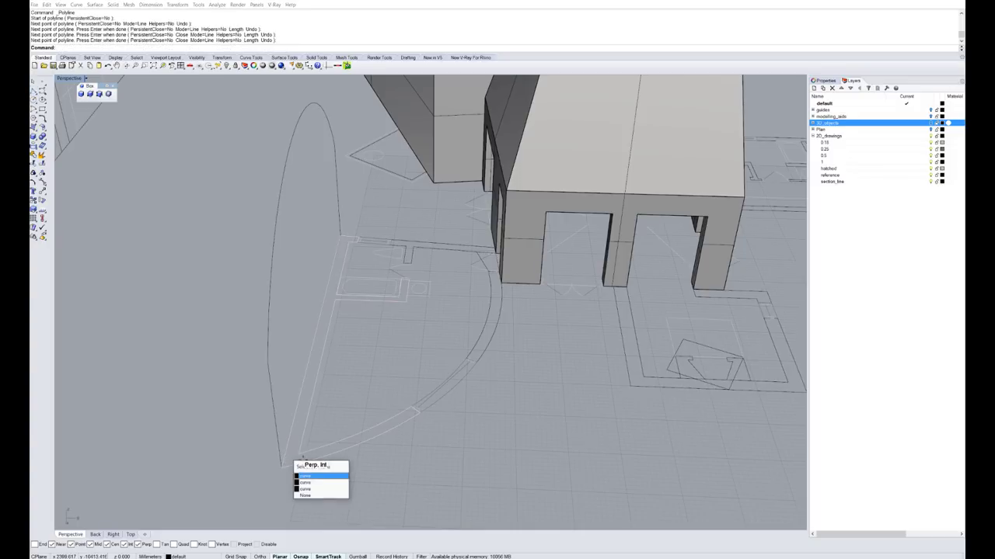
click(425, 324)
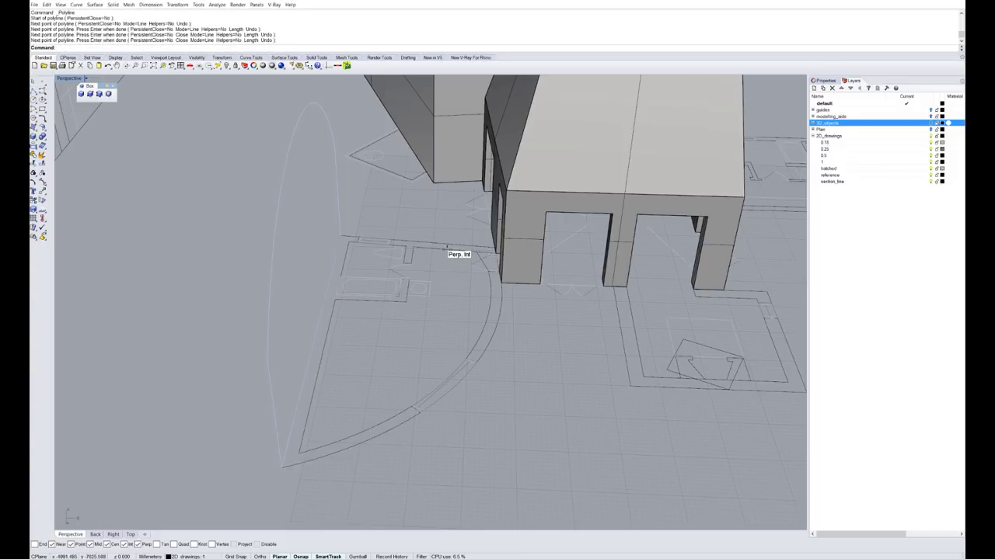
click(447, 244)
click(468, 268)
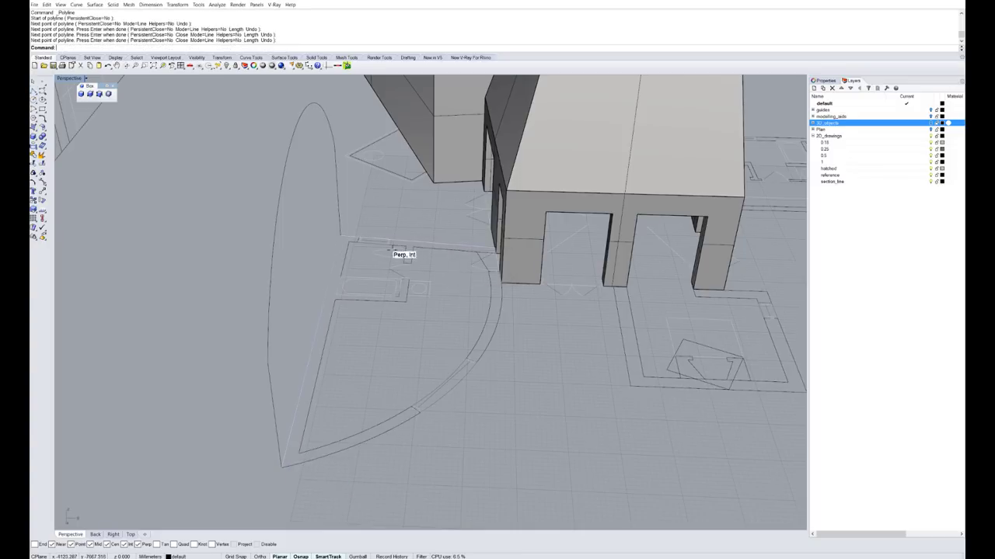
- Place a point object on the outer edge of the curved wall in the plan
right_drag(485, 315, 498, 315)
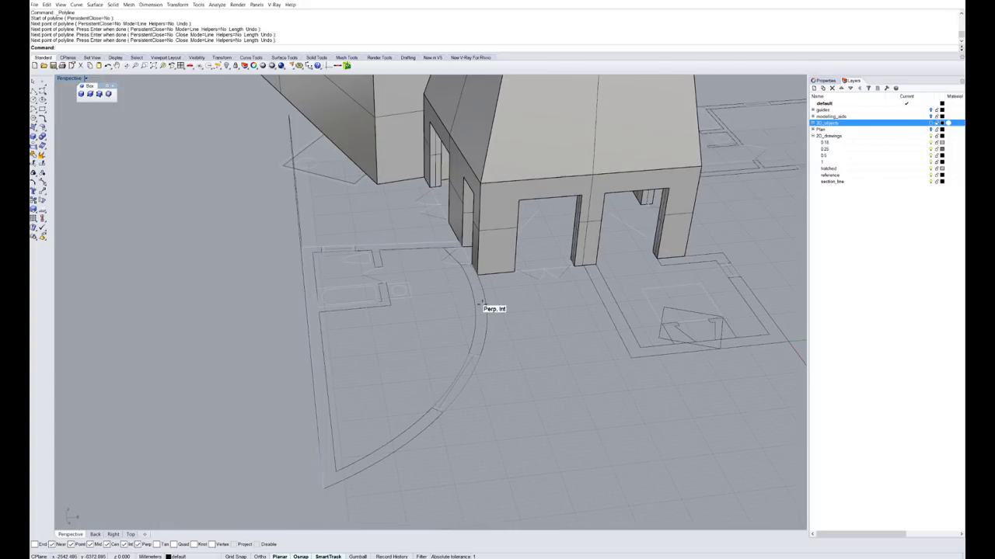
click(33, 81)
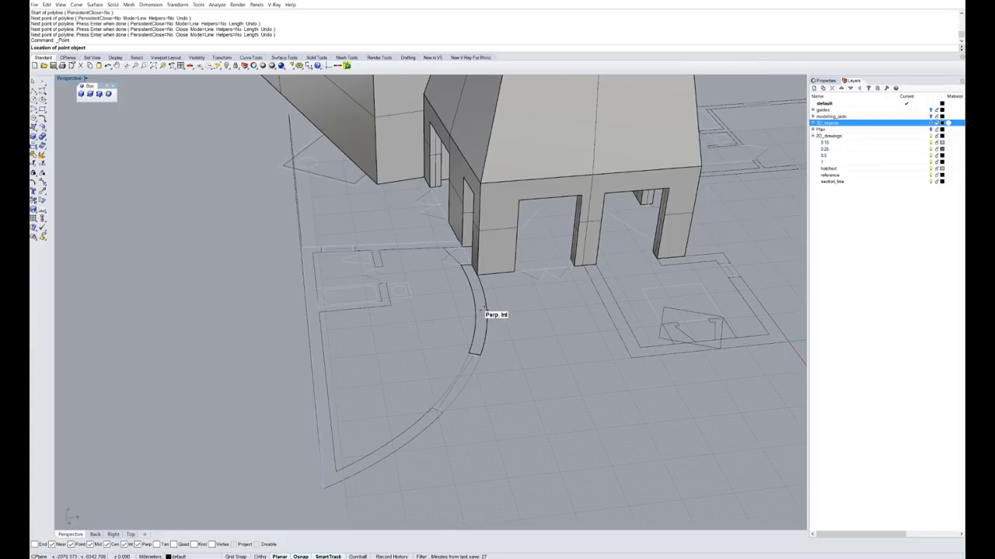
right_drag(505, 399, 502, 421)
click(491, 291)
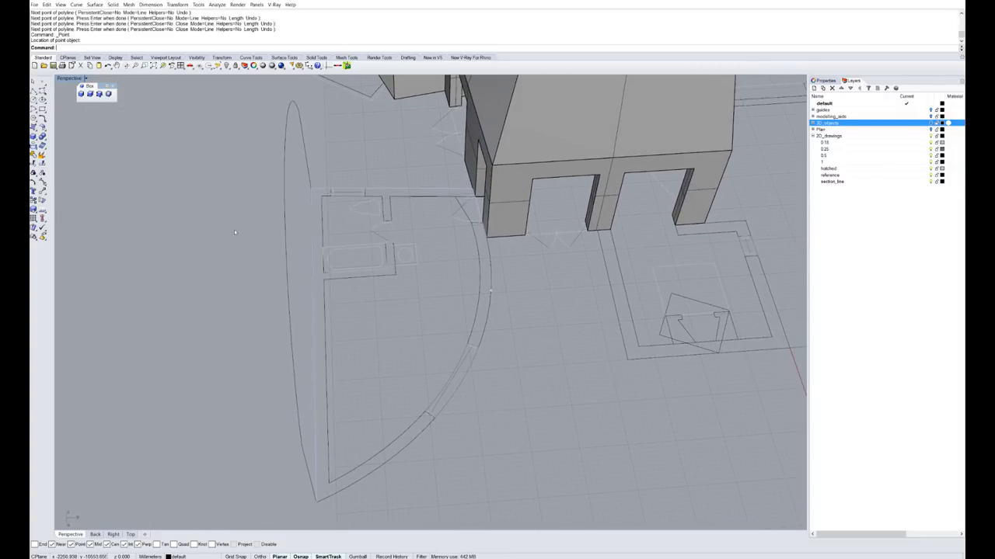
- Draw a start-end-point arc along the curved wall's outer edge, from the tower's base corner to the room's pointed corner
click(35, 108)
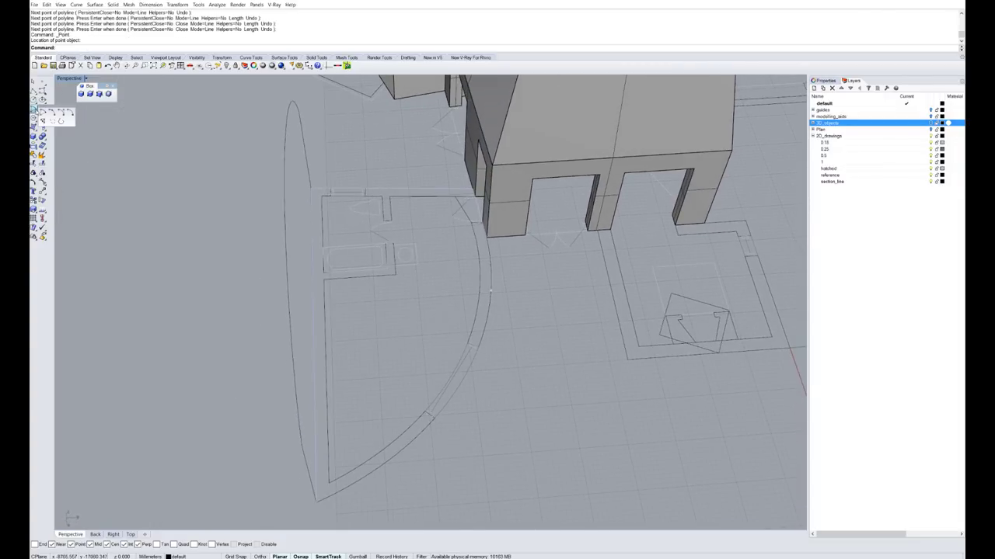
click(50, 113)
click(486, 238)
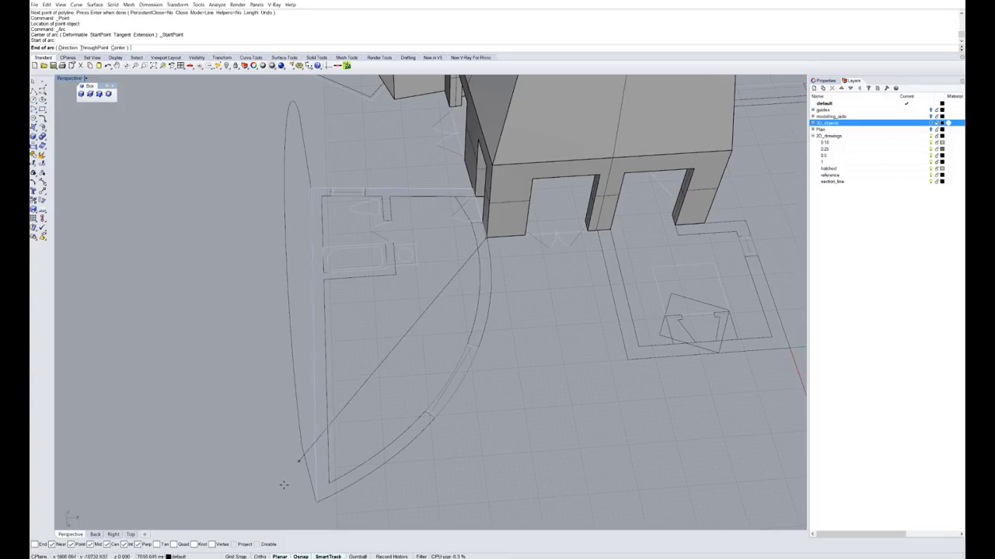
click(320, 502)
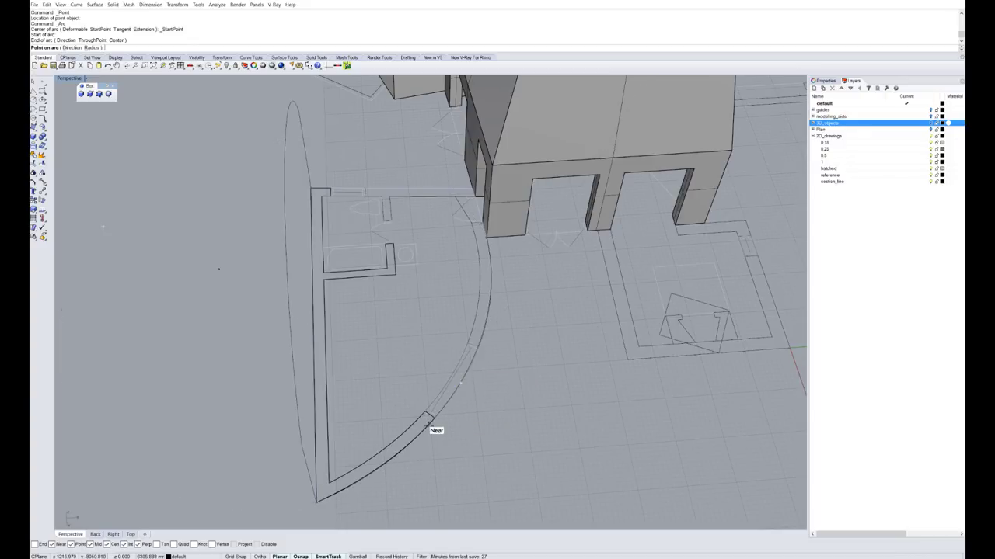
click(429, 429)
- Select the arc and the straight-wall polyline and join them into one closed footprint curve
scroll(483, 405, up, 3)
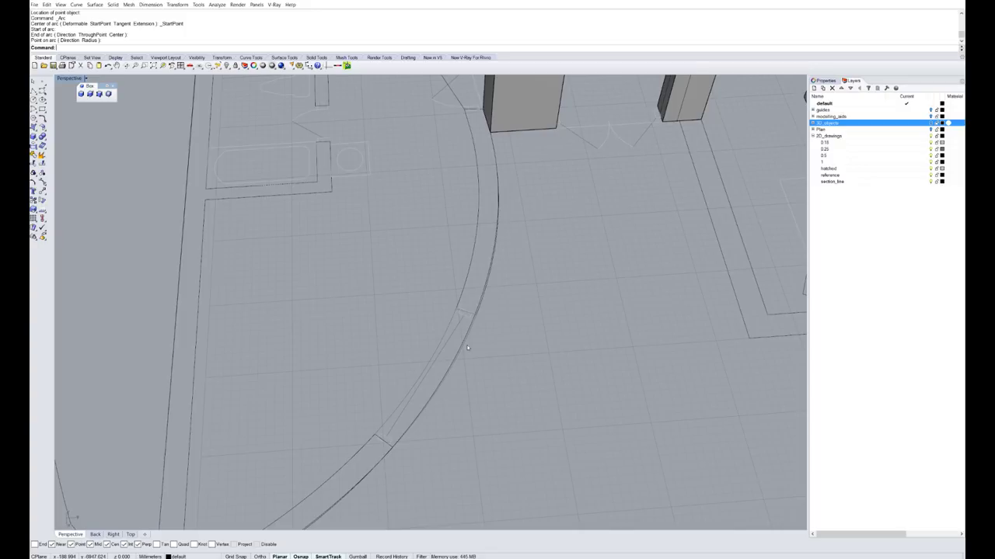
click(471, 331)
click(471, 323)
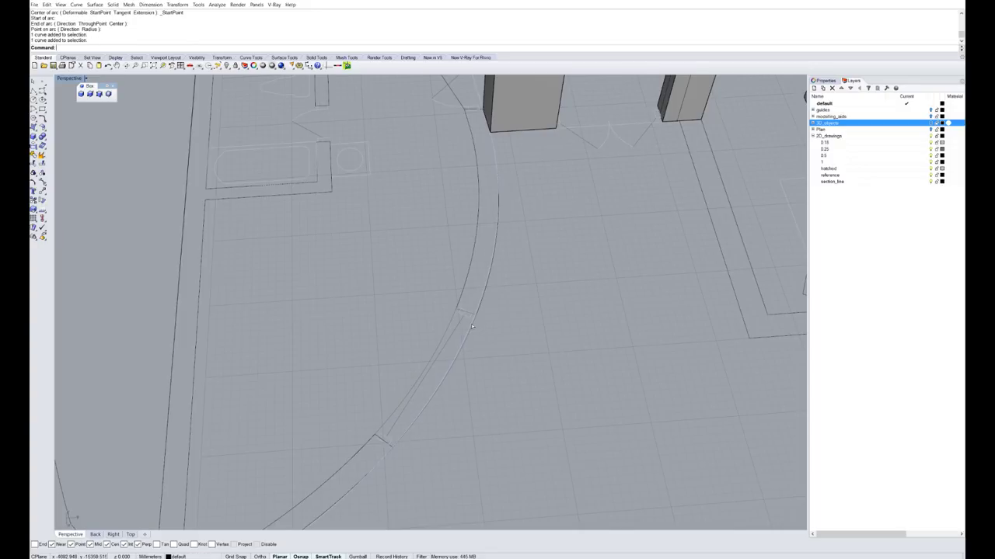
right_drag(505, 296, 363, 316)
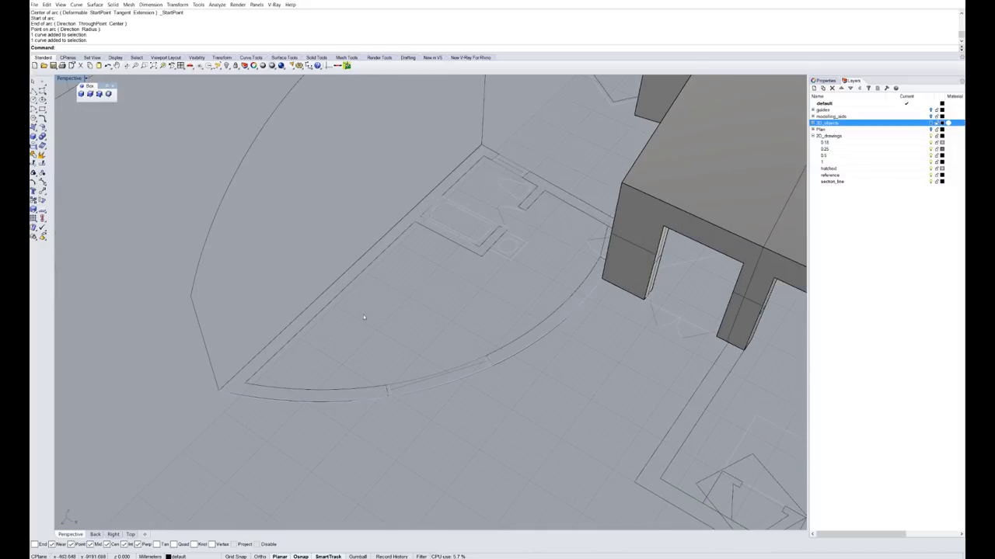
click(308, 327)
click(334, 344)
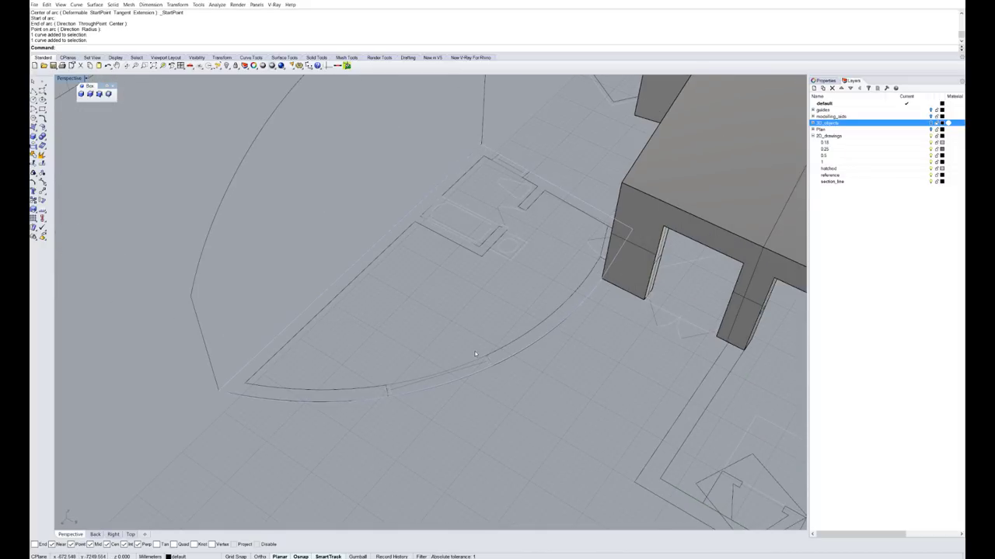
key(Return)
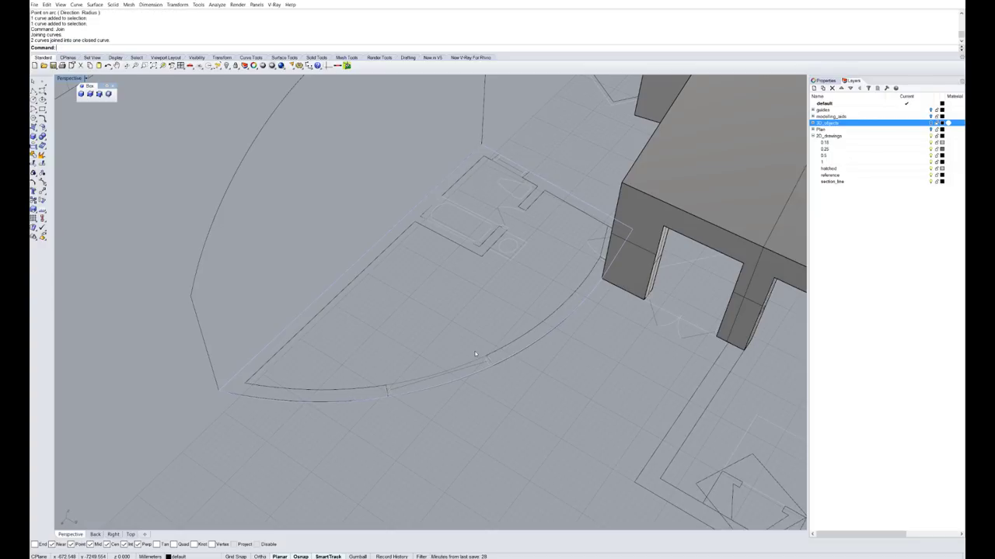
- Extrude the closed footprint upward as a solid, taller than the arched outline
text(Extrud)
key(Return)
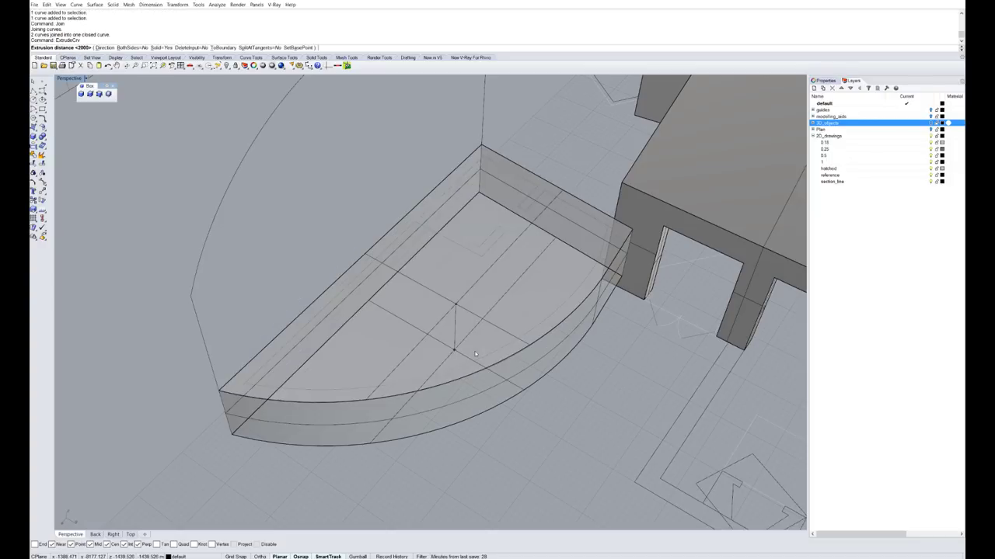
right_drag(476, 353, 484, 241)
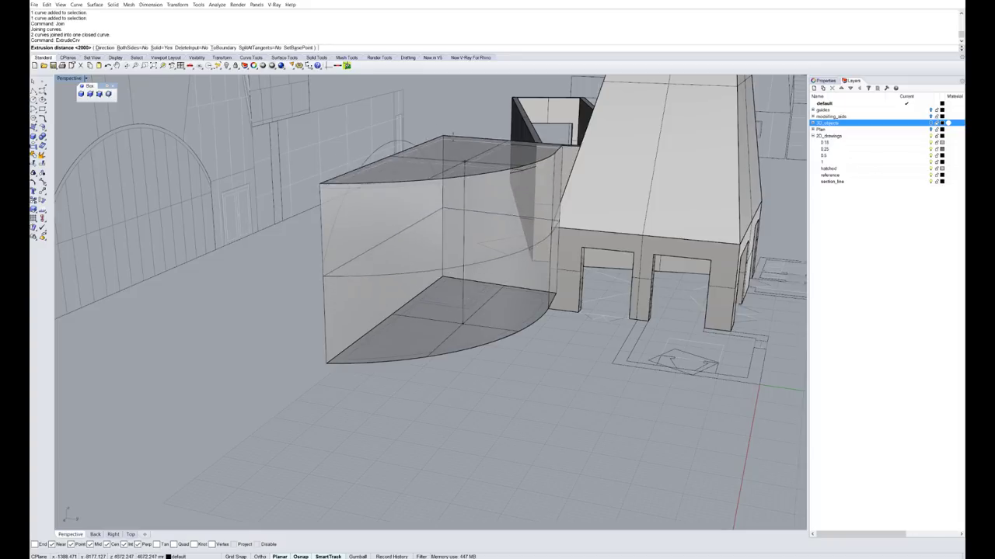
click(443, 108)
- Extrude the arched outline horizontally as a solid, across the footprint and past the curved wall
right_drag(355, 233, 401, 248)
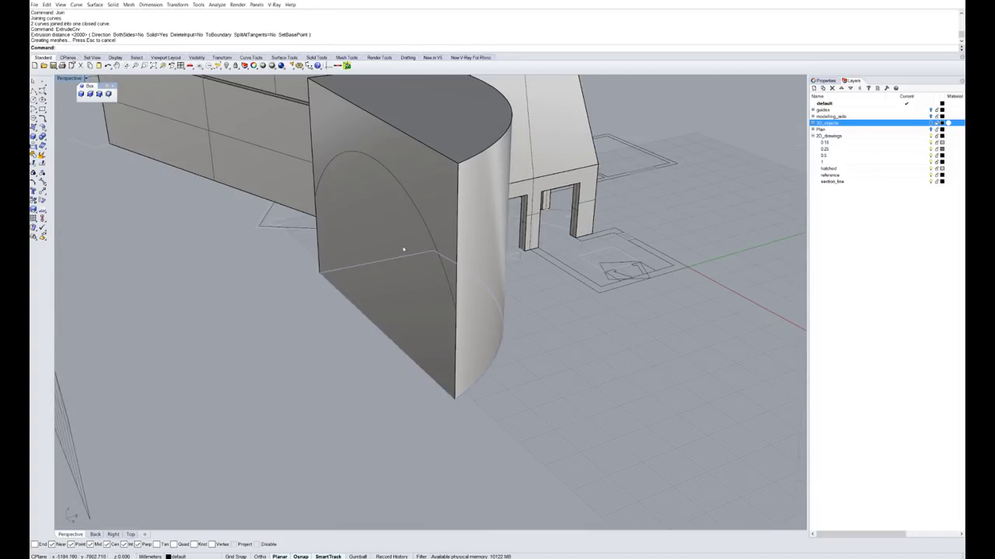
click(404, 192)
click(426, 207)
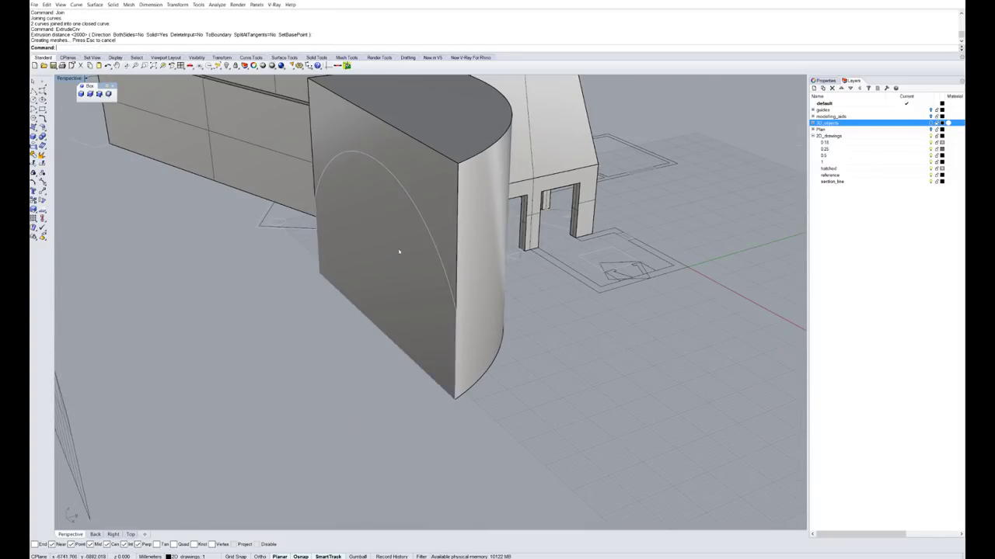
key(Return)
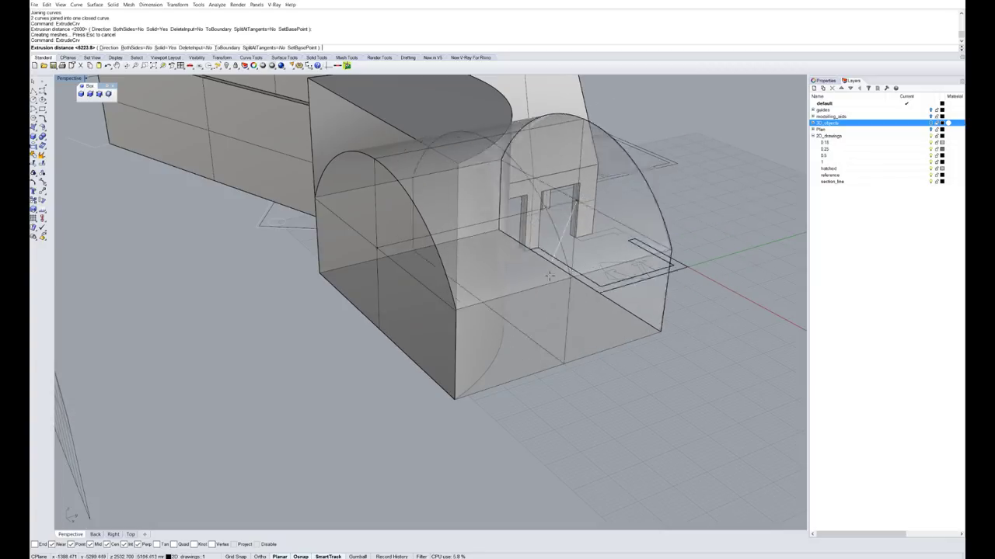
click(567, 310)
- Trim away the part of the vaulted extrusion that projects beyond the curved wall, using the footprint block as cutter
right_drag(601, 310, 490, 149)
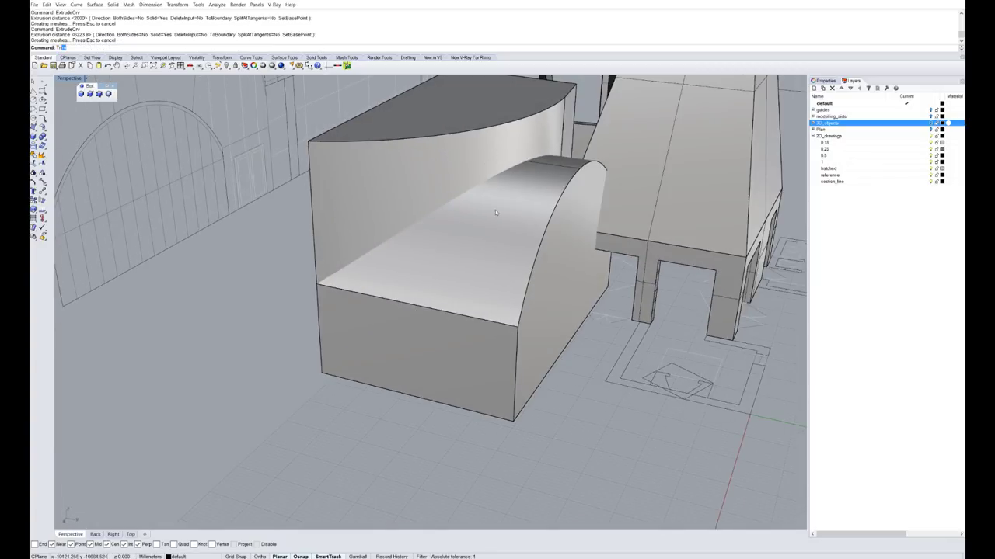
text(m)
key(Return)
click(452, 180)
key(Return)
click(478, 261)
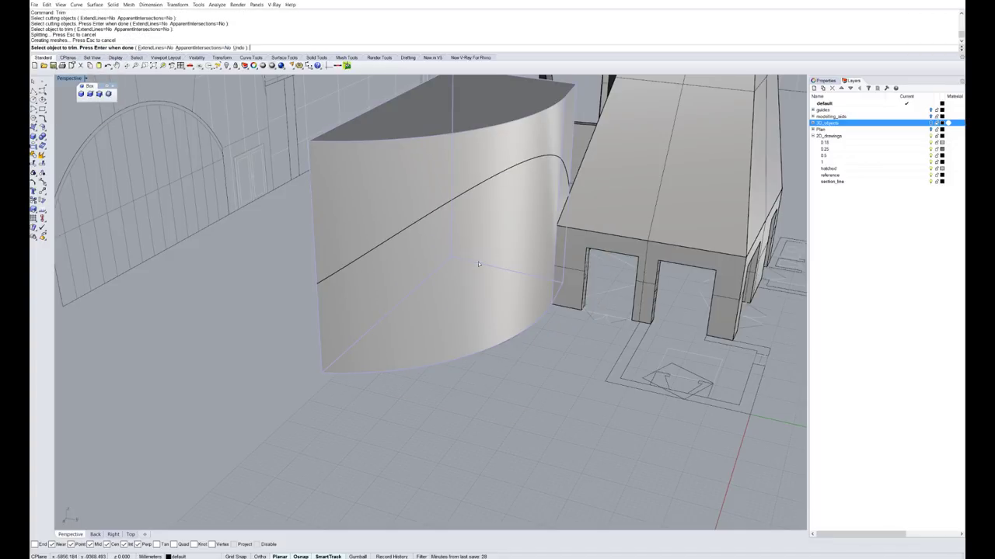
key(Return)
key(Return)
click(405, 266)
key(Escape)
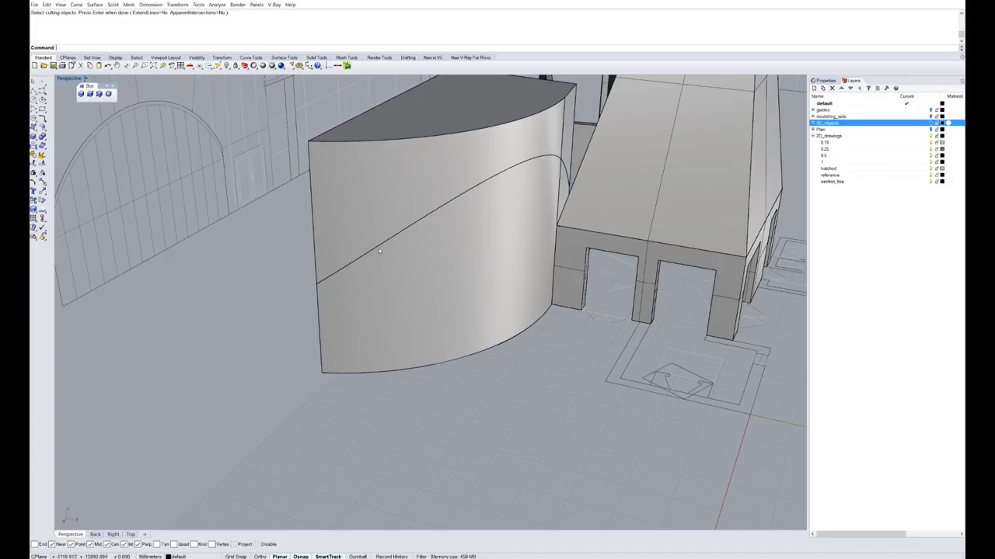
- Trim away the part of the footprint block above the vault, using the vaulted extrusion as cutter
click(379, 248)
key(Return)
click(378, 247)
key(Return)
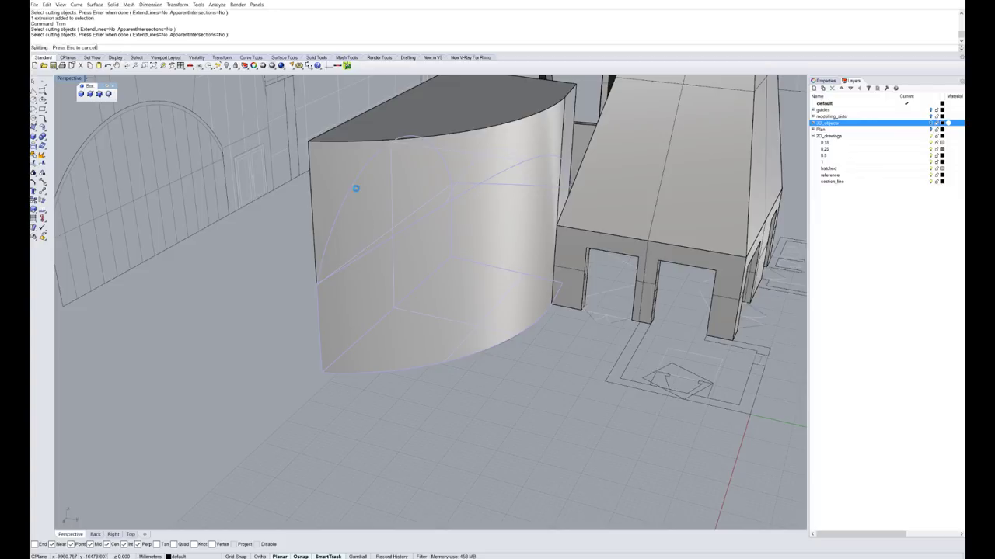
click(359, 189)
key(Return)
- Move one of the trimmed pieces aside and undo the move
right_drag(401, 215, 444, 229)
drag(444, 228, 193, 256)
key(ctrl+z)
- Join the trimmed vault and the curved wall block into one polysurface
right_drag(334, 289, 460, 305)
click(462, 305)
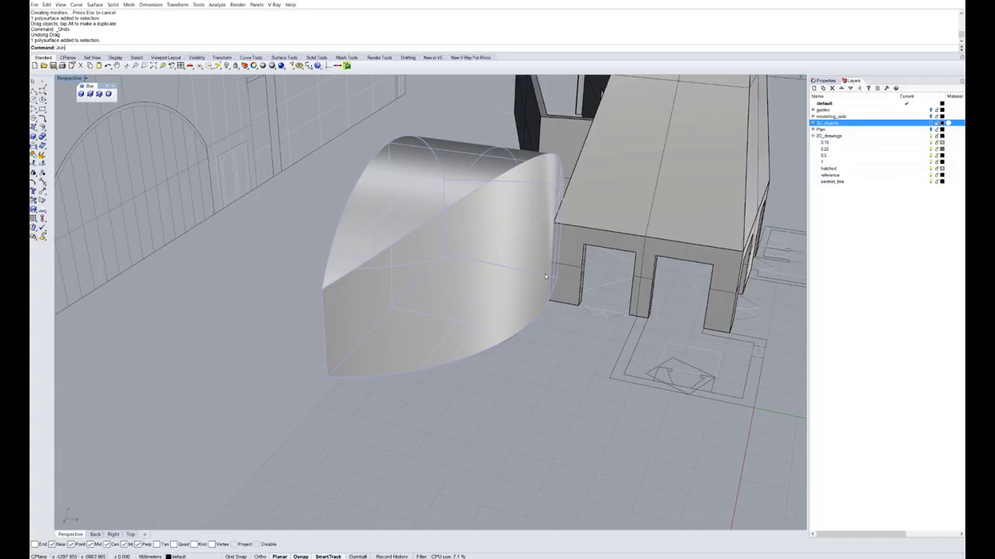
key(Return)
key(Escape)
- Move the joined vaulted volume away from the plan to clear the arched outline and footprint curves
click(499, 256)
drag(500, 255, 227, 244)
scroll(497, 268, down, 5)
scroll(411, 263, up, 2)
key(Escape)
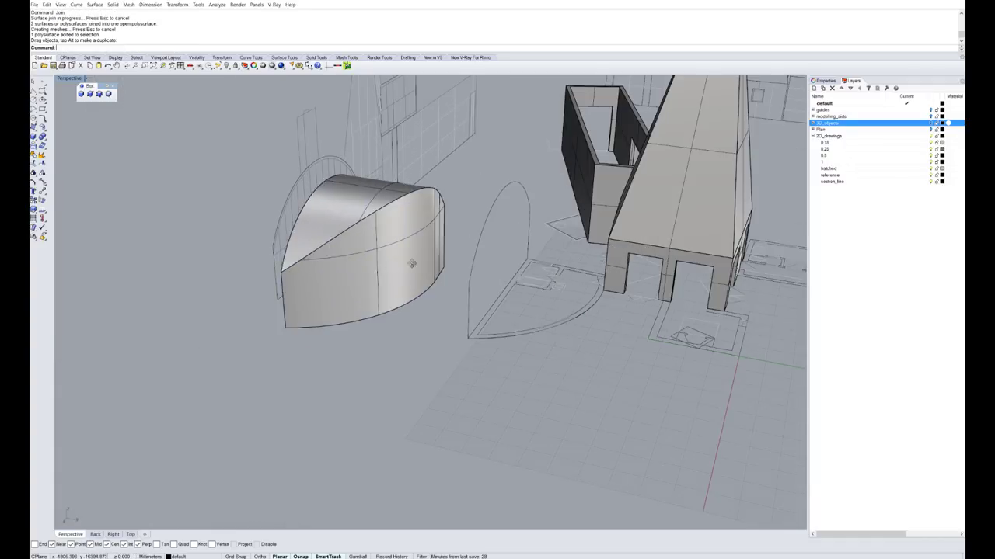
right_drag(412, 263, 489, 233)
drag(368, 325, 396, 389)
- Copy the arched outline from the outer wall corner to the inner wall corner at the pointed end of the curved room
right_drag(560, 264, 466, 315)
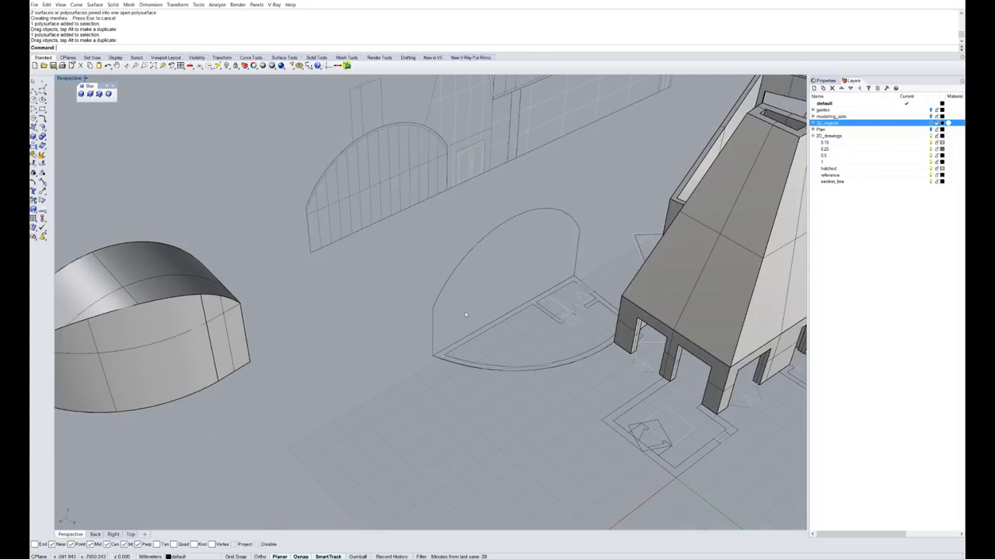
scroll(465, 314, up, 5)
click(415, 243)
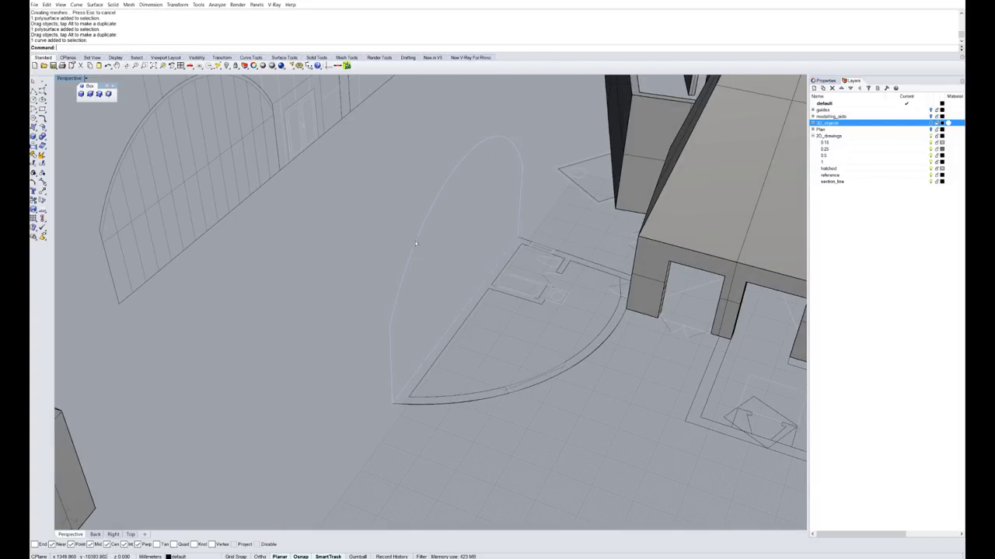
scroll(579, 253, down, 2)
scroll(553, 291, up, 4)
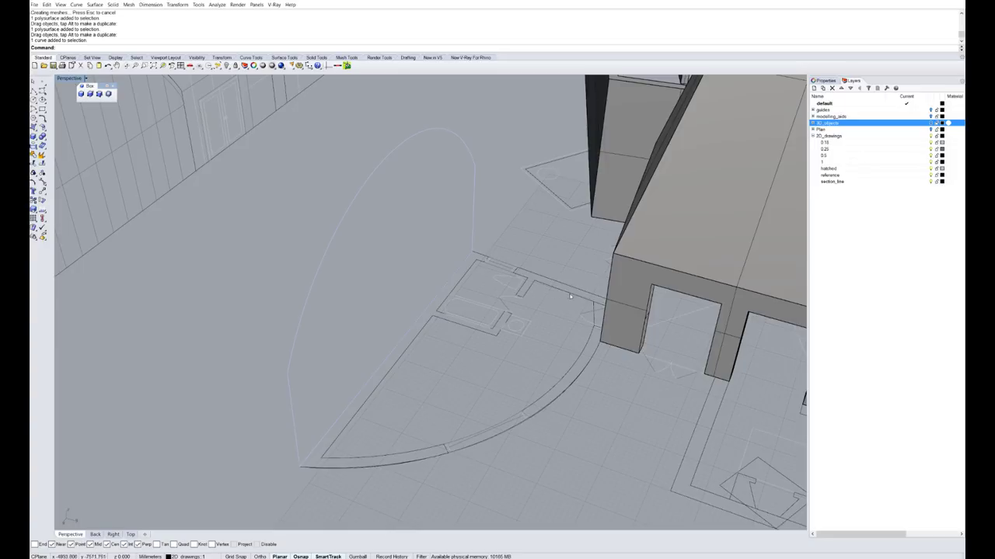
right_drag(559, 310, 513, 326)
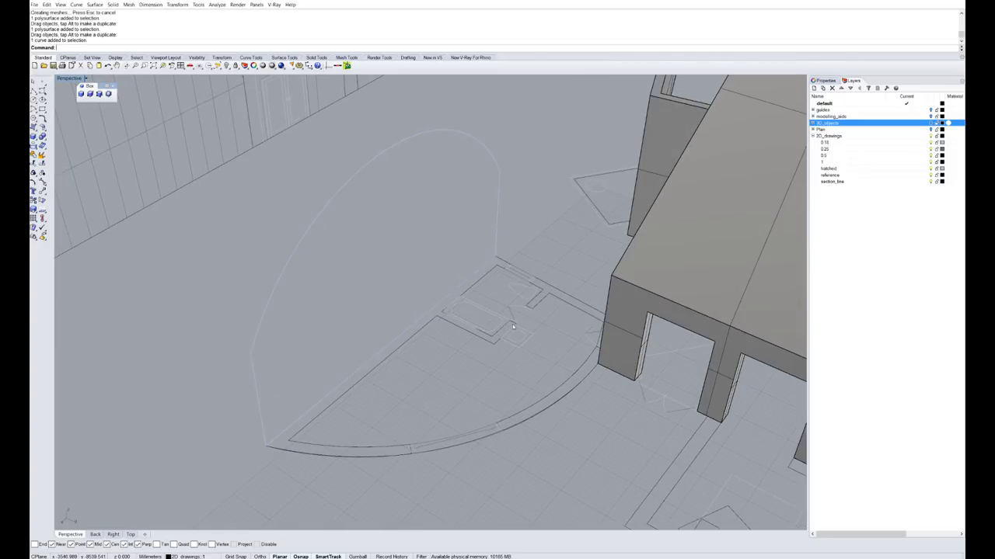
key(Return)
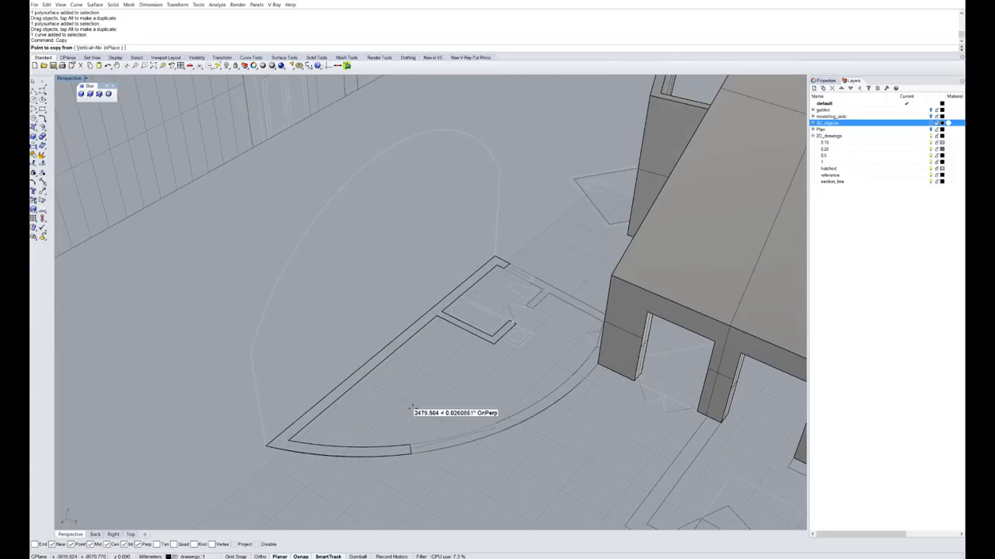
click(268, 449)
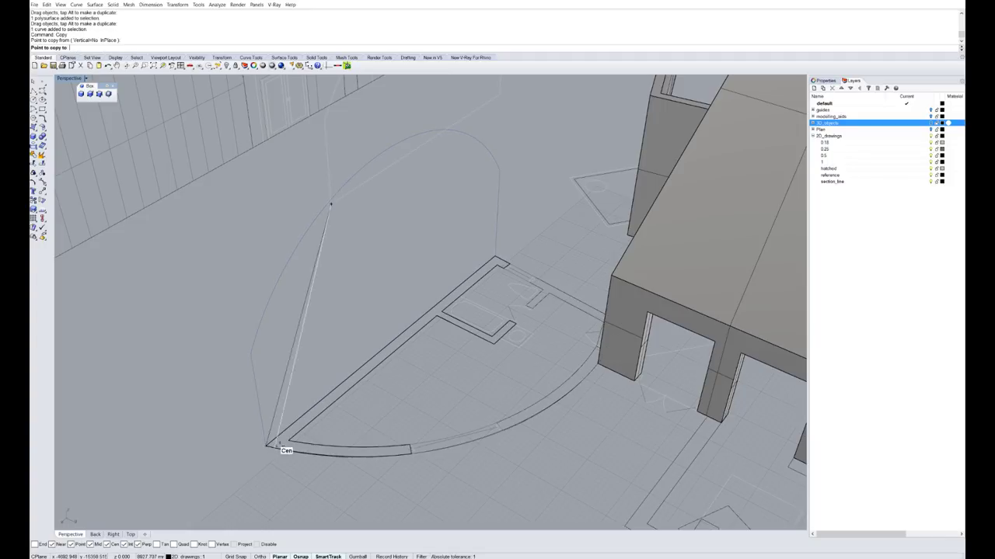
click(300, 443)
key(Return)
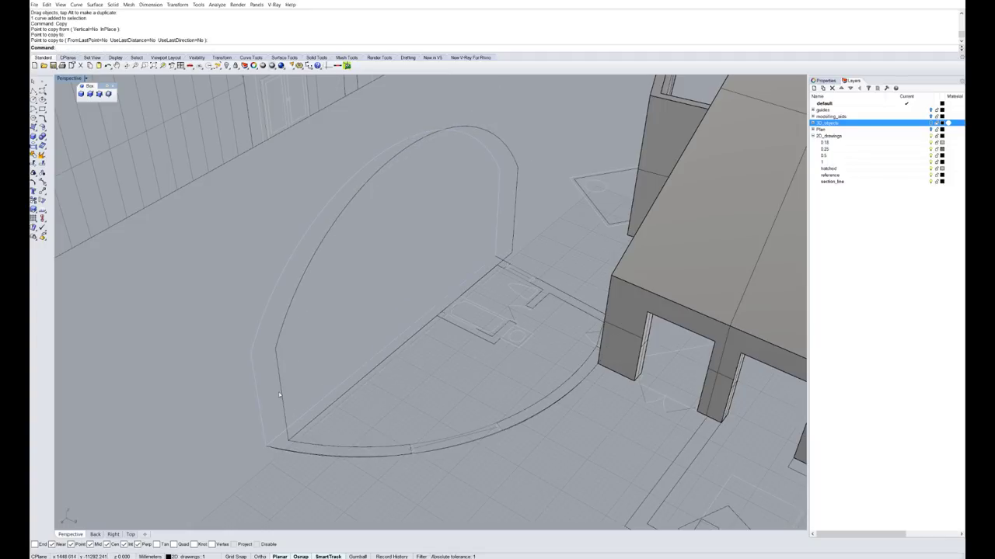
- Scale the copied arched outline from the inner corner at the pointed end so its far end meets the plan's opposite wall corner
click(283, 393)
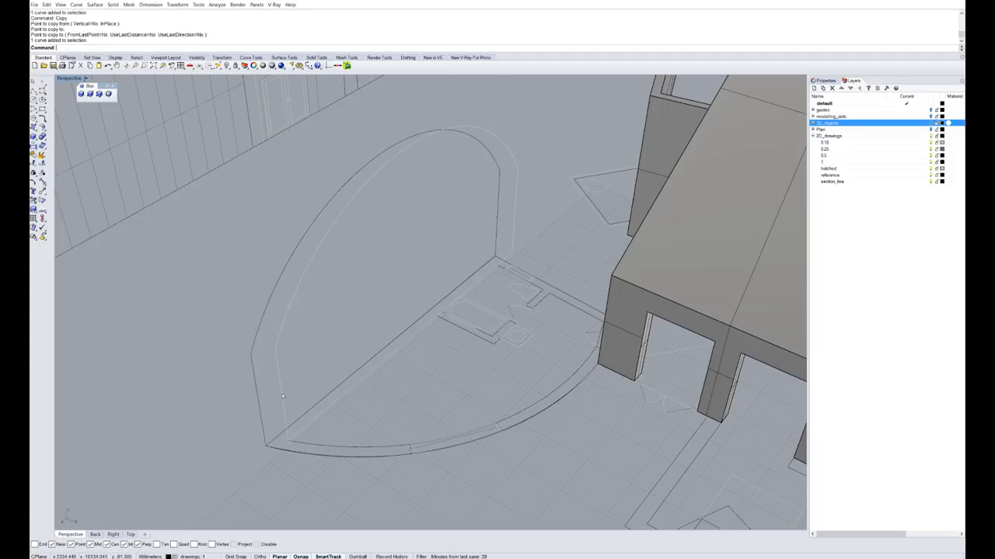
text(Scal)
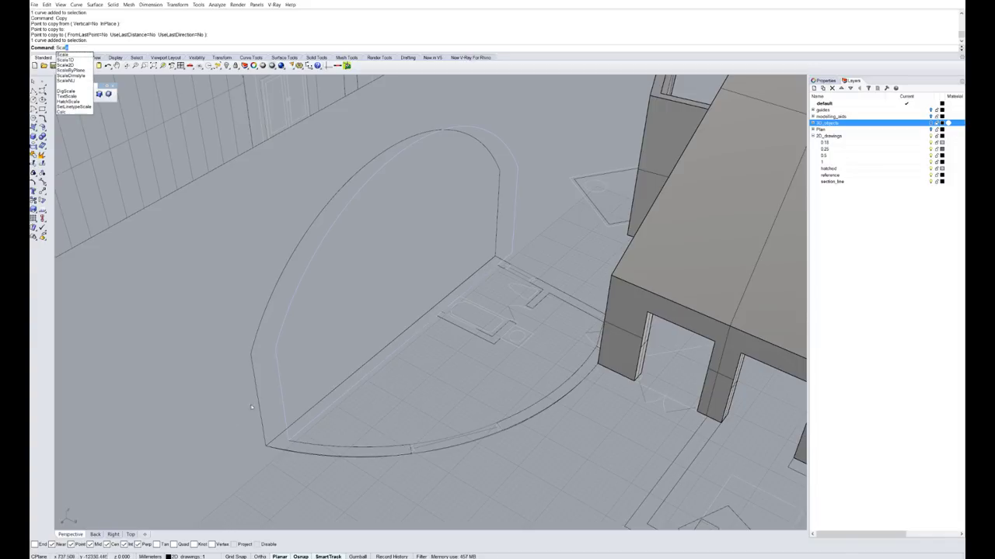
key(Return)
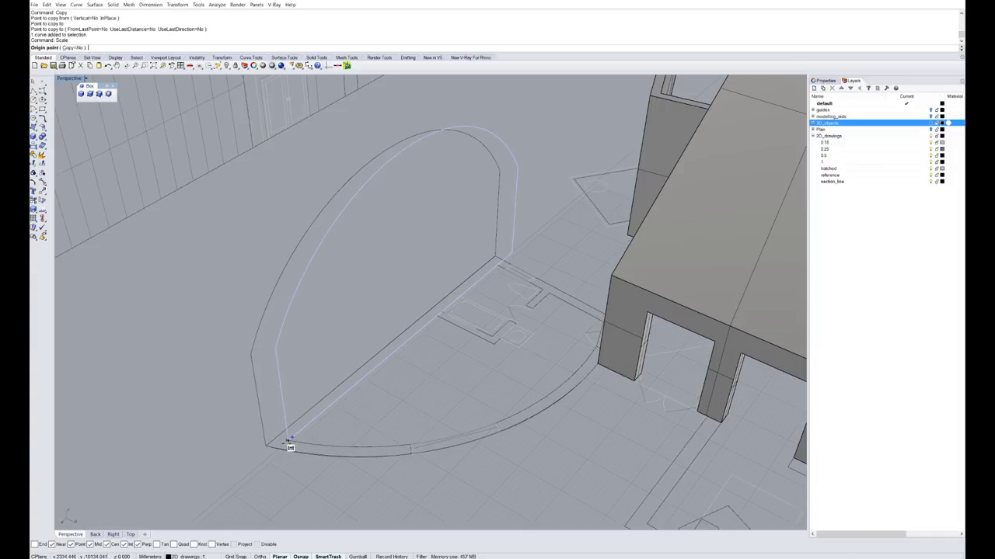
click(292, 441)
click(511, 254)
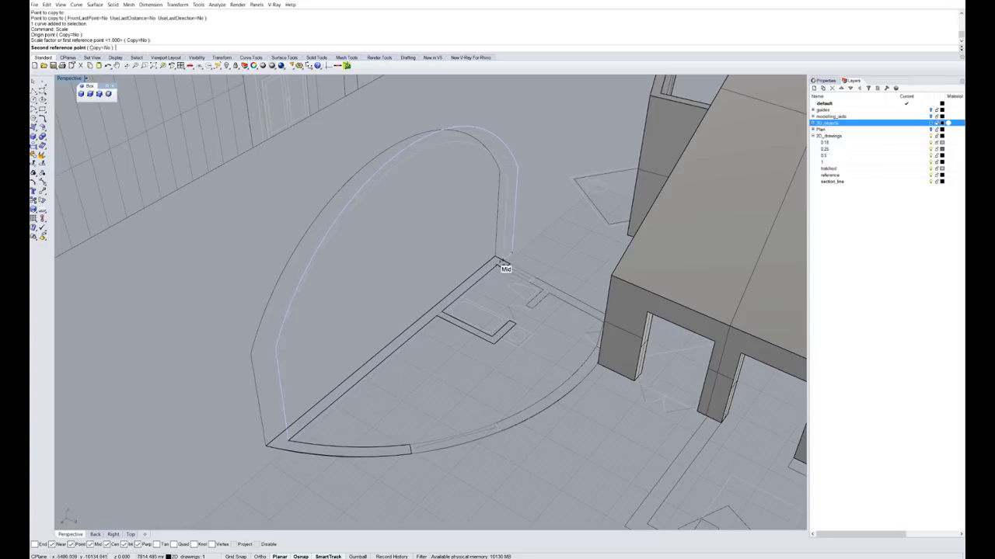
click(497, 260)
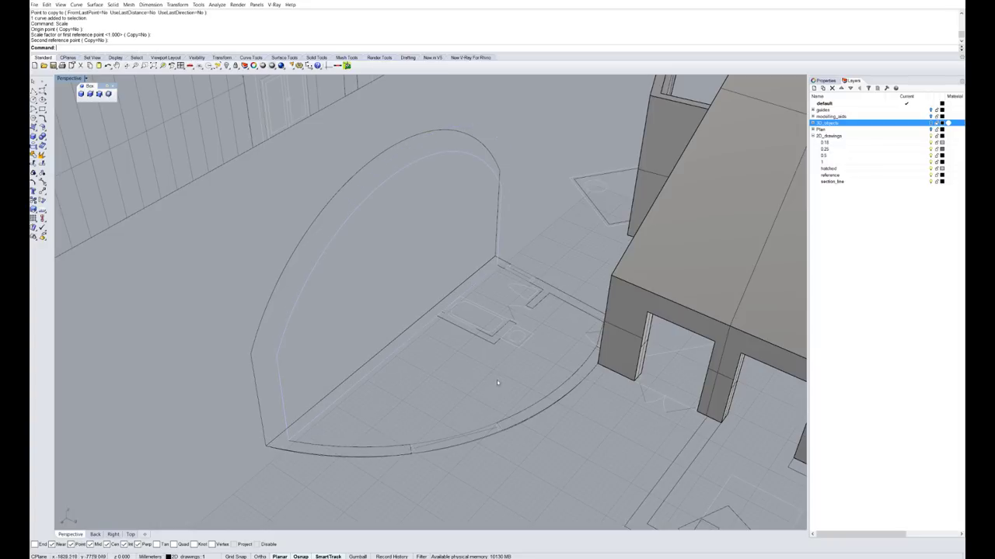
- Offset the curved room's outer footprint curve inward by the wall thickness picked between the outer and inner wall lines, about 260 mm
click(390, 457)
click(371, 426)
scroll(370, 426, up, 2)
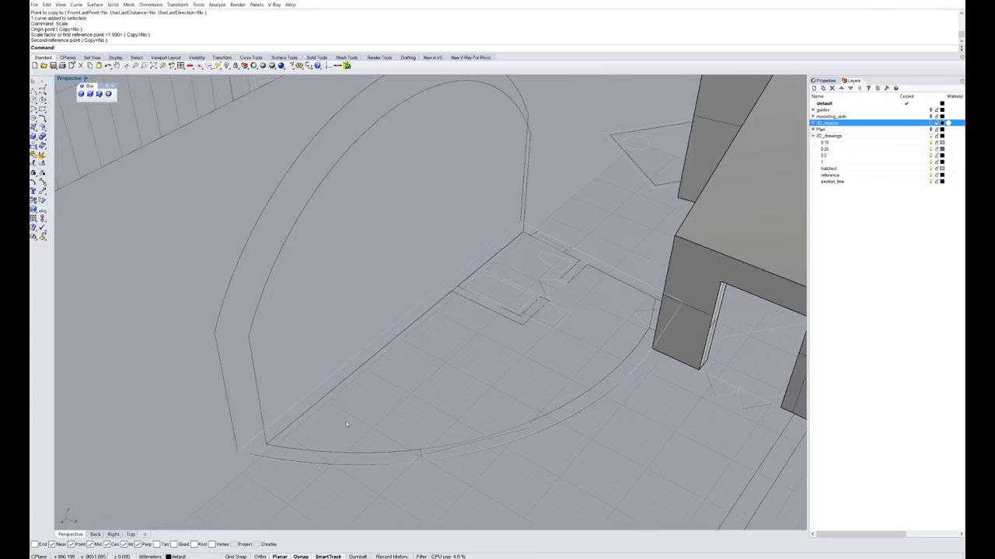
text(t)
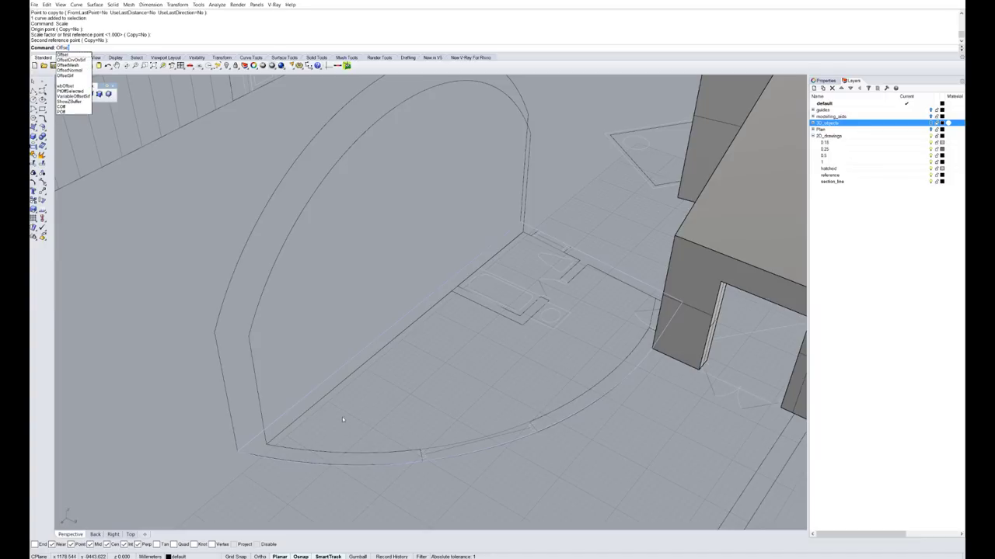
key(Return)
scroll(375, 370, up, 5)
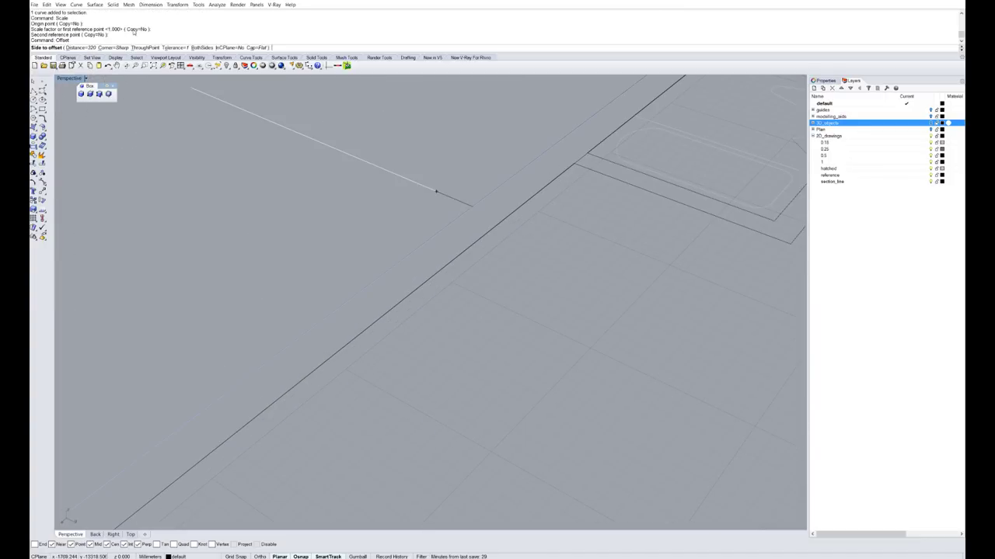
click(82, 48)
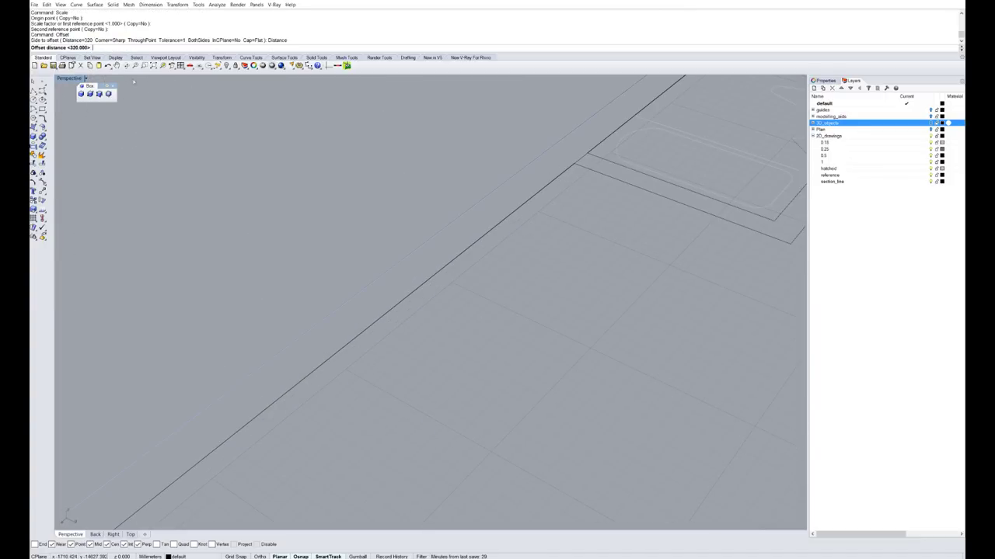
click(321, 322)
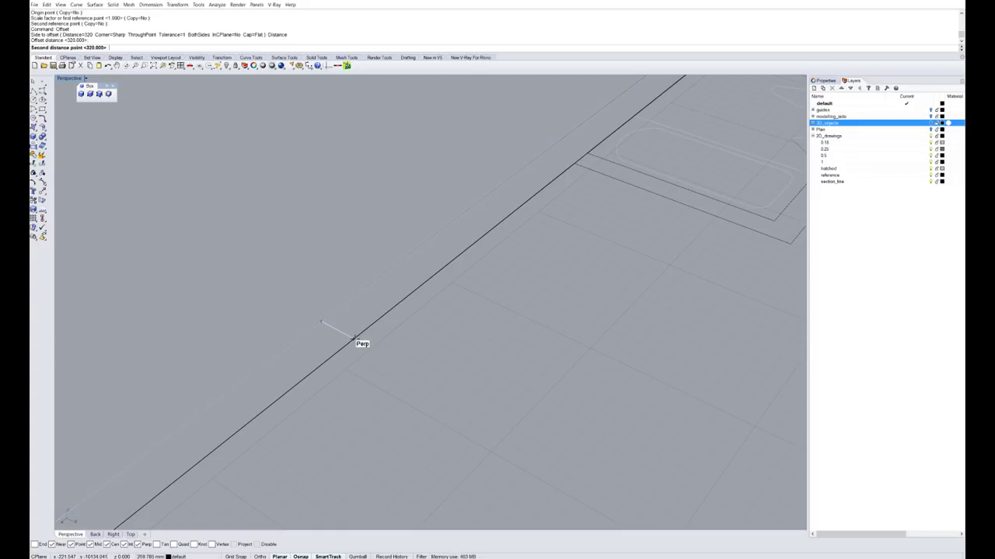
click(355, 339)
click(363, 349)
- Extrude the inner footprint curve upward about 5512 mm into a solid block taller than the arch
scroll(364, 349, down, 15)
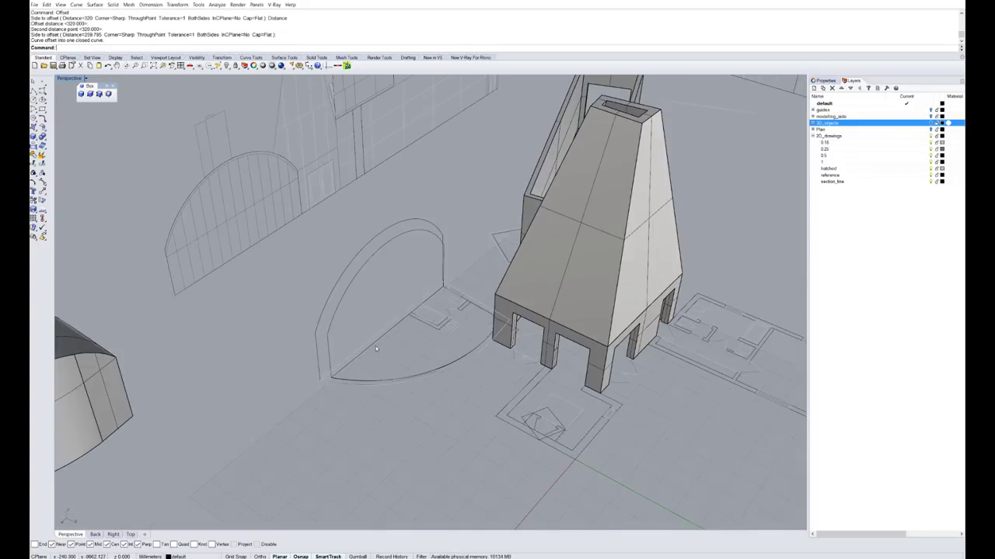
scroll(362, 350, up, 6)
click(362, 351)
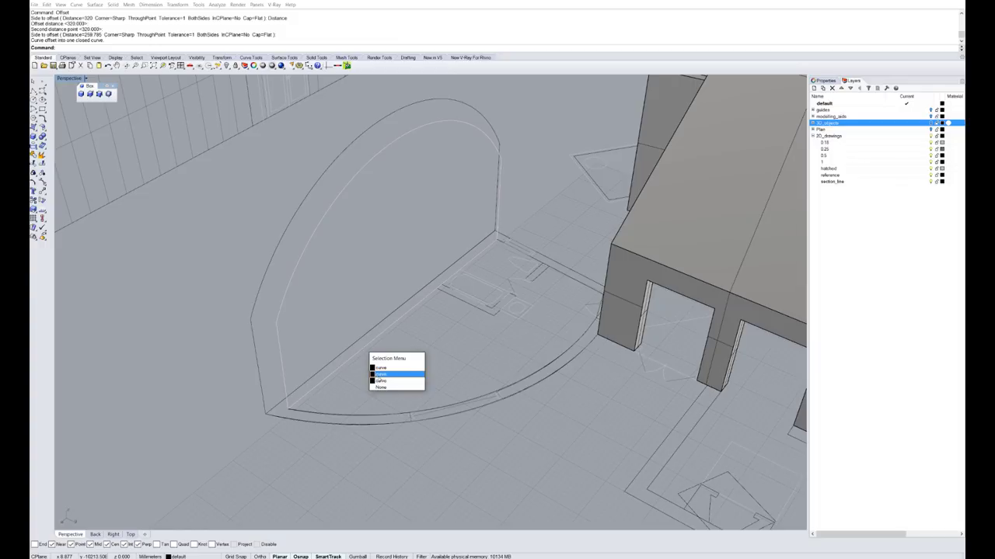
click(382, 380)
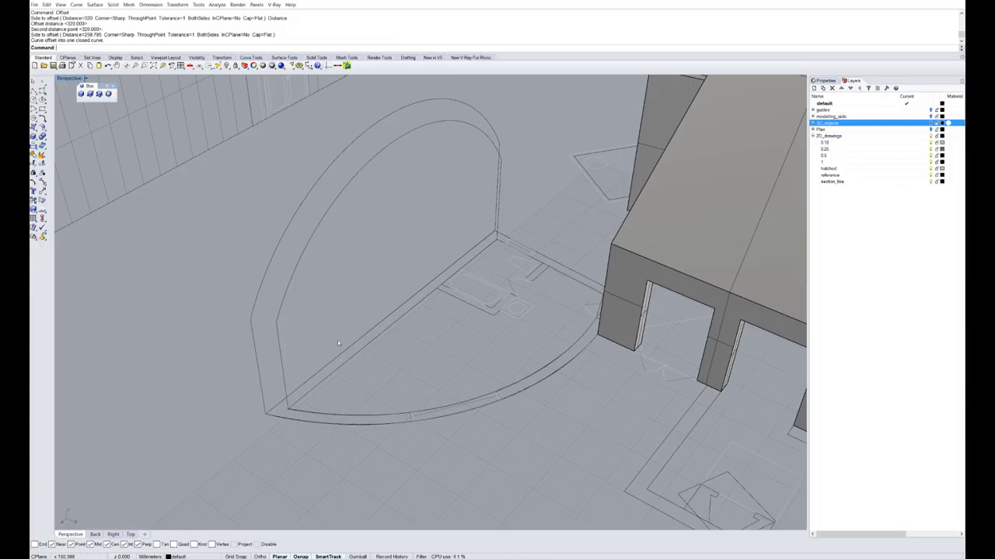
ctrl+click(281, 363)
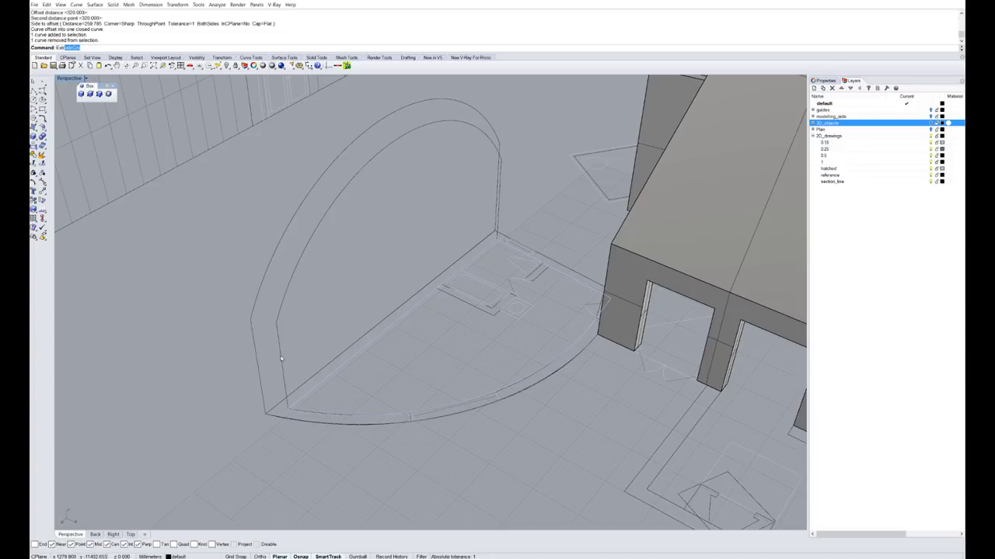
key(Return)
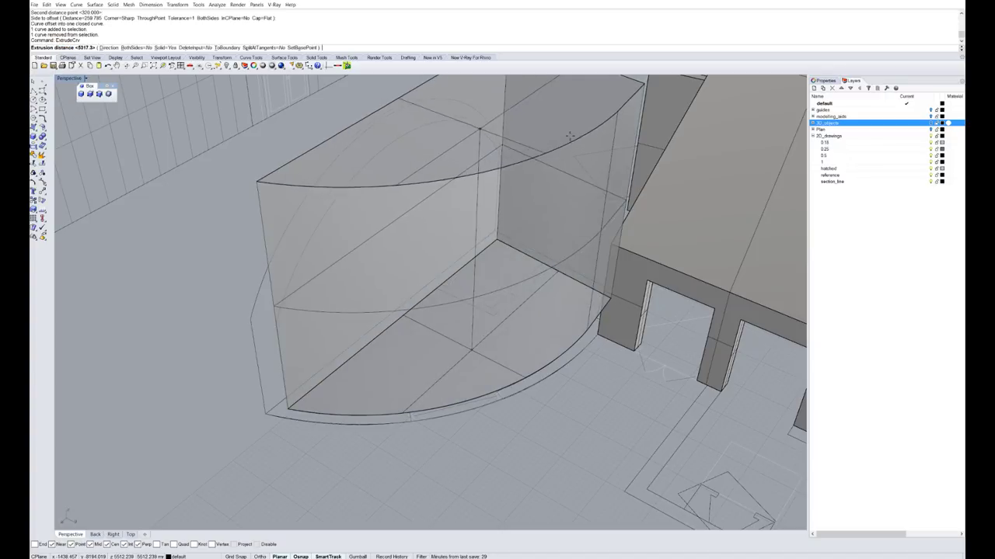
click(569, 137)
- Extrude the inner arched outline horizontally past the curved side of the inner block
mouse_move(351, 242)
right_down()
mouse_move(422, 269)
mouse_move(482, 237)
right_up()
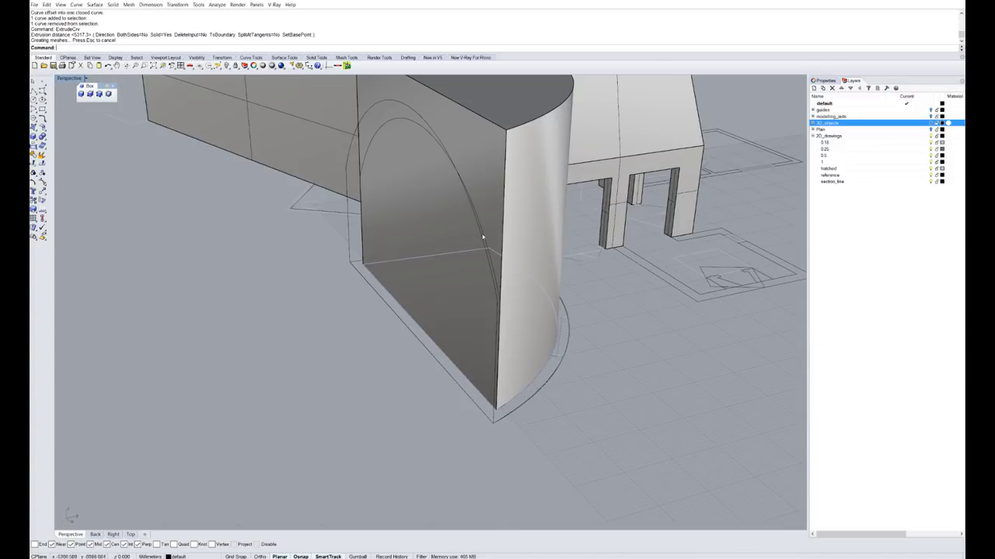
click(483, 236)
right_click(487, 238)
click(722, 264)
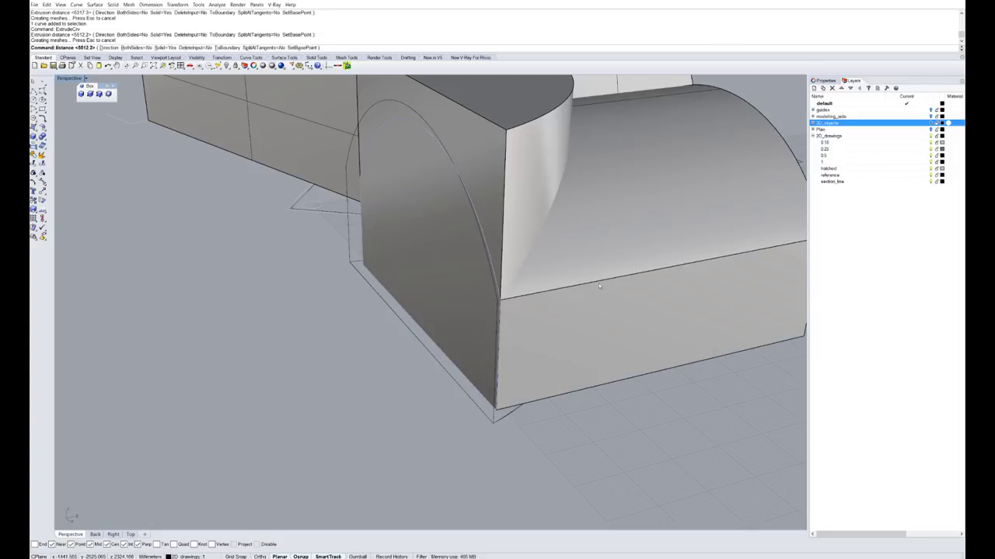
- Trim away the part of the inner curved block above the vault, using the extruded vault as the cutting object
right_drag(719, 267, 540, 289)
text(Trim)
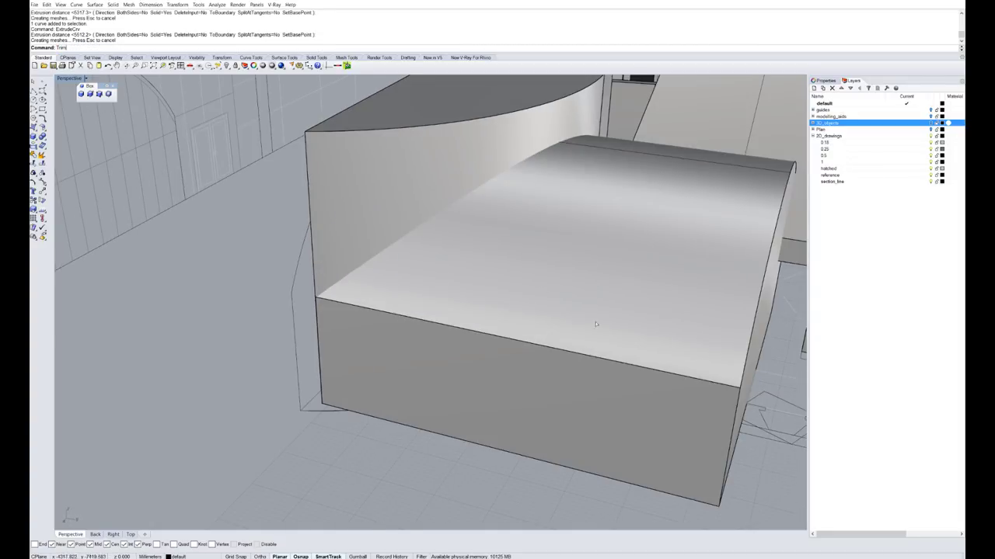
key(Return)
click(596, 324)
right_click(464, 210)
click(435, 188)
right_click(445, 226)
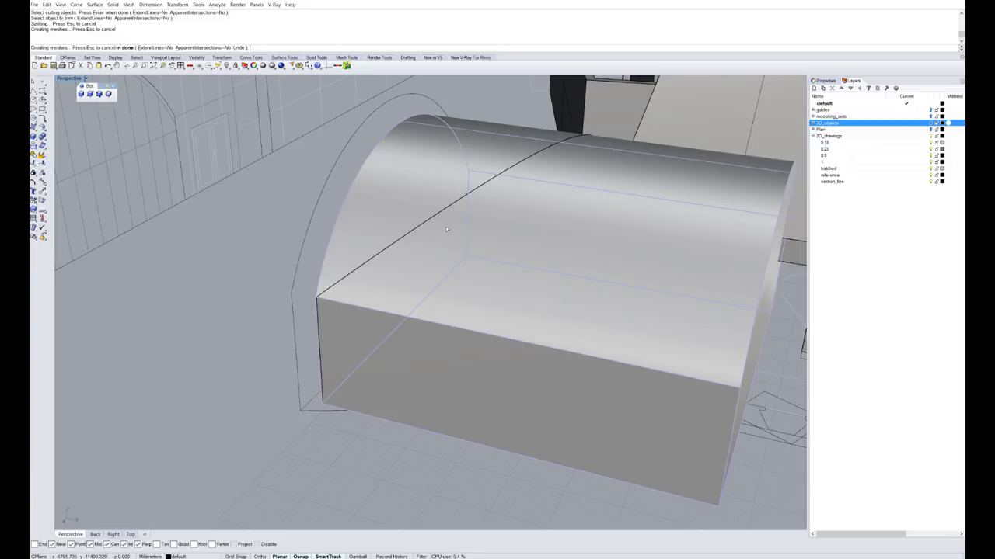
- Trim away the part of the inner vault beyond the curved wall, using the trimmed curved block as the cutting object
right_click(446, 226)
click(445, 226)
key(Escape)
key(Return)
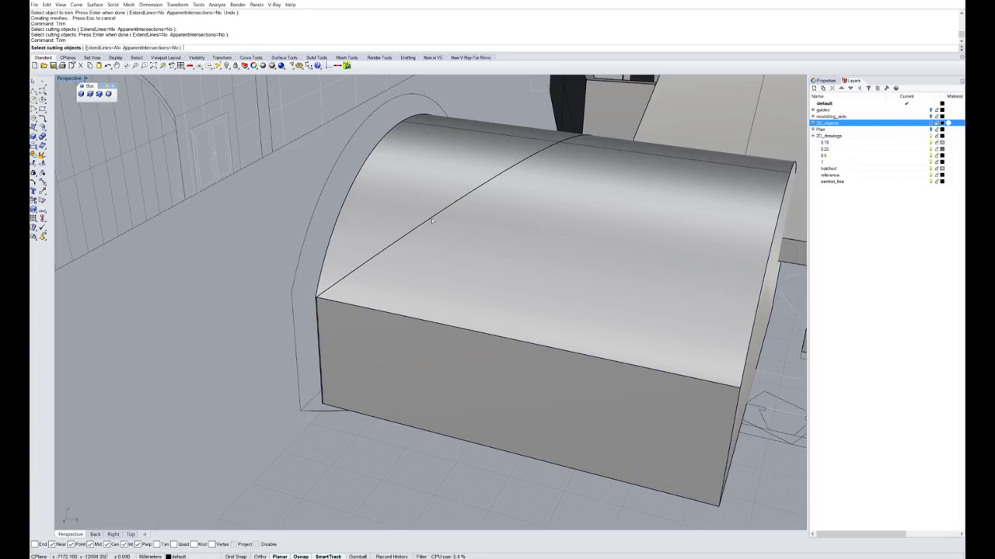
click(441, 225)
key(Return)
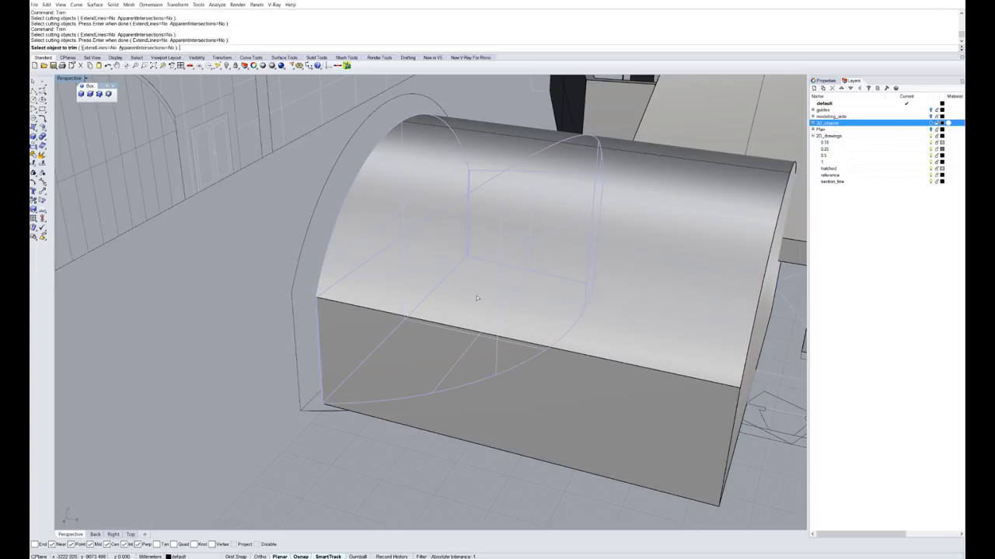
click(473, 299)
scroll(474, 295, down, 5)
key(Return)
- Move the outer vaulted volume back onto the plan, from its pointed base corner to the outer wall corner
click(179, 417)
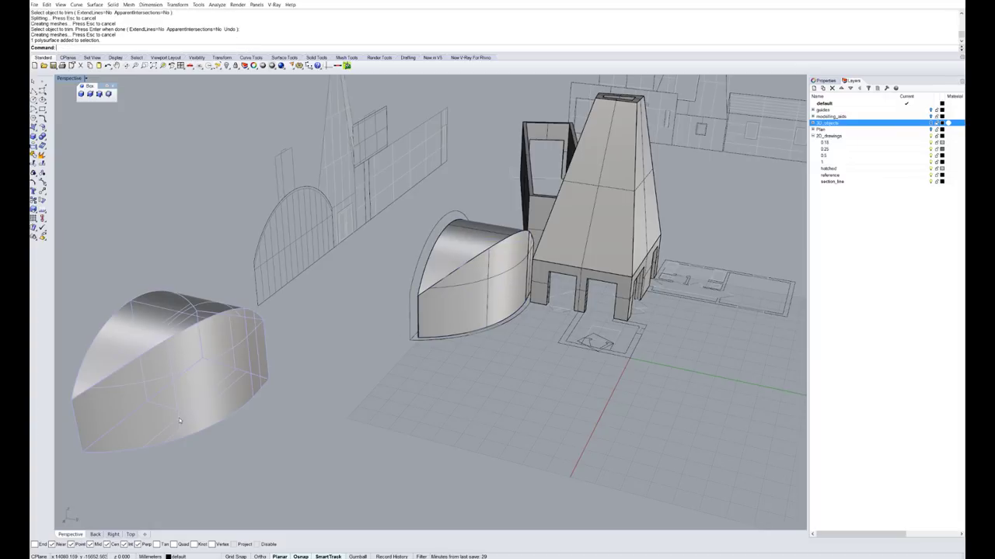
text(m)
key(Return)
click(83, 449)
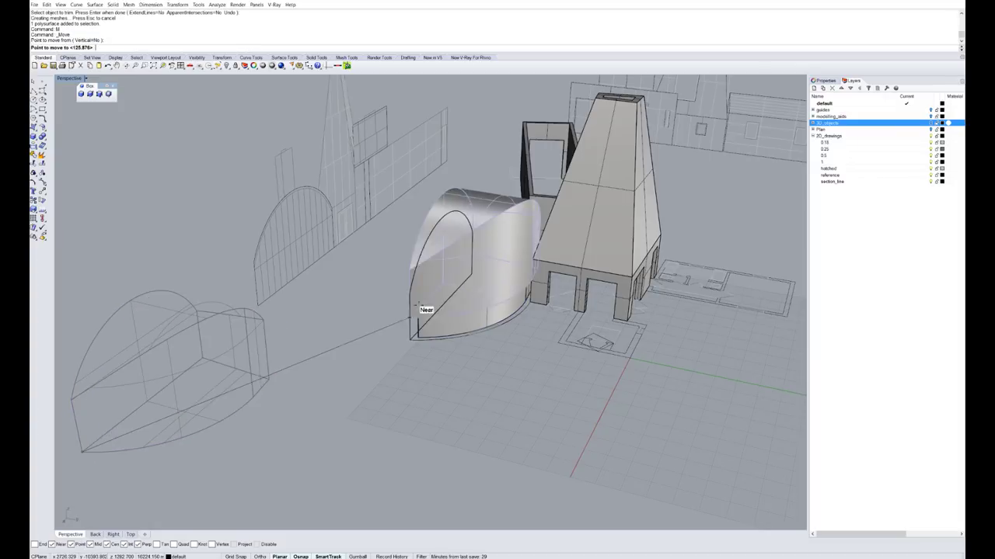
scroll(400, 373, up, 5)
click(395, 390)
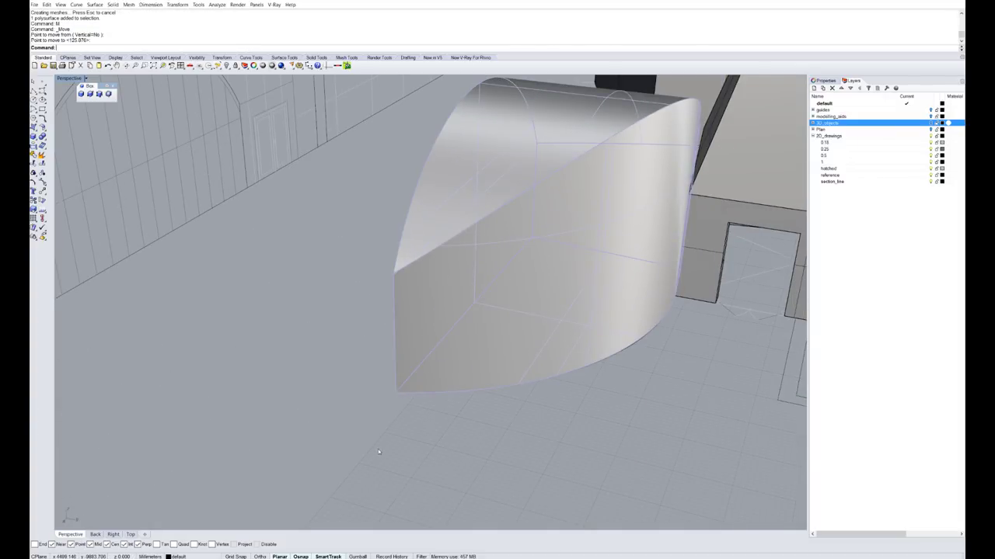
click(378, 423)
- Try to subtract the inner vaulted volume from the outer one with BooleanDifference
right_drag(379, 427, 385, 342)
scroll(397, 350, down, 4)
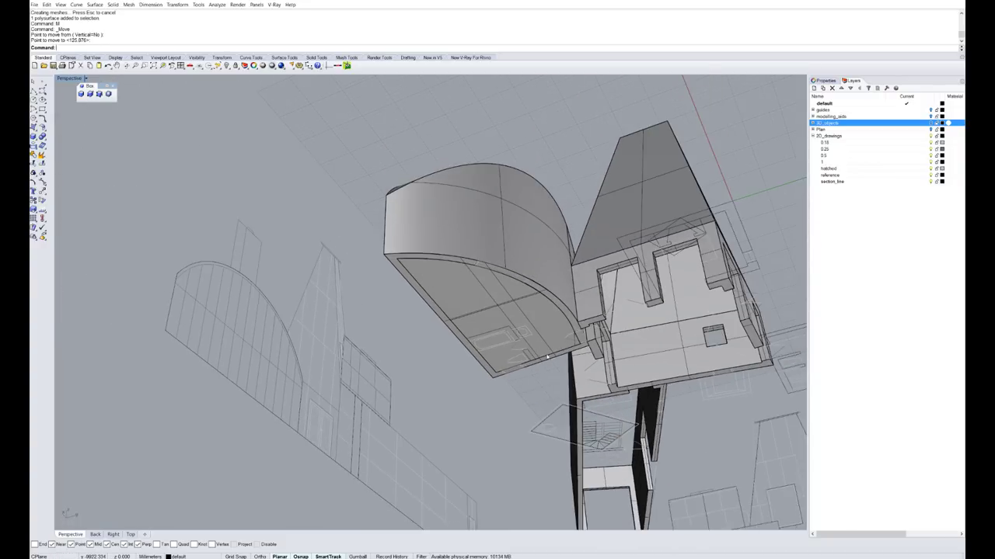
text(Boo)
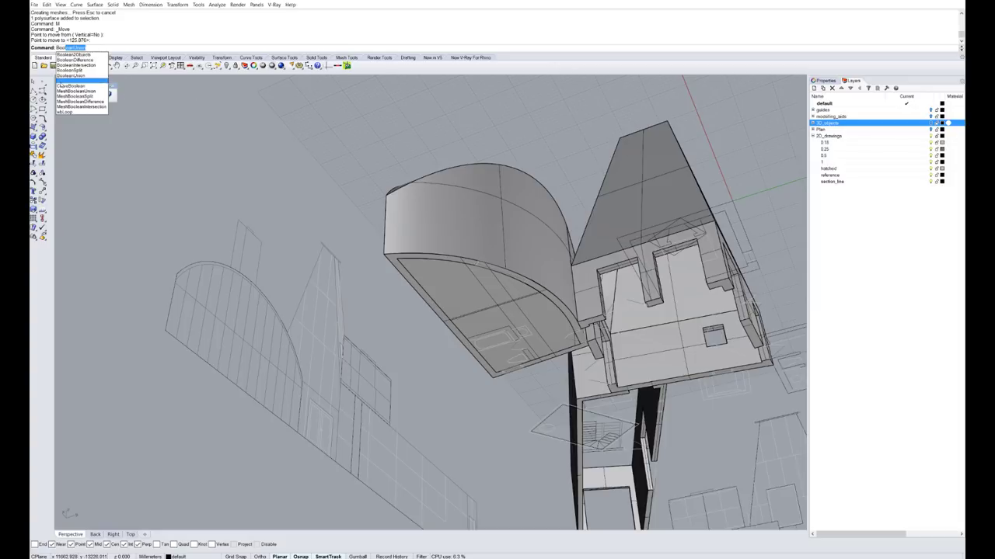
click(73, 59)
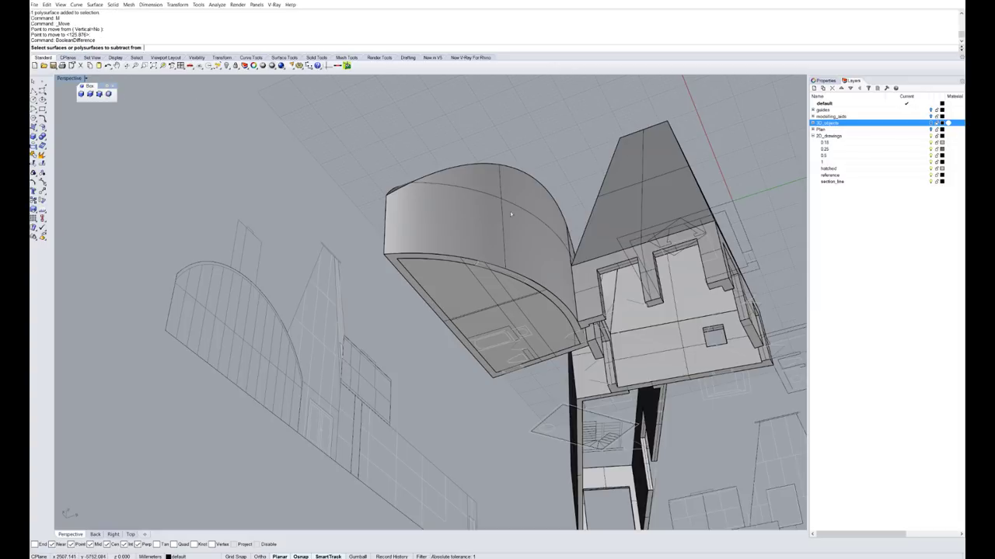
click(430, 286)
key(Return)
click(430, 286)
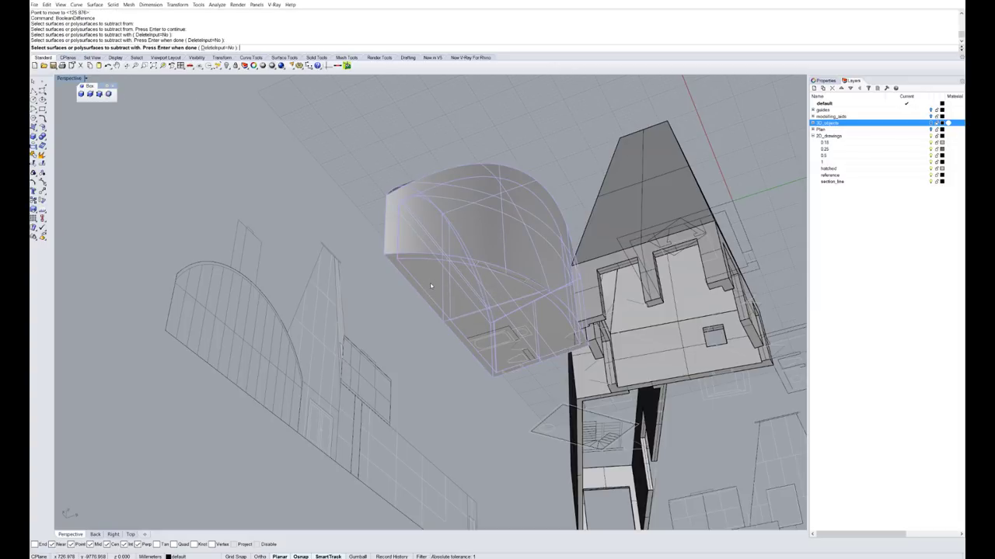
key(Return)
click(430, 285)
key(Return)
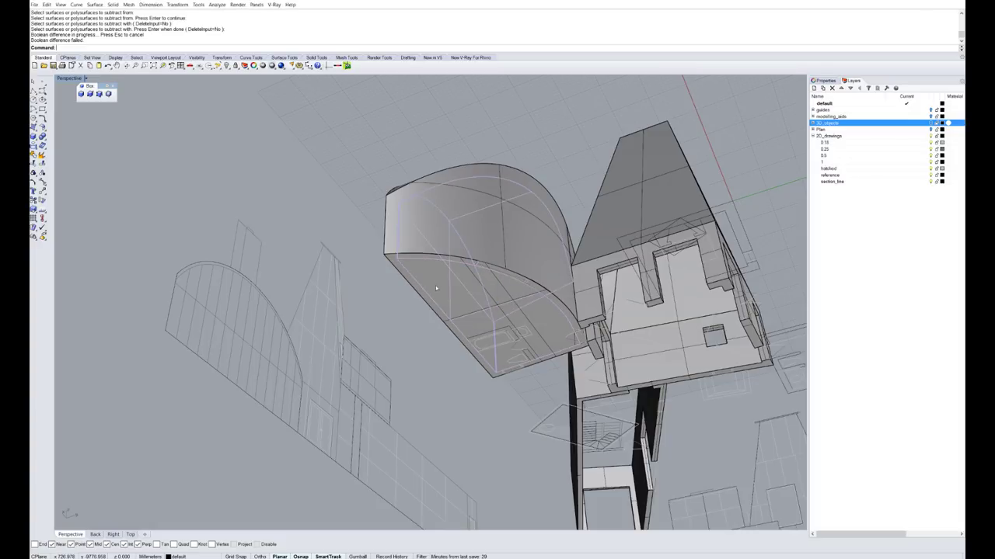
- Delete an inner volume piece, then undo the deletion and the move of the outer vaulted volume
key(Delete)
right_drag(435, 285, 471, 265)
click(470, 266)
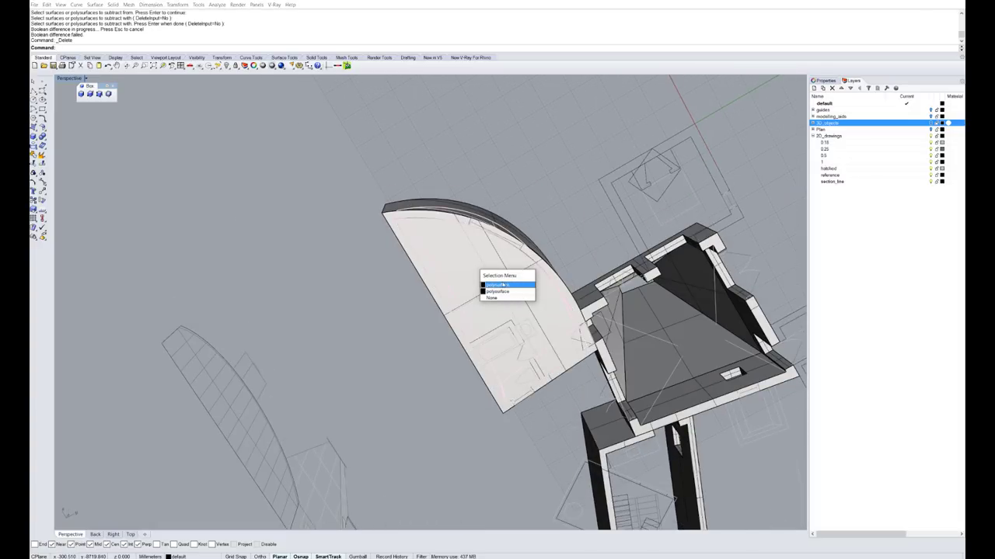
key(Escape)
key(ctrl+z)
key(ctrl+z)
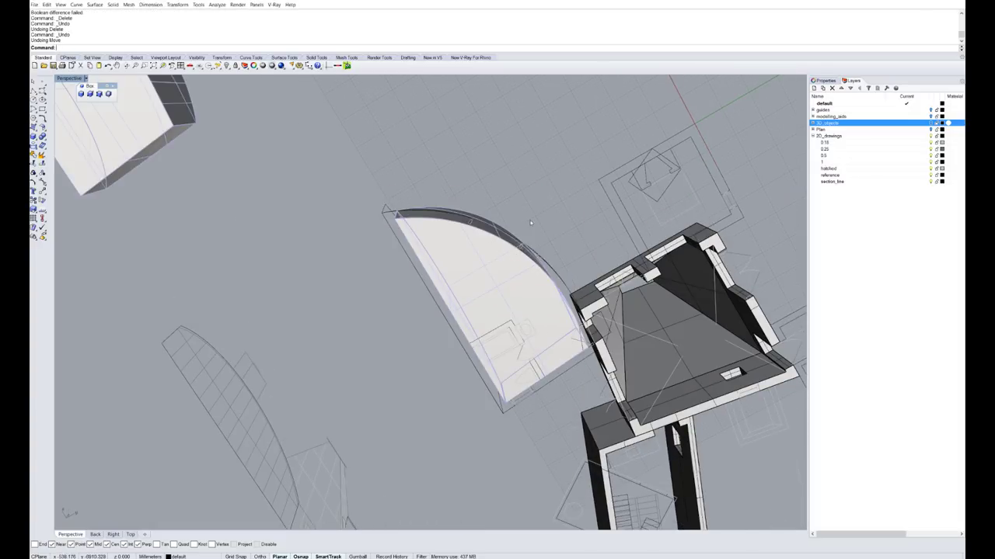
- Join the trimmed inner vault and the trimmed inner curved block into one polysurface
scroll(526, 223, down, 5)
right_drag(527, 222, 513, 377)
scroll(512, 366, up, 8)
click(506, 347)
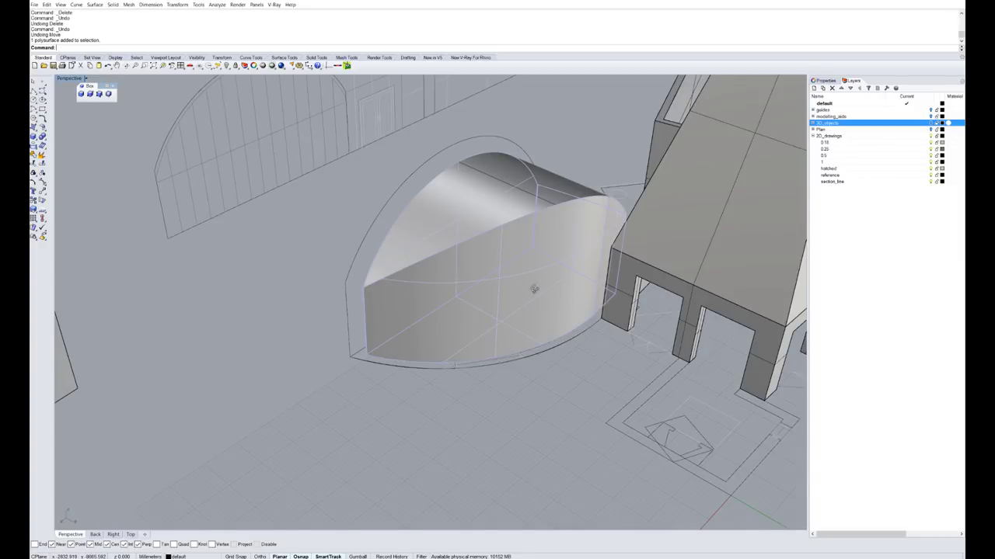
right_drag(534, 289, 602, 181)
click(607, 178)
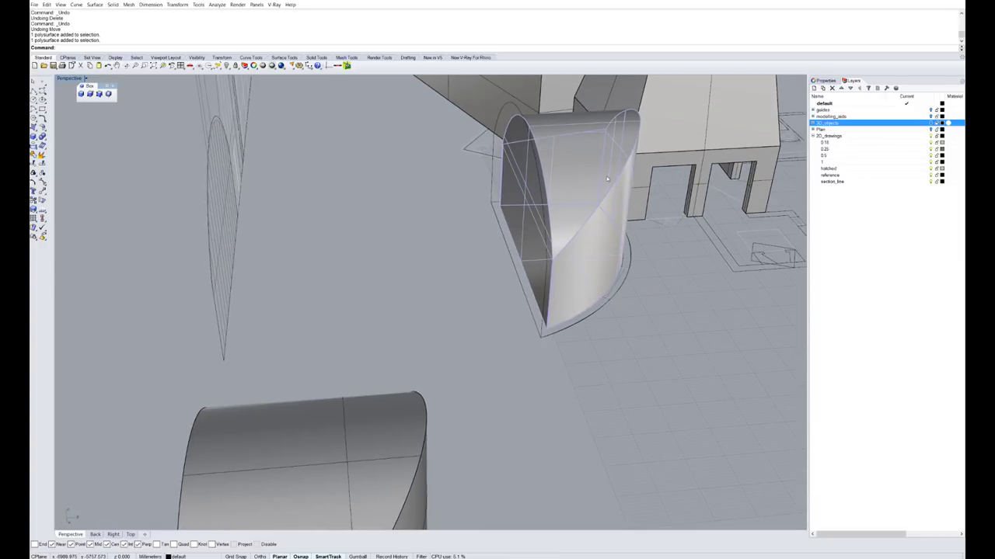
text(Join)
key(Return)
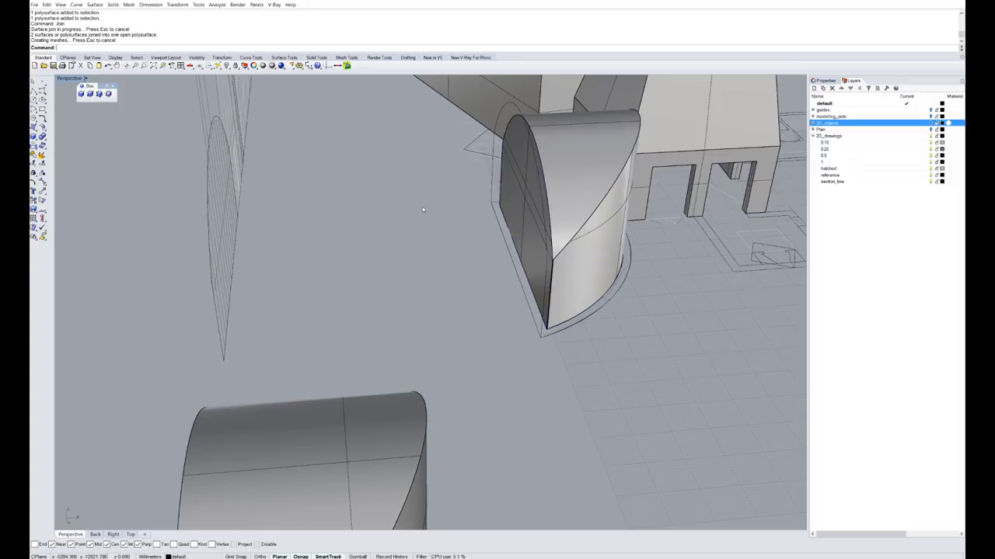
right_drag(606, 176, 448, 303)
scroll(449, 303, up, 10)
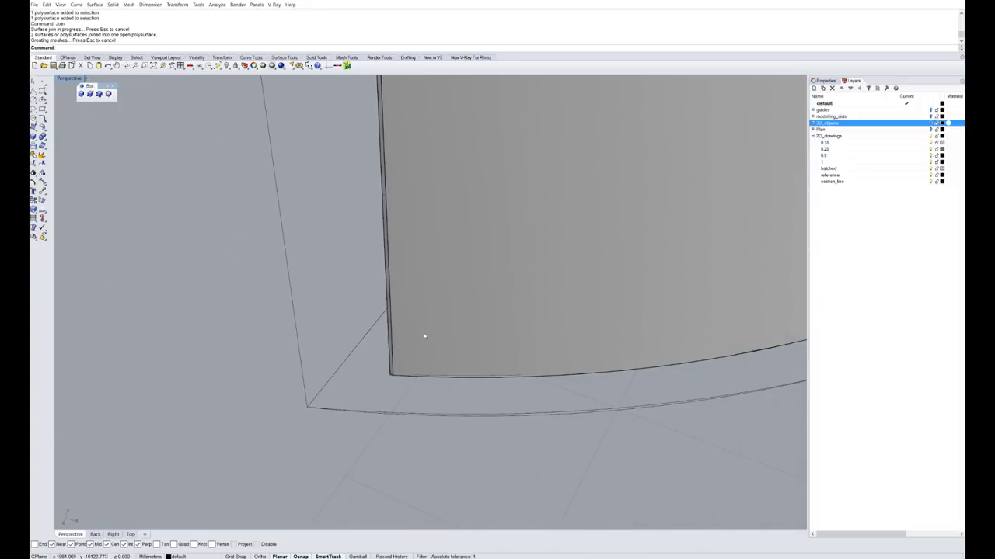
- Move the outer vaulted volume onto the plan, from its pointed base corner to the outer wall corner
scroll(435, 341, down, 10)
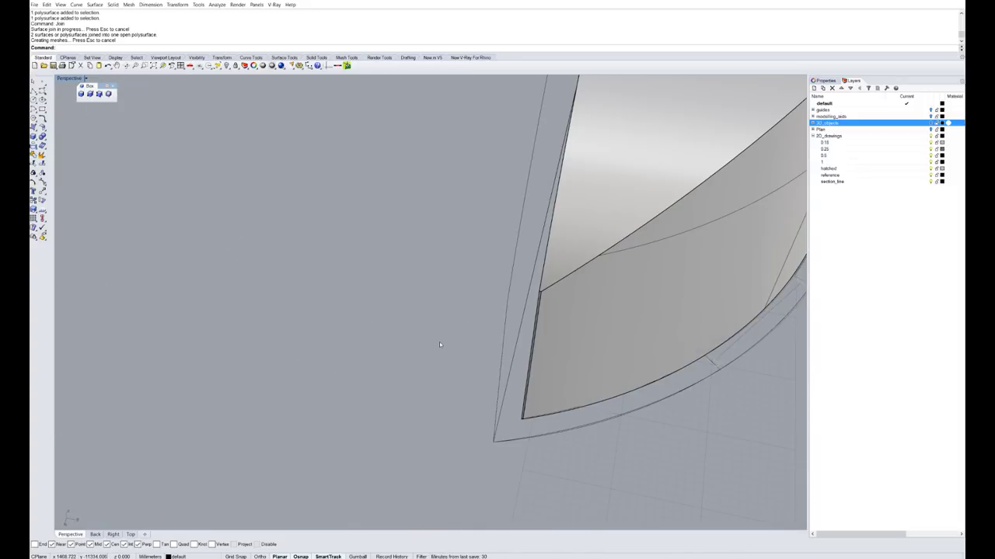
right_drag(502, 308, 511, 295)
click(511, 296)
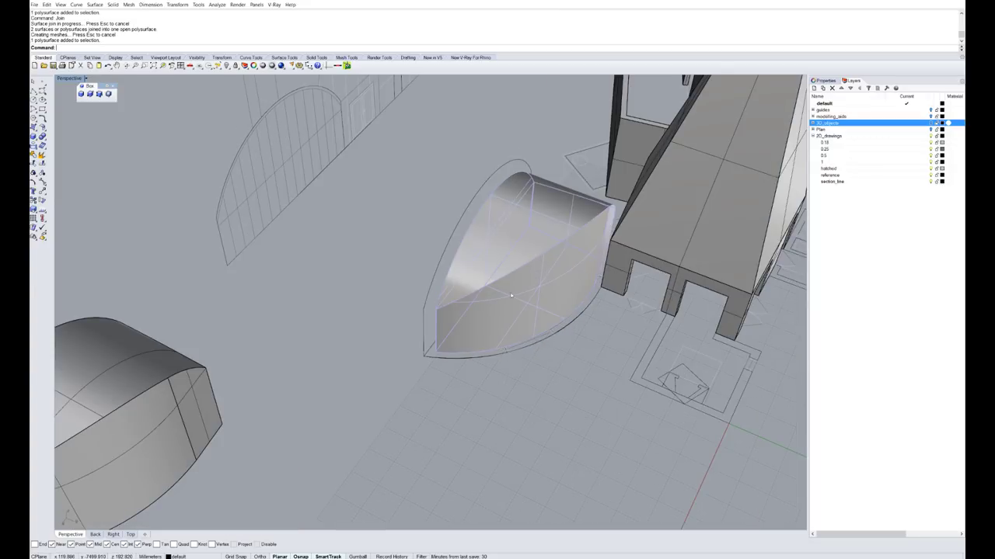
scroll(385, 297, down, 5)
click(214, 412)
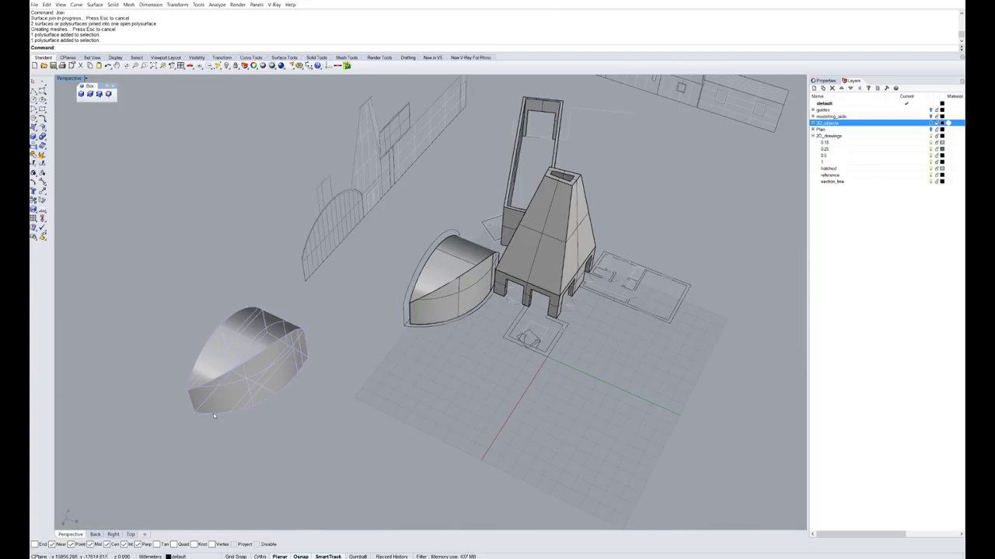
text(m)
key(Return)
click(195, 411)
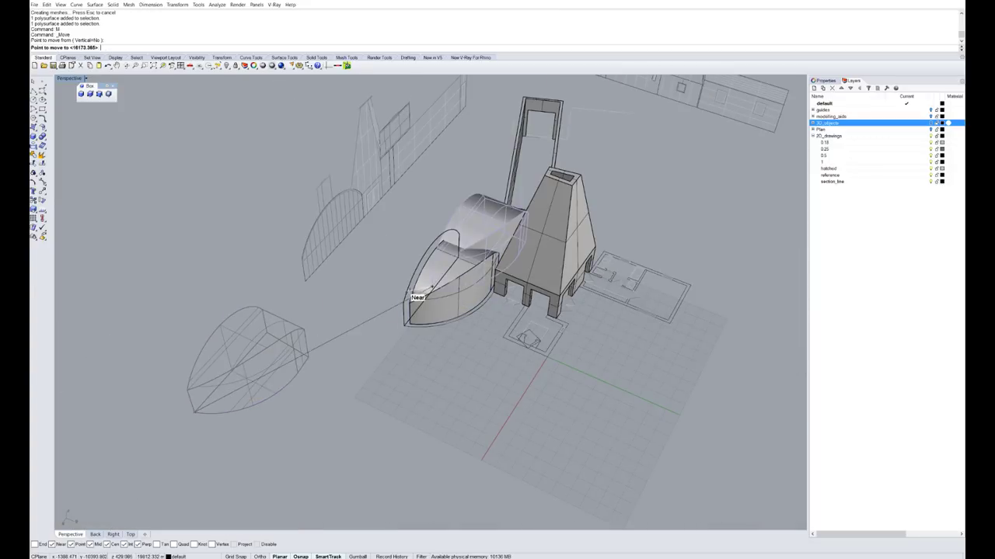
scroll(412, 294, up, 5)
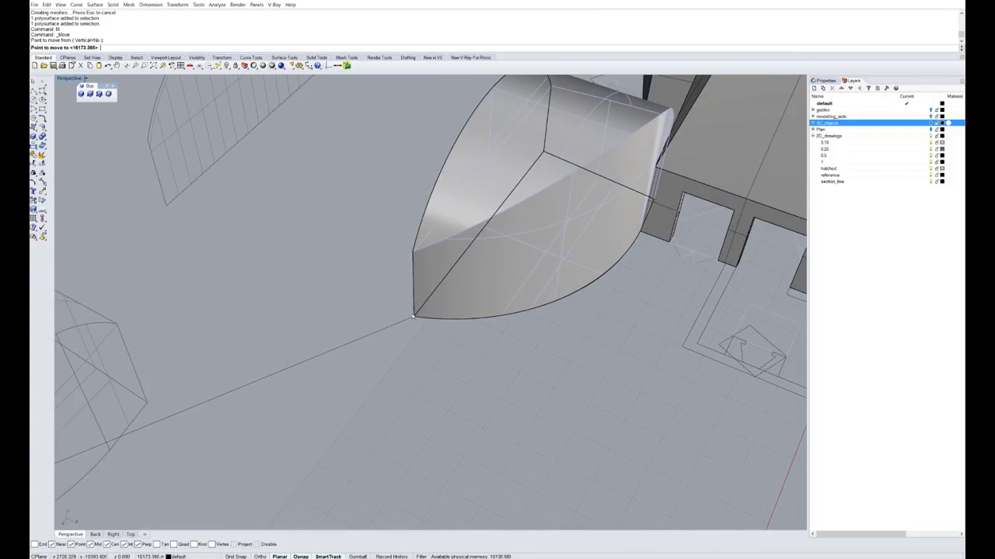
click(413, 317)
scroll(466, 293, down, 8)
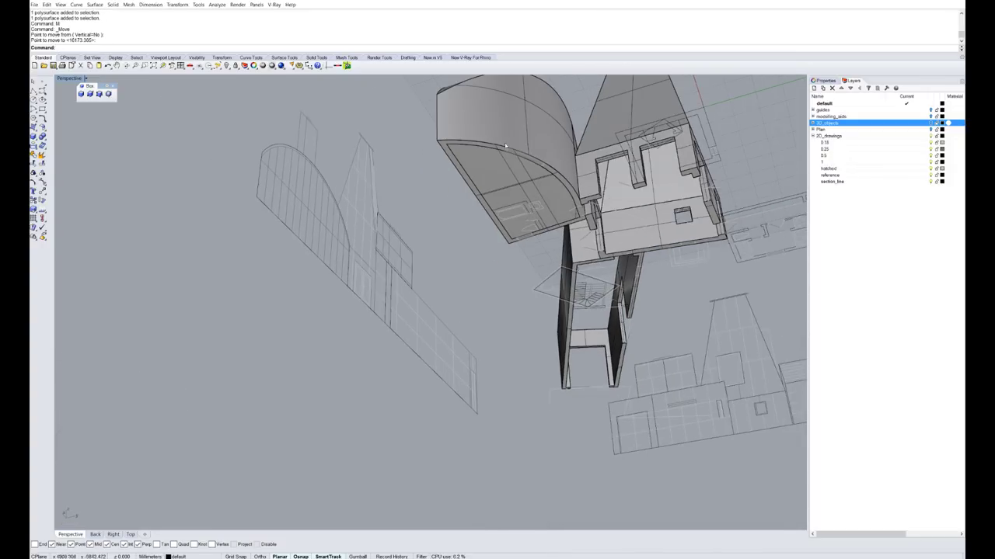
scroll(503, 202, up, 4)
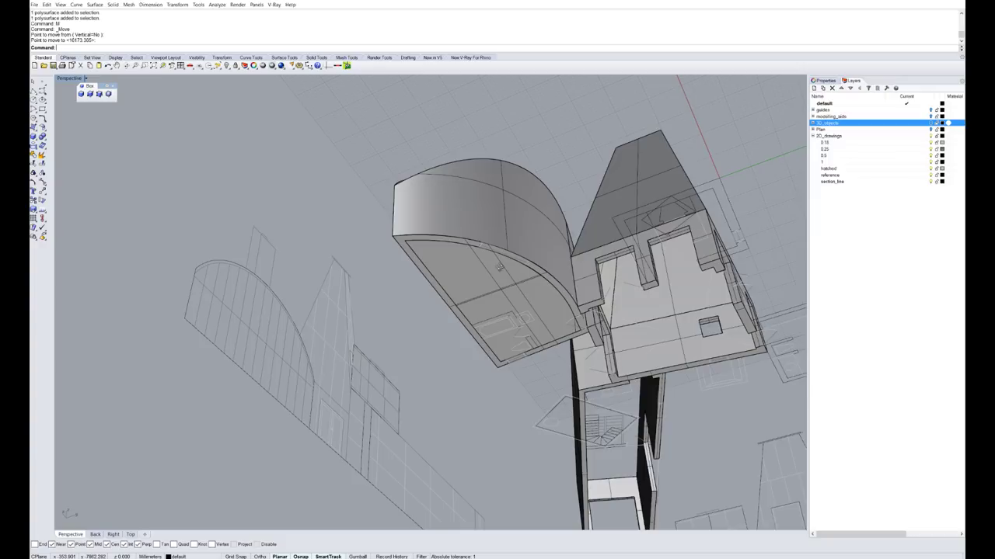
- Try to subtract the joined inner vaulted volume from the outer one with BooleanDifference
text(Boo)
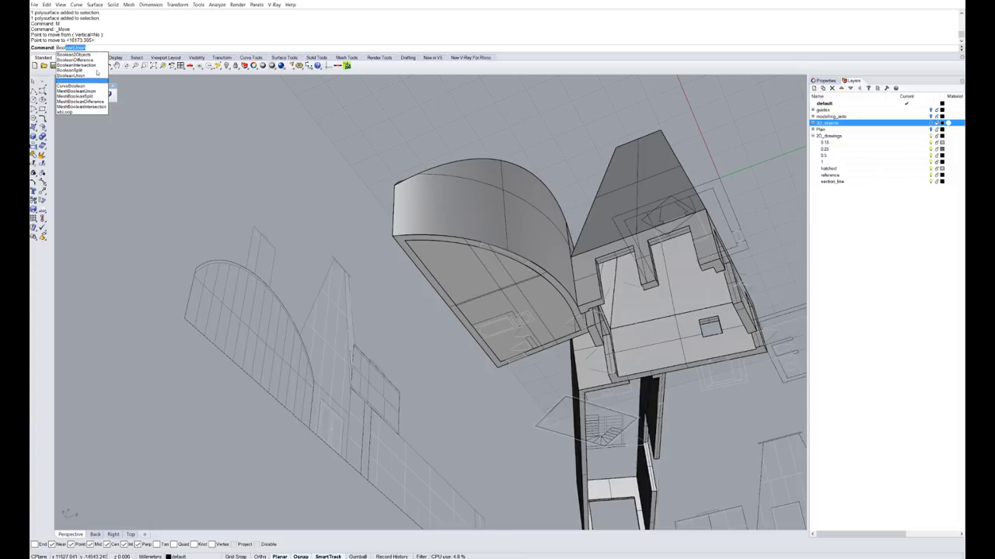
click(74, 60)
click(444, 218)
key(Return)
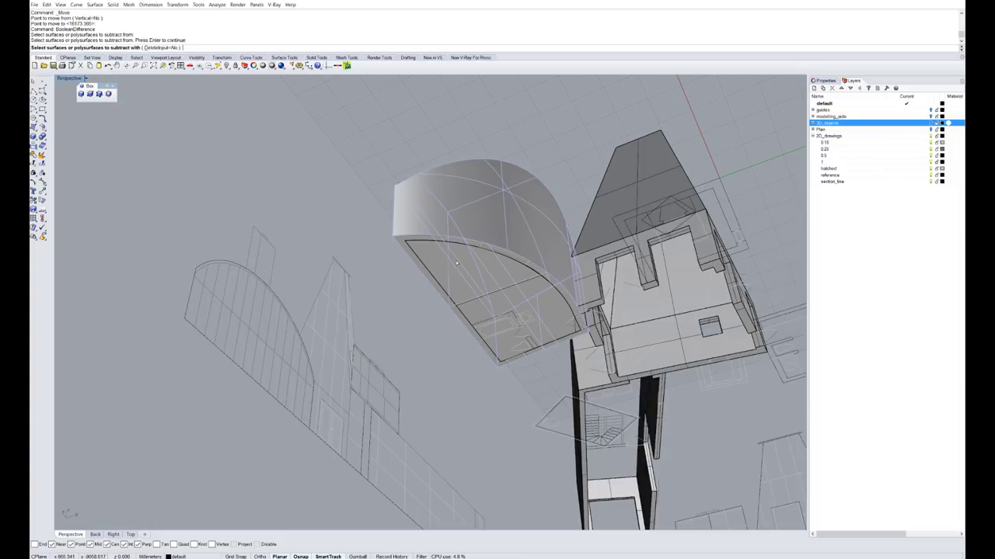
click(456, 259)
key(Return)
click(457, 264)
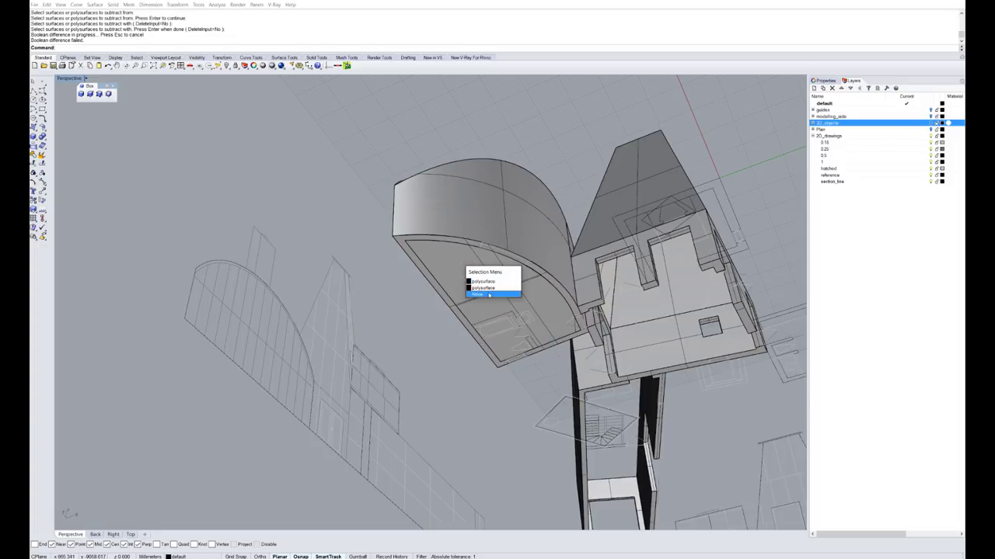
click(443, 352)
- Pull the outer vaulted volume clear of the inner one and check the model for invalid geometry with SelBadObjects
right_drag(532, 240, 522, 342)
drag(523, 240, 243, 264)
click(357, 308)
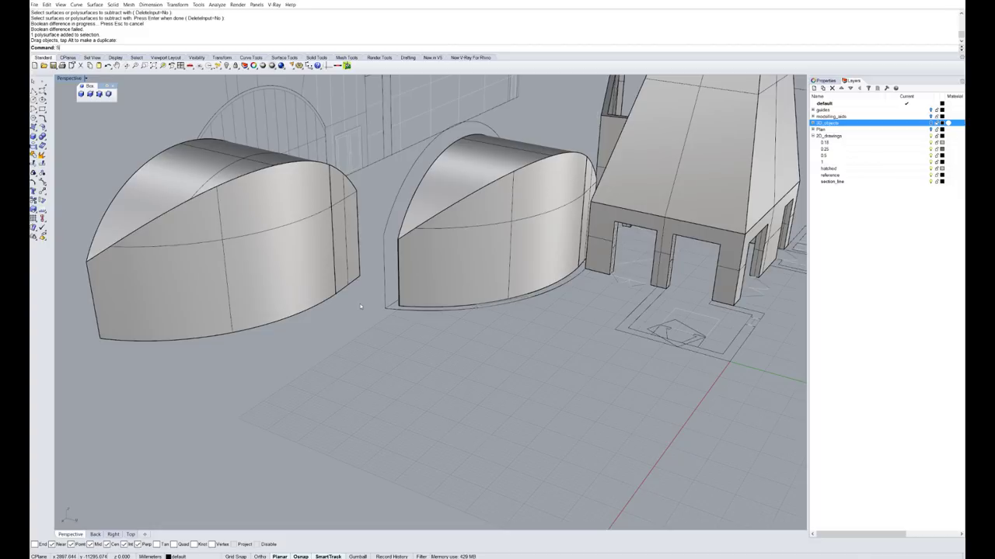
text(BadObjects)
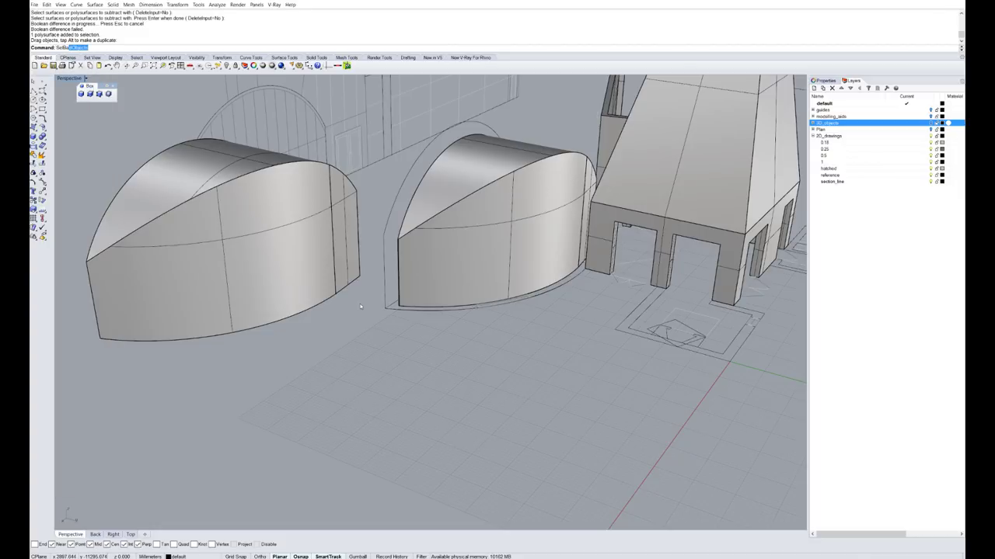
key(Return)
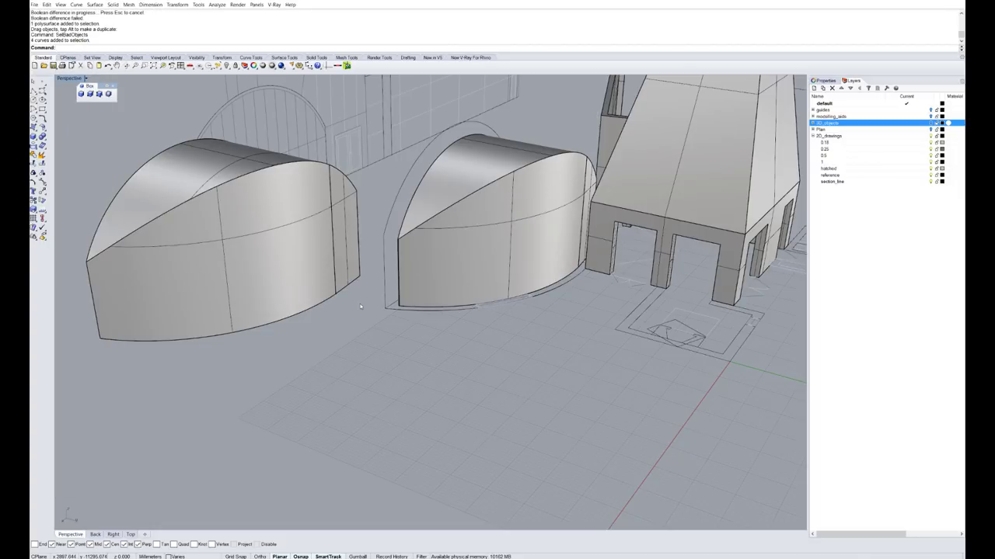
- Display the naked edges of the inner vaulted volume with ShowEdges
right_drag(370, 294, 426, 292)
click(497, 284)
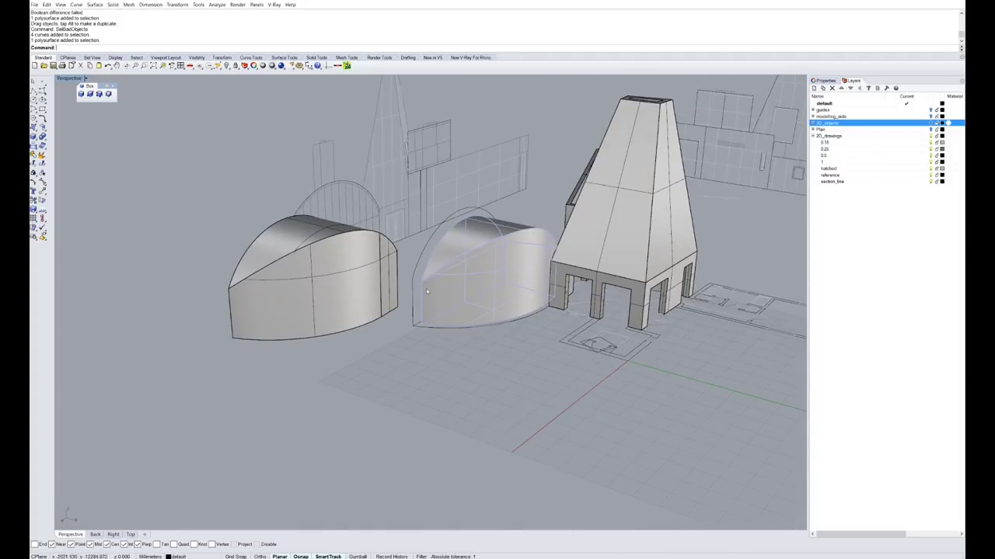
text(ShowEdges)
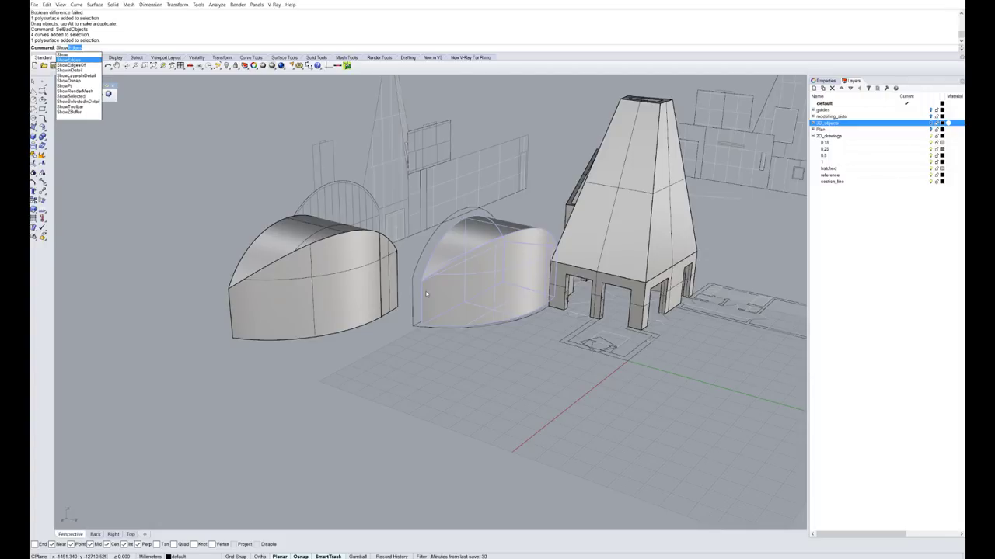
key(Return)
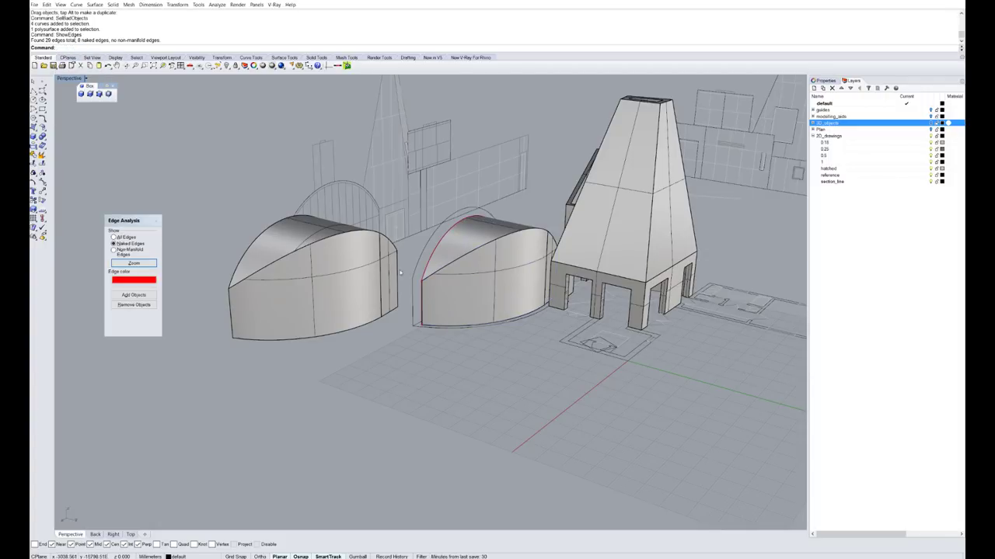
- Examine the naked edges around the inner volume's arched flat face and its vertical corners
right_drag(401, 273, 677, 272)
scroll(484, 231, up, 6)
scroll(390, 483, up, 3)
scroll(390, 482, up, 1)
scroll(389, 483, down, 1)
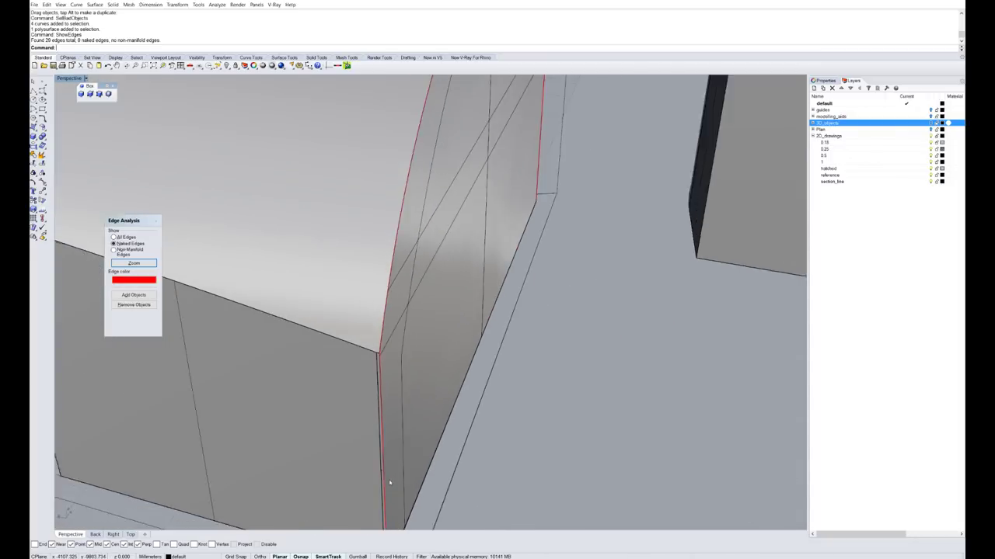
scroll(389, 483, down, 4)
mouse_move(433, 381)
right_down()
mouse_move(469, 360)
mouse_move(443, 372)
right_up()
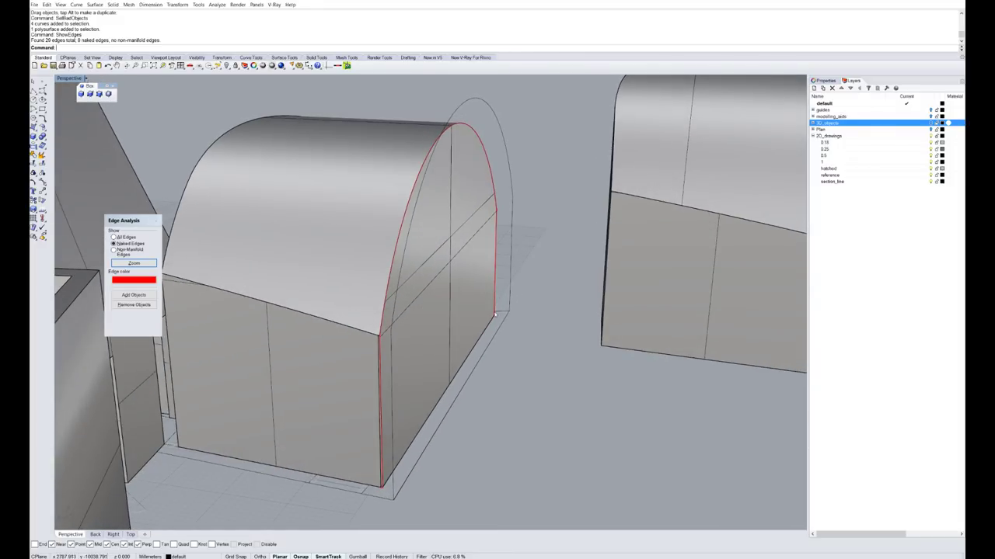
scroll(495, 315, down, 5)
right_drag(495, 315, 337, 305)
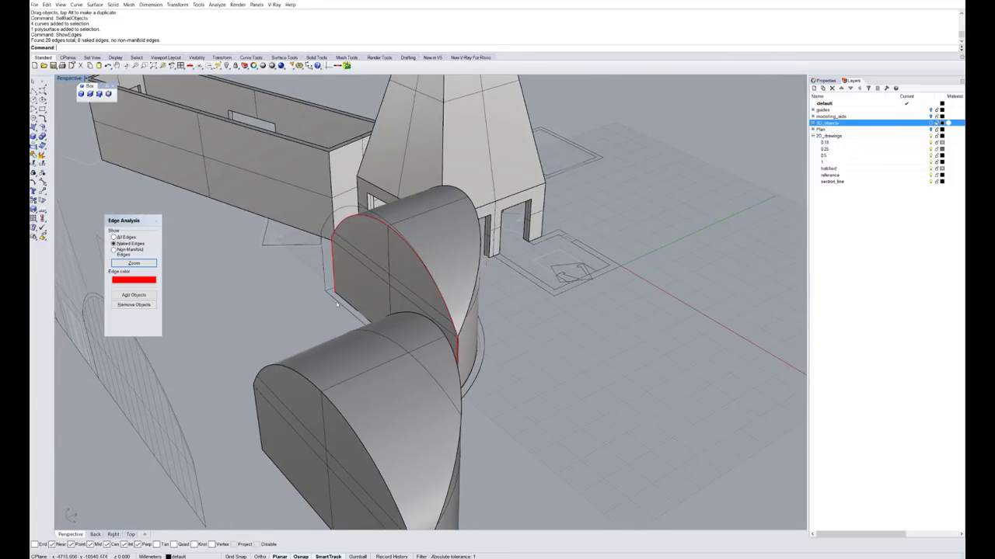
- Display the naked edges of the outer vaulted volume and inspect them alongside those of the inner one
scroll(338, 304, down, 5)
click(386, 366)
right_click(386, 366)
right_drag(385, 365, 365, 362)
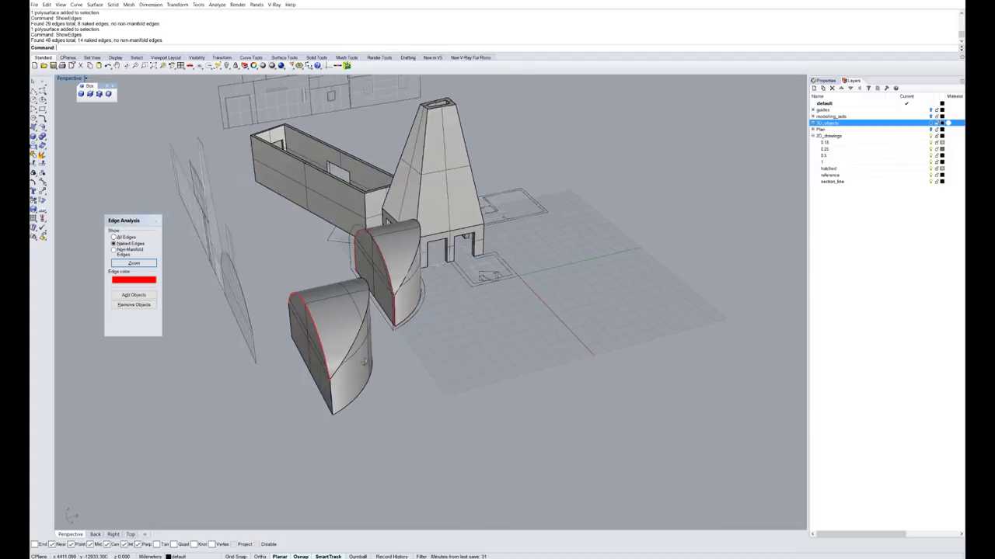
scroll(364, 361, up, 5)
scroll(349, 359, down, 5)
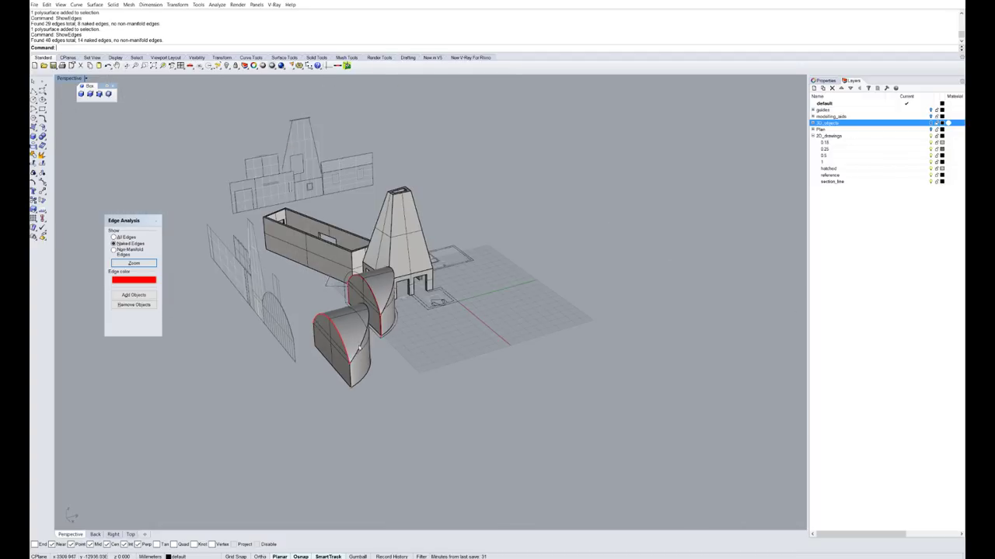
scroll(319, 261, up, 4)
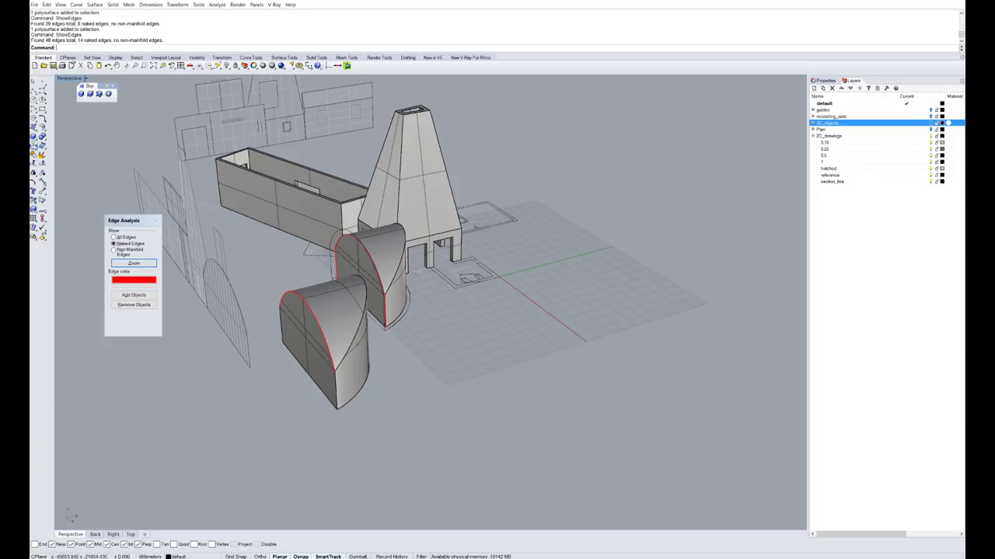
- Create a freestanding test box on the ground in front of the vaulted volumes
click(33, 138)
click(445, 383)
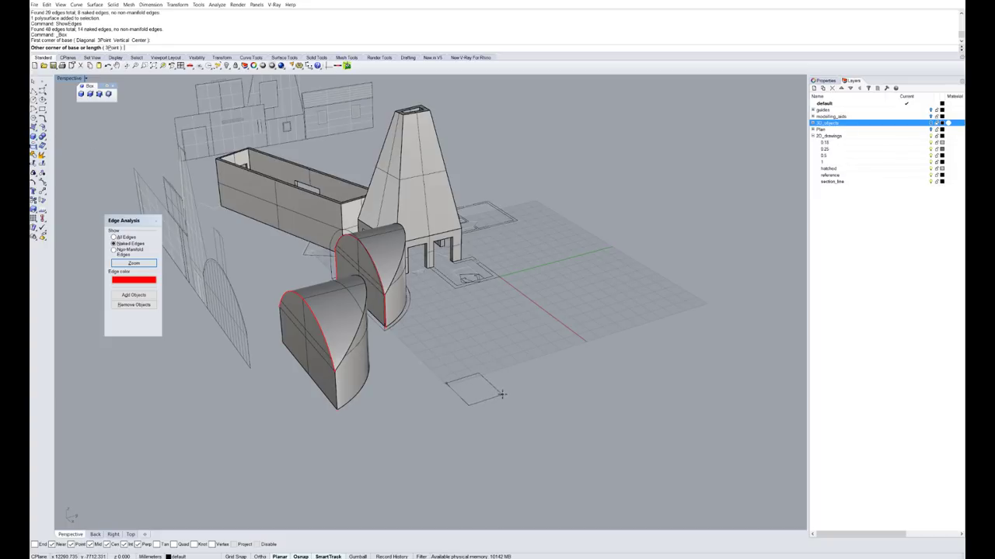
click(503, 394)
click(499, 339)
- Explode the test box into separate surfaces and delete its top face
scroll(499, 339, up, 4)
click(465, 371)
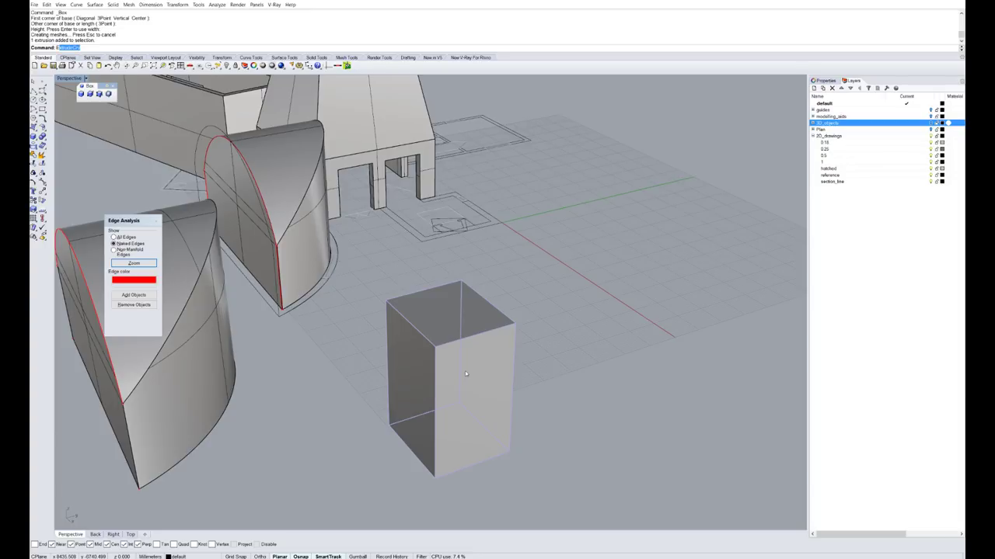
key(Return)
click(451, 311)
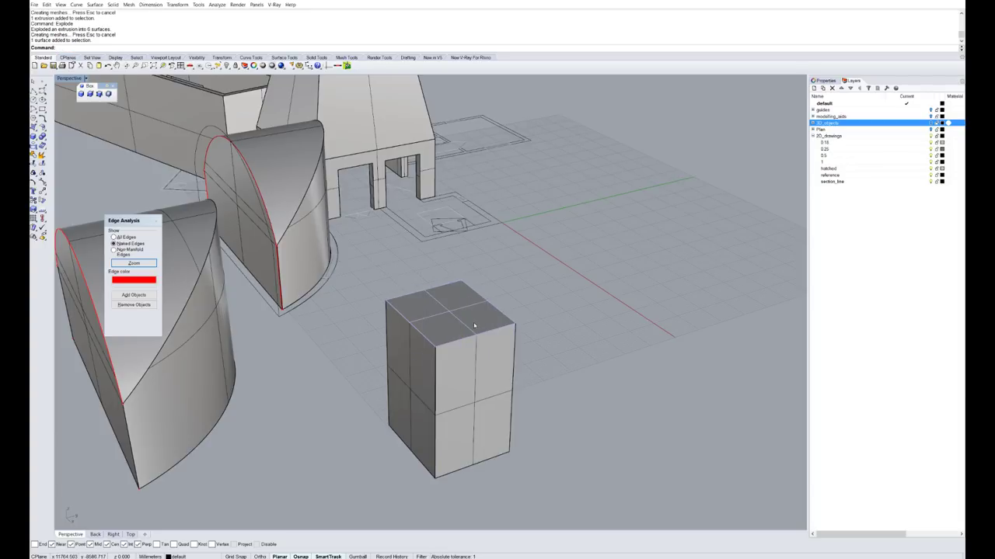
key(Delete)
- Join the test box's five remaining faces into one open polysurface
drag(404, 300, 373, 296)
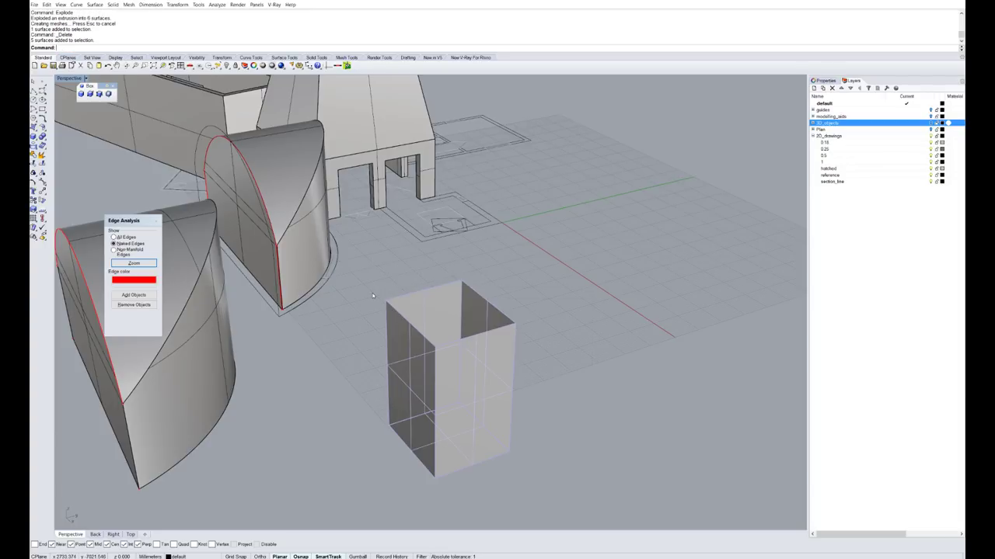
text(Join)
key(Return)
click(414, 384)
scroll(417, 385, up, 5)
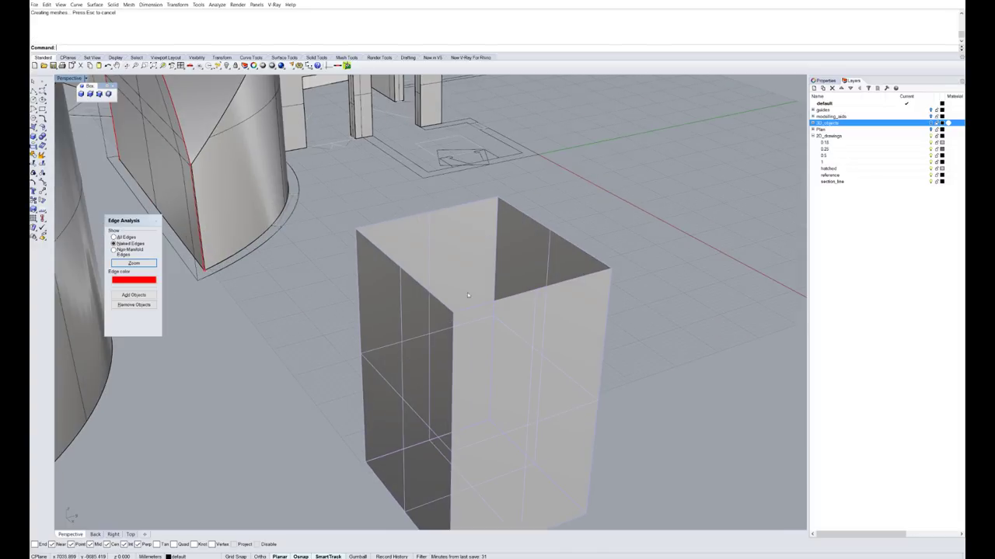
scroll(468, 295, down, 5)
right_drag(494, 296, 475, 324)
key(Escape)
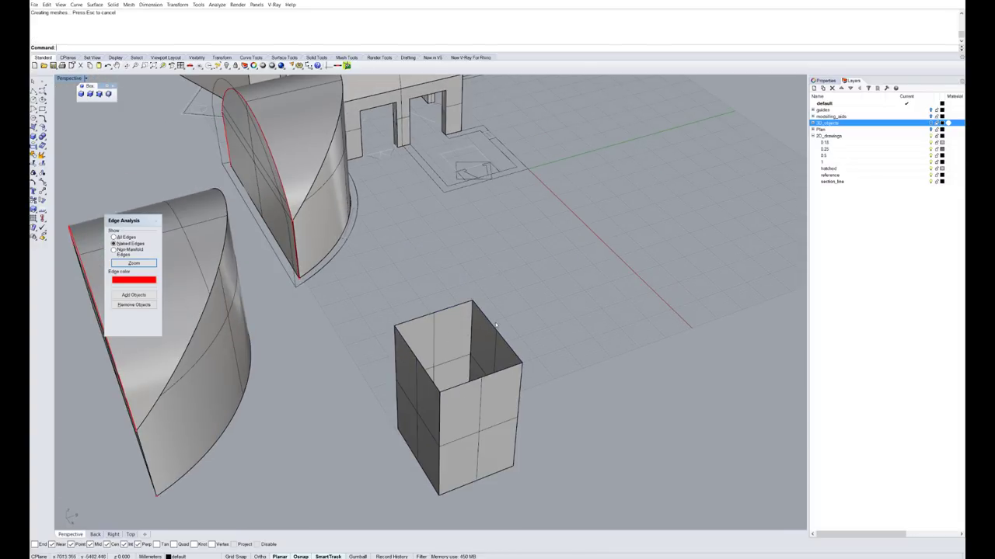
- Add the open test box to the naked edge analysis and explode it to compare its edges when unjoined
click(492, 360)
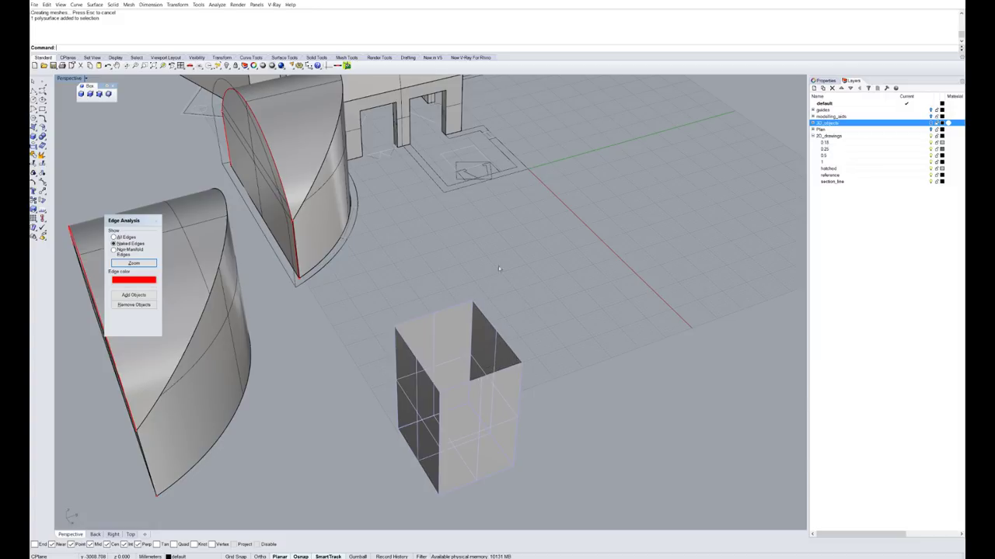
click(133, 296)
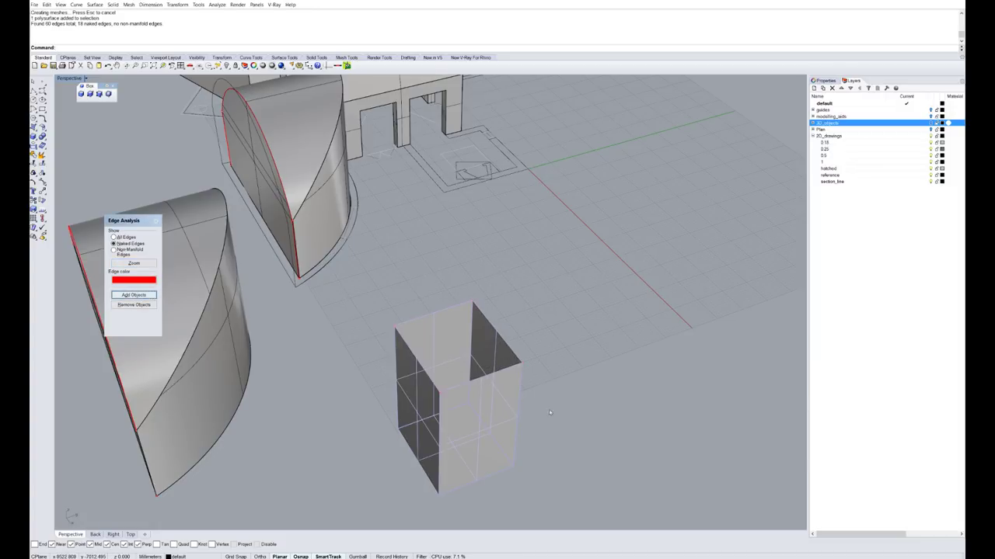
click(492, 395)
key(Return)
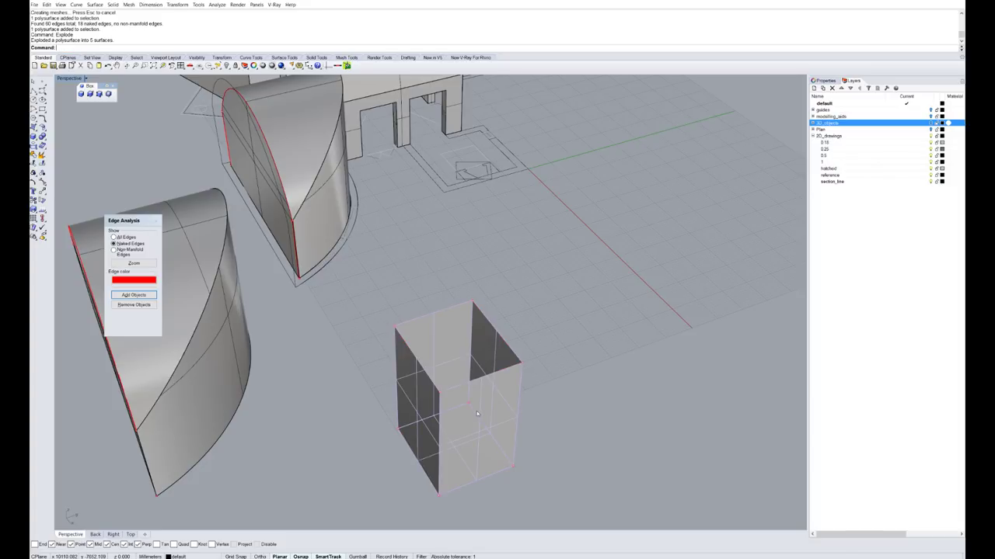
click(575, 360)
right_drag(575, 360, 555, 350)
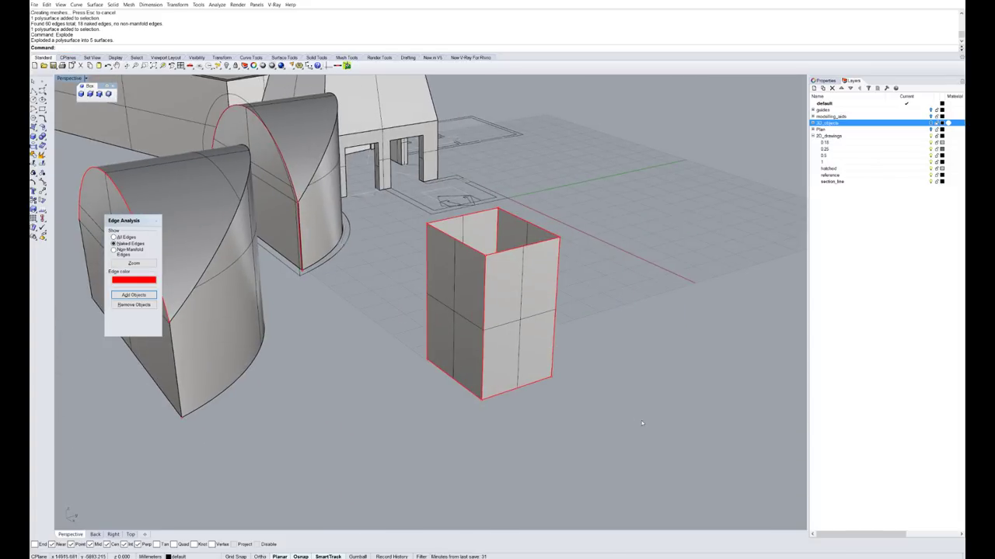
- Delete all five surfaces of the exploded test box
drag(435, 263, 435, 263)
key(Delete)
scroll(533, 307, down, 8)
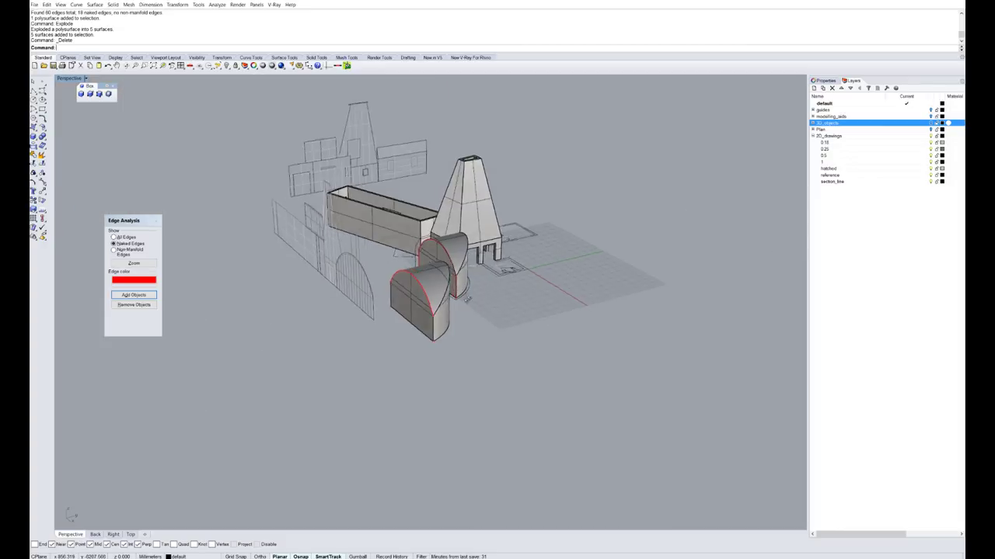
- Relocate the outer vaulted volume to open ground on the curved-wall side of the inner volume
right_drag(525, 282, 559, 243)
scroll(458, 296, up, 6)
click(464, 384)
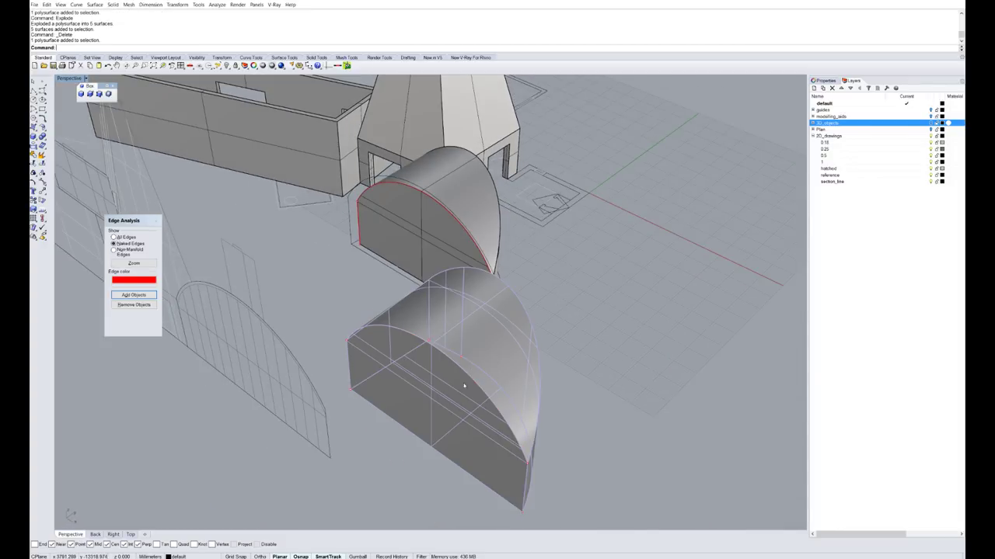
drag(463, 383, 653, 284)
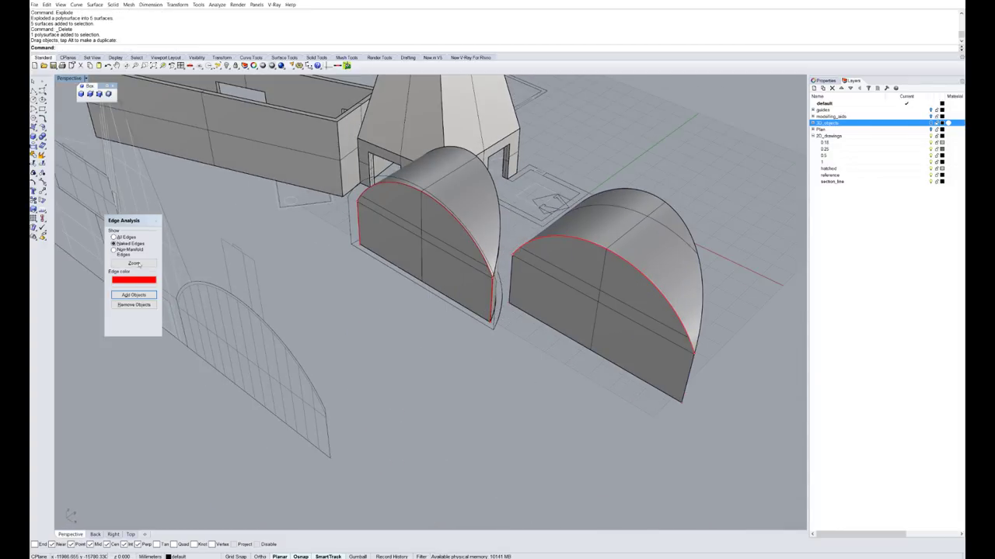
- Try to explode the inner vaulted volume and single out its overlapping flat front surfaces, and undo the explode
drag(130, 221, 161, 150)
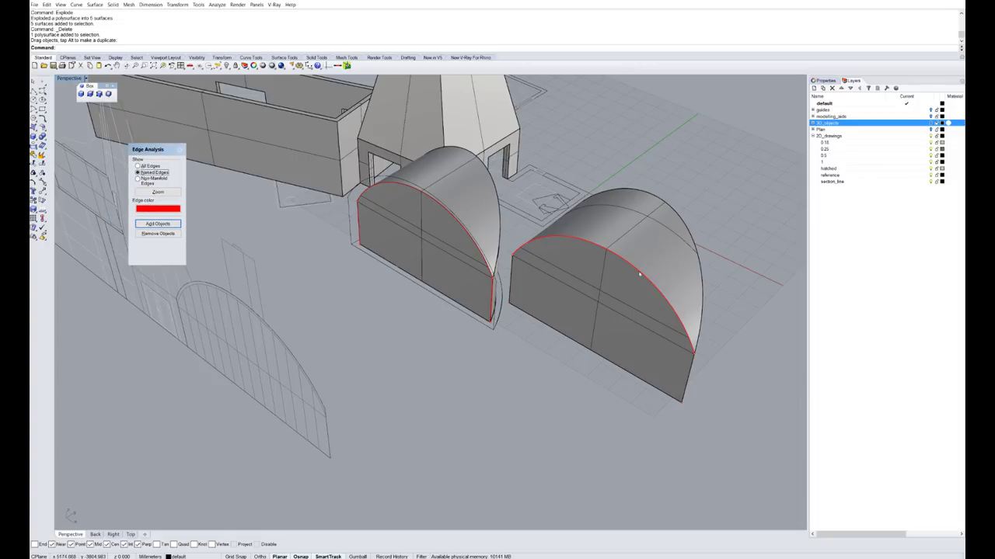
scroll(649, 264, up, 5)
right_drag(622, 296, 619, 273)
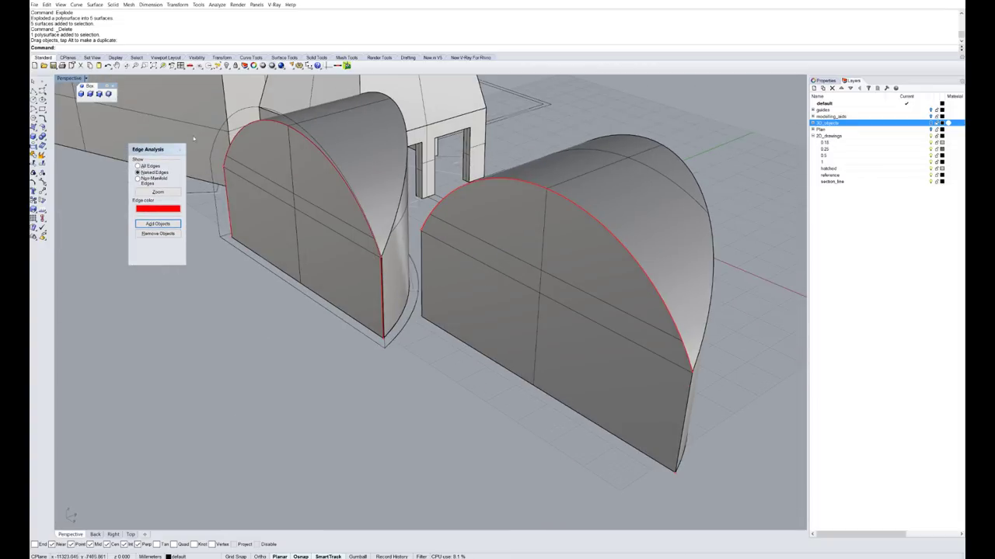
click(307, 206)
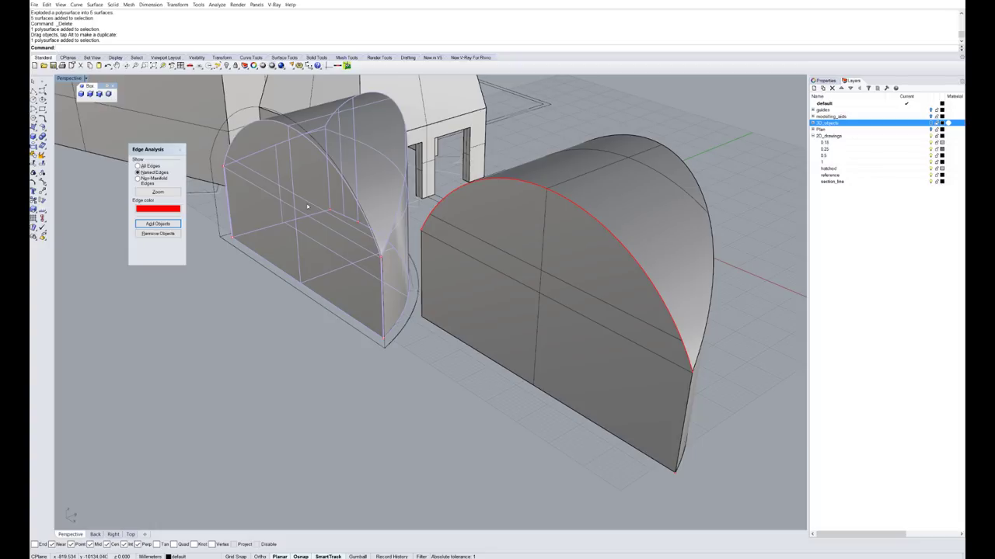
text(explo)
key(Return)
ctrl+click(299, 179)
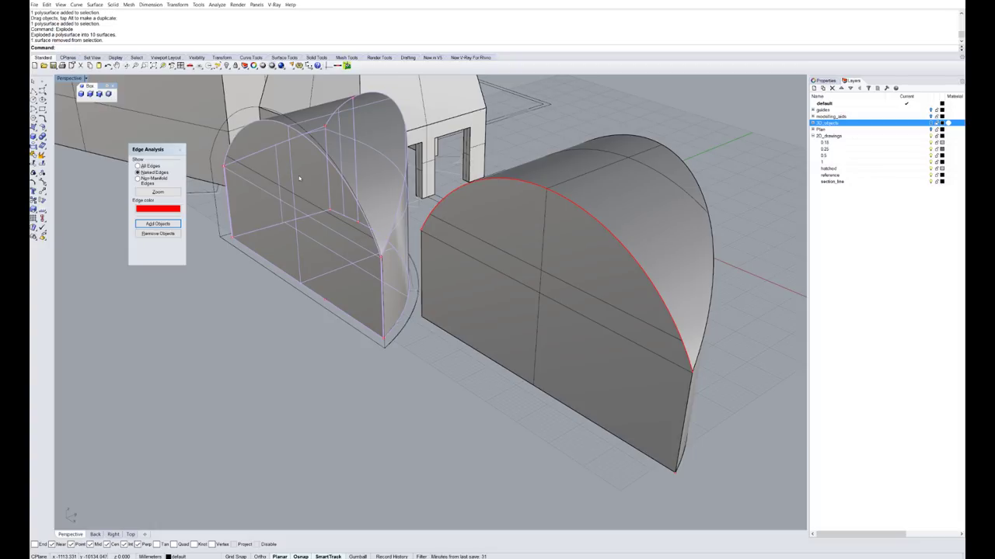
right_drag(299, 178, 342, 205)
ctrl+click(292, 202)
ctrl+click(294, 203)
key(ctrl+z)
- Relocate the inner vaulted volume to open ground beyond the outer volume, and explode the outer volume into separate surfaces
scroll(367, 276, down, 5)
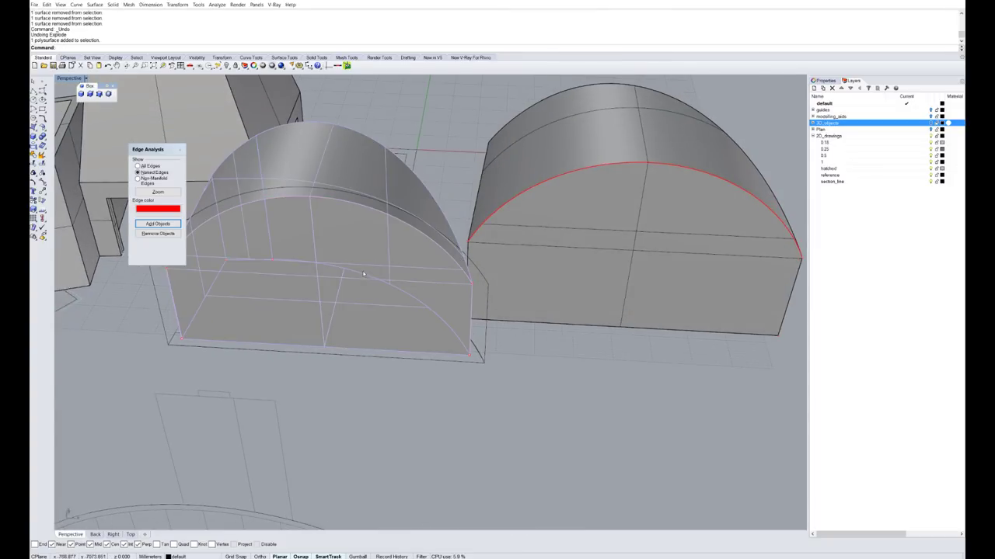
drag(353, 249, 746, 258)
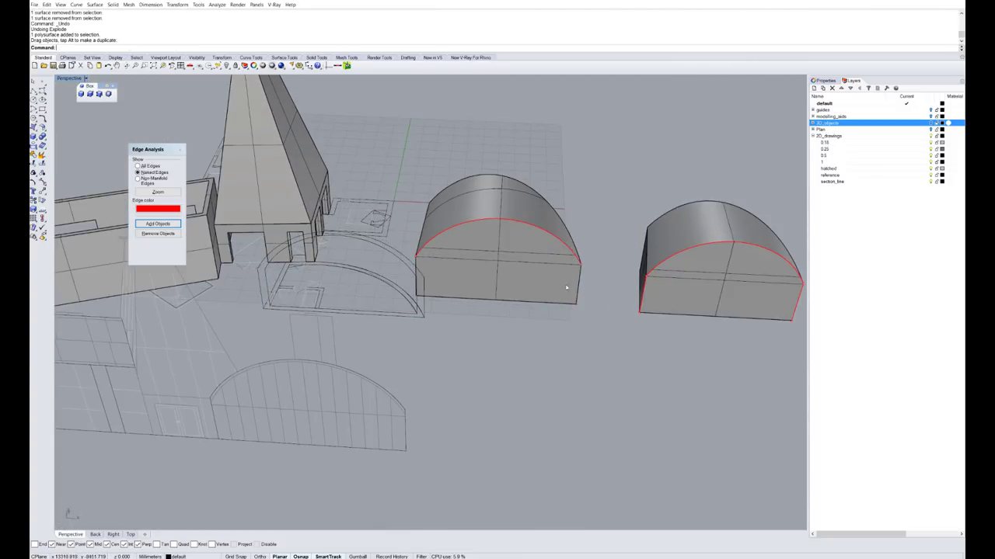
click(531, 230)
scroll(532, 229, up, 3)
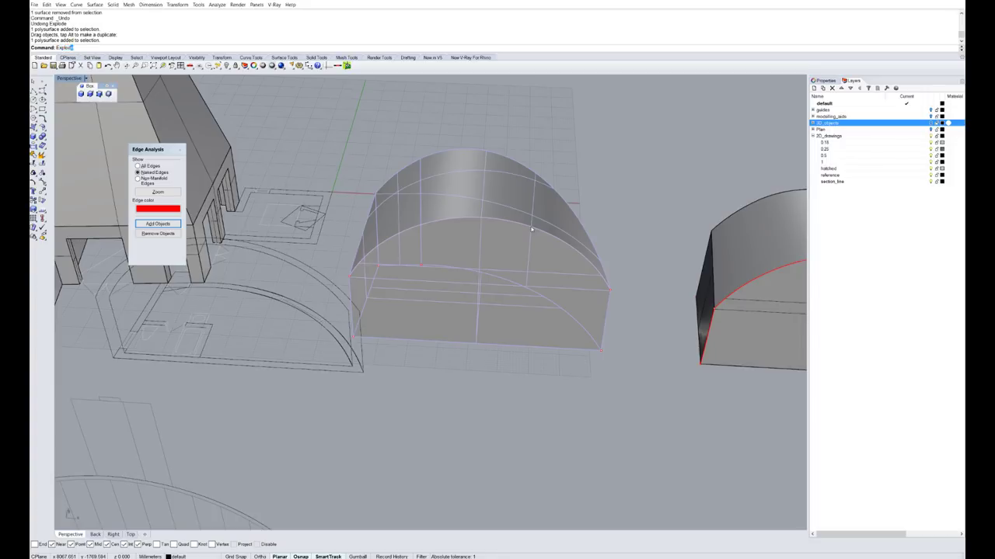
key(Return)
- Join the exploded outer volume's surfaces without one of its overlapping front faces, and delete that spare front face
right_drag(532, 230, 412, 323)
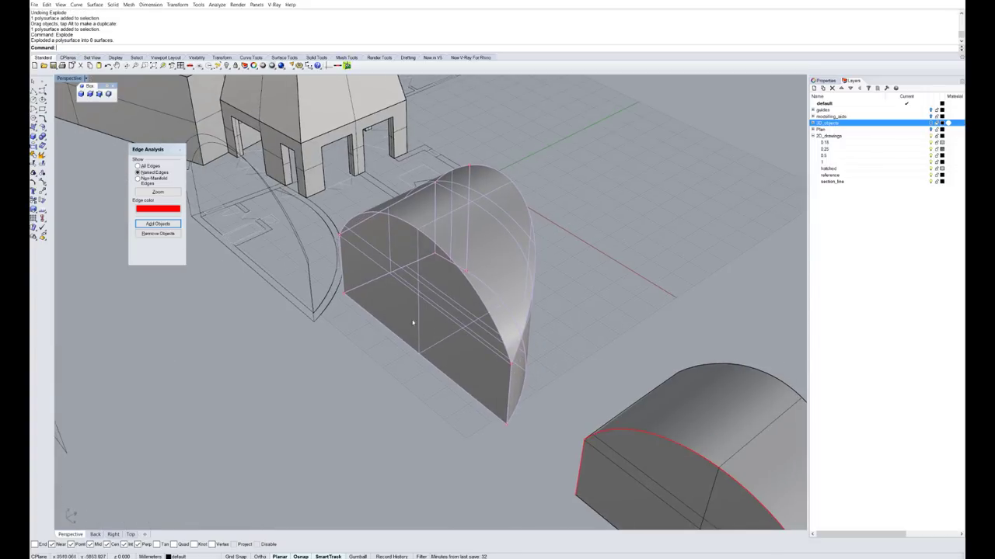
ctrl+click(417, 334)
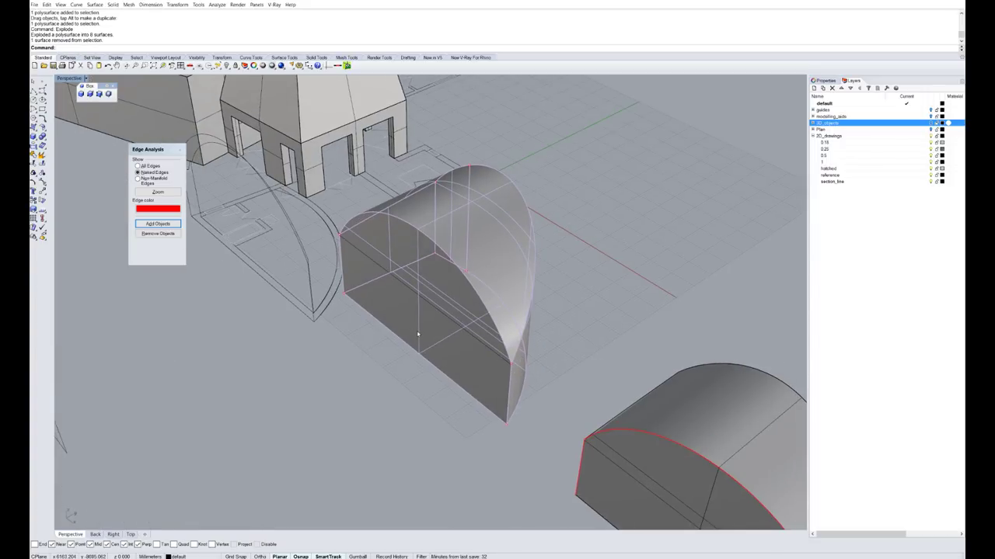
mouse_move(413, 274)
right_down()
mouse_move(397, 263)
mouse_move(409, 262)
mouse_move(423, 286)
right_up()
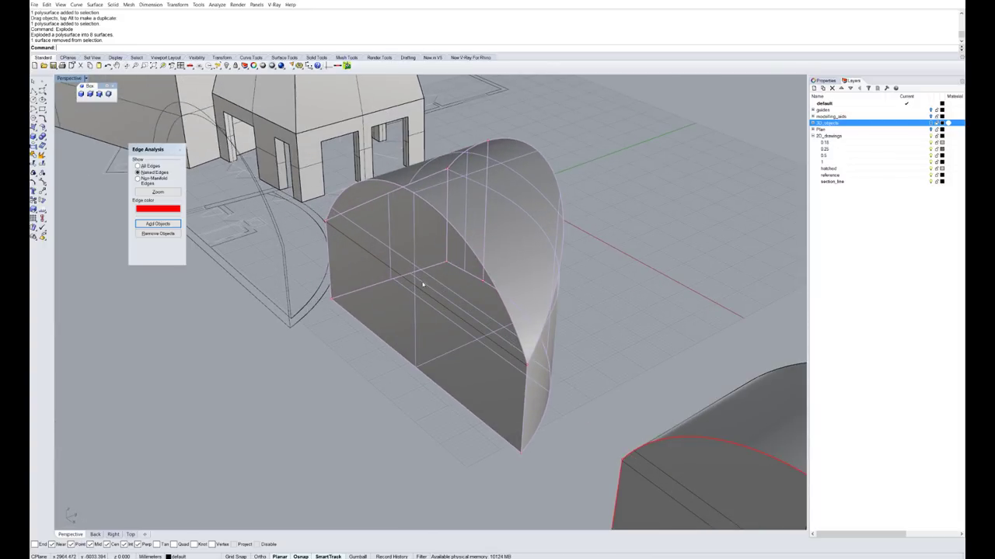
key(Return)
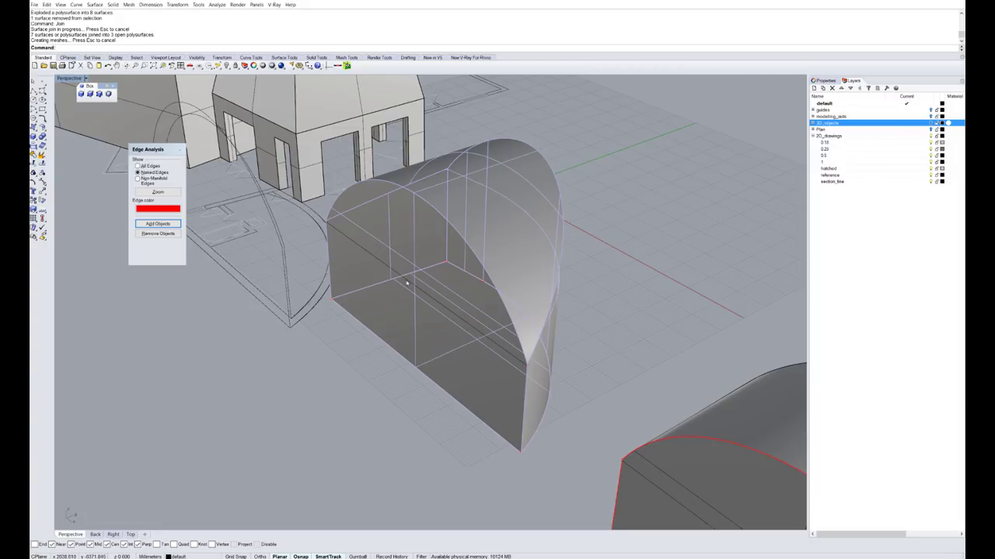
click(407, 282)
click(409, 287)
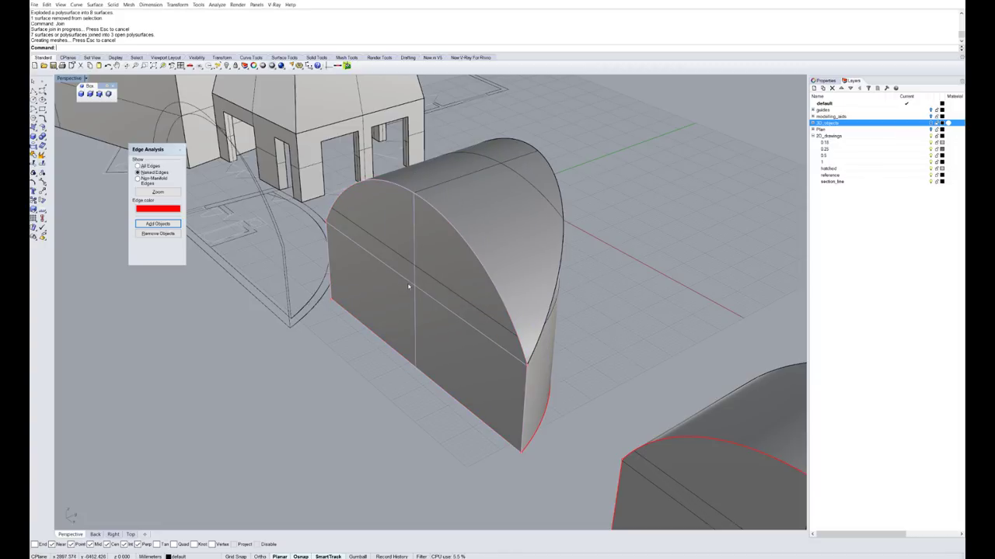
key(Delete)
- Join the two overlapping floor surfaces under the outer volume to each other and delete the joined piece
right_drag(539, 372, 532, 232)
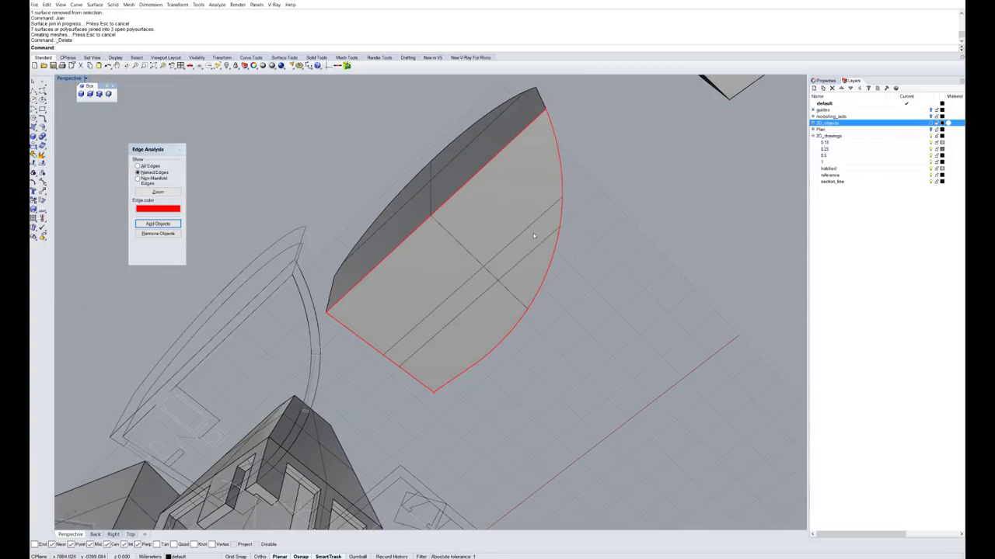
right_click(532, 231)
click(532, 230)
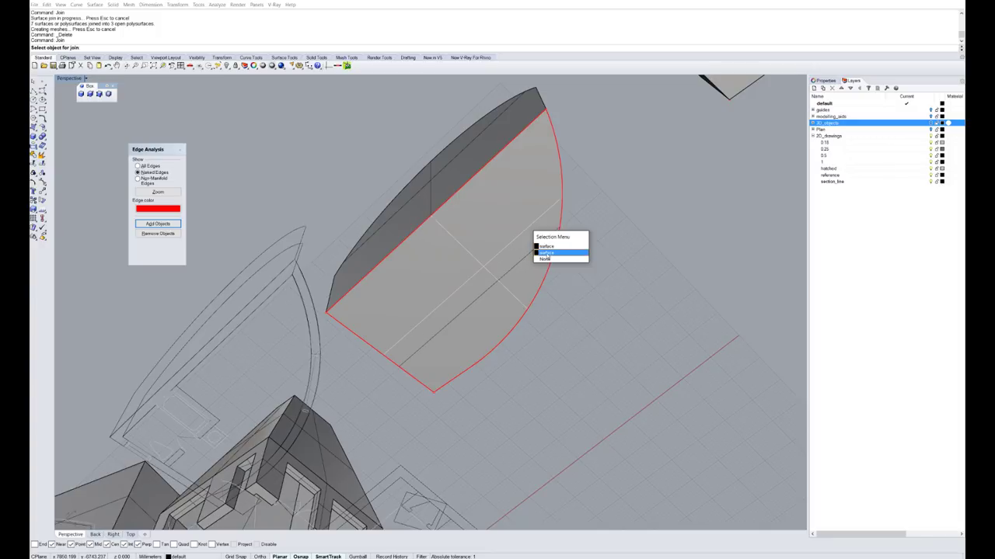
click(547, 256)
click(533, 240)
key(Return)
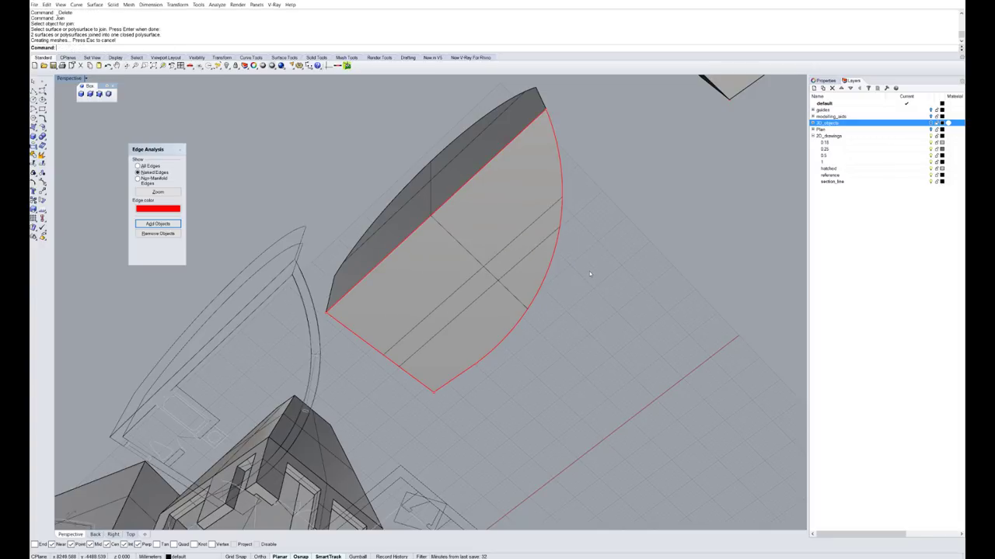
key(Delete)
- Cap the open underside of the outer vaulted volume
right_drag(534, 240, 531, 260)
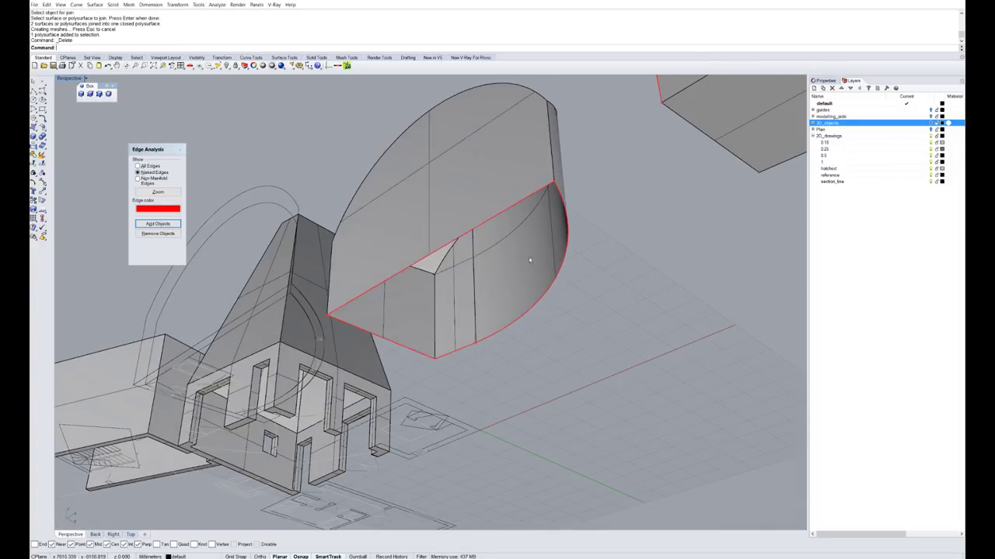
click(543, 253)
text(cap)
key(Return)
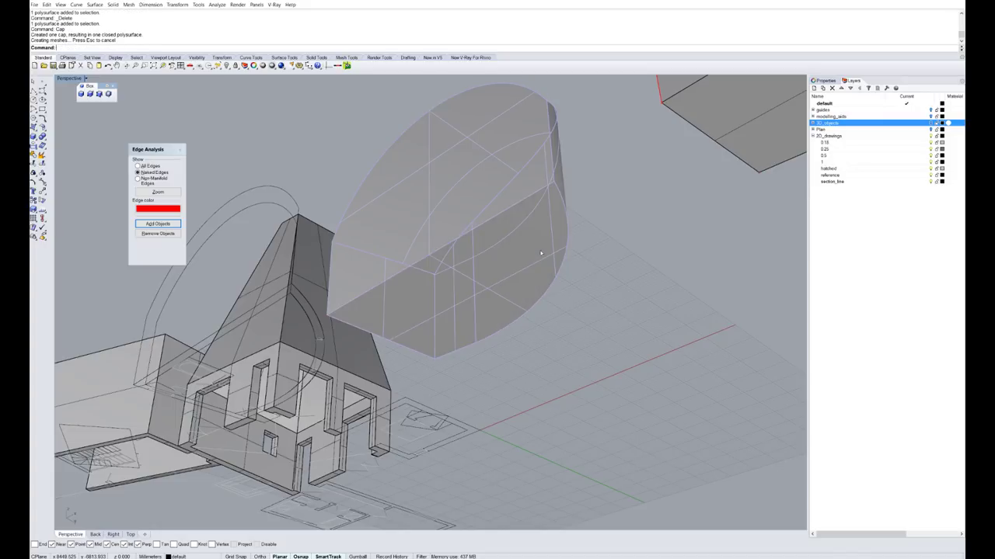
- Explode the inner vaulted volume and delete one of its two overlapping flat front surfaces
right_drag(533, 182, 599, 318)
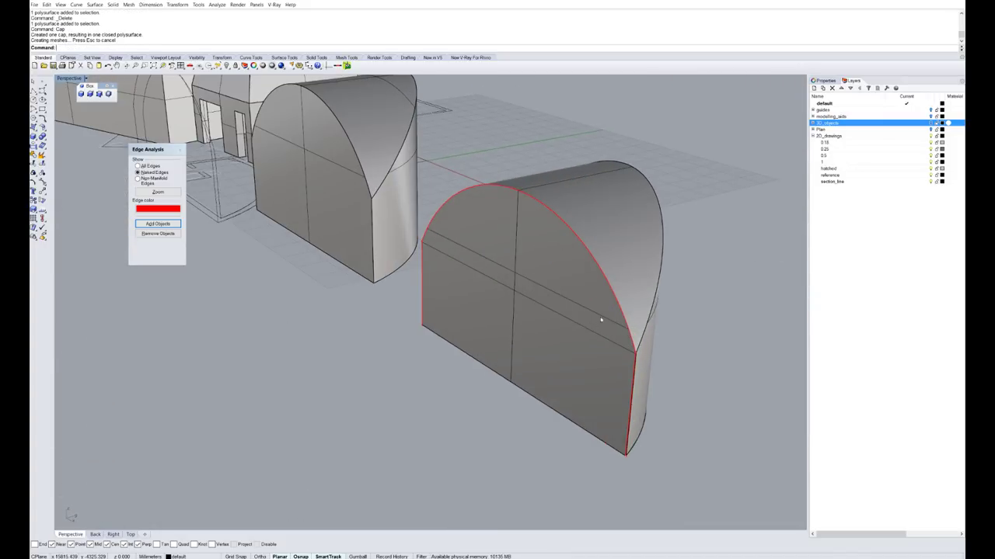
click(589, 321)
text(explode)
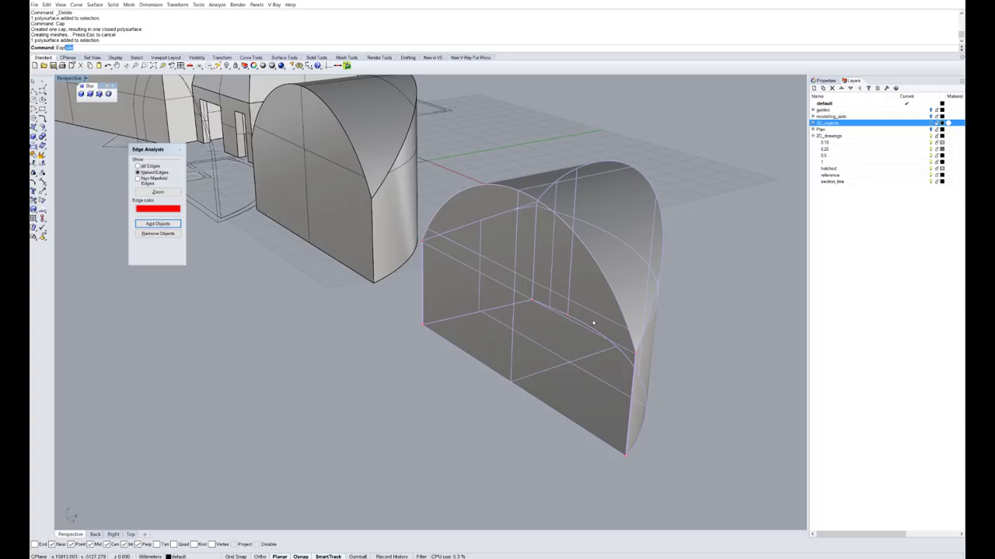
key(Return)
key(Escape)
click(520, 299)
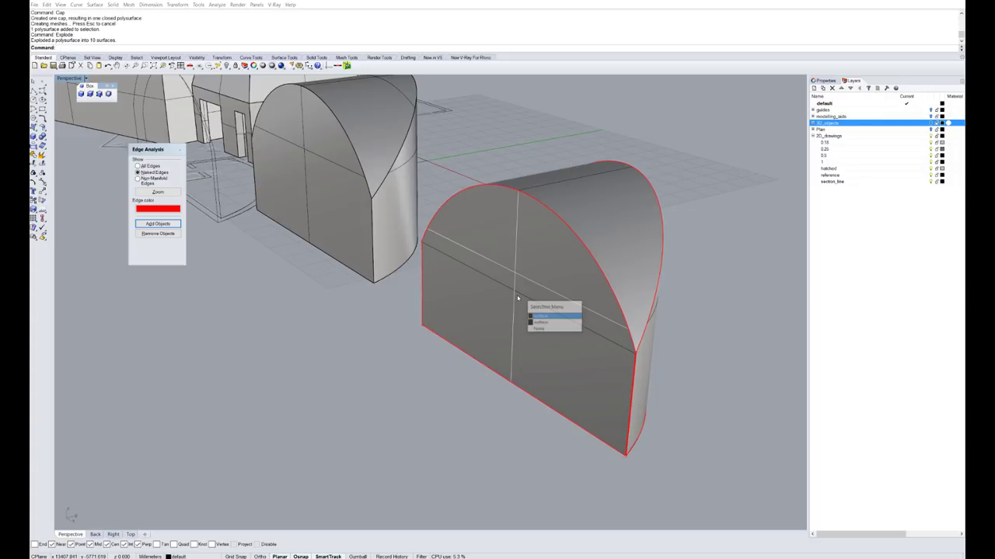
click(534, 317)
key(Delete)
- Select all duplicate objects in the model with SelDup and delete them
right_drag(536, 398, 493, 207)
click(493, 206)
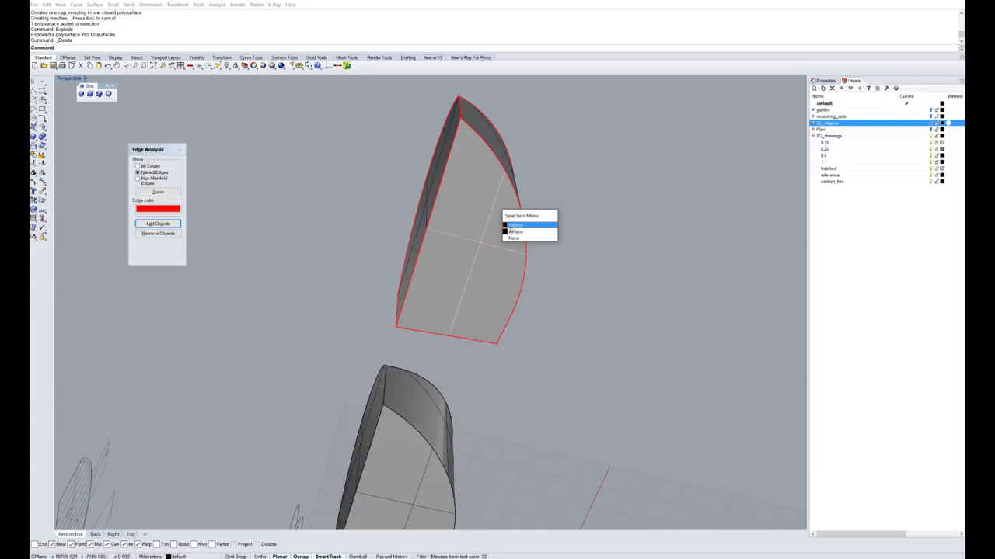
click(512, 238)
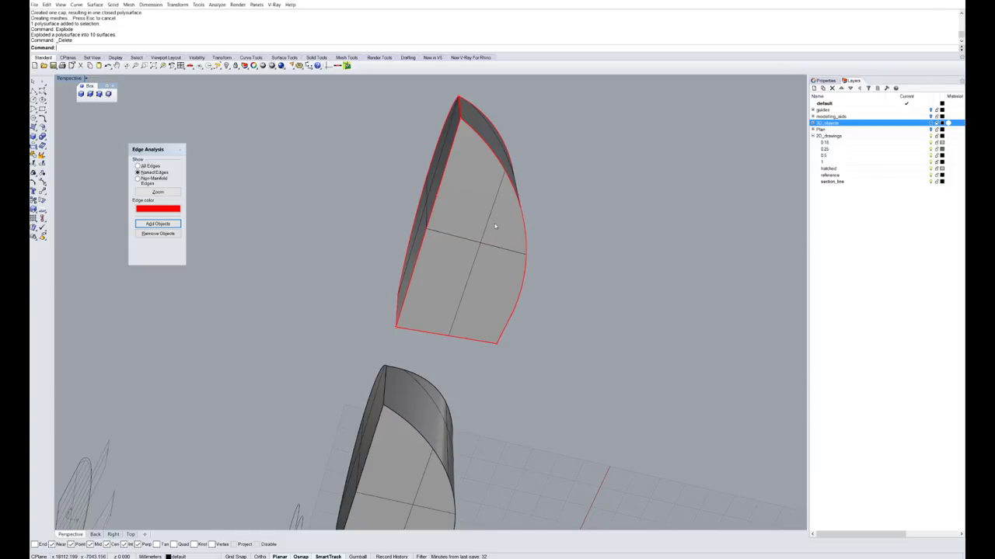
right_drag(495, 226, 505, 258)
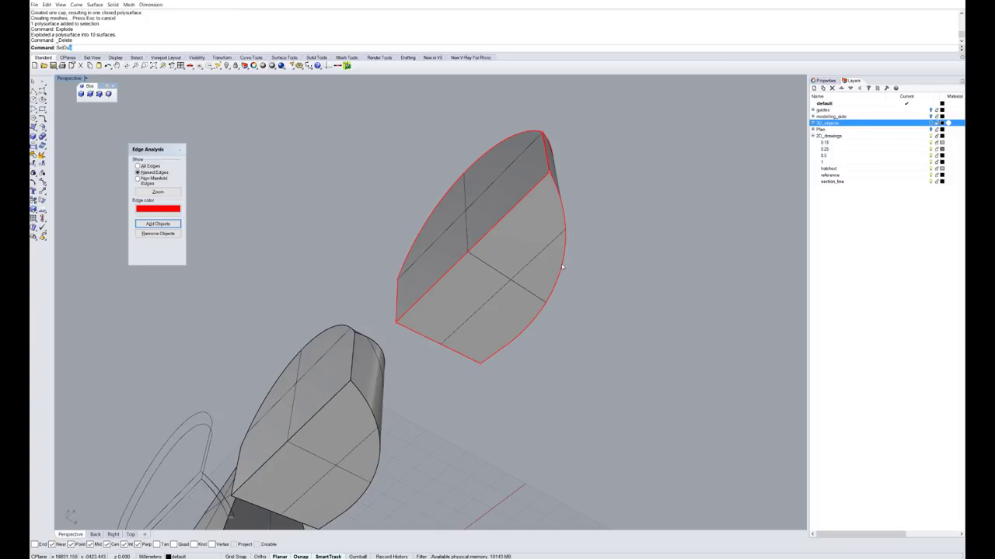
text(seldup)
key(Return)
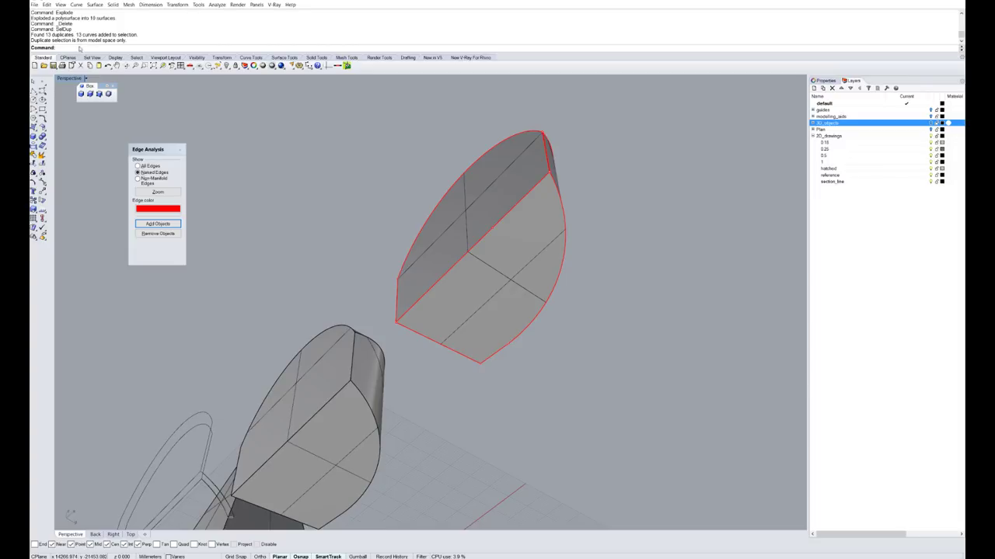
scroll(330, 244, down, 8)
right_drag(330, 244, 268, 177)
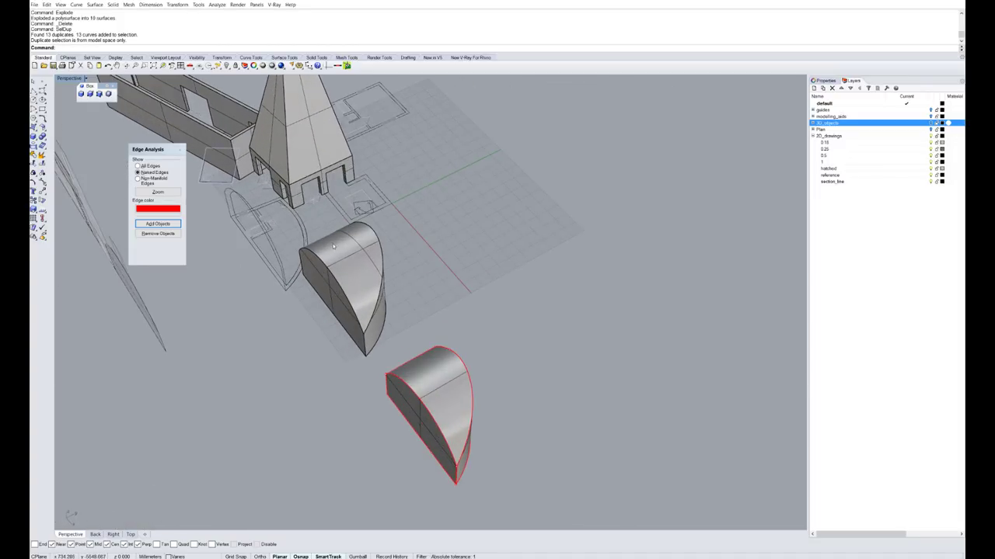
key(Delete)
- Delete one of the two overlapping floor surfaces on the underside of the exploded inner volume
right_drag(422, 435, 435, 306)
scroll(458, 166, up, 6)
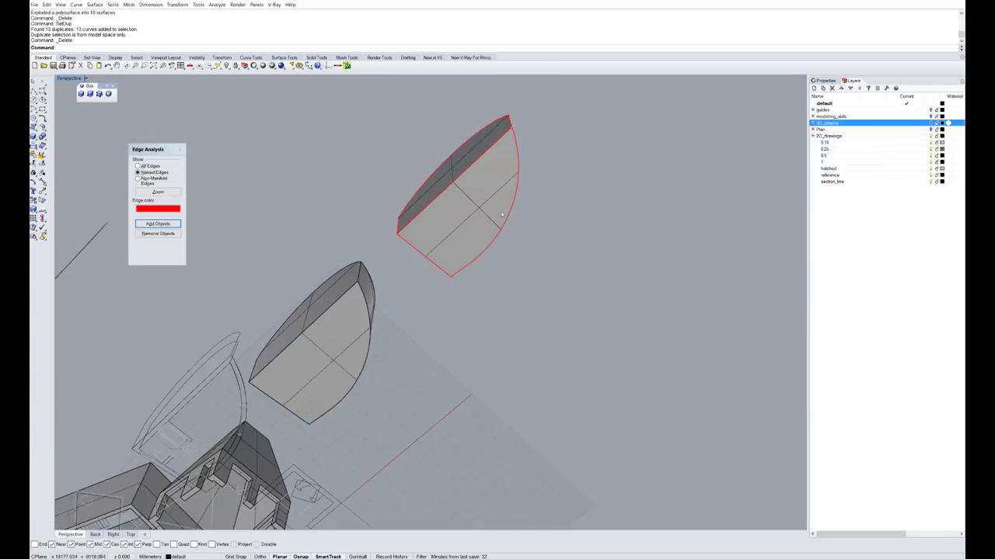
click(489, 232)
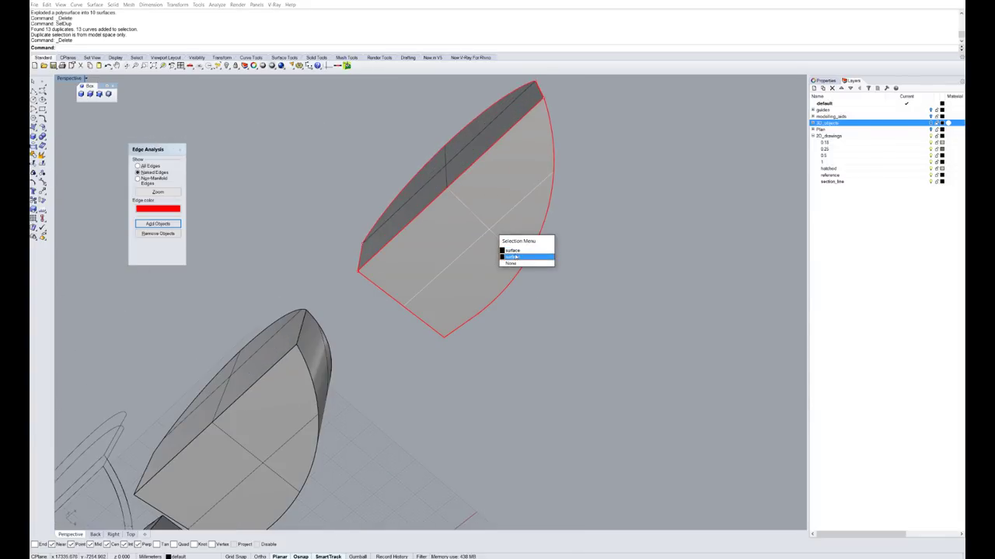
click(516, 257)
key(Delete)
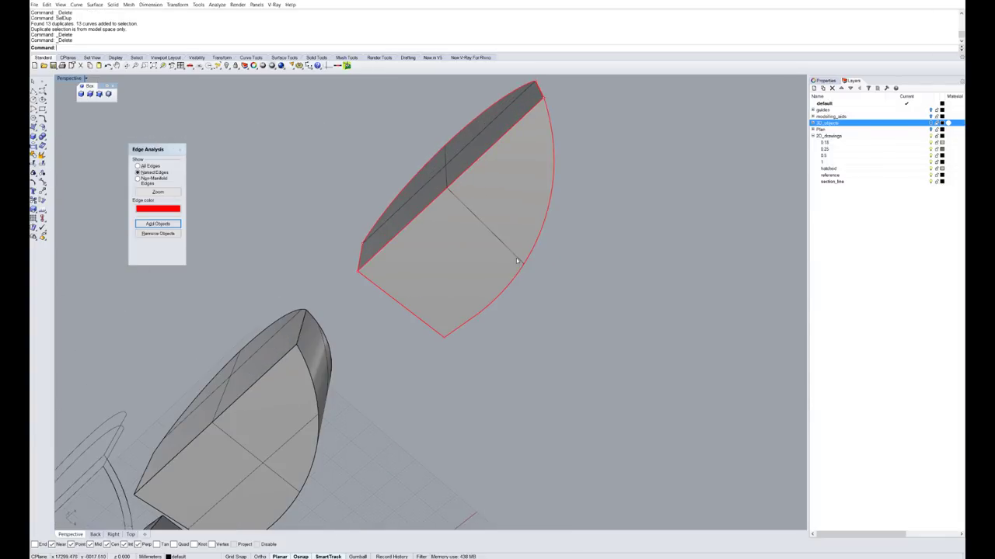
- Join all remaining surfaces of the inner vaulted volume into one closed polysurface
right_drag(516, 207, 582, 385)
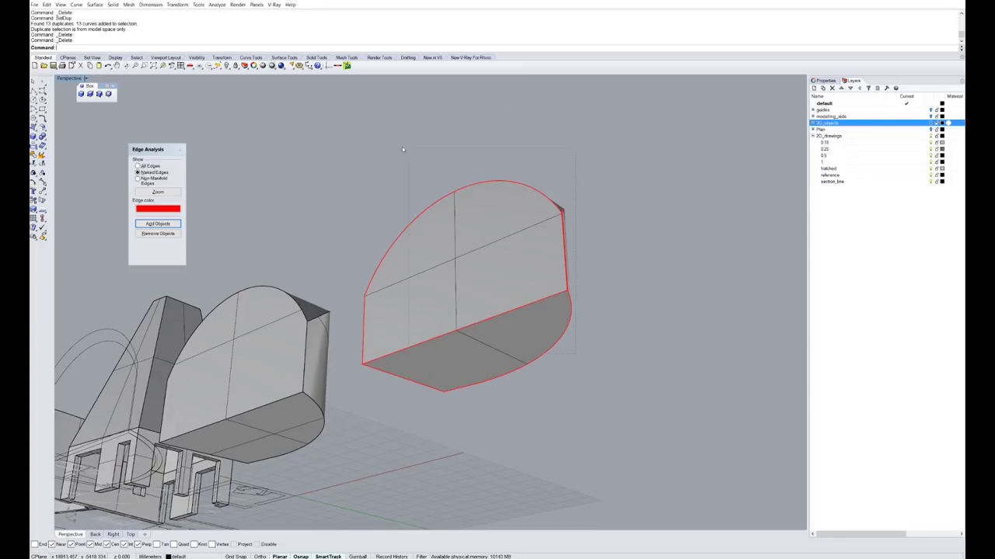
drag(402, 149, 336, 123)
text(join)
key(Return)
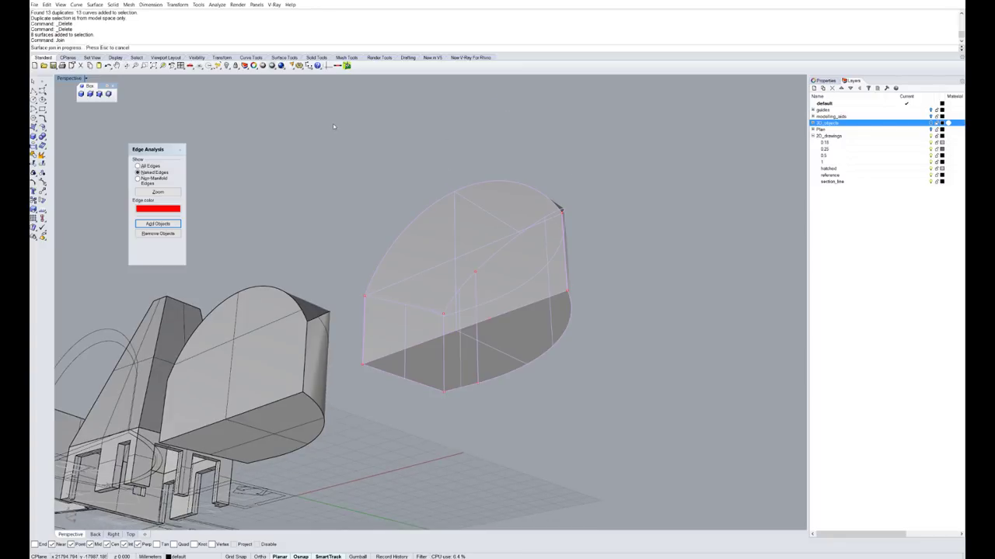
click(504, 219)
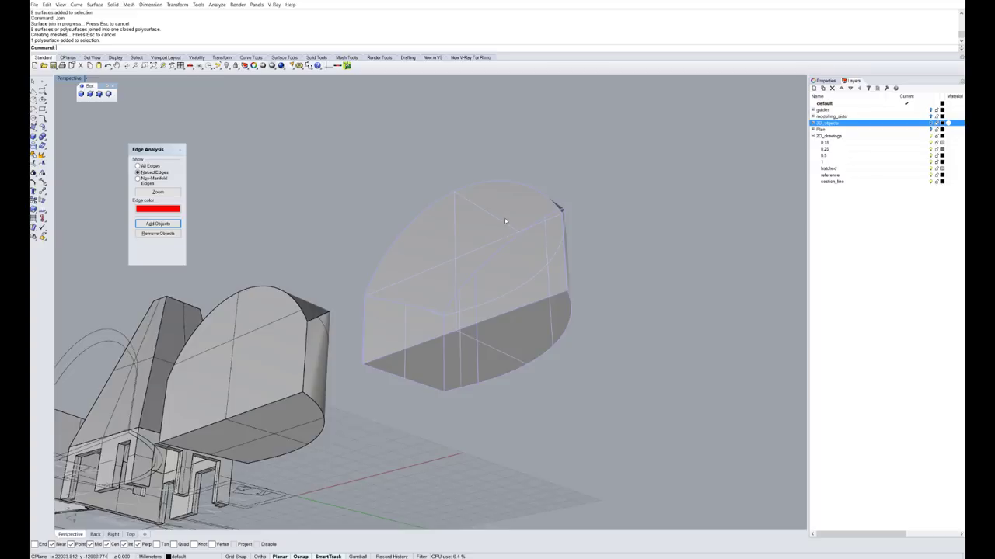
right_drag(504, 219, 511, 283)
- Add the rebuilt inner volume and the capped outer volume to the naked edge analysis
scroll(478, 382, up, 2)
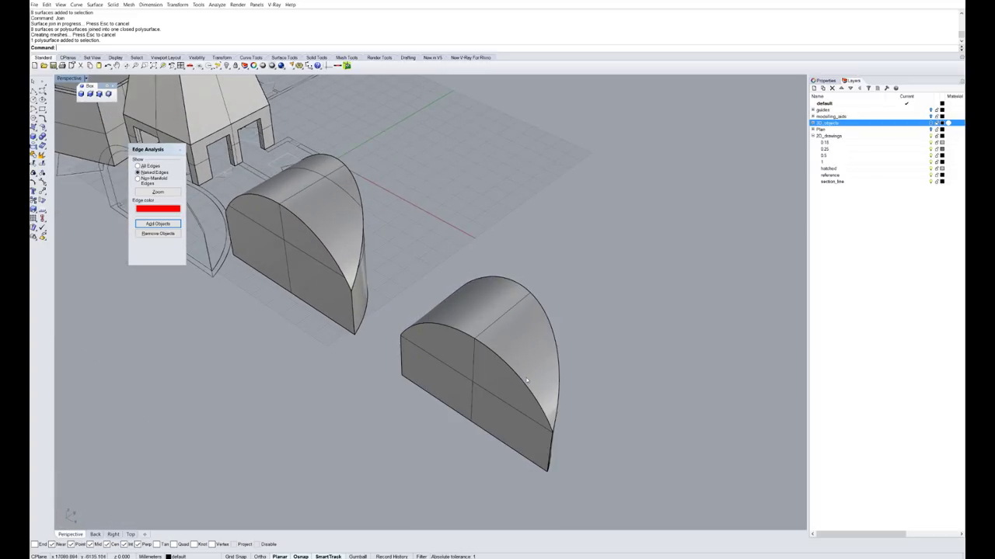
click(528, 380)
right_drag(602, 395, 440, 385)
click(164, 224)
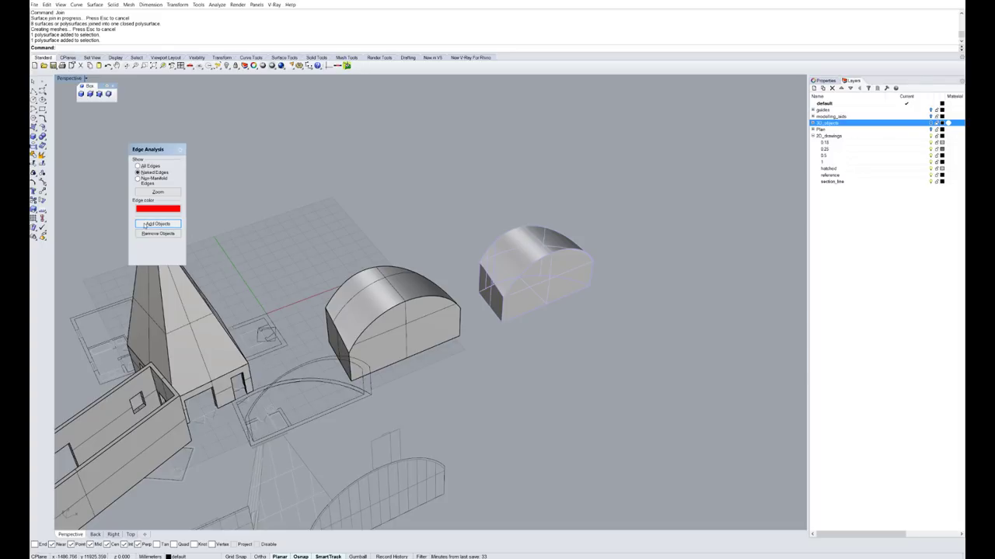
click(359, 323)
click(163, 225)
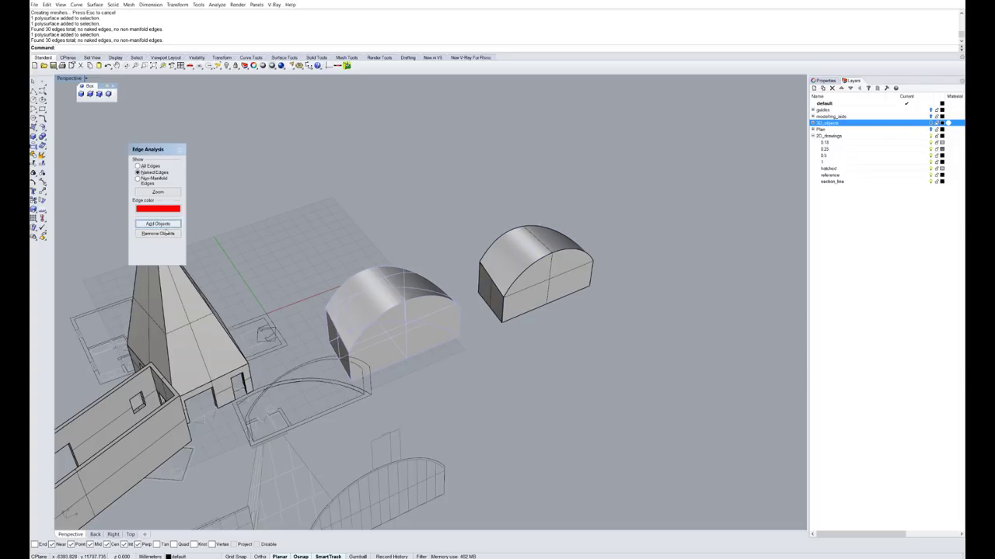
- Move the outer vaulted volume by its lower front corner to a free spot just beside its floor plan outline
text(M)
key(Return)
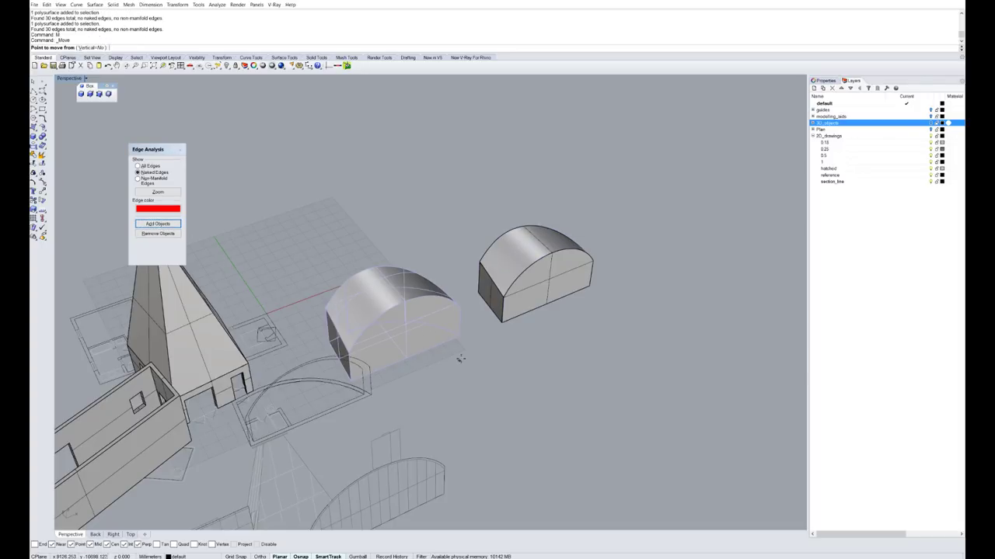
click(460, 337)
scroll(349, 409, up, 6)
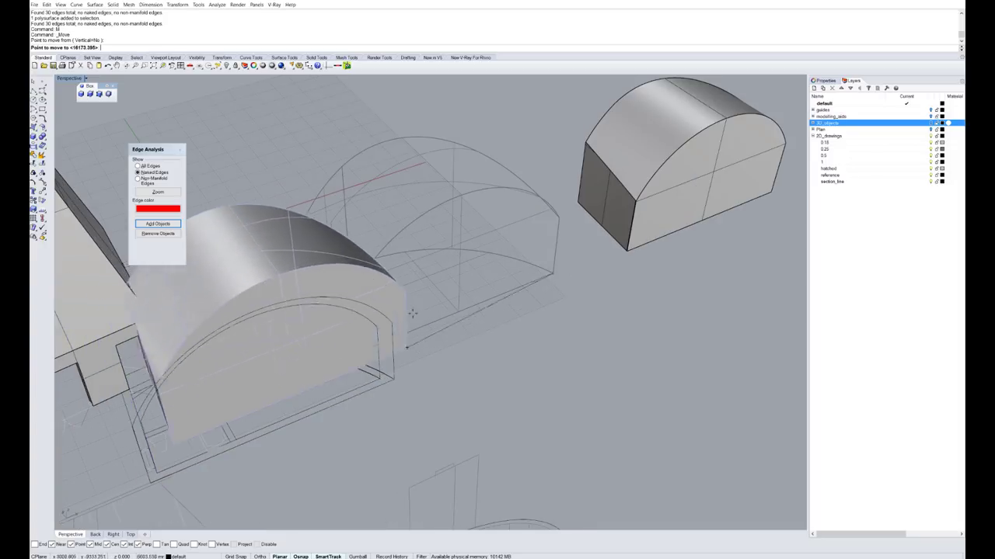
click(412, 312)
- Move the inner vaulted volume by its lower front corner onto the inner wall corner of the curved room's plan
click(750, 198)
text(M)
key(Return)
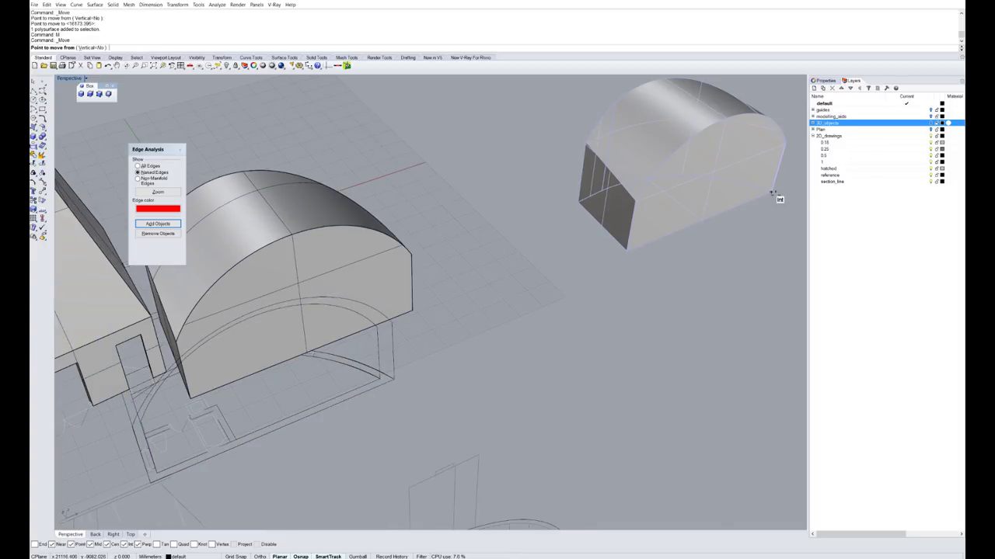
click(773, 195)
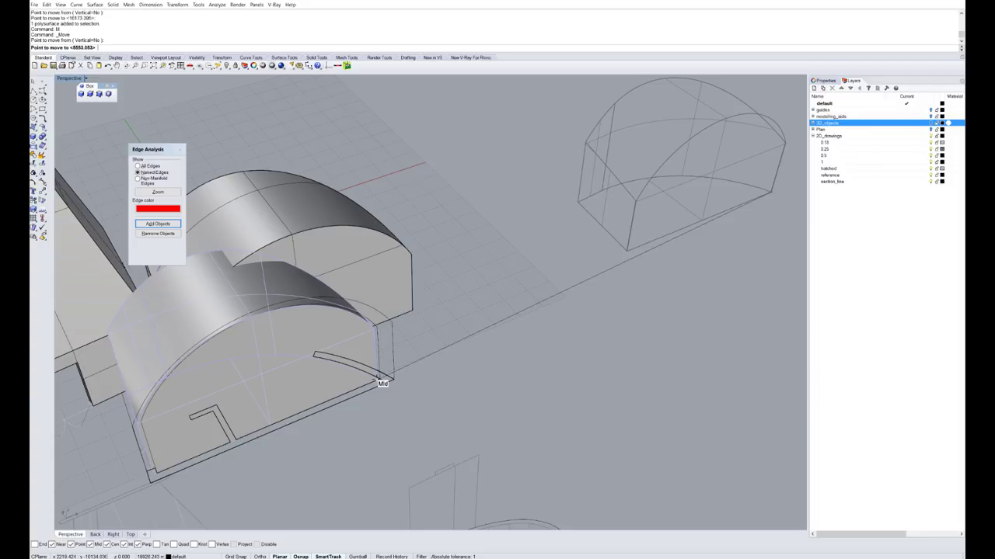
click(379, 379)
- Move the outer vaulted volume by its lower front corner onto the outer wall corner of the same plan
click(403, 299)
text(M)
key(Return)
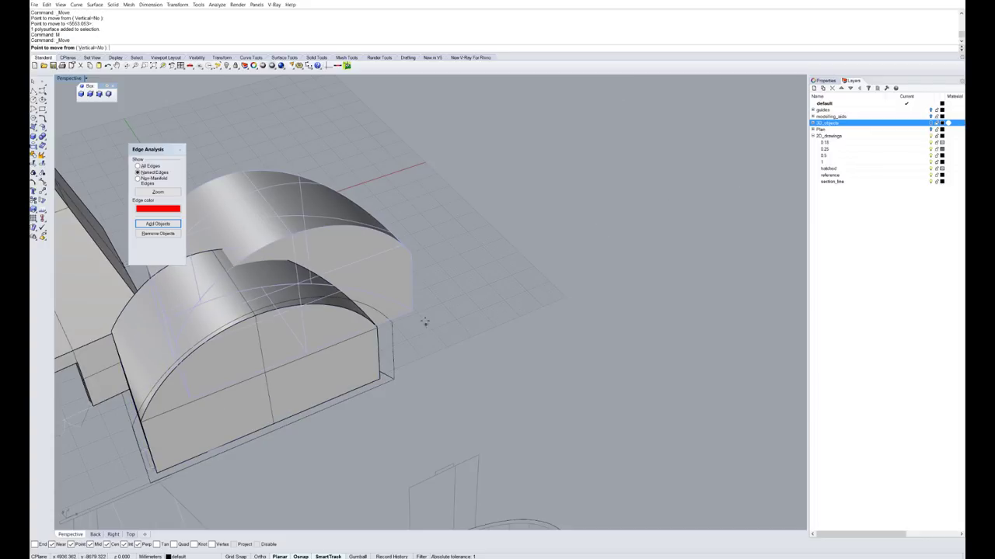
click(412, 310)
click(393, 379)
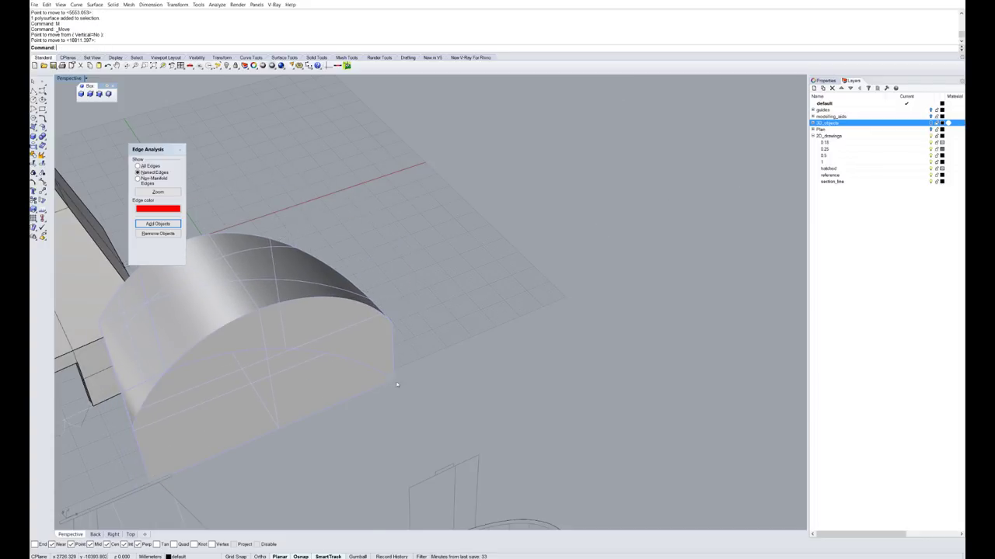
- Subtract the inner vaulted volume from the outer one with BooleanDifference, keeping the inputs, and delete the leftover inner volume
scroll(490, 334, down, 6)
right_drag(490, 333, 453, 269)
click(453, 269)
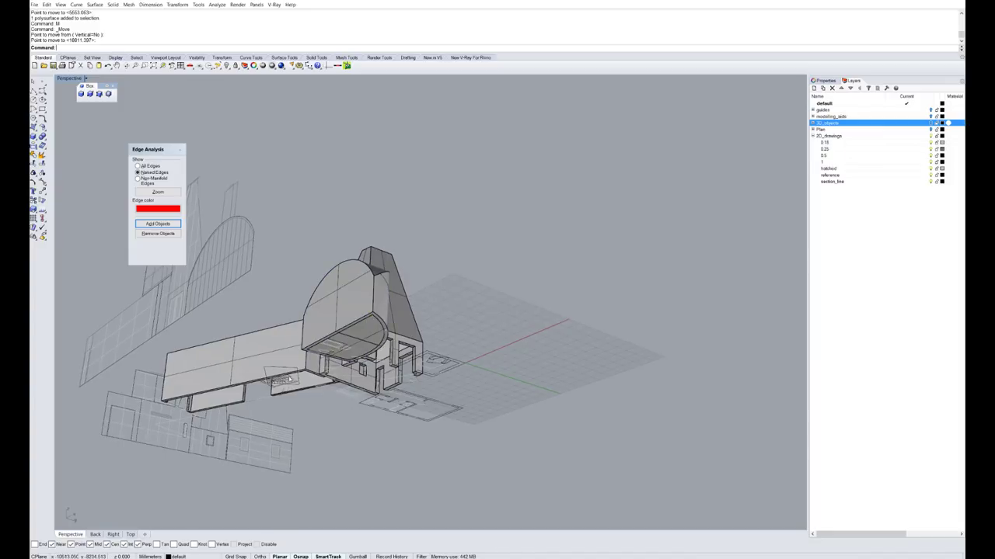
scroll(301, 355, up, 6)
right_drag(264, 357, 139, 396)
text(Boo)
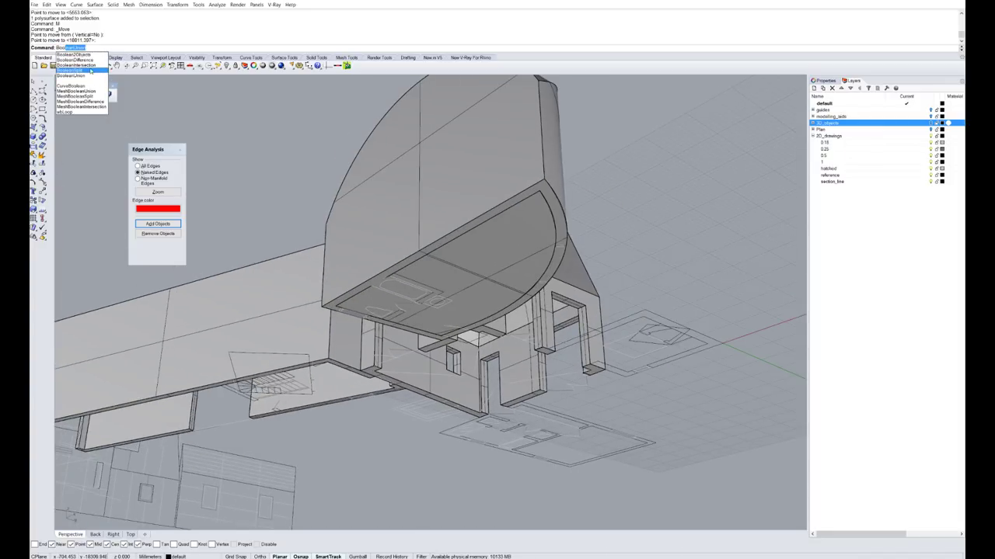
click(76, 60)
click(494, 170)
key(Return)
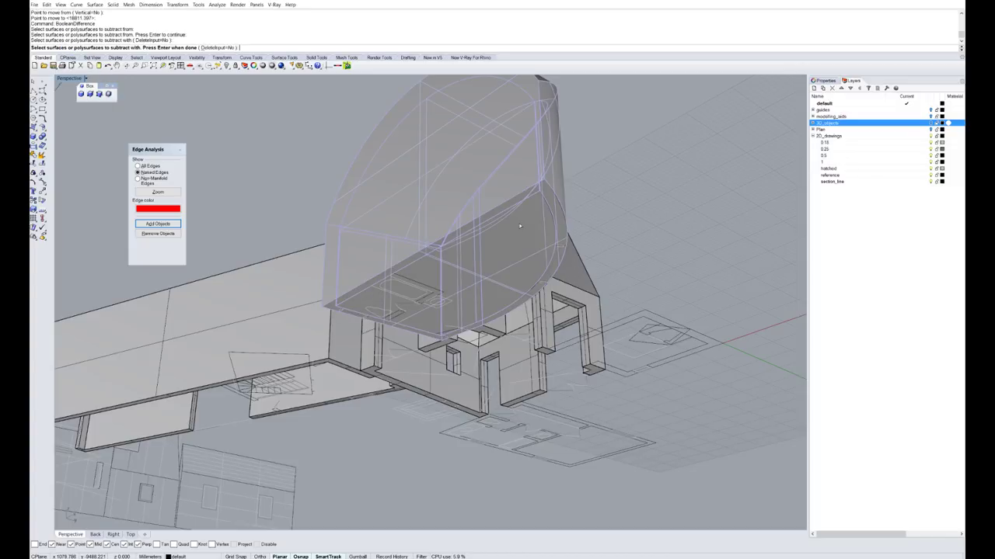
key(Return)
click(532, 243)
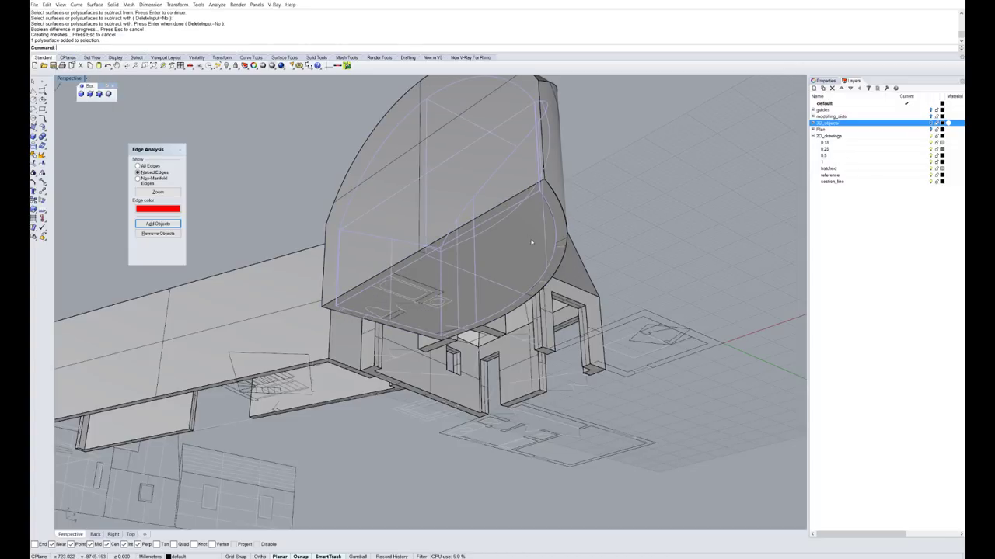
key(Delete)
- Examine the hollowed vaulted volume and its wall thickness from below and from outside, together with the neighbouring buildings
right_drag(532, 243, 521, 308)
scroll(457, 285, down, 5)
scroll(490, 292, up, 7)
scroll(526, 347, down, 3)
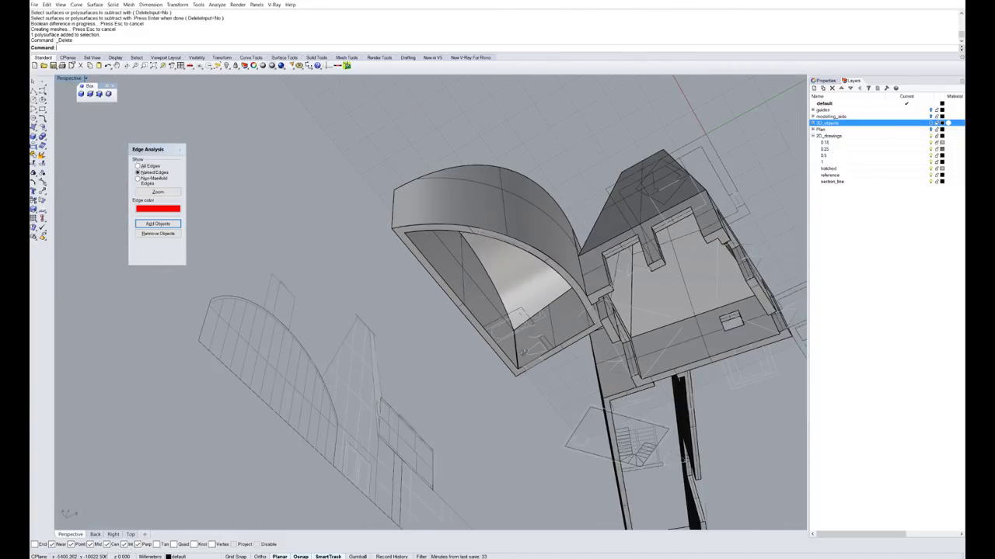
right_drag(526, 347, 478, 371)
scroll(477, 300, down, 3)
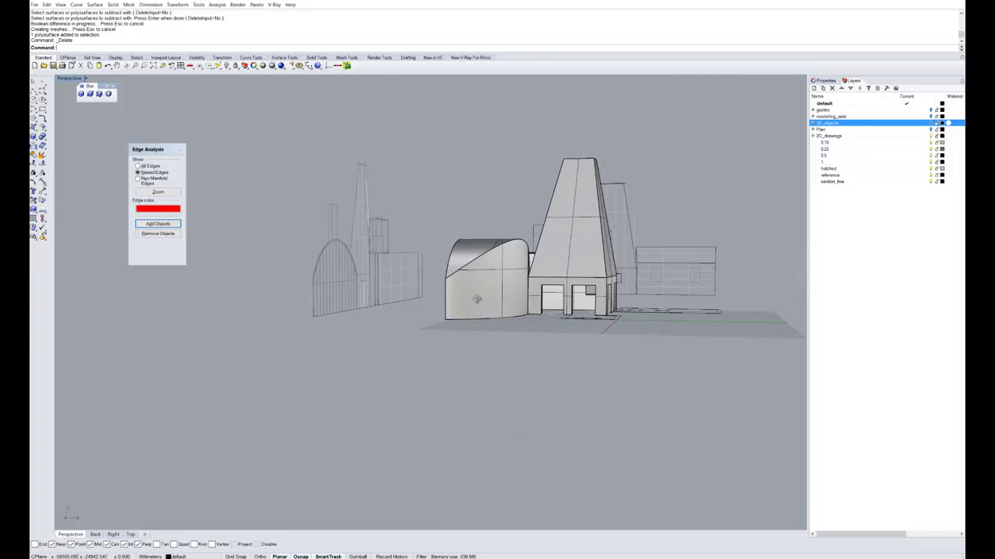
right_drag(477, 299, 553, 318)
scroll(451, 313, up, 4)
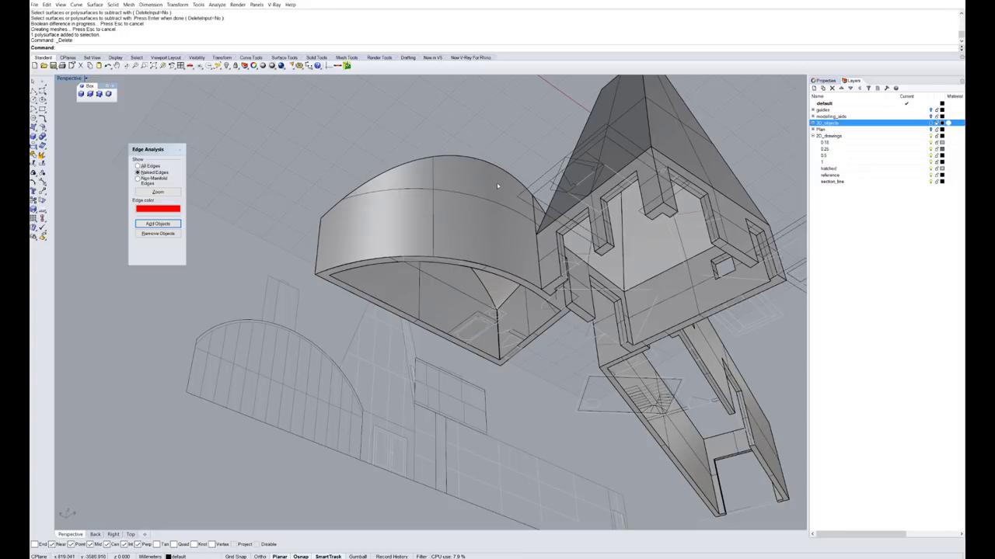
right_drag(543, 305, 406, 314)
scroll(362, 297, down, 7)
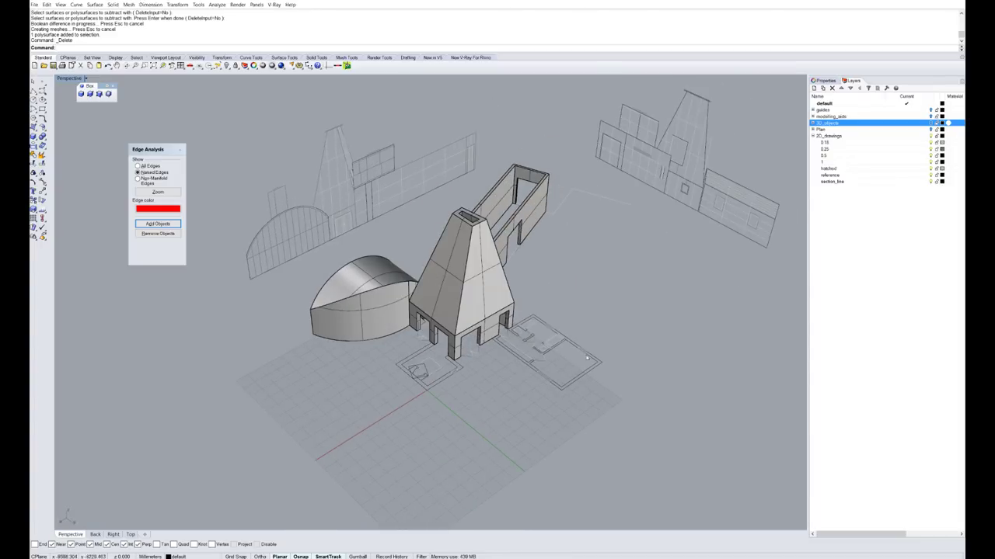
- Draw an upright three-point rectangle on the long outer wall line of the unbuilt block's plan, matching its height to the elevation's upper corner
scroll(612, 343, up, 8)
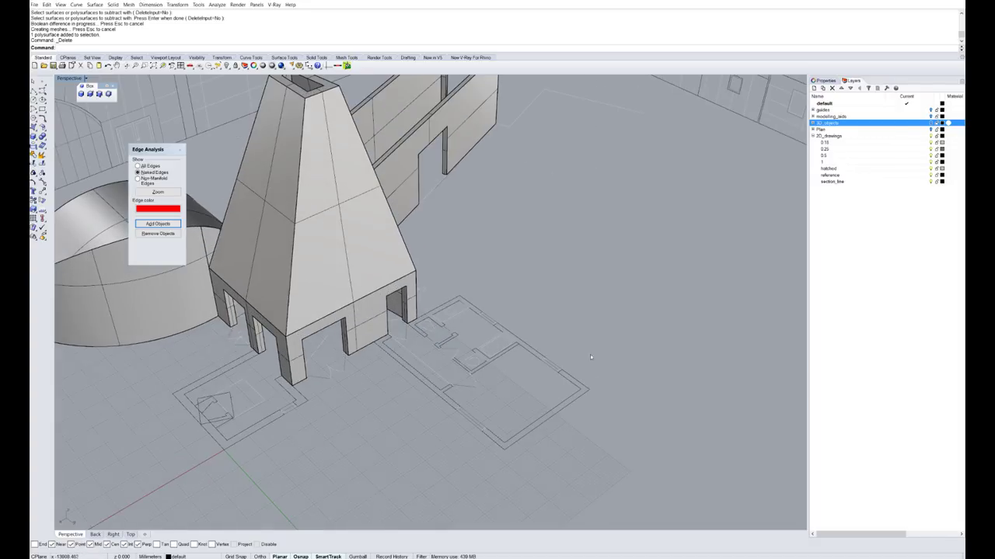
scroll(559, 376, down, 4)
right_drag(513, 348, 478, 258)
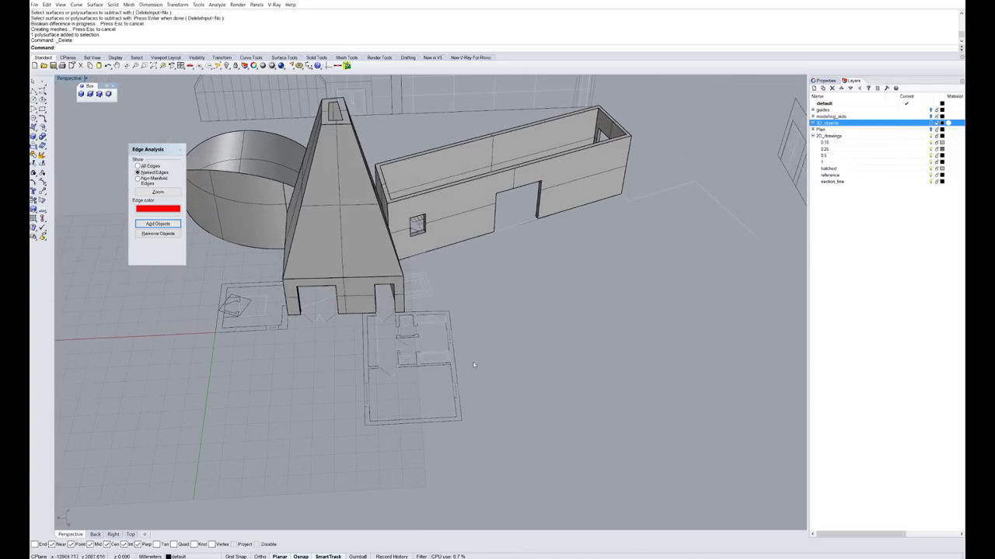
right_drag(474, 365, 544, 283)
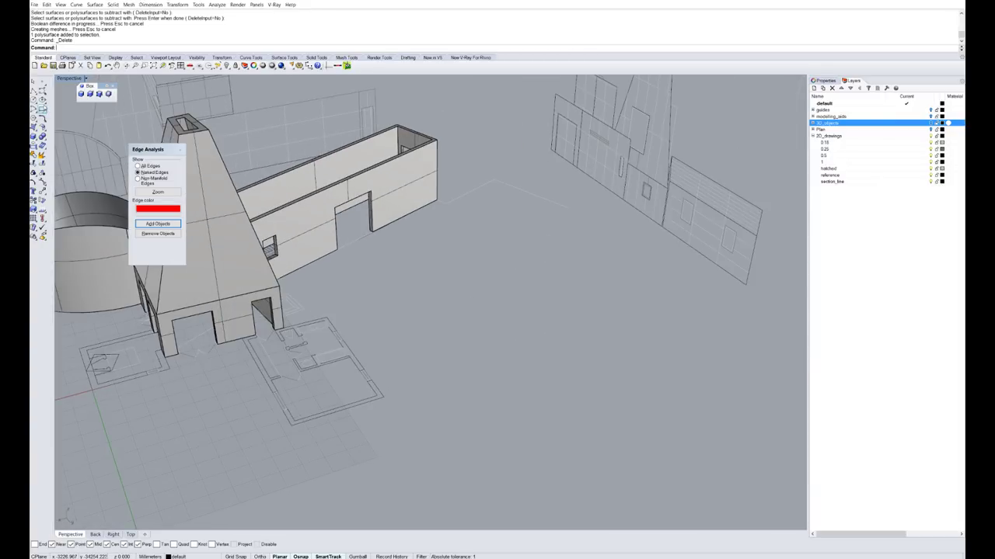
click(42, 110)
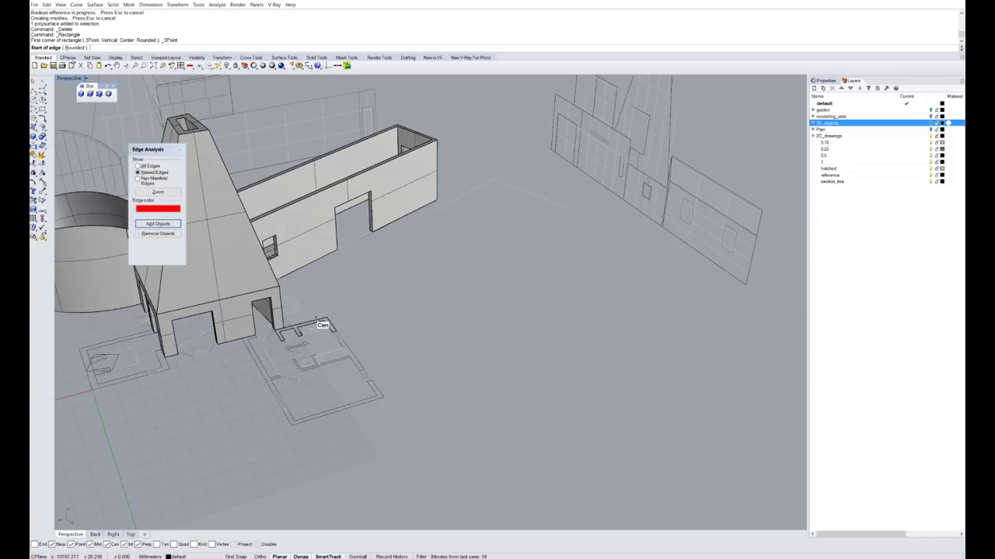
click(329, 315)
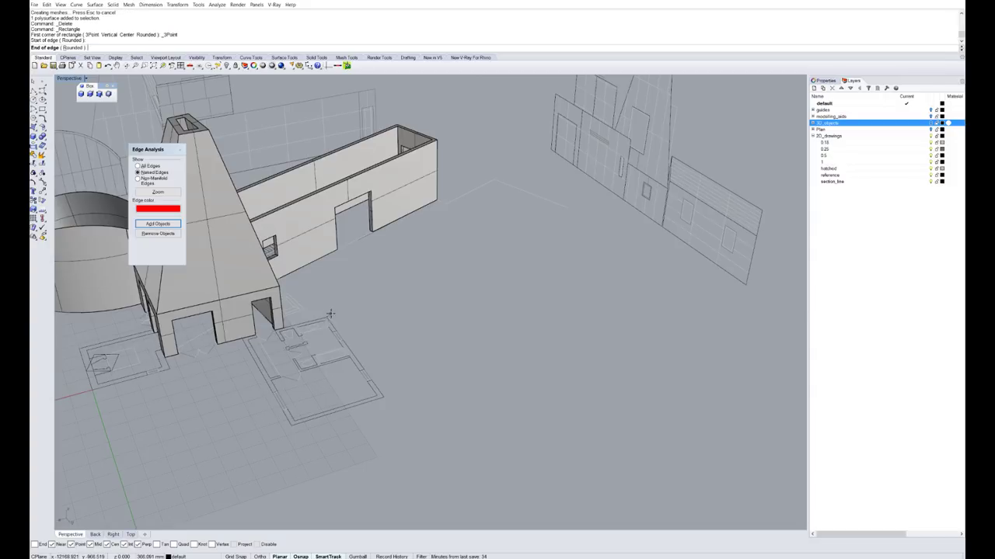
click(382, 396)
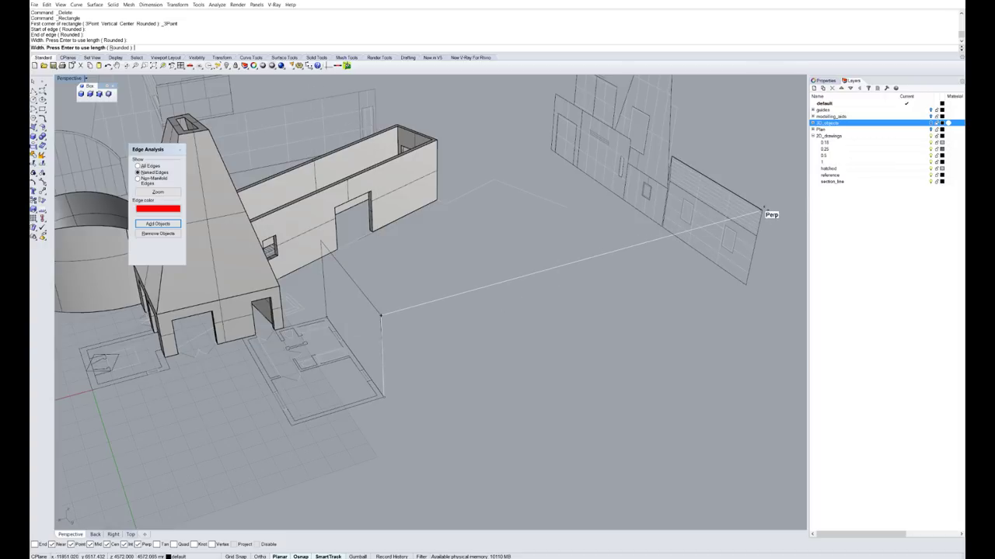
click(761, 210)
- Try to extrude the upright wall rectangle inward over the plan, and delete the resulting extrusion
right_drag(421, 316, 409, 374)
click(407, 374)
text(Ex)
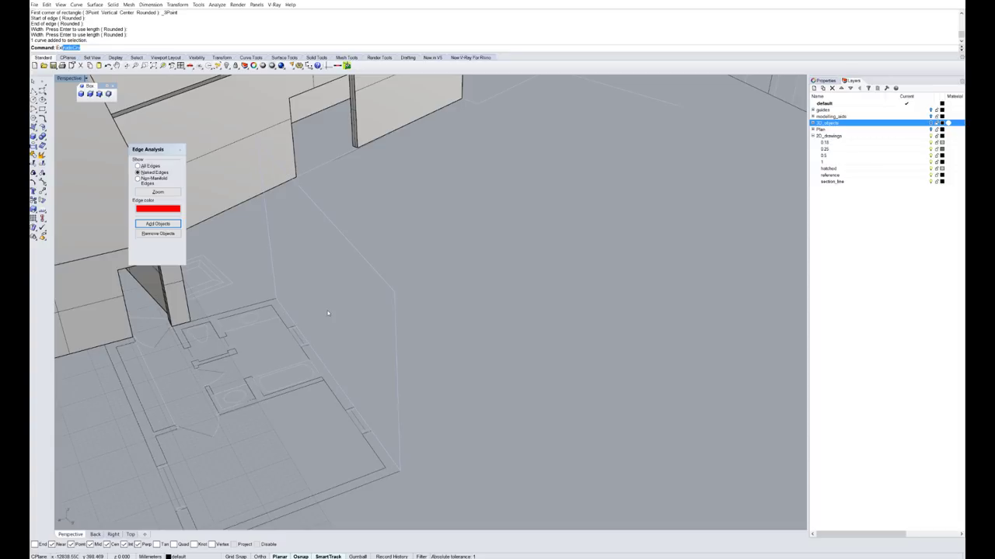
text(trudeCrv)
key(Return)
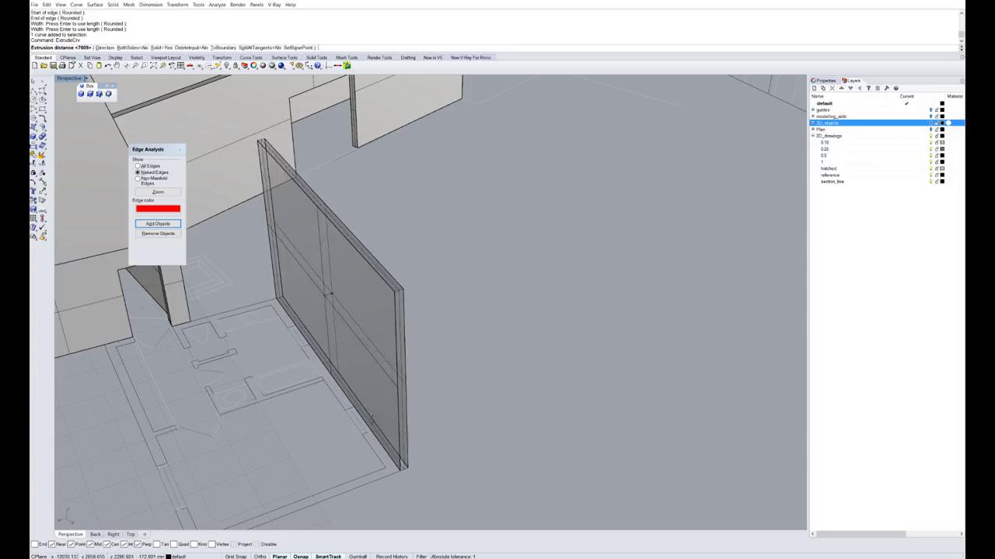
click(355, 433)
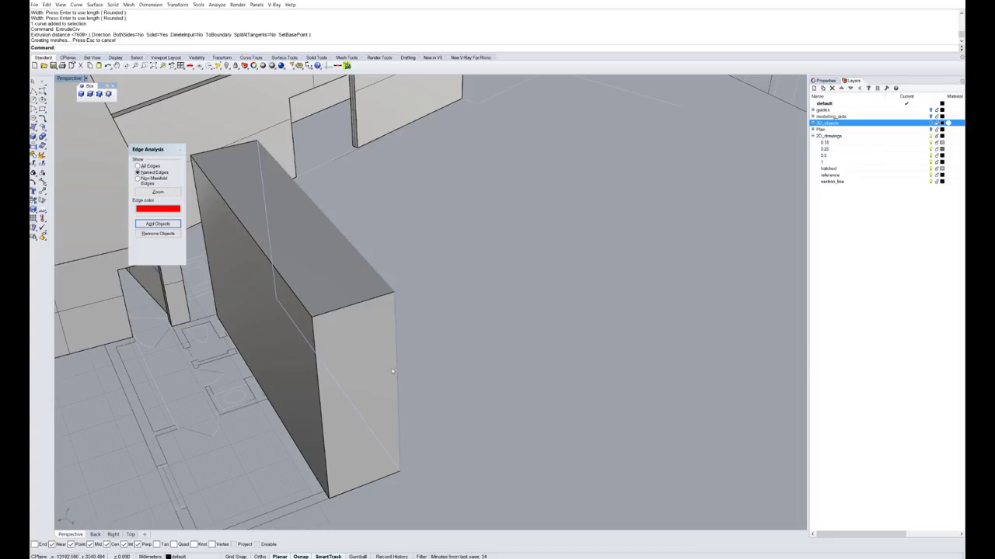
right_drag(552, 377, 573, 359)
click(347, 274)
key(Delete)
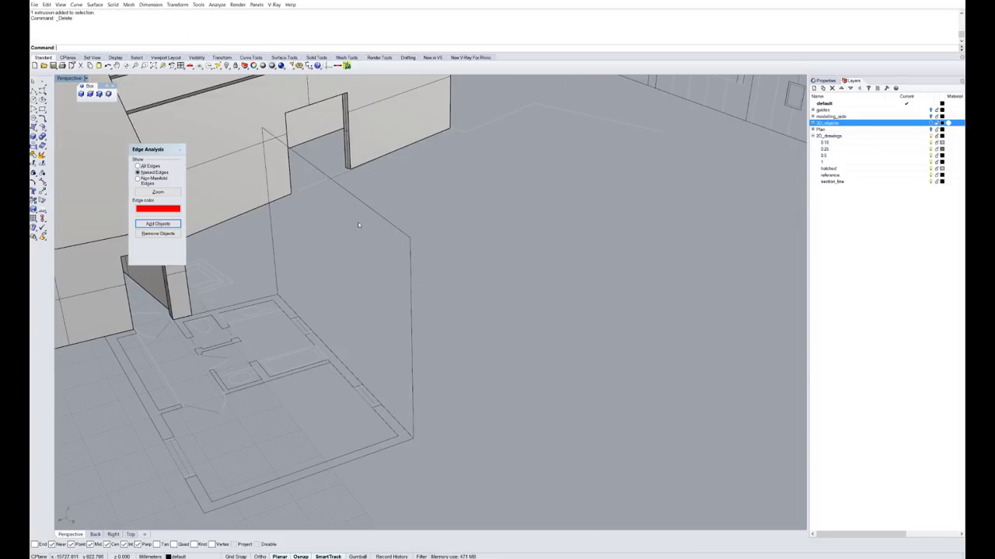
- Turn on the upright rectangle's control points and shift its upper front corner point slightly outward
click(368, 207)
scroll(373, 229, up, 3)
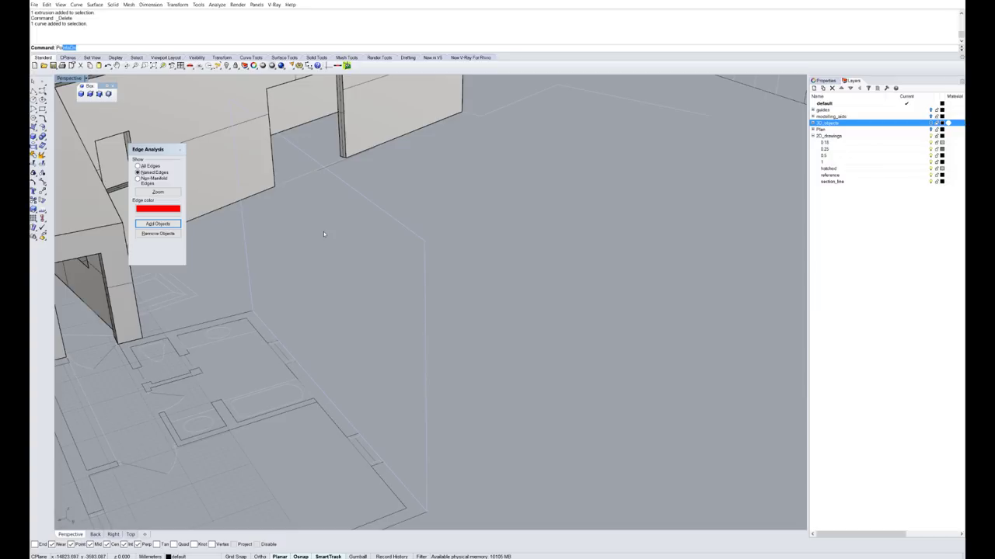
key(Down)
key(Down)
key(Down)
key(Down)
key(Down)
key(Down)
key(Down)
key(Down)
key(Down)
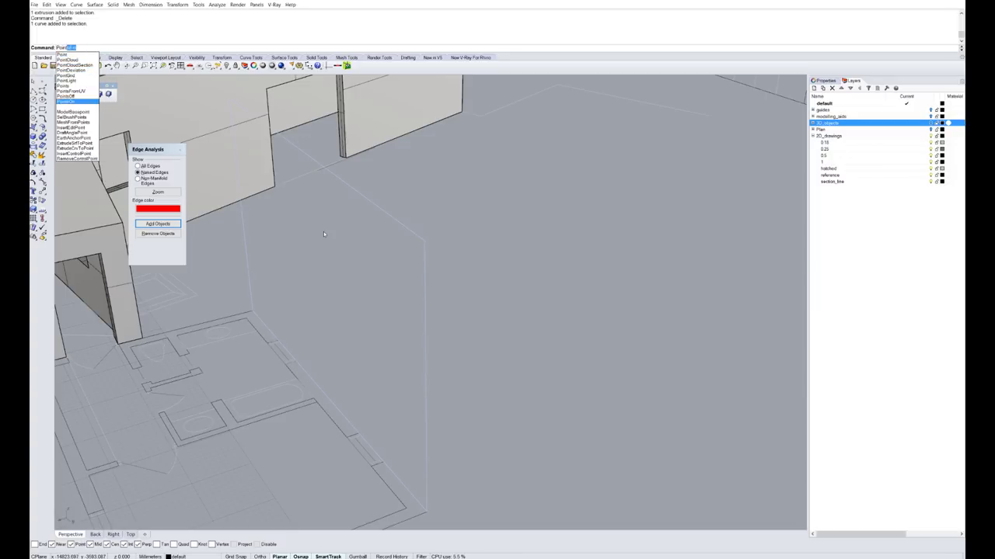
key(Return)
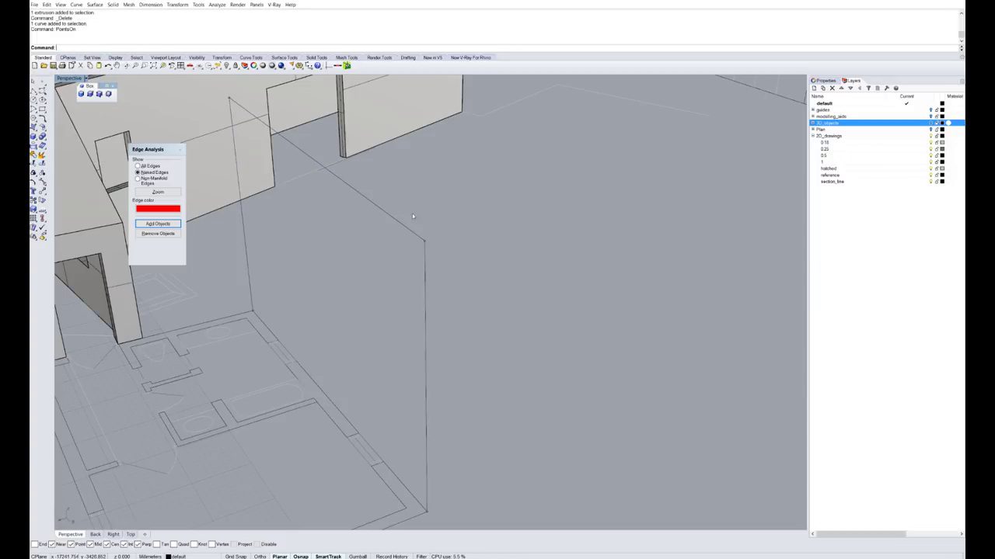
click(425, 243)
drag(425, 243, 430, 242)
right_drag(439, 251, 405, 263)
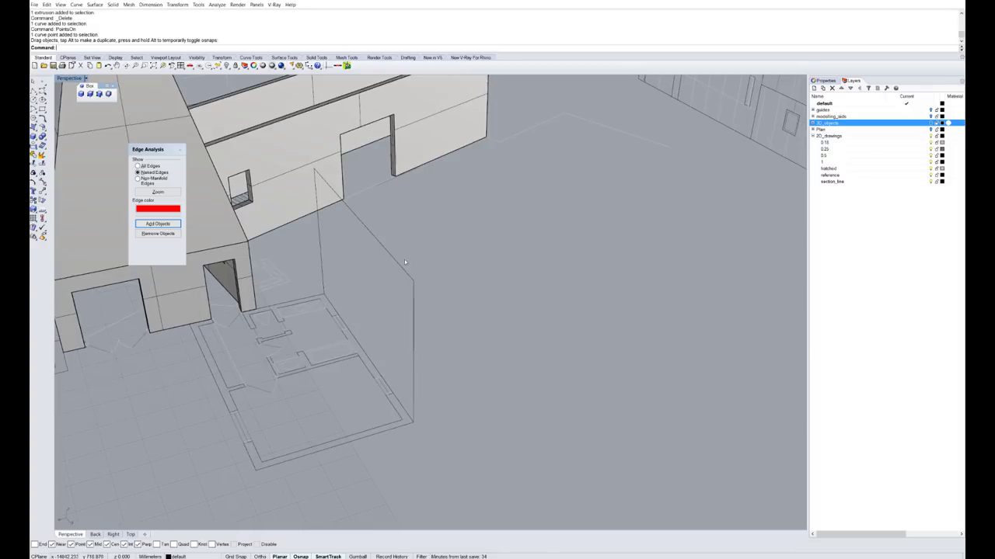
- Close the edge analysis and extrude the upright rectangle along the plan's short wall direction up to the inner wall corner
click(180, 150)
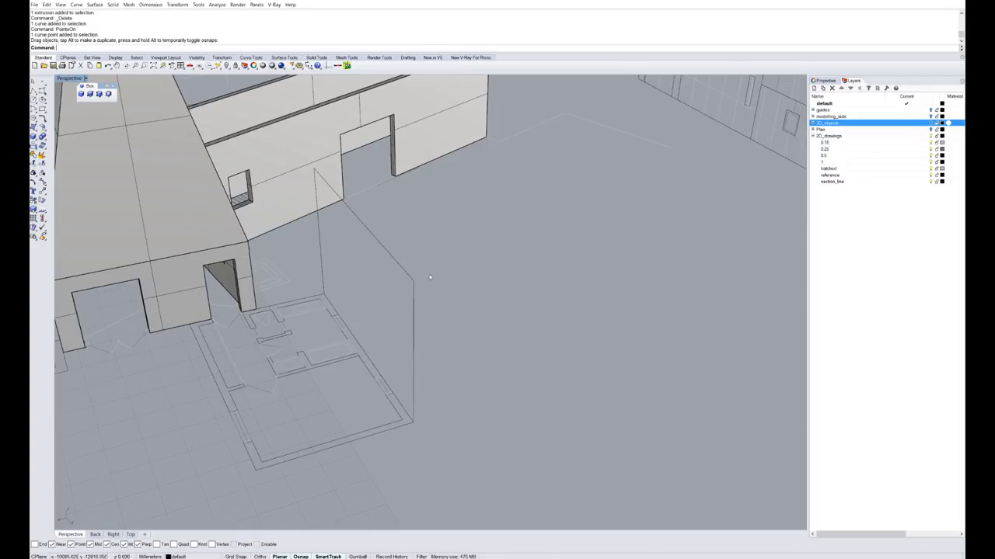
click(375, 258)
key(Return)
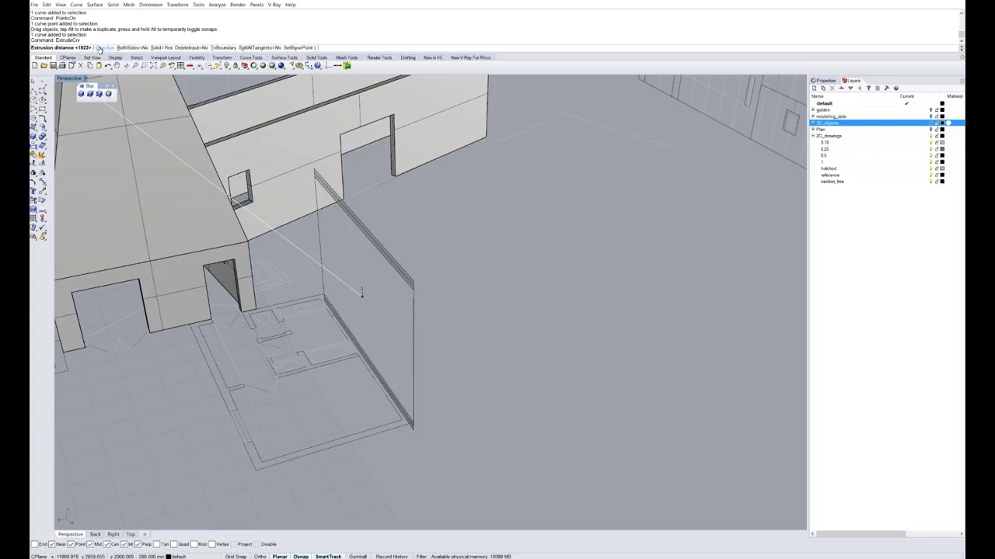
click(101, 48)
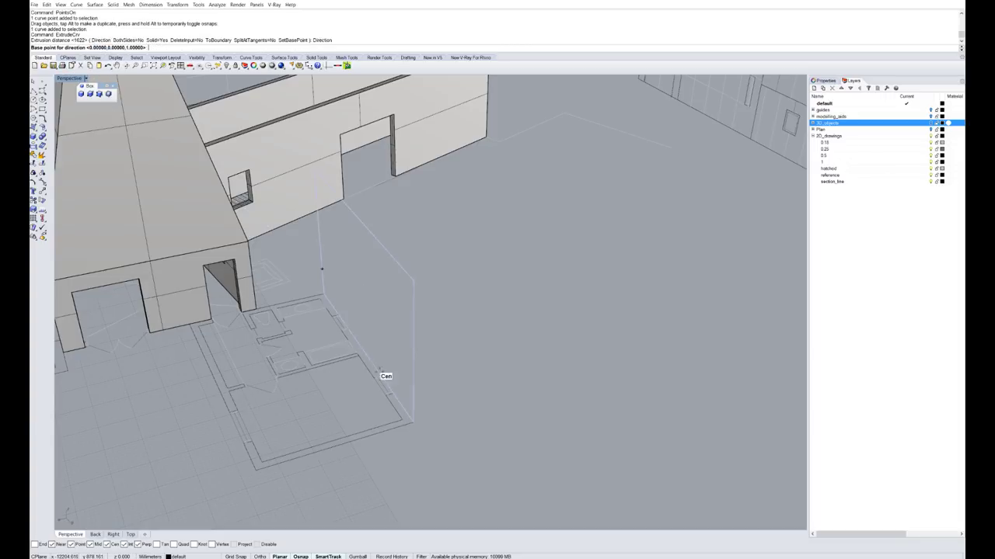
click(414, 423)
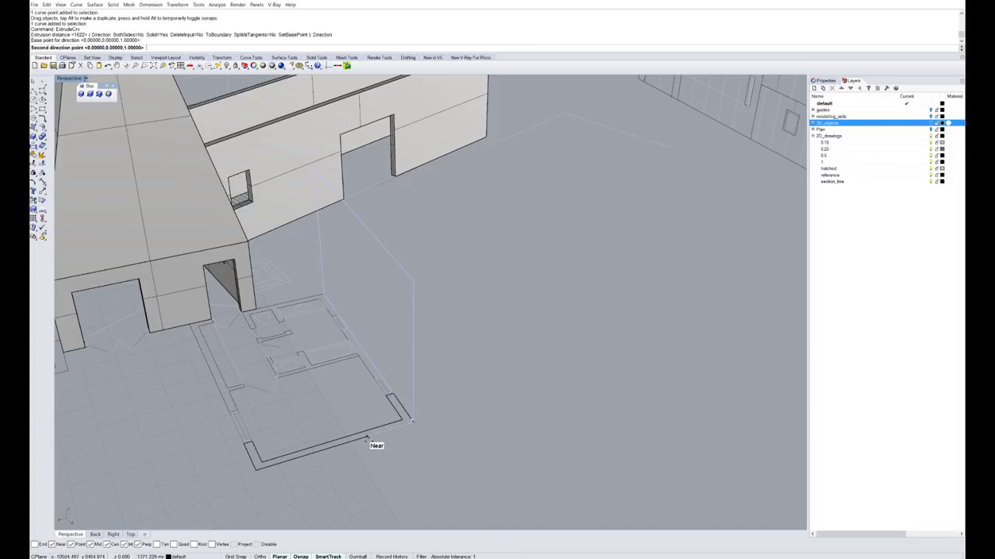
key(Return)
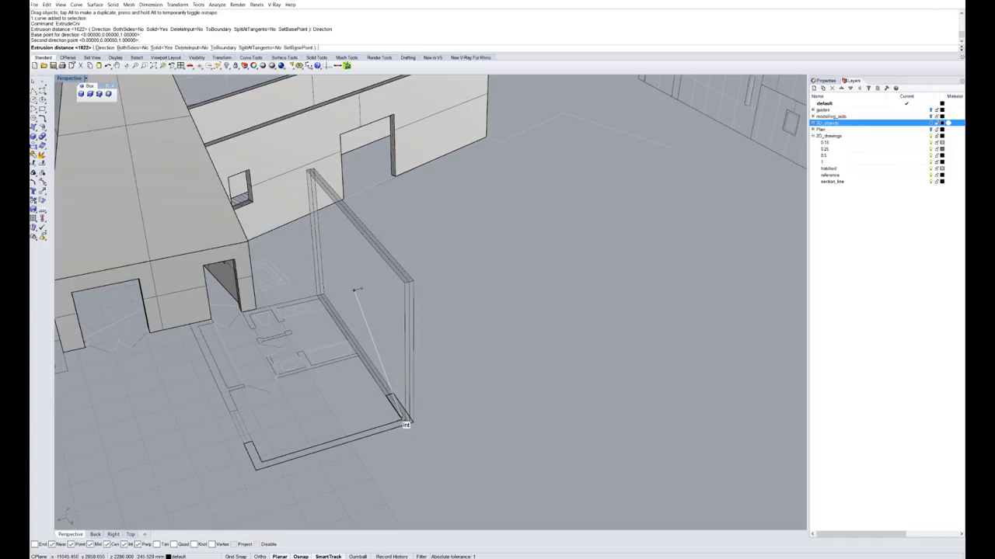
click(406, 424)
- Try to cap the open sides of the extruded wall
text(Ca)
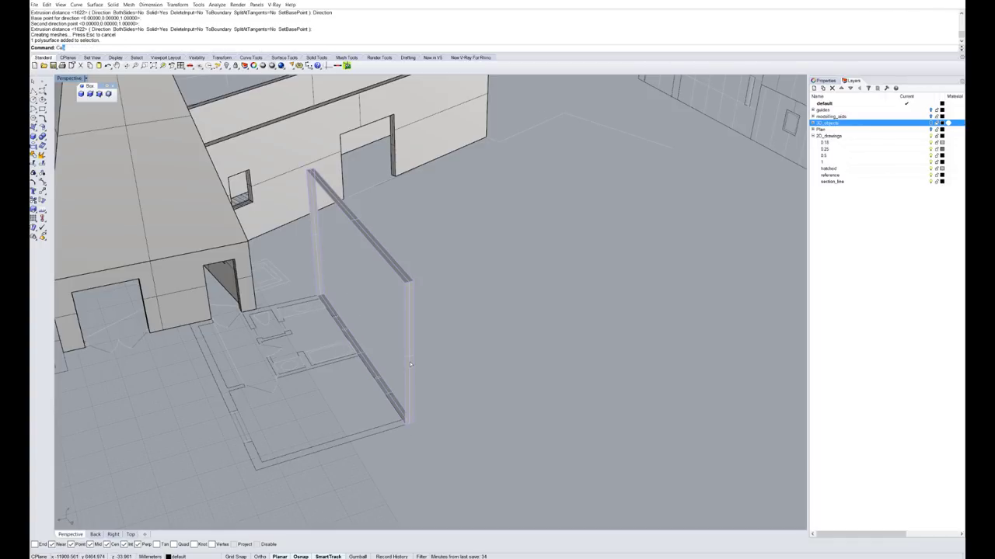
text(p)
key(Return)
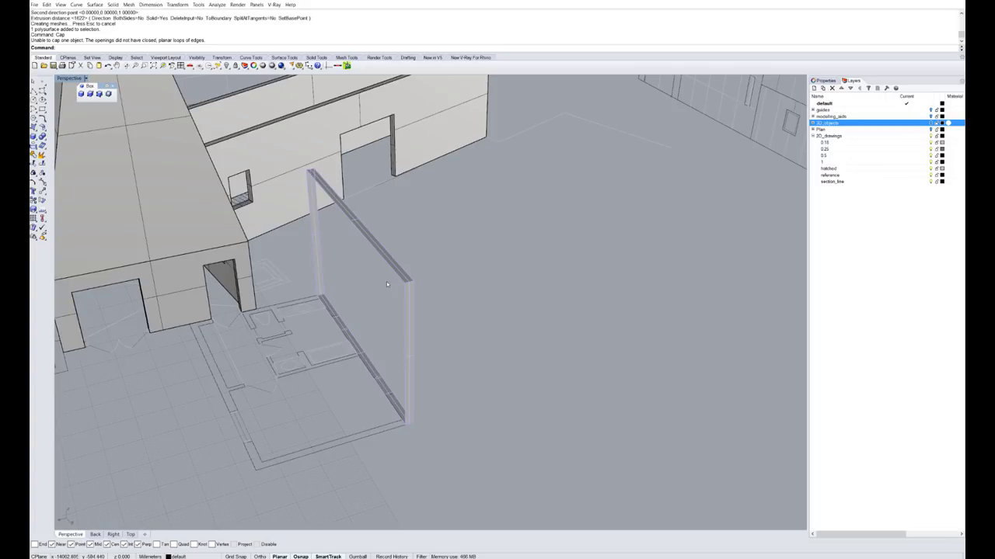
- Delete the extruded wall polysurface standing along the plan's long outer wall
key(Escape)
right_drag(387, 284, 461, 222)
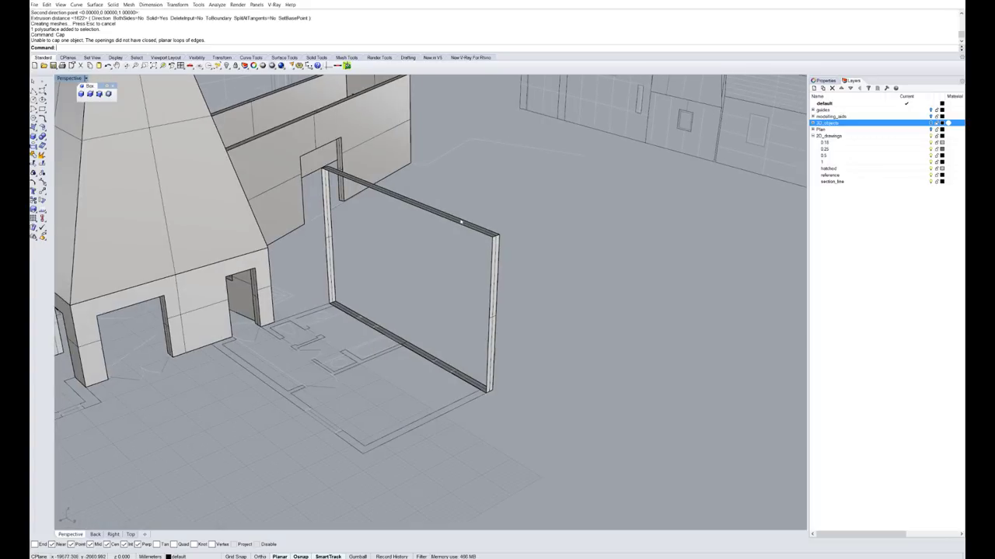
click(491, 296)
right_drag(533, 306, 368, 297)
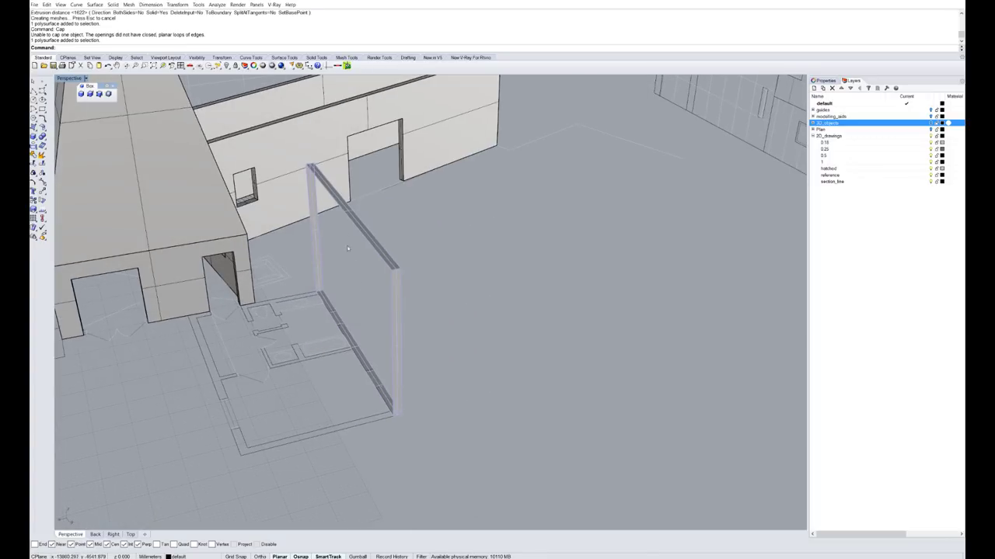
key(Delete)
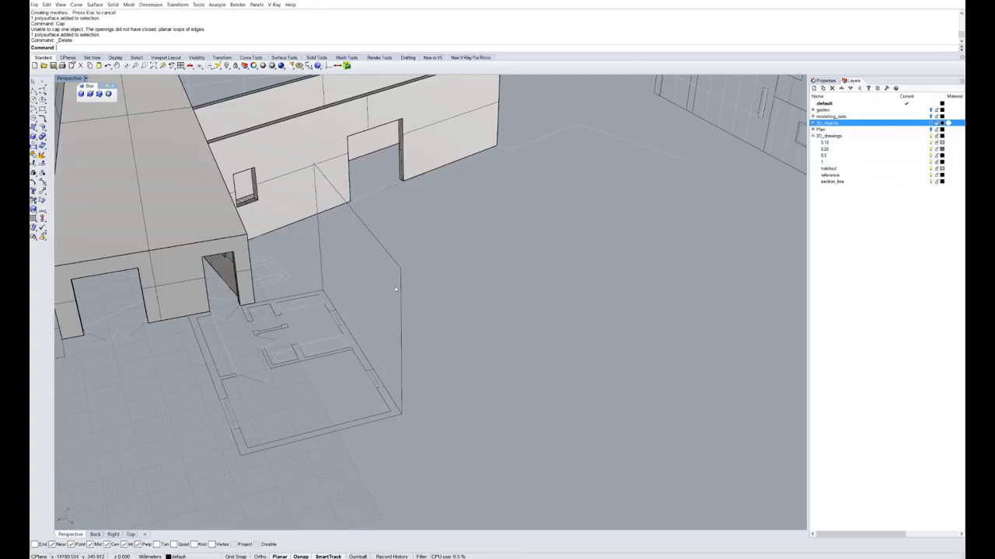
- Select the upright rectangle curve and check in the four-view layout, especially the Back view, whether it stands vertical and planar
right_drag(355, 210, 505, 313)
scroll(473, 340, down, 5)
scroll(426, 276, down, 4)
scroll(365, 275, up, 3)
click(472, 317)
scroll(531, 303, up, 3)
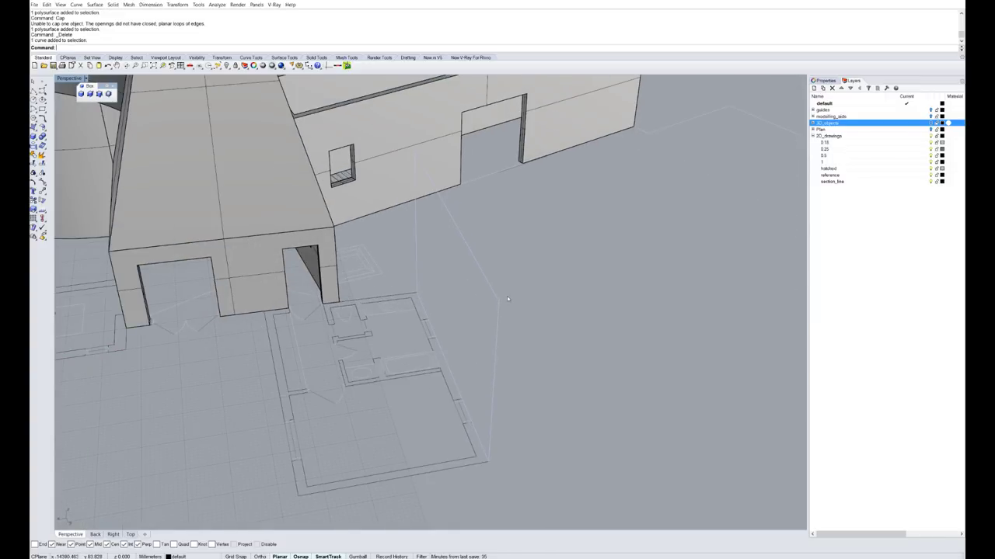
scroll(560, 306, down, 6)
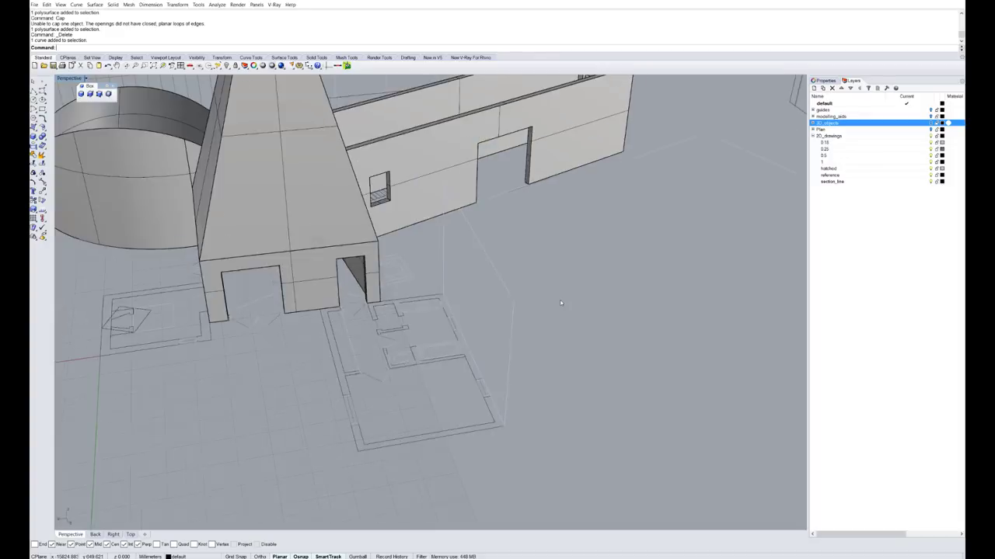
right_drag(559, 305, 526, 319)
scroll(461, 312, down, 7)
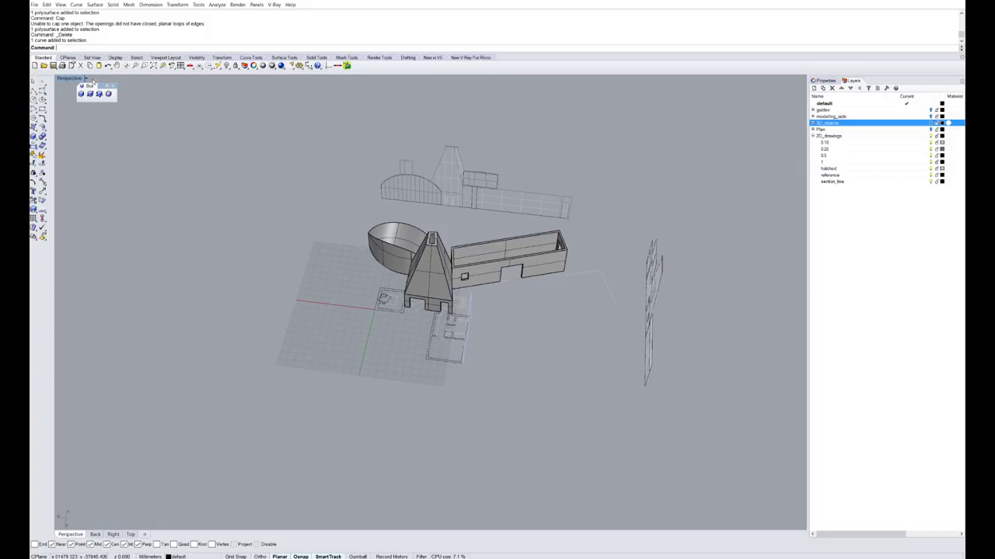
double_click(76, 79)
scroll(334, 443, up, 5)
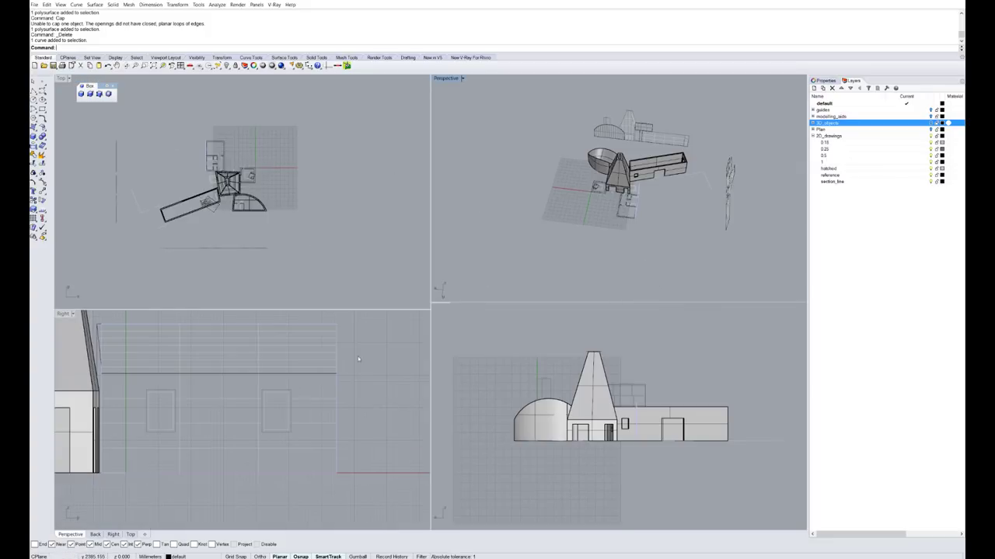
scroll(654, 443, up, 4)
scroll(653, 442, up, 3)
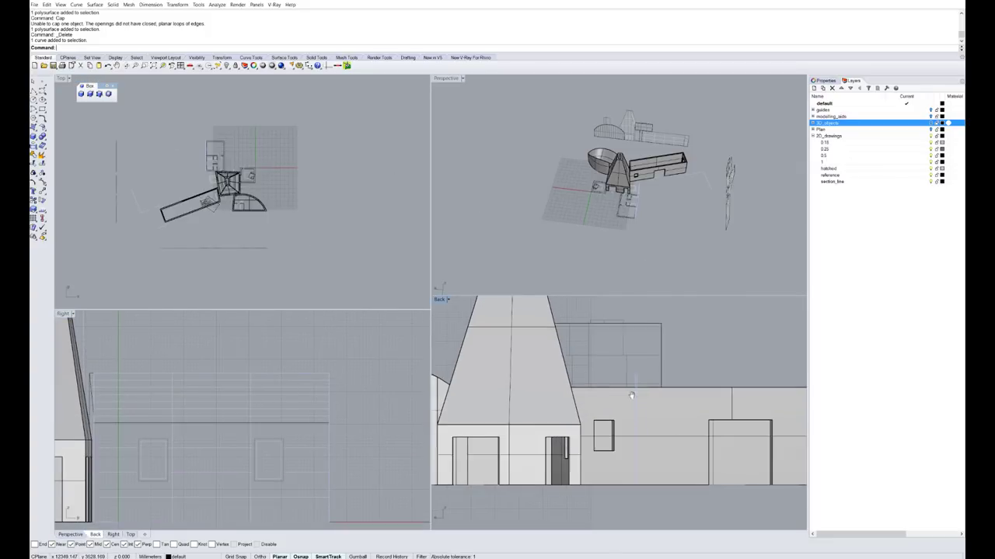
scroll(606, 389, up, 2)
scroll(604, 422, down, 3)
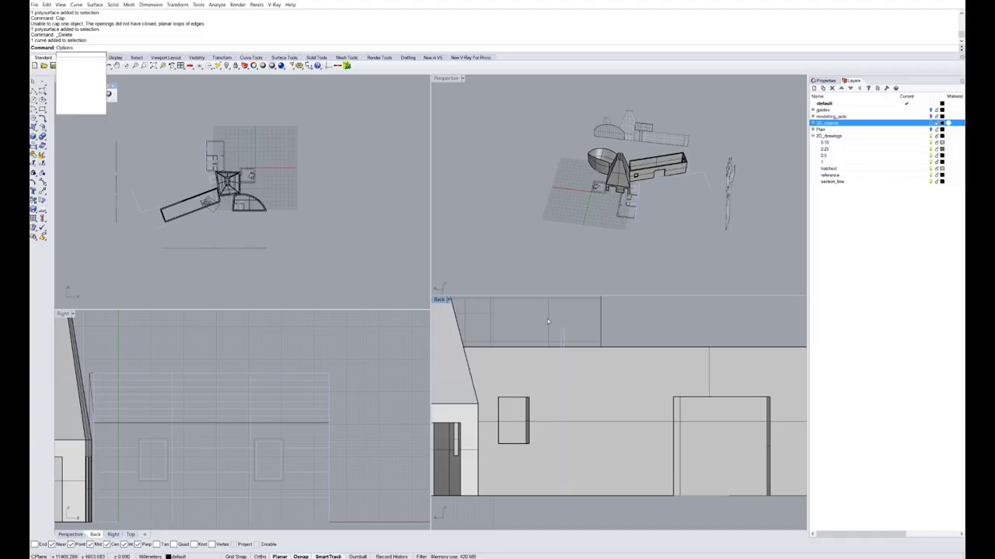
- Change the display colour of selected objects to red in the Rhino appearance options
key(Return)
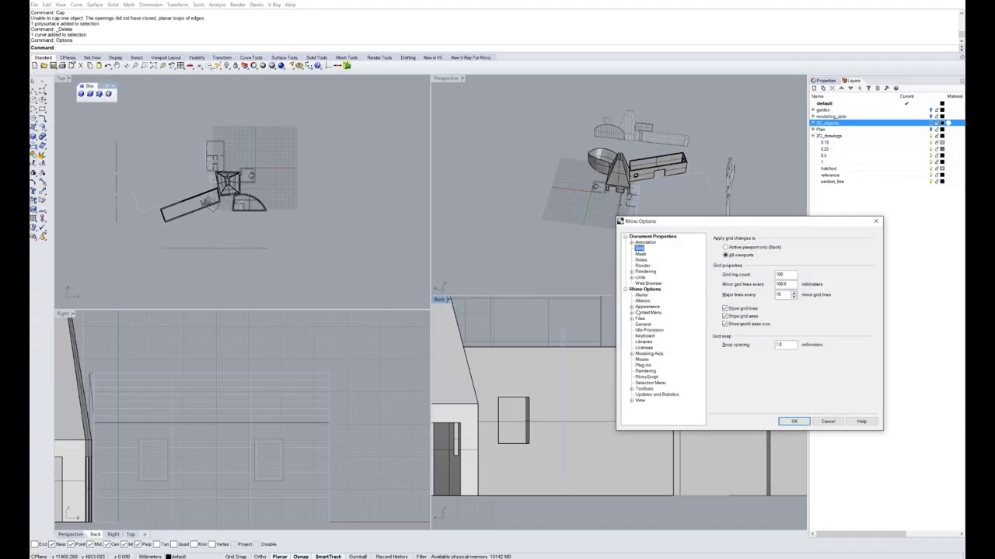
click(632, 307)
click(644, 313)
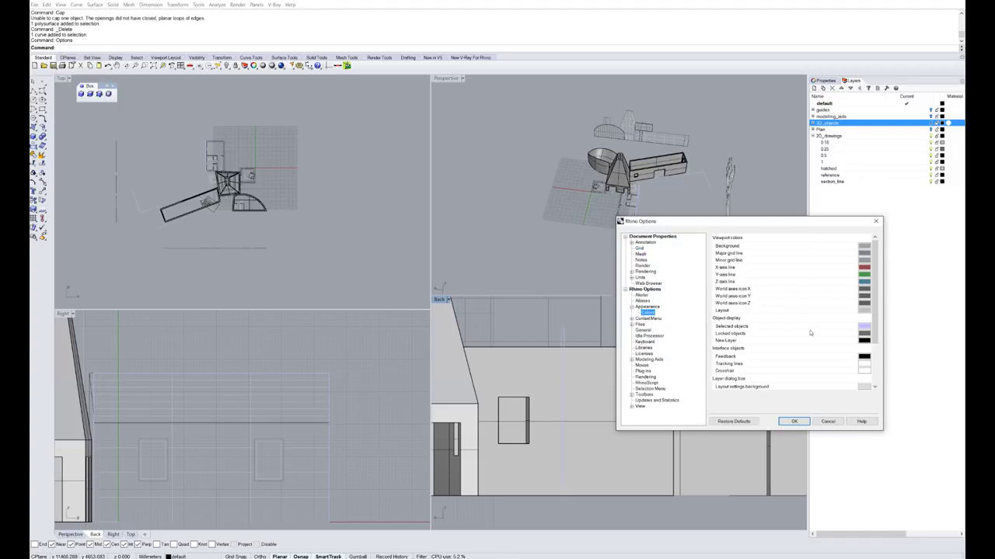
click(864, 327)
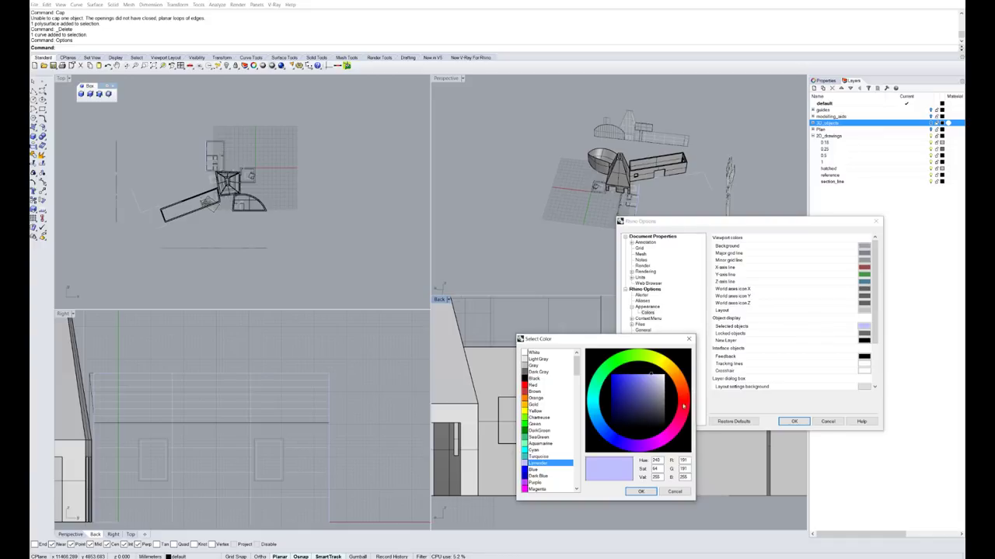
click(682, 416)
drag(626, 425, 600, 363)
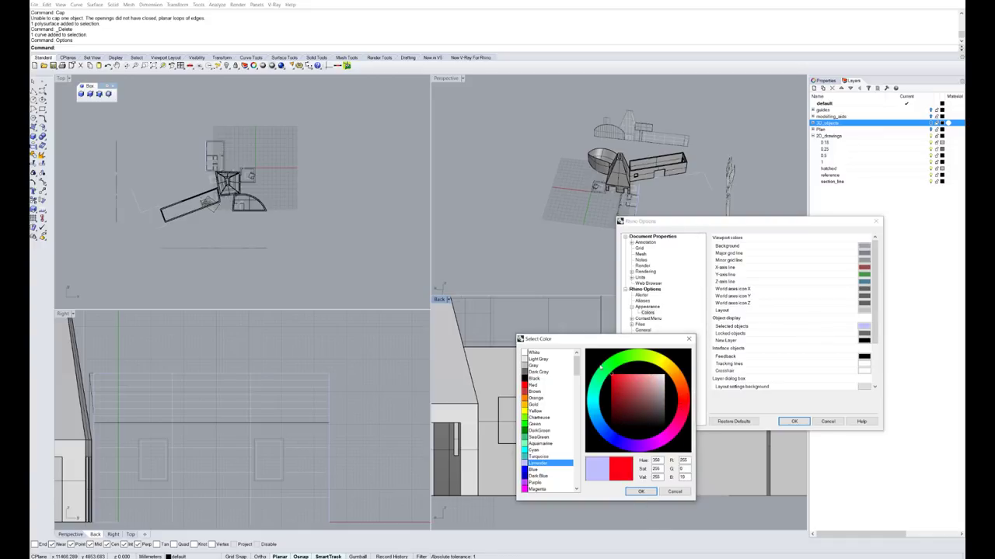
click(638, 492)
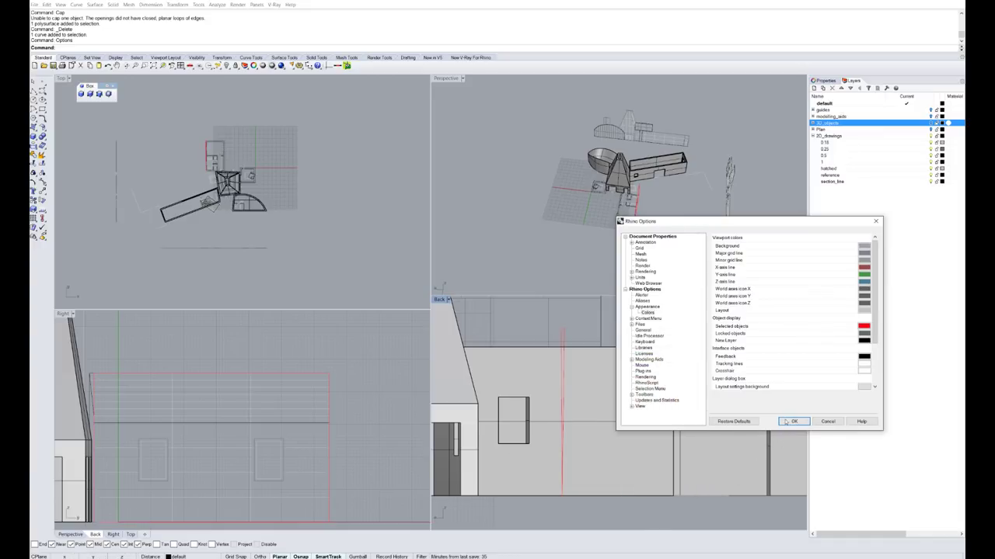
click(793, 421)
scroll(561, 346, up, 4)
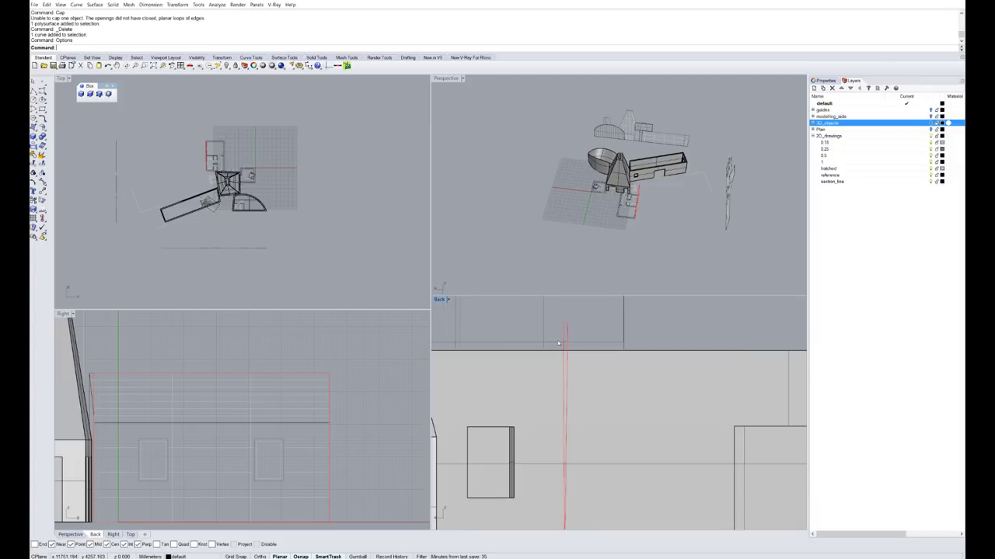
scroll(564, 344, down, 4)
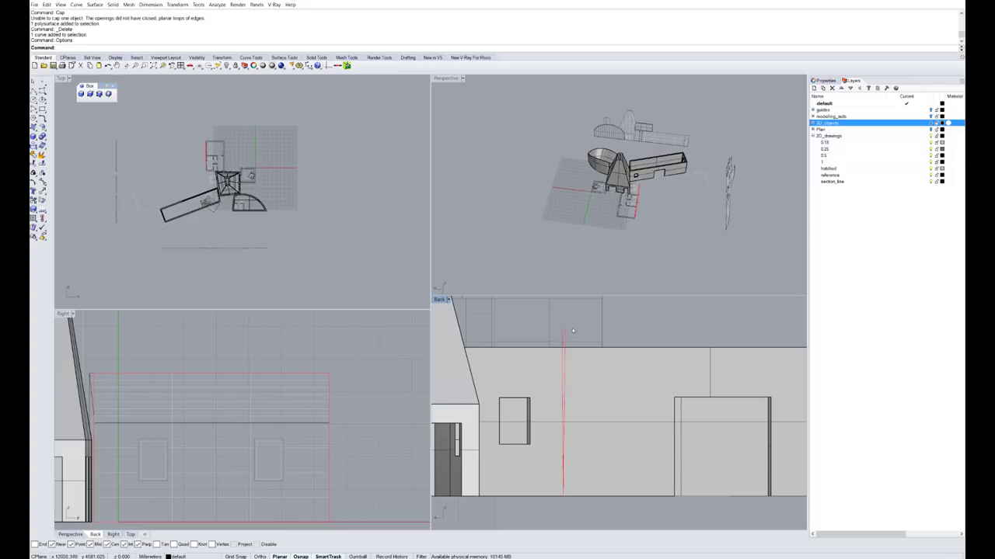
- Set a three-point construction plane upright along the plan's long outer wall, with its origin and X axis on the two outer corners
double_click(447, 77)
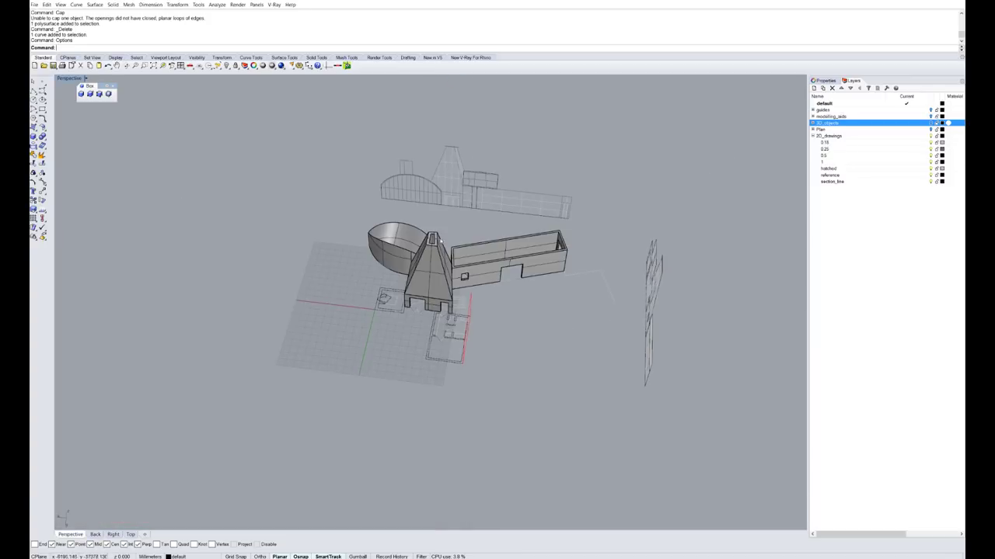
right_drag(476, 356, 327, 321)
scroll(455, 333, up, 3)
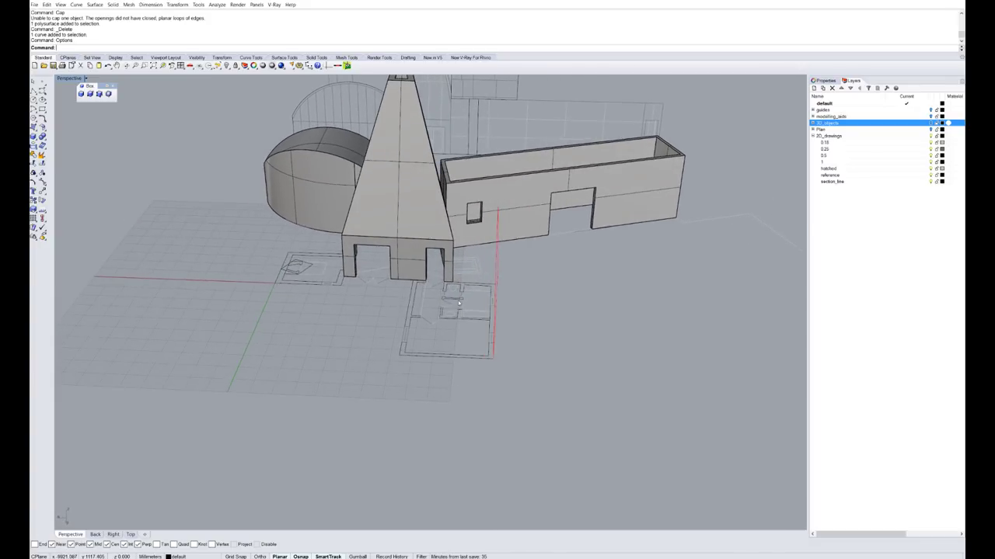
right_drag(459, 304, 472, 300)
text(cplane)
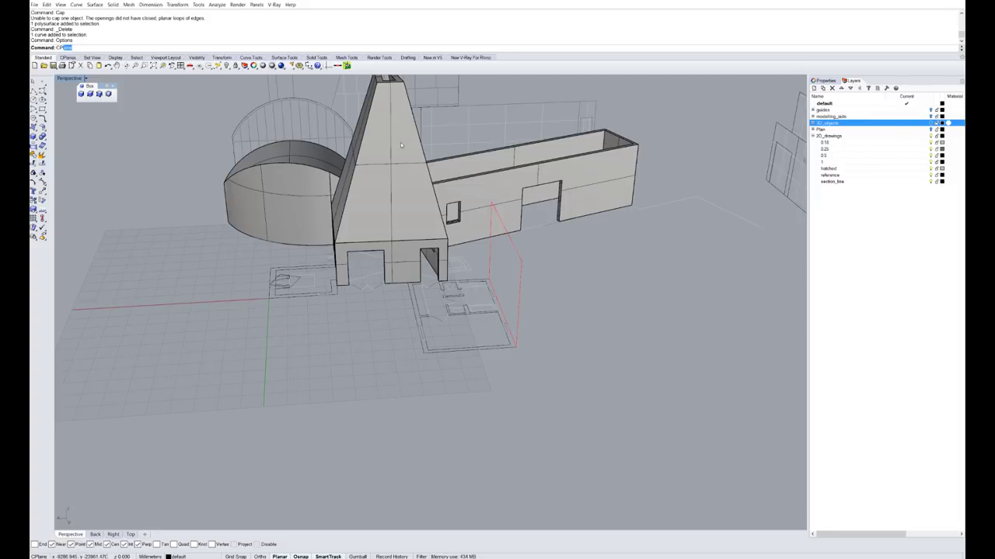
key(Return)
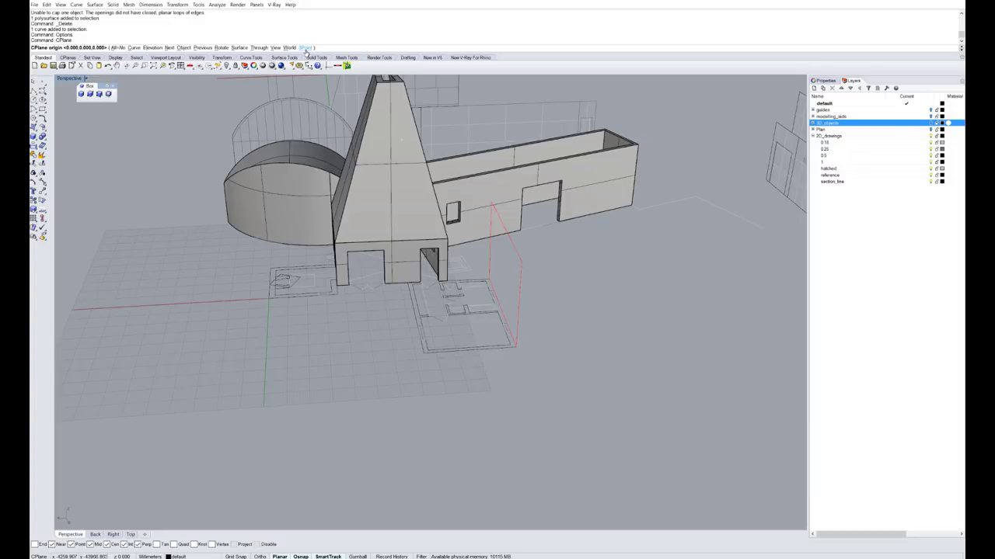
click(306, 47)
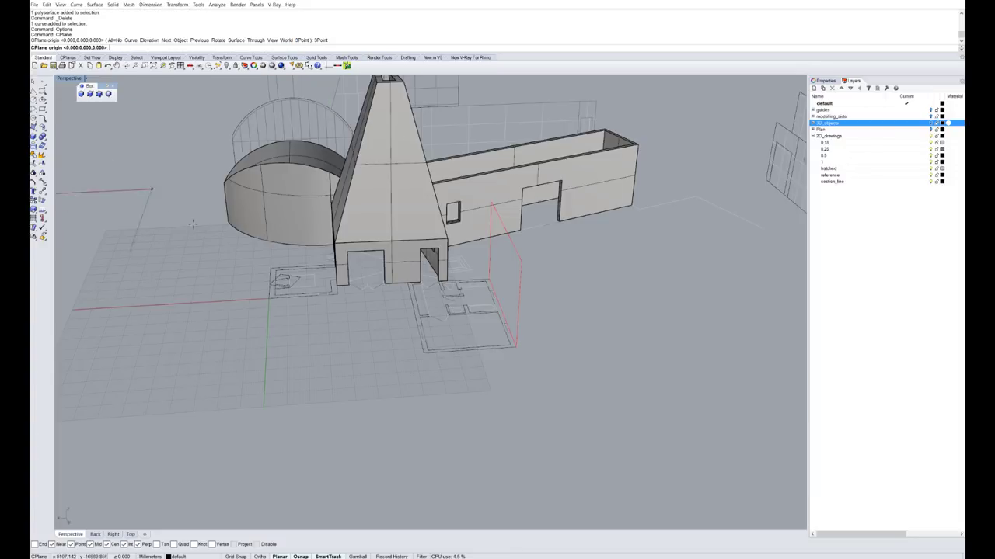
scroll(457, 296, up, 4)
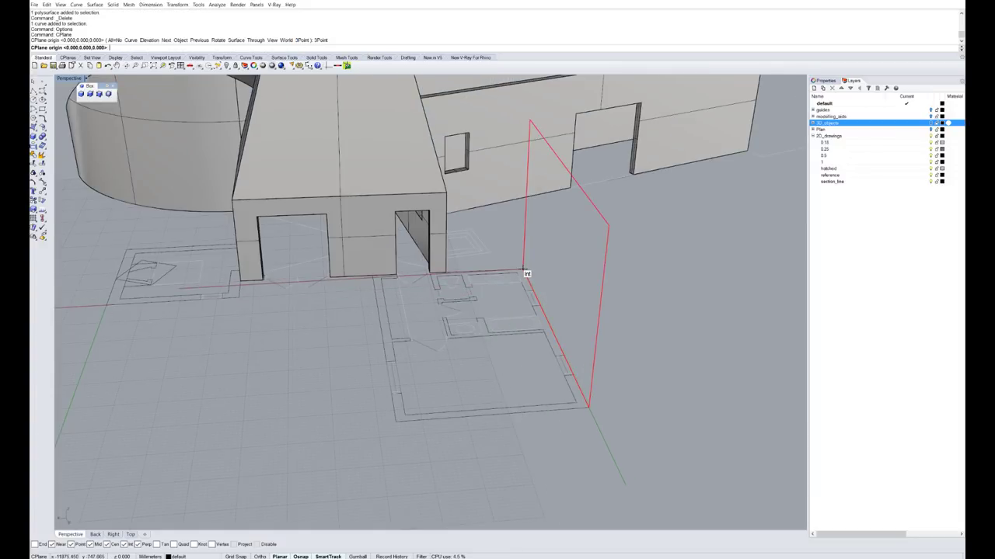
click(527, 274)
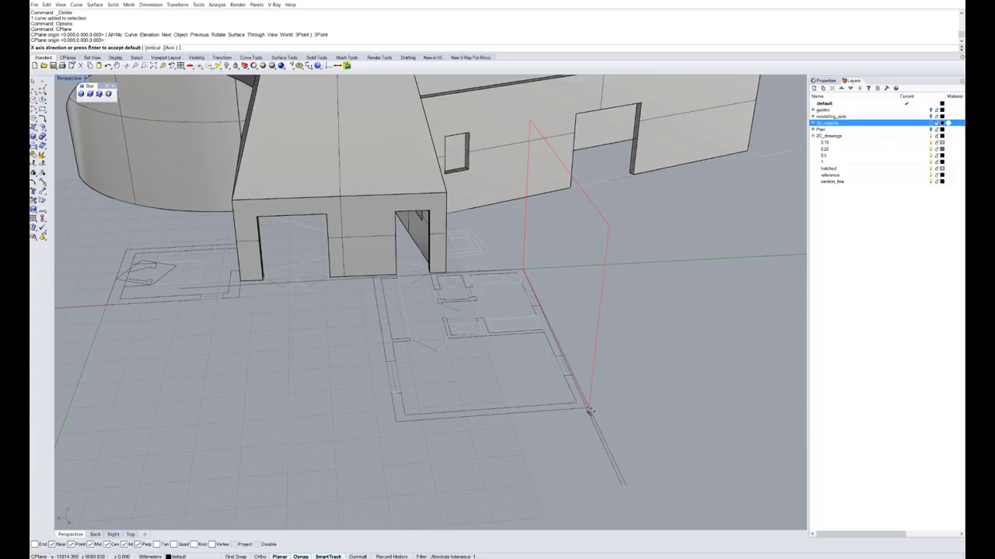
click(594, 411)
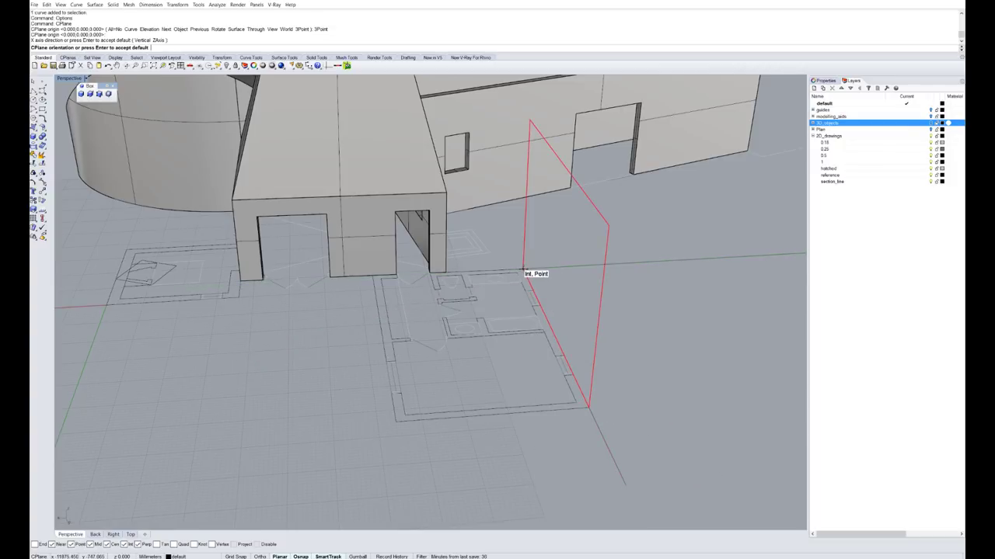
click(523, 271)
scroll(554, 261, down, 5)
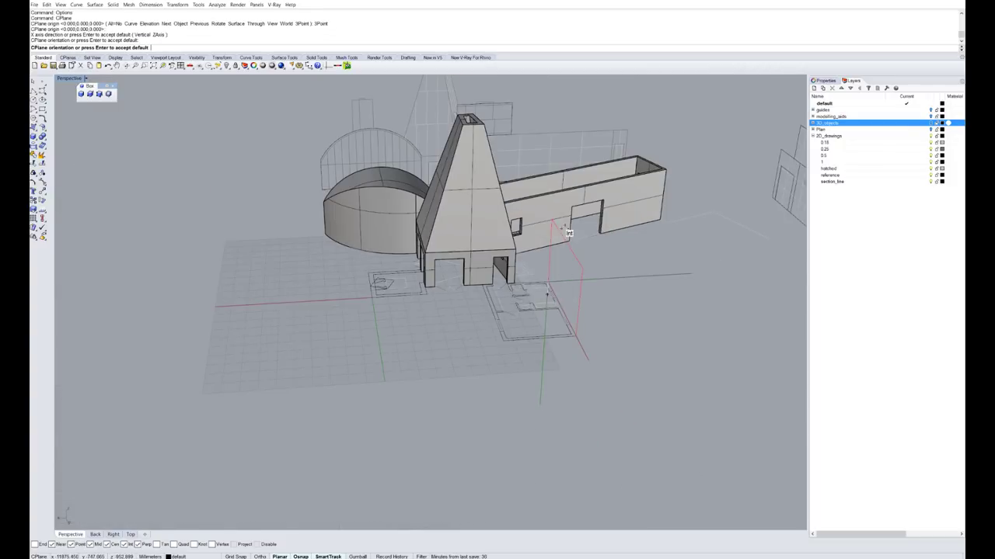
click(557, 95)
- Examine how the upright rectangle lies relative to the vertical construction plane
right_drag(557, 97, 412, 295)
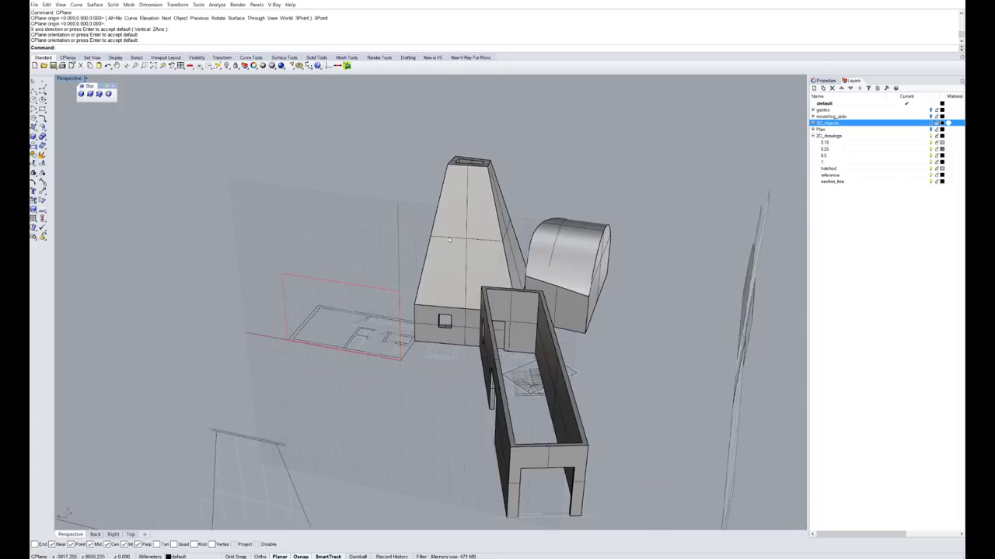
scroll(391, 349, up, 3)
right_drag(390, 349, 308, 371)
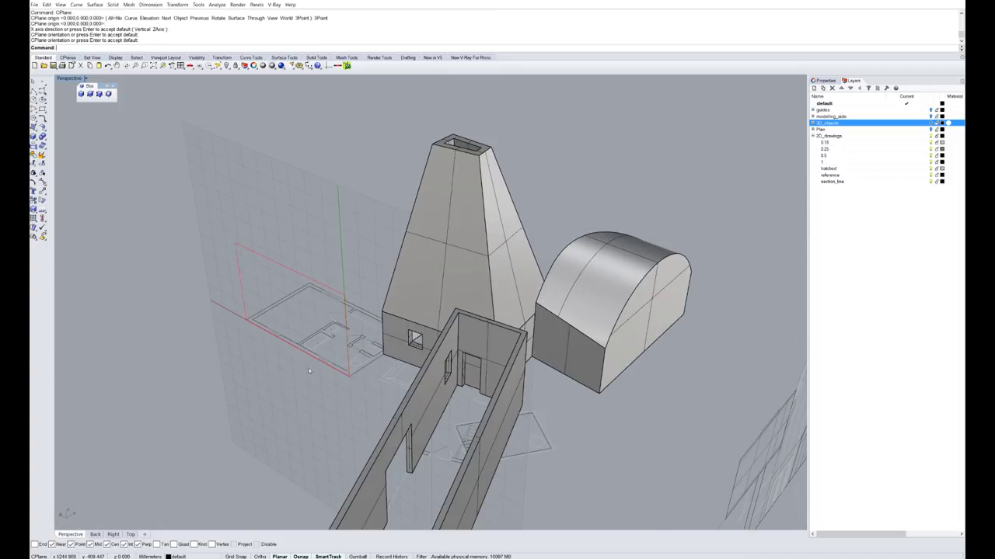
scroll(303, 355, up, 3)
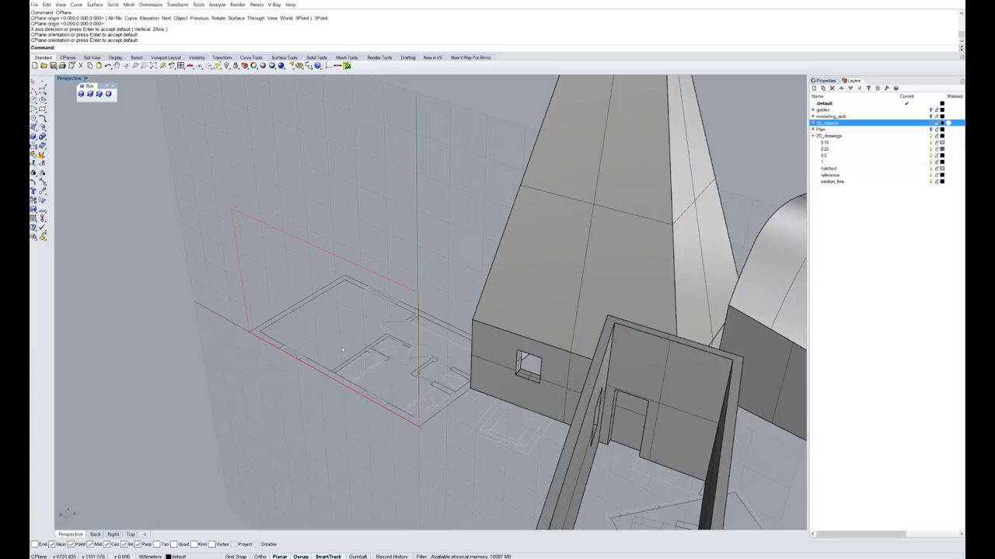
right_drag(384, 364, 349, 390)
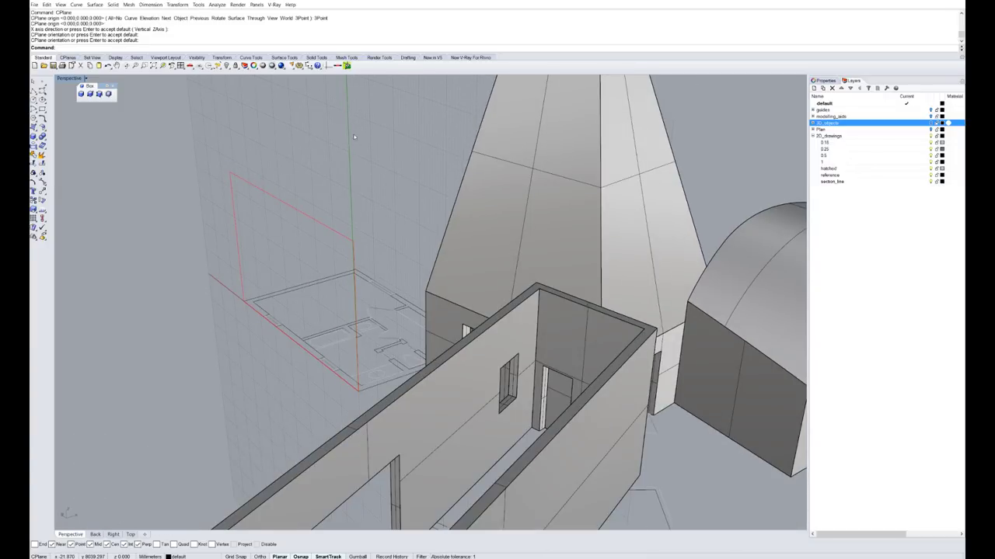
scroll(372, 244, down, 5)
scroll(360, 205, up, 3)
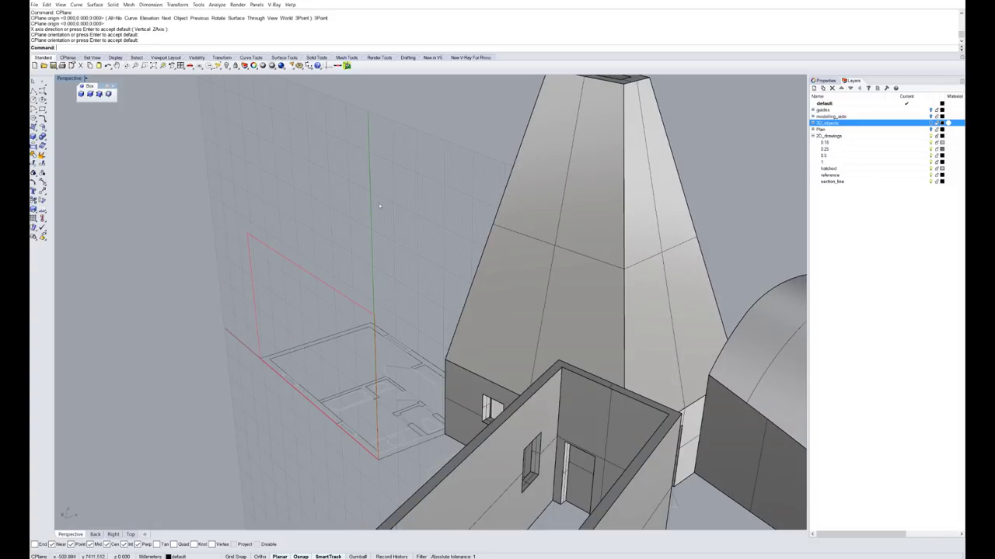
scroll(375, 190, down, 4)
mouse_move(299, 253)
right_down()
mouse_move(334, 303)
mouse_move(291, 241)
right_up()
scroll(317, 306, up, 4)
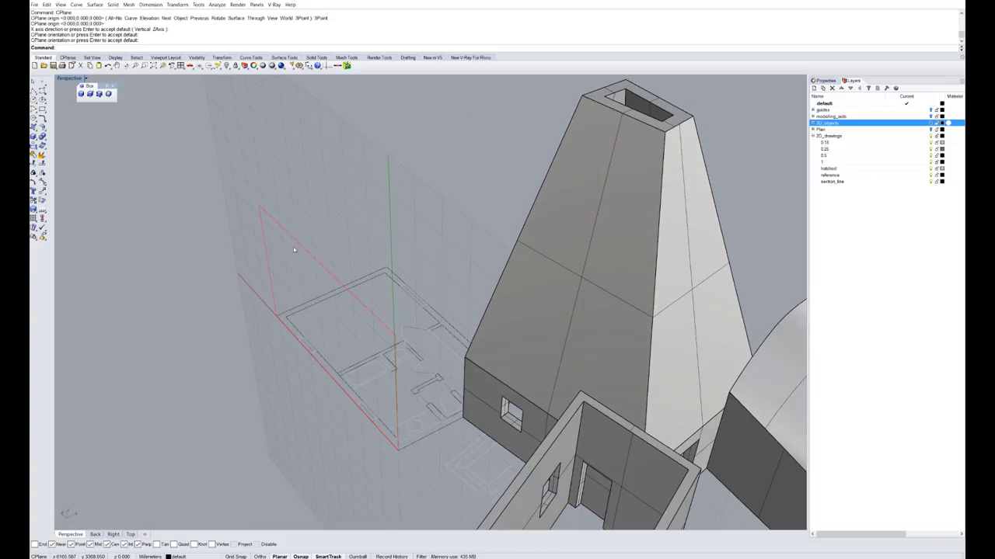
- Project the upright rectangle onto the construction plane with ProjectToCPlane, deleting the input curve
click(242, 239)
text(Proje)
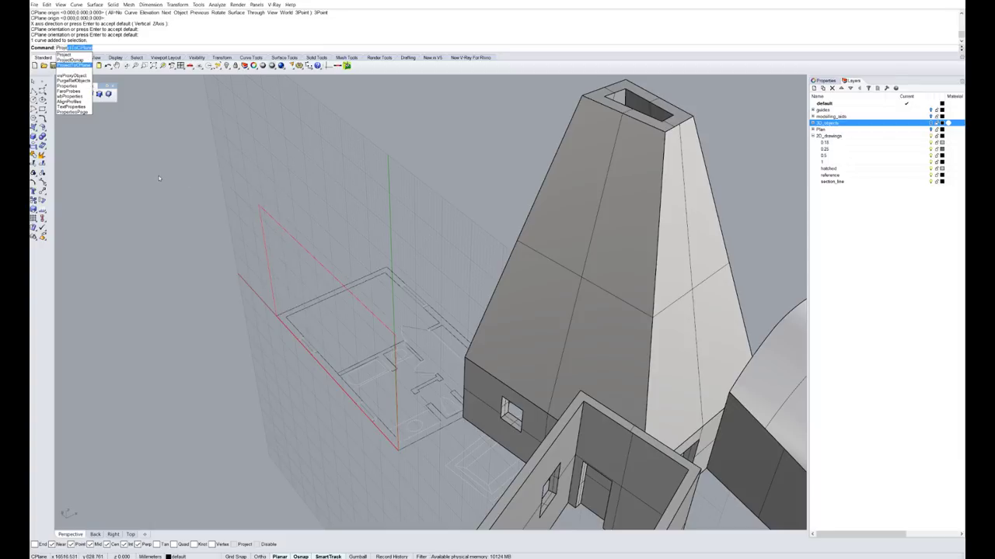
key(Return)
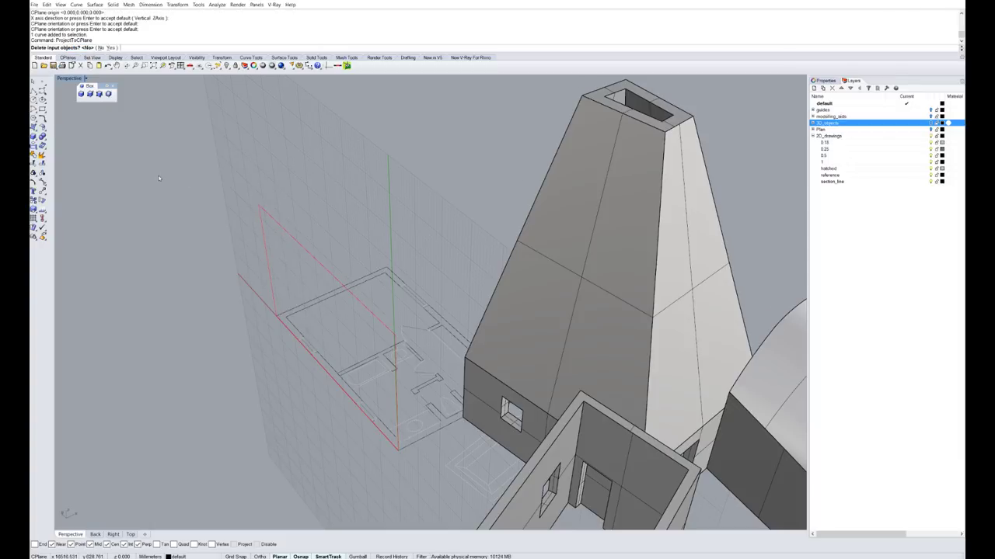
text(y)
key(Return)
scroll(301, 249, down, 5)
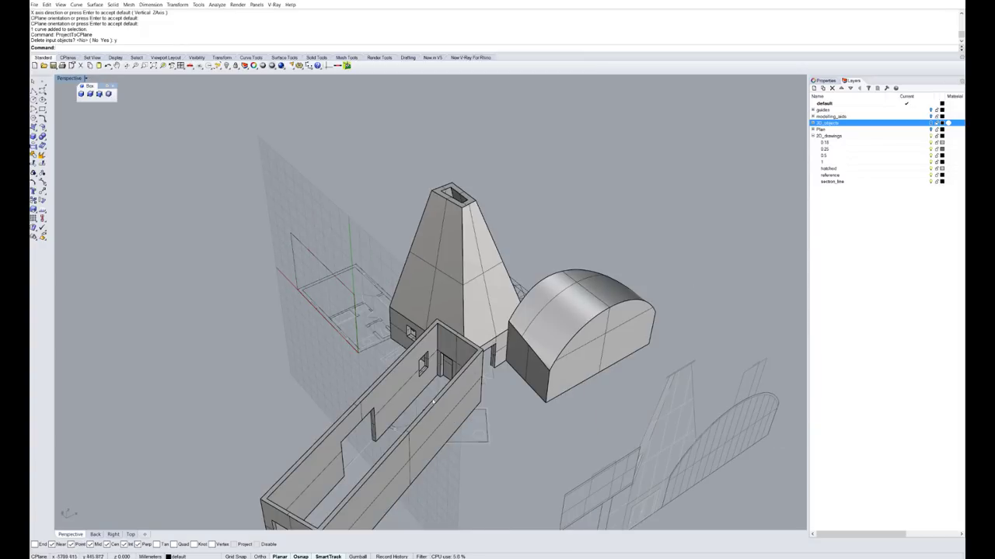
scroll(305, 239, up, 4)
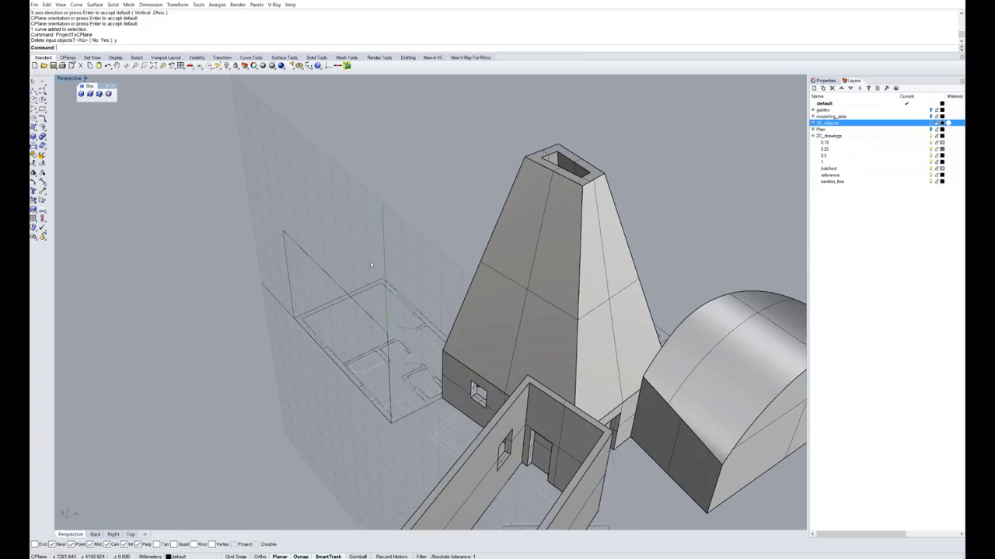
- Extrude the projected upright rectangle into a solid wall with ExtrudeCrv, picking the wall thickness from the plan
right_drag(371, 265, 228, 264)
right_drag(272, 155, 322, 225)
click(318, 221)
text(extrudecrv)
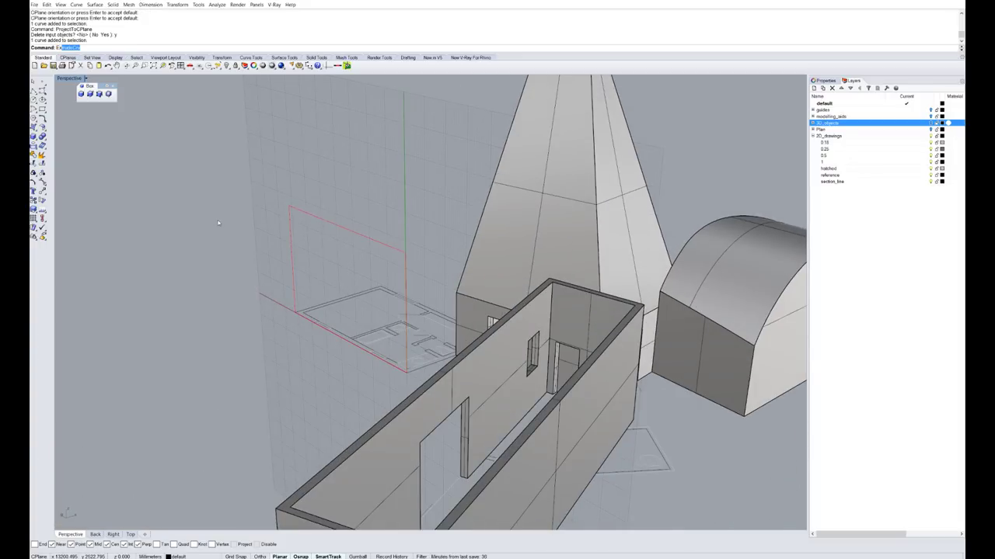
key(Return)
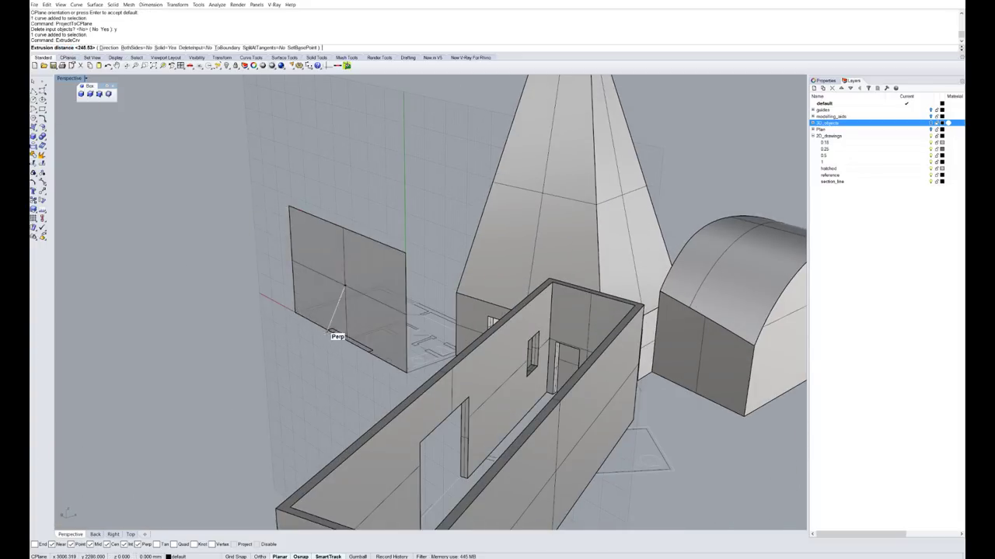
scroll(342, 342, up, 5)
click(404, 347)
scroll(405, 346, down, 5)
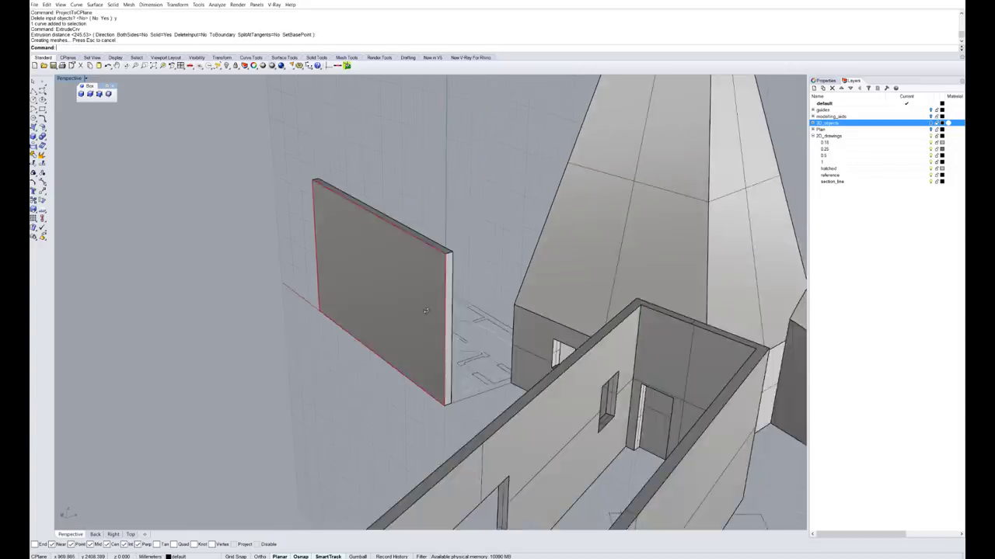
right_drag(405, 311, 402, 275)
click(402, 275)
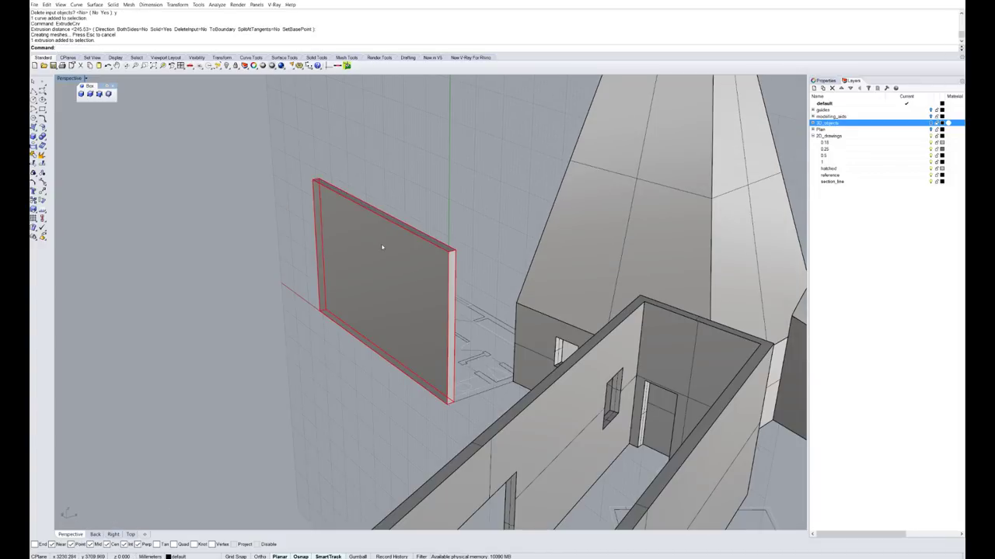
click(317, 327)
- Reset the construction plane to World Top
right_drag(318, 327, 438, 335)
scroll(439, 335, down, 6)
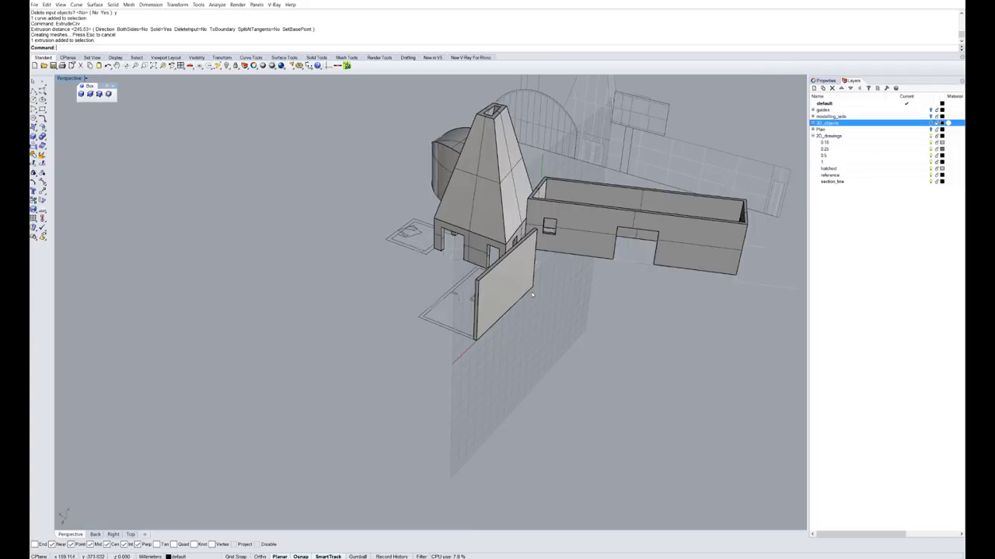
scroll(532, 294, up, 4)
scroll(456, 376, down, 4)
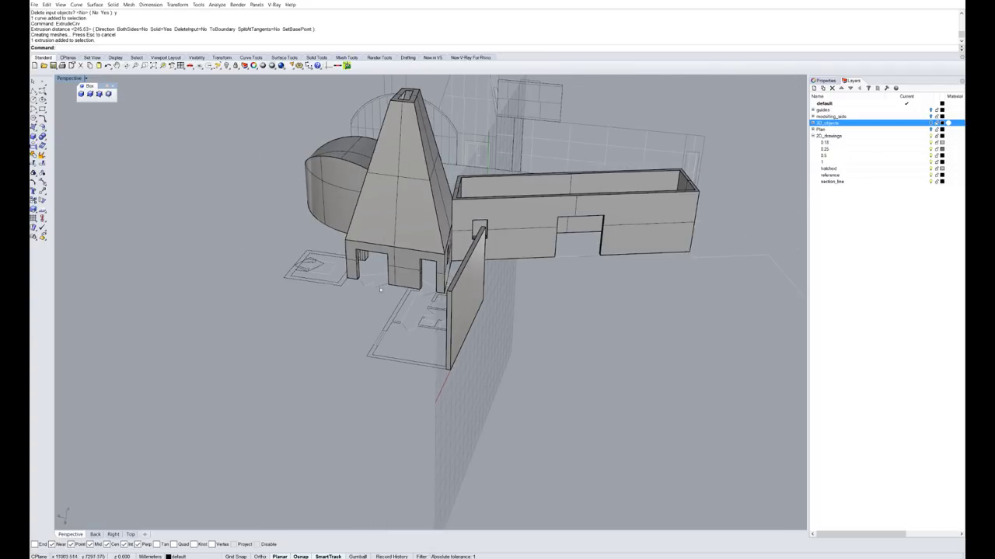
text(cp)
key(Return)
text(w)
key(Return)
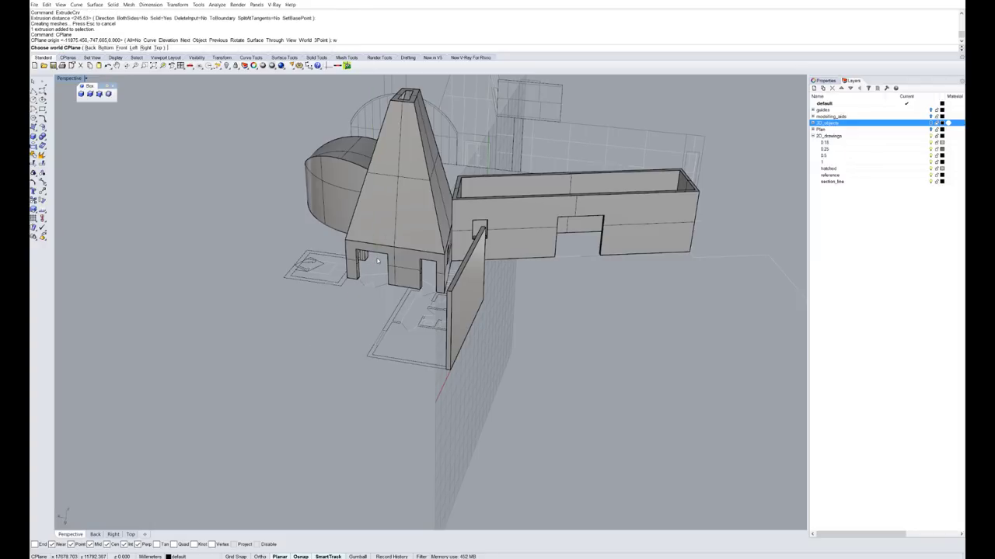
text(t)
key(Return)
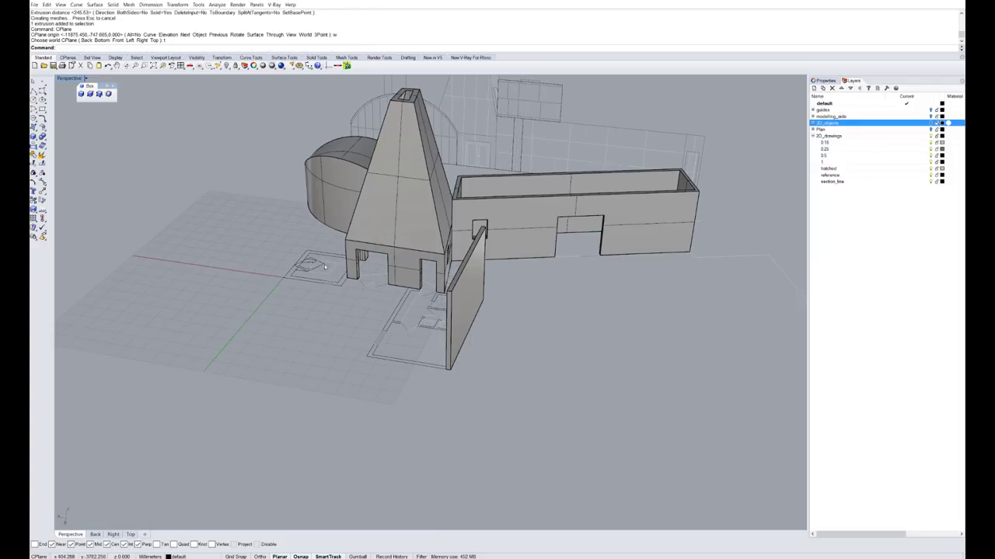
- Delete the extruded wall solid, keeping its source rectangle
scroll(297, 318, up, 2)
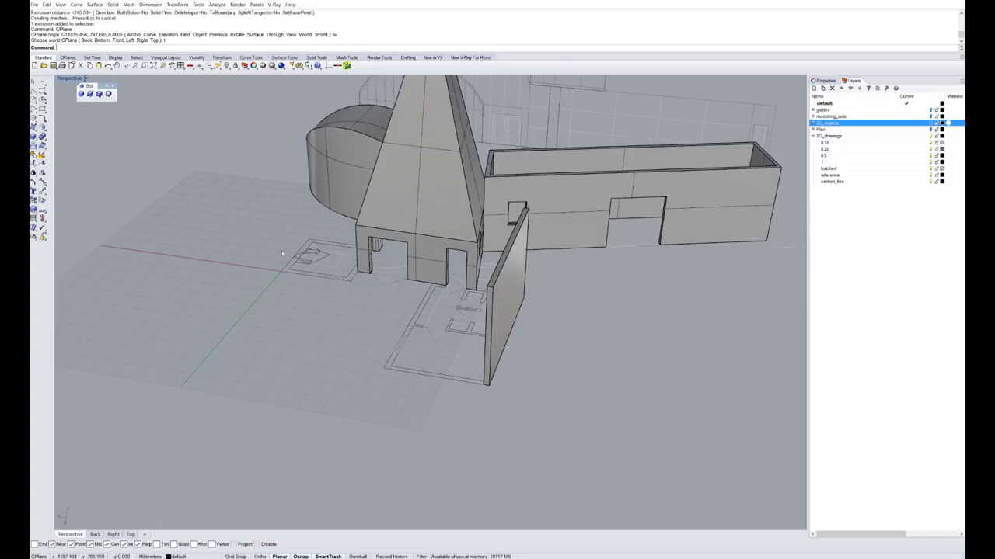
right_drag(281, 250, 504, 288)
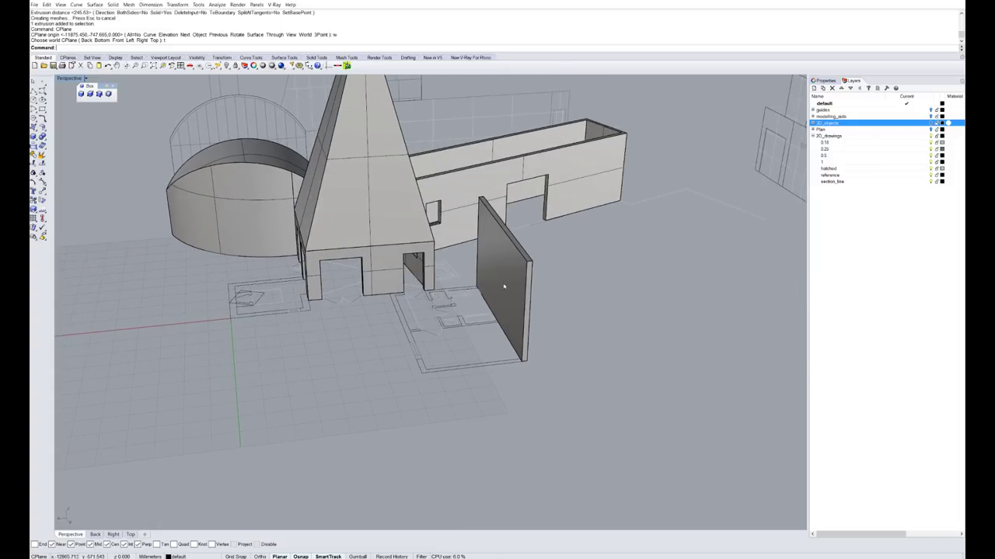
click(504, 288)
key(Delete)
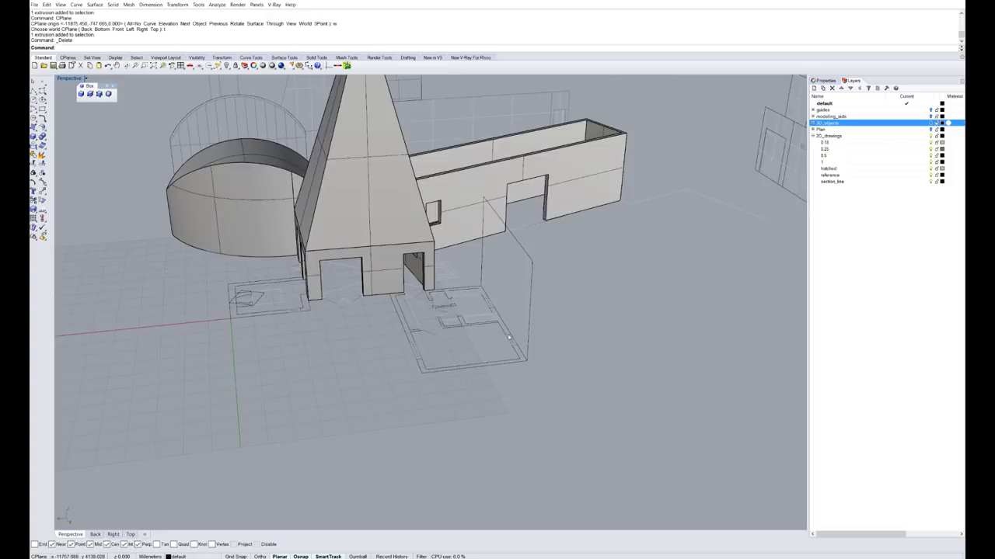
- Draw a four-sided polyline on the empty ground beside the plan, leaving its two ends crossing but unjoined
scroll(508, 337, up, 5)
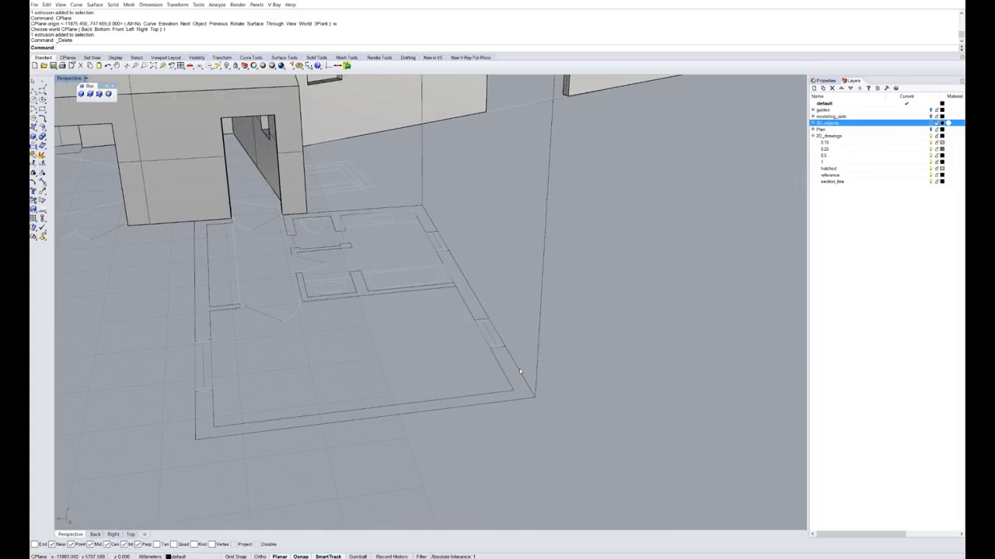
scroll(513, 309, down, 6)
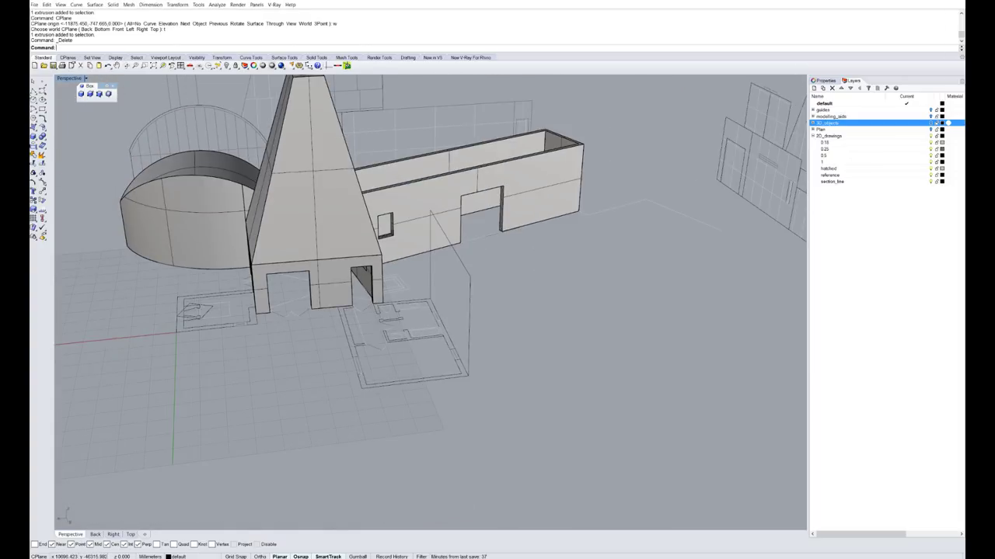
click(34, 92)
click(650, 377)
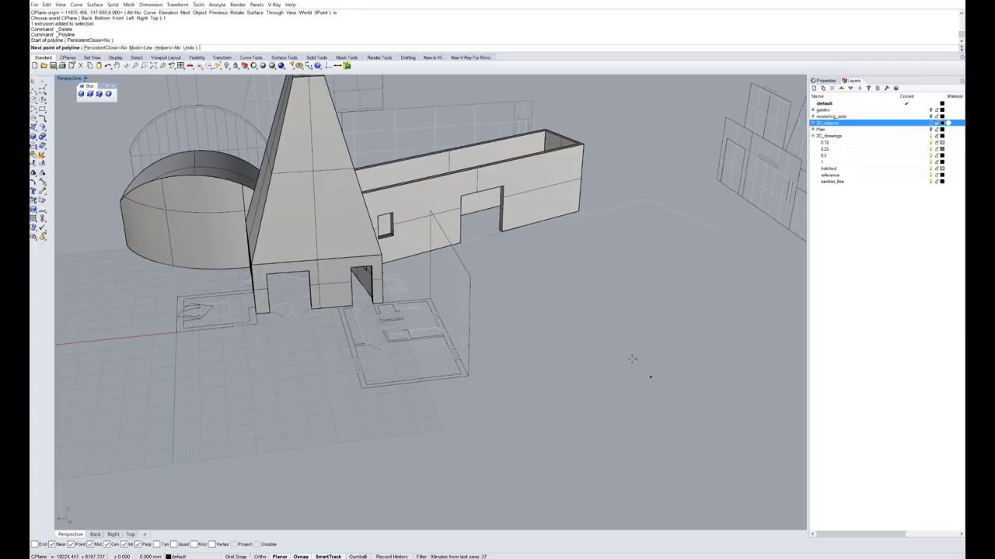
click(589, 319)
click(562, 334)
click(607, 384)
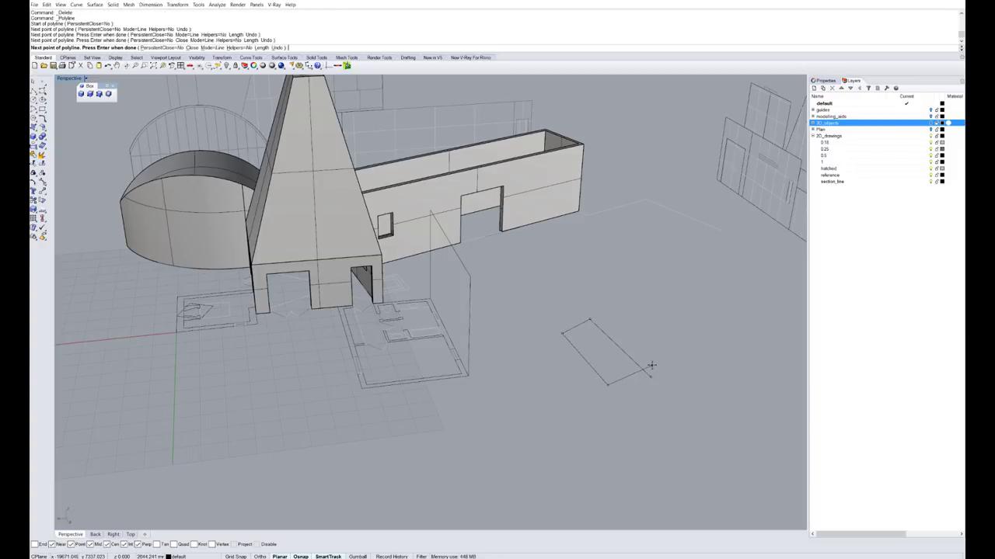
click(650, 375)
- Select the four-sided polyline and show it enlarged in a maximized Top viewport
scroll(652, 376, up, 3)
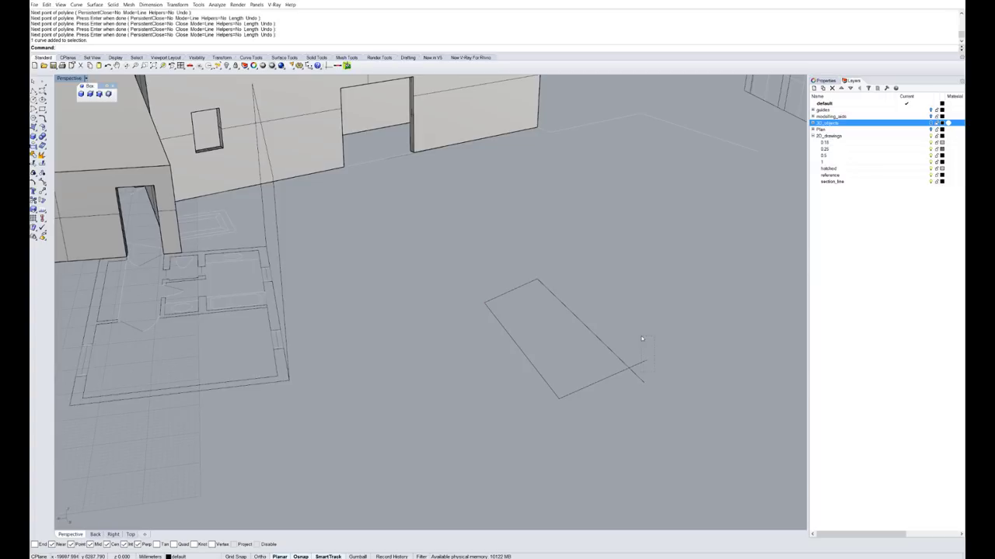
click(634, 374)
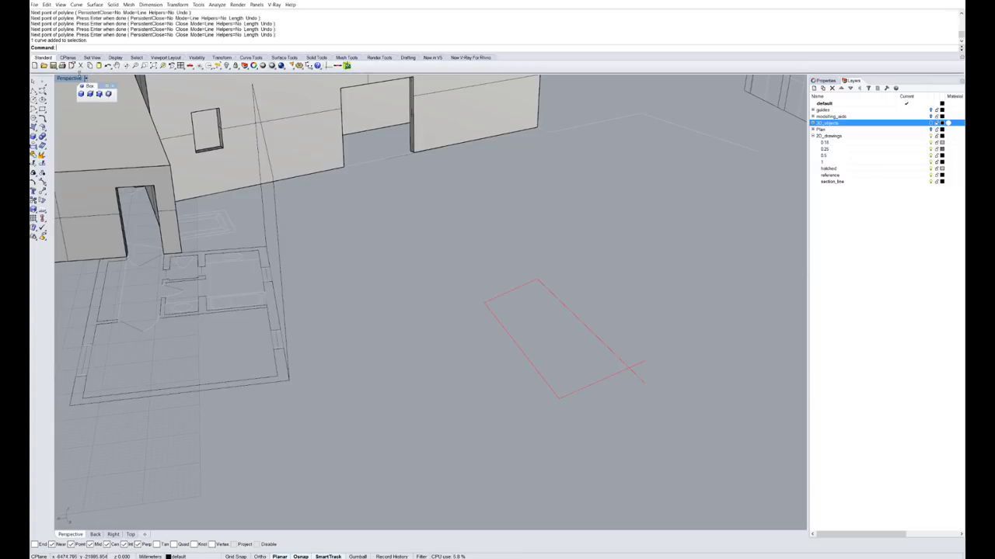
double_click(62, 78)
double_click(61, 79)
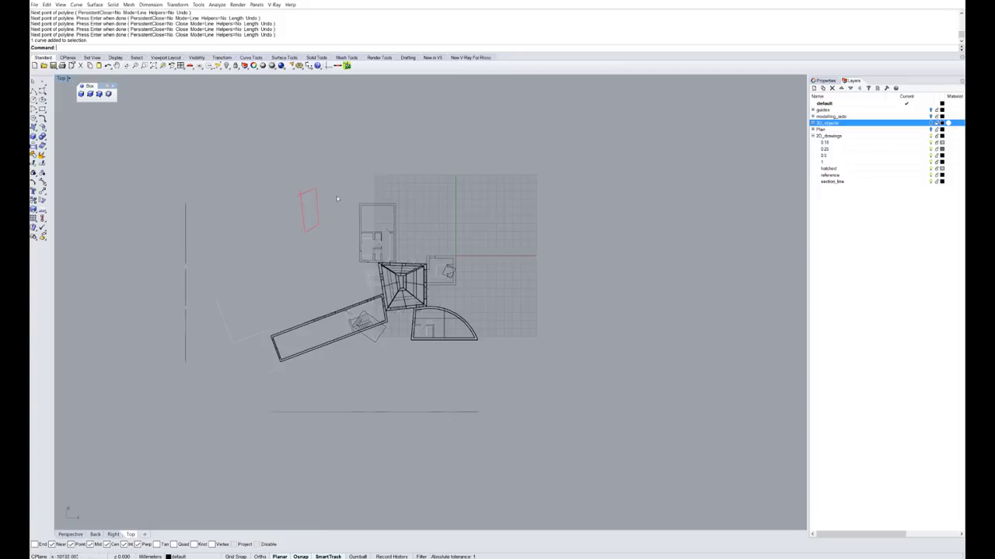
scroll(337, 196, up, 10)
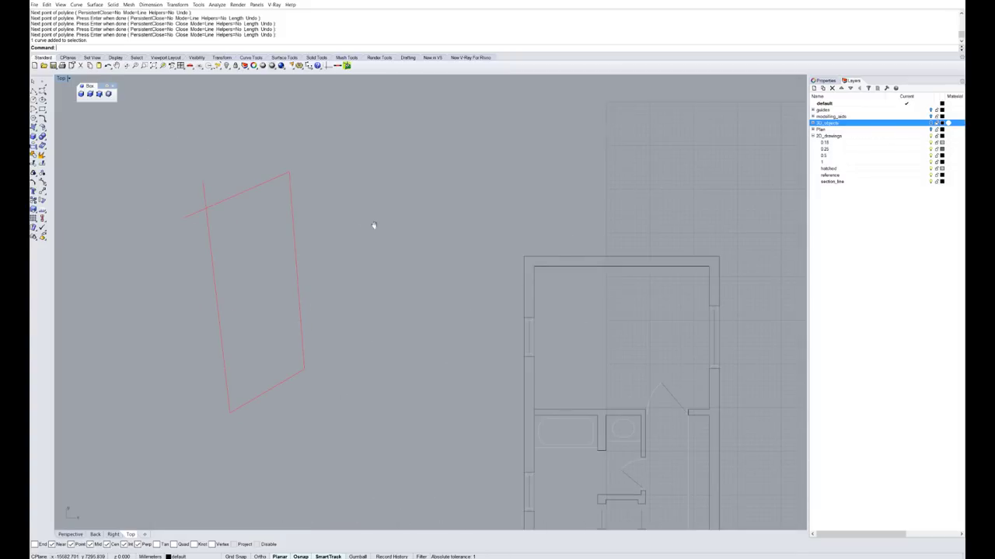
right_drag(373, 225, 476, 269)
- Turn on the polyline's control points with PointsOn
click(309, 251)
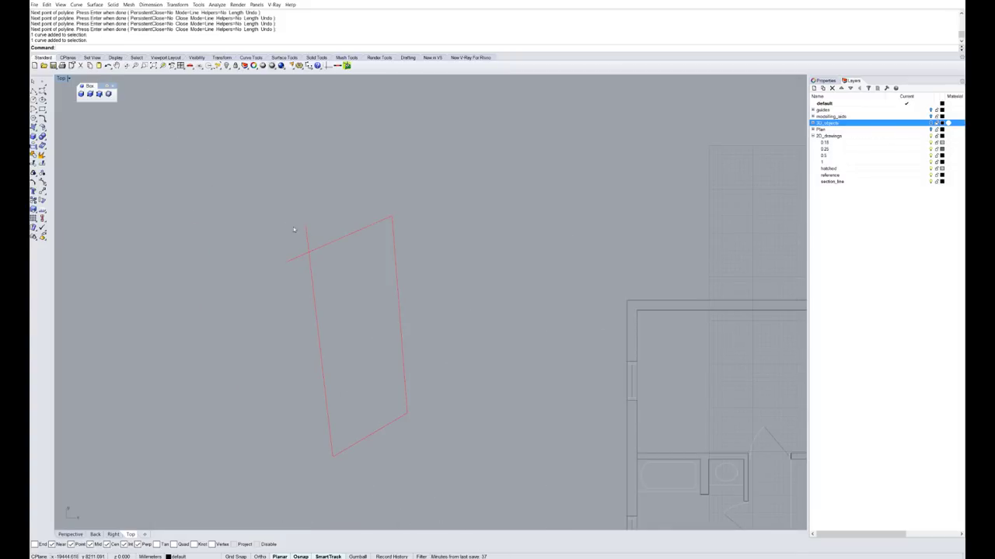
text(Point)
key(Down)
key(Down)
key(Down)
key(Down)
key(Down)
key(Down)
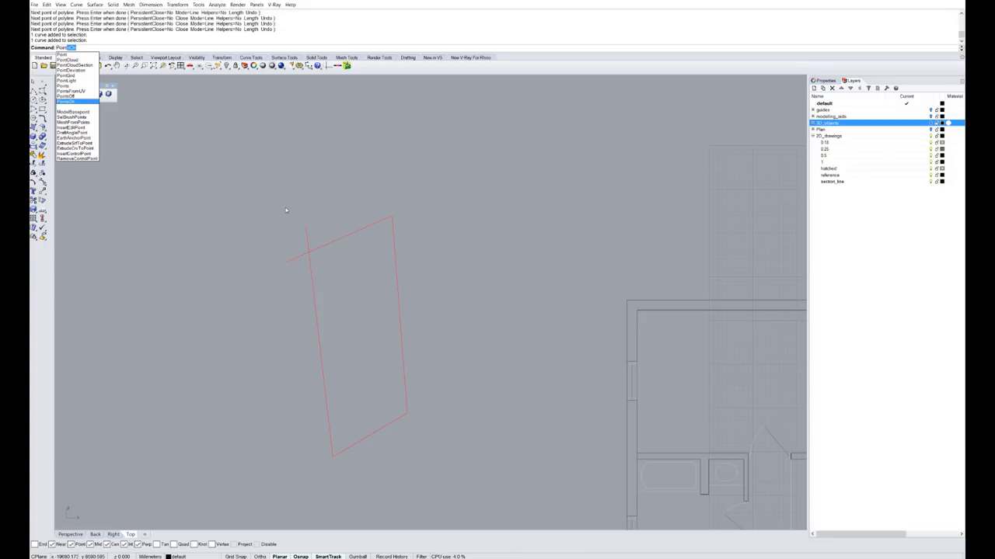
key(Return)
- Move one overhanging end point of the polyline onto its other end to close the outline, then hide the control points
scroll(281, 202, up, 4)
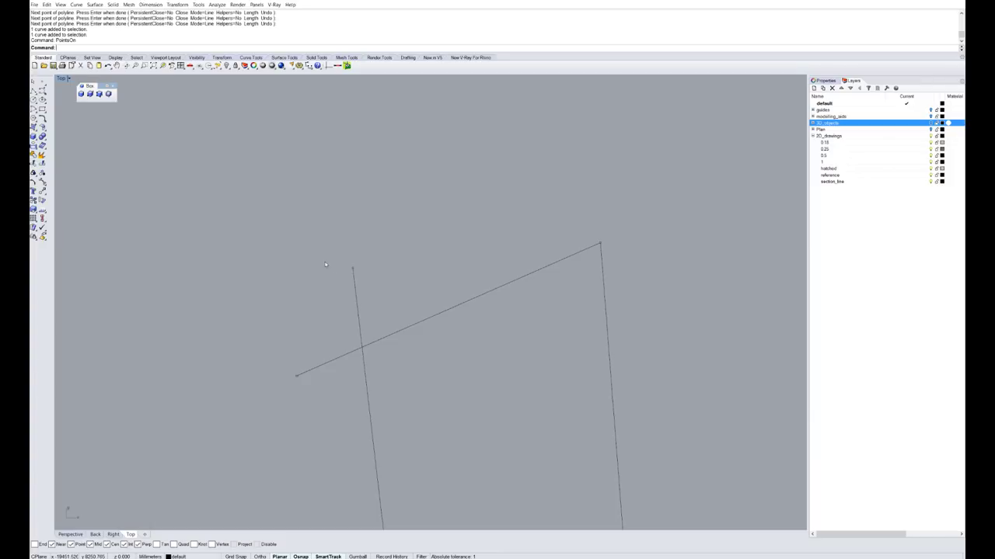
click(353, 270)
drag(353, 270, 225, 353)
scroll(351, 394, up, 7)
scroll(282, 276, down, 5)
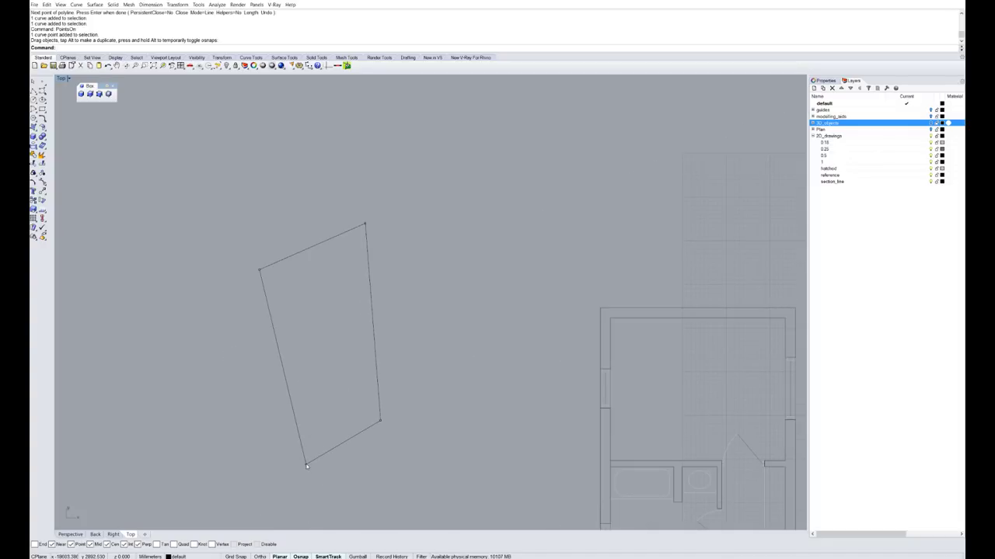
scroll(307, 466, up, 5)
scroll(307, 466, up, 5)
right_drag(626, 218, 328, 356)
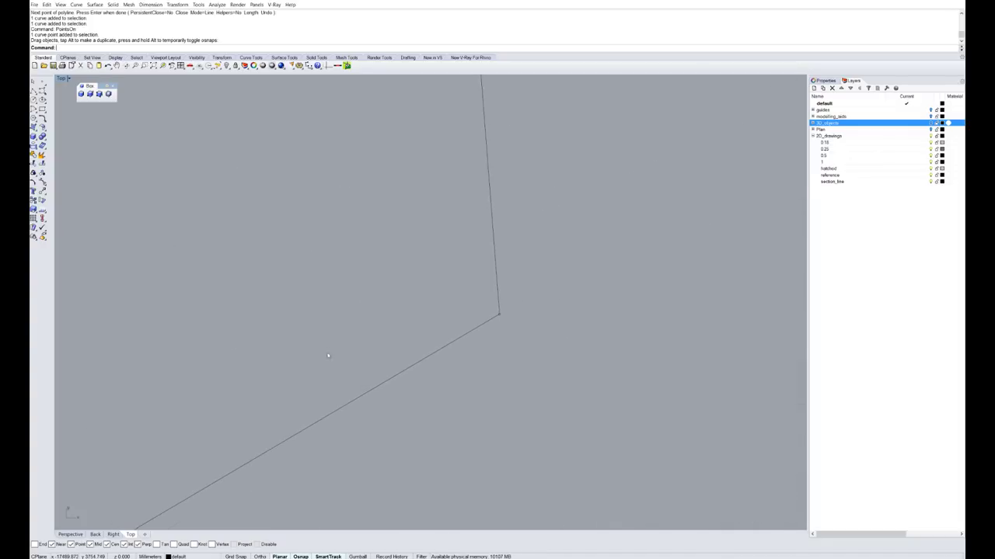
scroll(521, 356, down, 5)
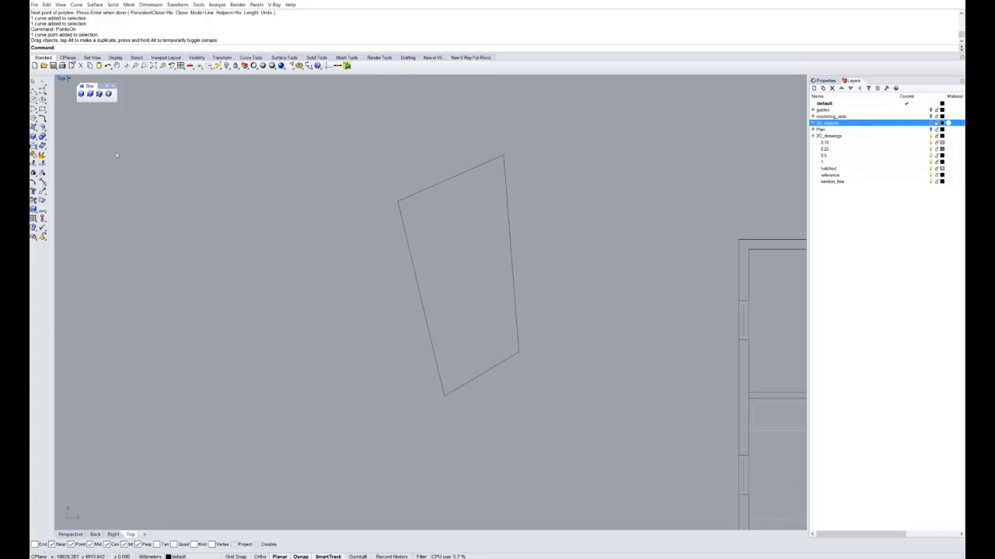
- Return to a maximized Perspective viewport and delete the four-sided polyline and the upright rectangle beside the plan
double_click(64, 78)
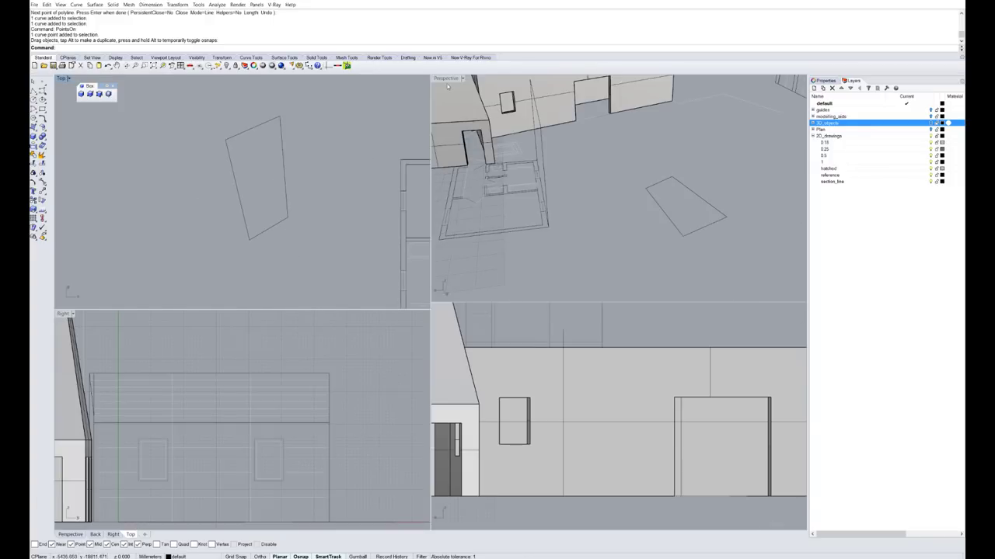
double_click(446, 78)
click(550, 389)
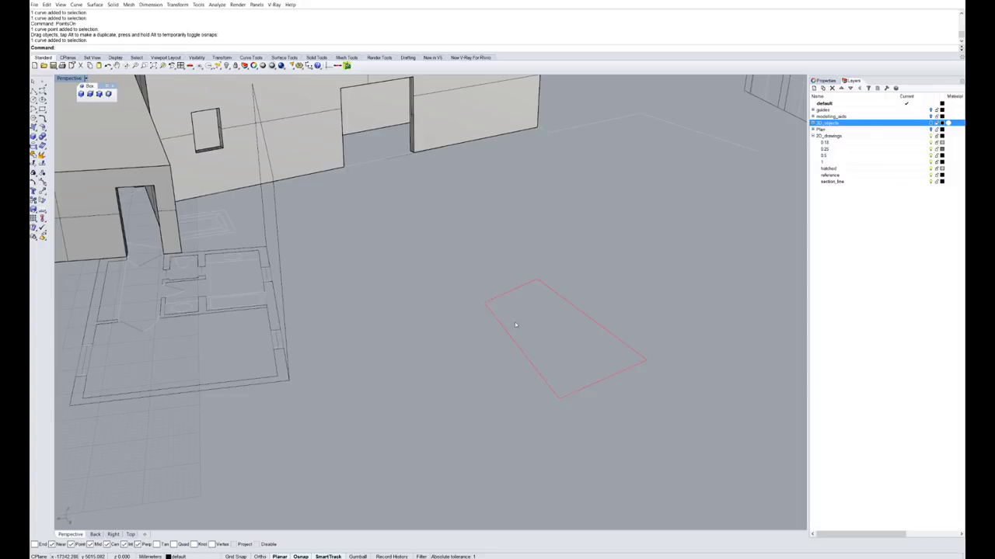
key(Delete)
right_drag(514, 321, 277, 223)
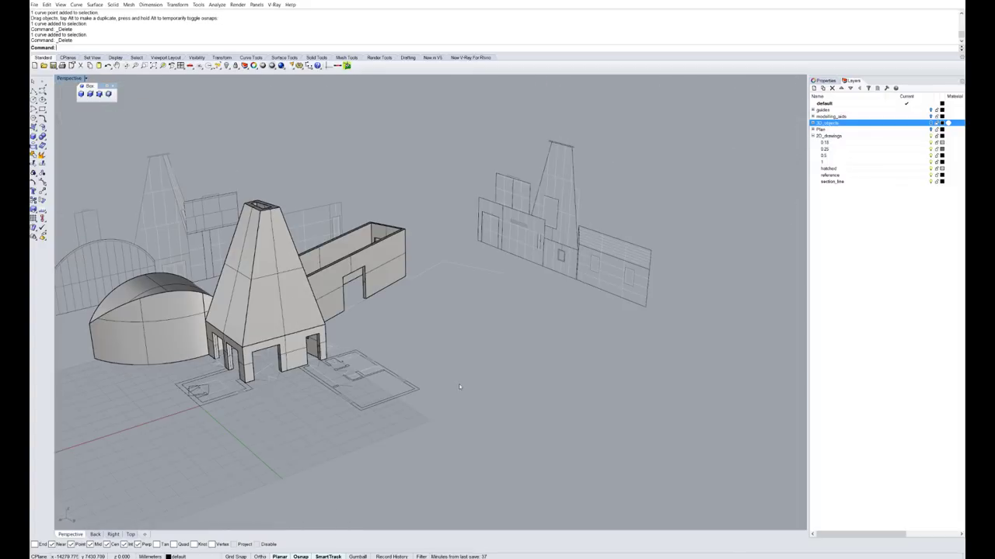
right_drag(466, 362, 473, 406)
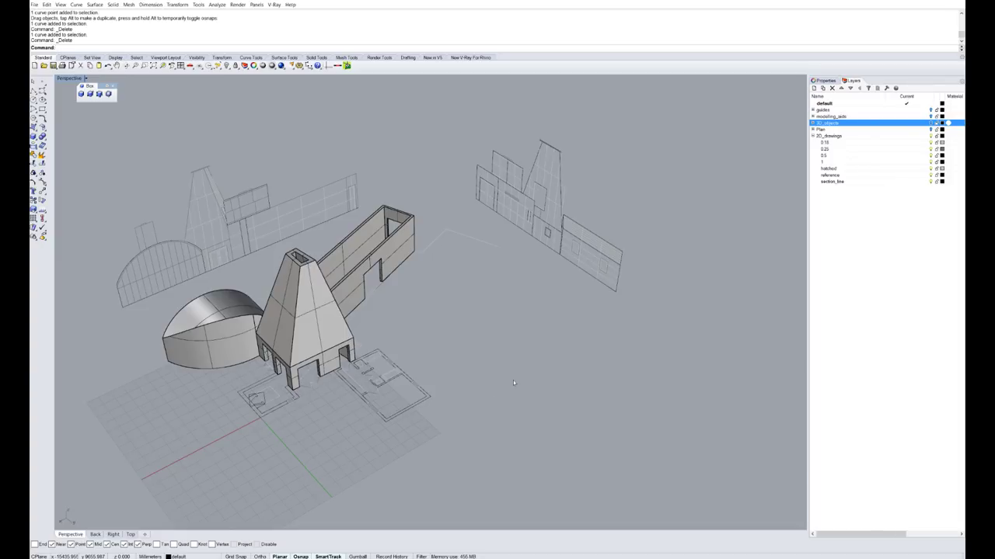
right_drag(534, 355, 482, 361)
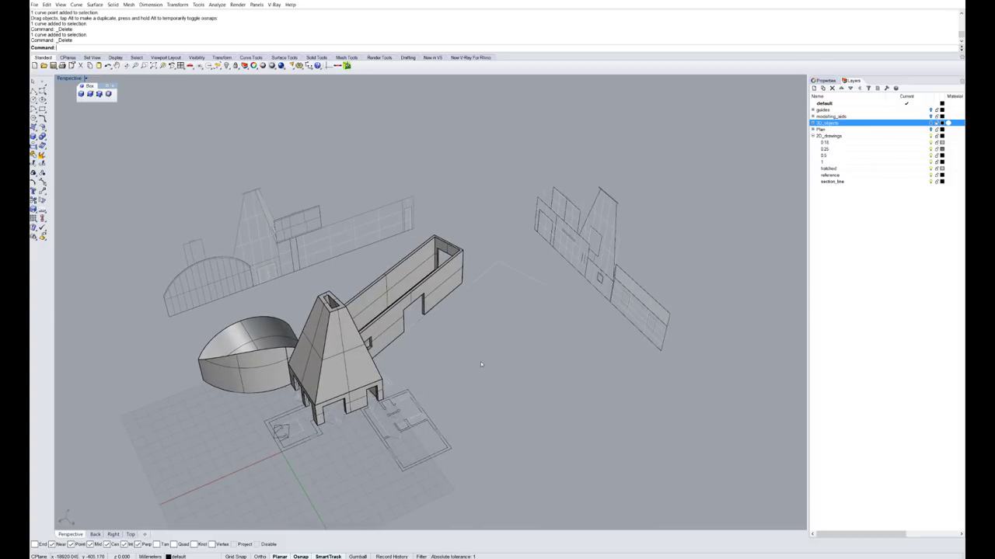